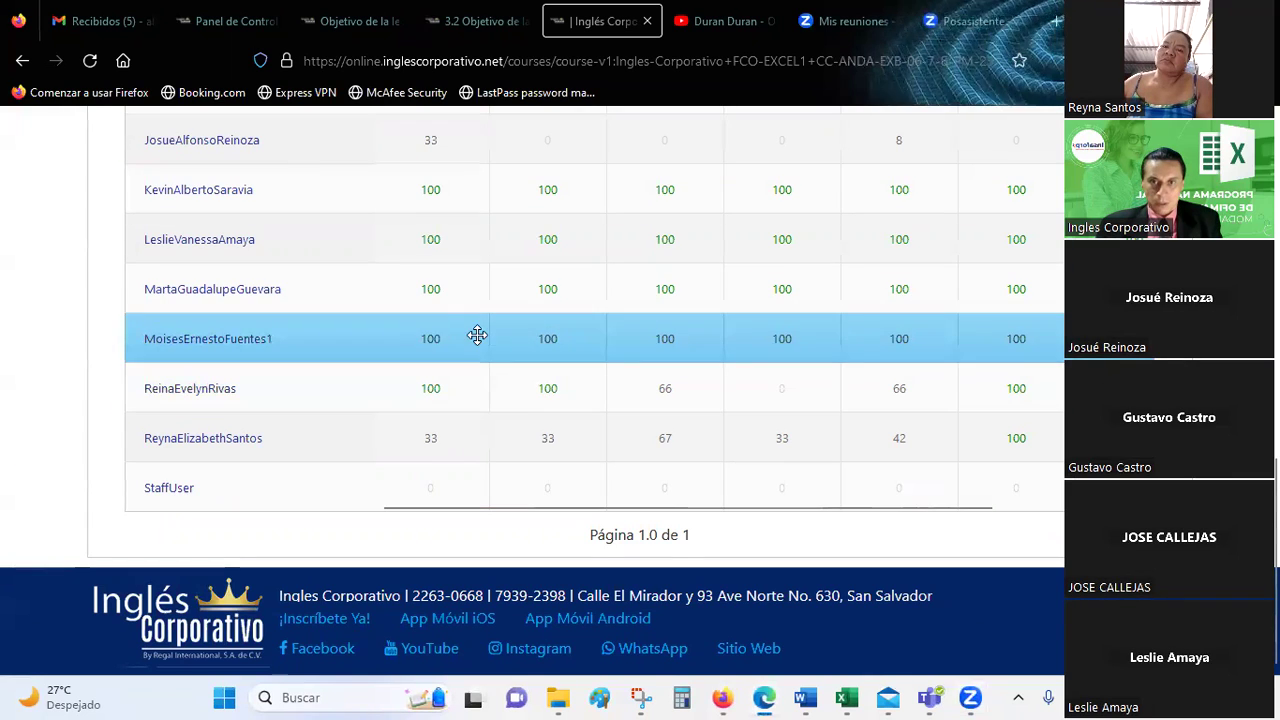
Scroll through the Libro de Calificaciones homework grade table in the browser
scroll(730, 411, "up", 1)
scroll(730, 411, "up", 1)
scroll(730, 411, "up", 1)
scroll(730, 411, "up", 1)
scroll(730, 411, "up", 2)
scroll(730, 411, "up", 1)
scroll(730, 411, "up", 1)
scroll(730, 411, "down", 1)
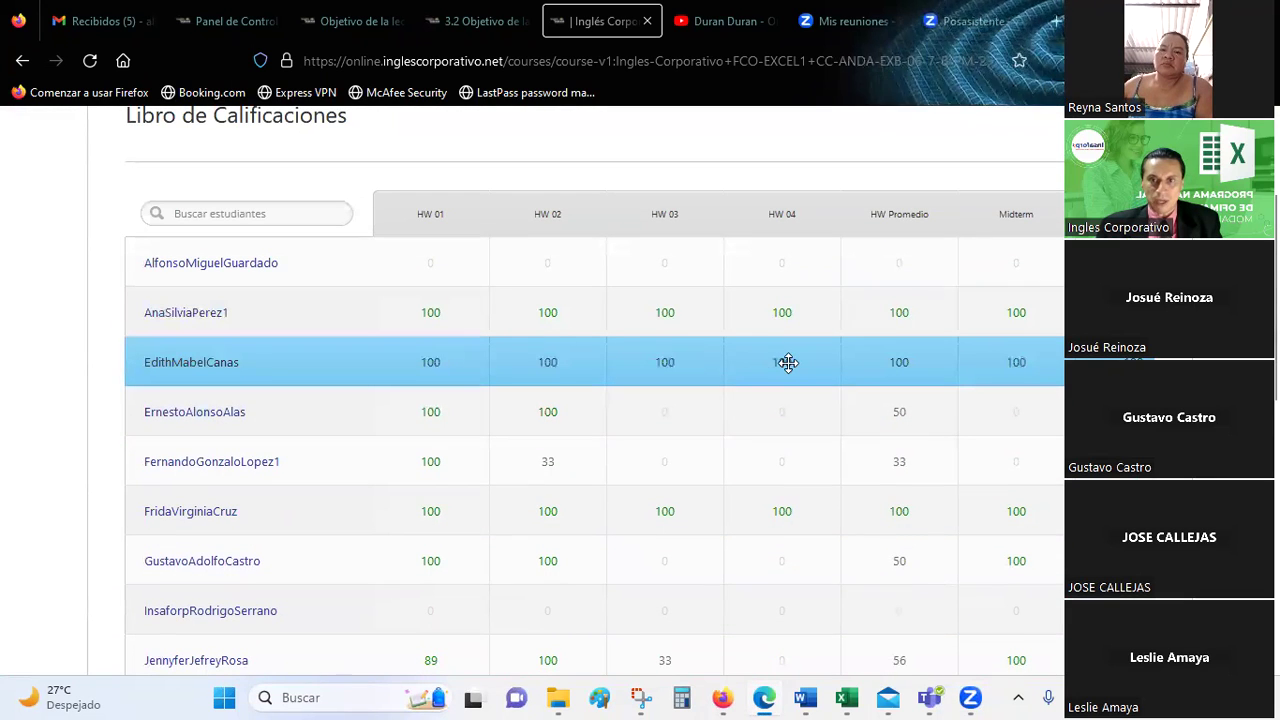
scroll(788, 362, "down", 1)
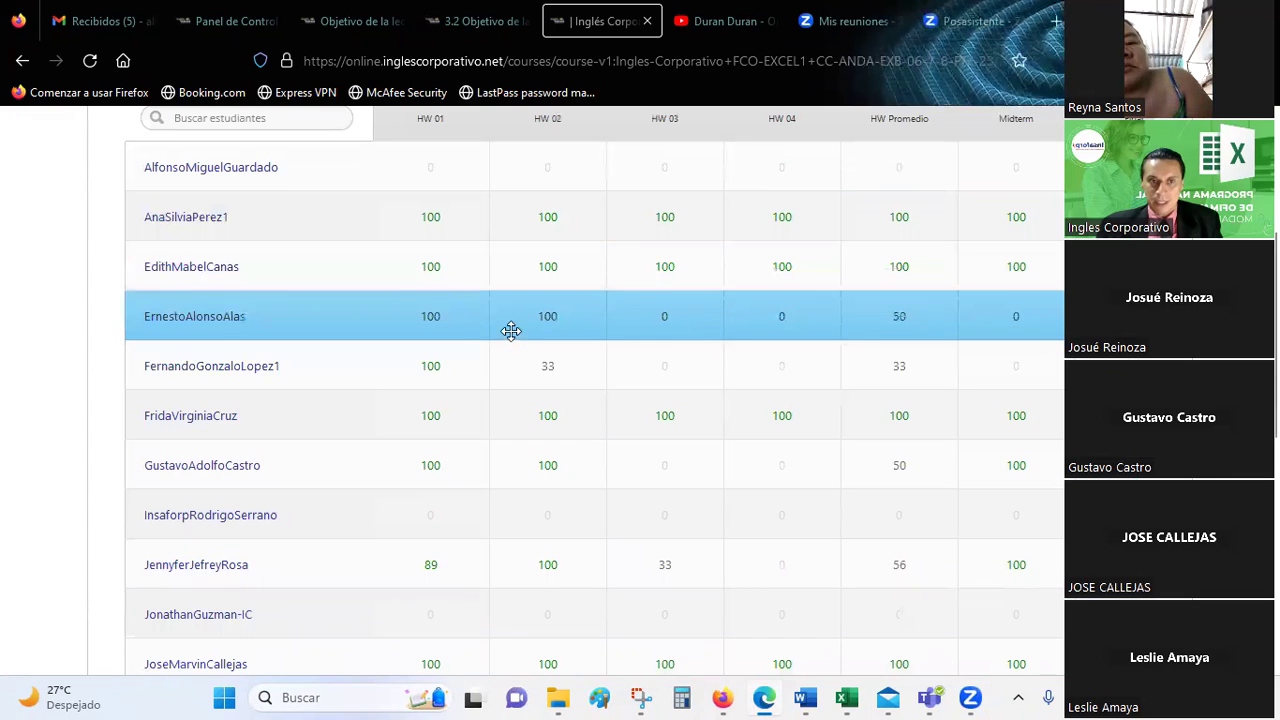
scroll(610, 296, "down", 1)
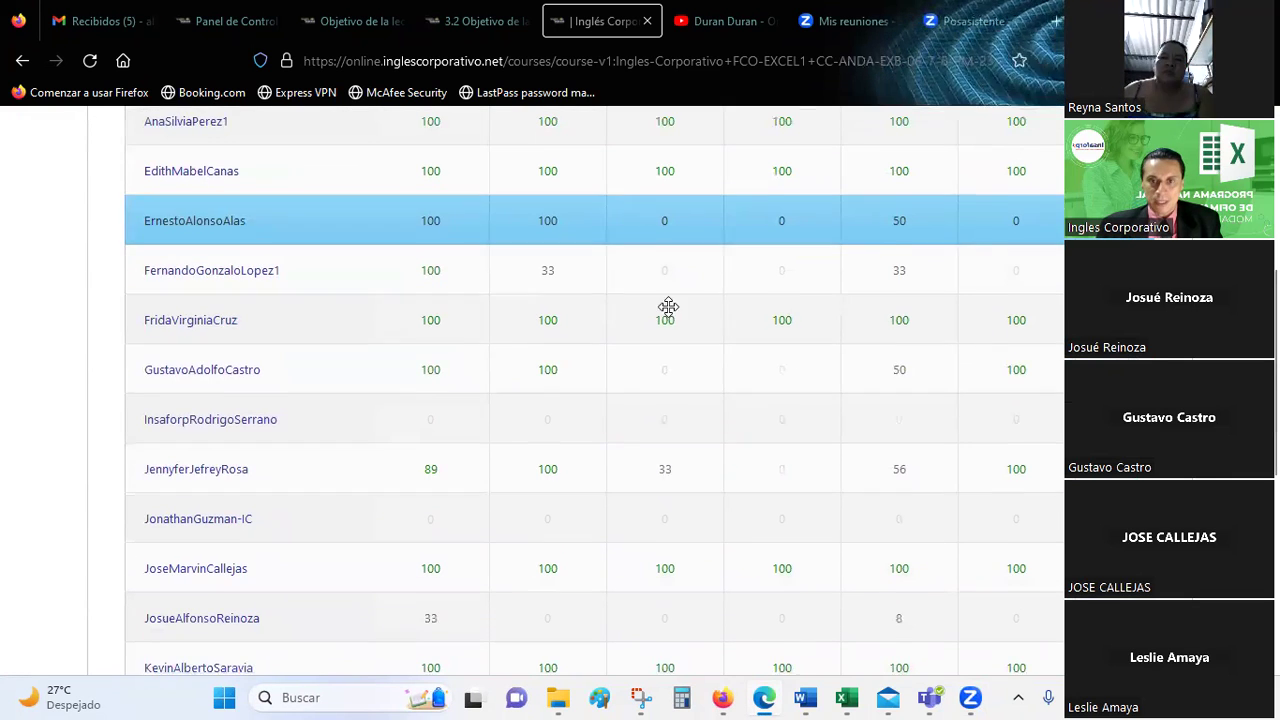
scroll(672, 367, "down", 1)
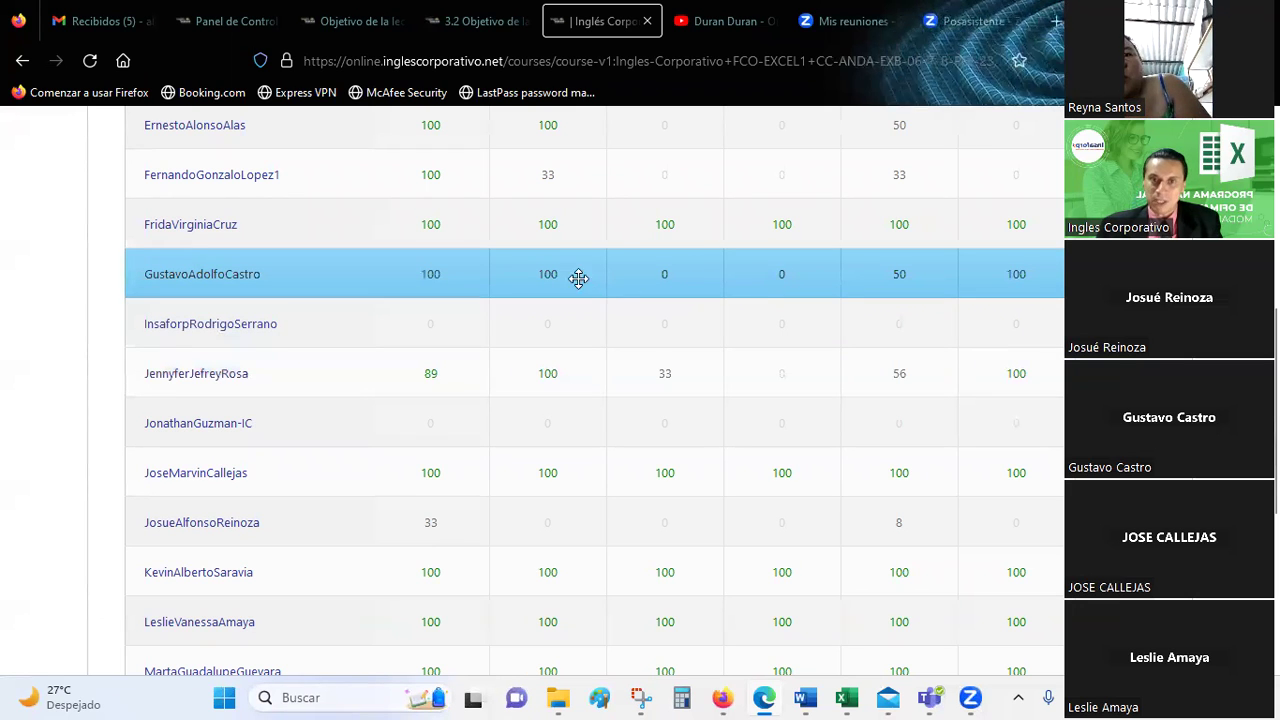
Finish reviewing the grade table and bring the Excel workbook to the front
scroll(707, 338, "down", 2)
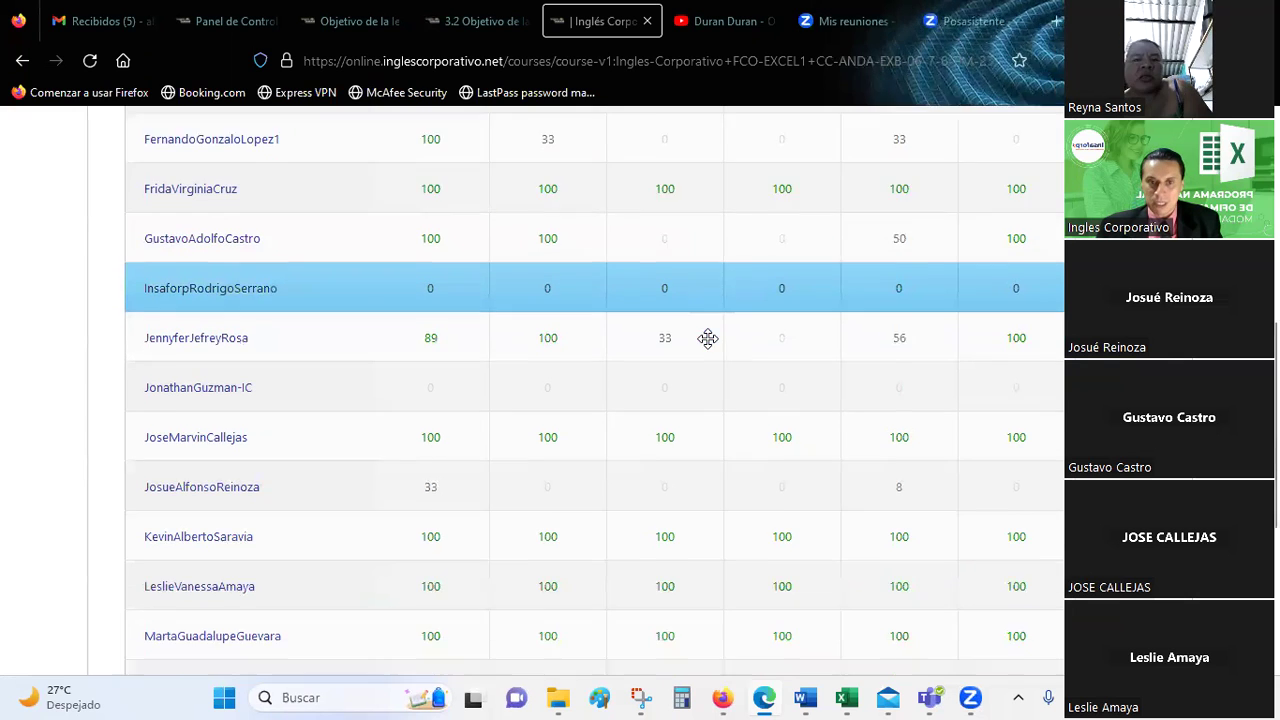
scroll(707, 338, "down", 2)
scroll(707, 338, "down", 2)
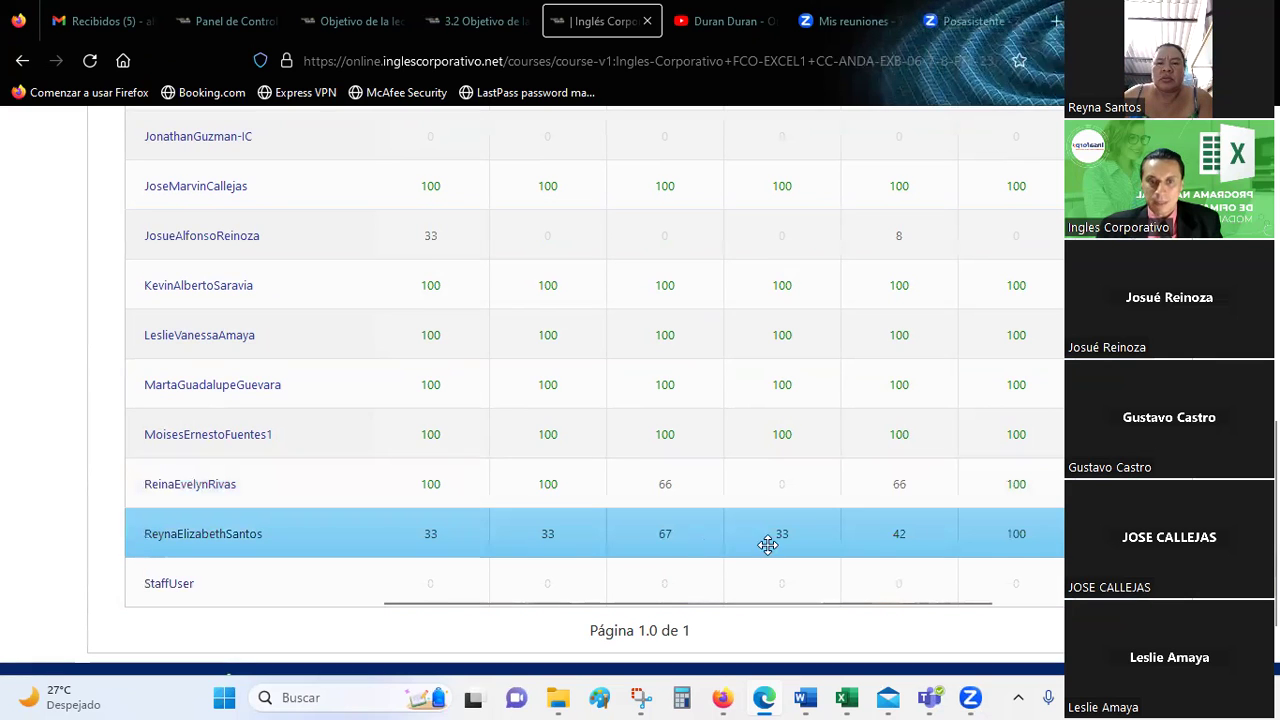
scroll(740, 491, "down", 1)
scroll(741, 491, "up", 2)
scroll(741, 491, "up", 2)
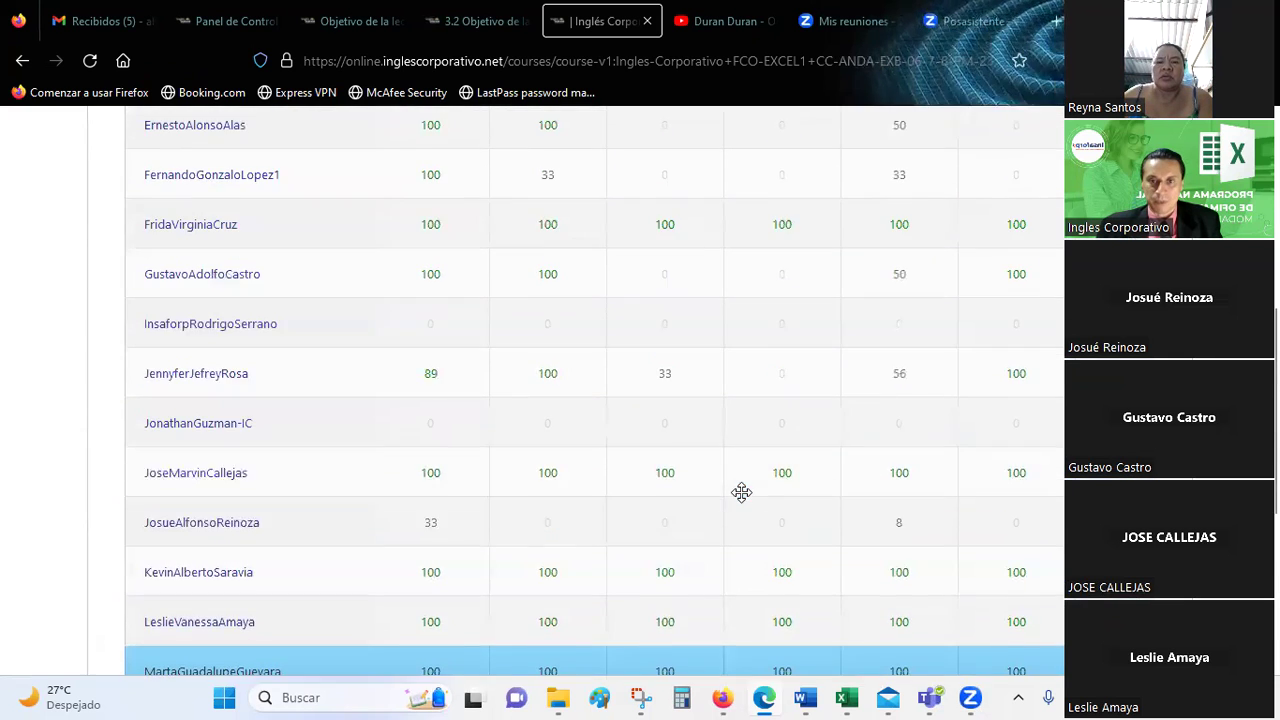
scroll(742, 492, "up", 2)
scroll(745, 494, "up", 1)
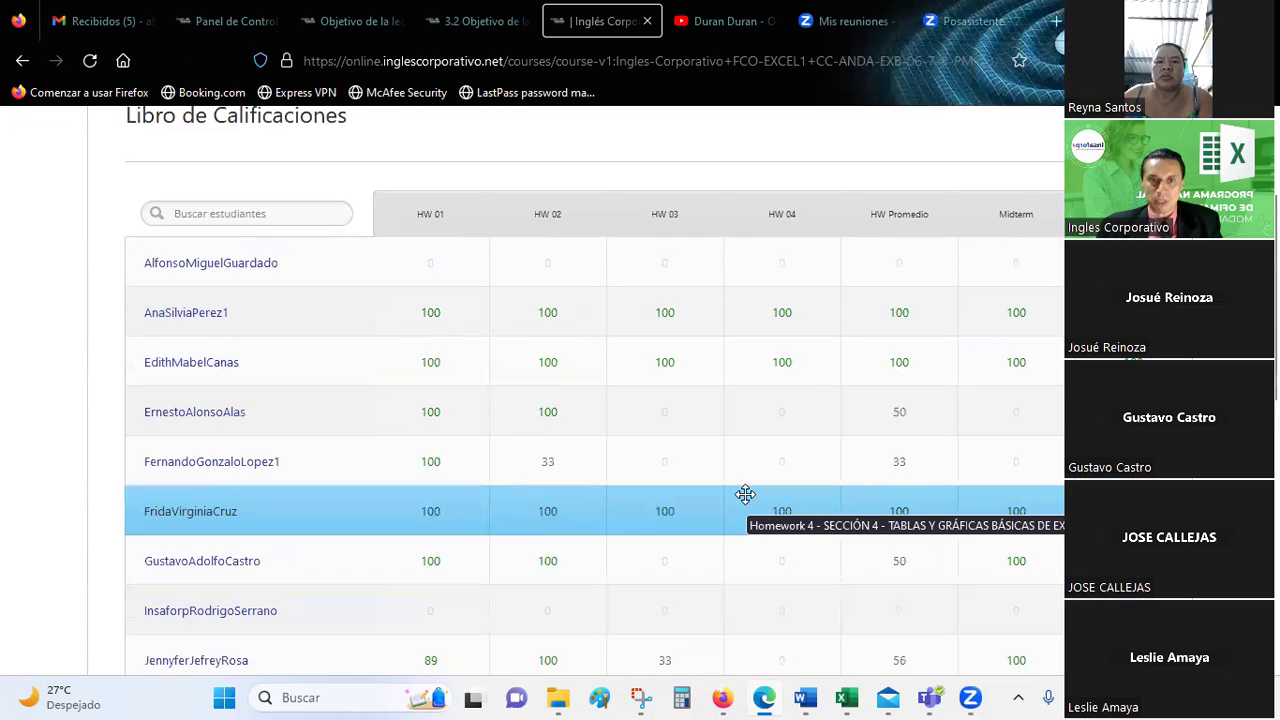
scroll(745, 494, "down", 2)
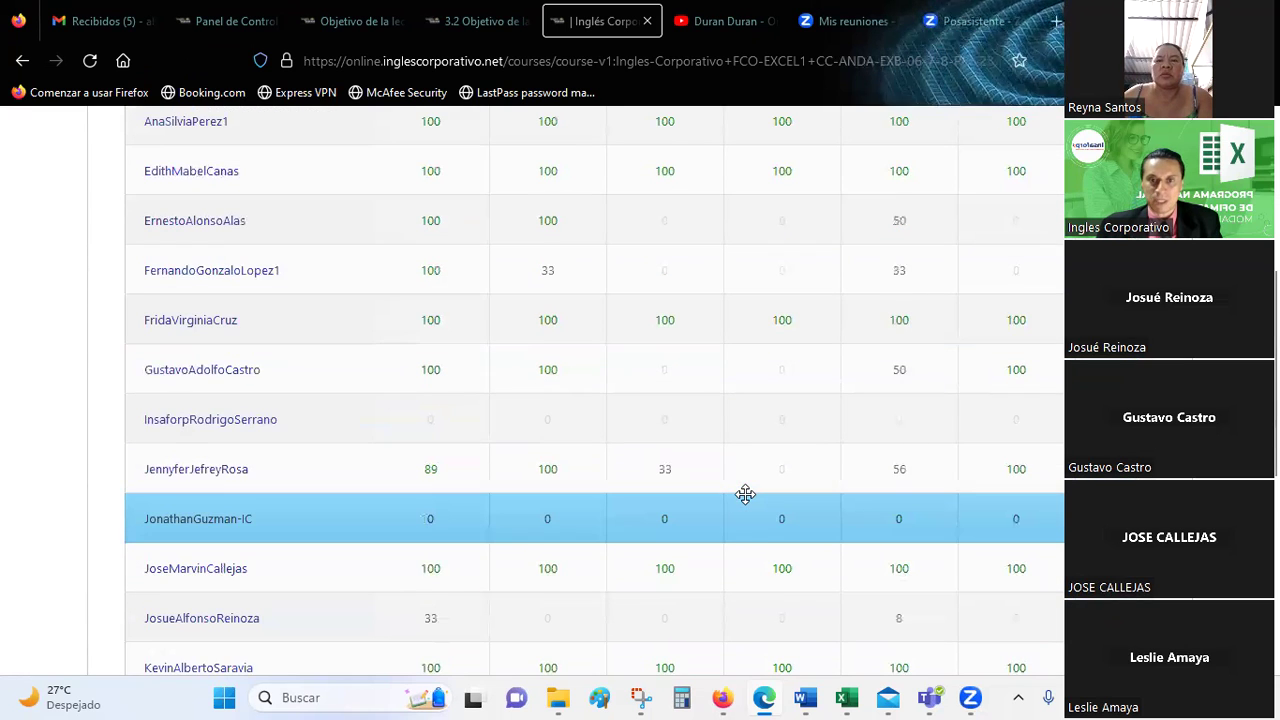
scroll(745, 494, "down", 1)
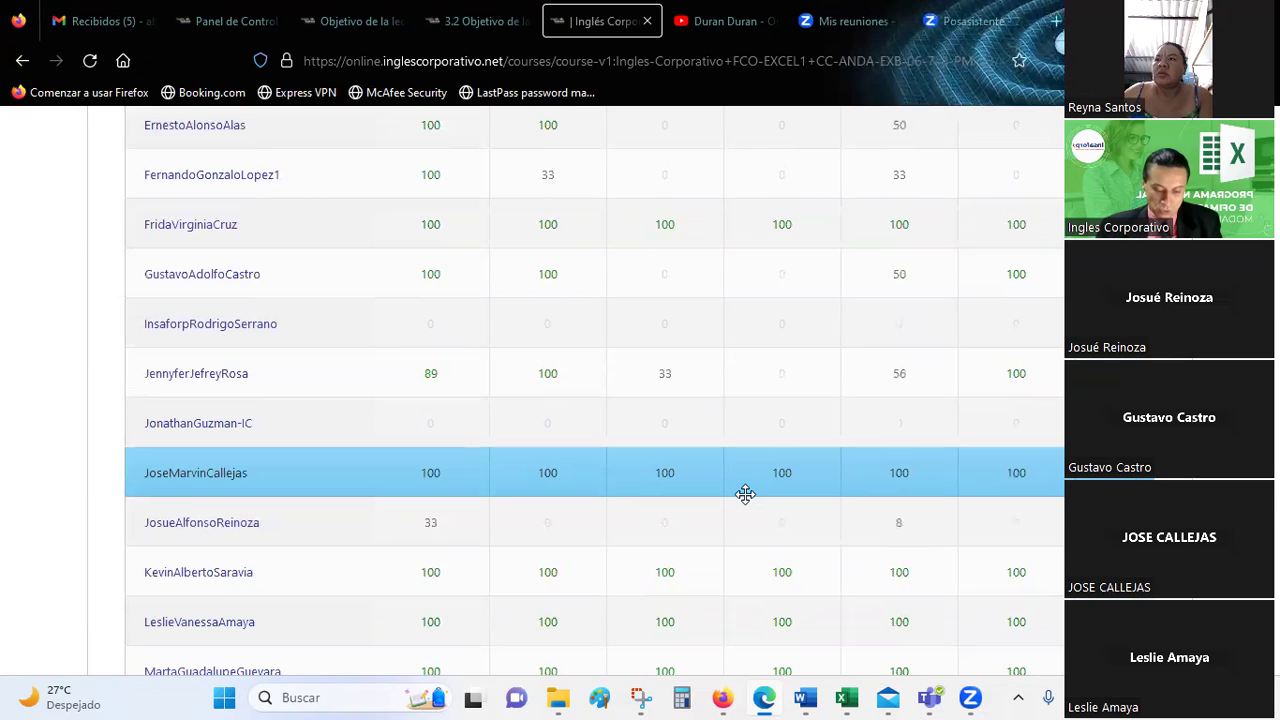
left_click(848, 697)
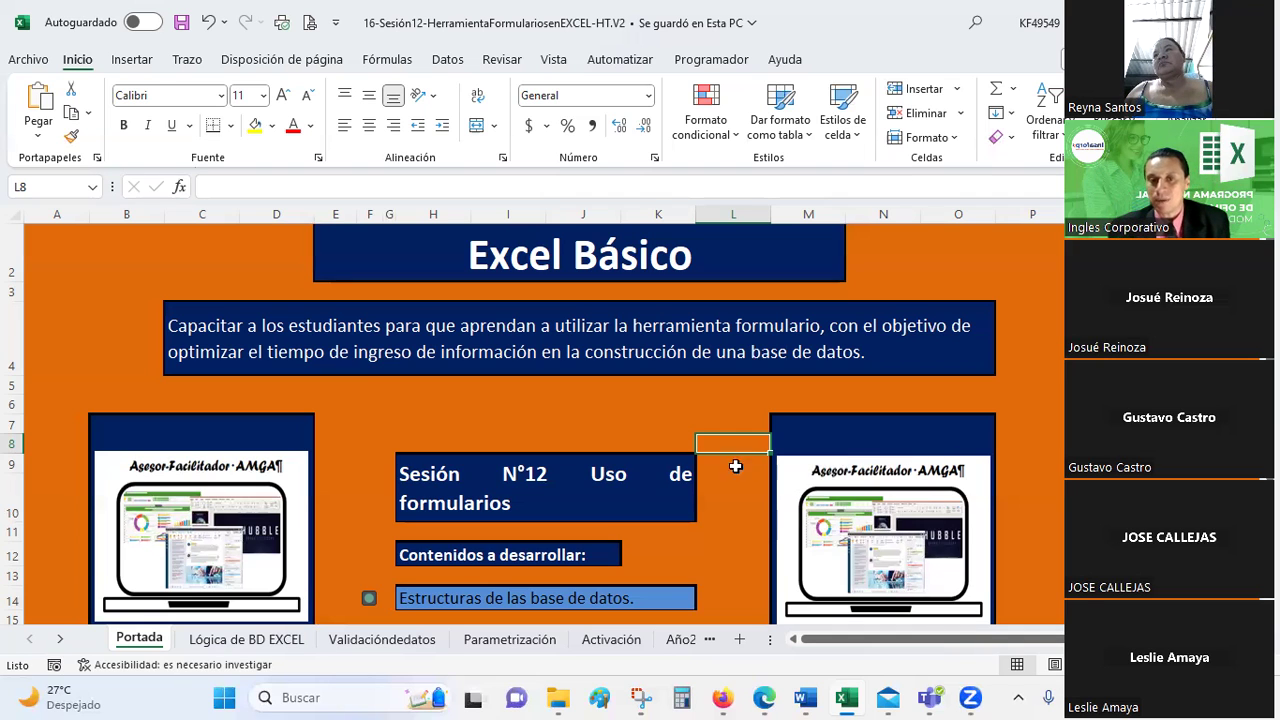
left_click(583, 404)
scroll(300, 380, "down", 1)
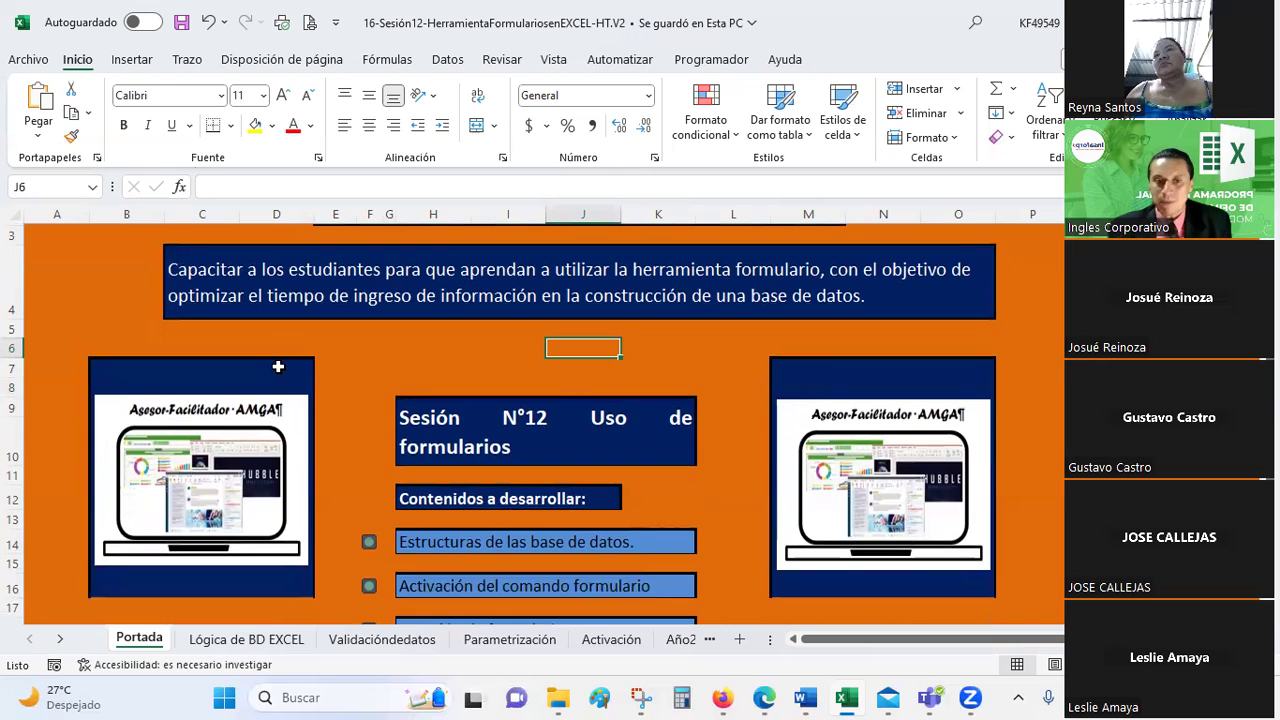
scroll(278, 367, "down", 1)
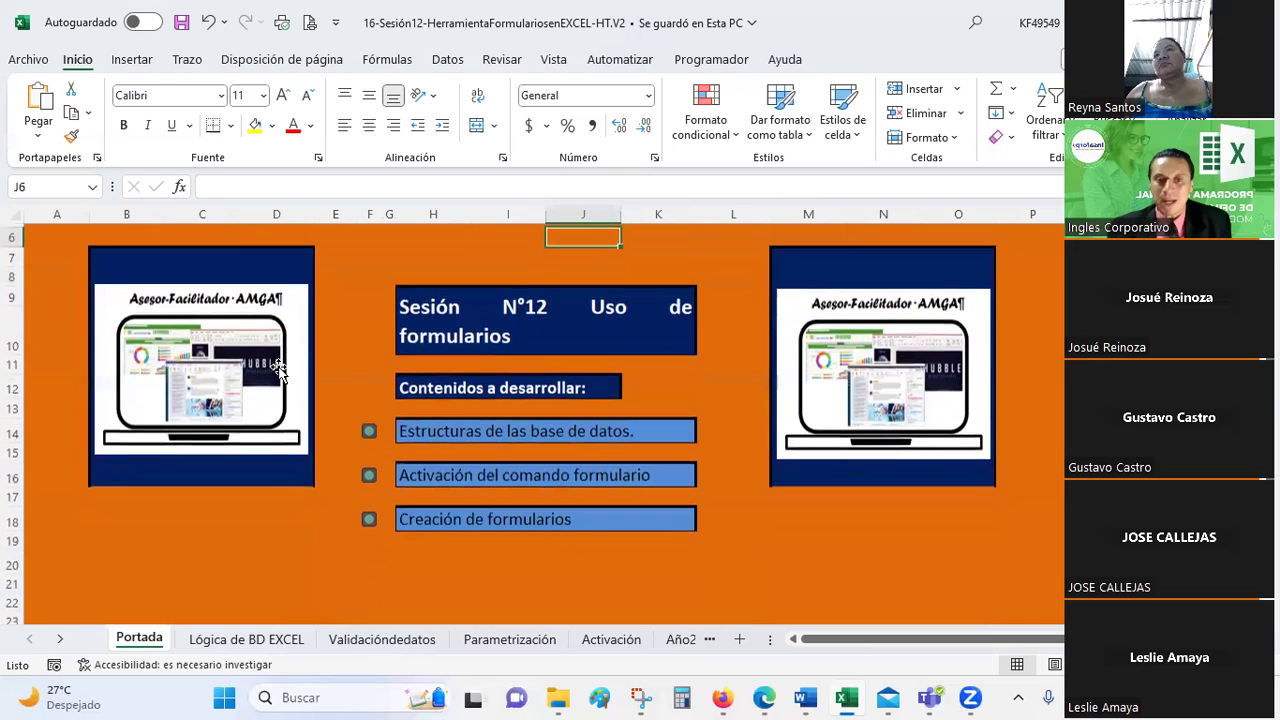
left_click(542, 427)
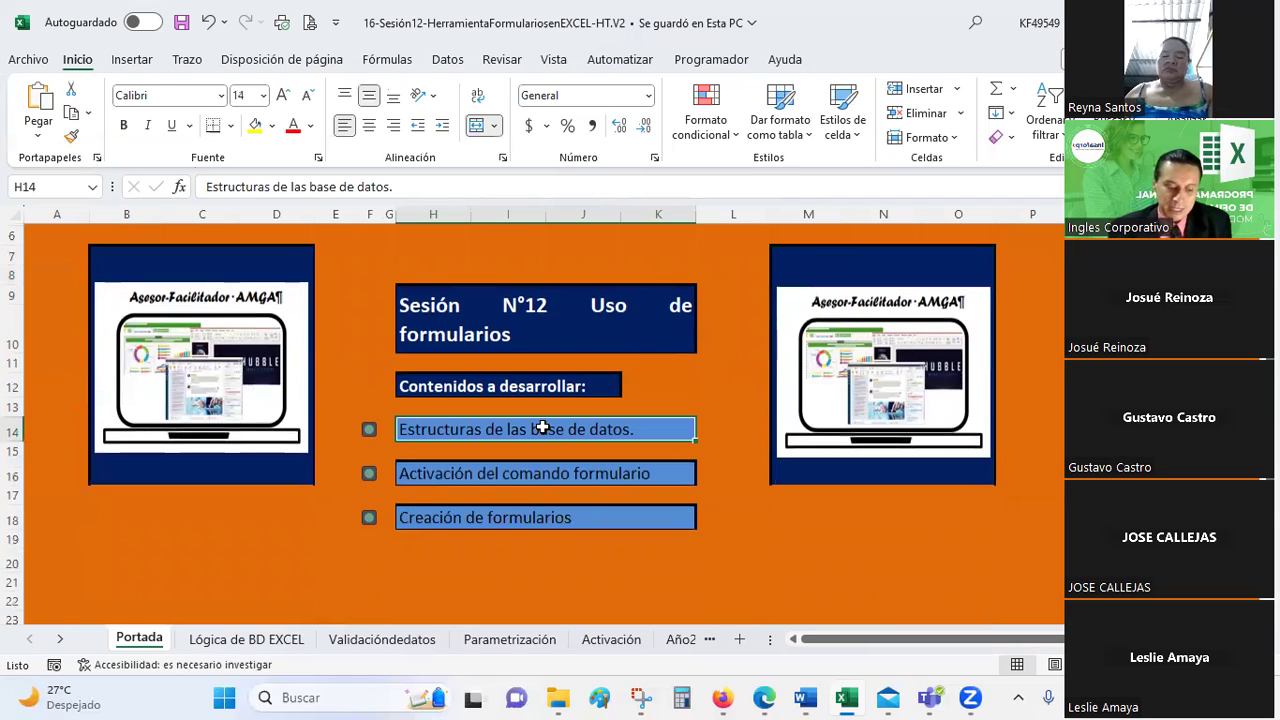
left_click(523, 481)
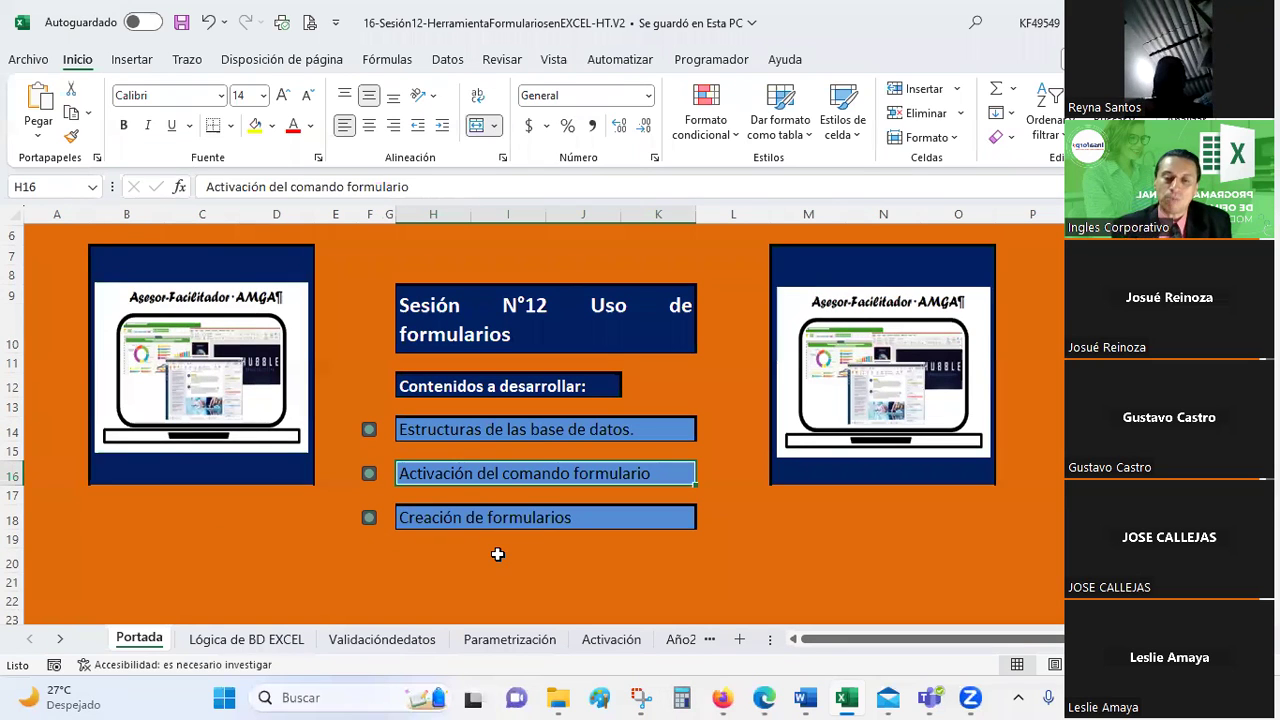
left_click(483, 521)
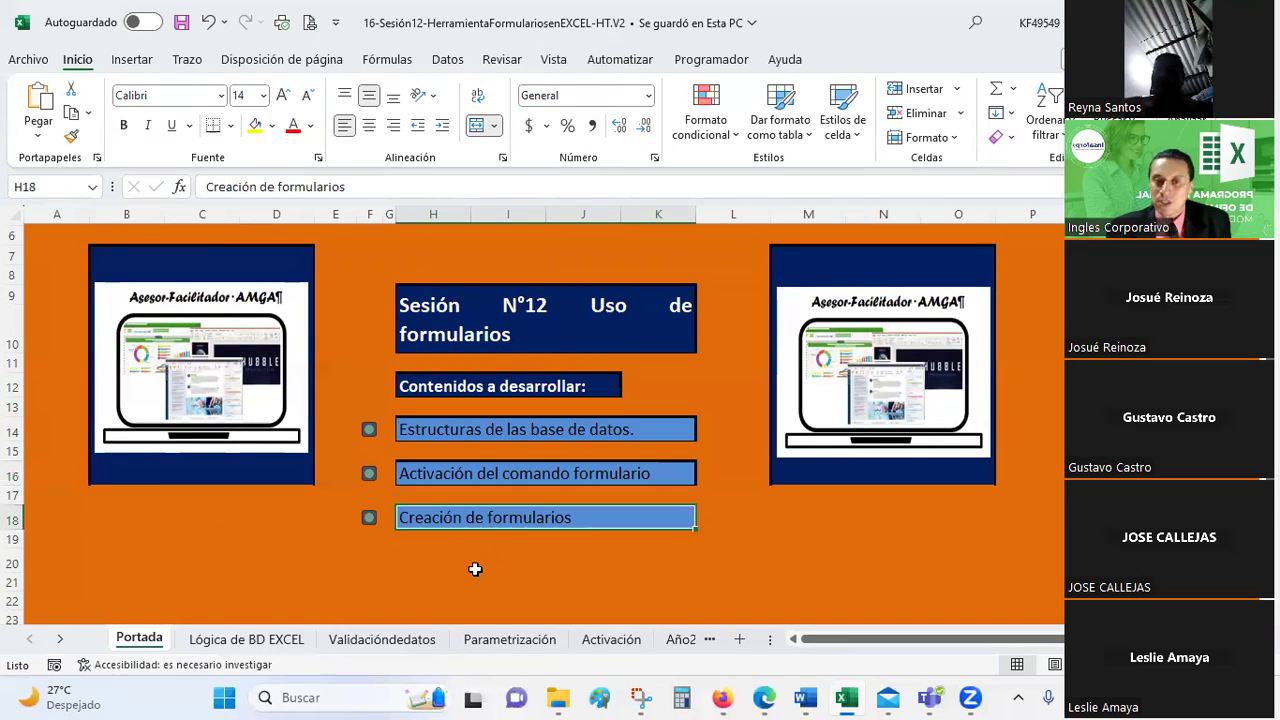
left_click(475, 569)
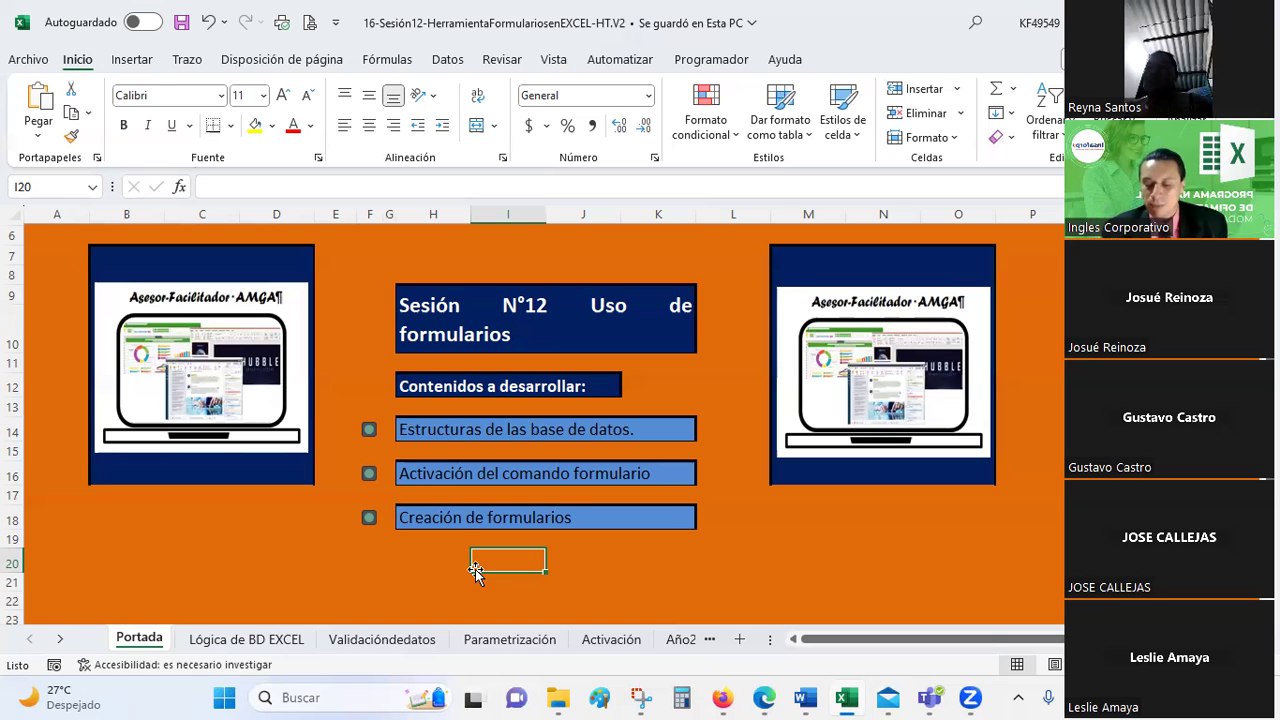
left_click(351, 586)
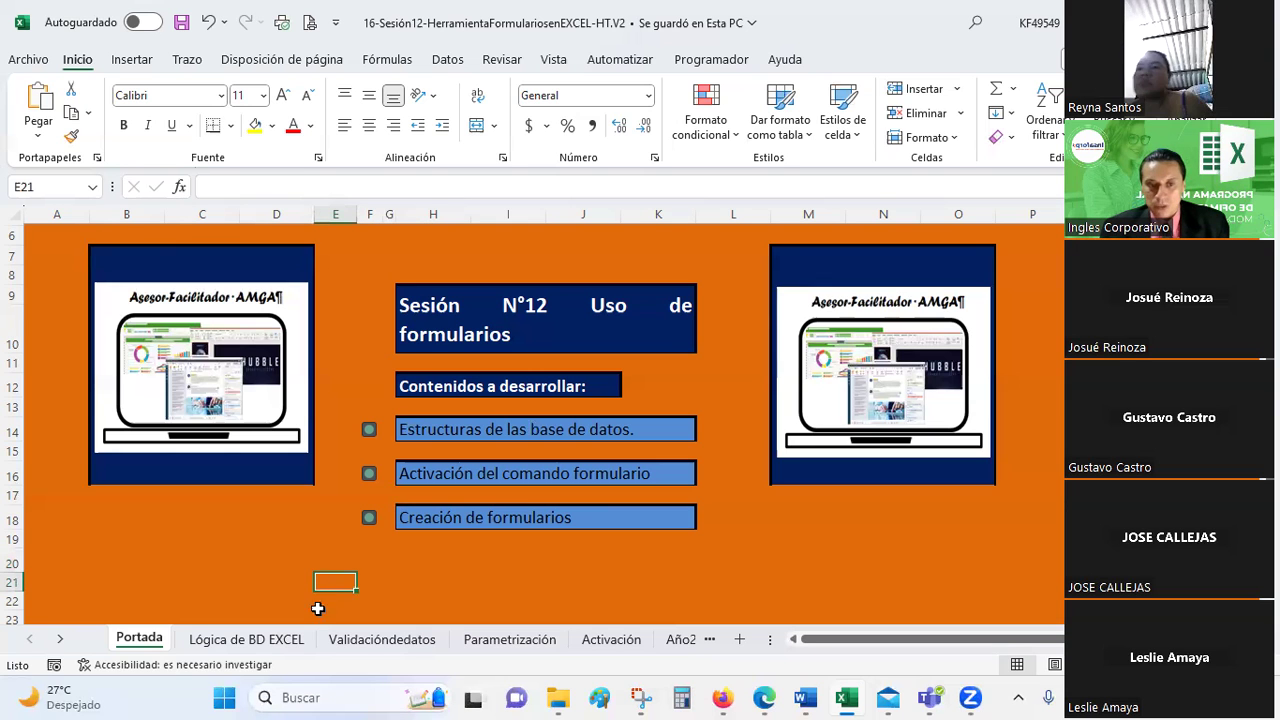
Show the Lógica de BD EXCEL diagram sheet and select cell F11 beside the form picture
left_click(288, 645)
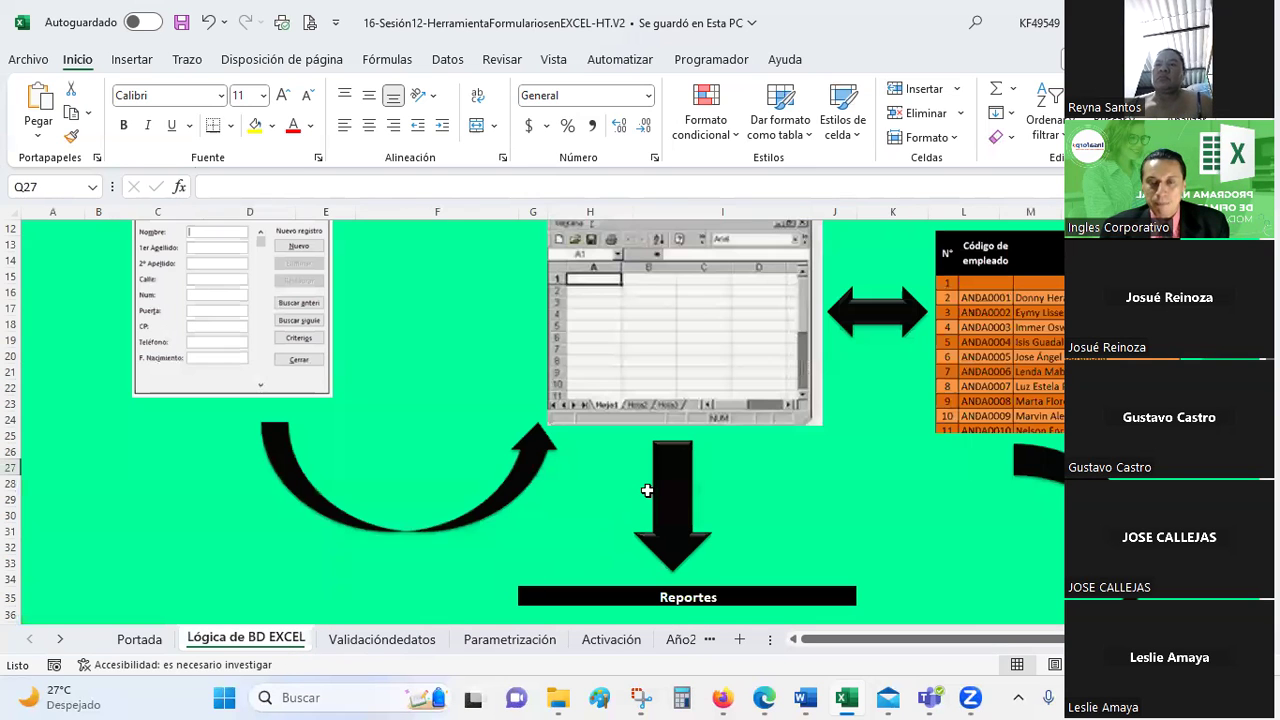
scroll(647, 490, "up", 3)
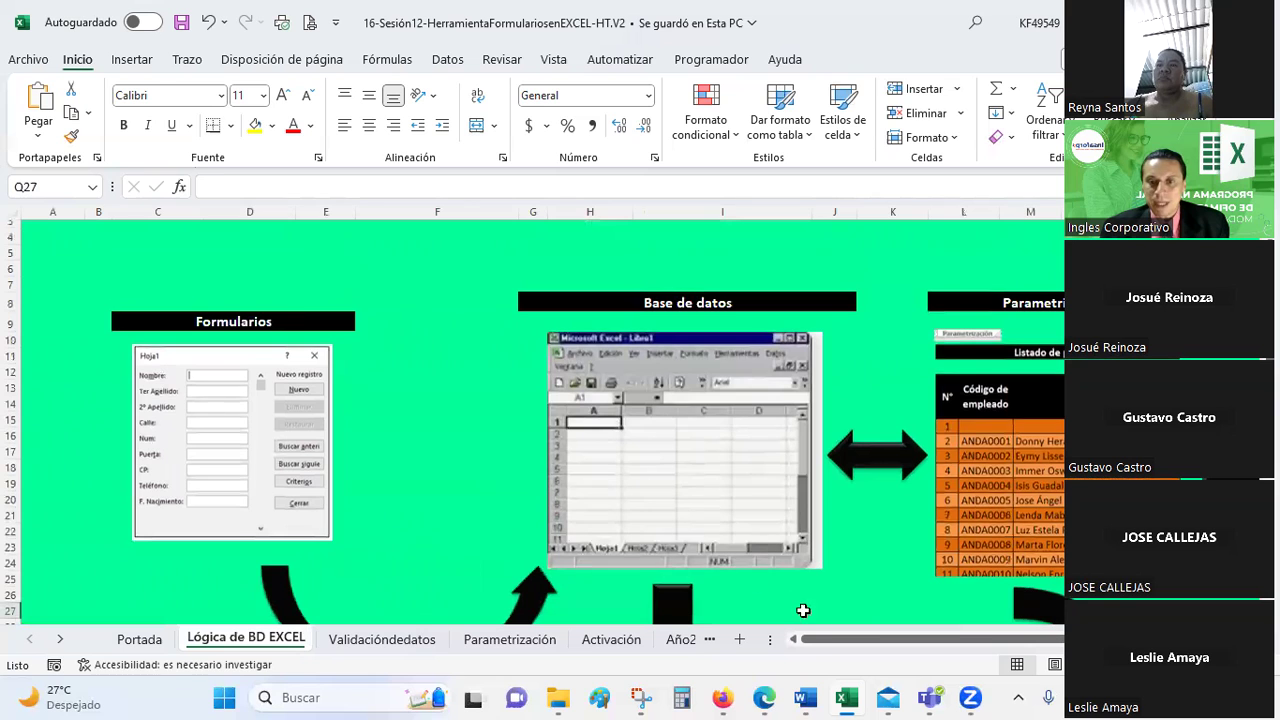
scroll(828, 645, "right", 3)
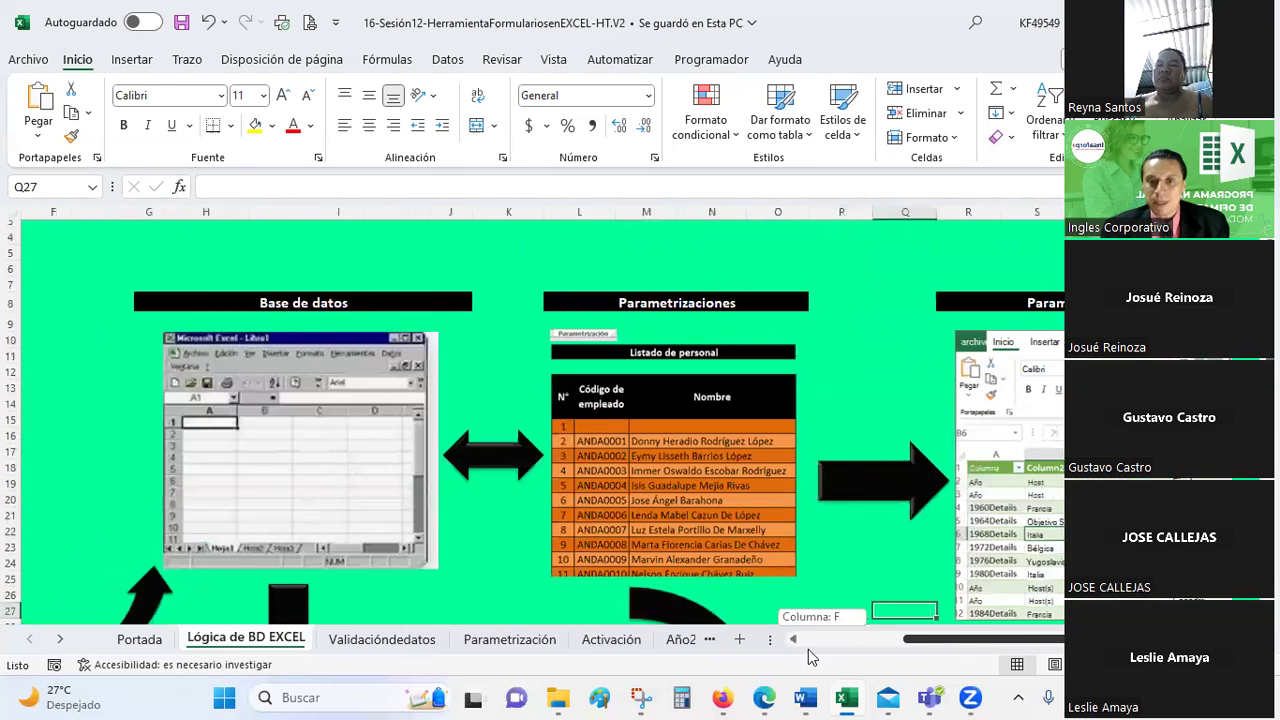
scroll(811, 656, "left", 3)
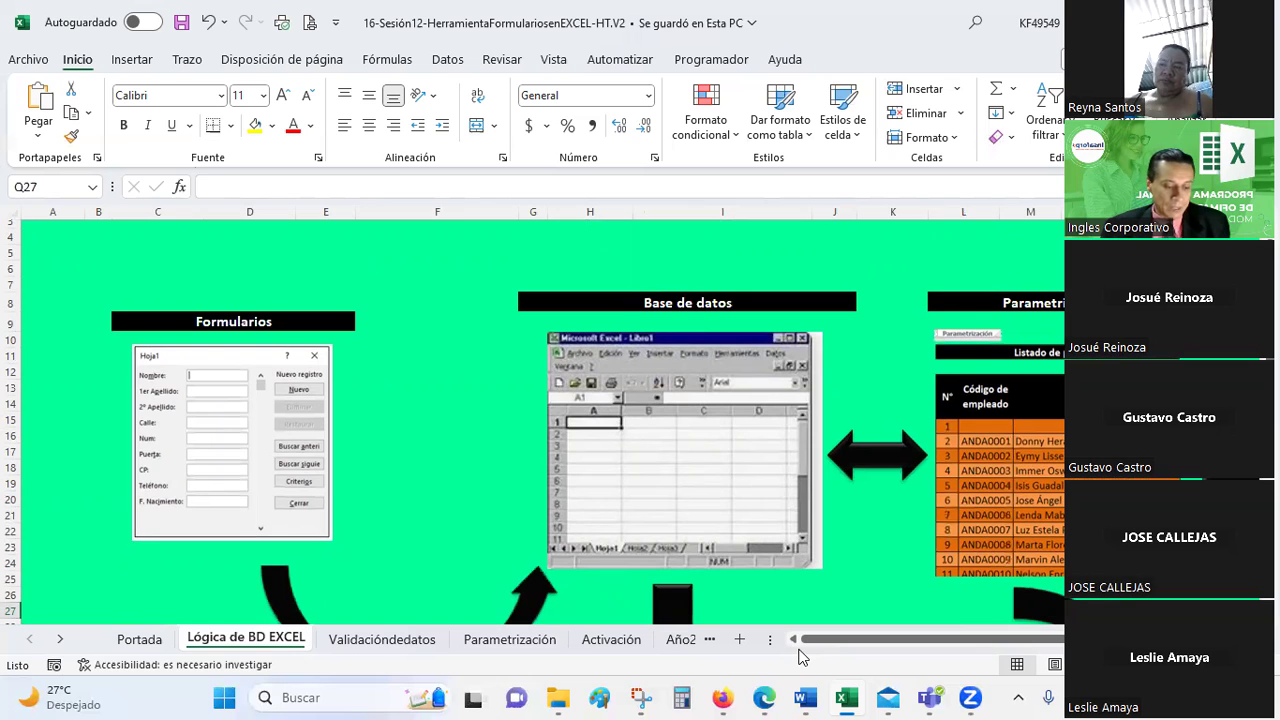
left_click(478, 353)
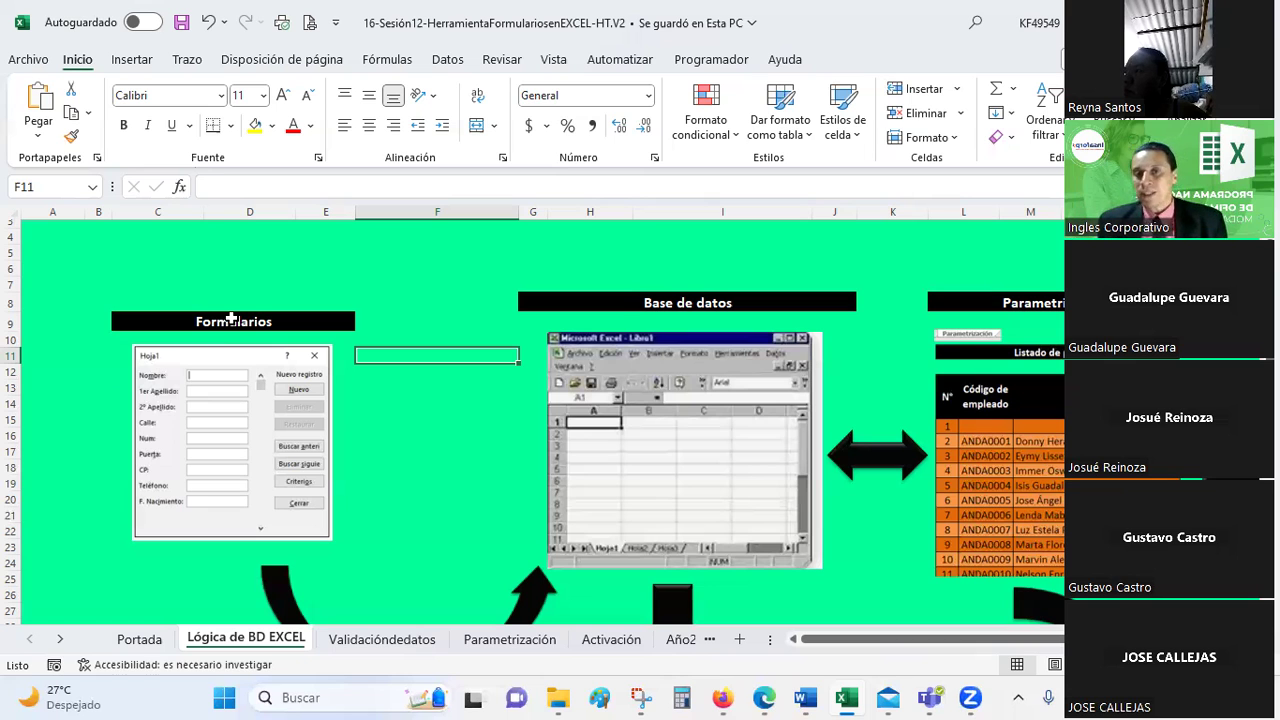
left_click(676, 460)
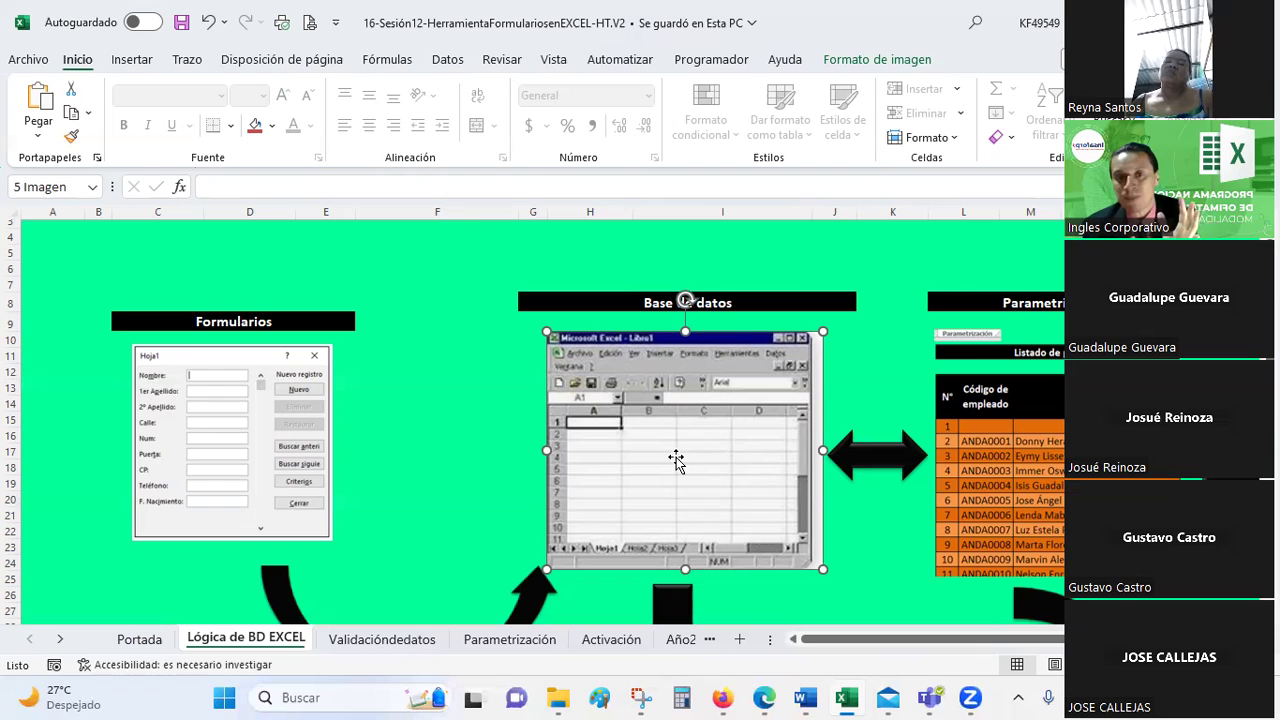
left_click(484, 403)
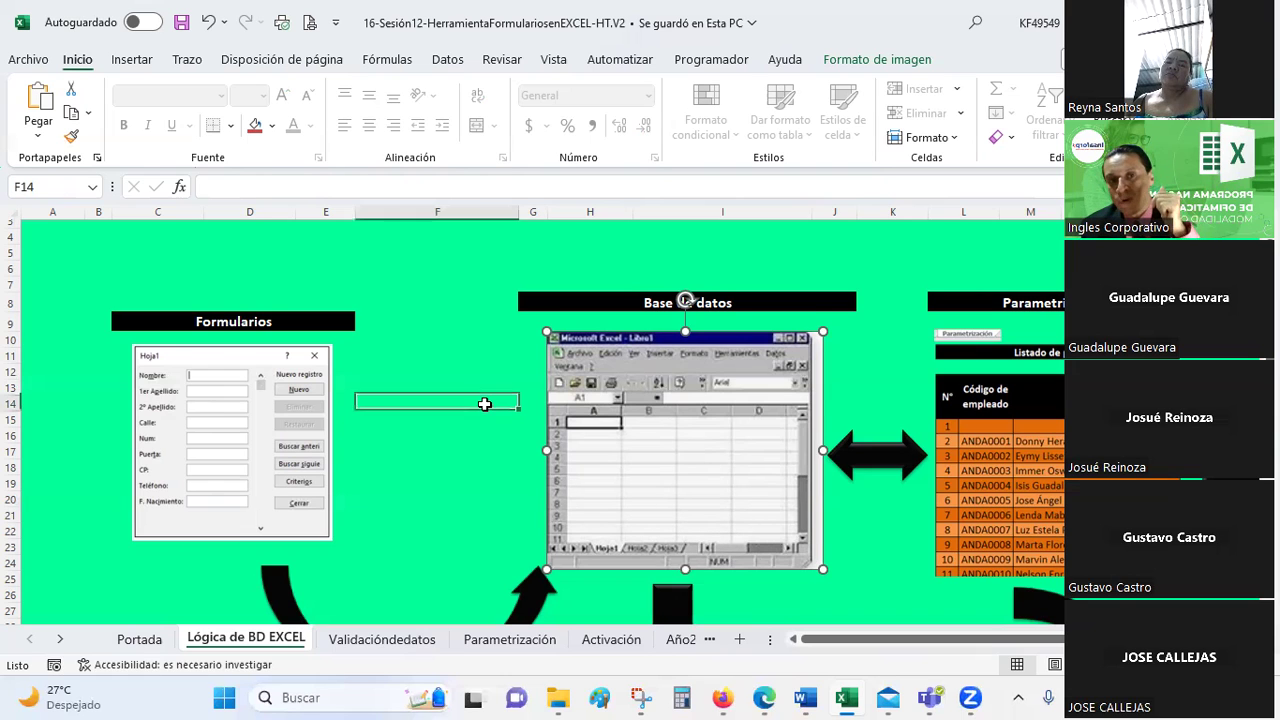
left_click(222, 379)
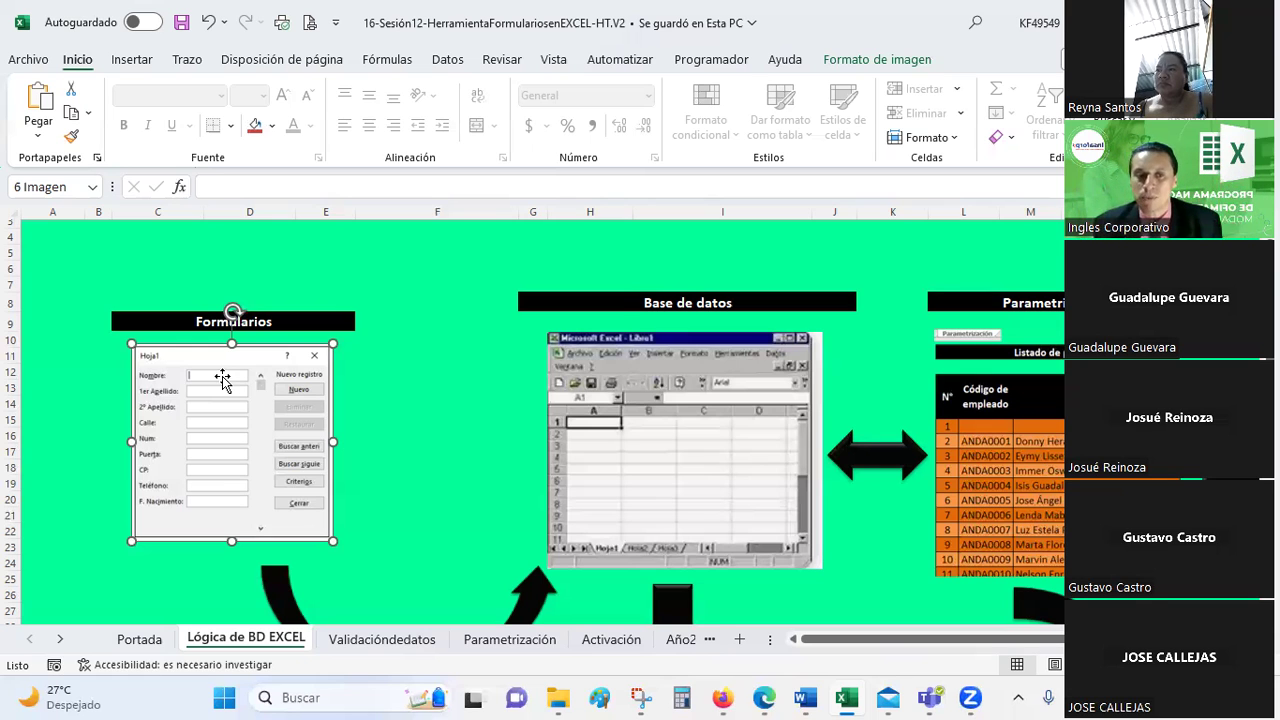
left_click(400, 480)
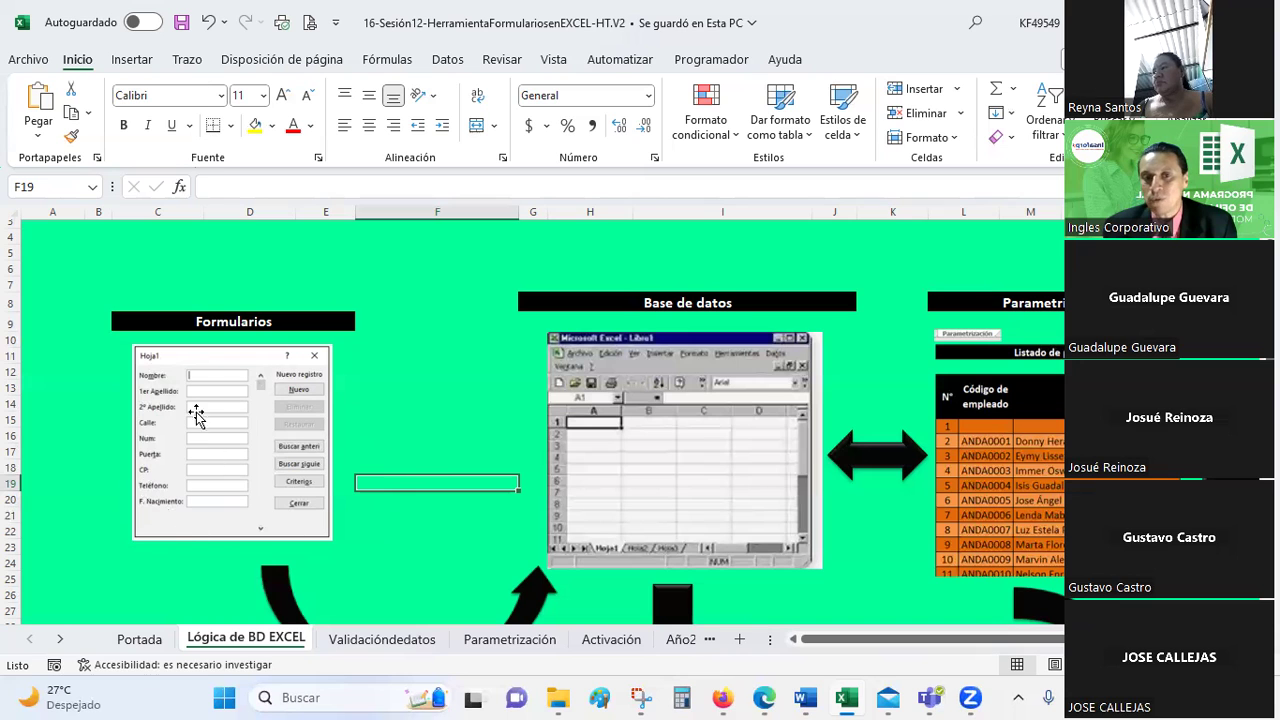
Replace the Parametrización heading in merged cell R8 with 'Consulta'
left_click_drag(858, 639, 917, 648)
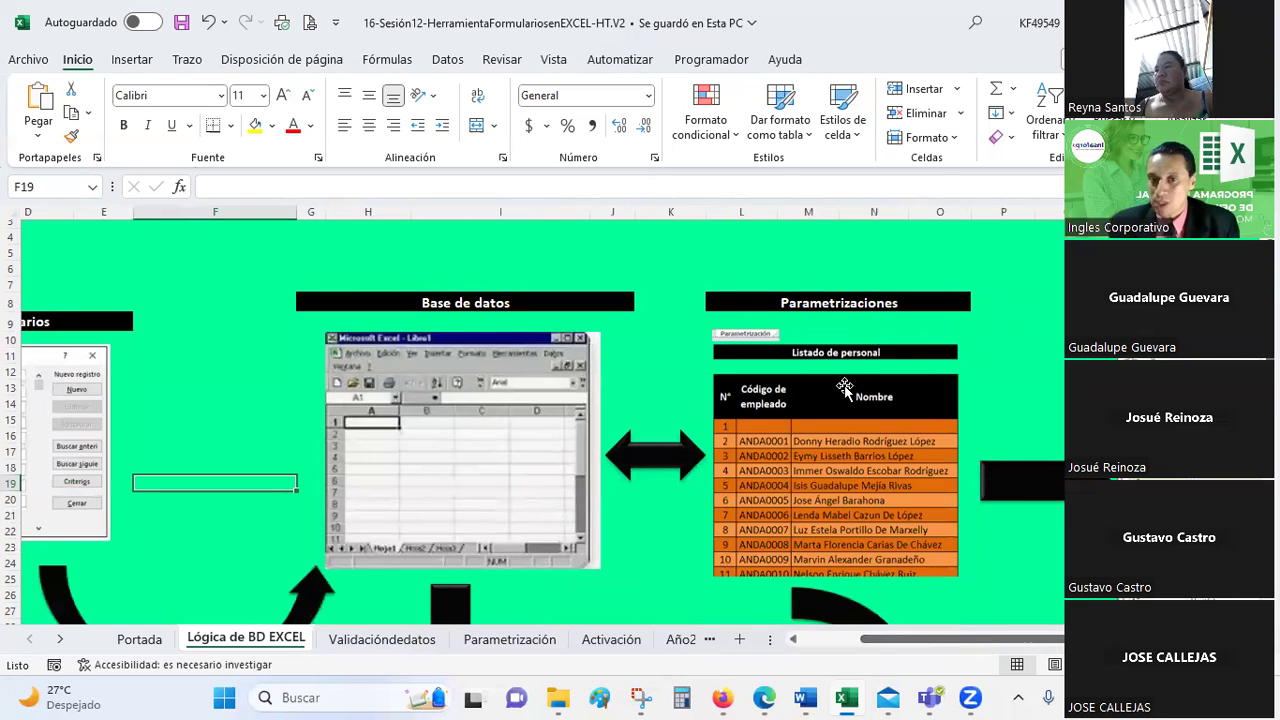
scroll(820, 395, "down", 1)
scroll(689, 406, "down", 3)
scroll(617, 451, "down", 2)
scroll(623, 451, "down", 1)
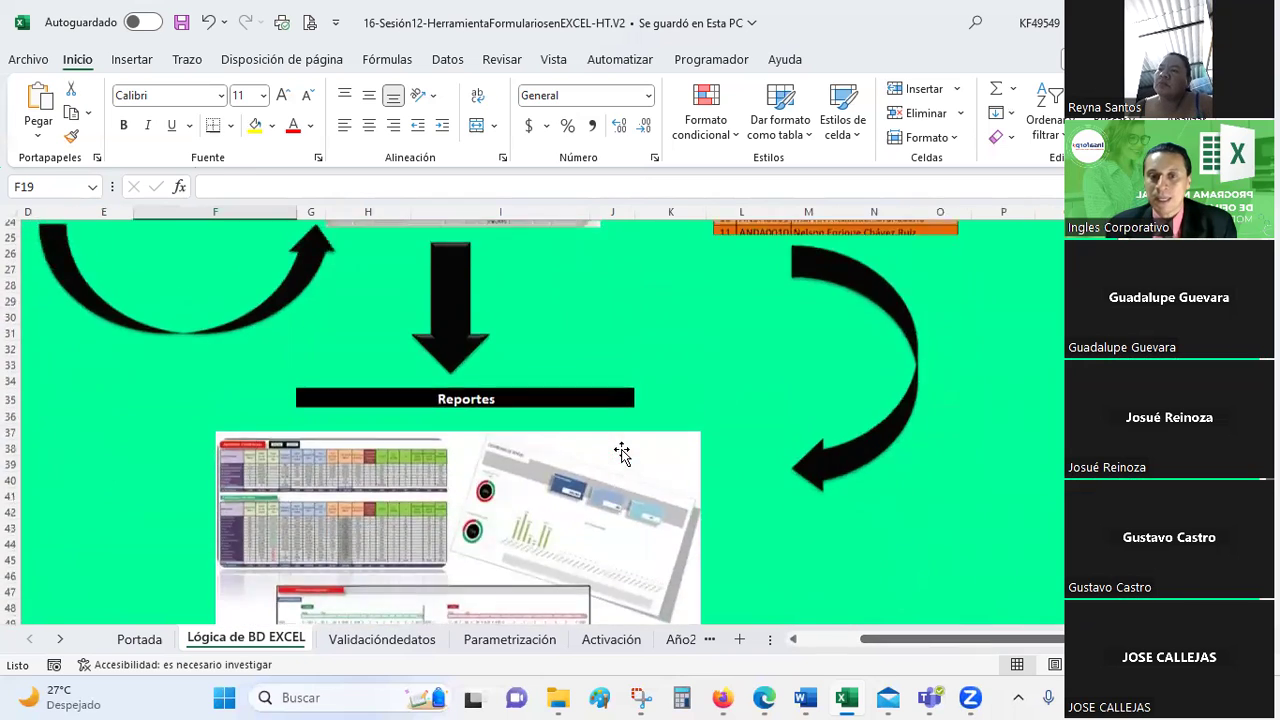
scroll(623, 449, "up", 4)
scroll(622, 452, "up", 1)
scroll(622, 452, "up", 2)
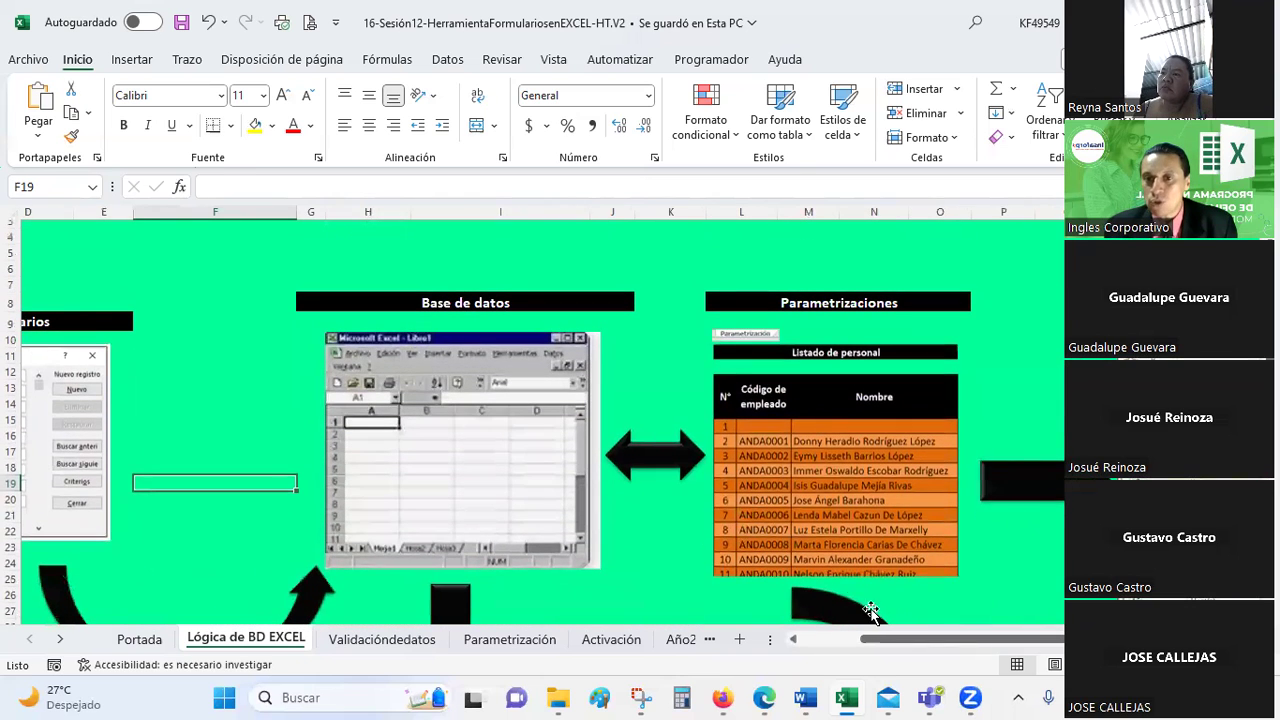
left_click_drag(924, 645, 982, 645)
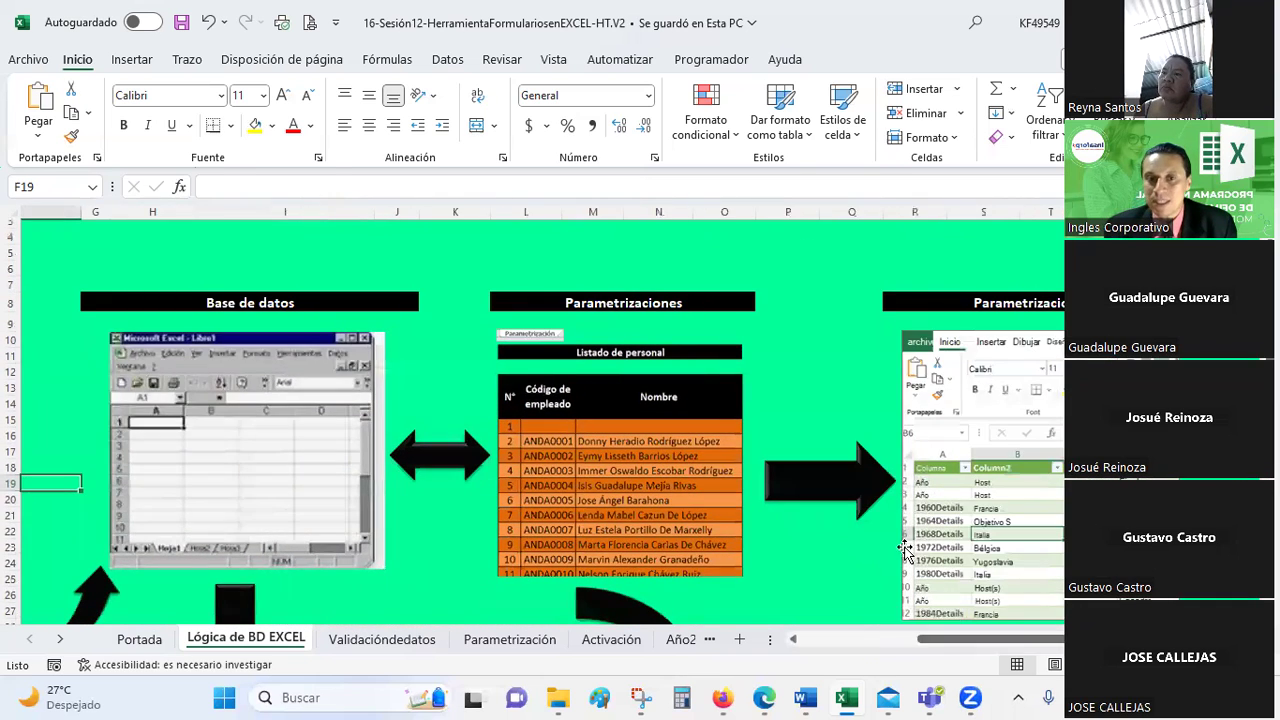
left_click(1005, 303)
type("Consulta")
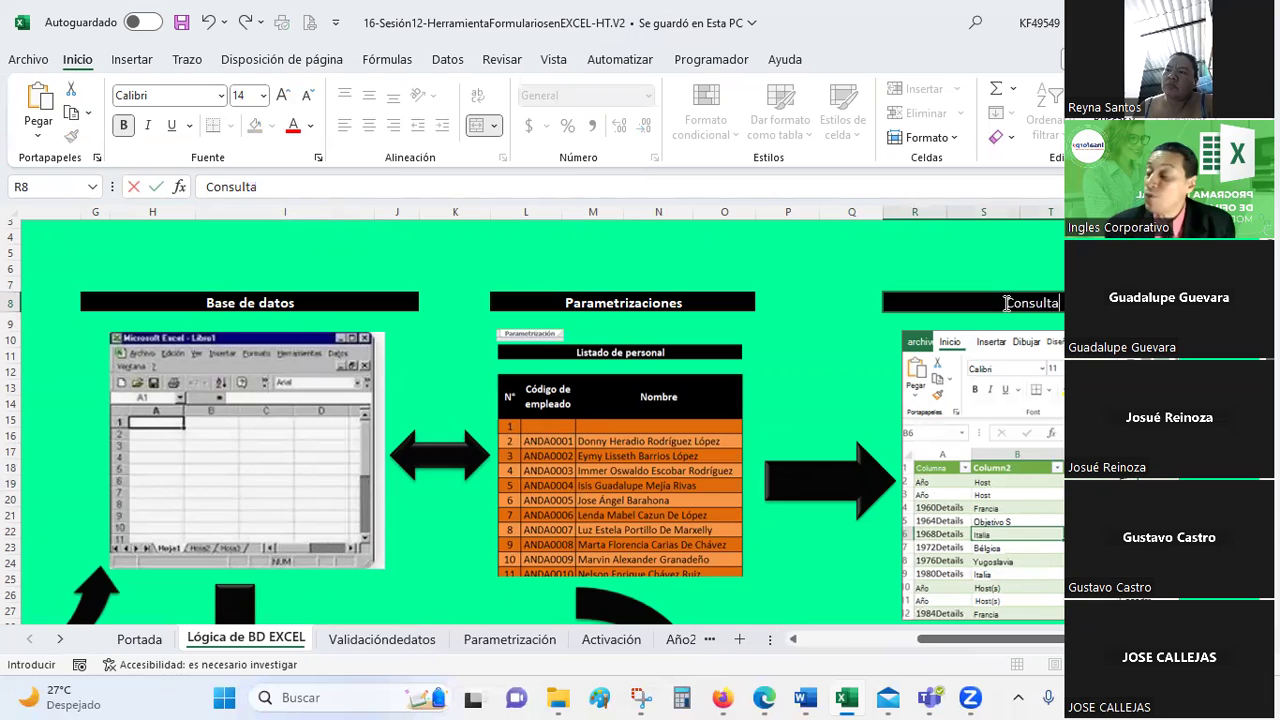
key("Return")
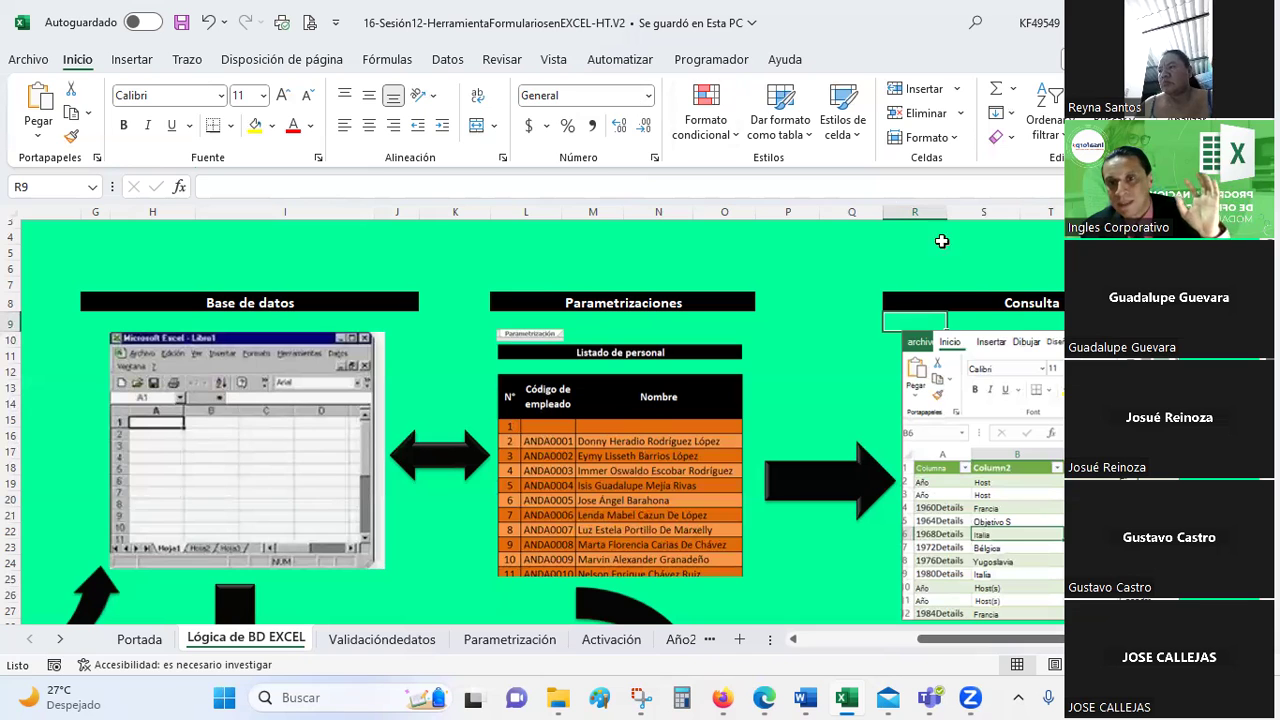
scroll(743, 455, "down", 5)
scroll(743, 452, "down", 3)
scroll(743, 452, "down", 1)
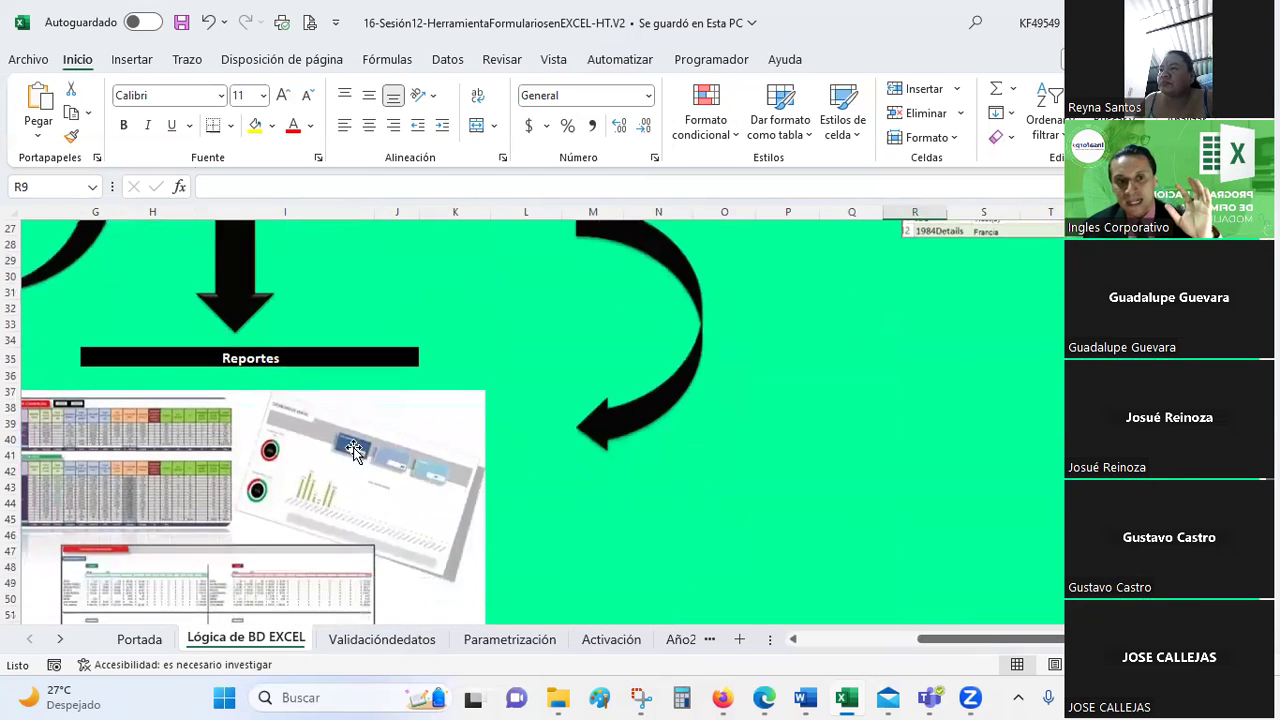
scroll(354, 449, "down", 2)
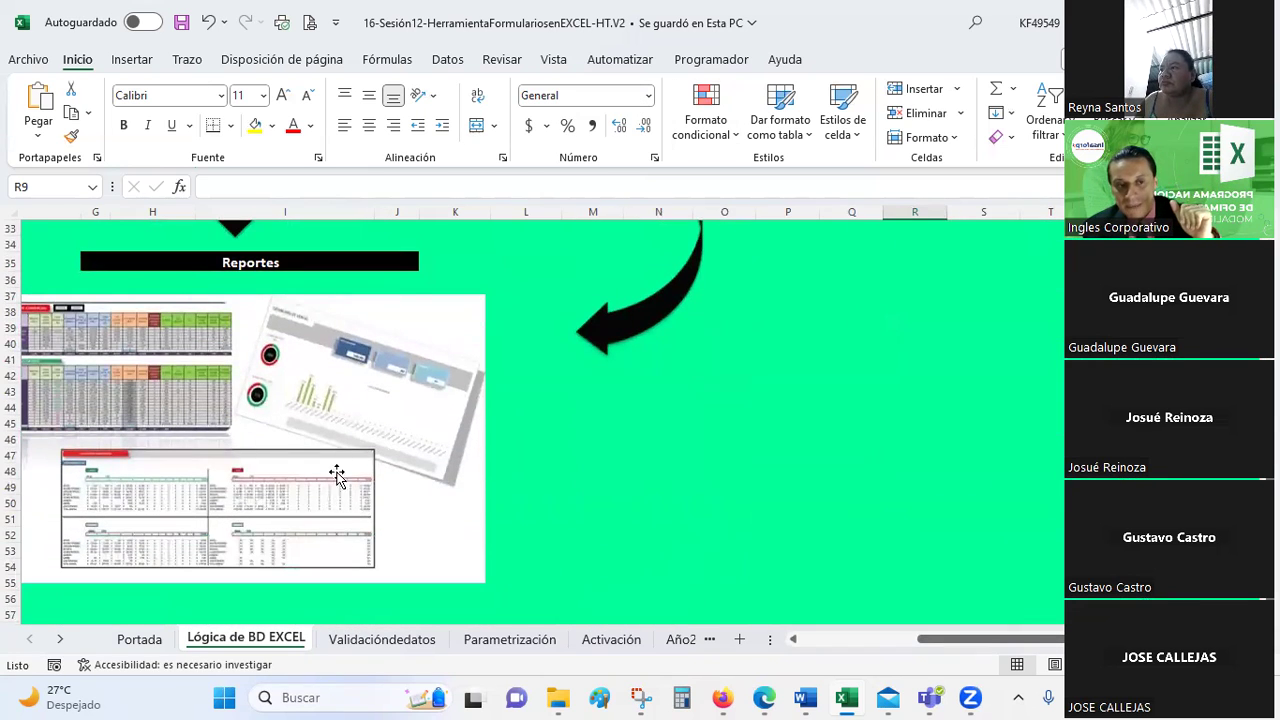
scroll(298, 454, "up", 3)
scroll(283, 344, "up", 3)
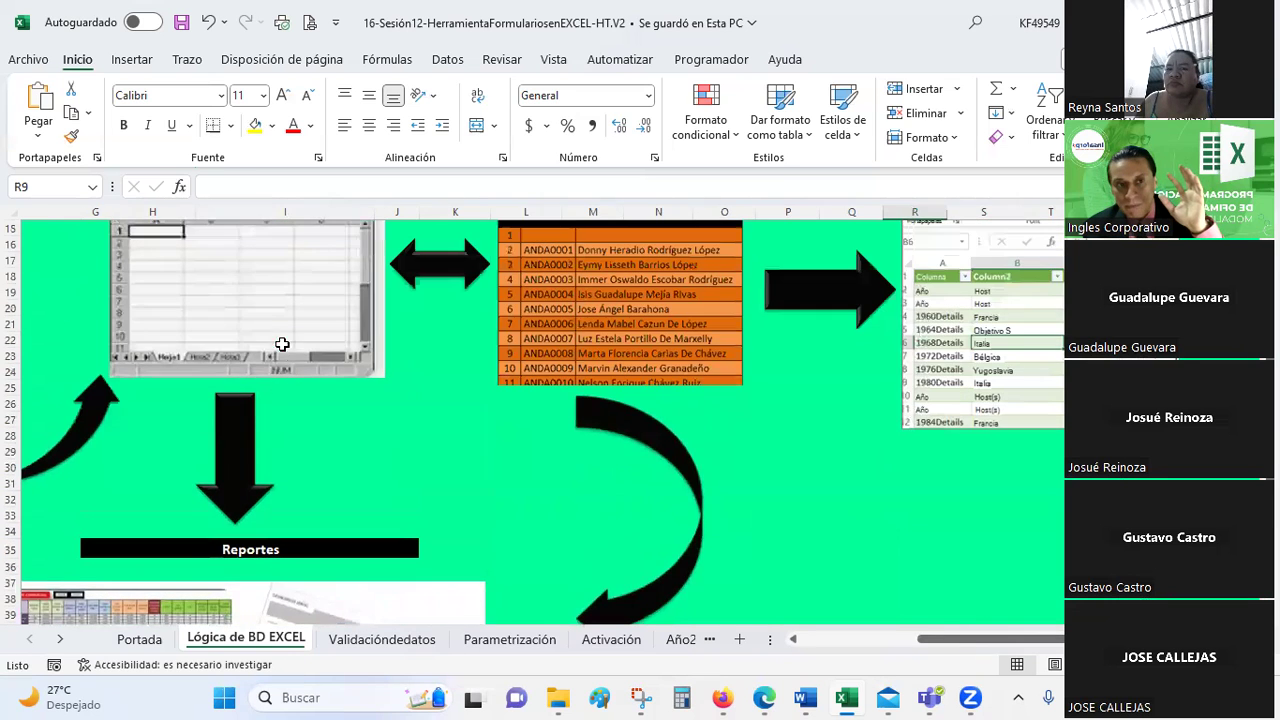
scroll(280, 348, "down", 5)
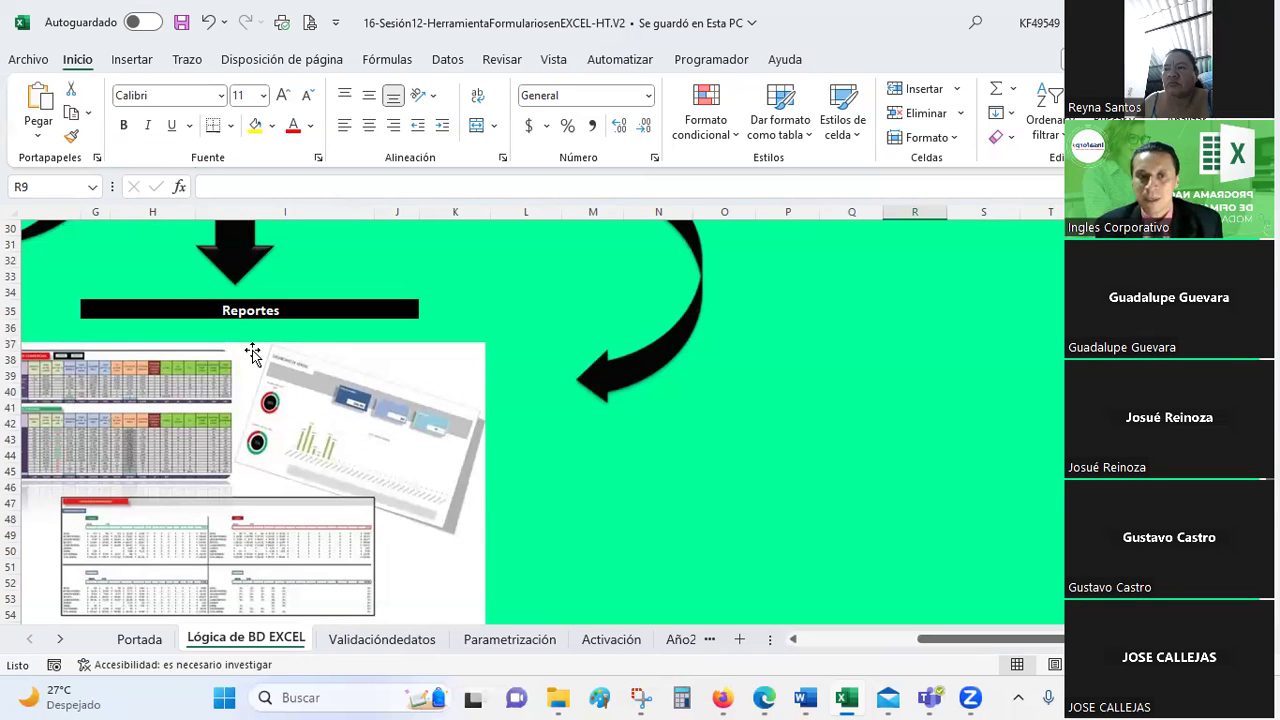
scroll(252, 350, "up", 2)
scroll(252, 350, "up", 5)
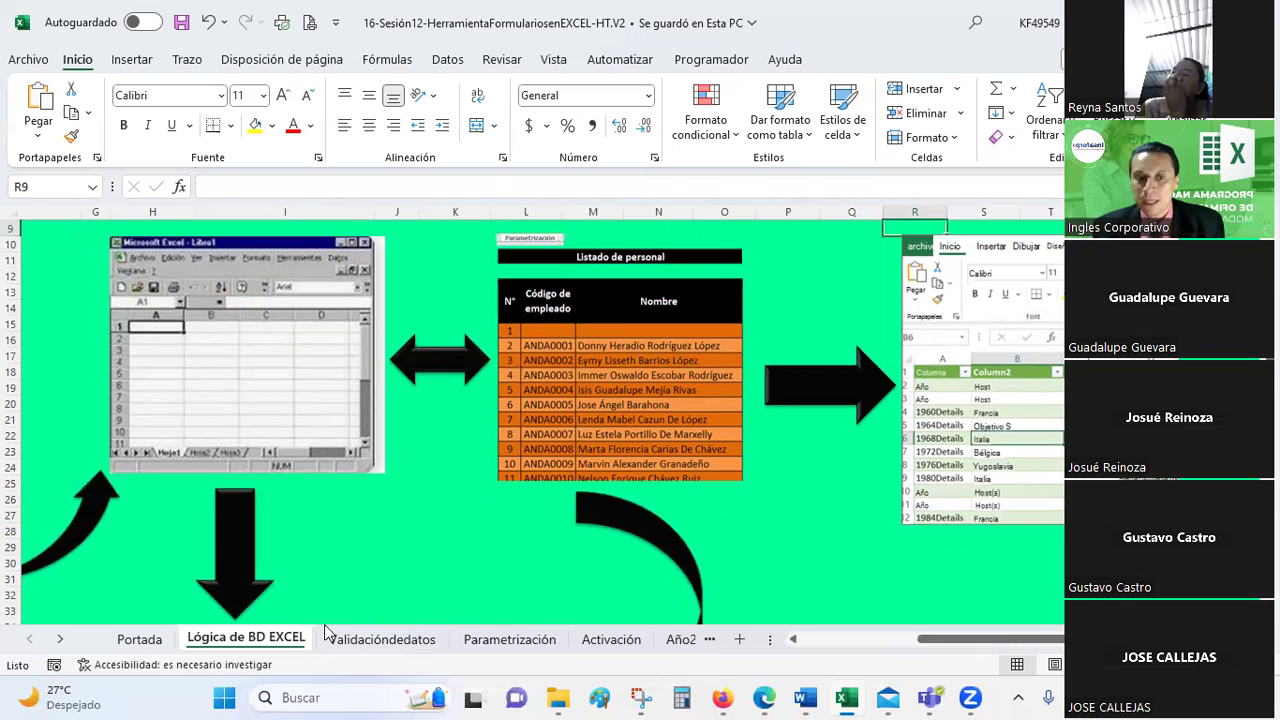
left_click(370, 638)
scroll(460, 437, "down", 4)
scroll(464, 437, "up", 1)
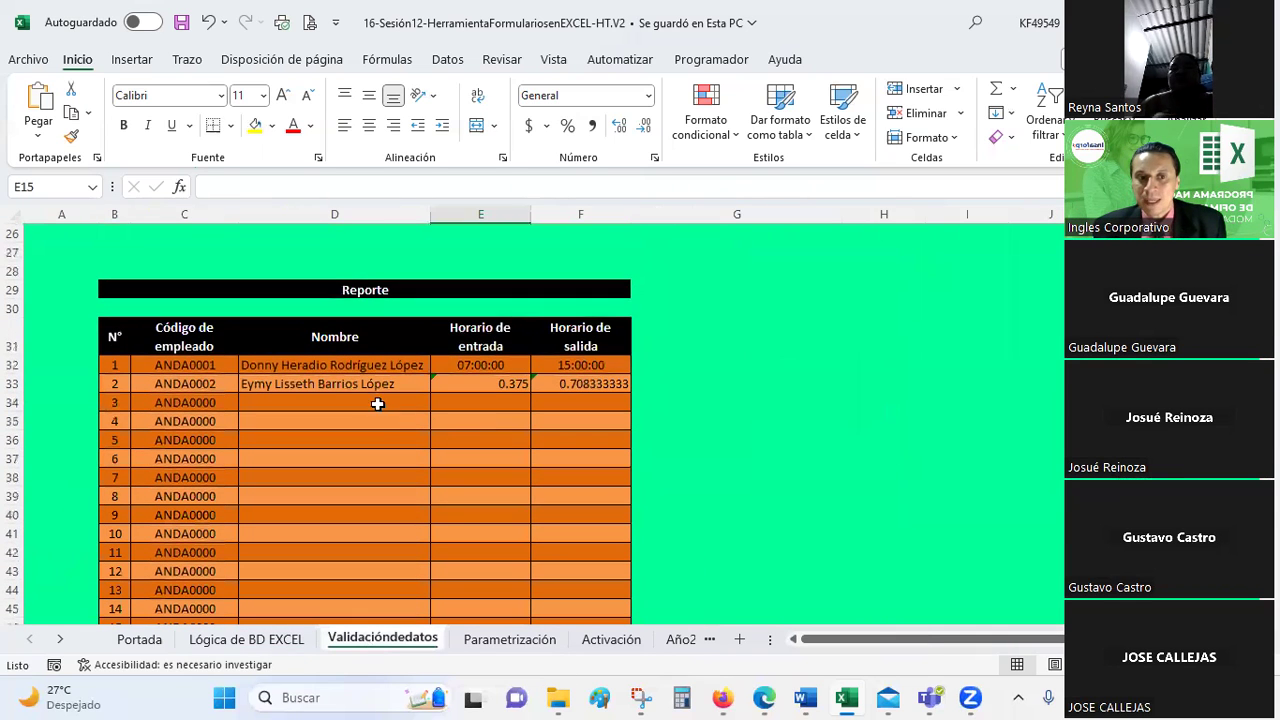
left_click(313, 368)
left_click(310, 384)
left_click(308, 402)
left_click(309, 422)
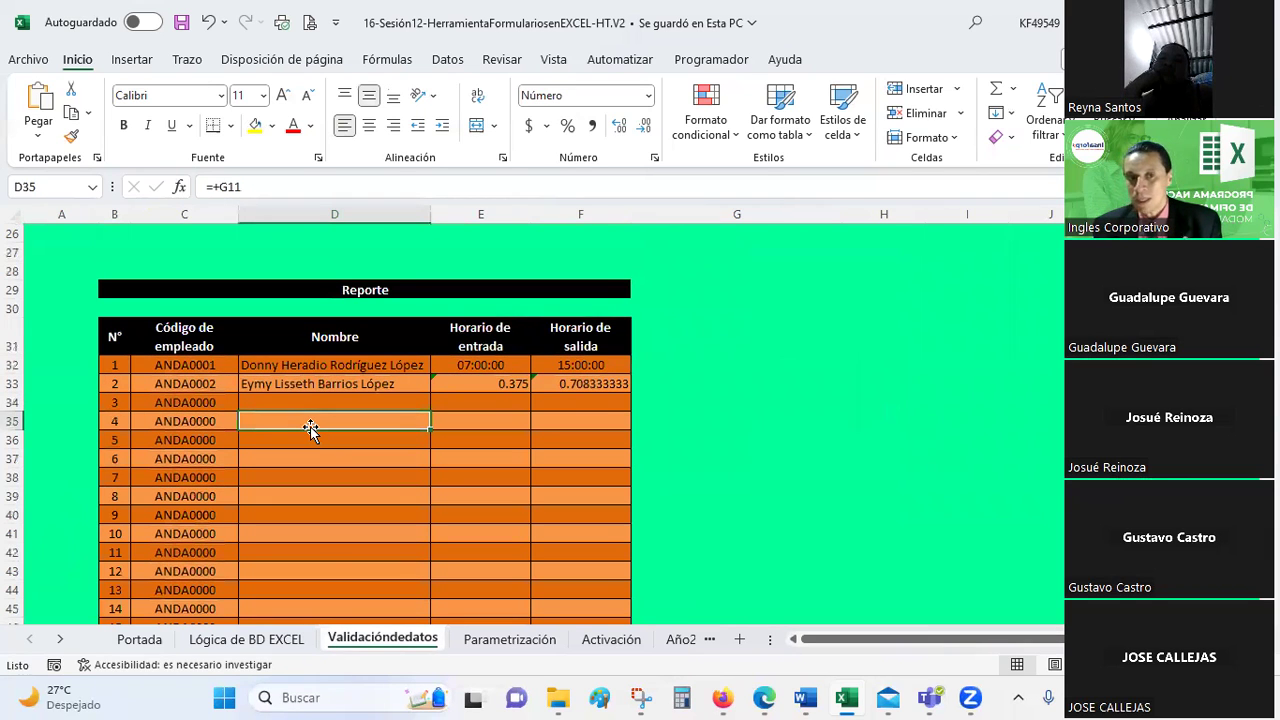
left_click(288, 639)
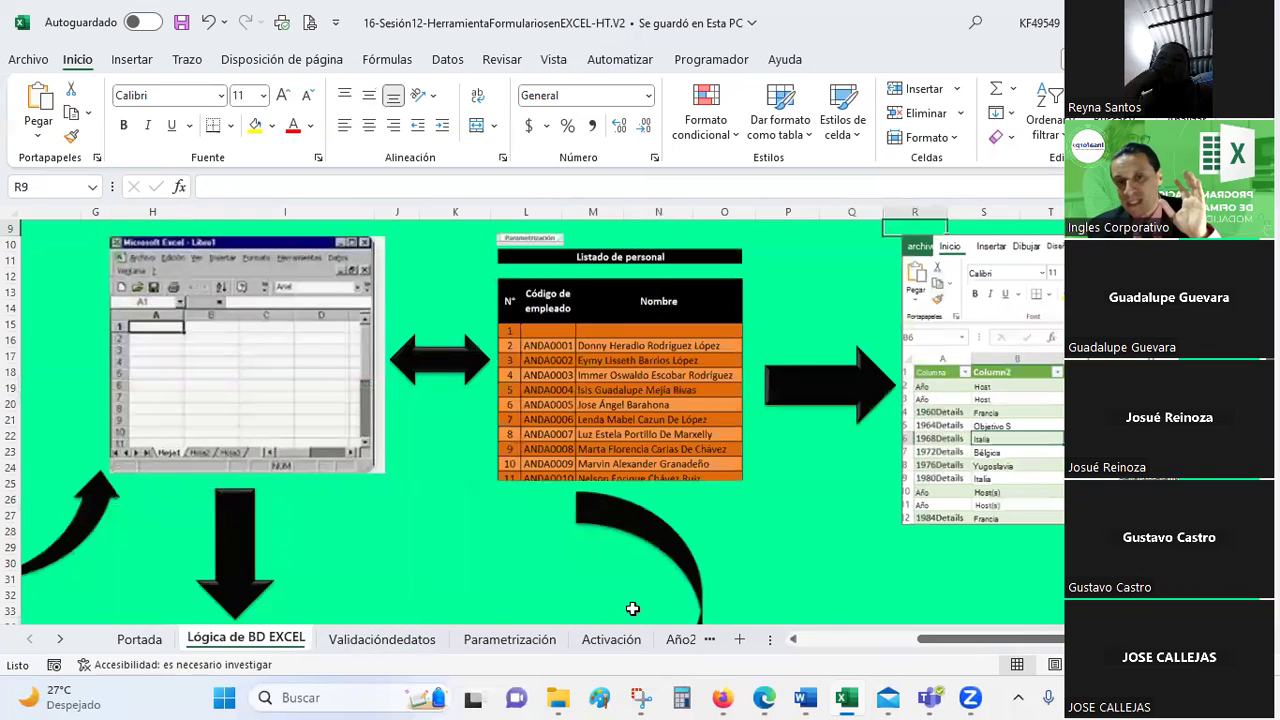
left_click(806, 640)
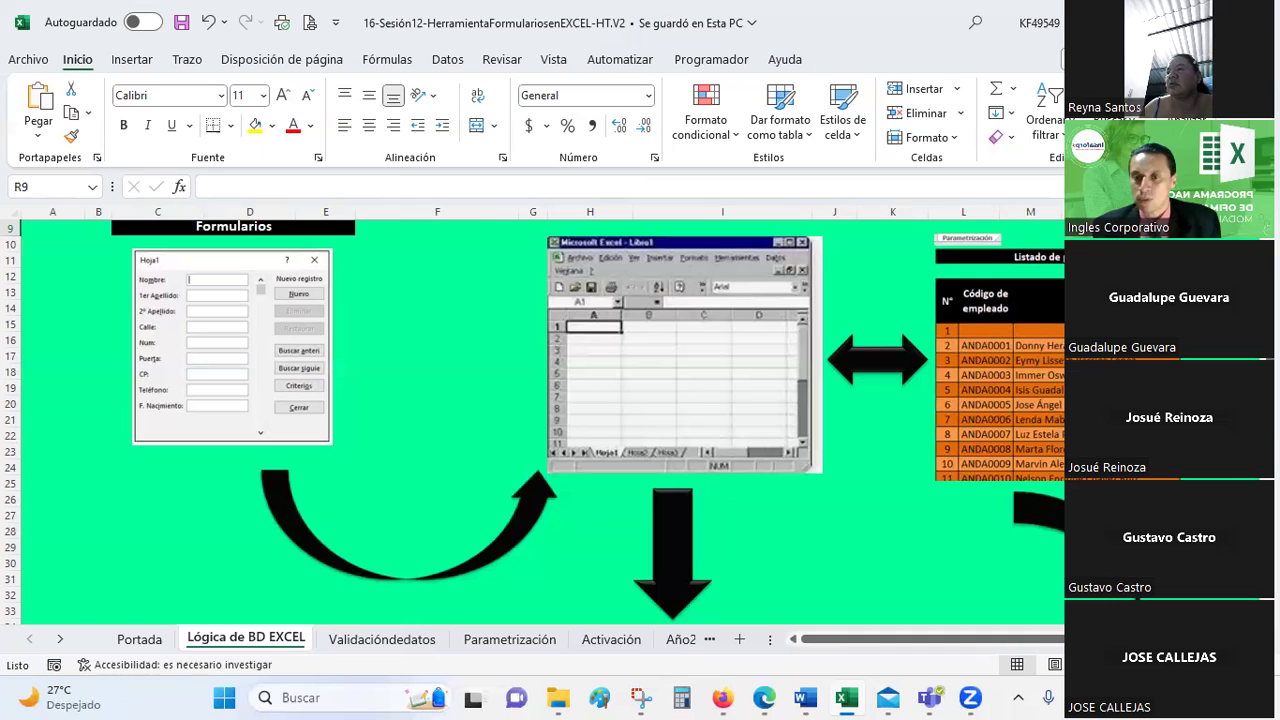
left_click(382, 638)
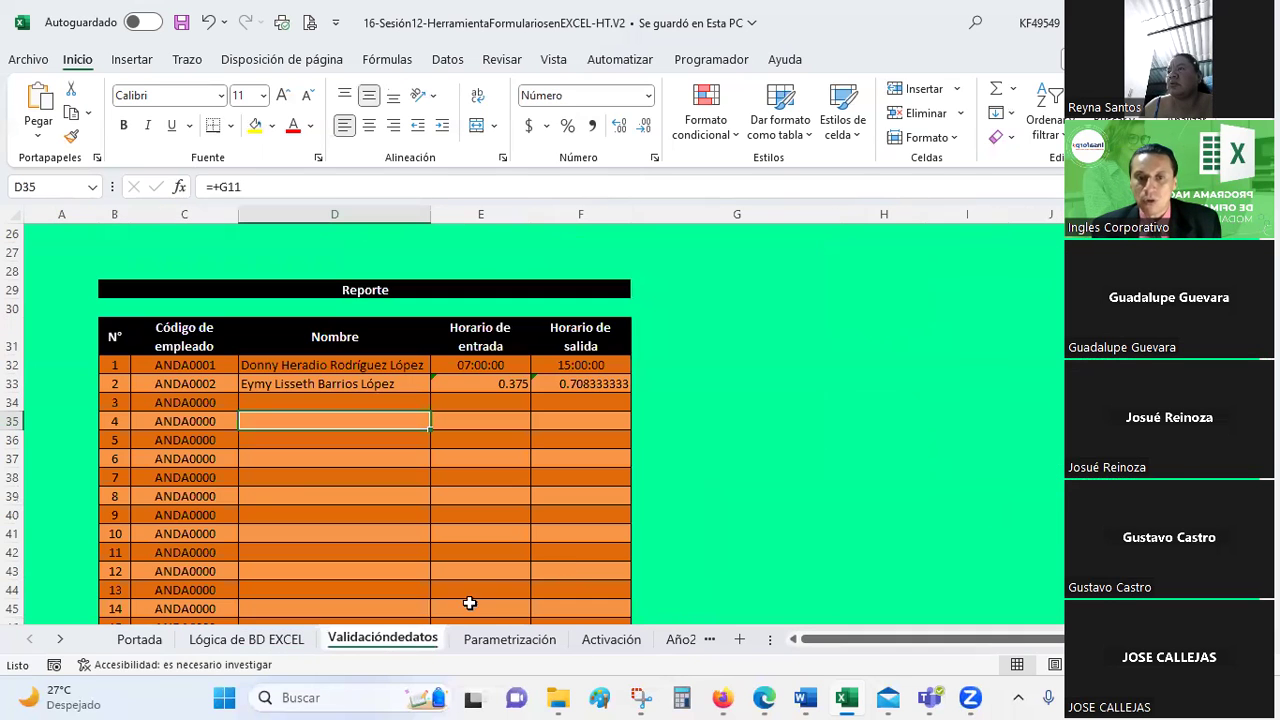
scroll(706, 446, "up", 2)
scroll(706, 446, "up", 4)
scroll(706, 446, "up", 2)
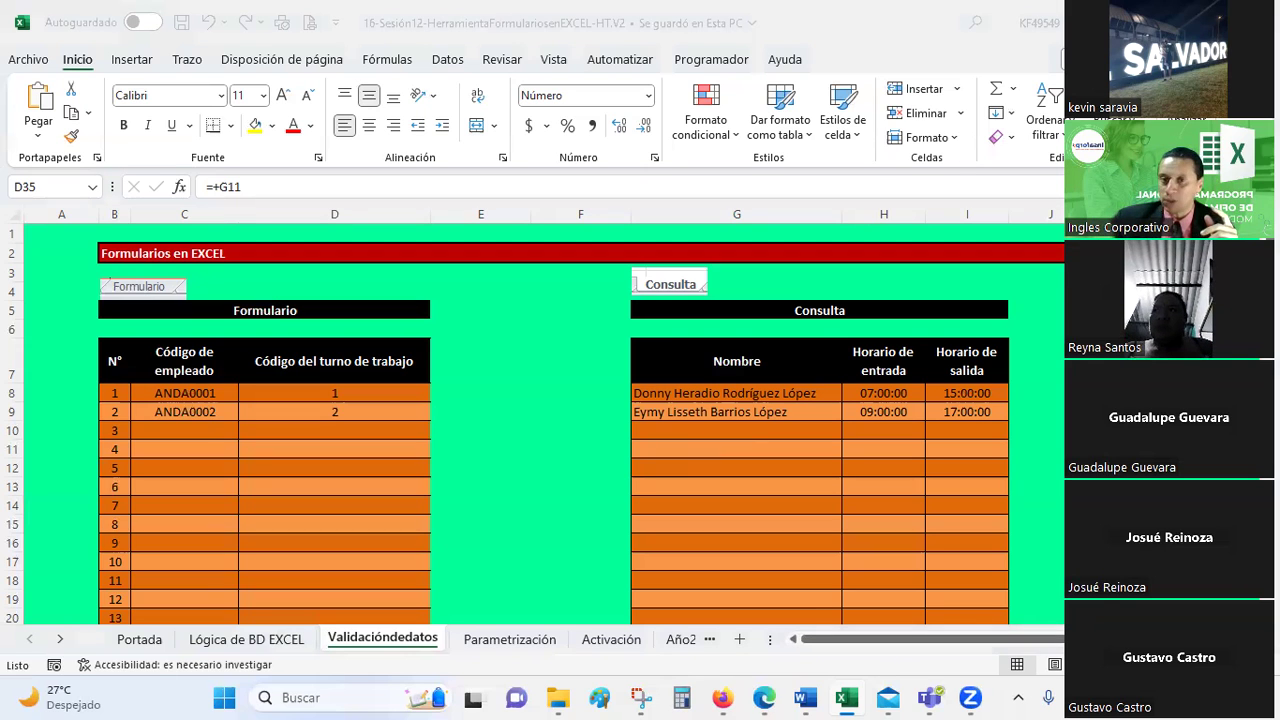
left_click(1100, 291)
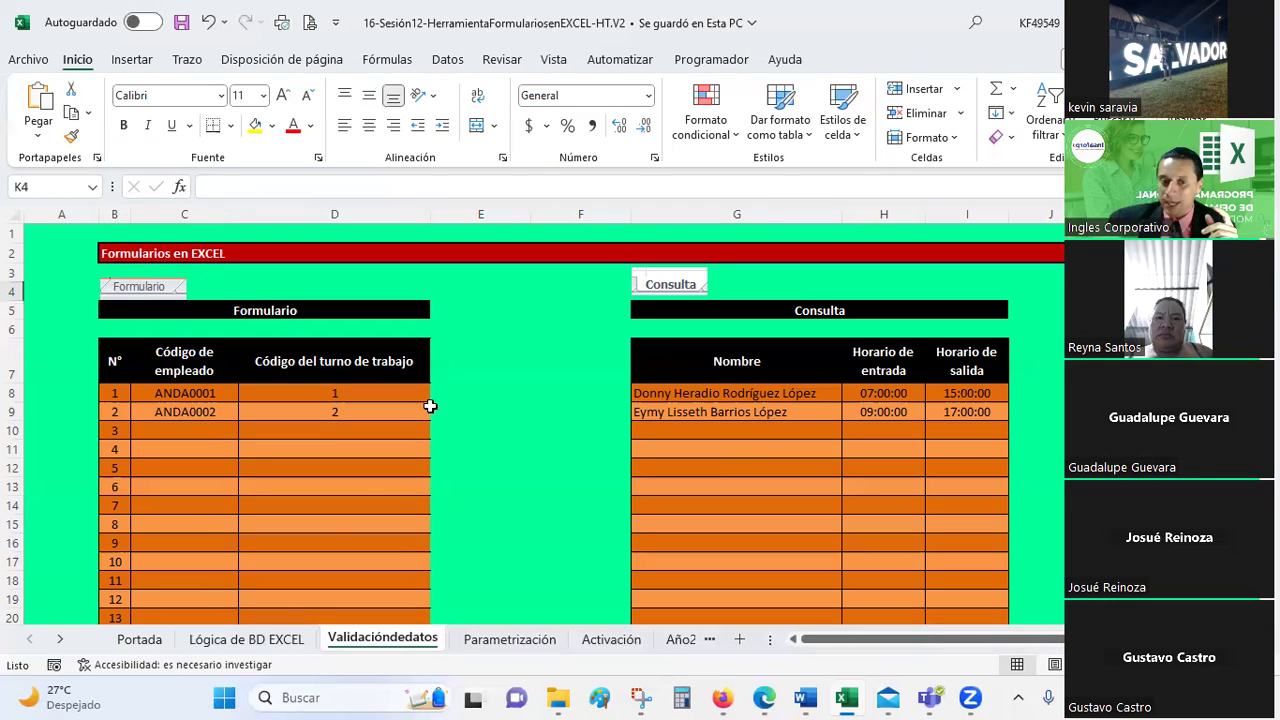
left_click(270, 641)
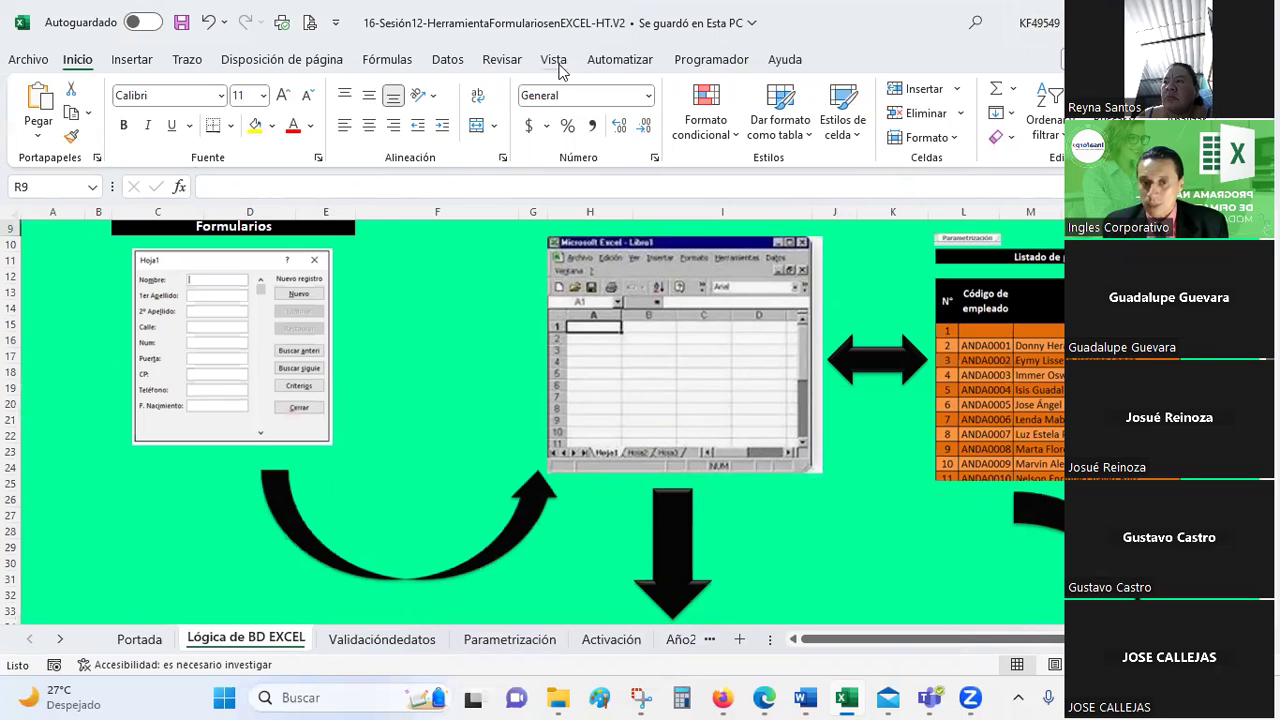
left_click(380, 402)
scroll(424, 347, "up", 3)
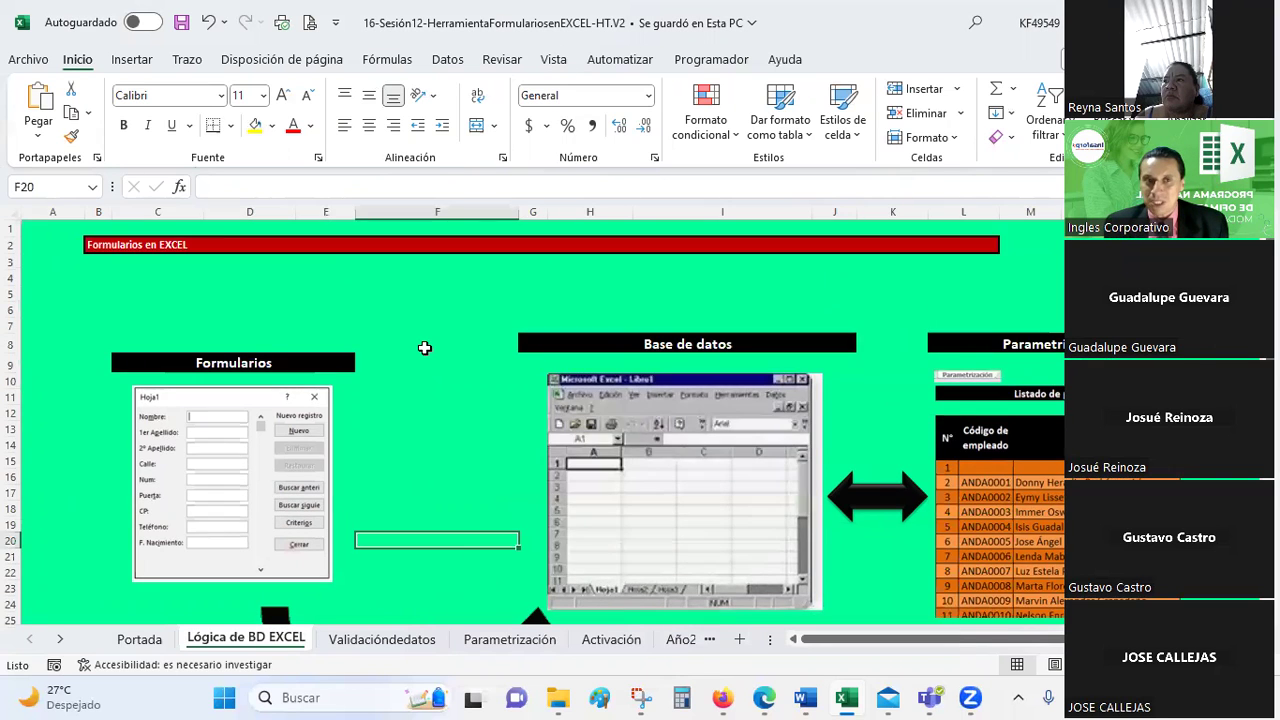
scroll(424, 347, "down", 1)
scroll(408, 402, "down", 1)
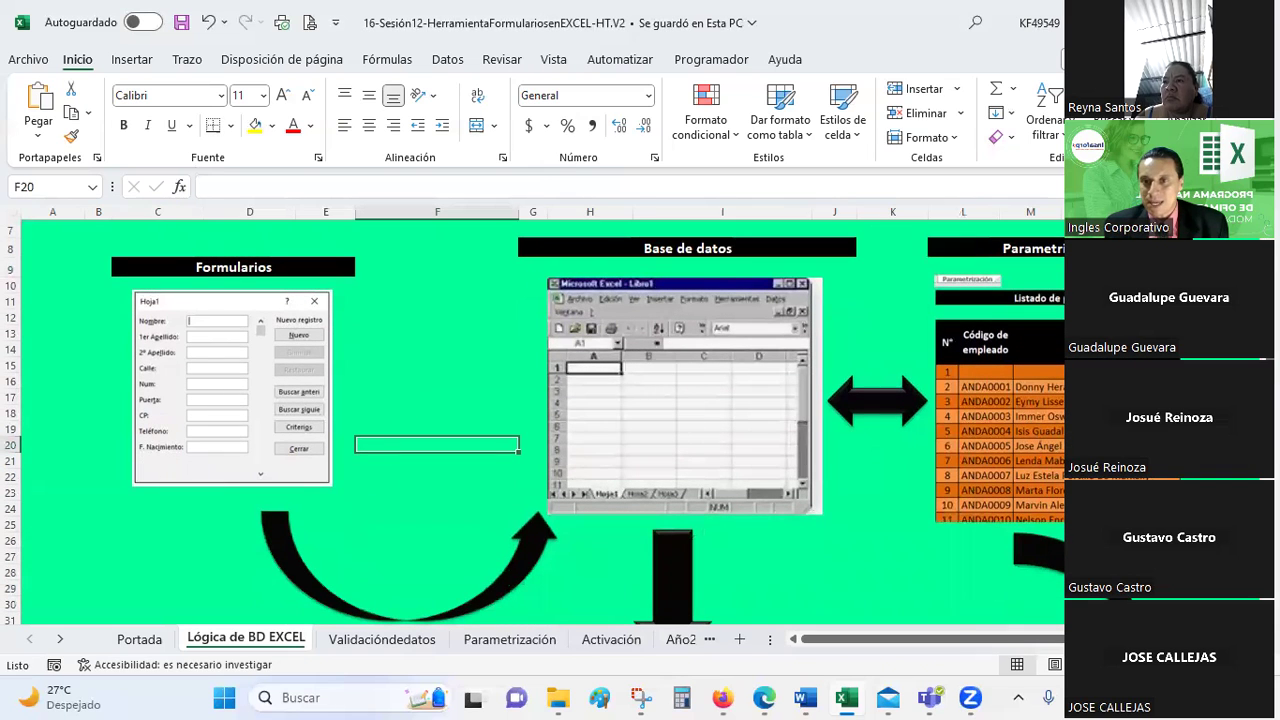
scroll(1050, 640, "right", 5)
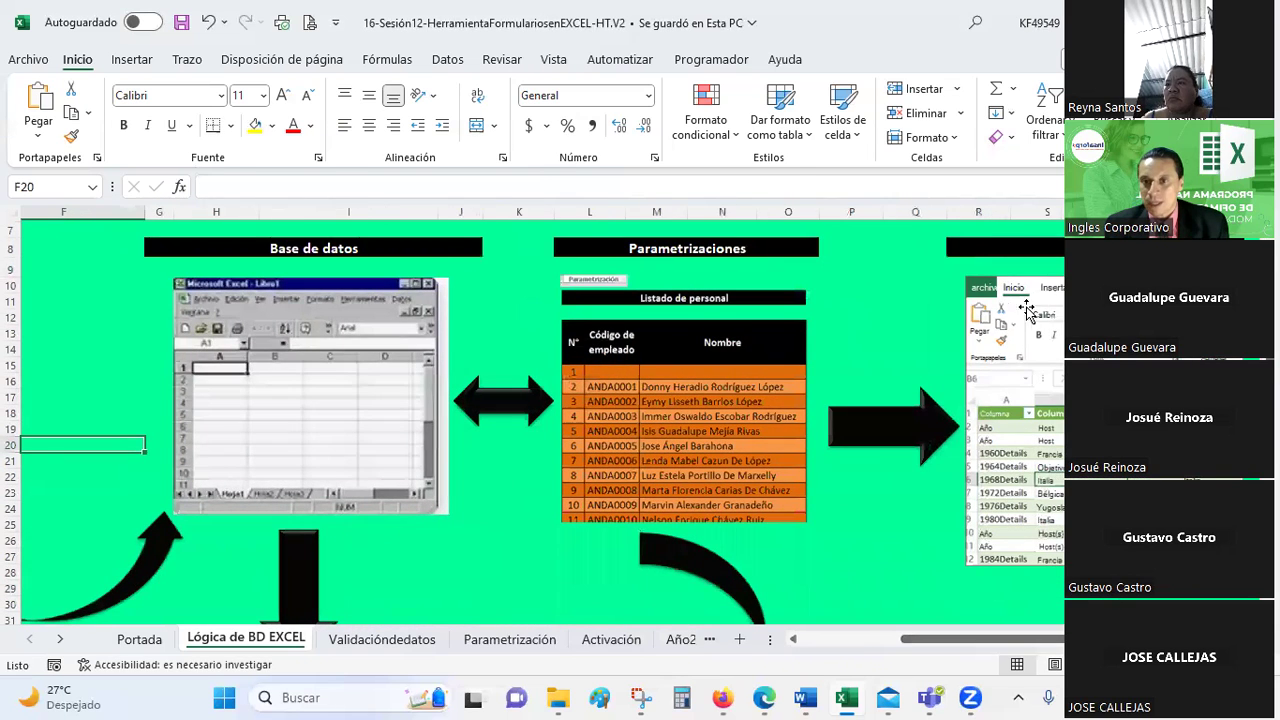
scroll(491, 374, "down", 2)
scroll(437, 371, "down", 5)
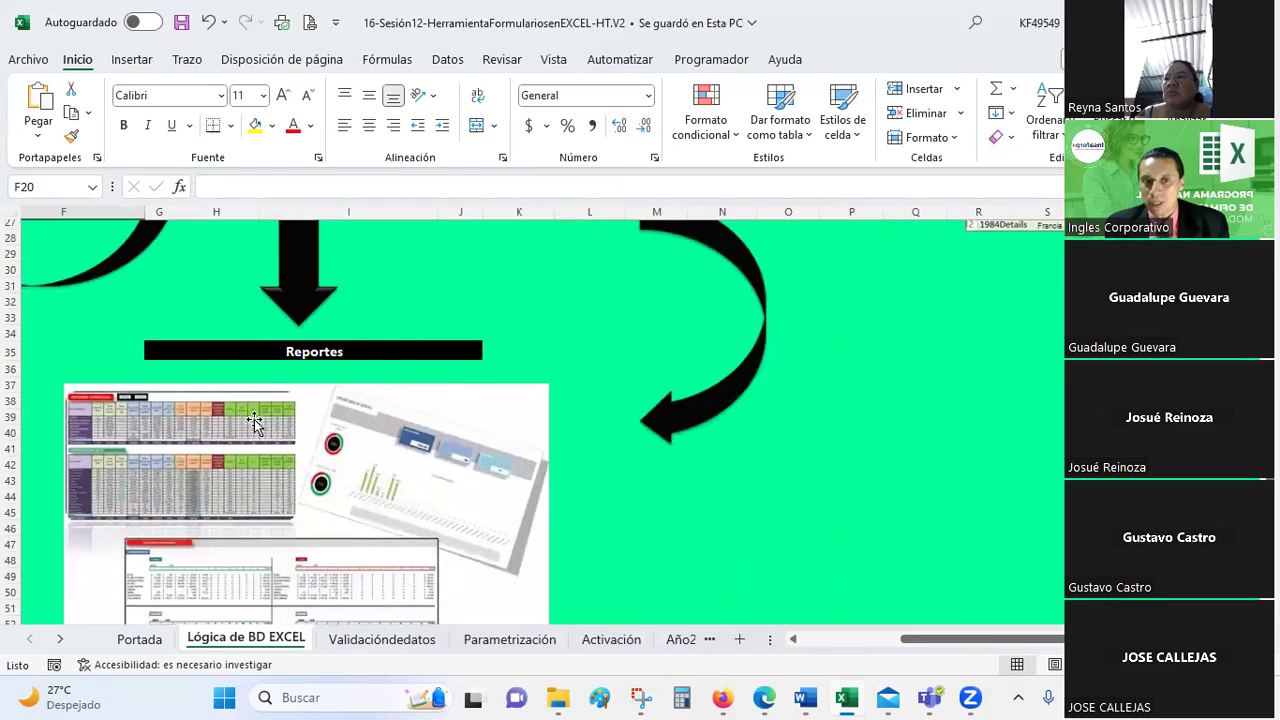
scroll(386, 400, "up", 2)
scroll(329, 300, "up", 2)
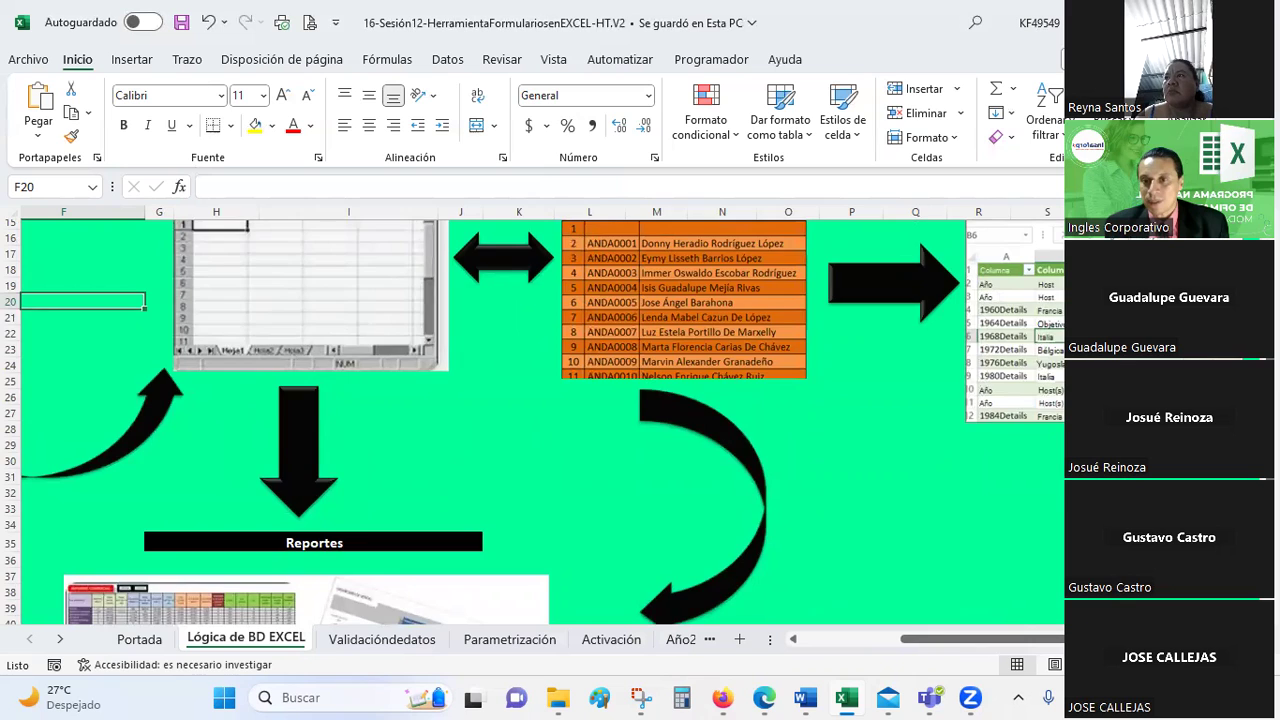
scroll(540, 420, "up", 2)
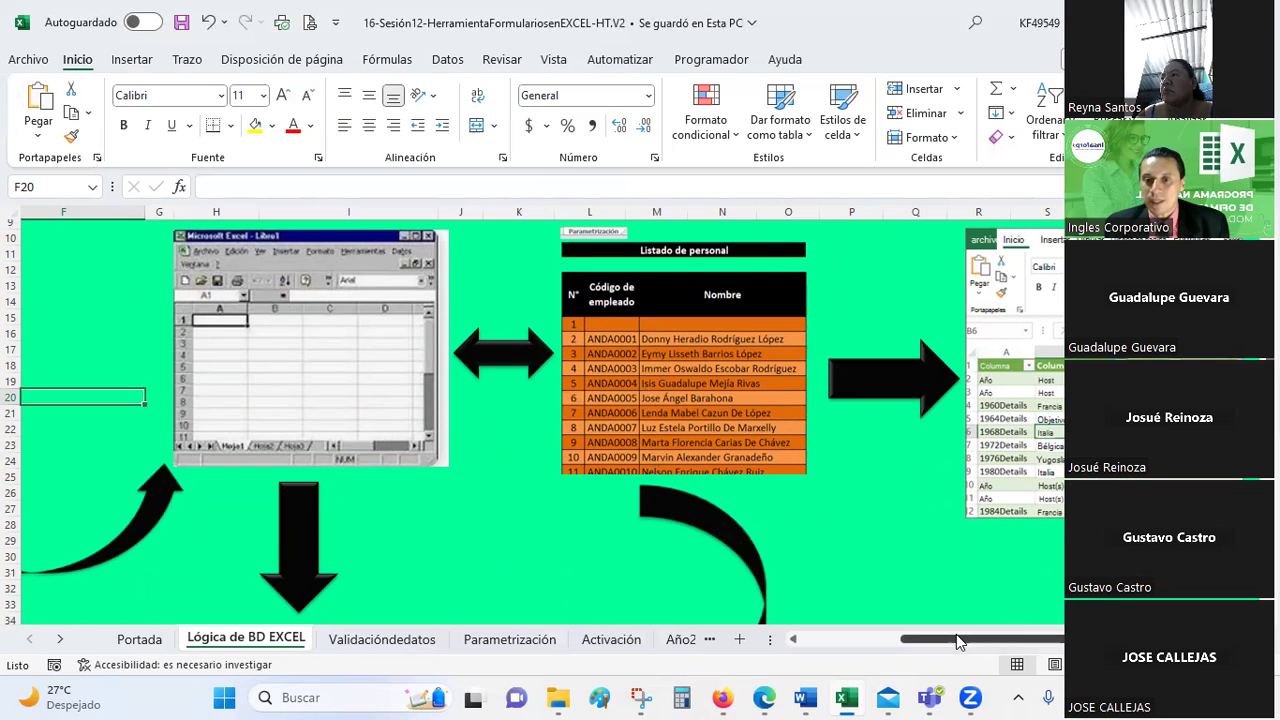
left_click_drag(948, 640, 875, 638)
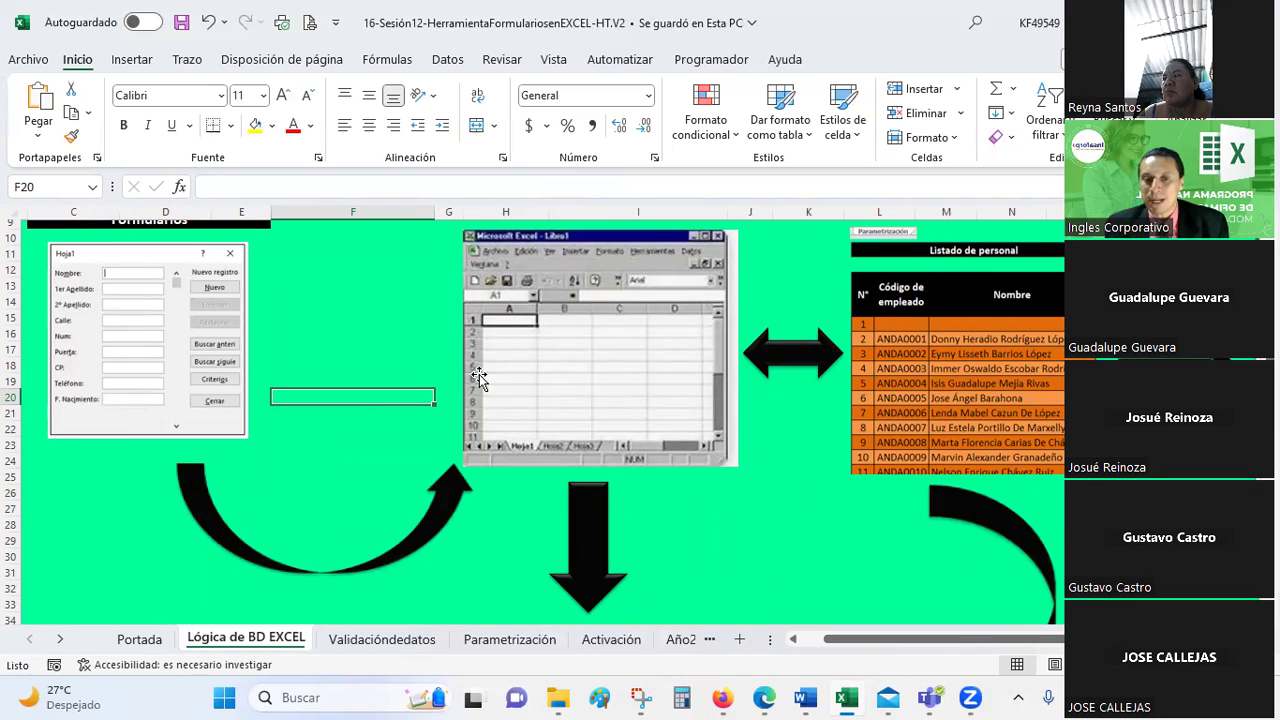
Select the employee codes and names in the Parametrización staff list
left_click(510, 640)
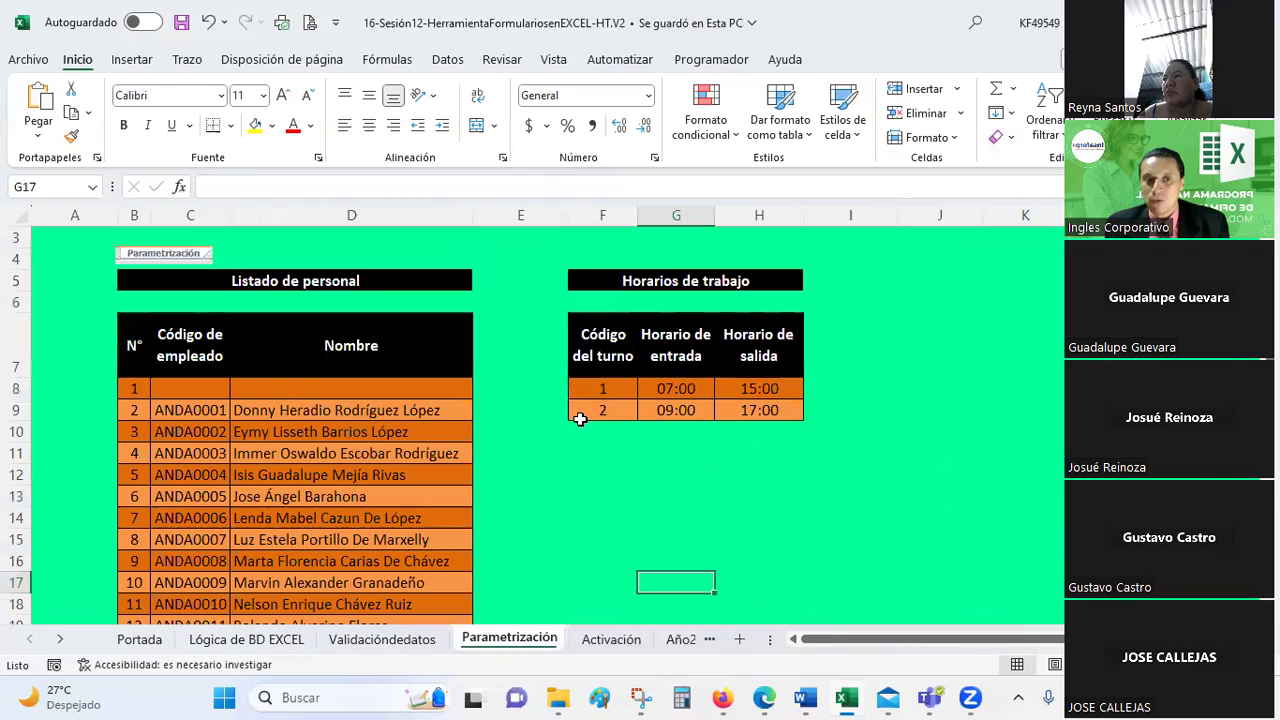
scroll(580, 419, "down", 2)
scroll(580, 419, "down", 1)
scroll(580, 419, "up", 1)
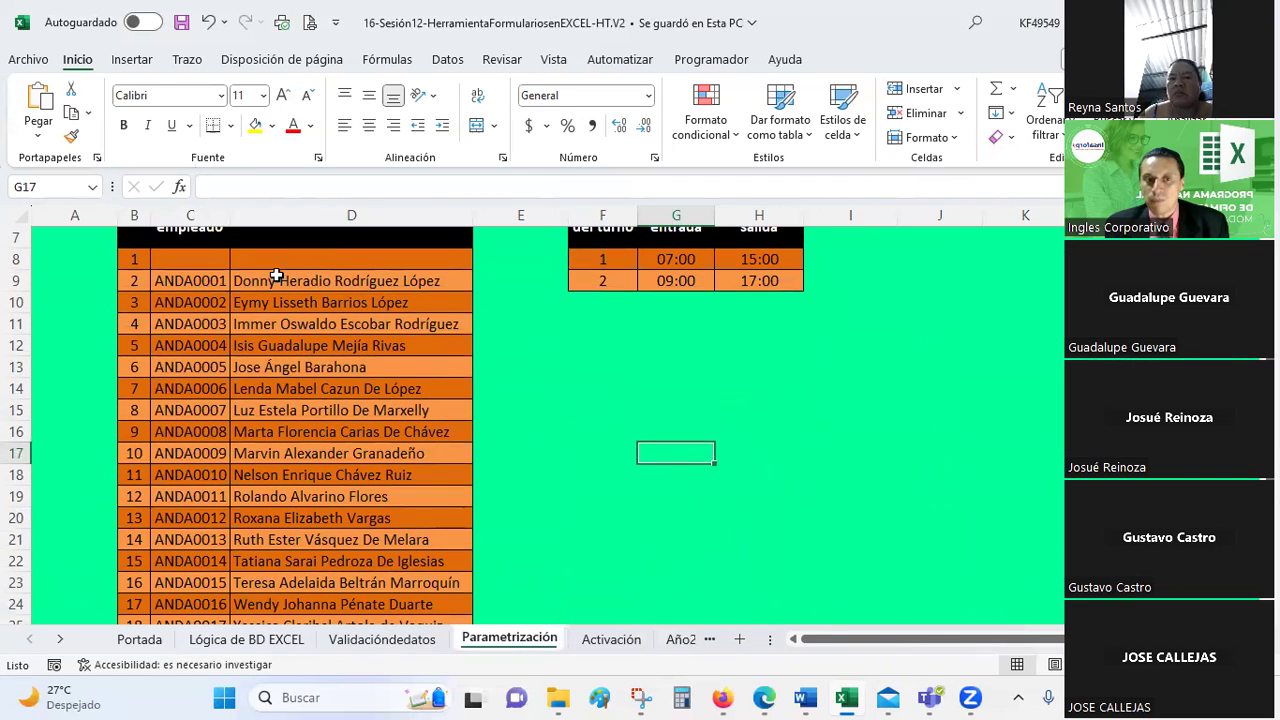
left_click_drag(203, 275, 332, 544)
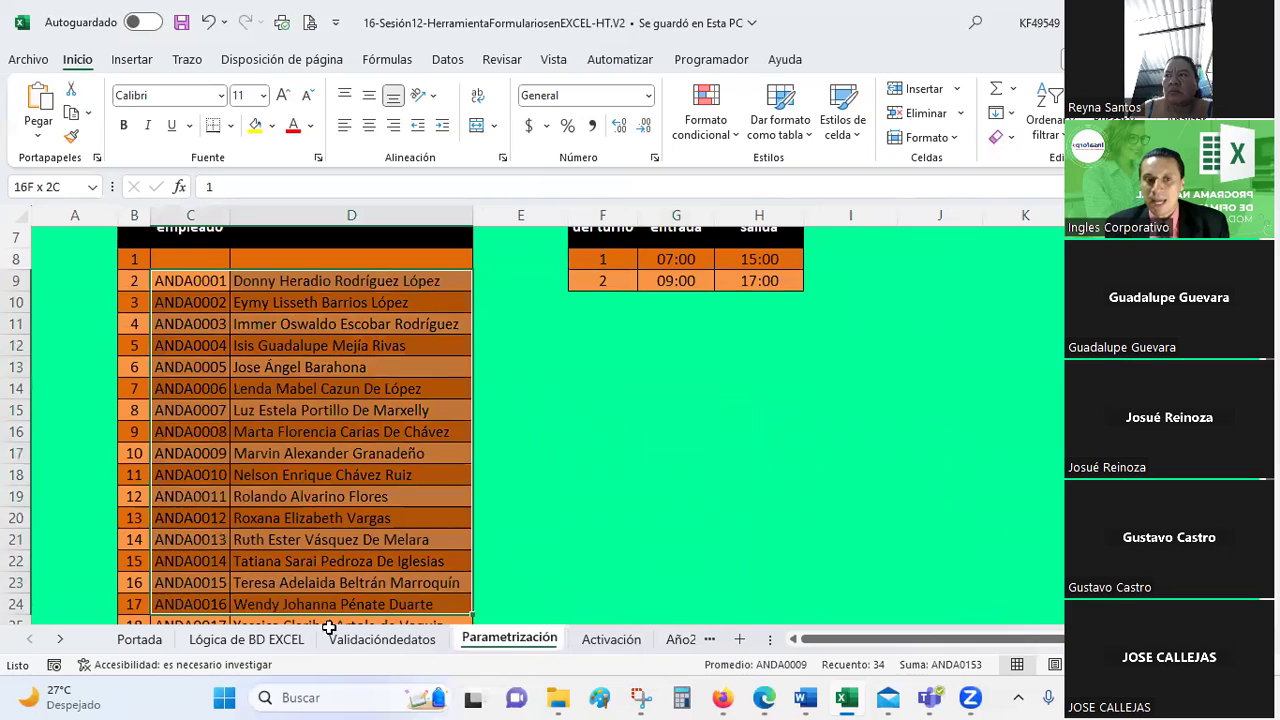
left_click_drag(332, 544, 343, 477)
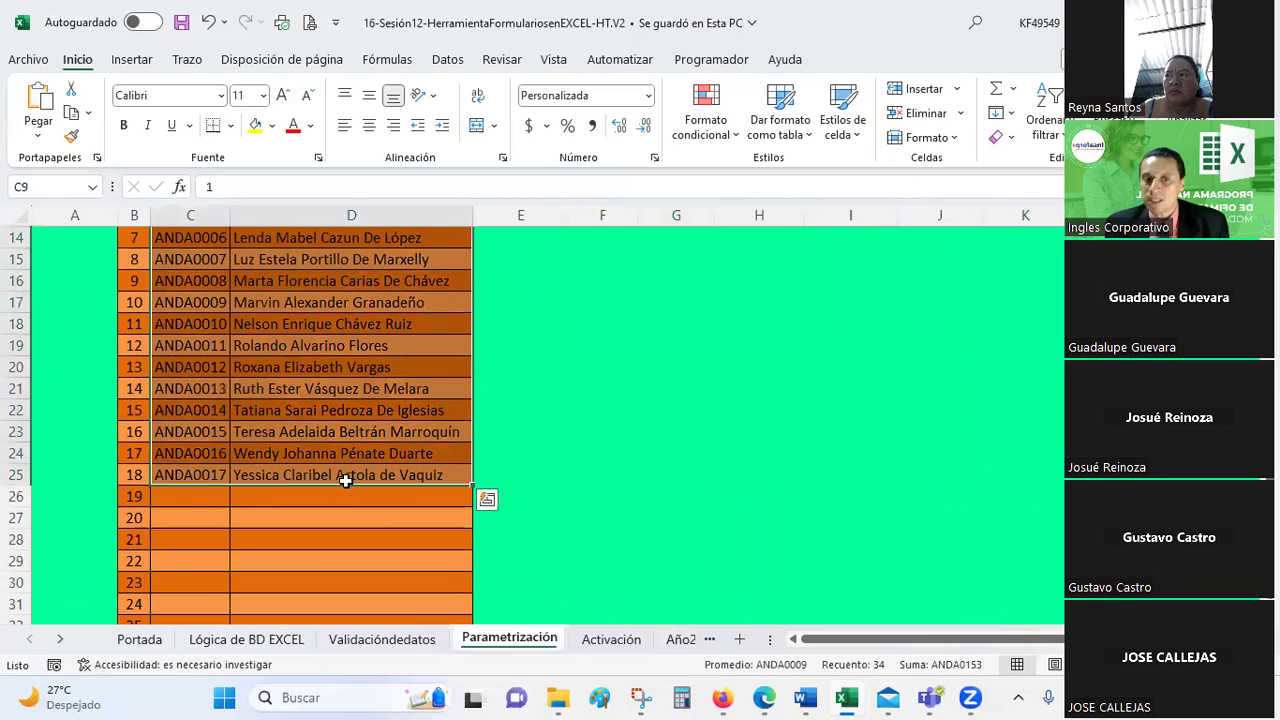
scroll(345, 482, "up", 2)
scroll(345, 482, "up", 3)
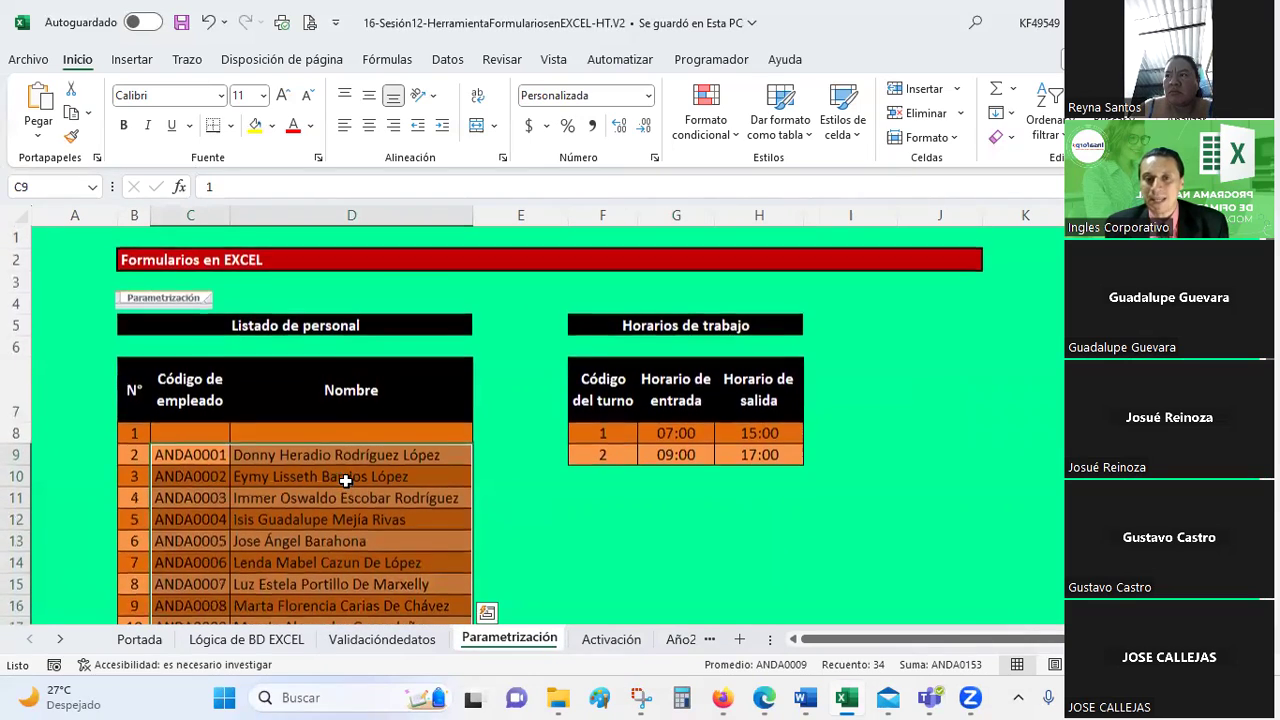
Move on to the Validaciondedatos sheet with its Formulario and Consulta tables
left_click_drag(676, 433, 752, 462)
scroll(752, 462, "down", 4)
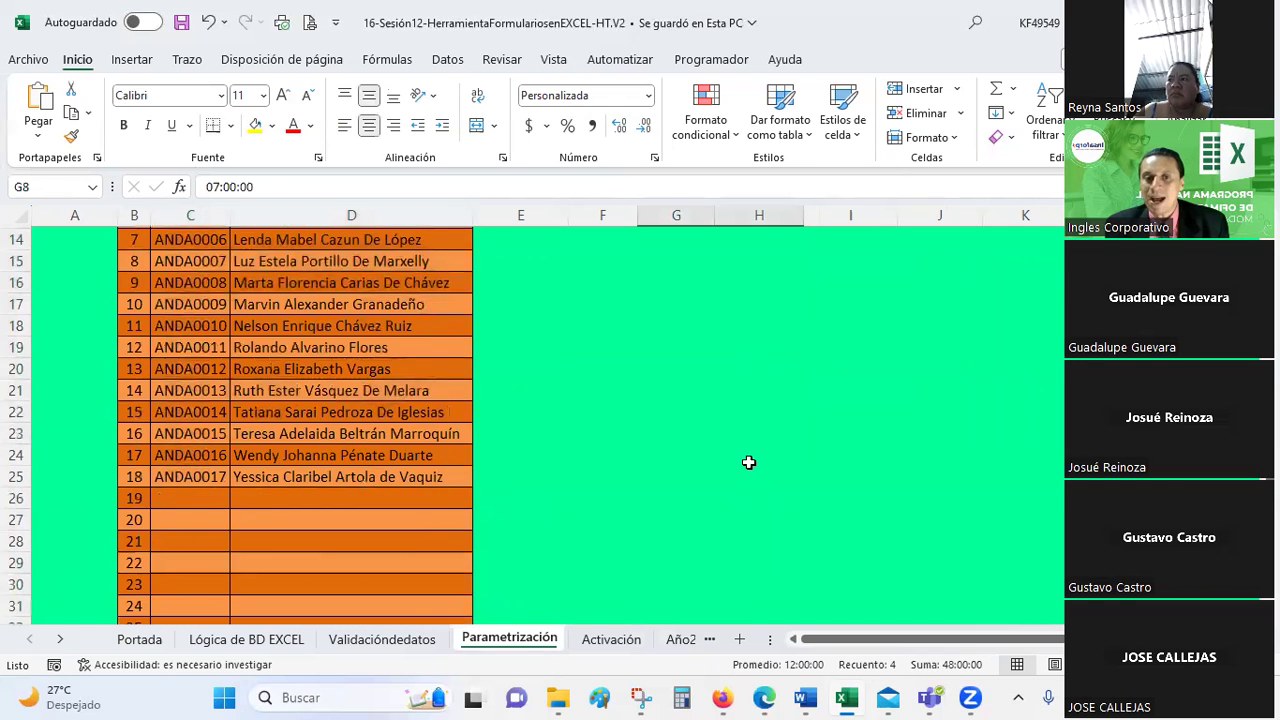
scroll(748, 462, "down", 3)
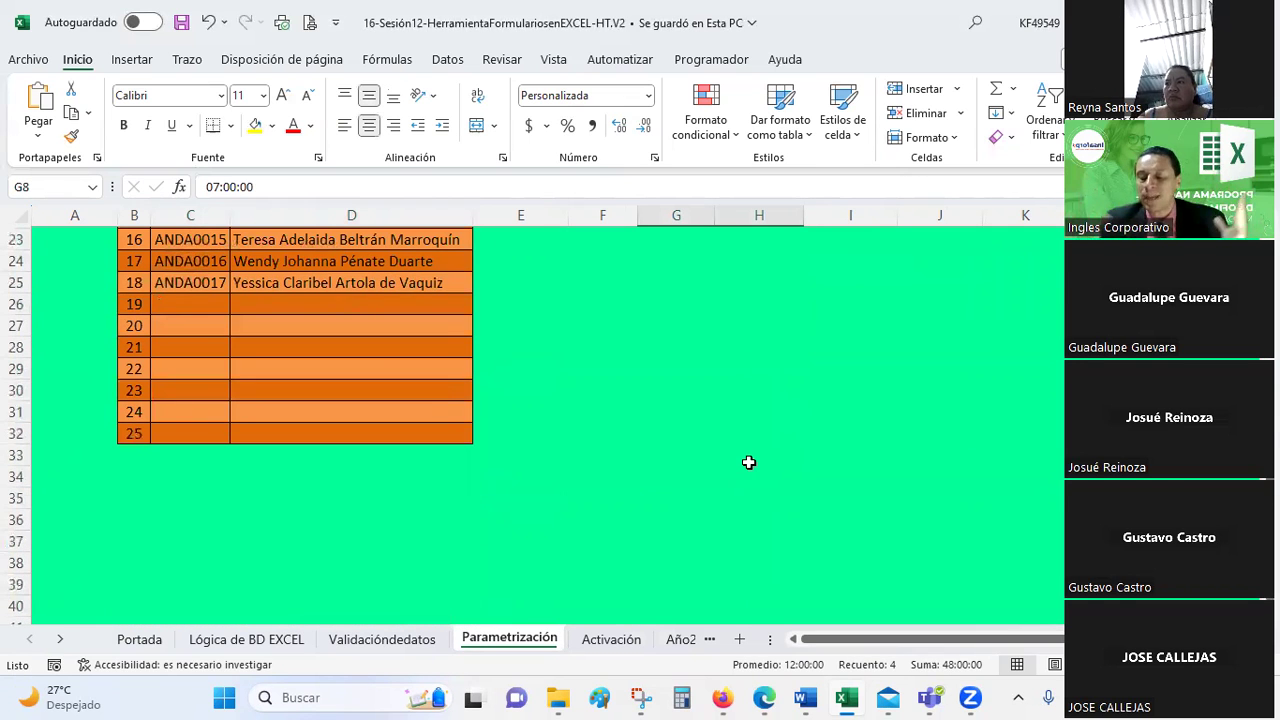
left_click(370, 640)
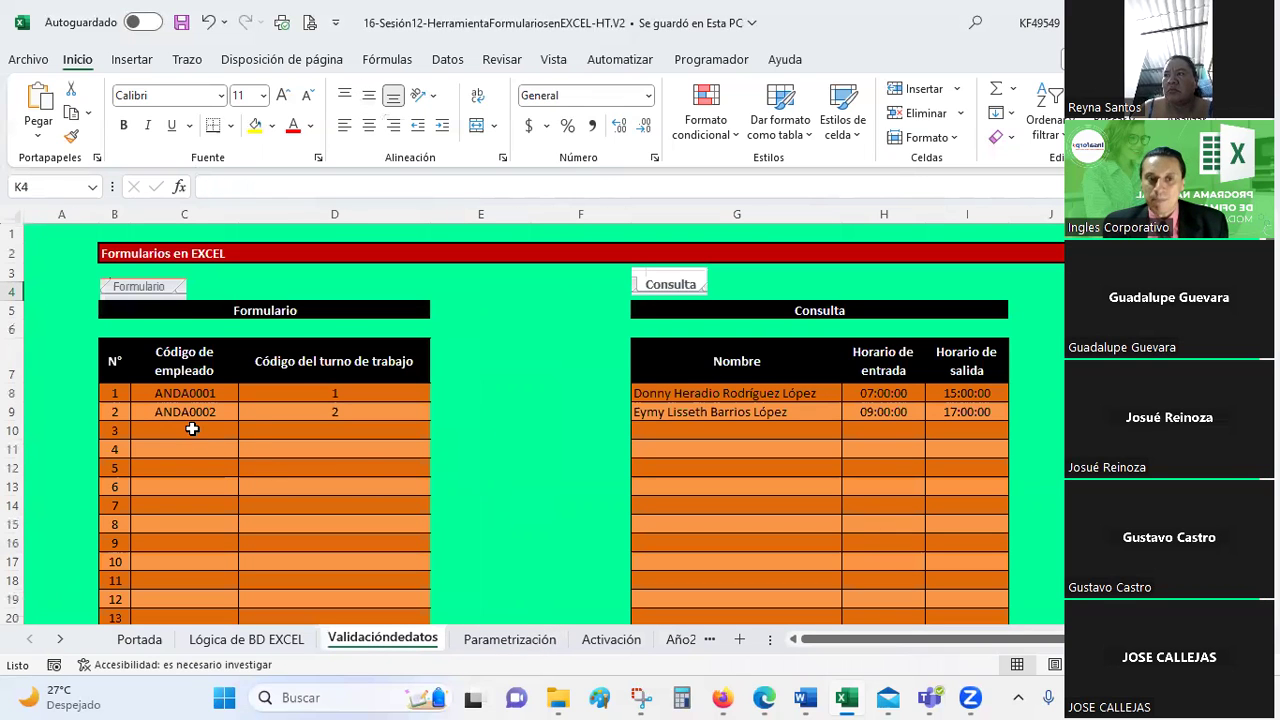
Pick employee code ANDA0004 for the third Formulario row from C10's dropdown list
left_click(192, 429)
left_click(247, 431)
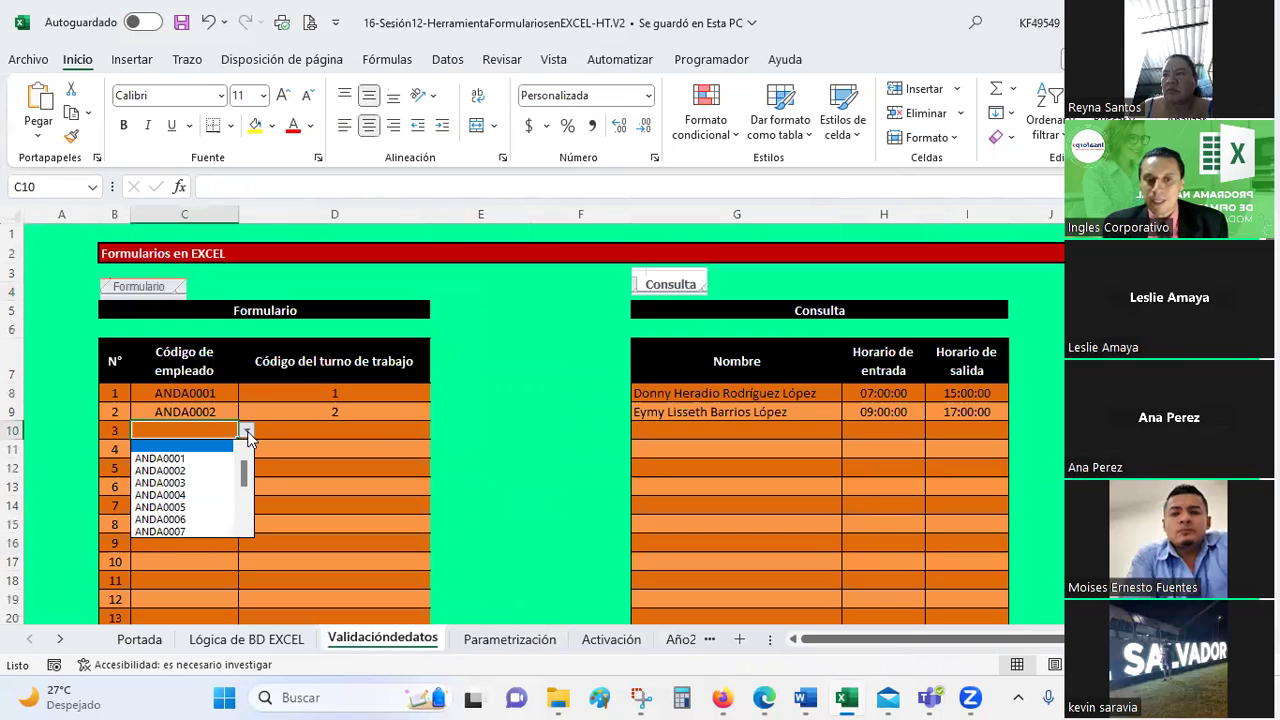
left_click(246, 432)
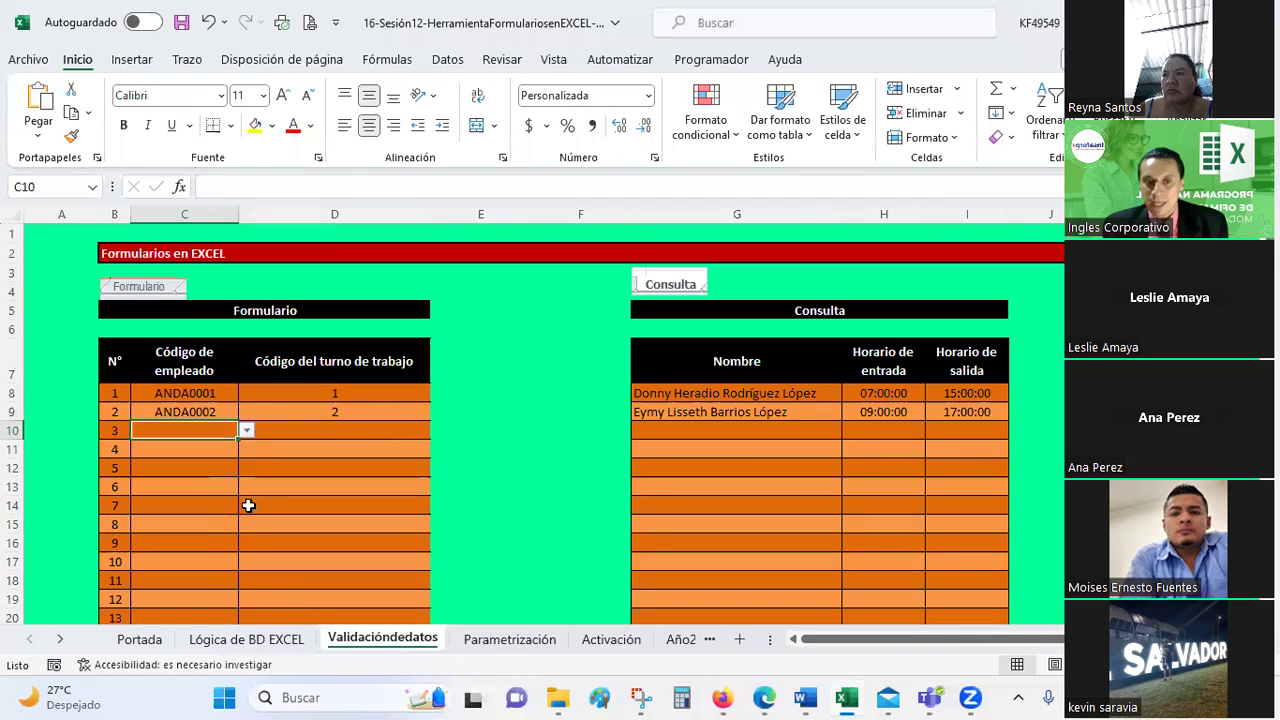
left_click(246, 430)
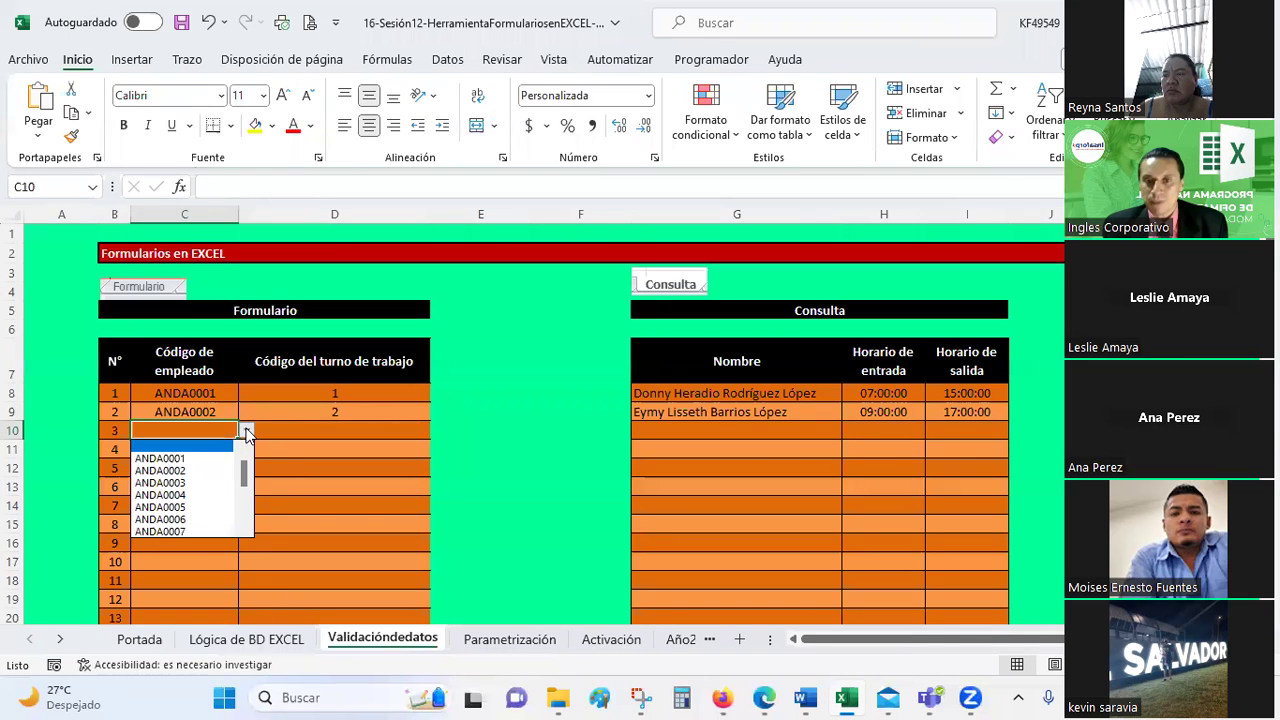
left_click(197, 497)
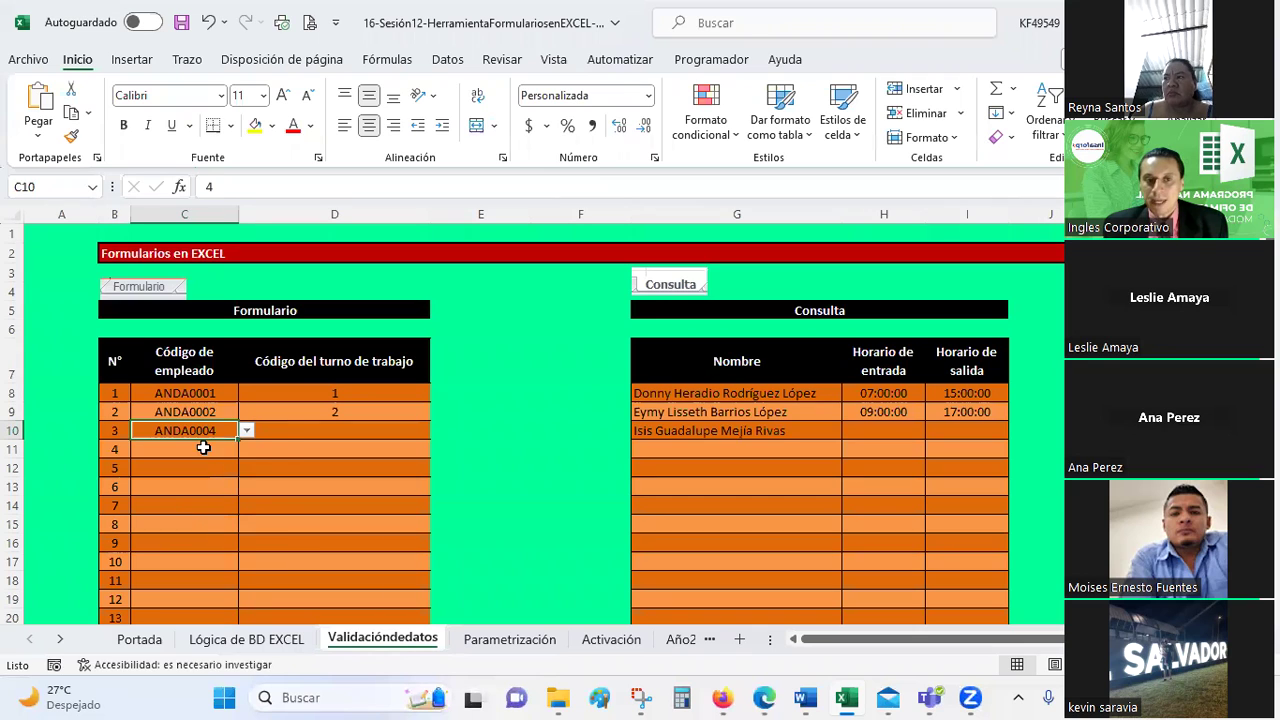
Inspect row 3's name lookup formula and show the Consulta area is locked for input
left_click(758, 431)
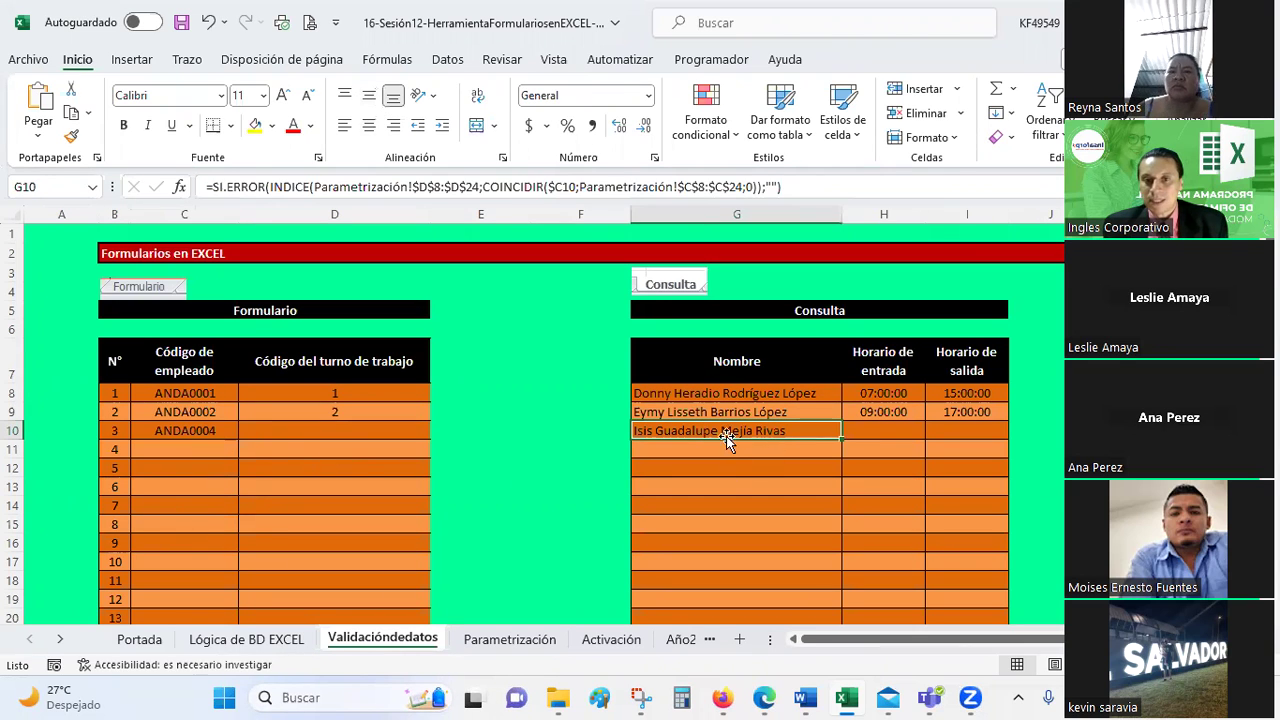
left_click(792, 310)
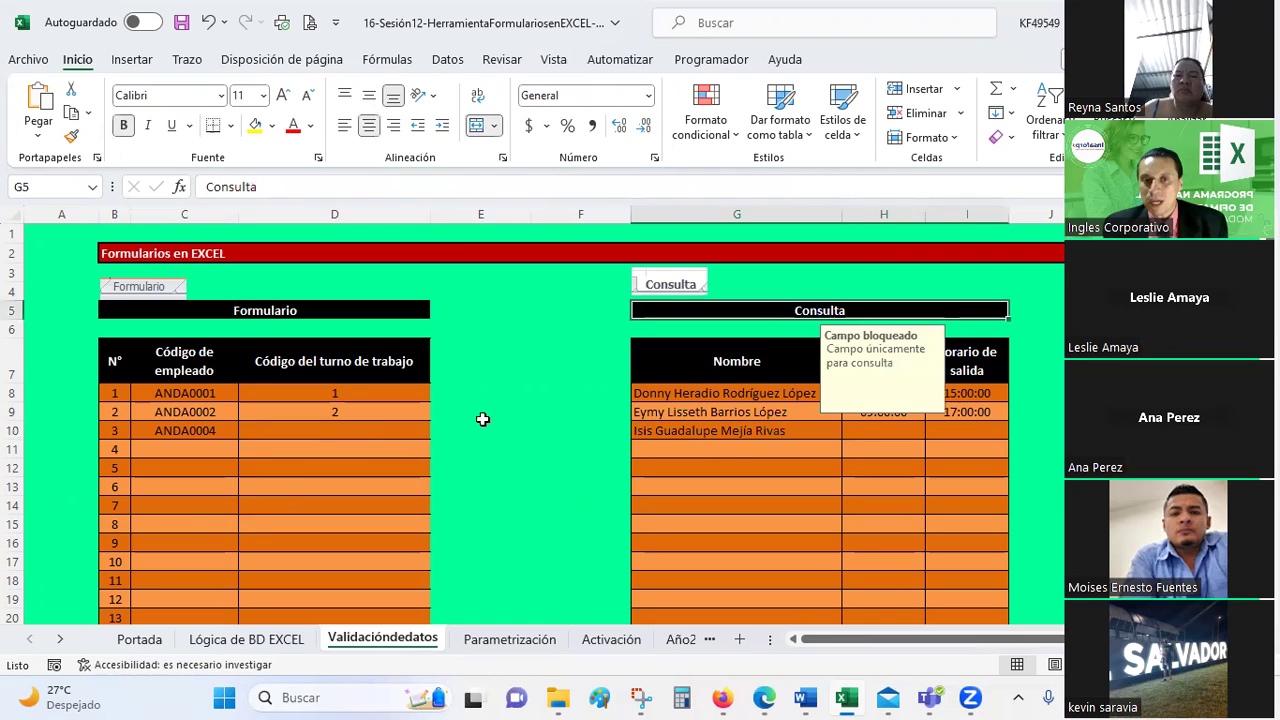
left_click(188, 431)
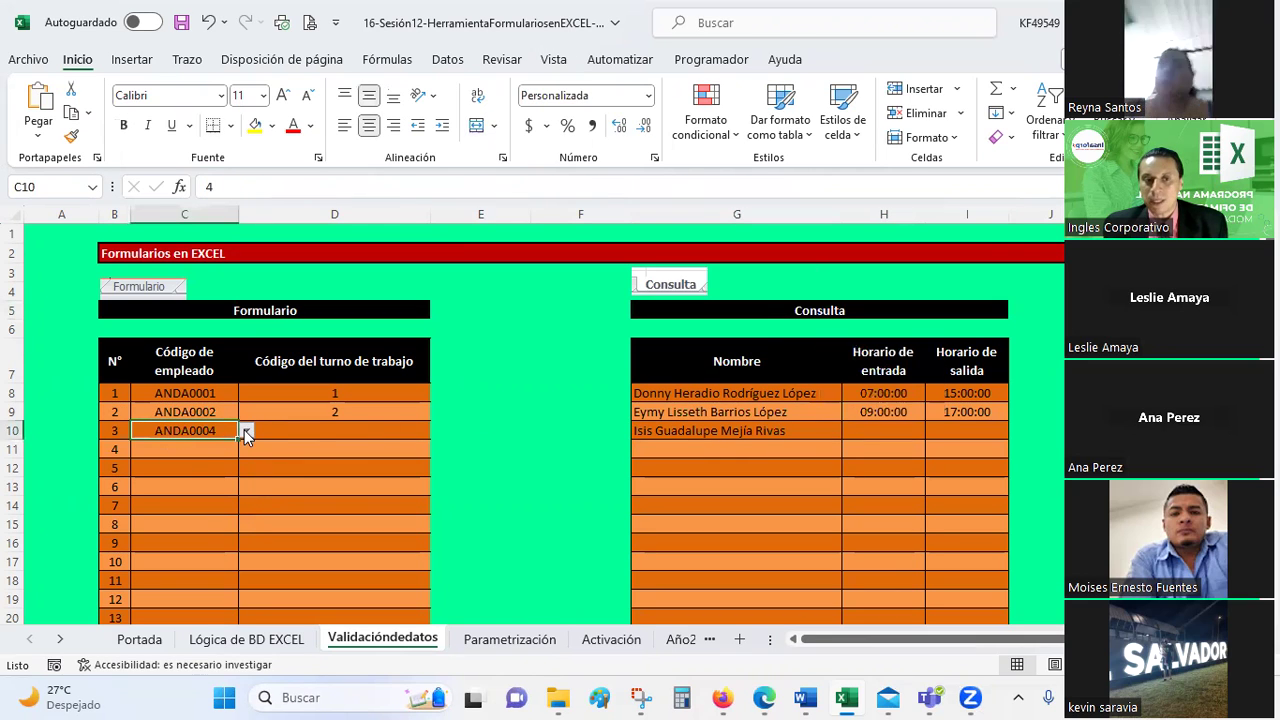
left_click(244, 430)
left_click(164, 460)
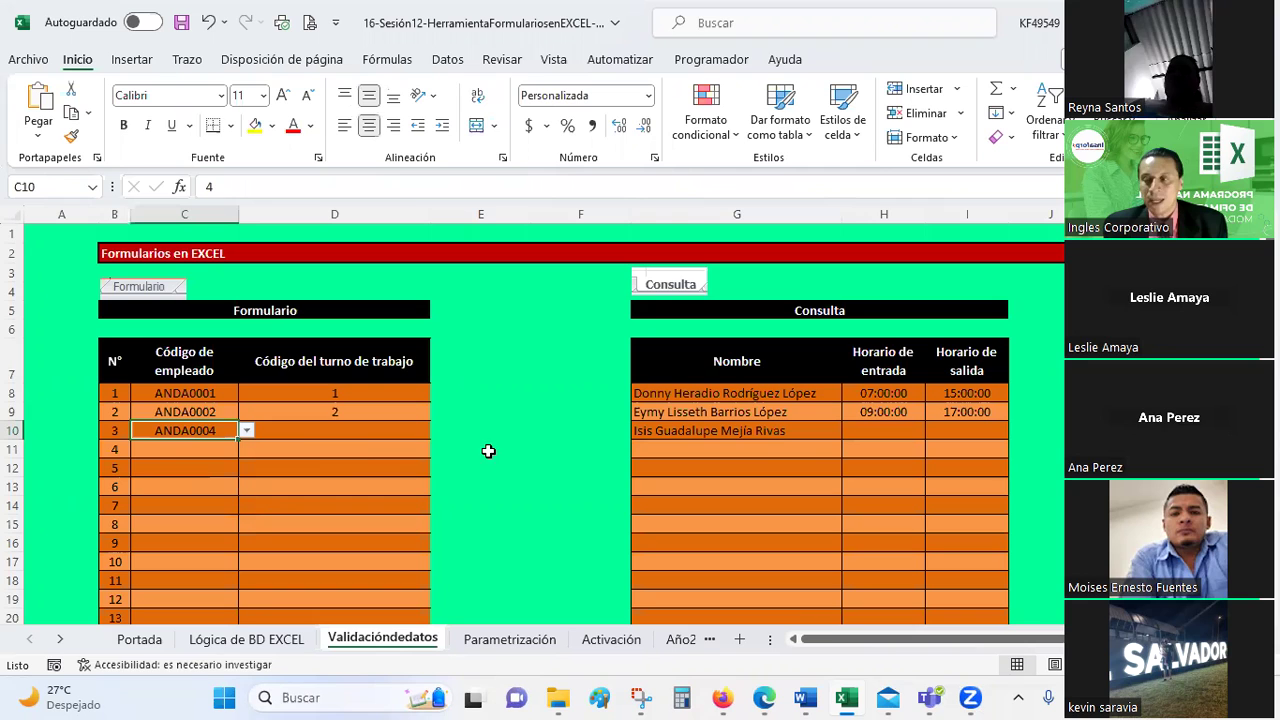
left_click(765, 432)
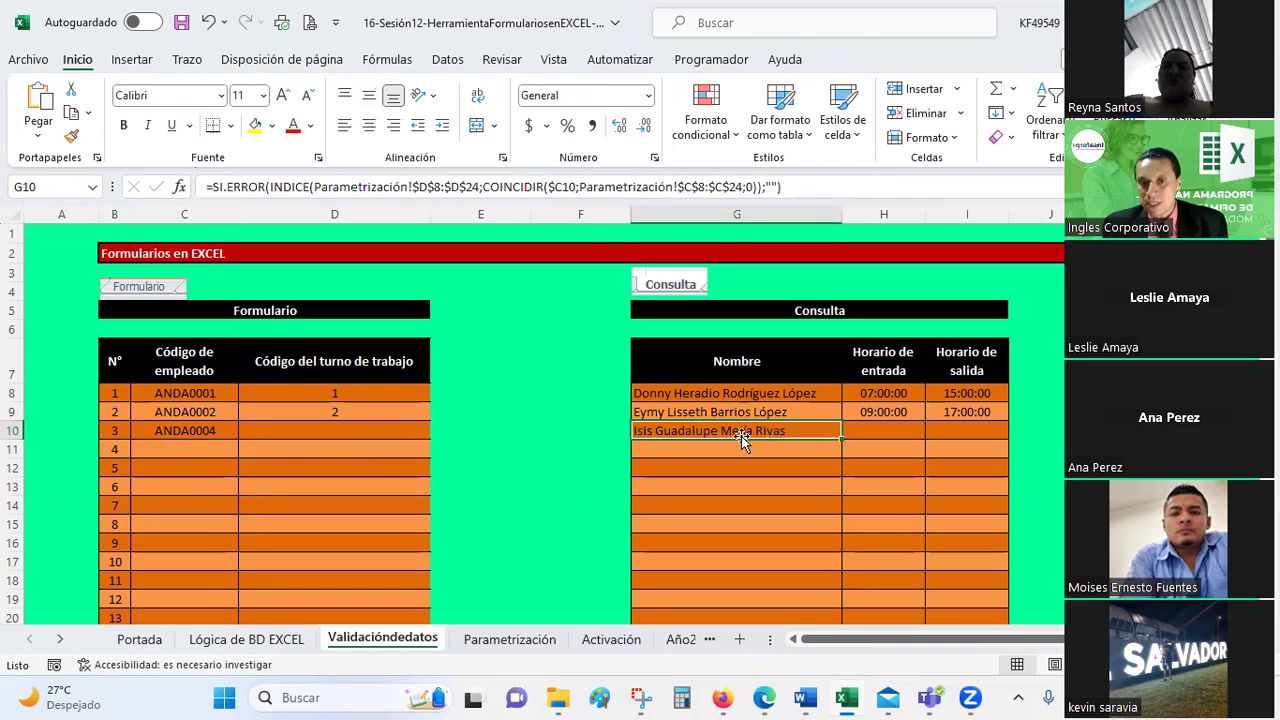
Set row 3's shift code in D10 to 1 and inspect the entry and exit time formulas
left_click(381, 433)
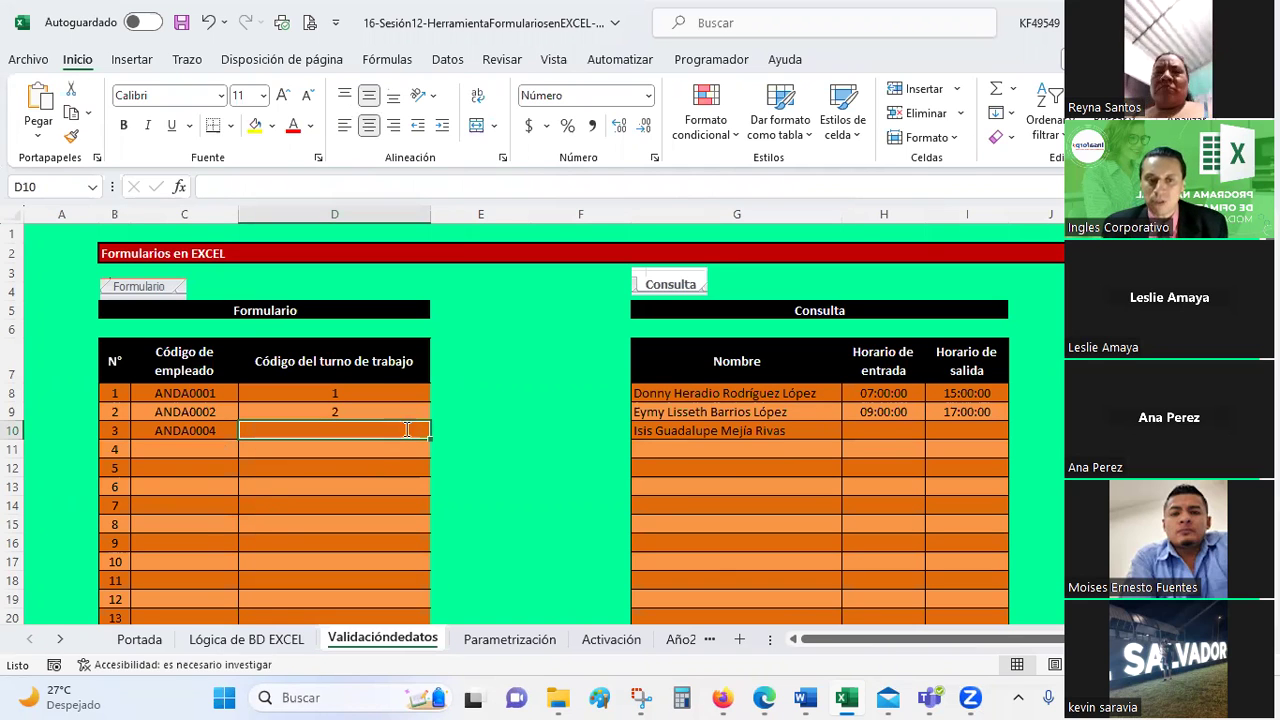
type("1")
left_click(380, 452)
left_click(912, 430)
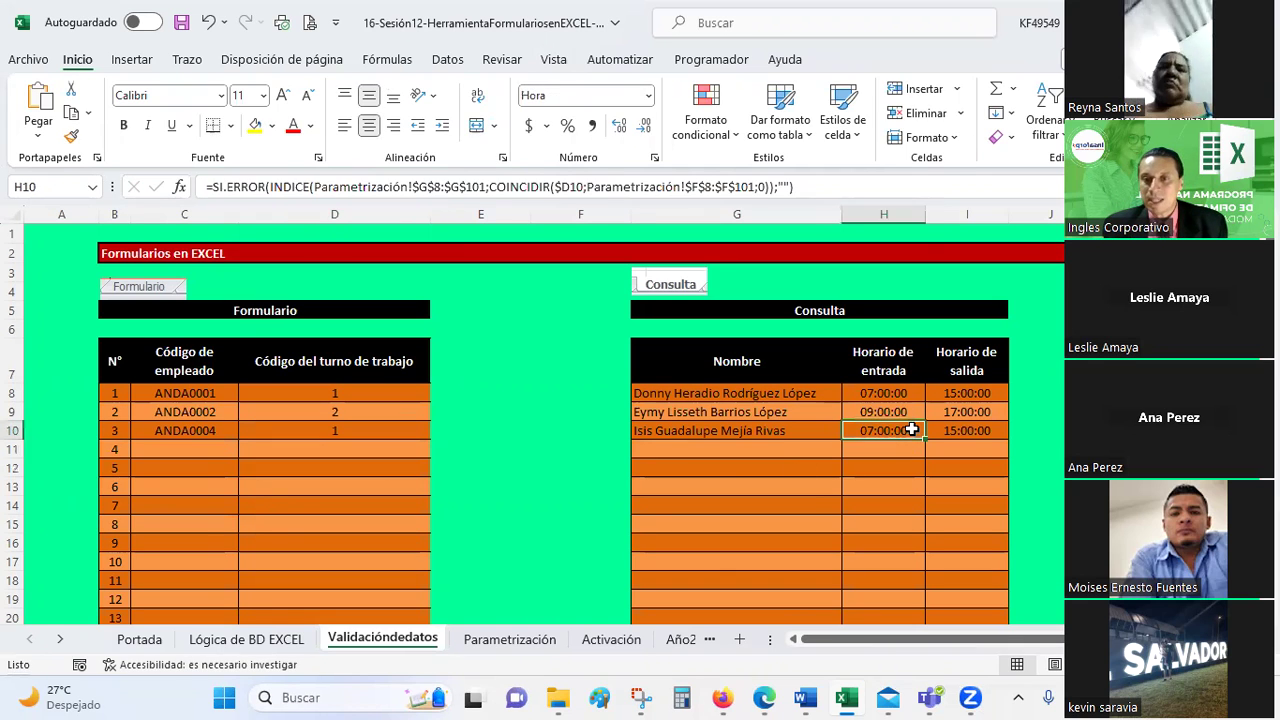
left_click(960, 428)
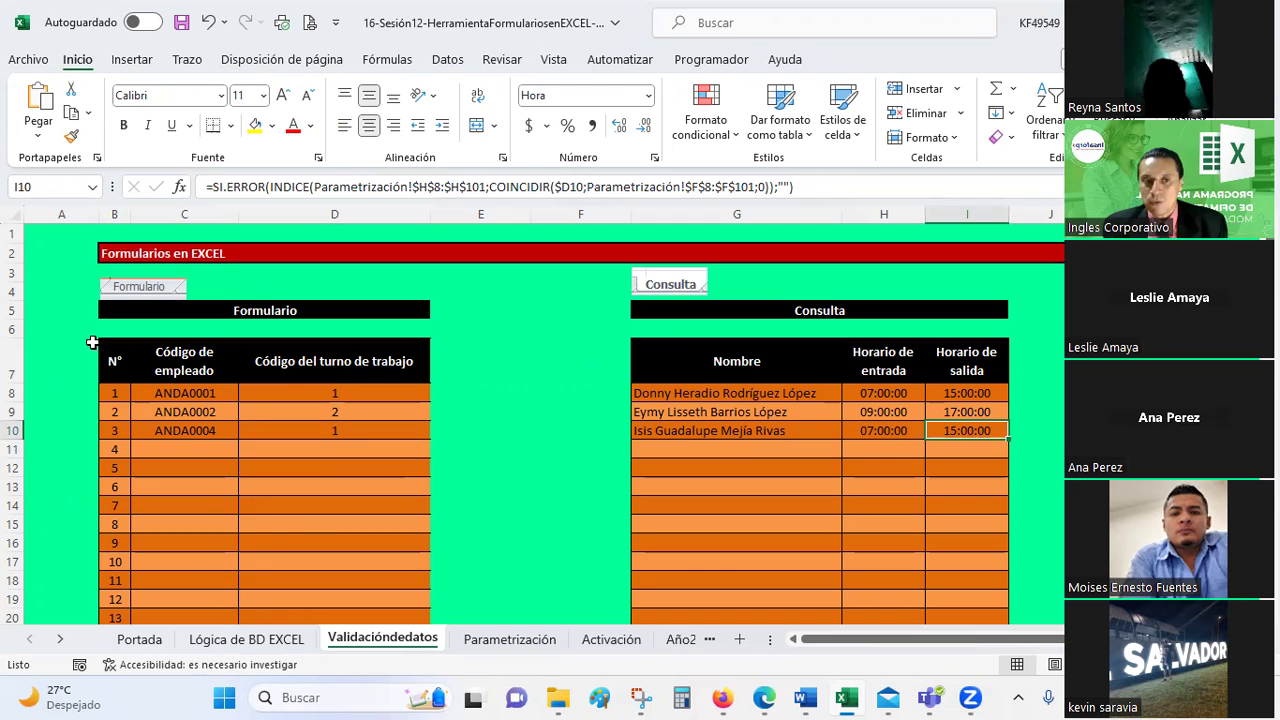
Recheck row 3's employee code, shift code and name lookup formula
left_click_drag(100, 344, 355, 597)
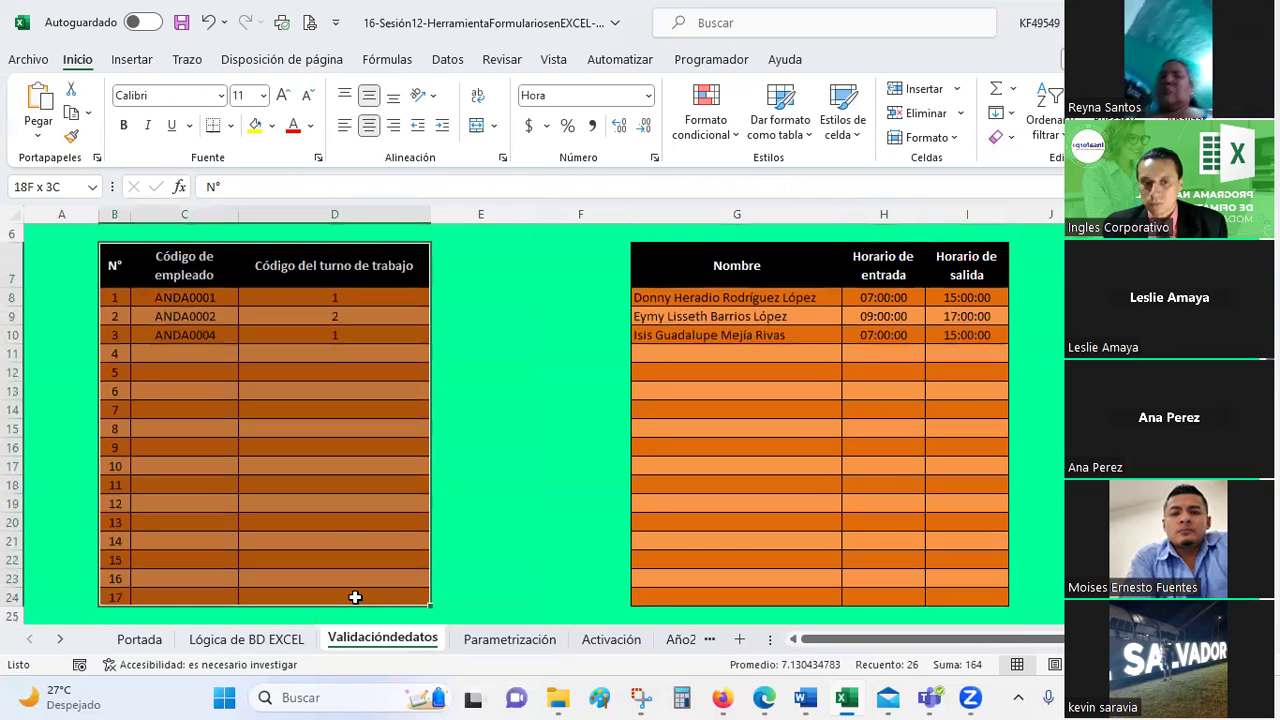
left_click(196, 340)
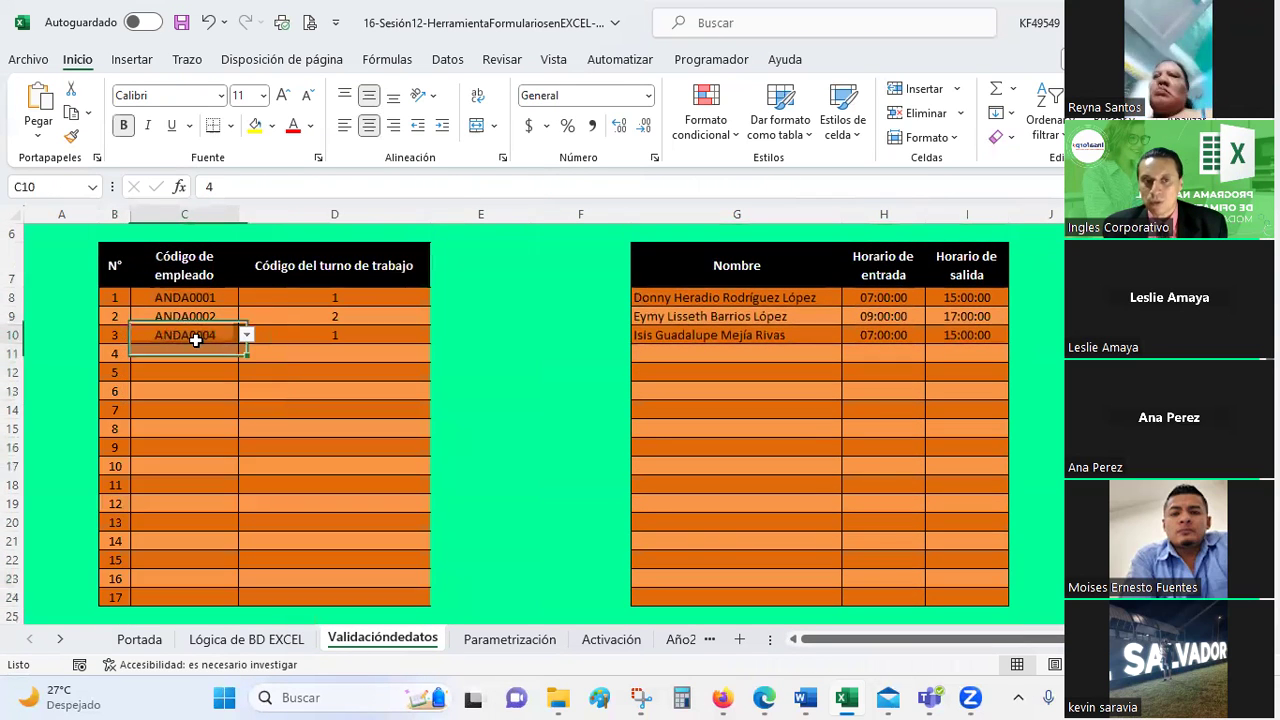
left_click(327, 337)
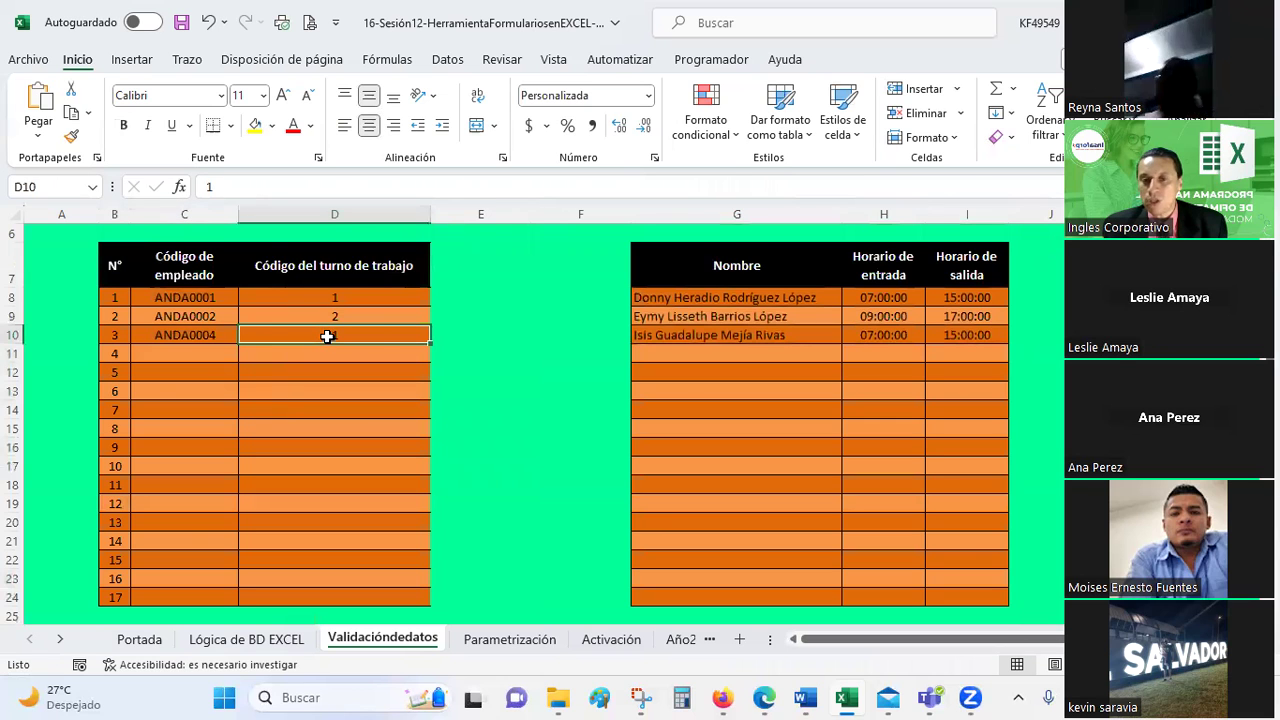
scroll(785, 285, "up", 1)
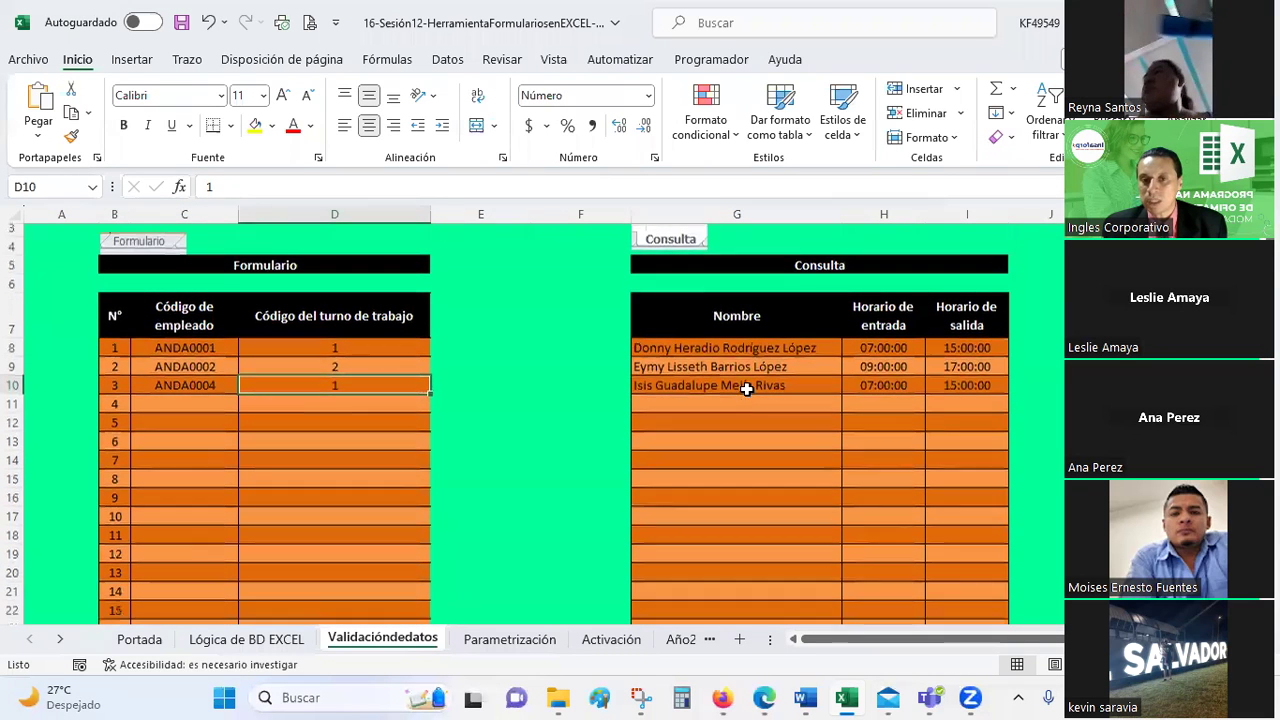
scroll(747, 389, "down", 1)
left_click(203, 373)
left_click(700, 374)
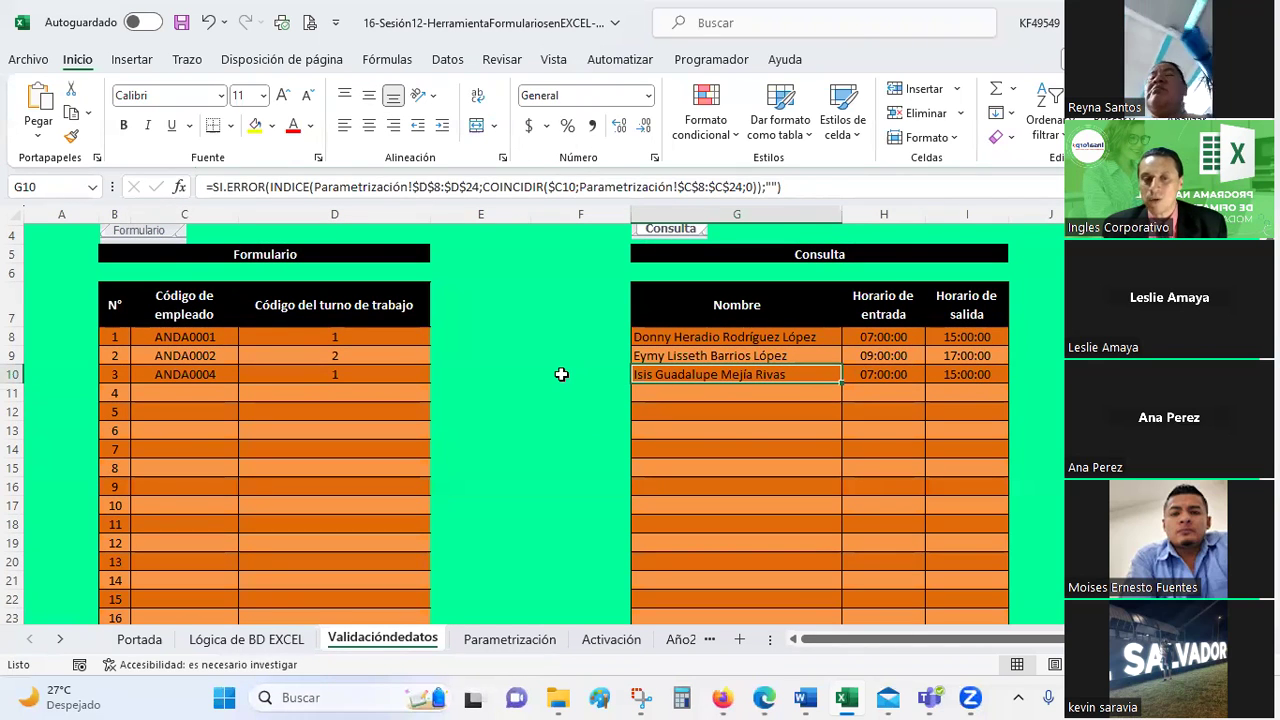
scroll(560, 372, "down", 2)
scroll(561, 374, "down", 4)
scroll(561, 374, "down", 2)
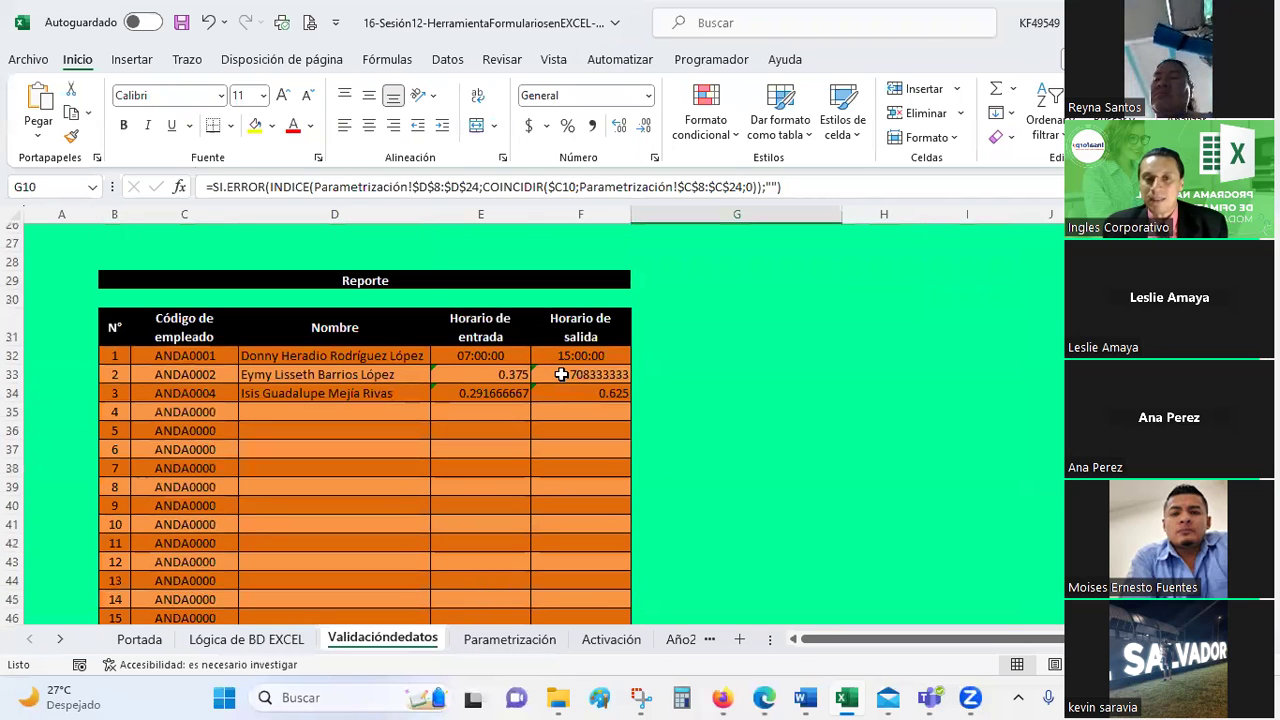
left_click(492, 355)
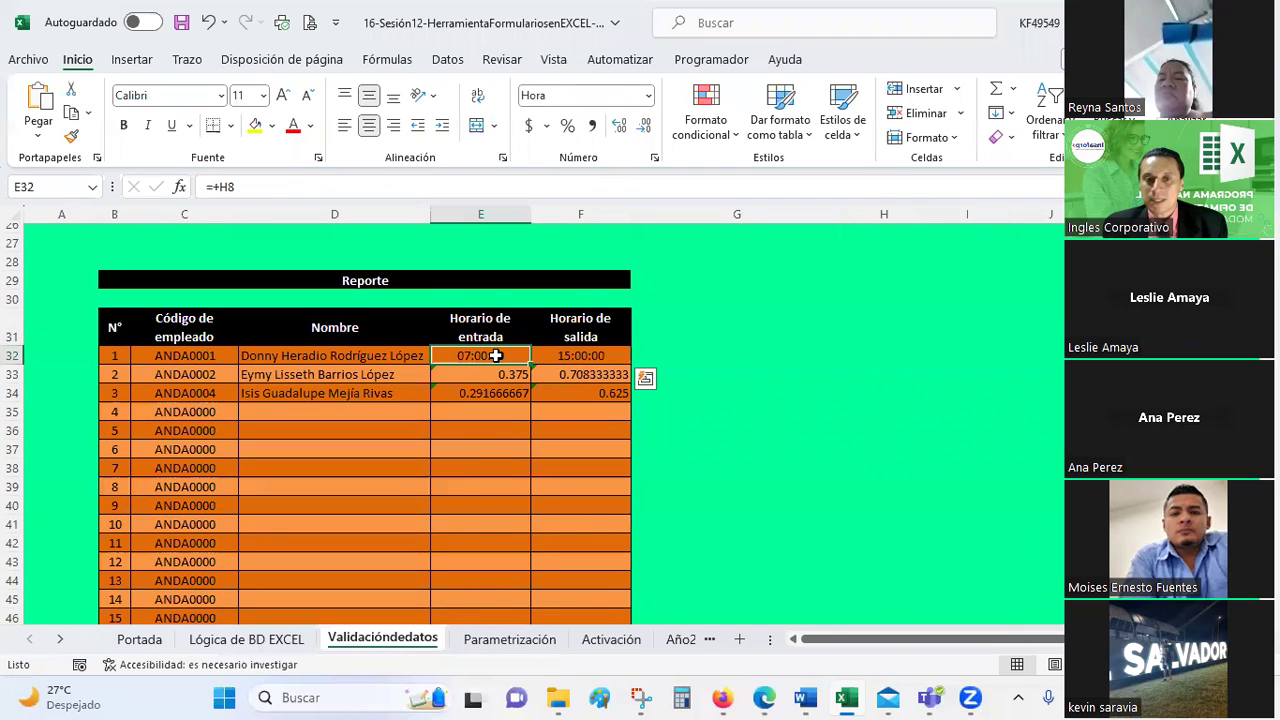
left_click_drag(477, 372, 584, 629)
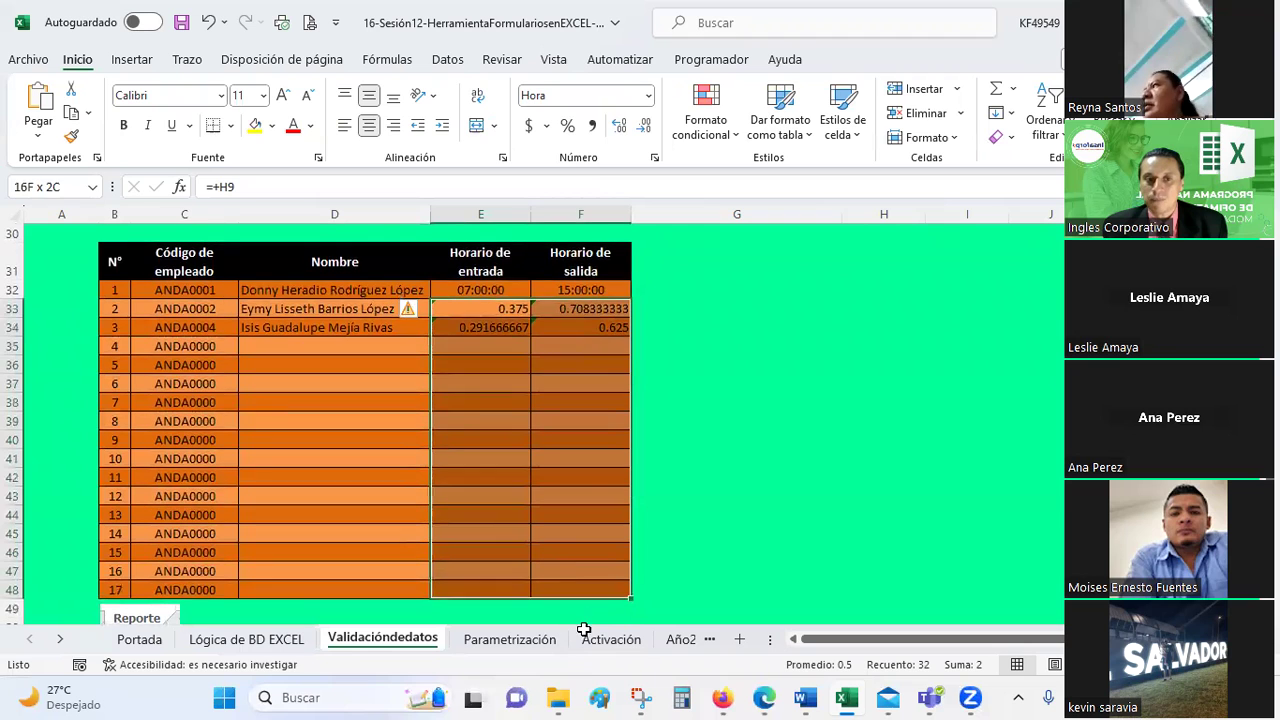
right_click(576, 580)
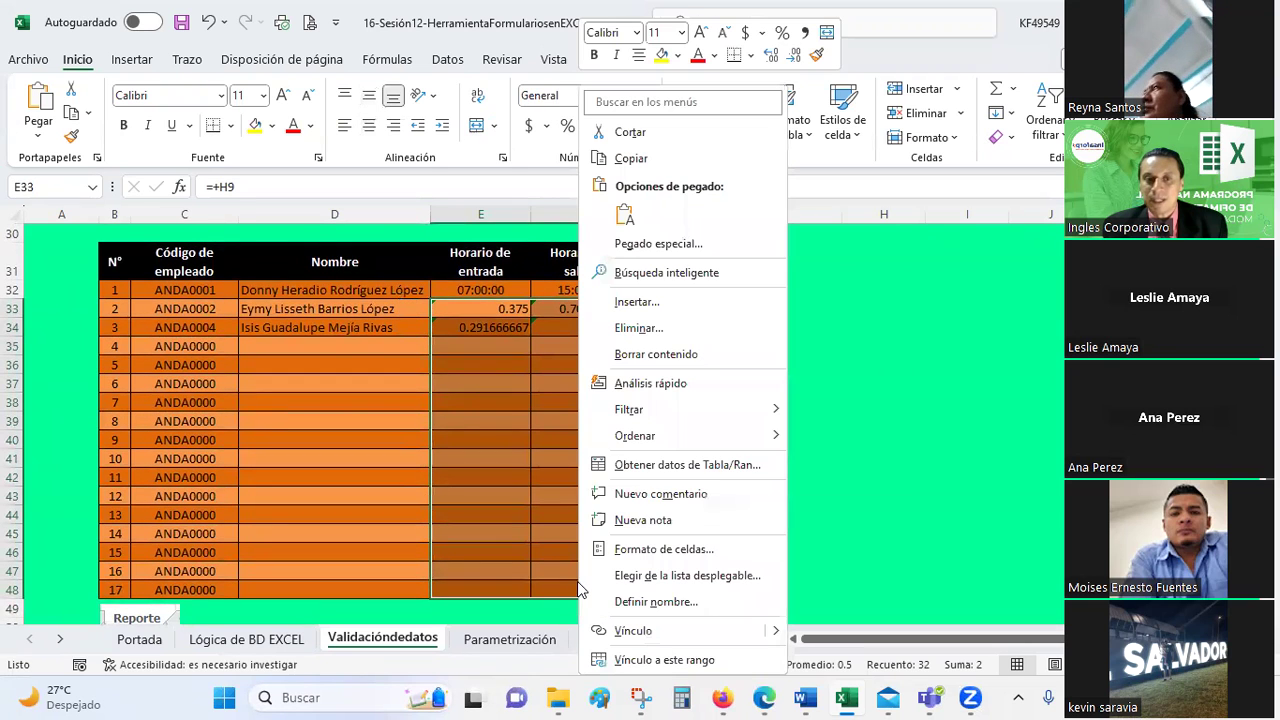
left_click(665, 550)
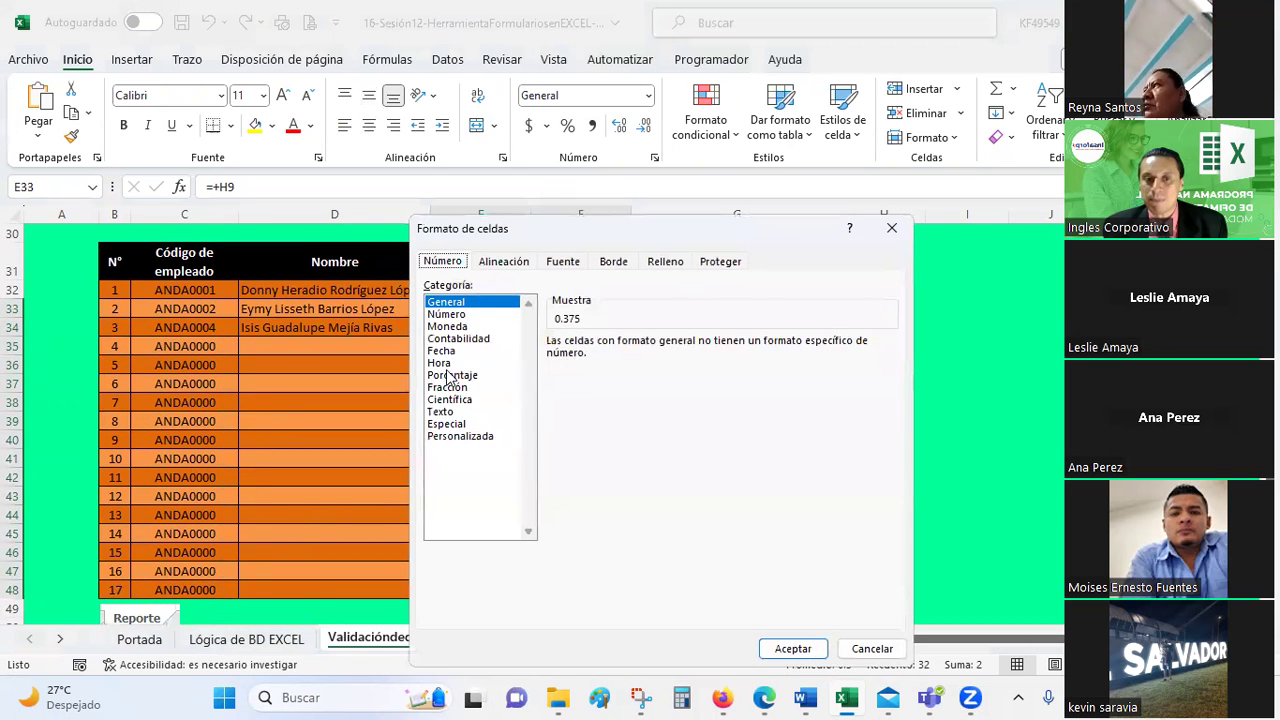
left_click(449, 375)
left_click(440, 363)
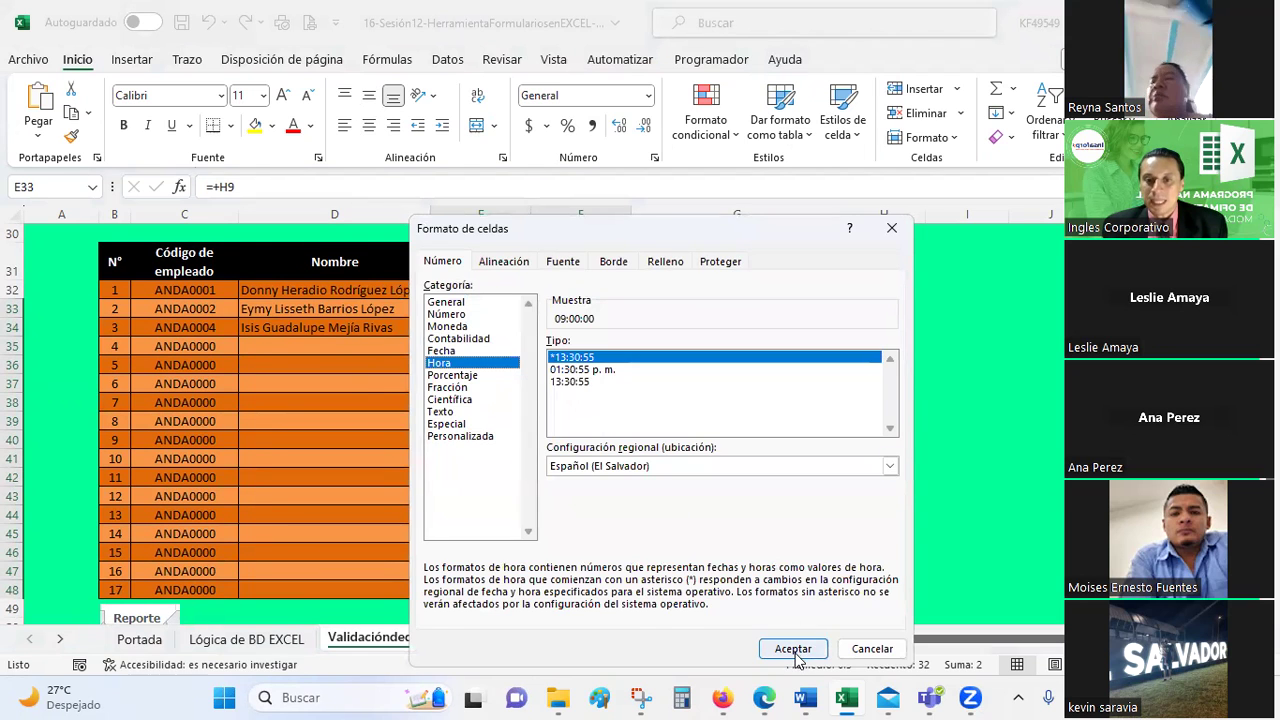
left_click(793, 648)
left_click(370, 132)
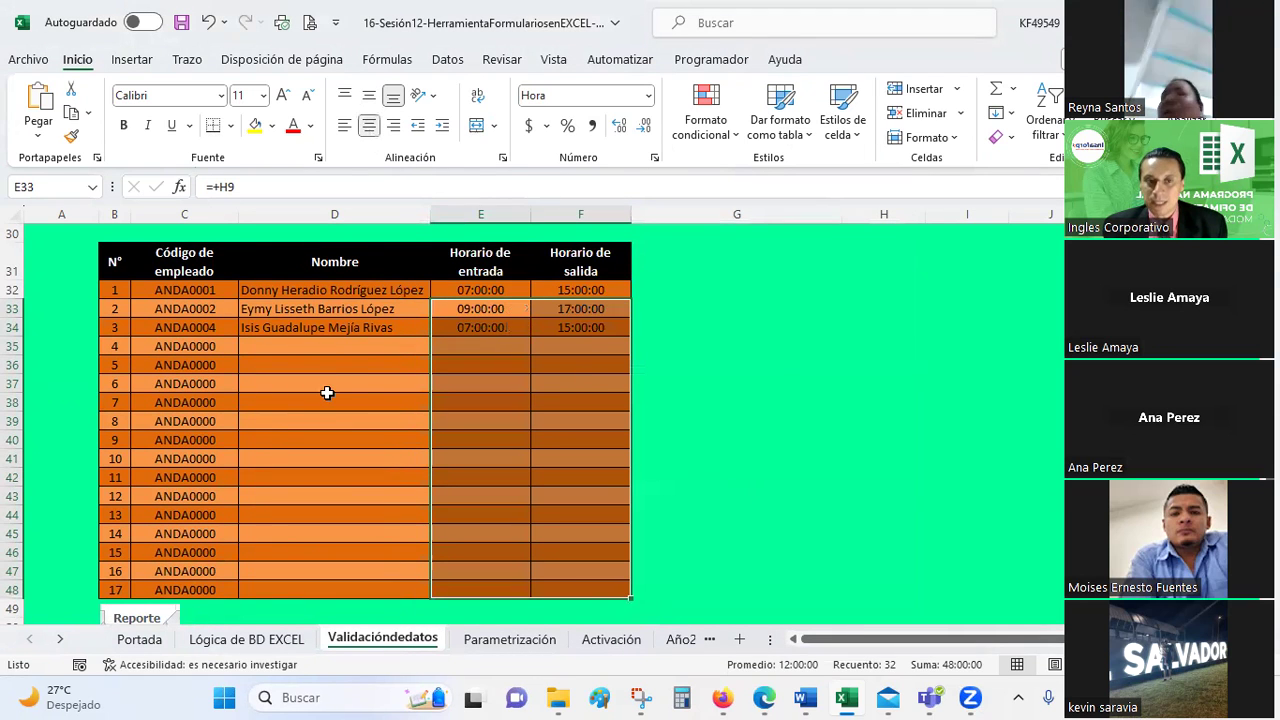
scroll(320, 420, "up", 2)
left_click(271, 491)
scroll(271, 491, "up", 2)
scroll(271, 491, "up", 1)
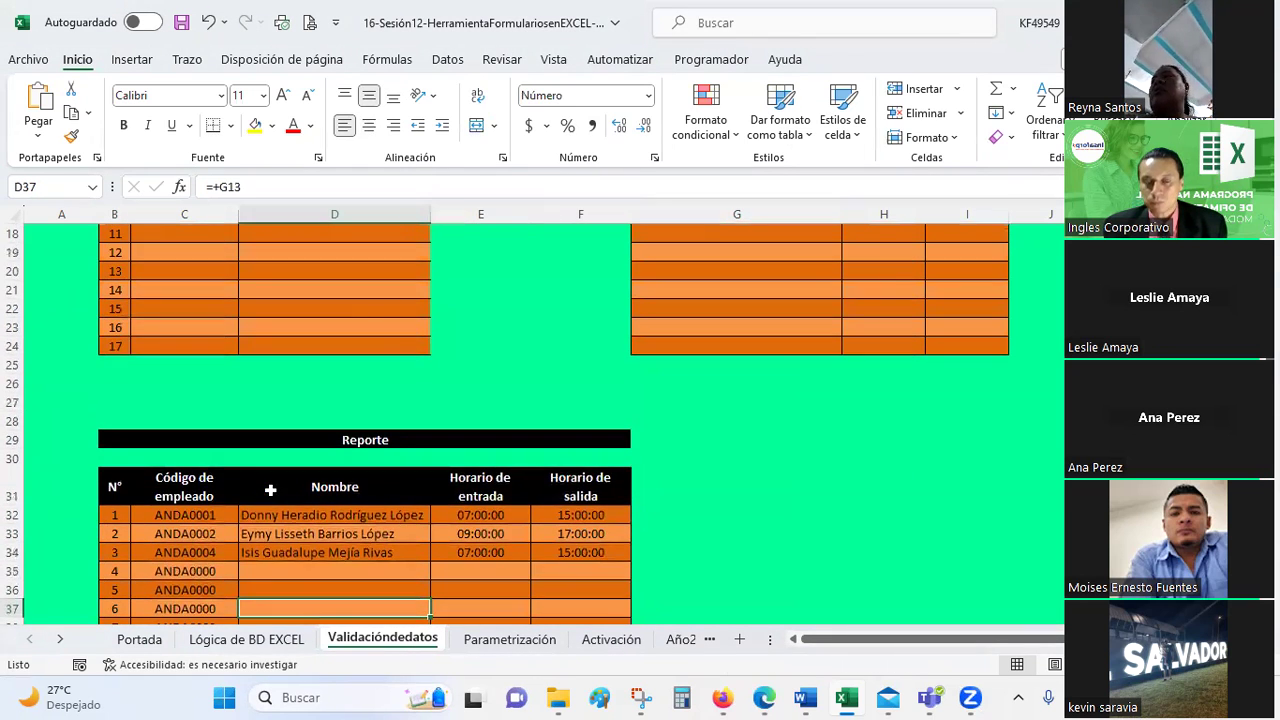
left_click(194, 516)
left_click(512, 516)
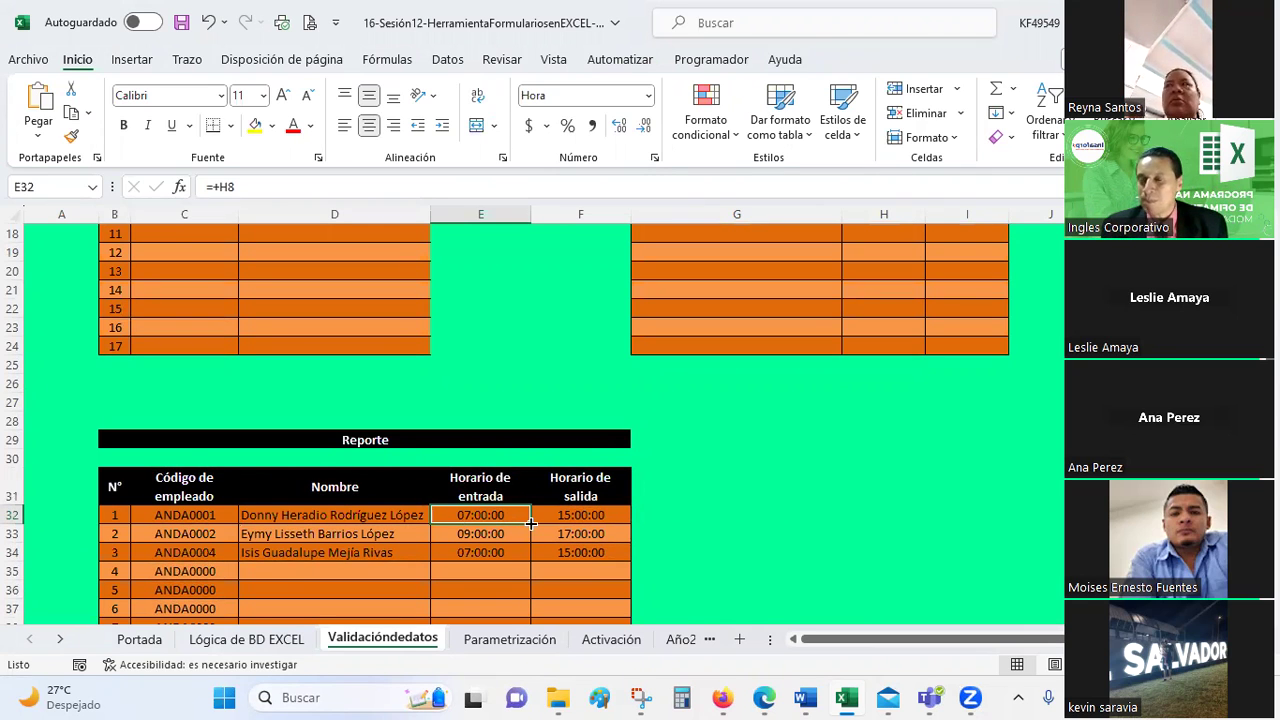
scroll(381, 359, "up", 6)
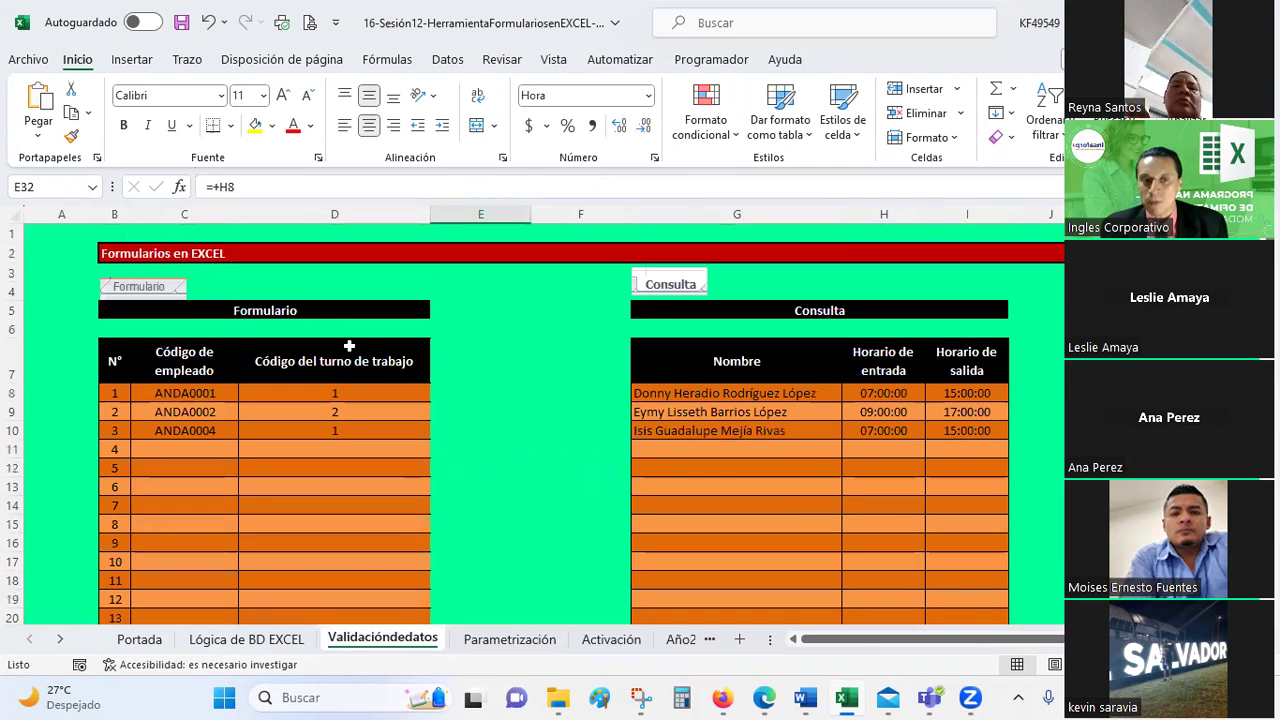
Point out the Formulario, Consulta and Reporte section titles on the Validaciondedatos sheet
left_click(315, 311)
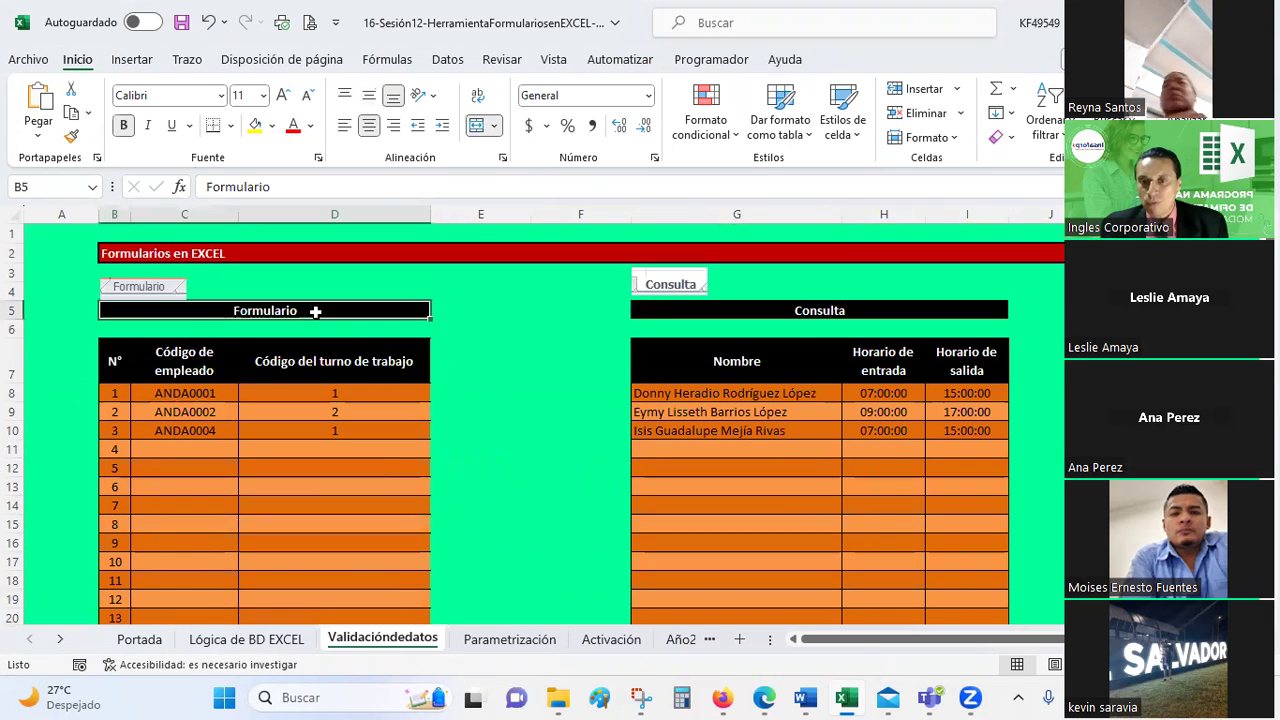
left_click(829, 307)
scroll(437, 411, "down", 7)
left_click(366, 393)
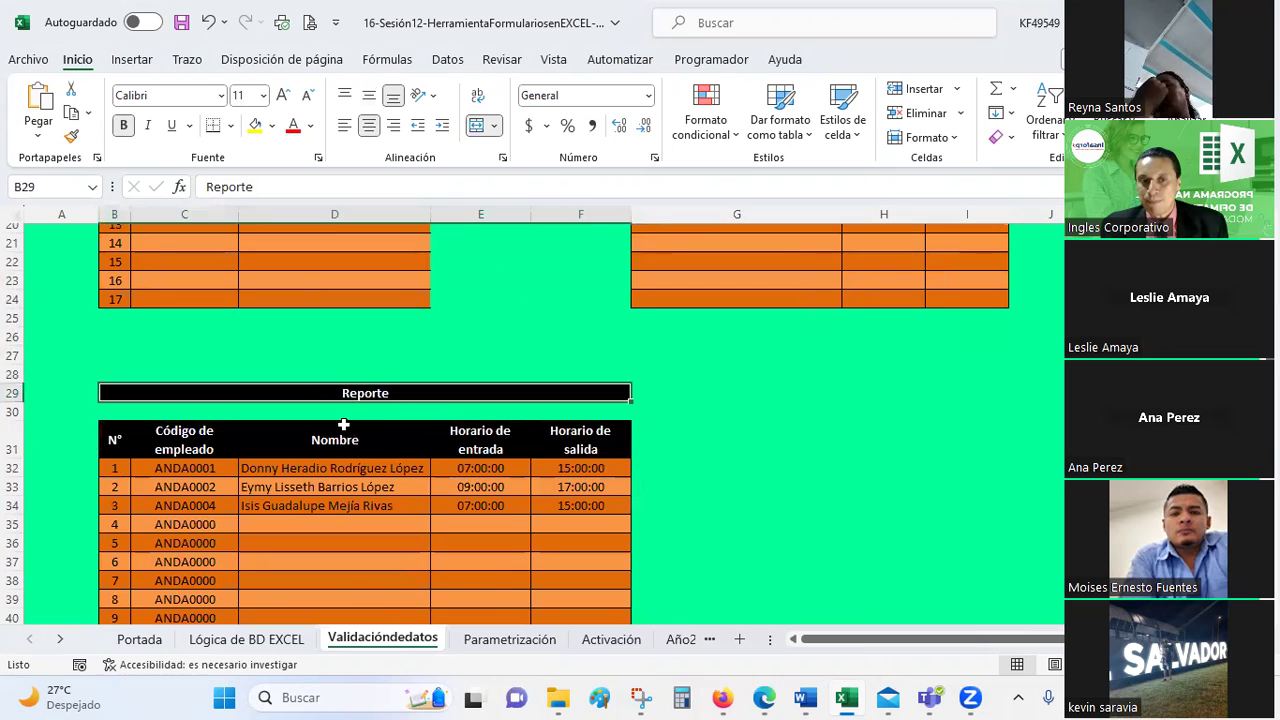
scroll(343, 425, "up", 7)
left_click(272, 309)
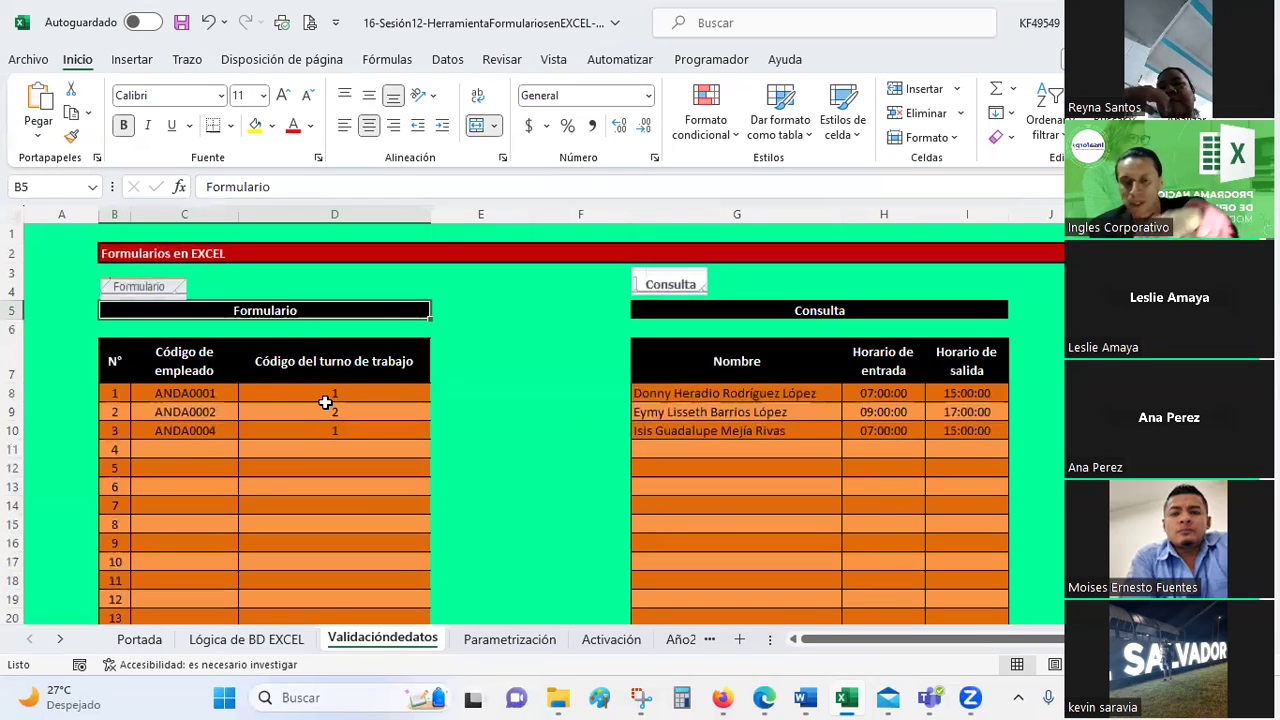
Inspect the G8 lookup formula and glance at the Parametrización staff list
scroll(711, 346, "down", 2)
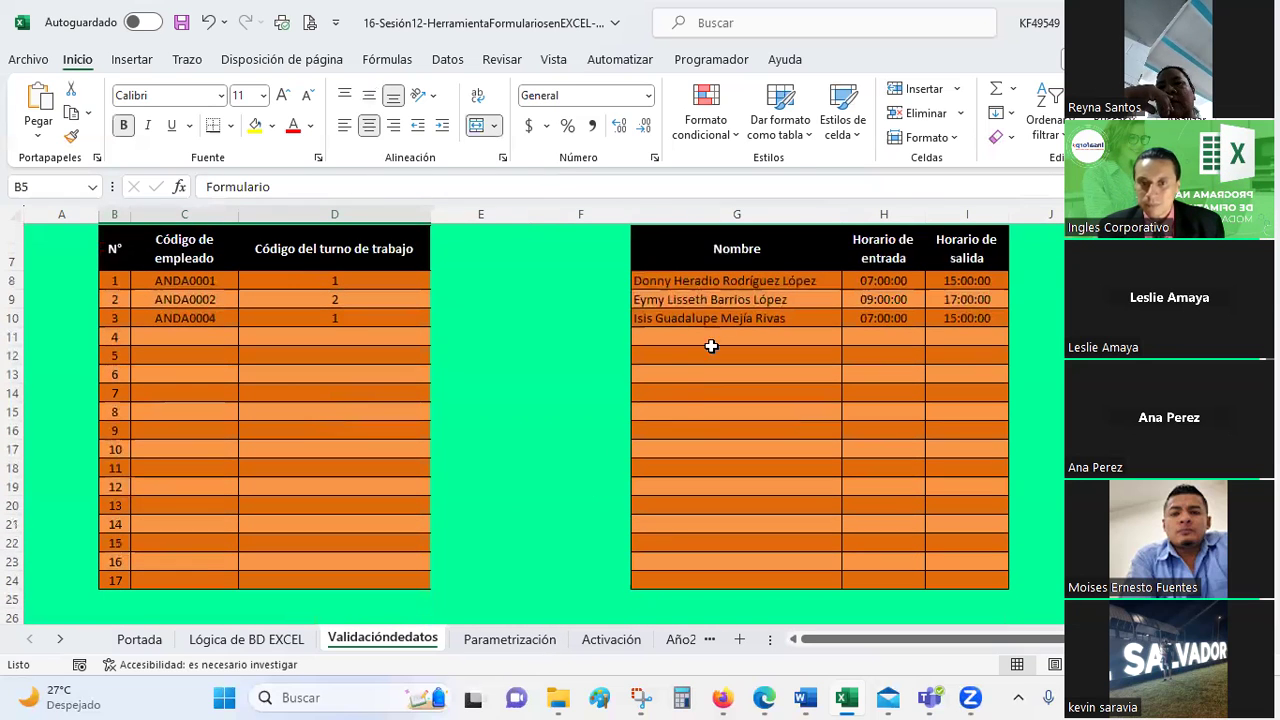
left_click(687, 282)
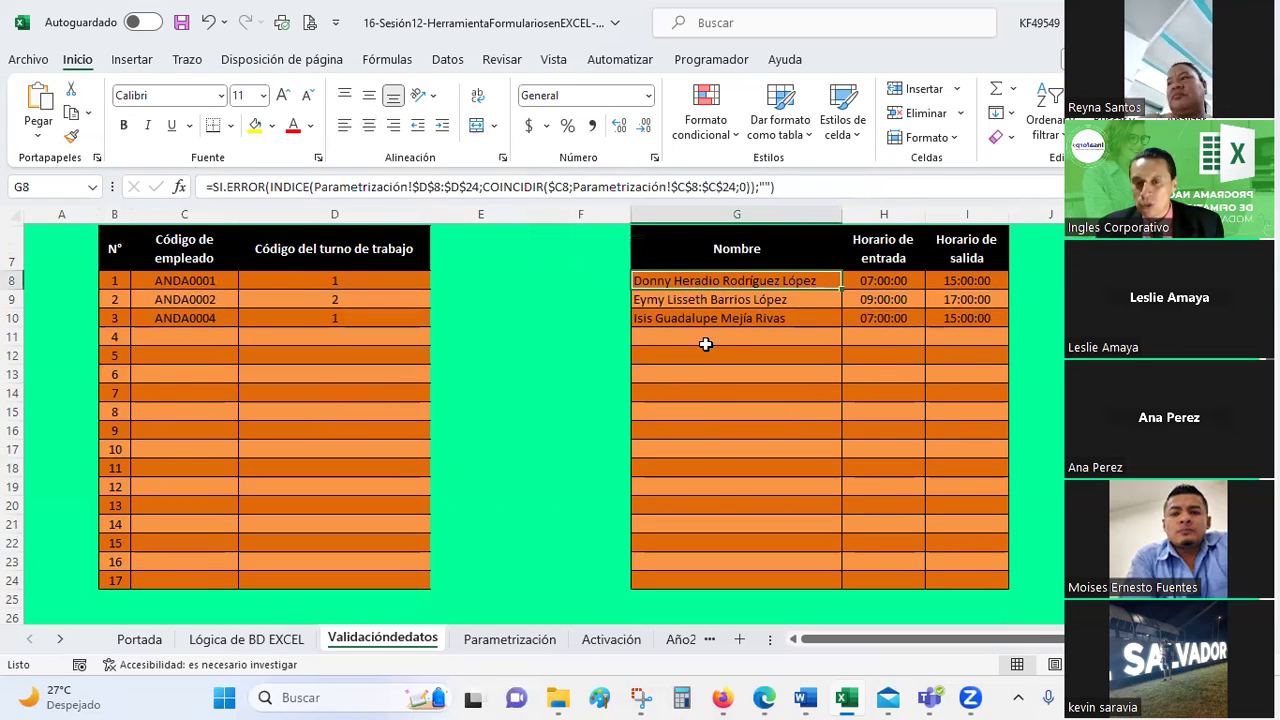
scroll(705, 344, "up", 2)
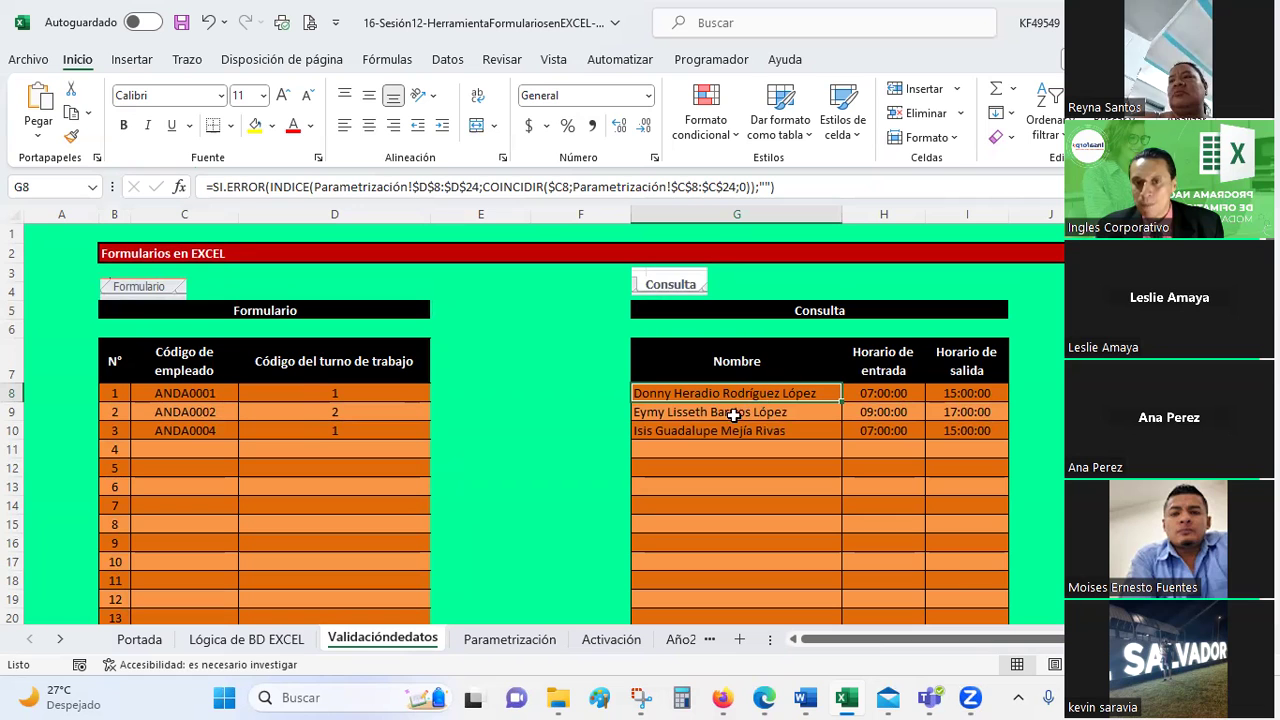
left_click(510, 639)
scroll(416, 434, "up", 2)
scroll(342, 402, "up", 1)
scroll(342, 402, "up", 5)
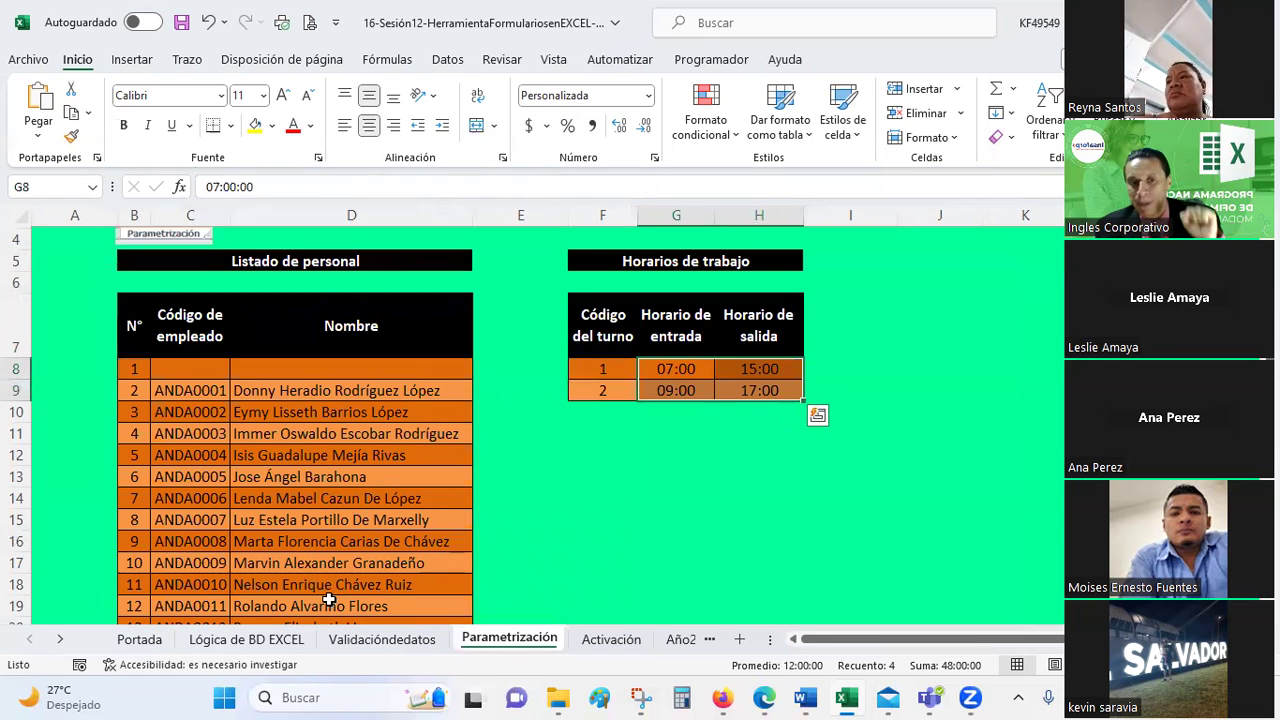
left_click(393, 637)
Inspect the =+G8 reference in cell D32, then show the Lógica de BD EXCEL sheet
scroll(483, 491, "down", 4)
scroll(483, 491, "down", 3)
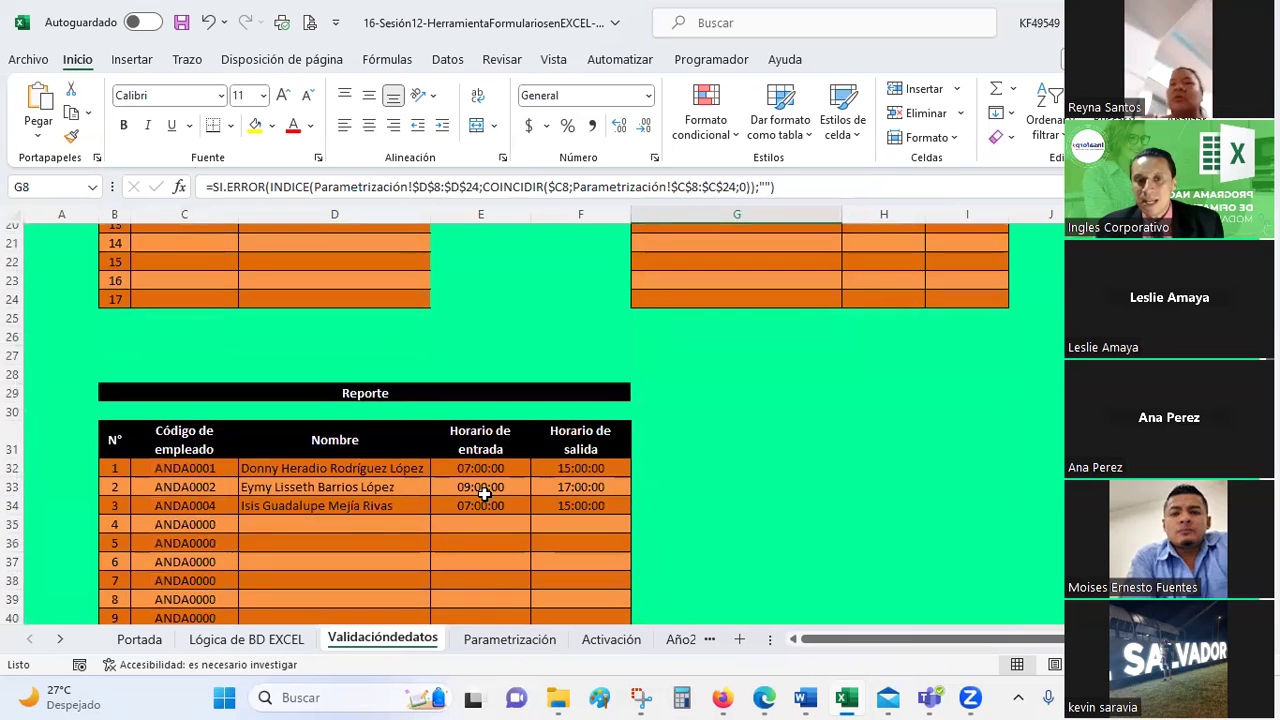
scroll(330, 394, "down", 3)
left_click(272, 300)
scroll(357, 414, "up", 2)
scroll(363, 423, "up", 3)
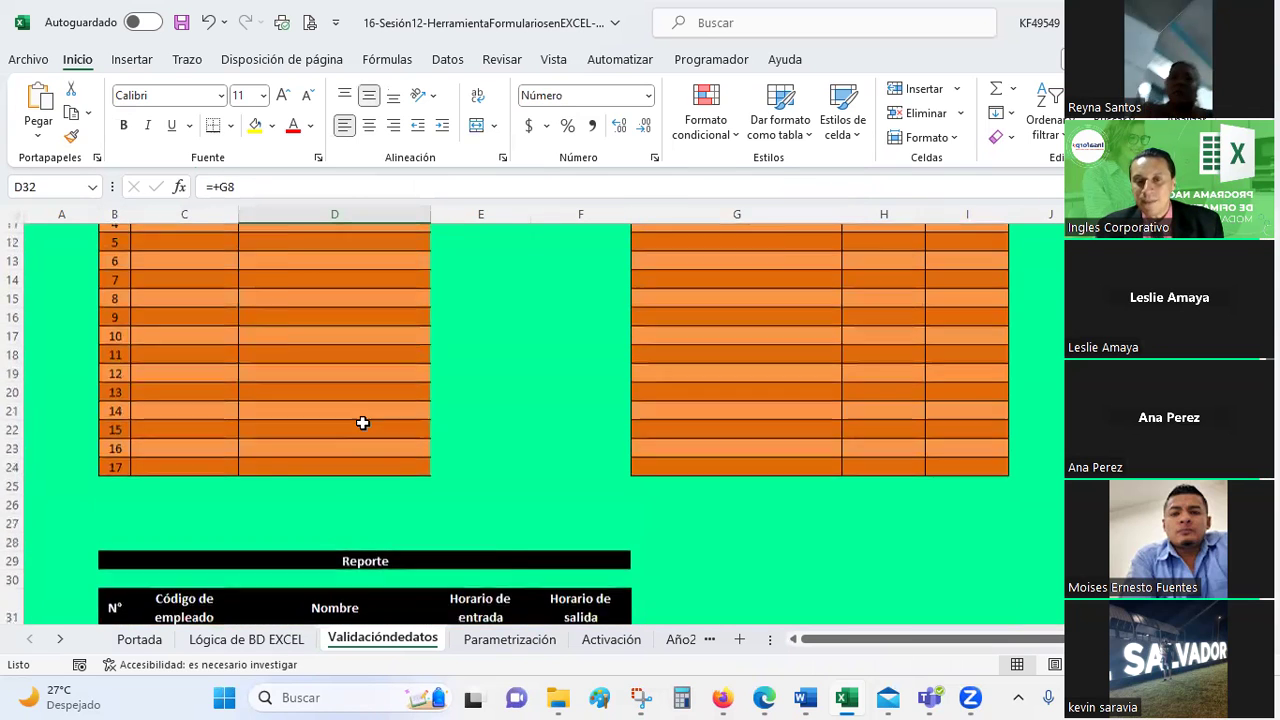
scroll(363, 423, "up", 5)
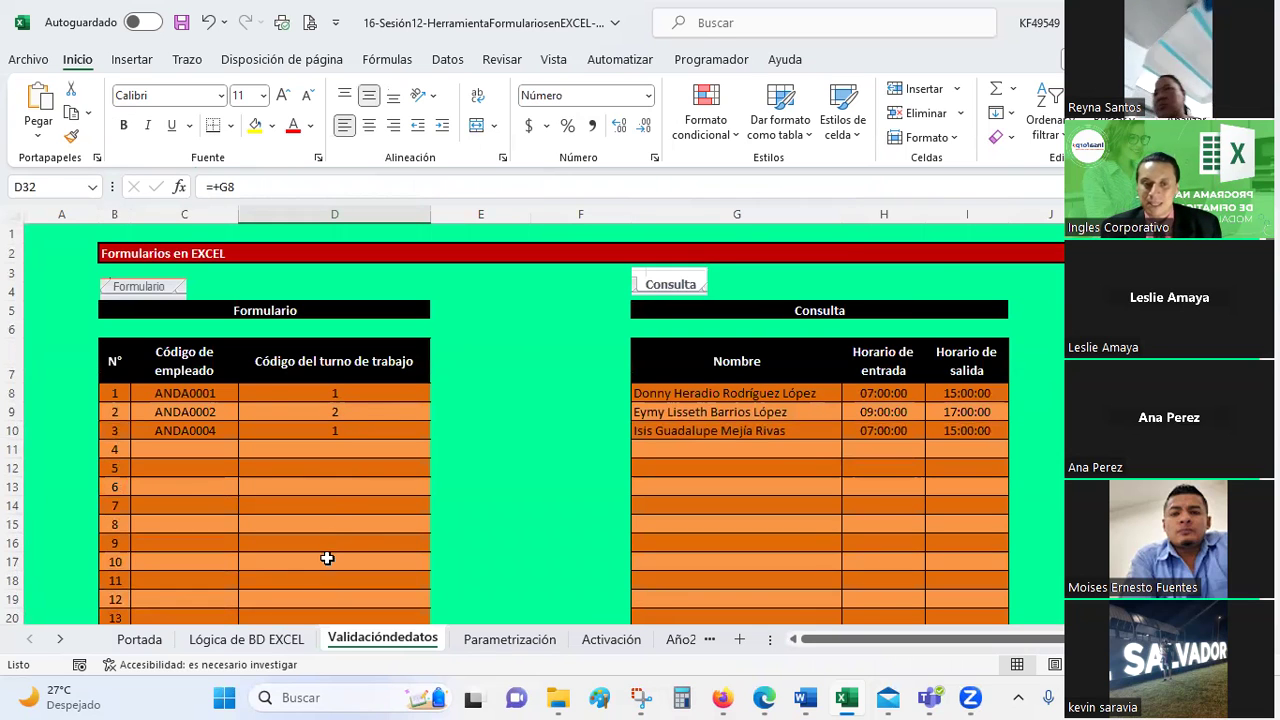
left_click(300, 642)
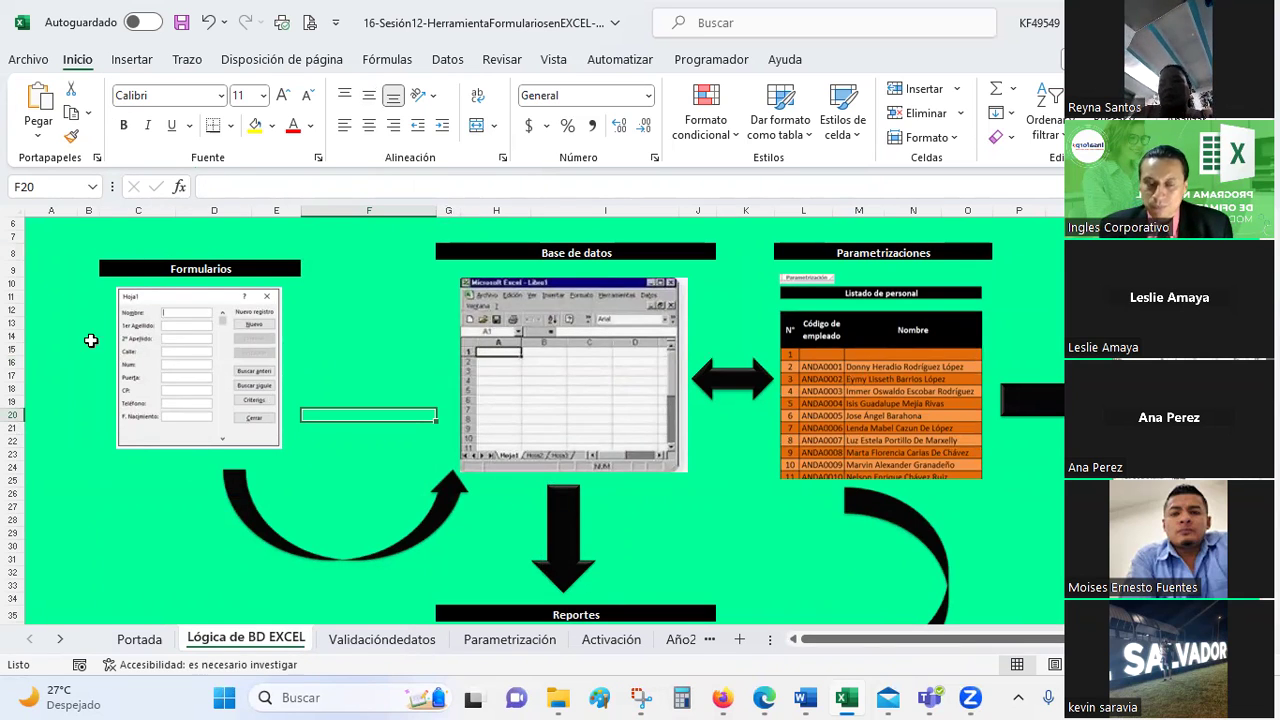
Select cell F11, the Formularios heading in C9, then F13 on the diagram sheet
left_click(312, 303)
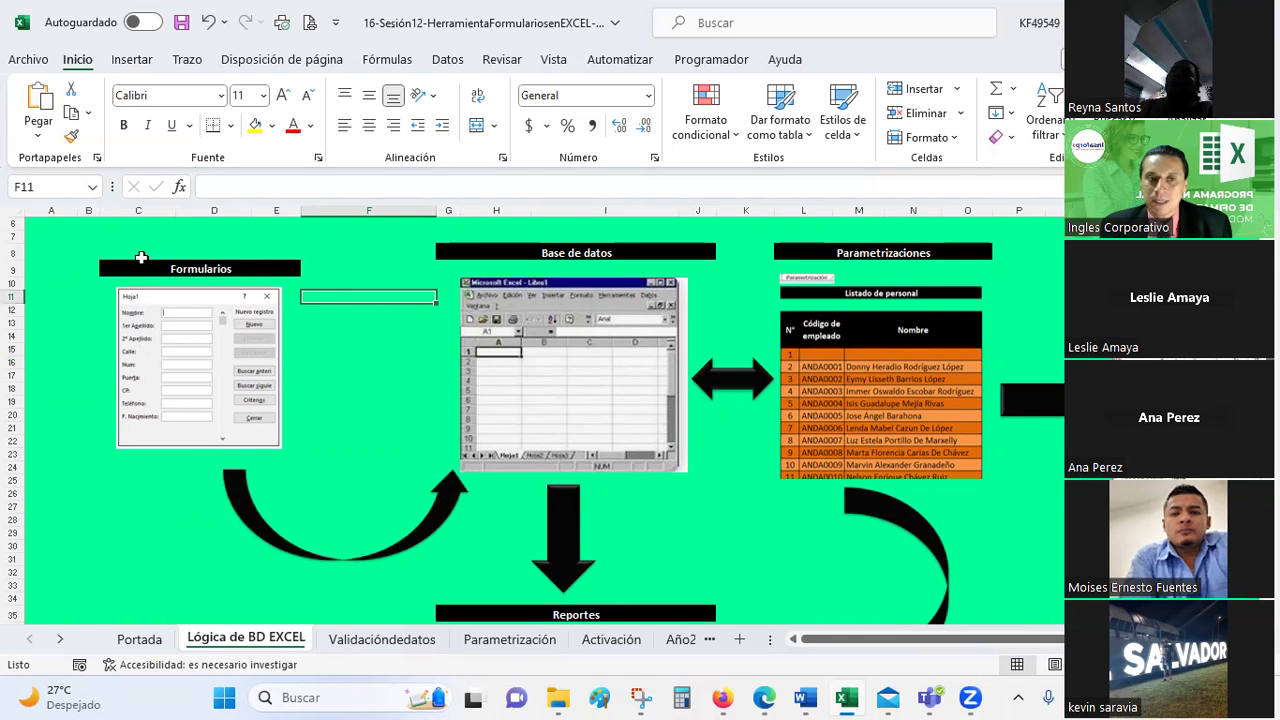
left_click(135, 263)
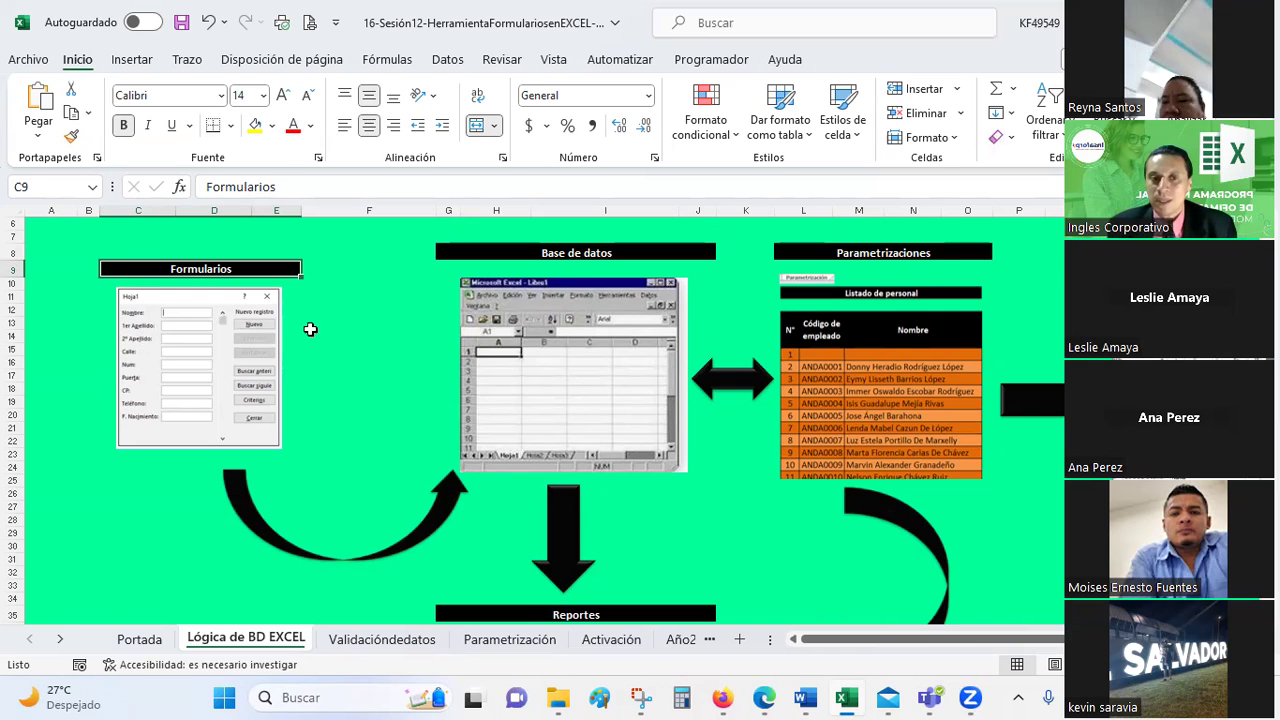
left_click(348, 321)
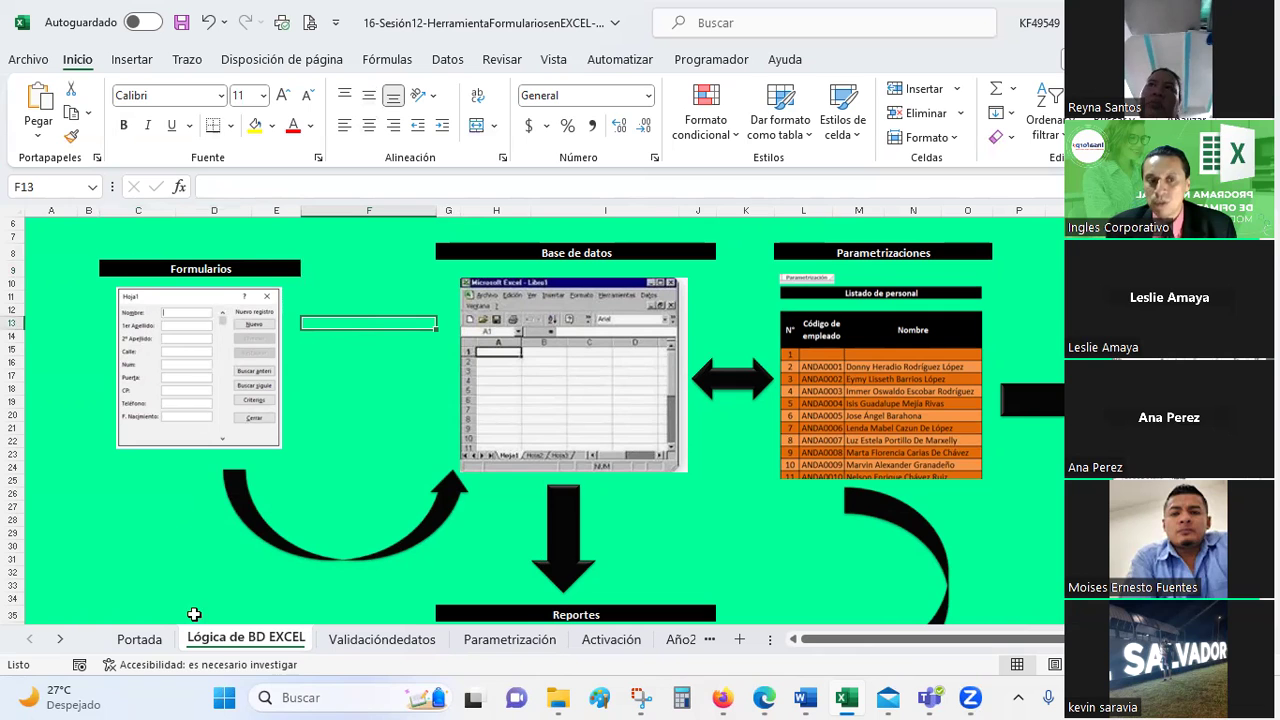
Cycle through the Validacióndedatos, Parametrización and Lógica de BD EXCEL sheets, ending on Activación
left_click(350, 640)
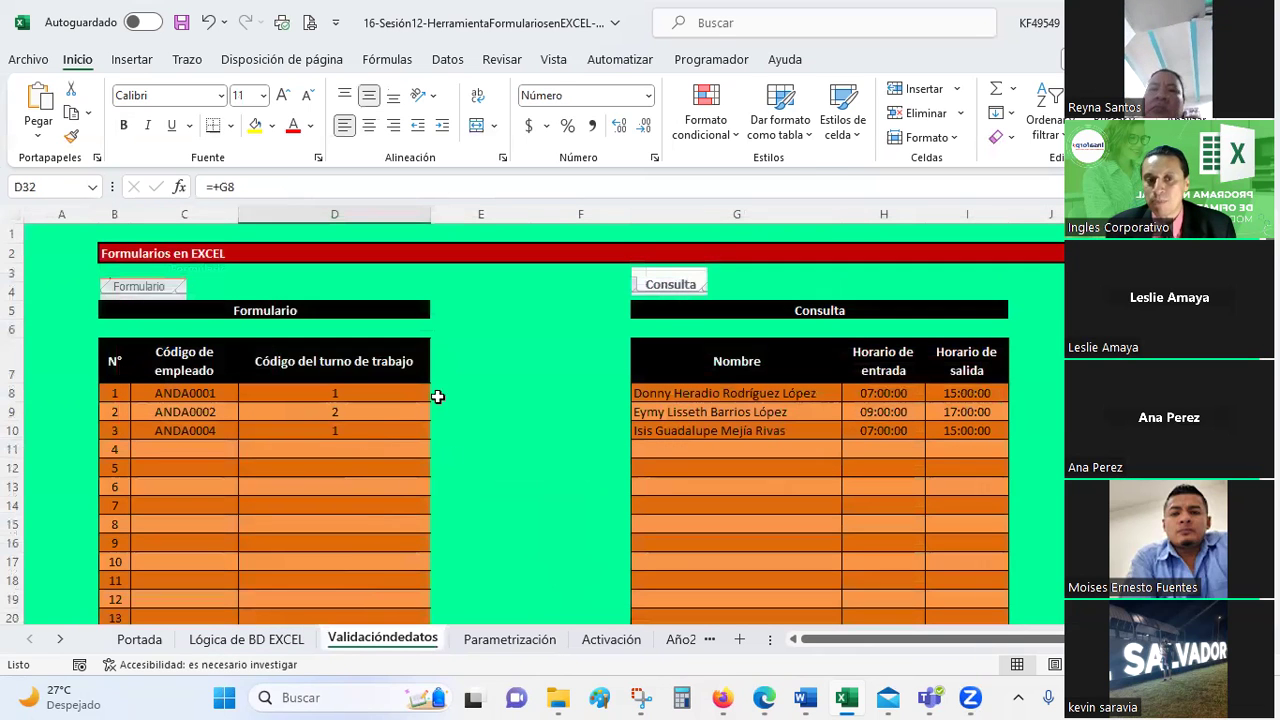
left_click(540, 644)
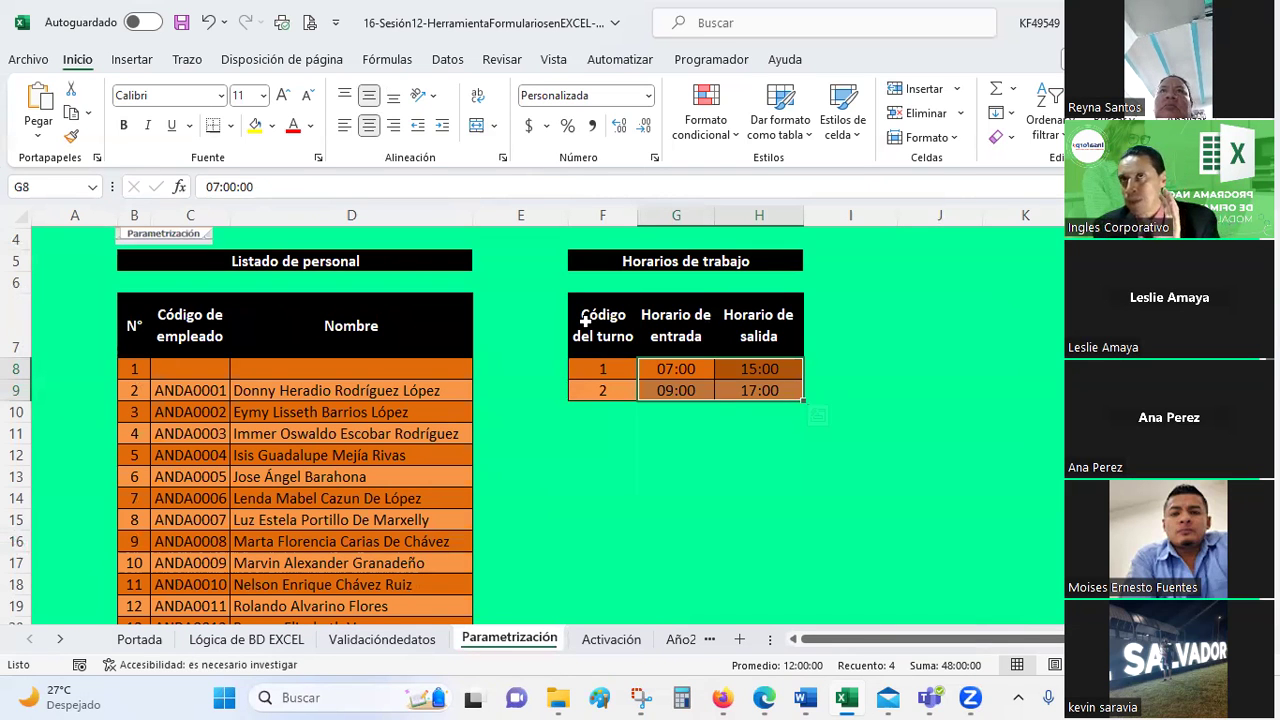
left_click(280, 639)
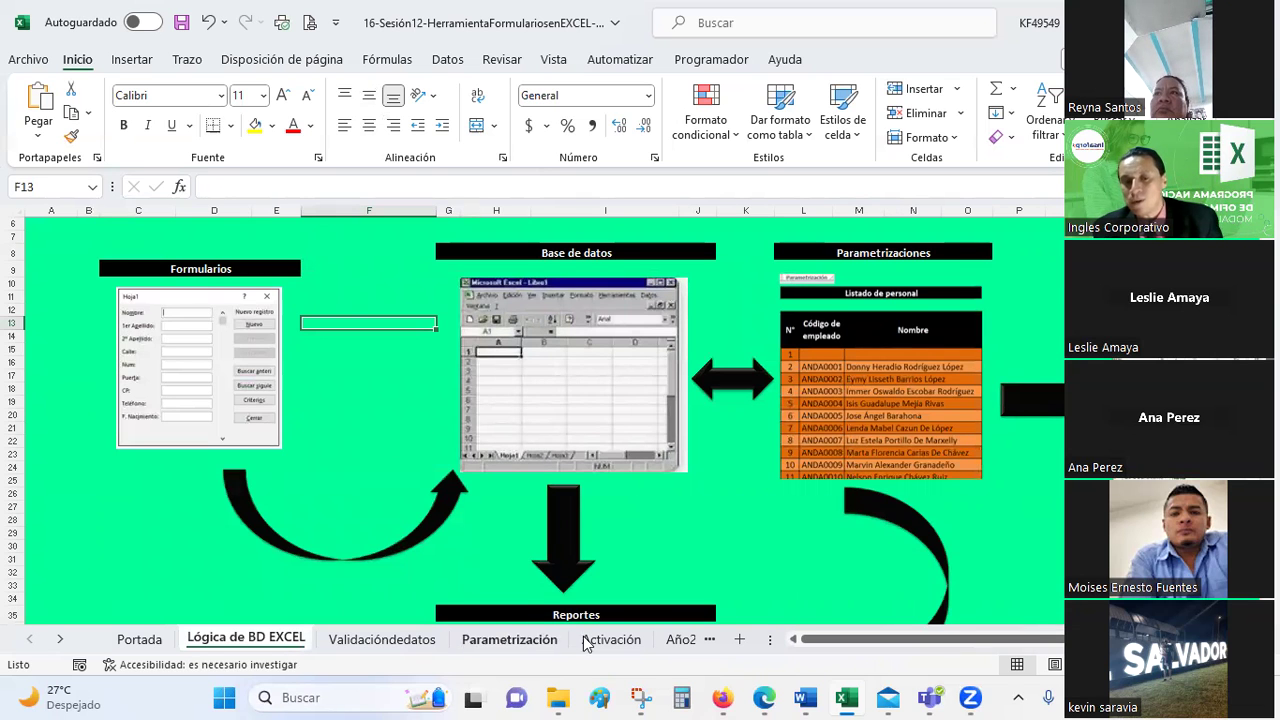
left_click(628, 639)
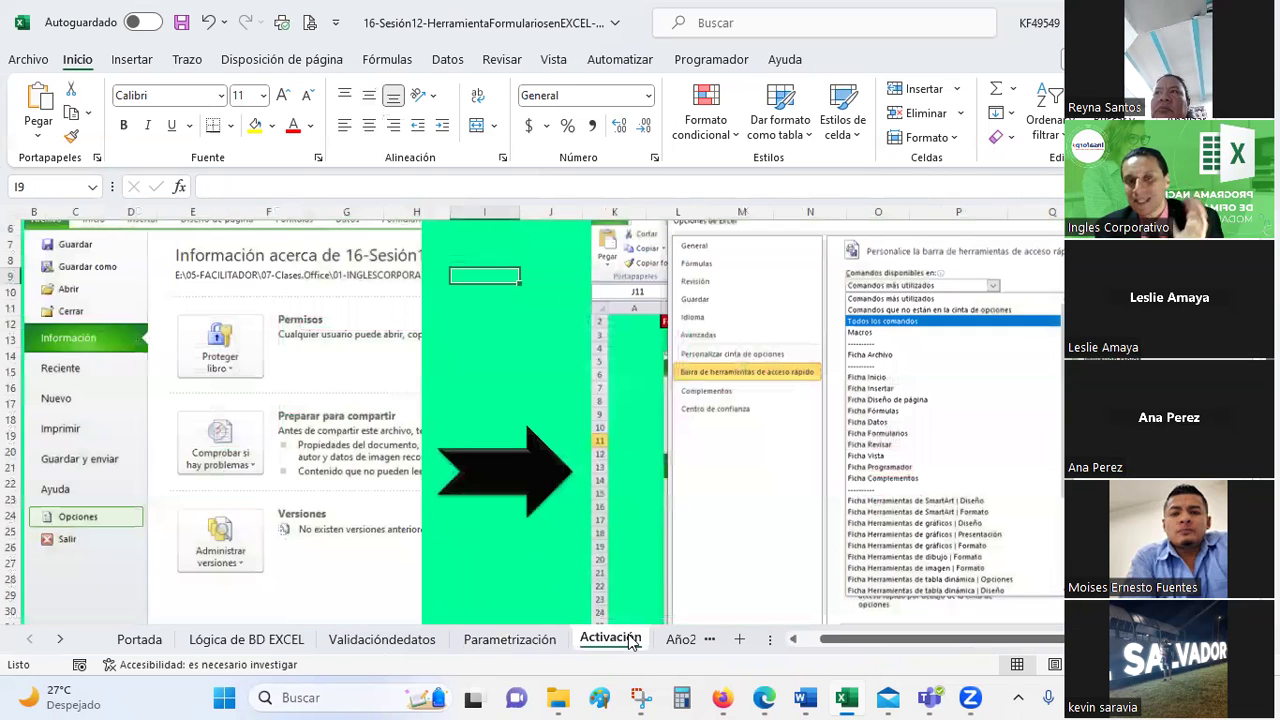
left_click(283, 640)
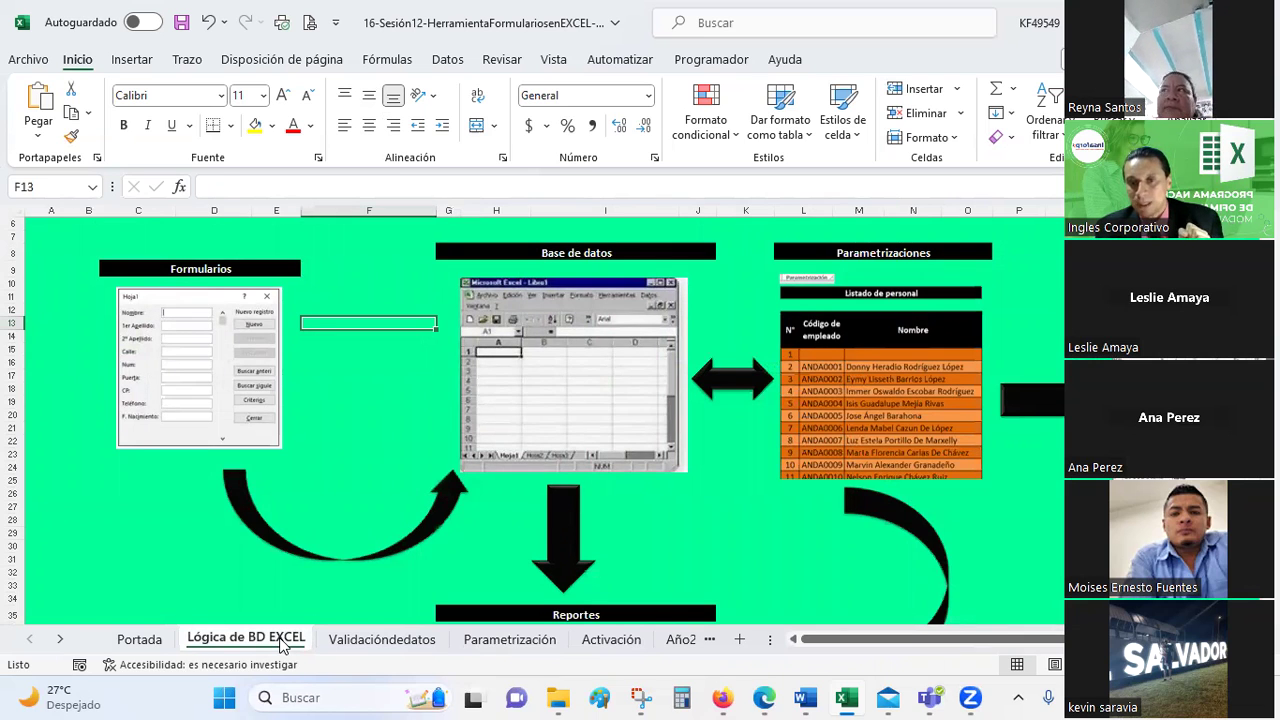
left_click(609, 641)
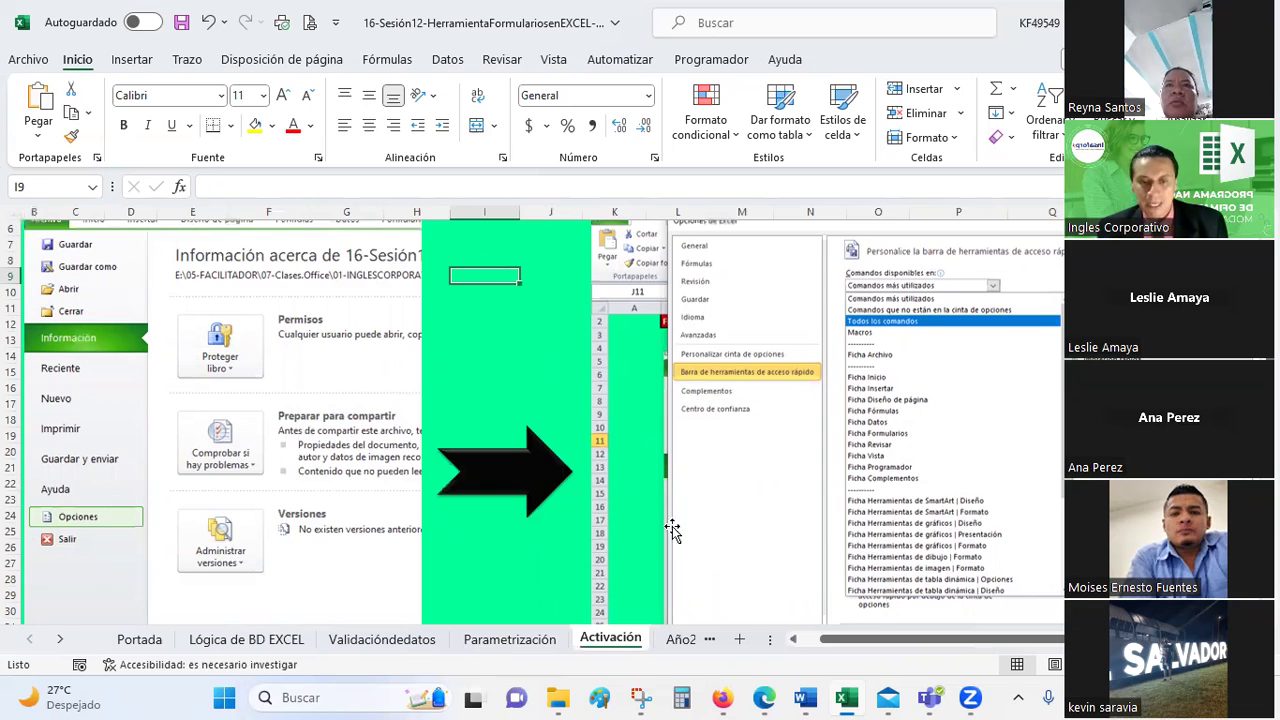
scroll(598, 455, "down", 3, "ctrl")
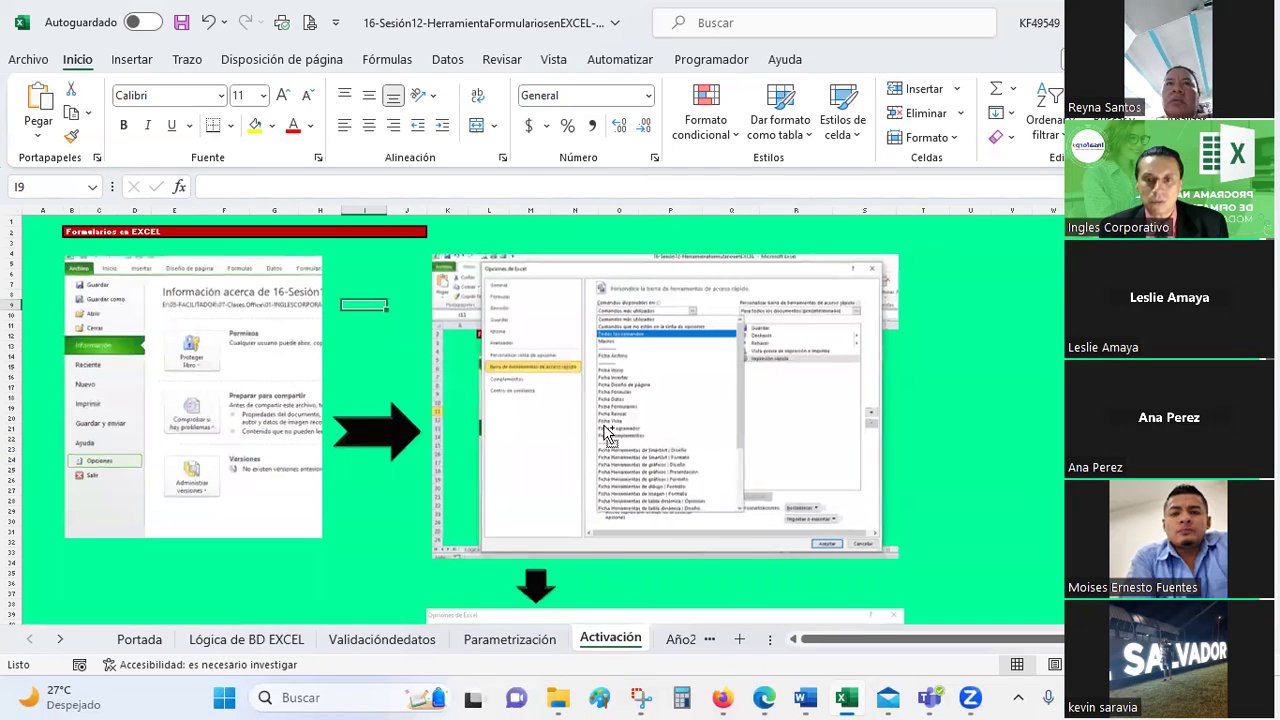
scroll(609, 437, "up", 2, "ctrl")
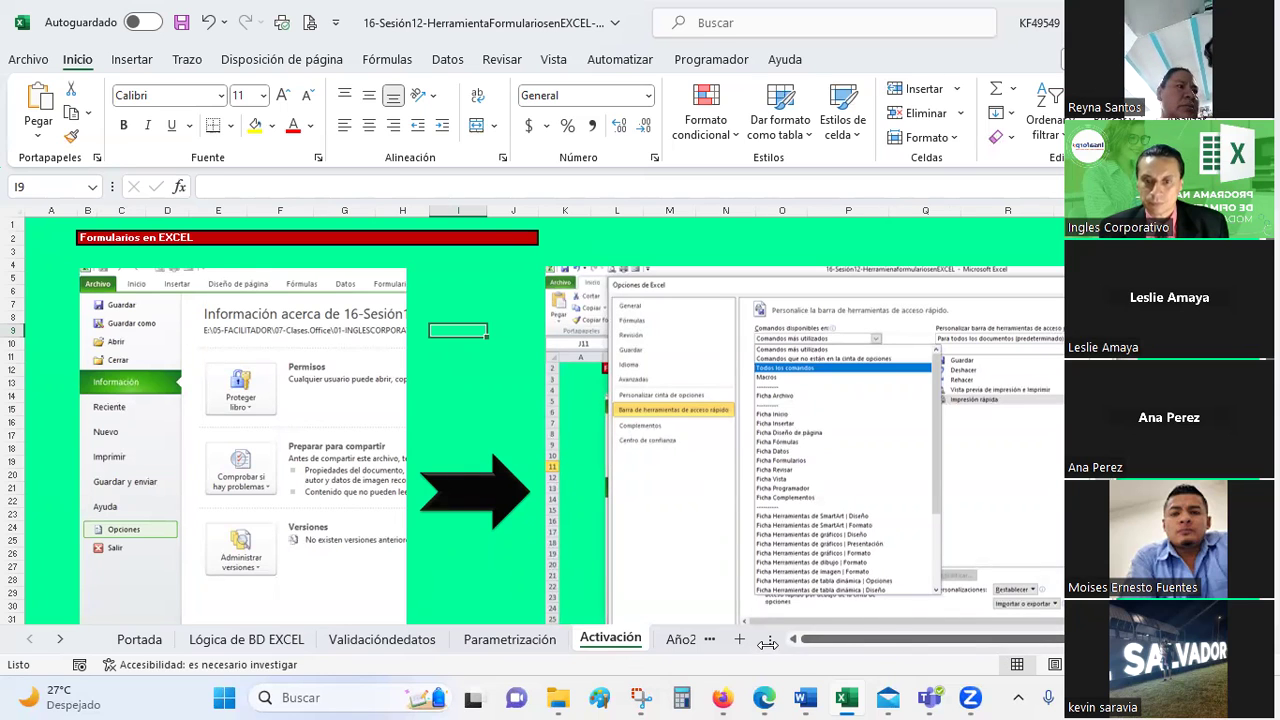
left_click_drag(767, 643, 865, 639)
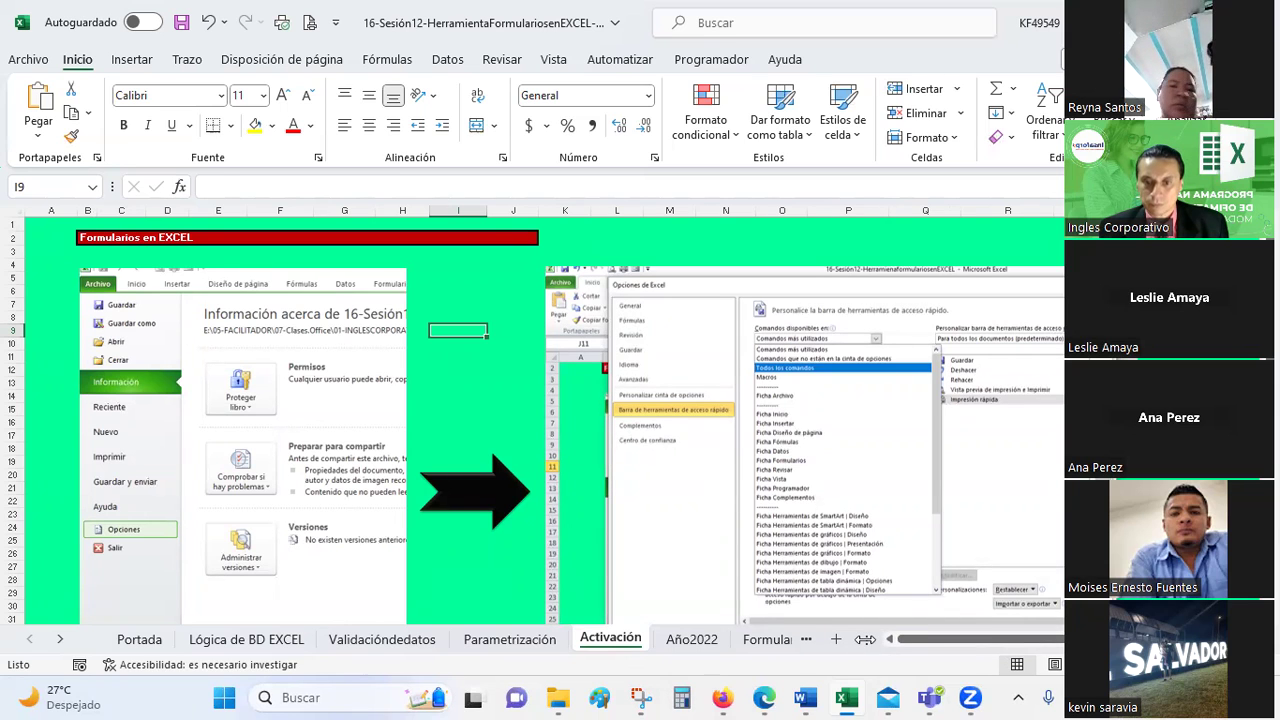
left_click(586, 252)
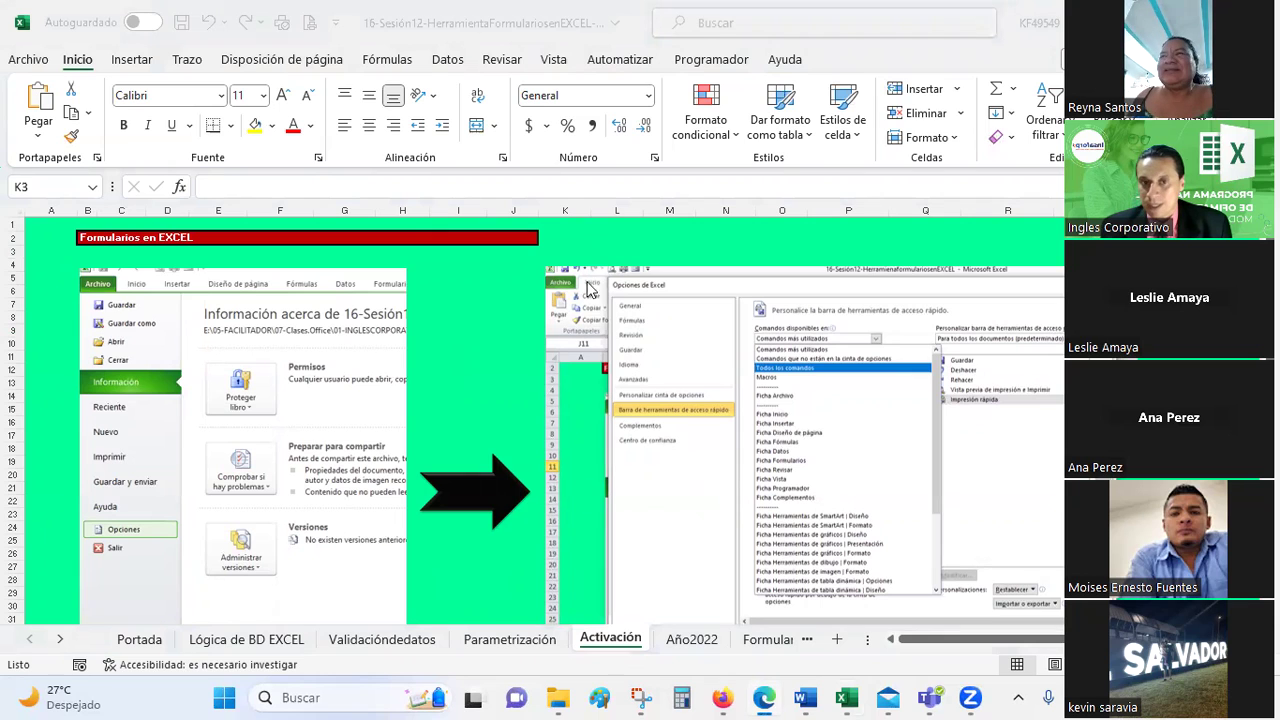
left_click(582, 248)
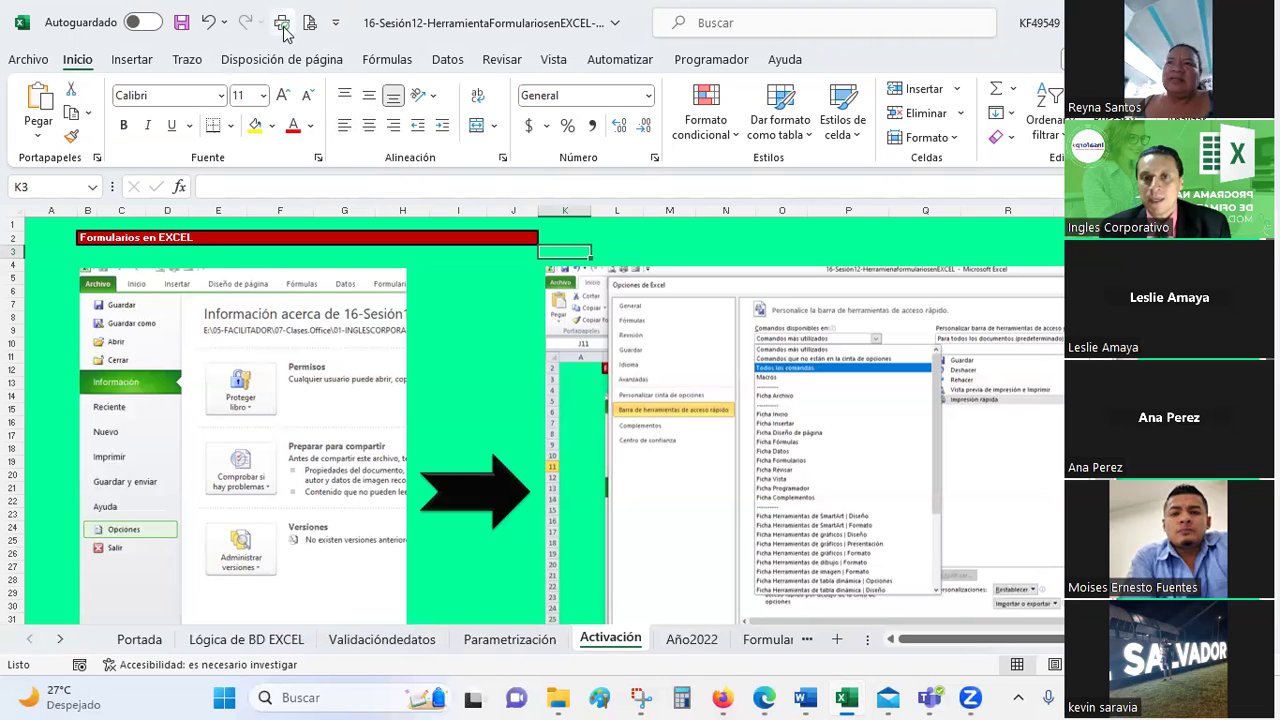
Browse the Developer, Automate, Review, Data, Help and Home ribbon tabs
left_click(709, 60)
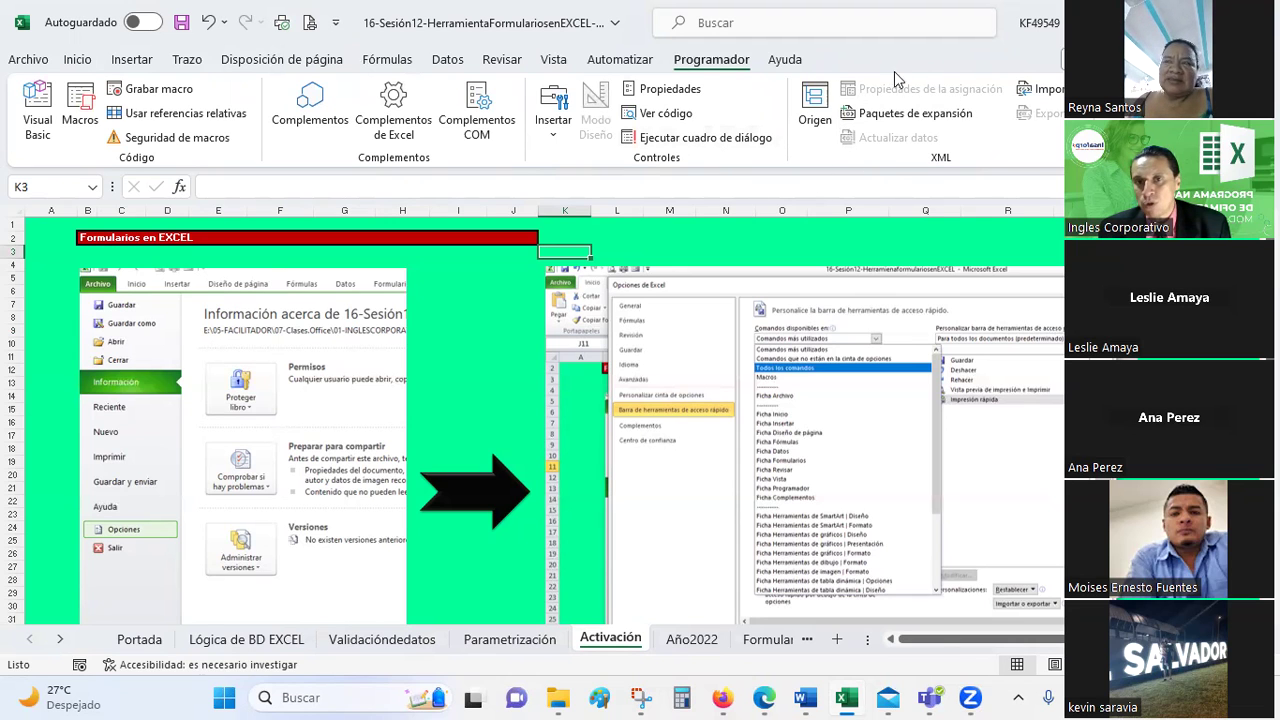
left_click(620, 60)
left_click(502, 60)
left_click(448, 60)
left_click(711, 60)
left_click(785, 60)
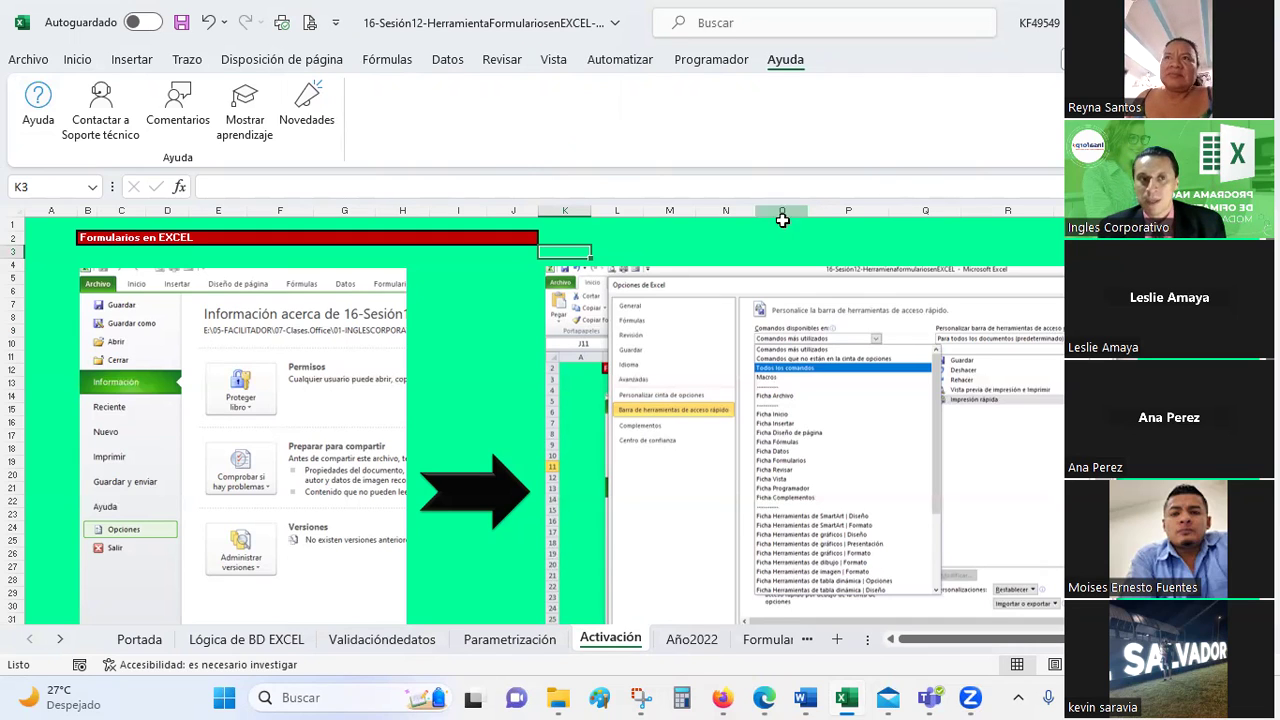
left_click(565, 238)
Select cells K2 and L3, scroll the Activación sheet, and show the Archivo start page
left_click(97, 64)
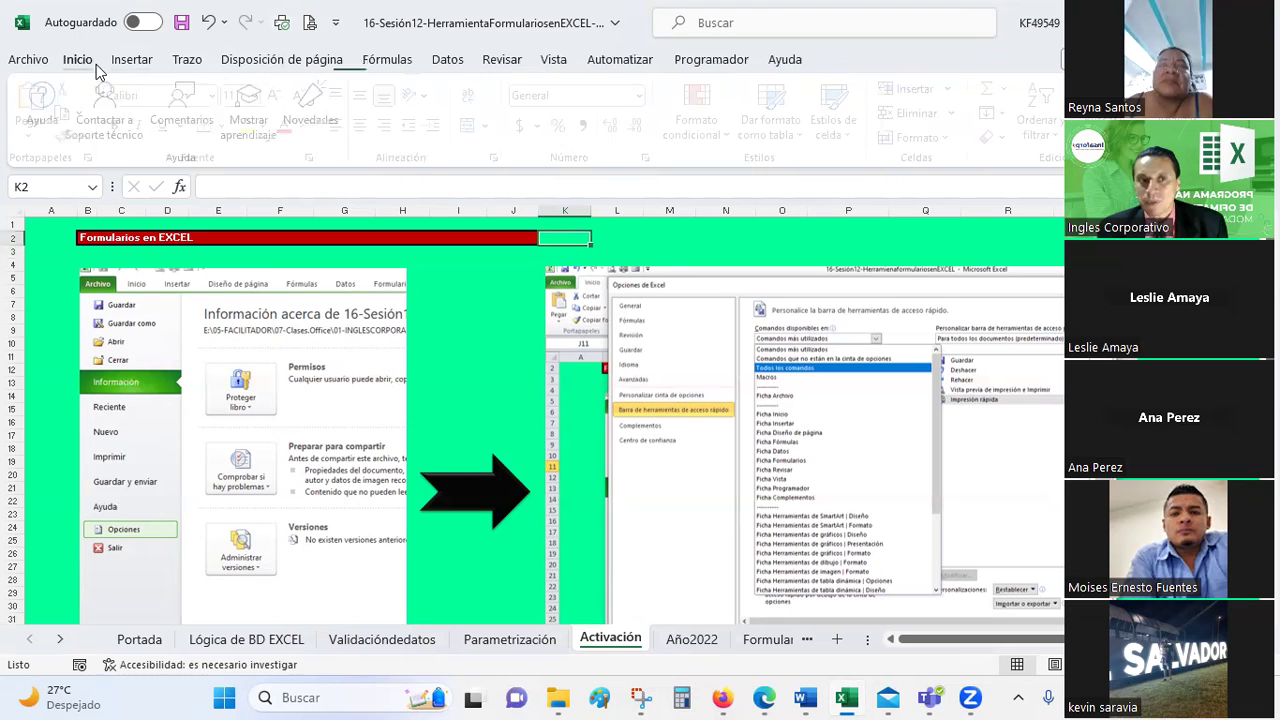
left_click(635, 250)
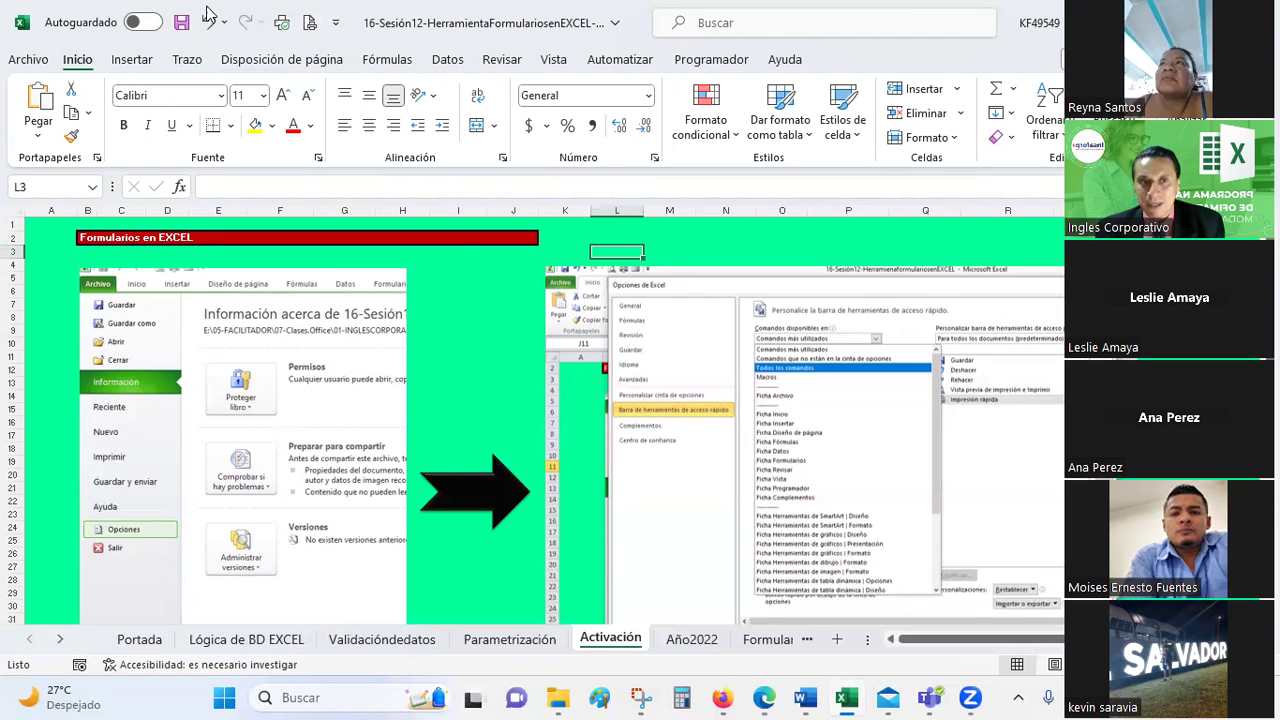
scroll(291, 300, "down", 1)
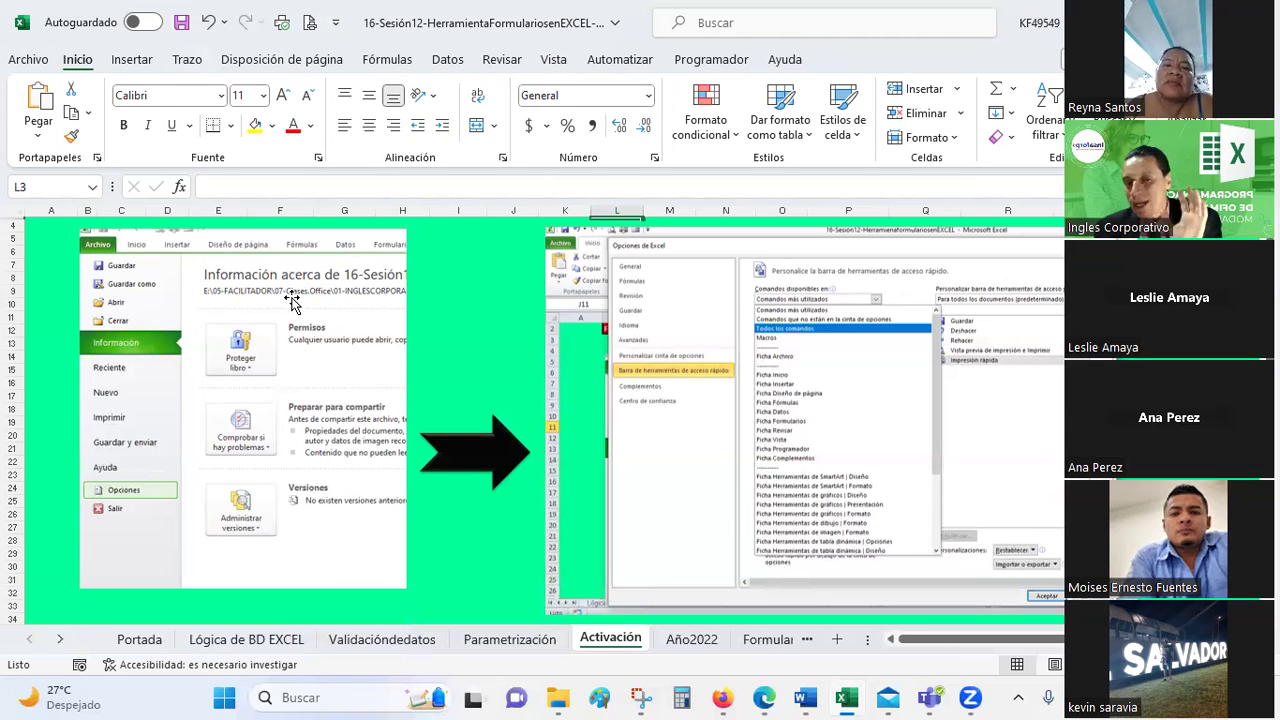
scroll(278, 388, "up", 1)
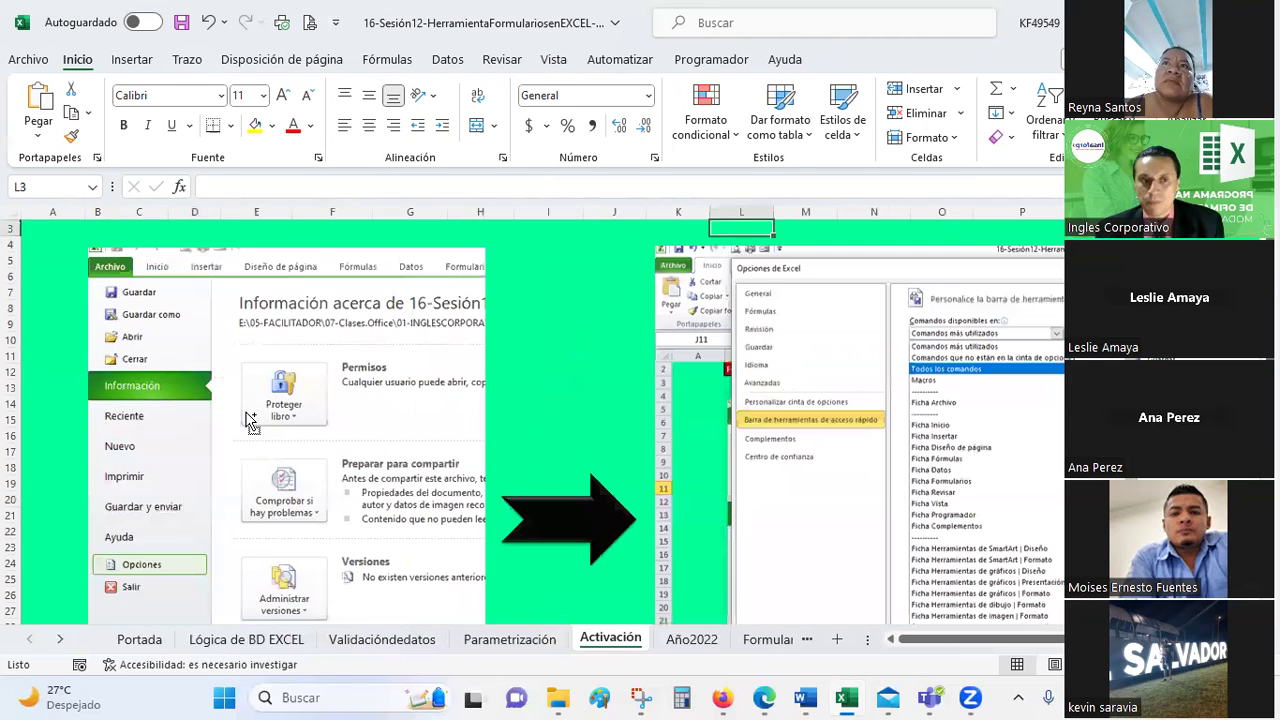
scroll(277, 385, "up", 1)
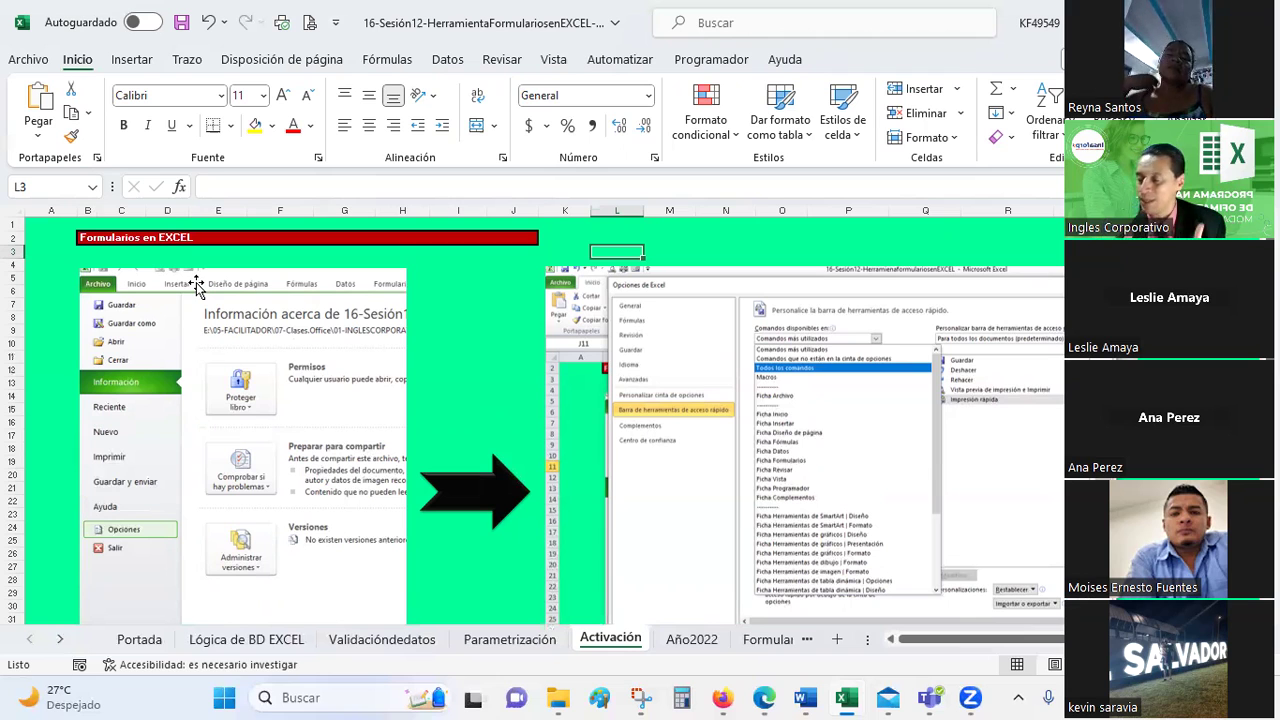
left_click(28, 62)
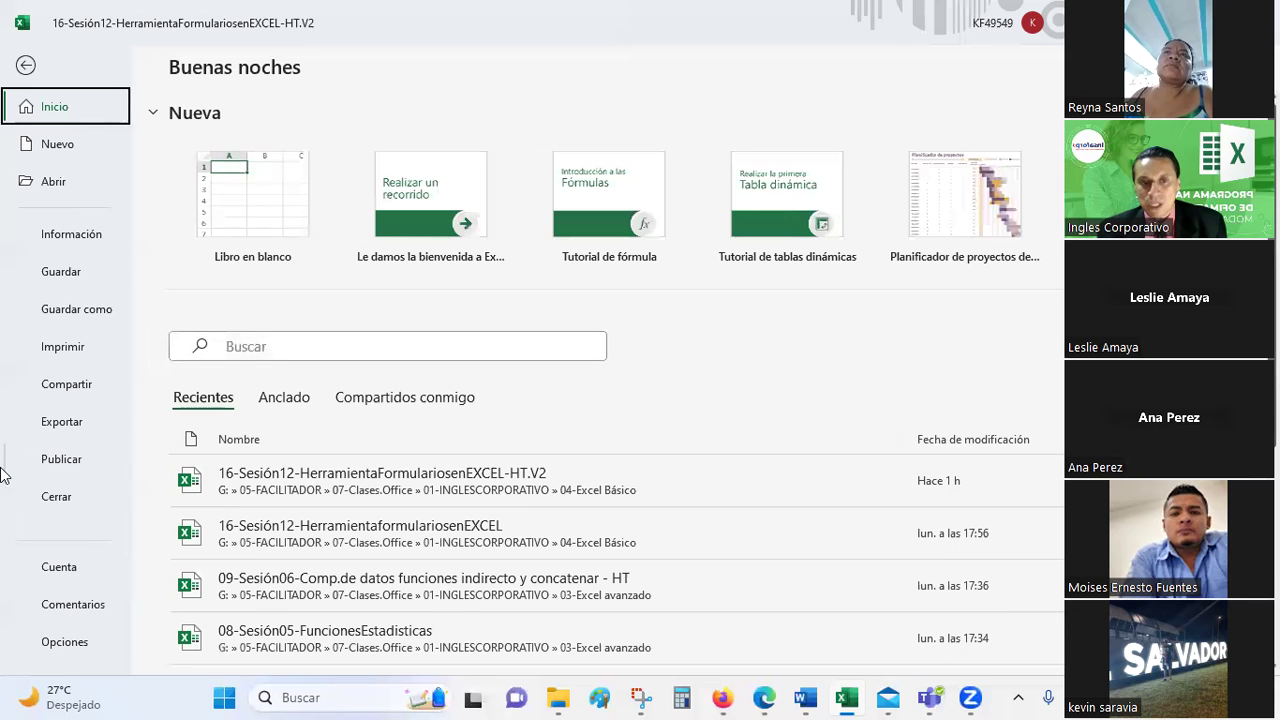
Show Excel Options from Archivo, reopening it after Esc, at Barra de herramientas de acceso rápido
left_click(84, 643)
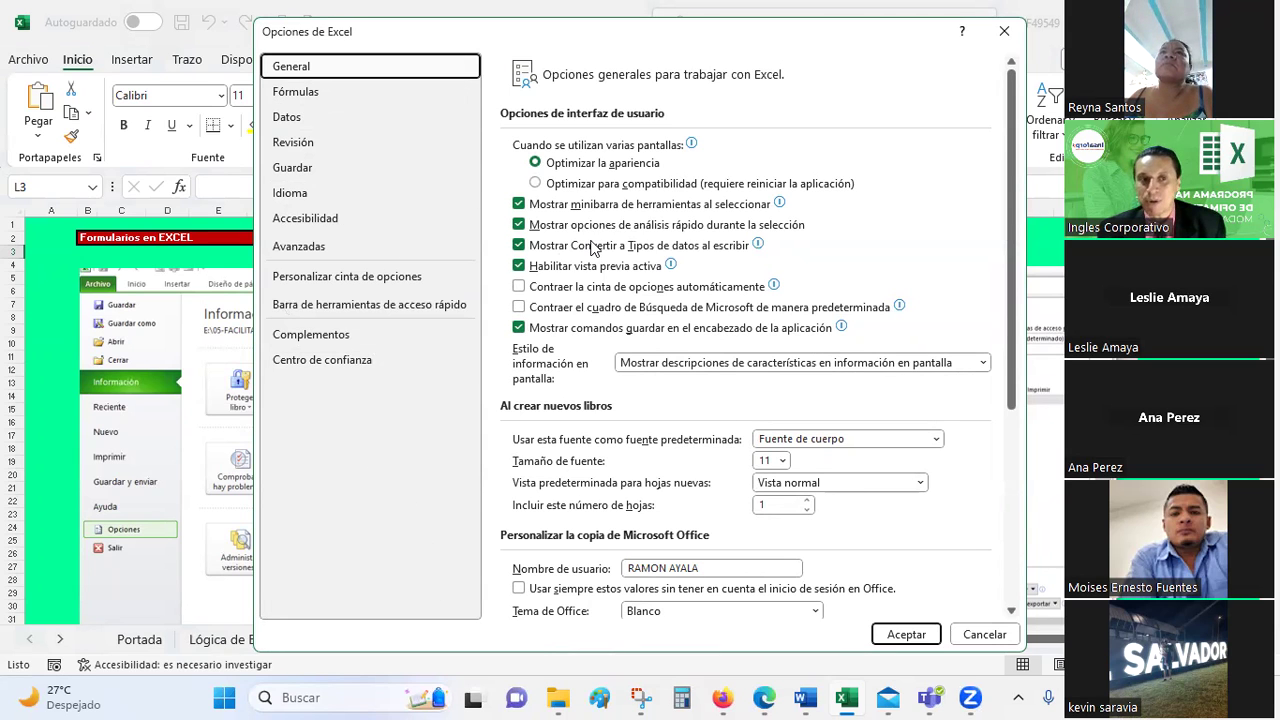
key("Escape")
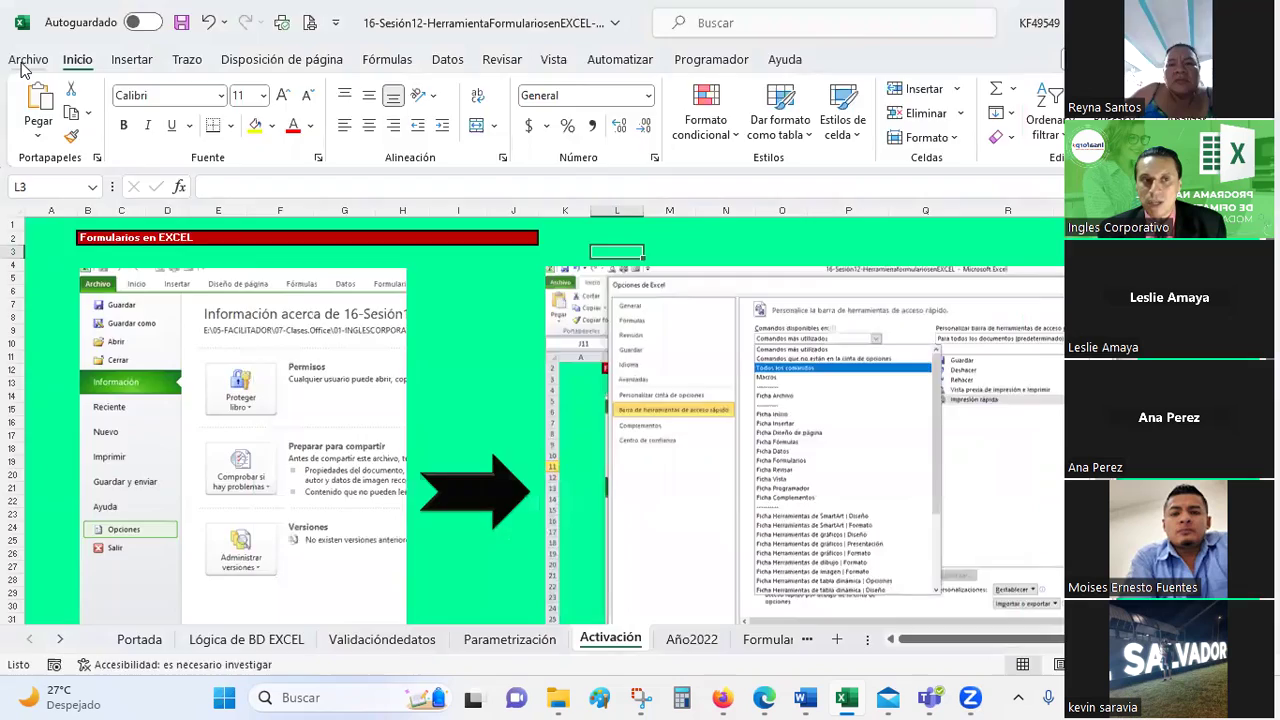
left_click(22, 68)
left_click(85, 643)
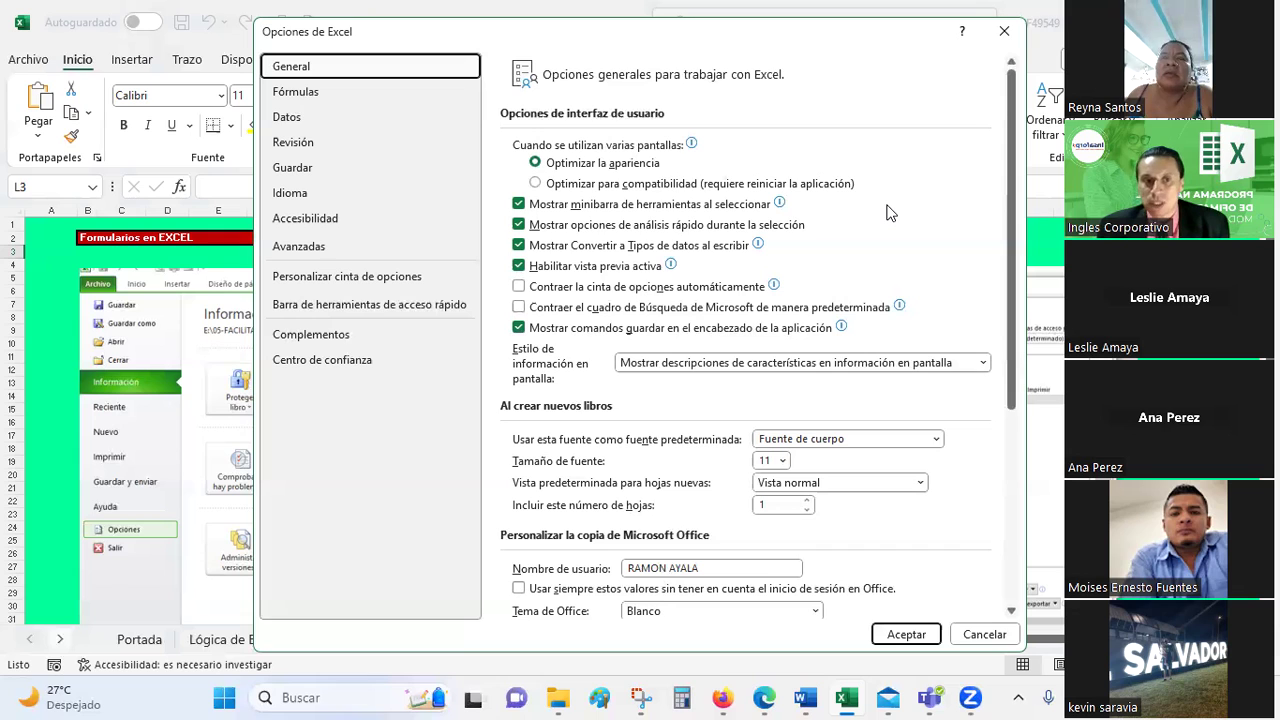
left_click(385, 311)
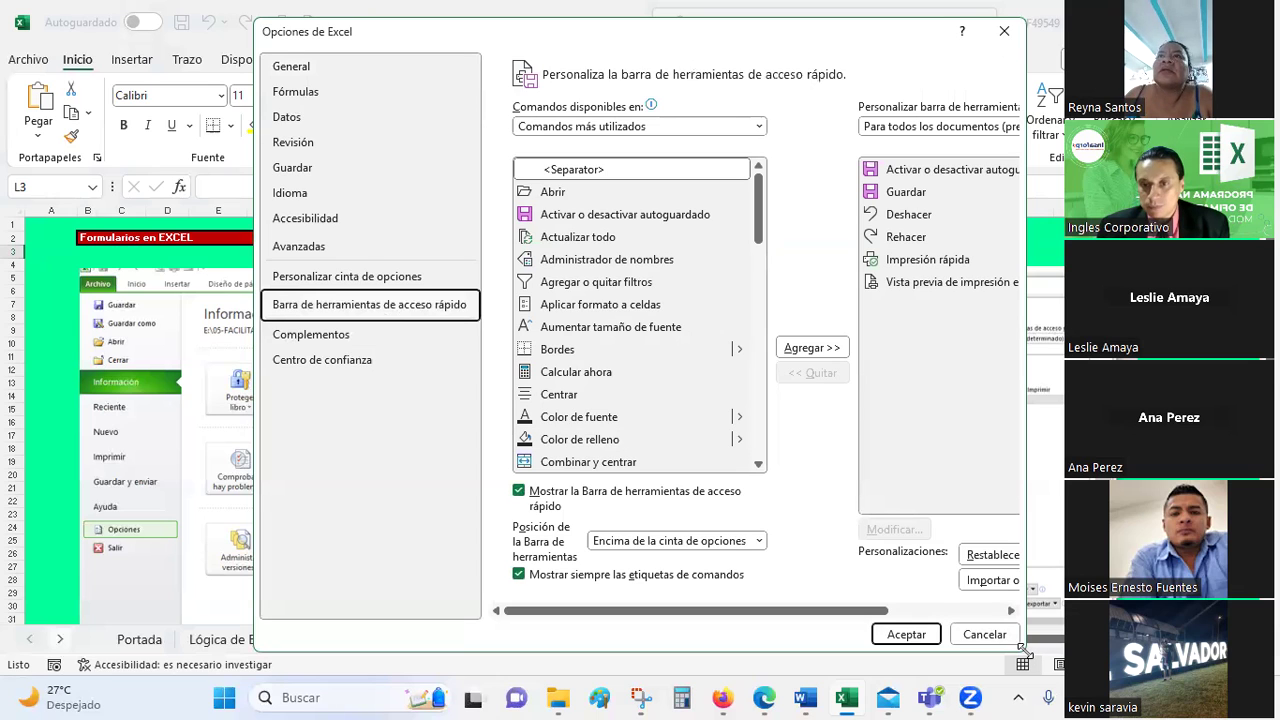
Enlarge the Excel Options window, moving it down to reveal the ribbon and back up
left_click_drag(1024, 648, 1100, 666)
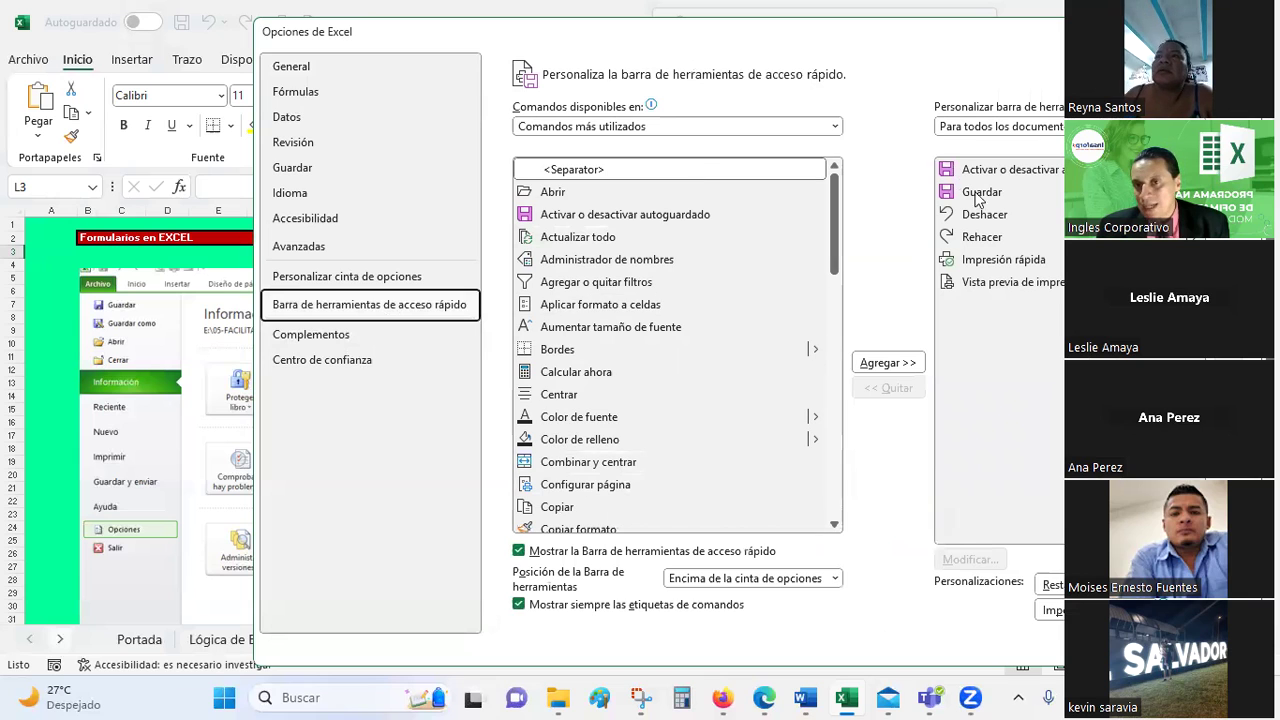
left_click_drag(640, 42, 607, 219)
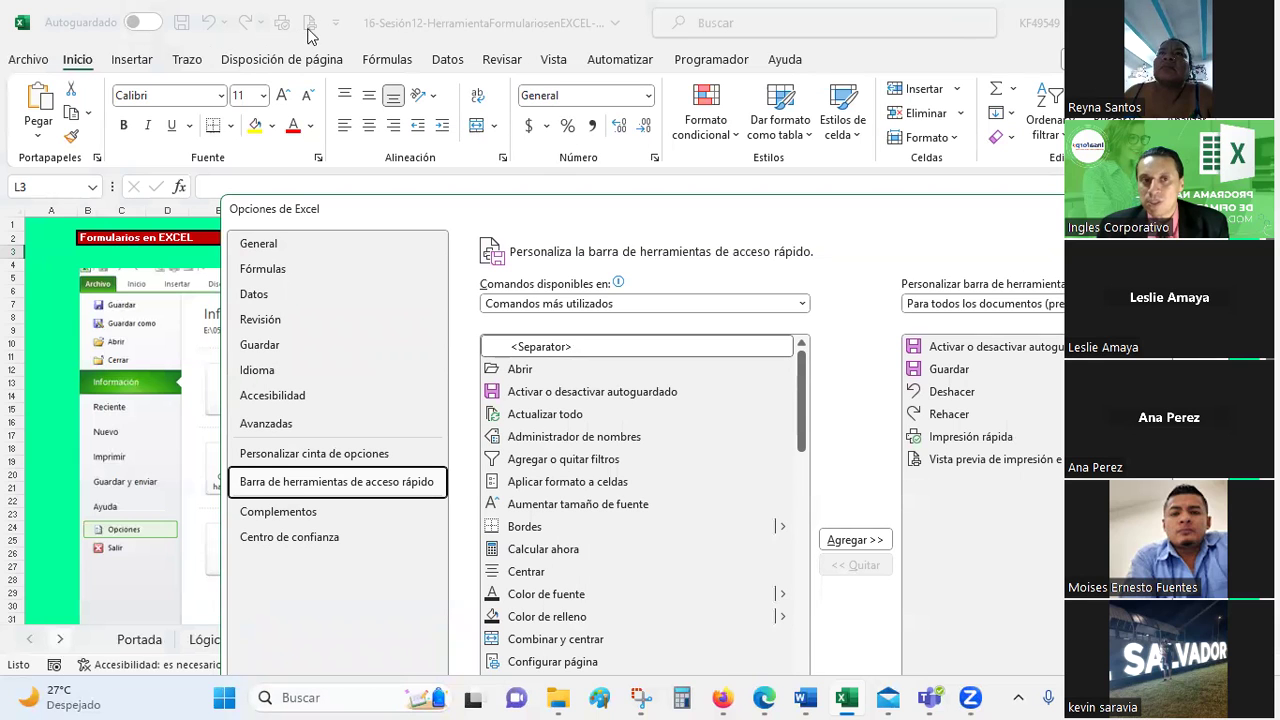
left_click_drag(469, 196, 434, 117)
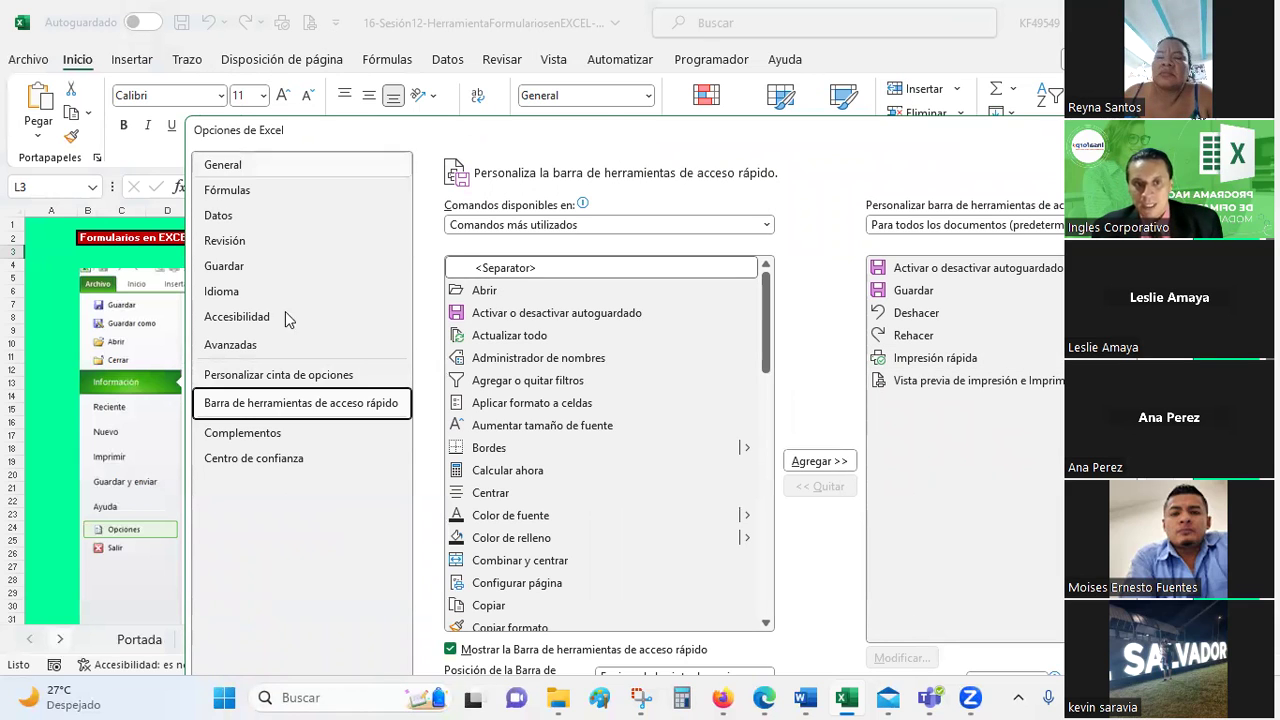
On the ribbon customization page, collapse the Inicio group list in Pestañas principales
left_click(276, 378)
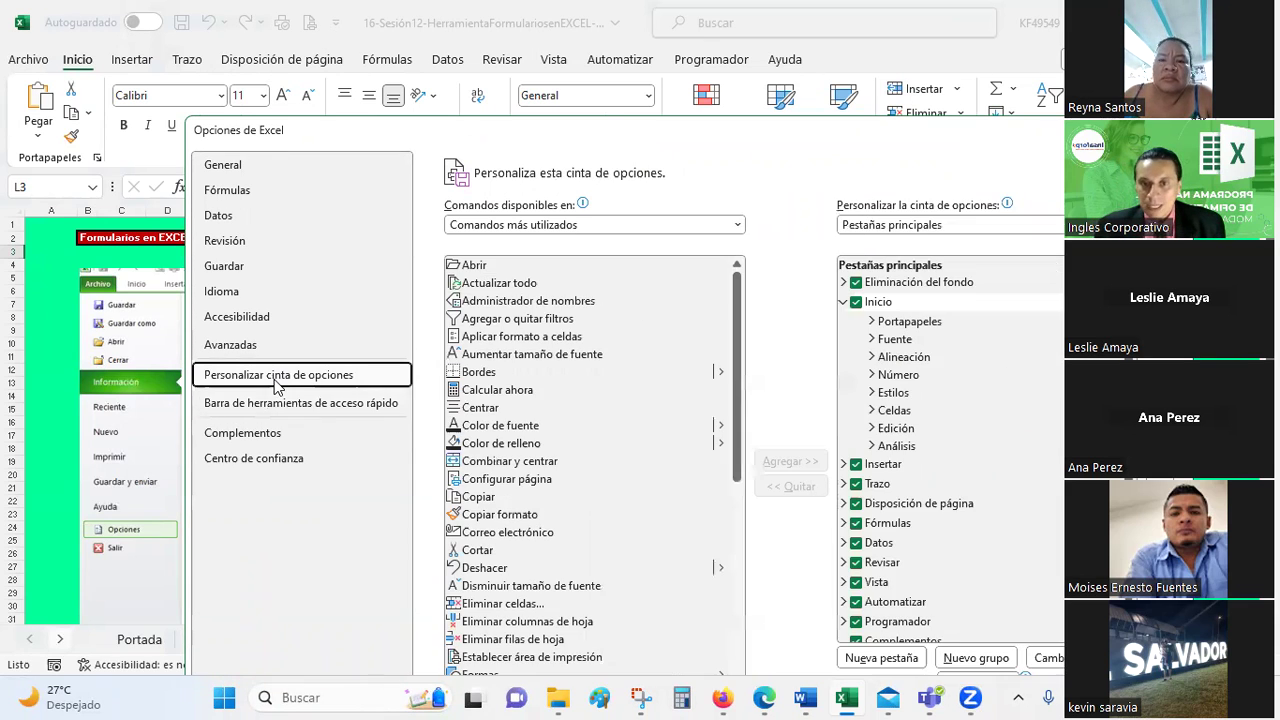
left_click_drag(624, 140, 612, 223)
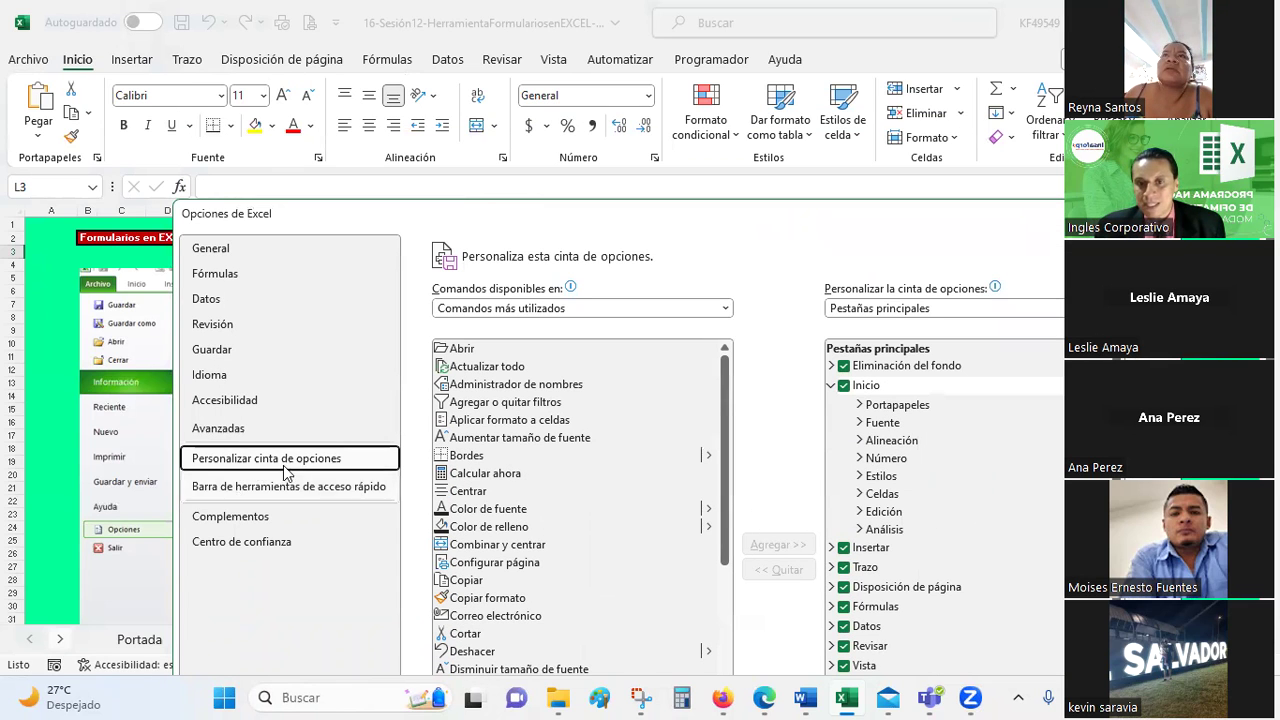
left_click(829, 387)
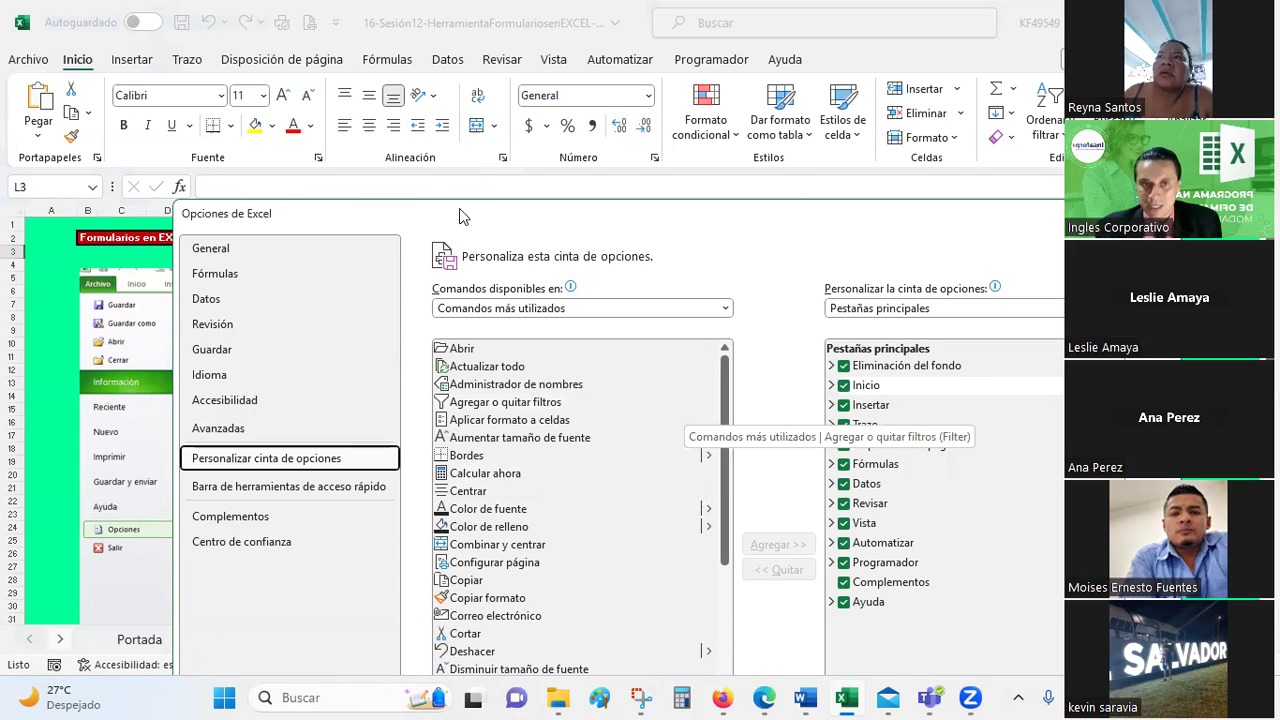
left_click_drag(425, 178, 422, 140)
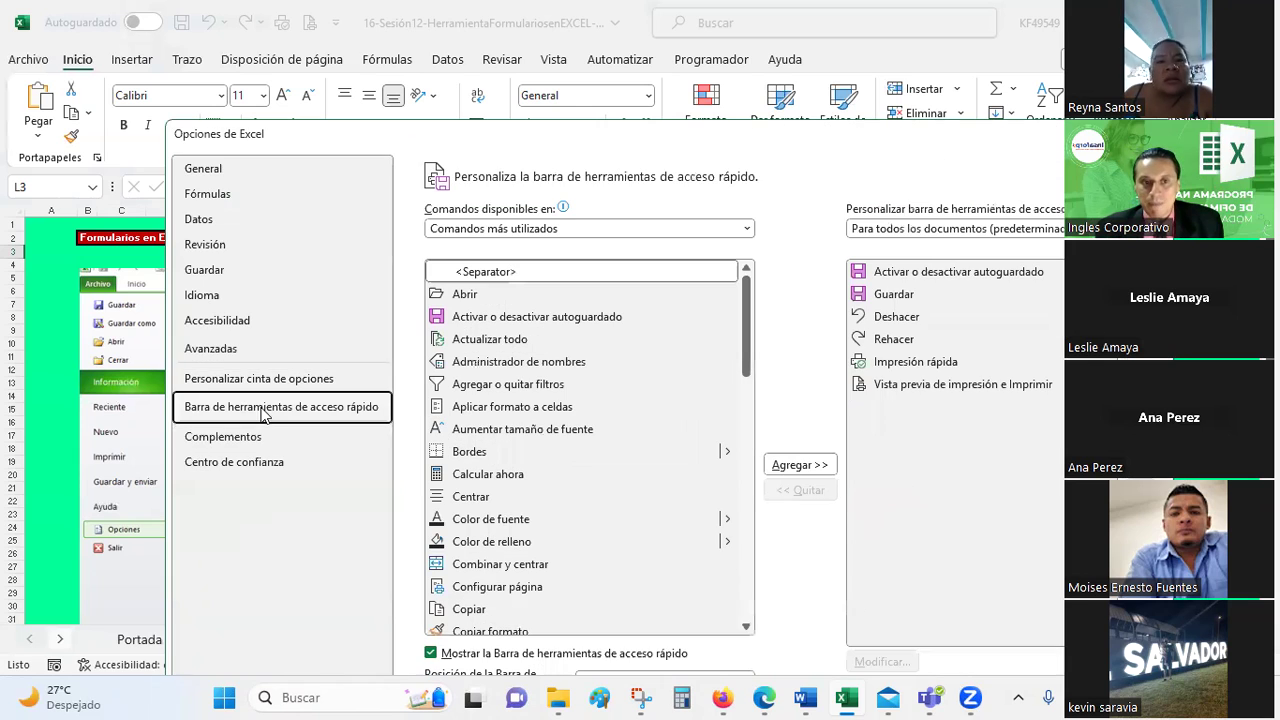
On the quick access toolbar page, set Comandos disponibles en to 'Comandos que no están en la cinta de opciones'
left_click(322, 407)
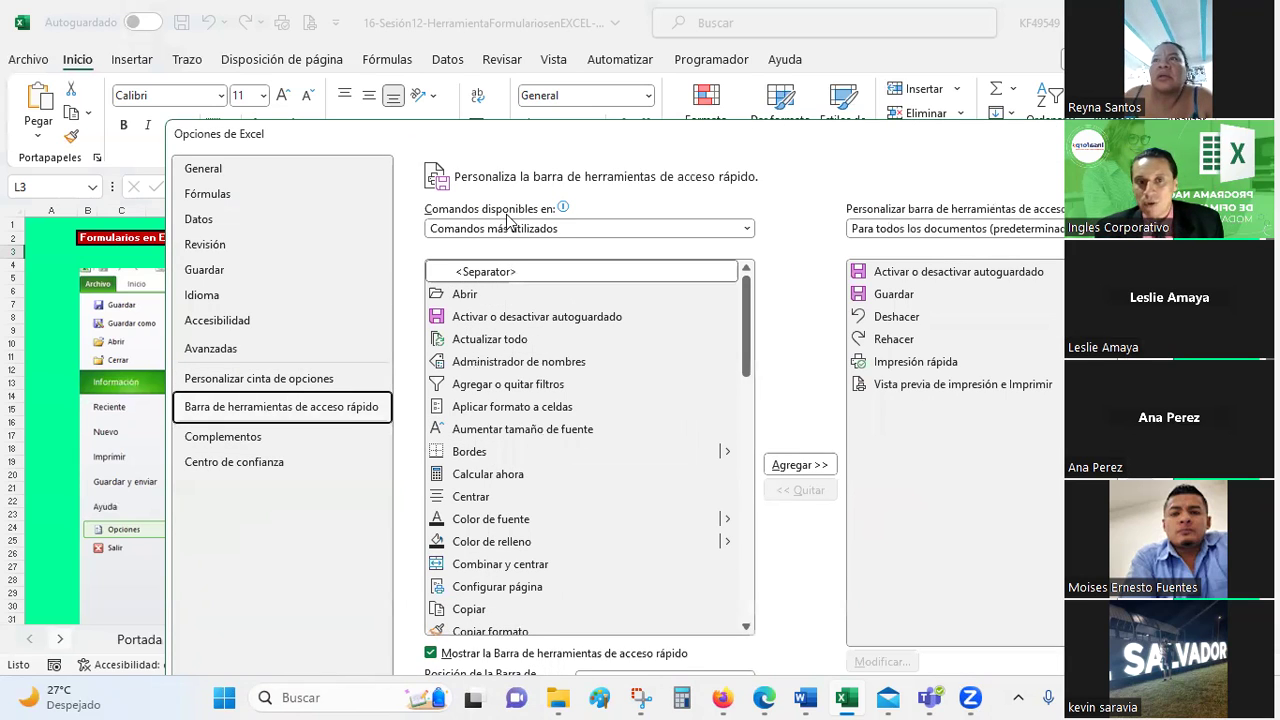
left_click(474, 229)
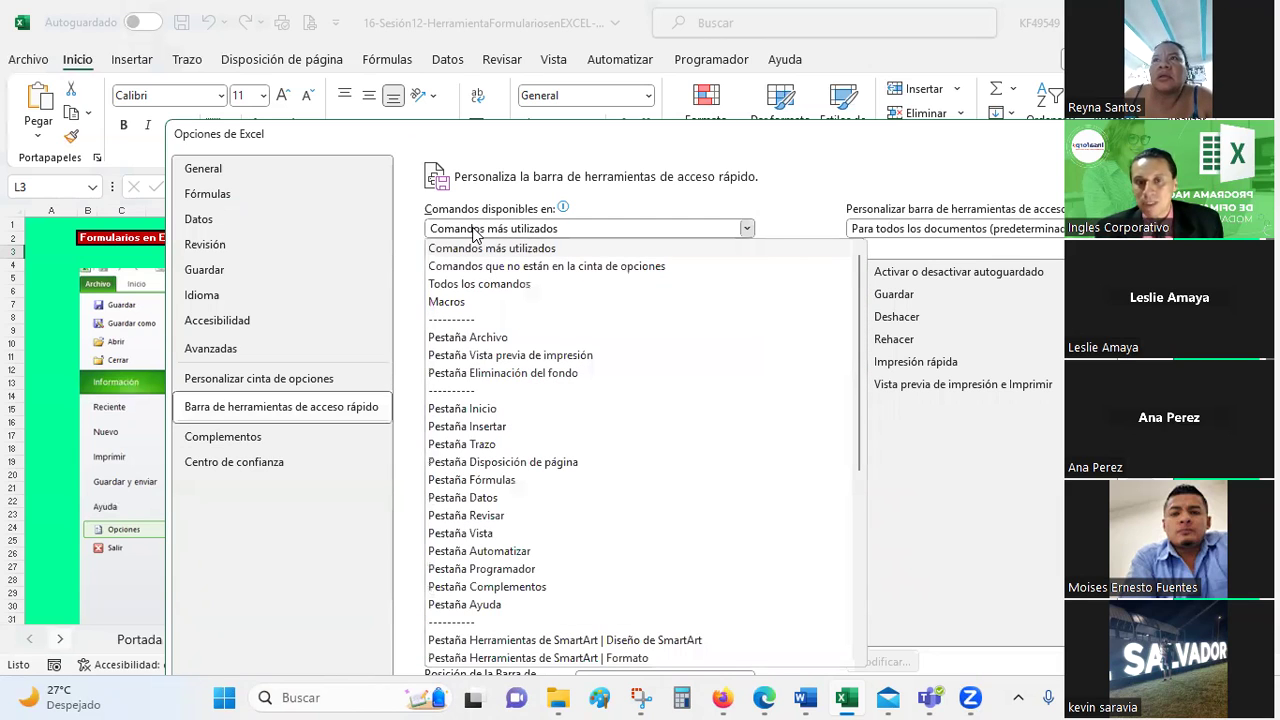
left_click(474, 231)
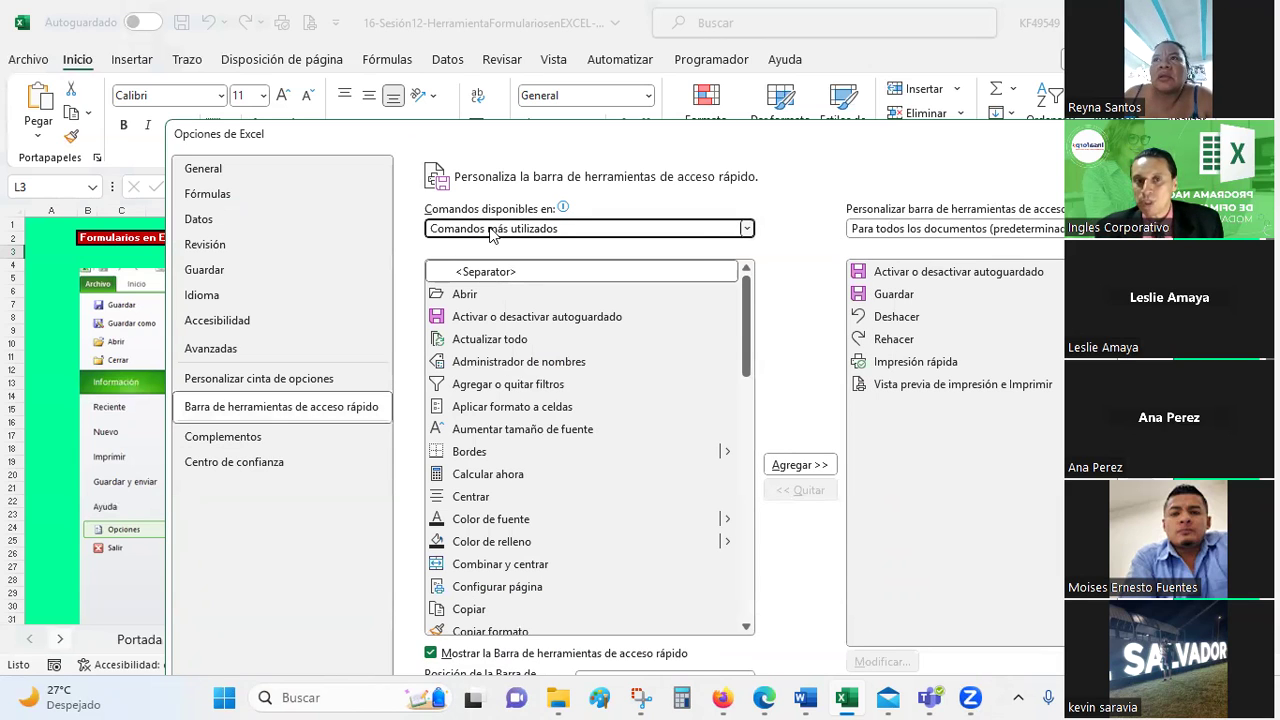
left_click(491, 229)
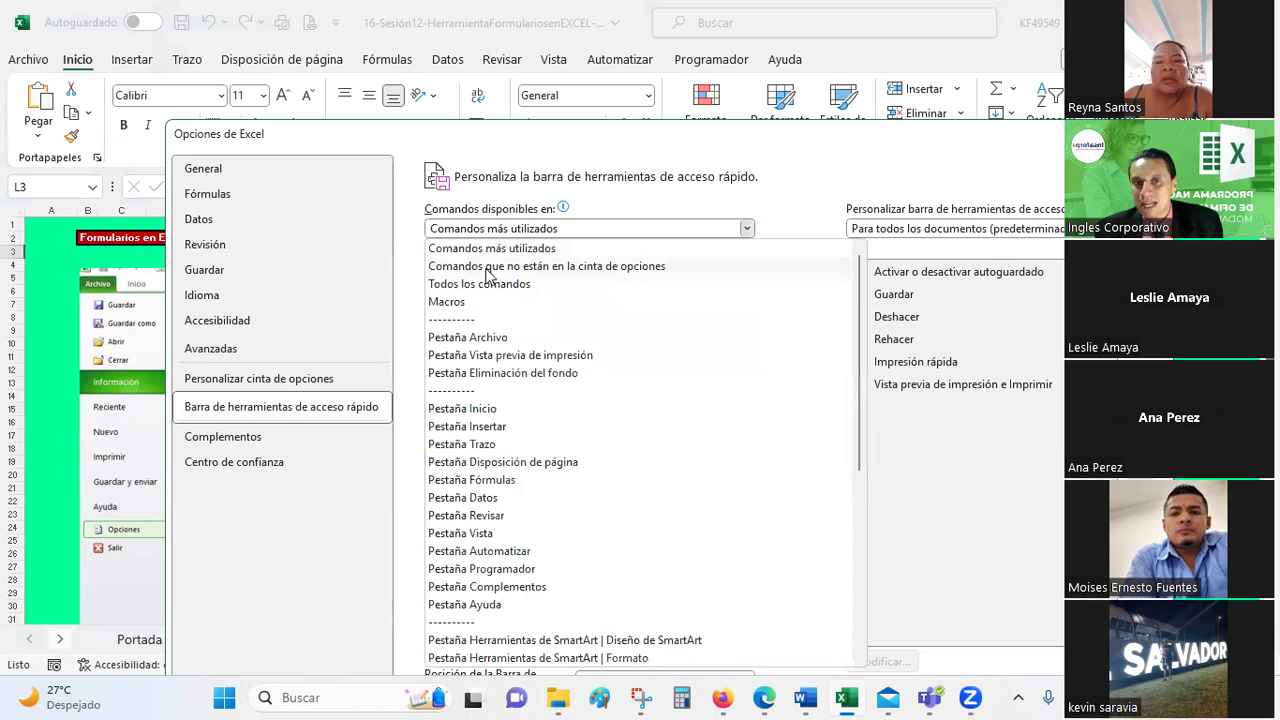
left_click(489, 268)
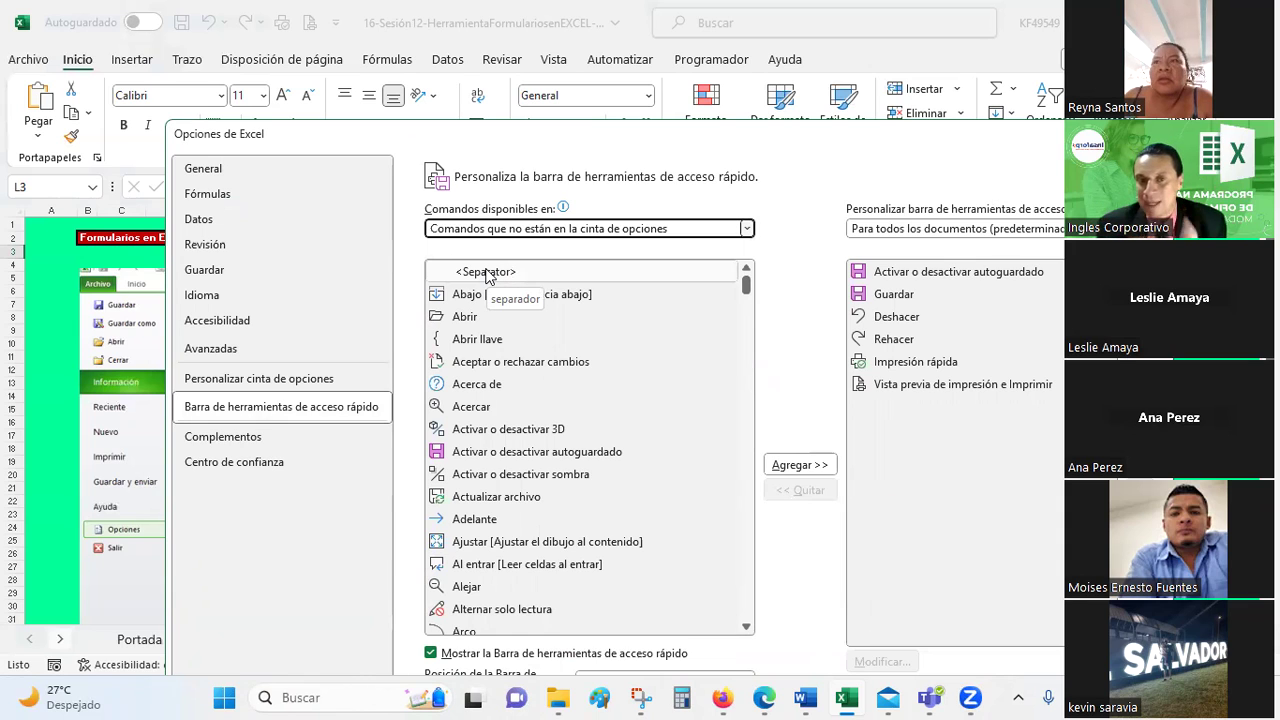
left_click(456, 230)
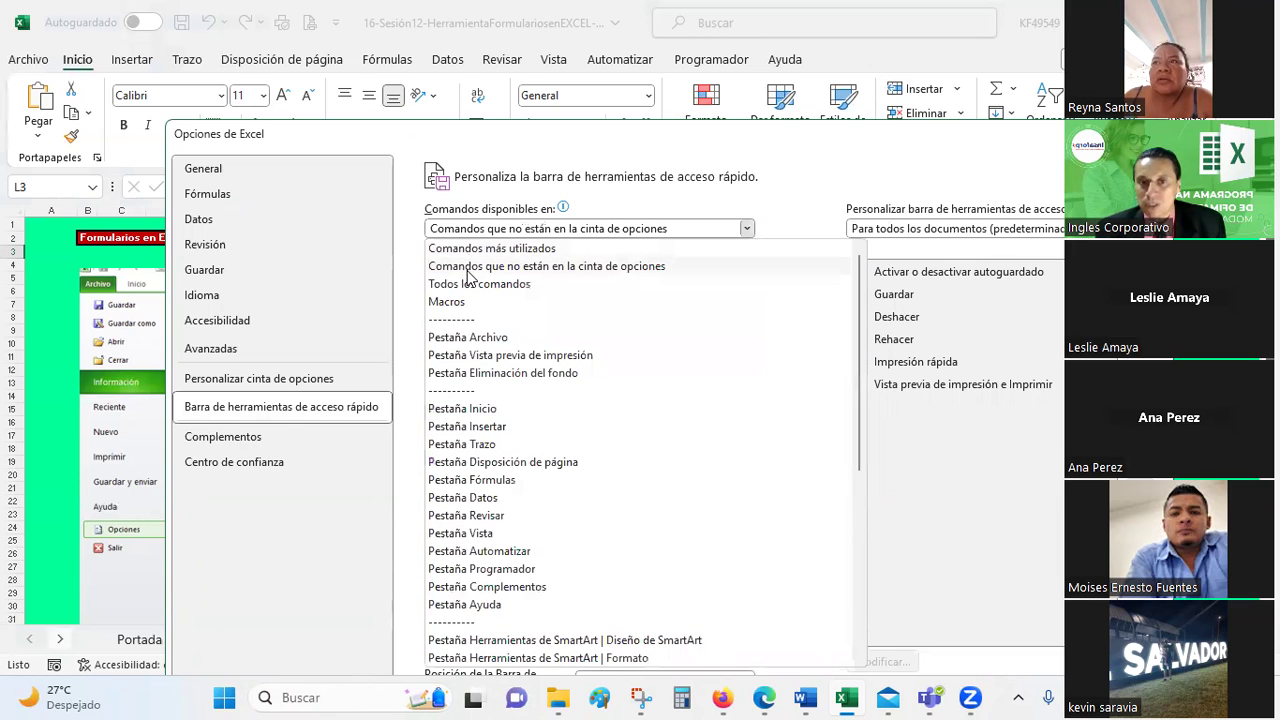
left_click(467, 268)
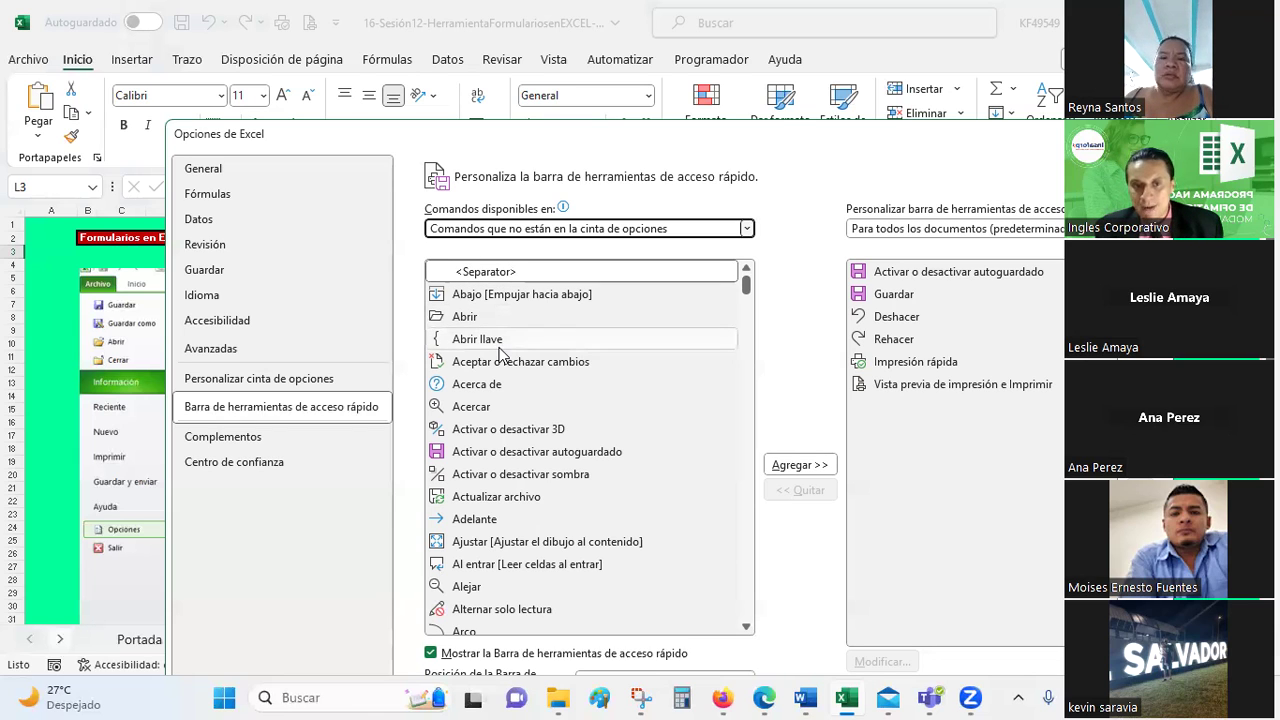
Scroll the command list and jump to the F entries near Filtro automático
scroll(500, 352, "down", 1)
scroll(500, 352, "down", 1)
scroll(500, 352, "down", 3)
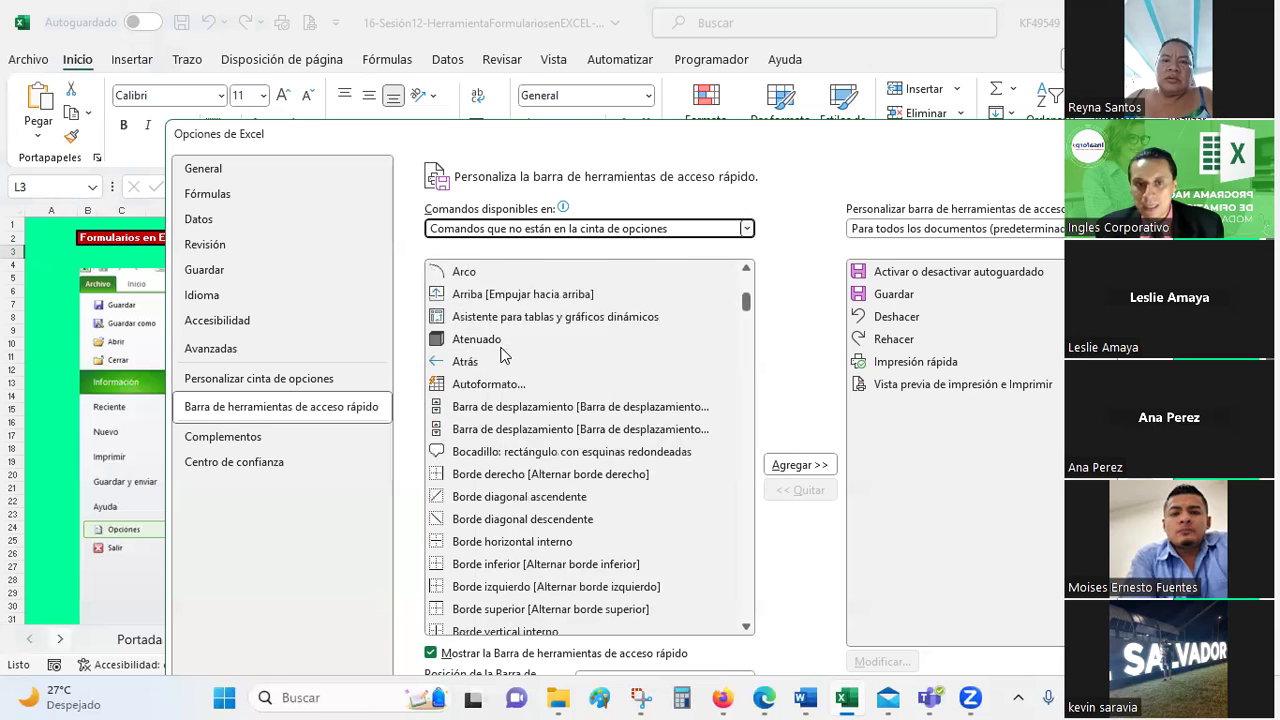
scroll(503, 355, "down", 1)
left_click(502, 348)
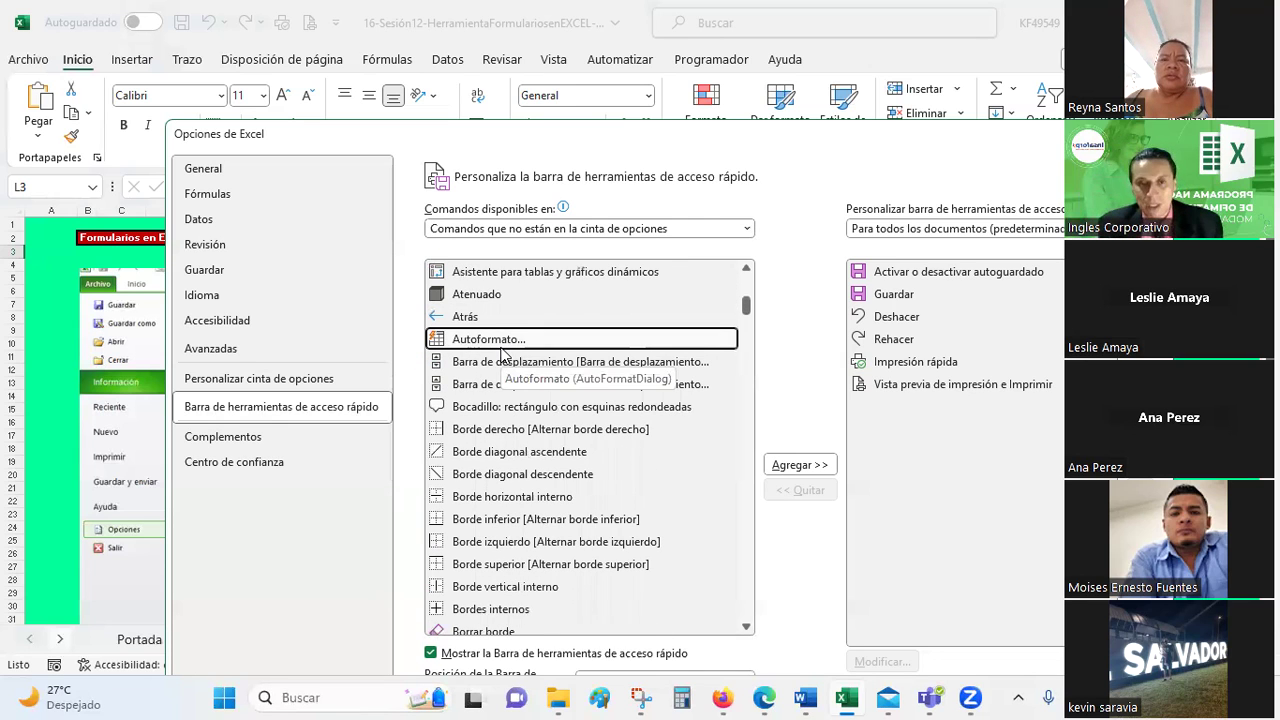
key("f")
left_click(523, 360)
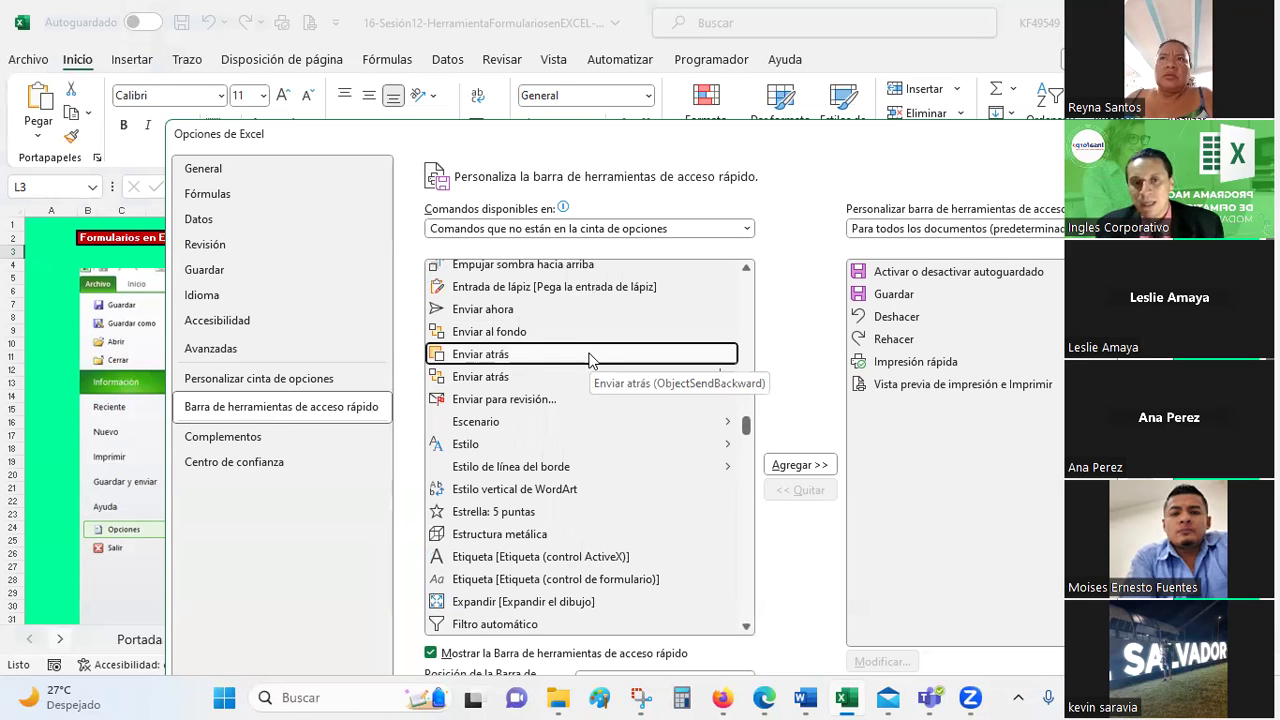
key("f")
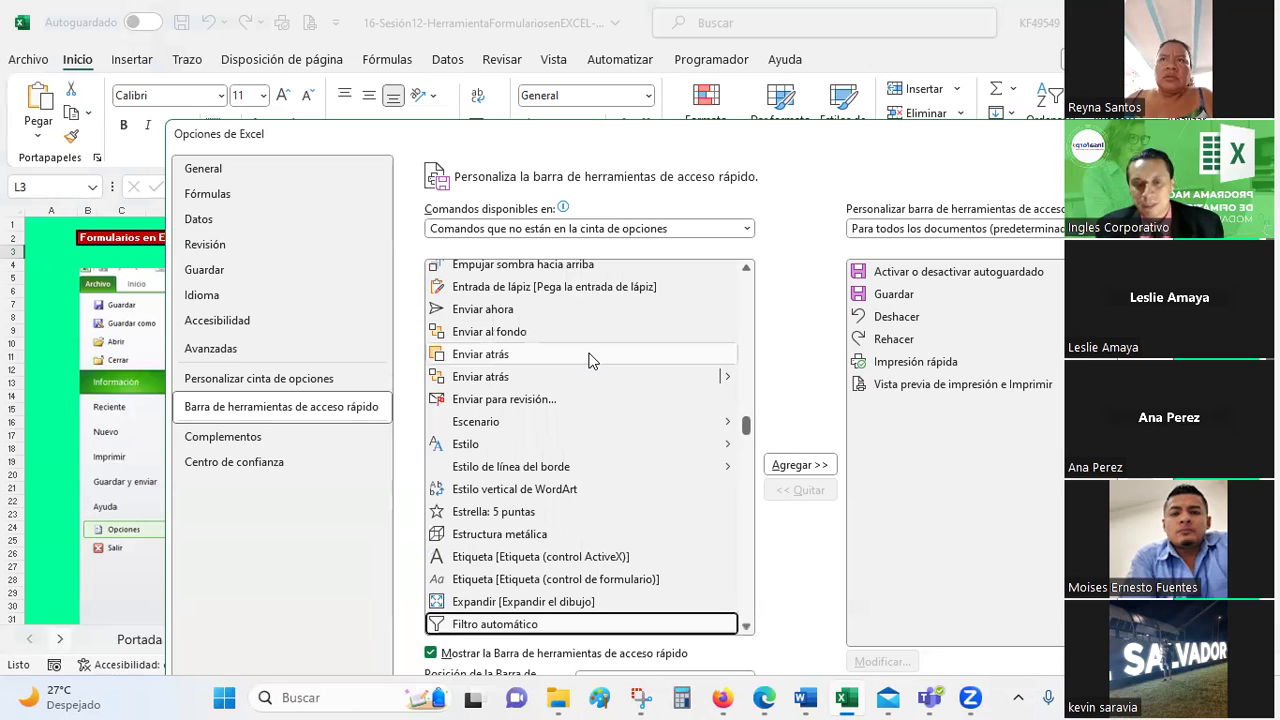
Add Formulario to the quick access toolbar and confirm with Aceptar
scroll(590, 360, "down", 2)
scroll(590, 360, "down", 1)
scroll(590, 360, "down", 1)
scroll(590, 360, "down", 1)
scroll(590, 360, "down", 1)
left_click(468, 468)
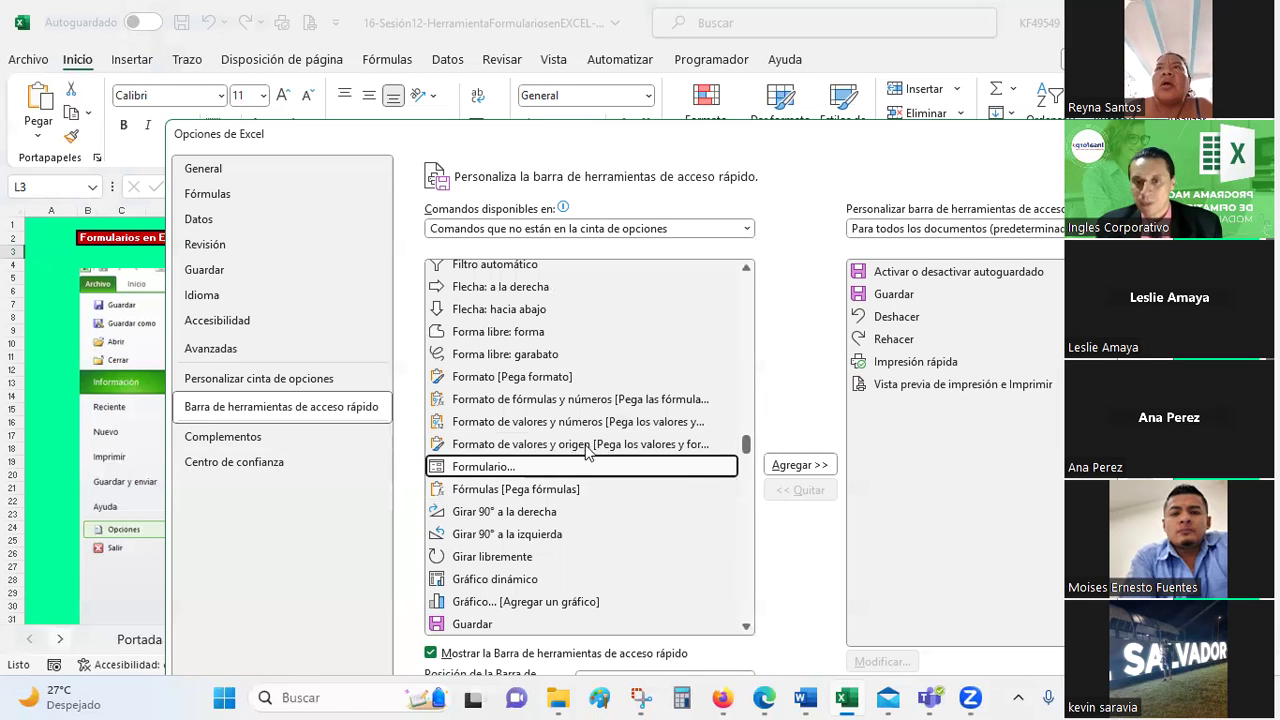
left_click(806, 467)
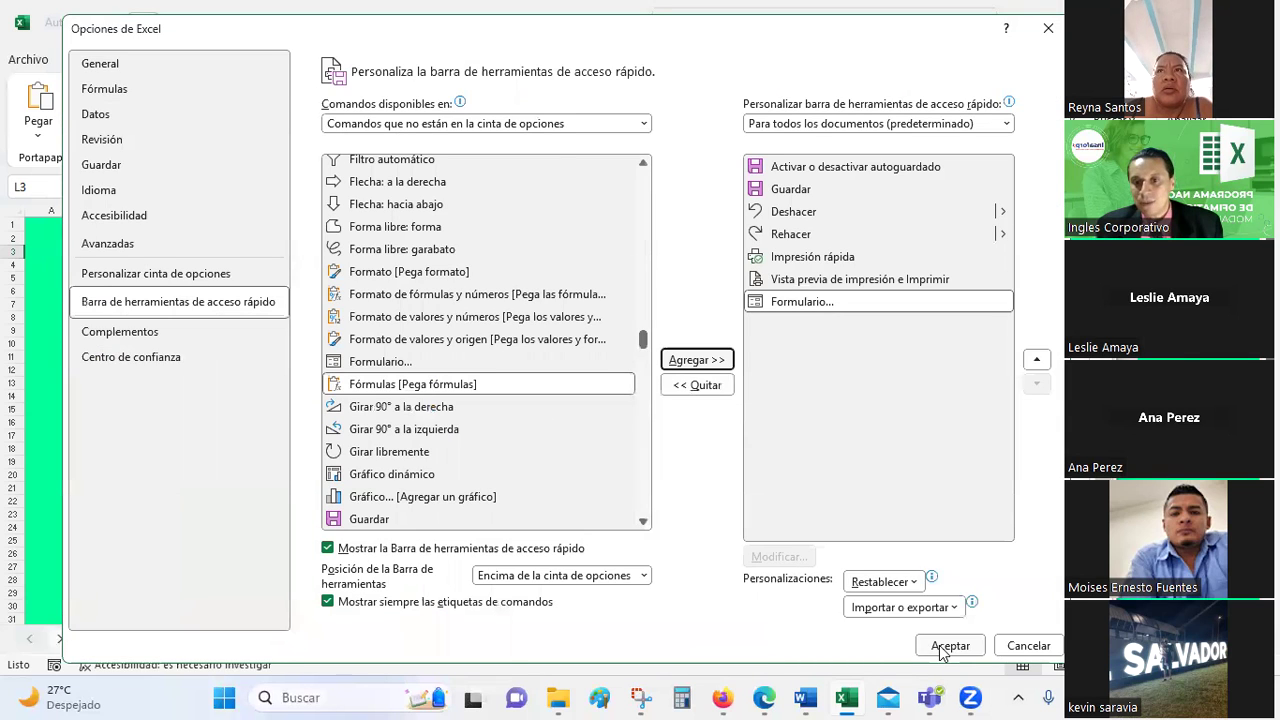
left_click(940, 652)
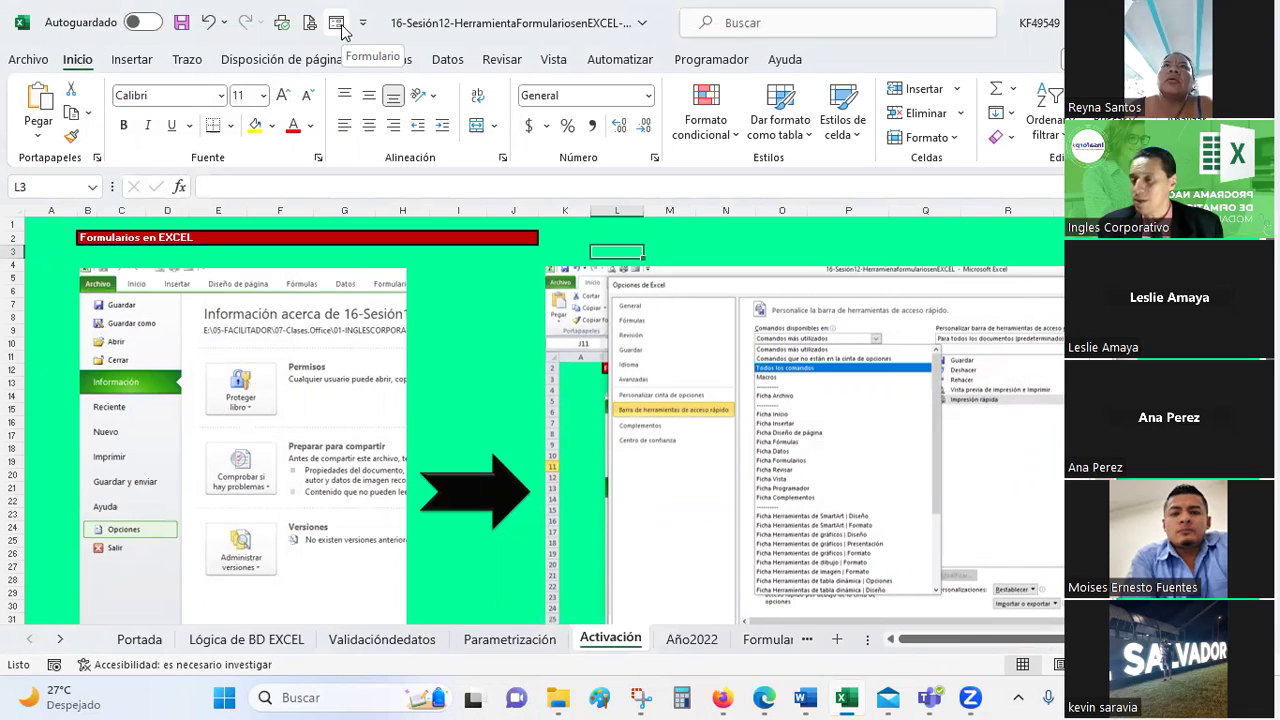
Reopen Excel Options on the quick access toolbar page and browse the available commands
left_click(28, 59)
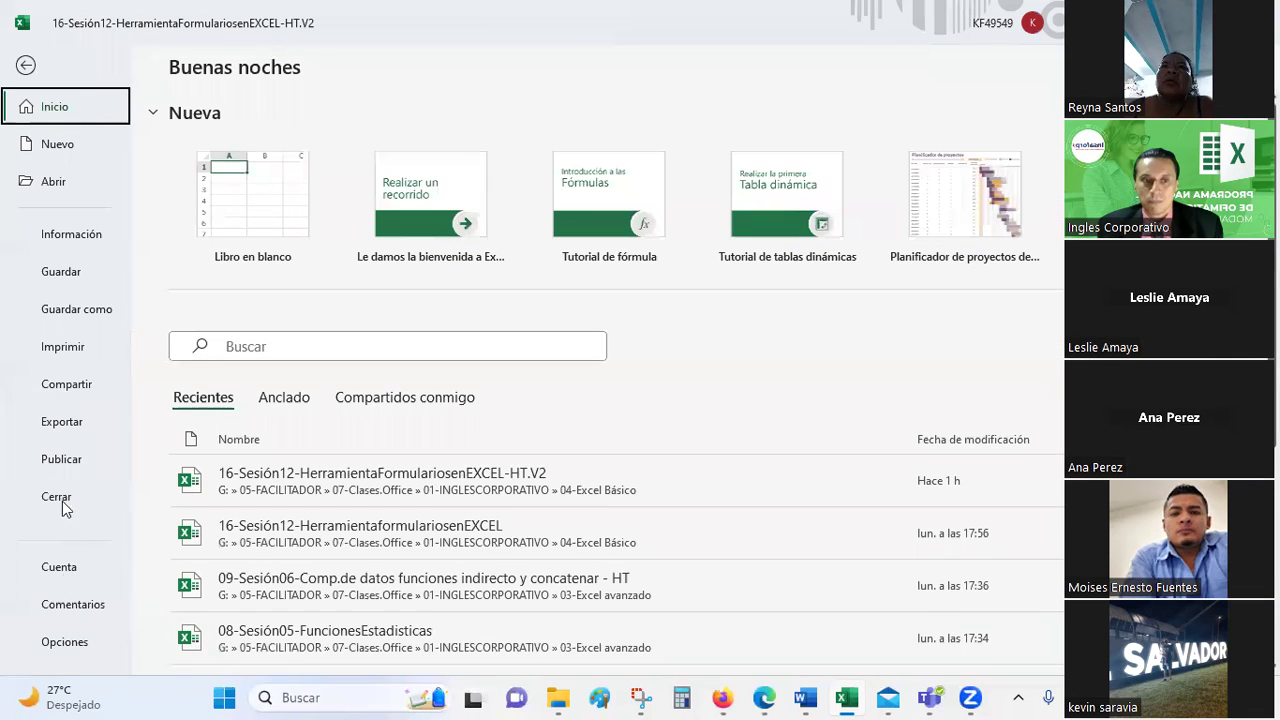
left_click(66, 648)
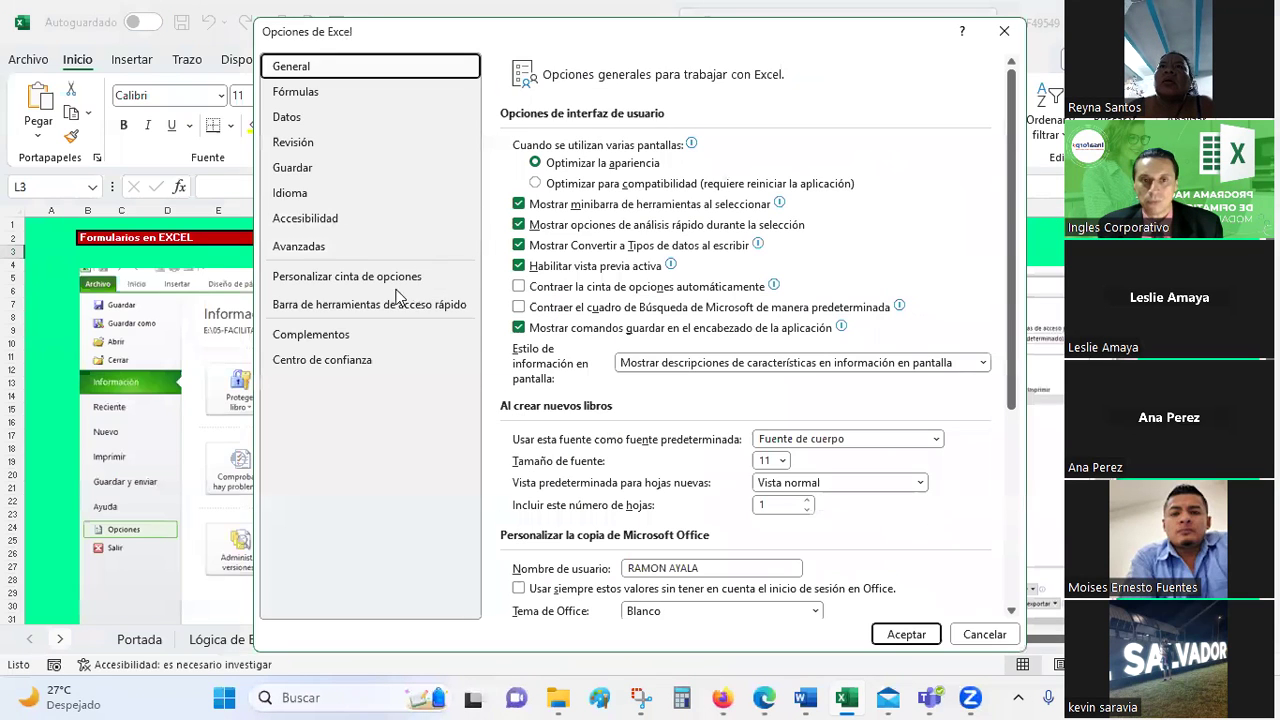
left_click(379, 305)
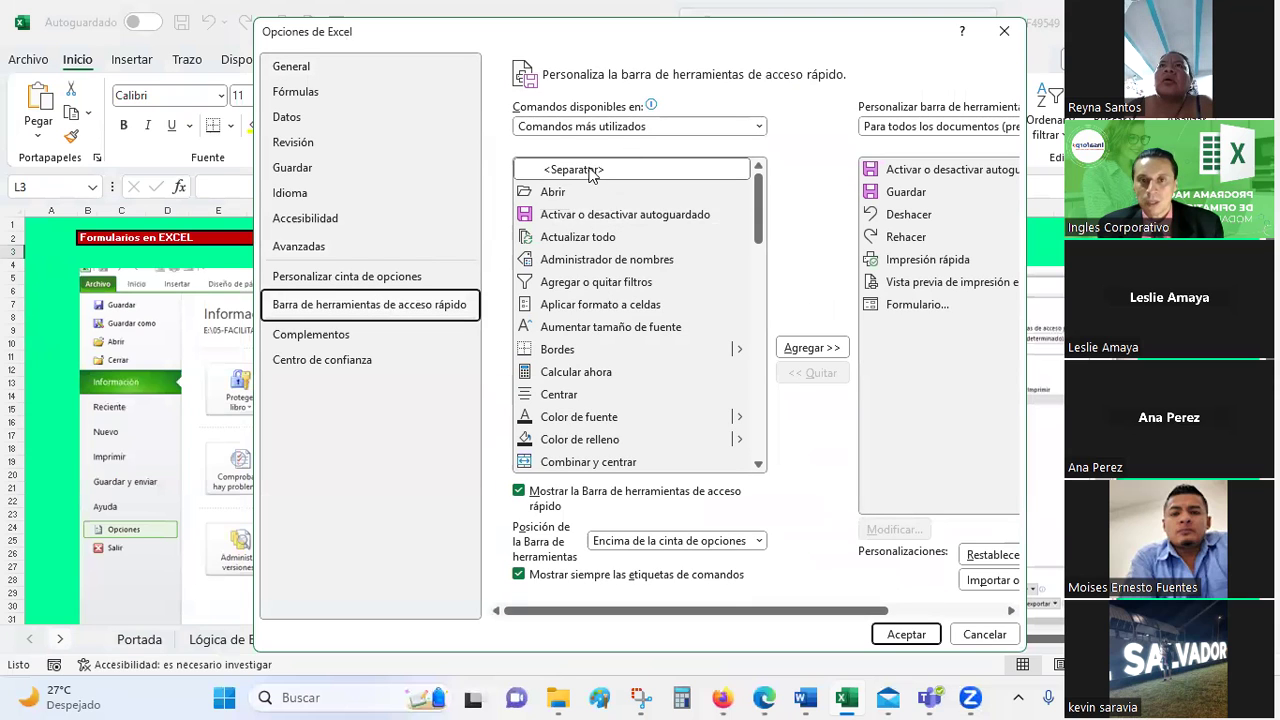
left_click(586, 371)
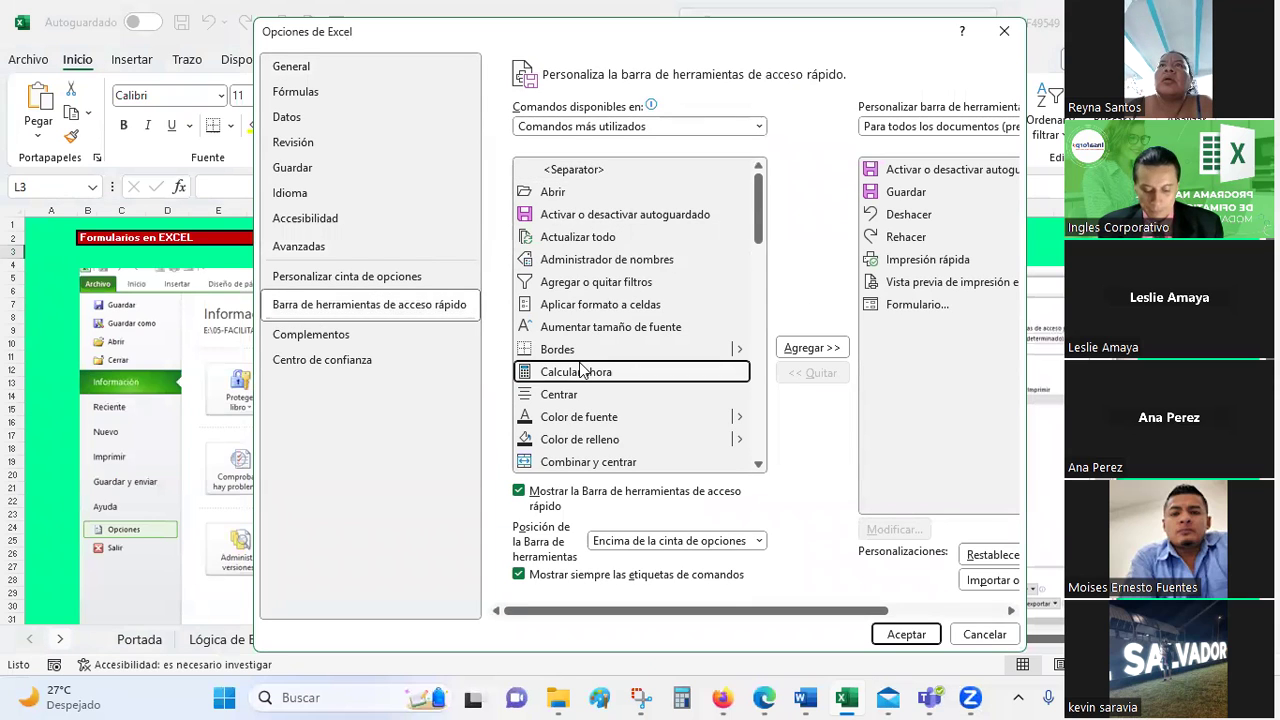
scroll(582, 370, "down", 4)
scroll(582, 370, "down", 2)
scroll(582, 370, "down", 2)
scroll(582, 370, "down", 2)
scroll(582, 370, "up", 3)
scroll(582, 370, "up", 1)
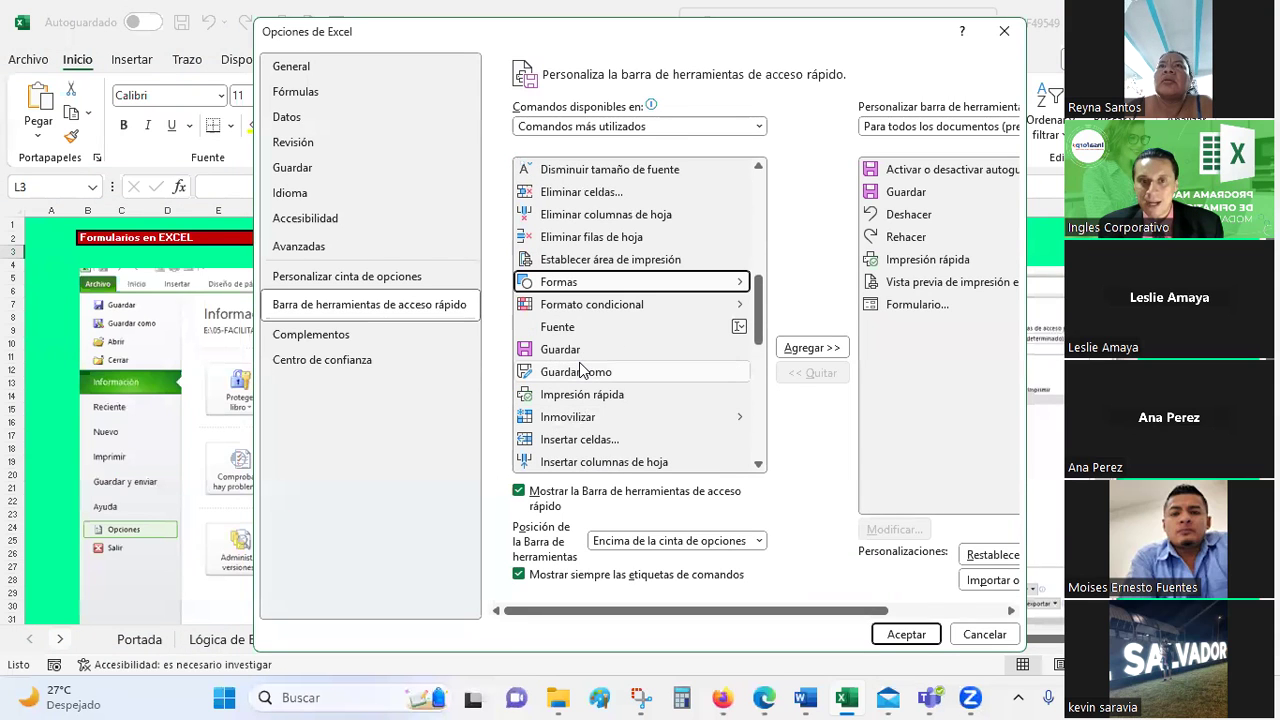
Switch the command source to 'Comandos que no están en la cinta de opciones'
left_click(575, 126)
left_click(565, 208)
key("Down")
left_click(561, 289)
key("f")
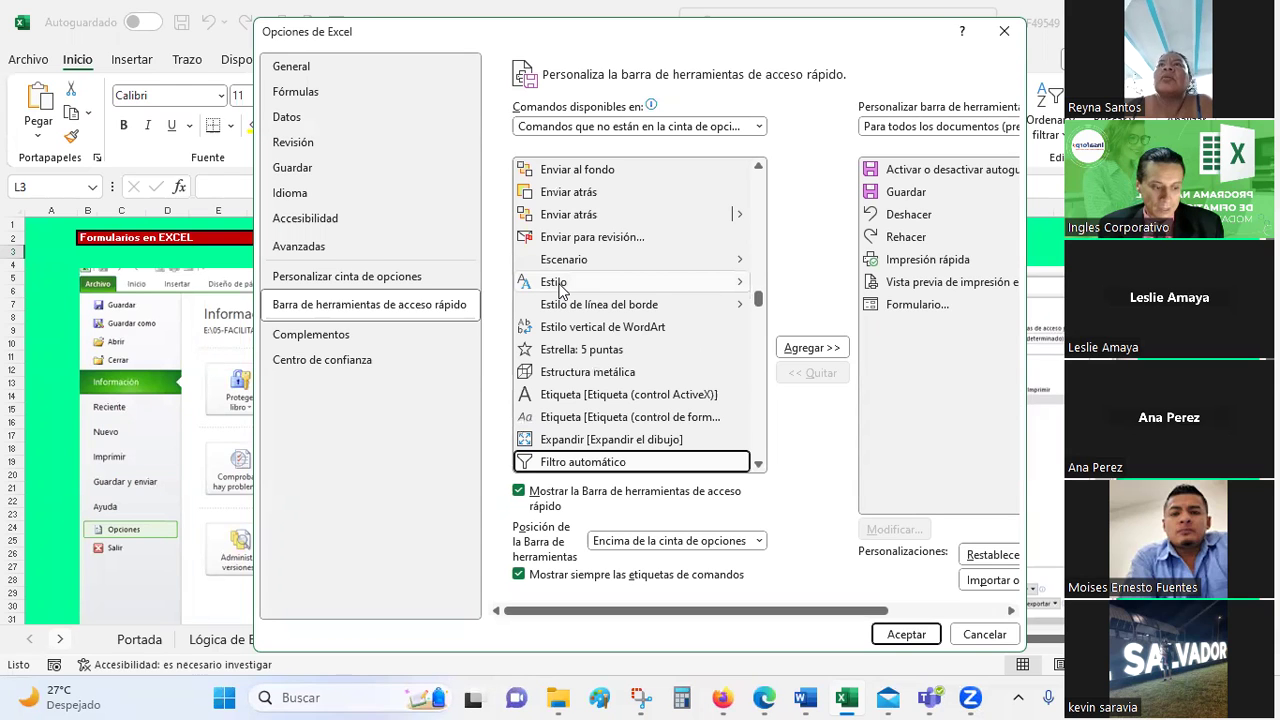
Locate and select Formulario in the command list, then close the Options dialog
scroll(560, 290, "down", 1)
scroll(560, 290, "down", 3)
scroll(560, 300, "down", 1)
left_click(562, 307)
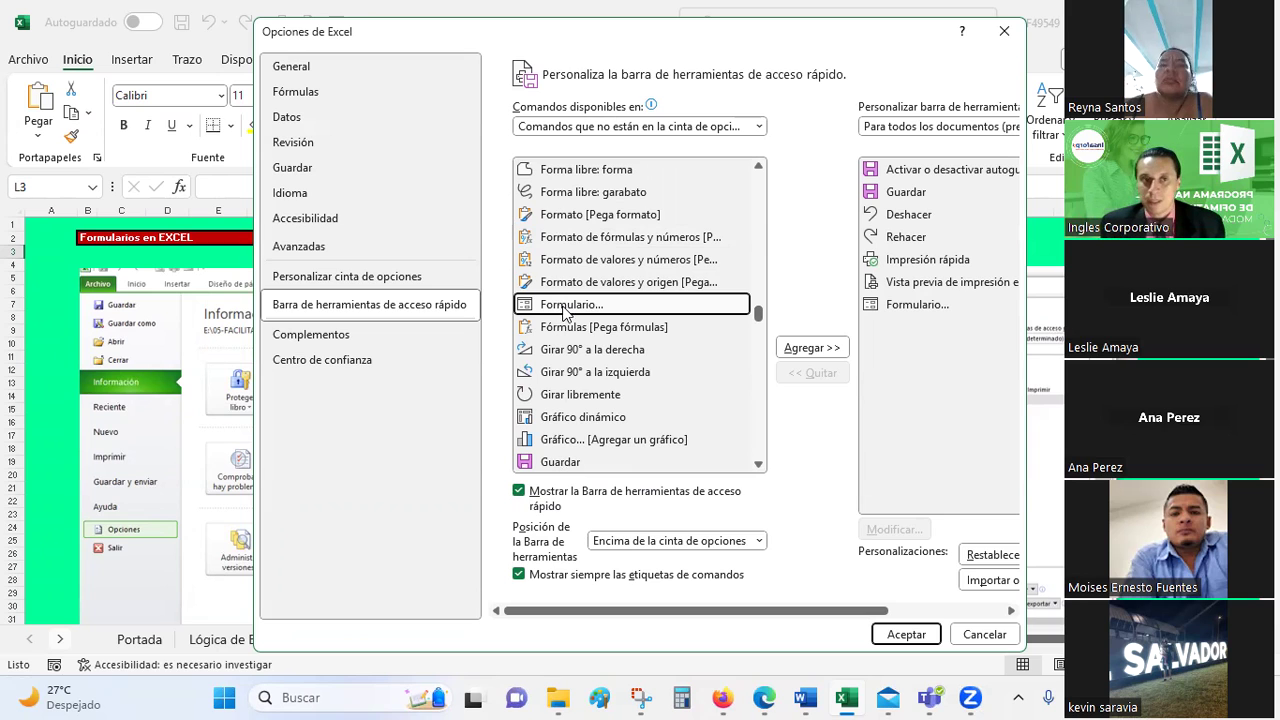
left_click_drag(420, 33, 418, 122)
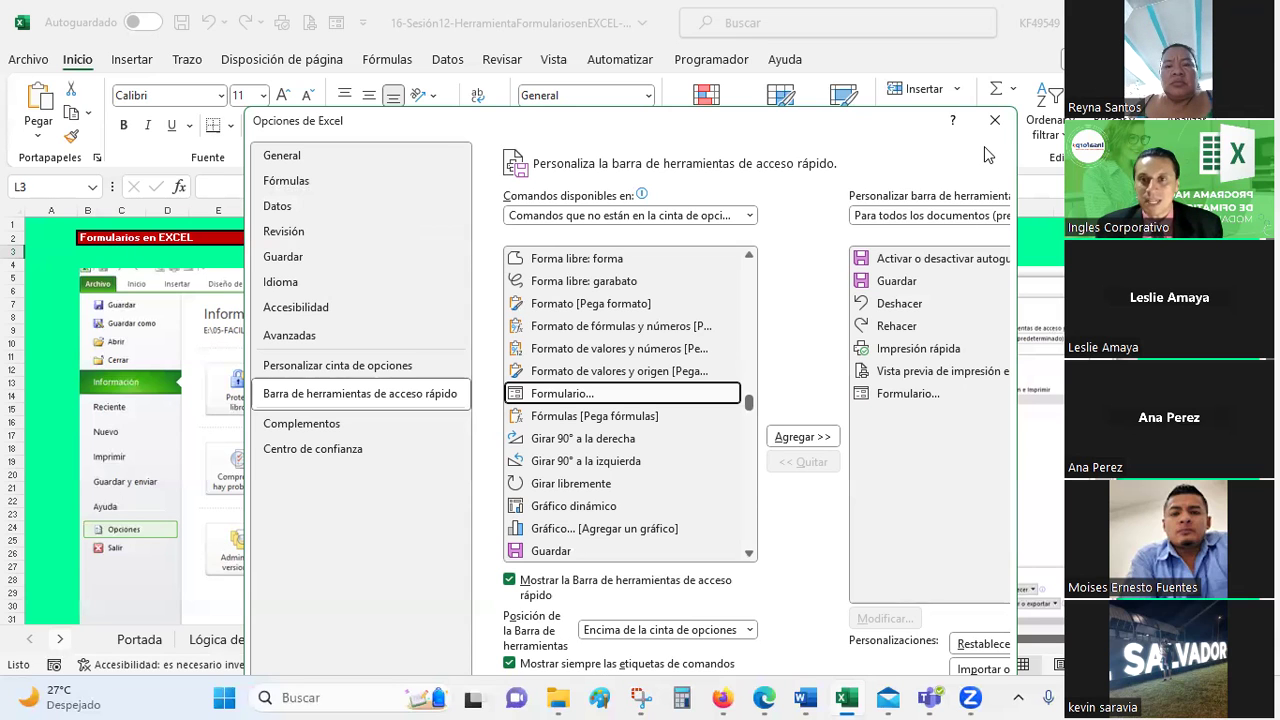
left_click(994, 121)
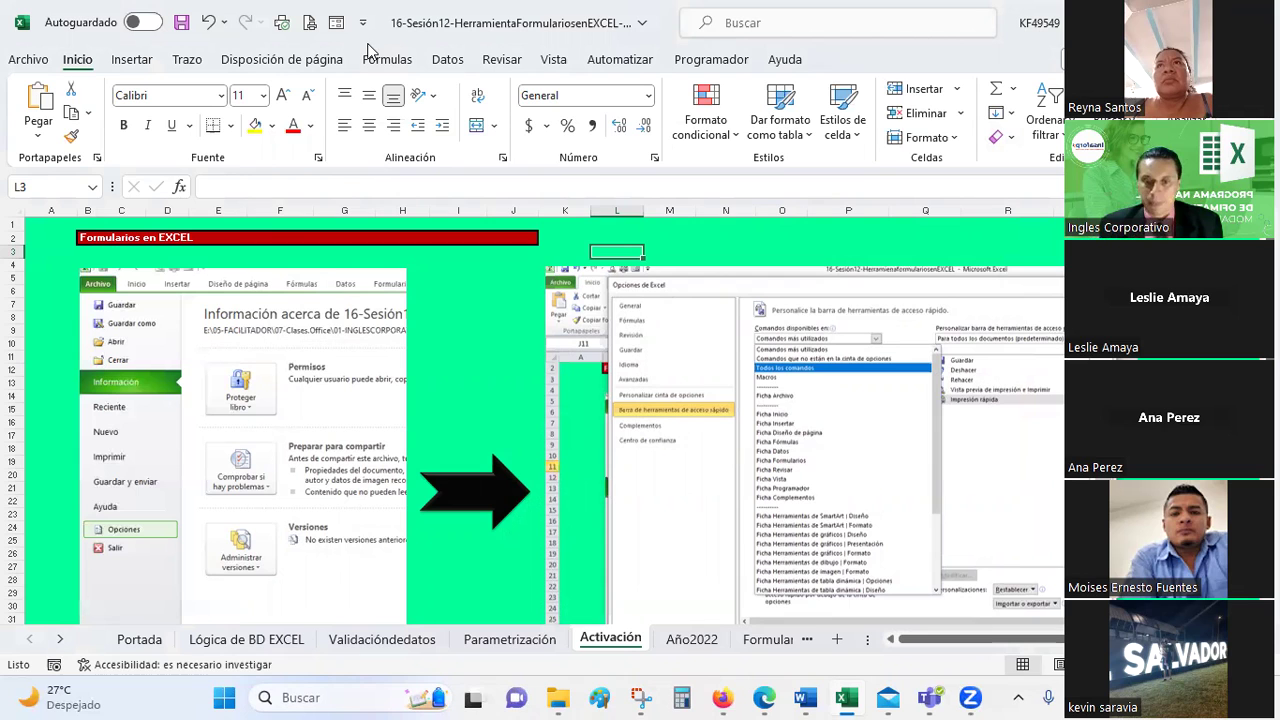
left_click(695, 648)
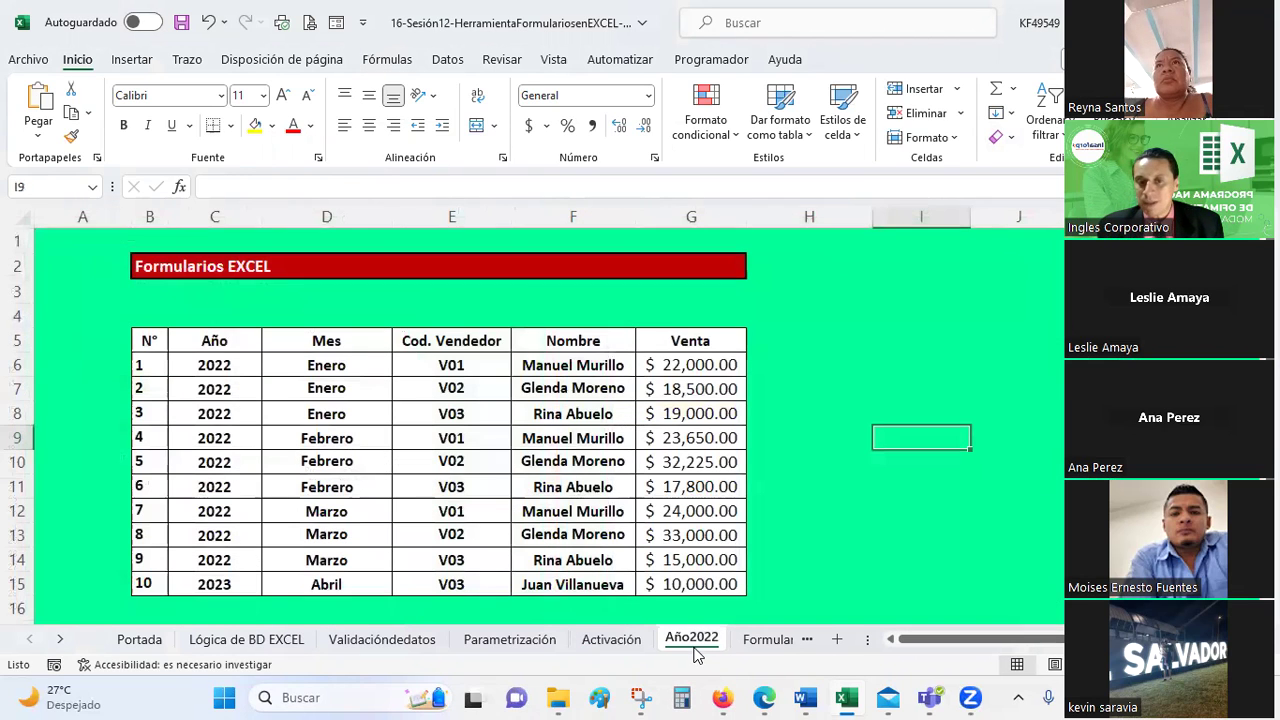
left_click(831, 384)
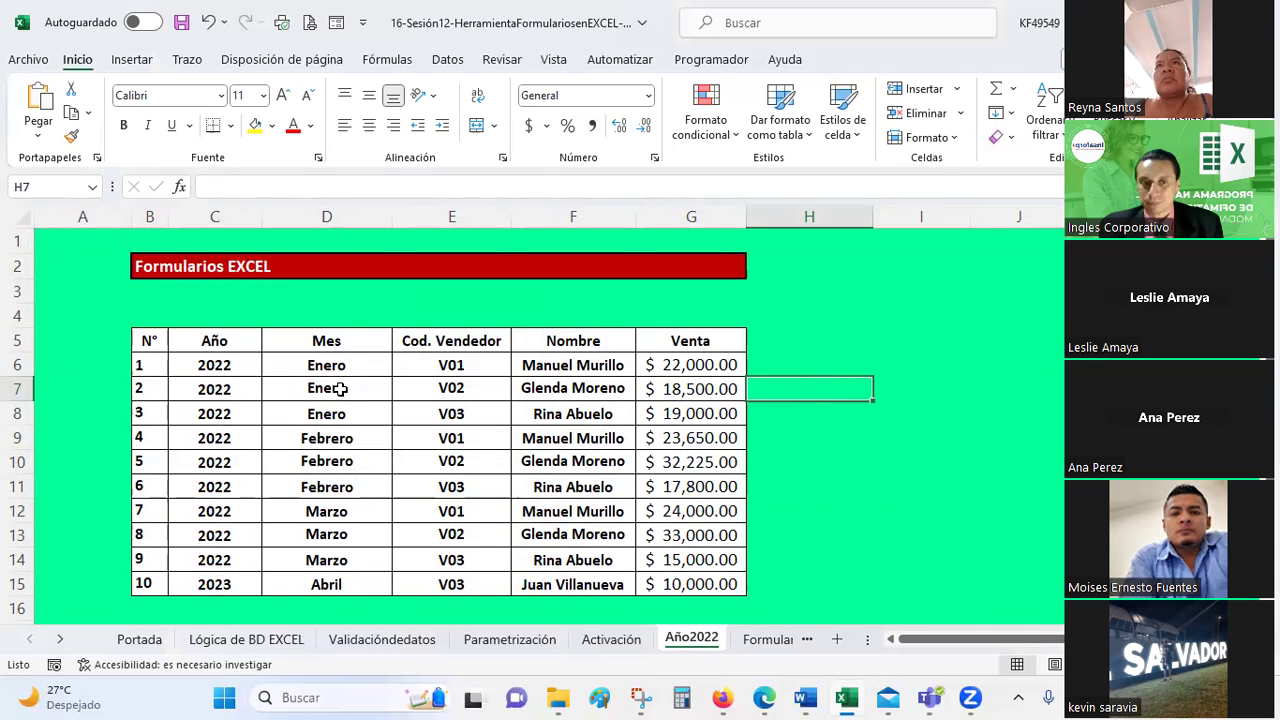
scroll(330, 387, "down", 1)
scroll(326, 385, "up", 1)
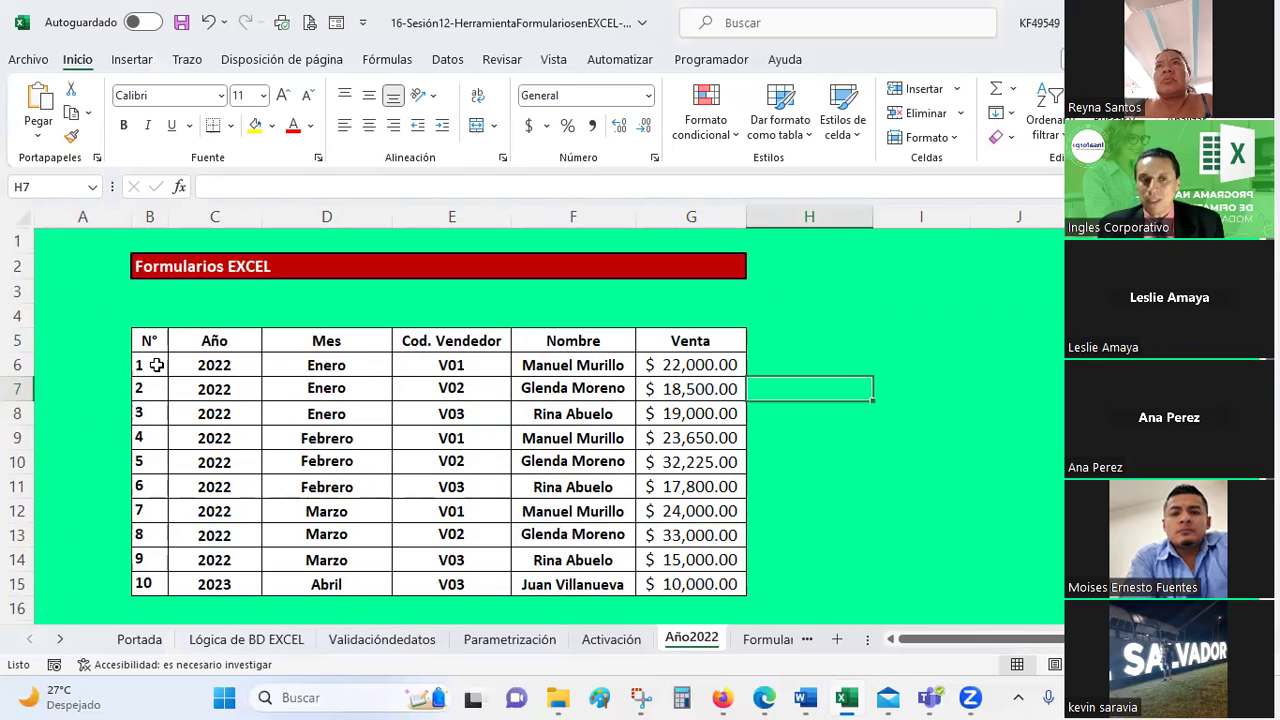
left_click_drag(157, 365, 145, 584)
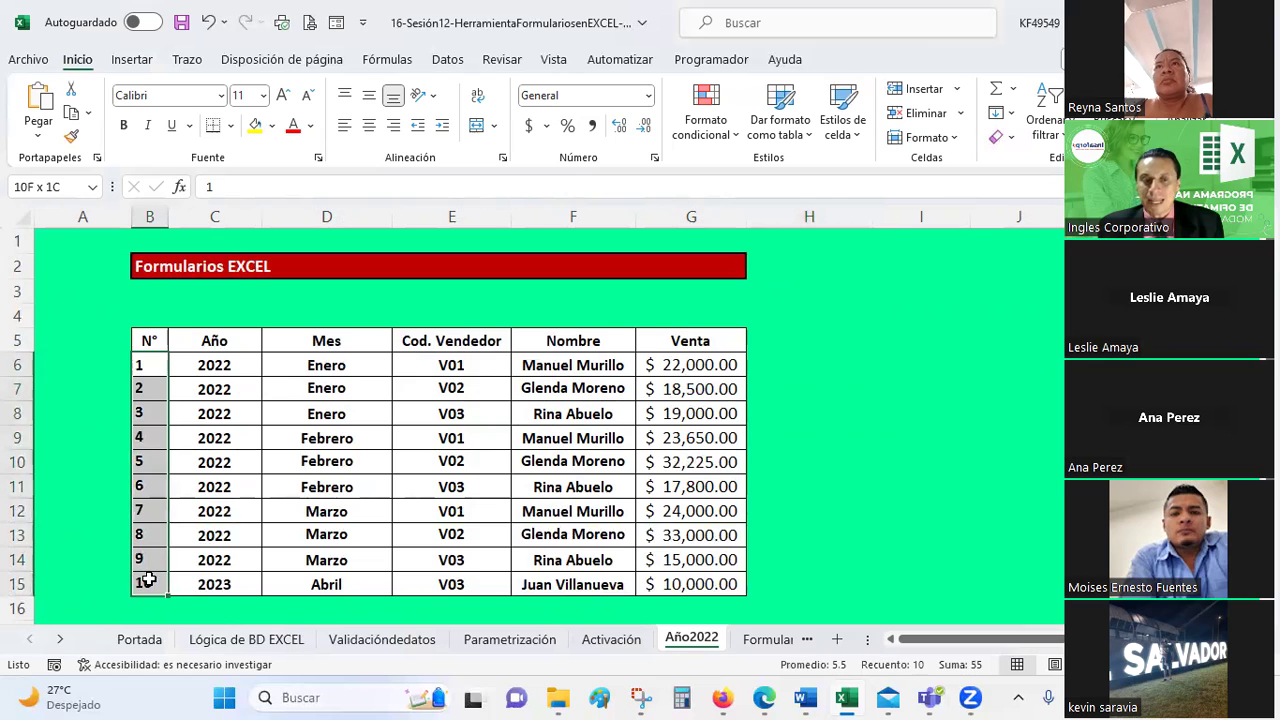
left_click(370, 126)
left_click(150, 382)
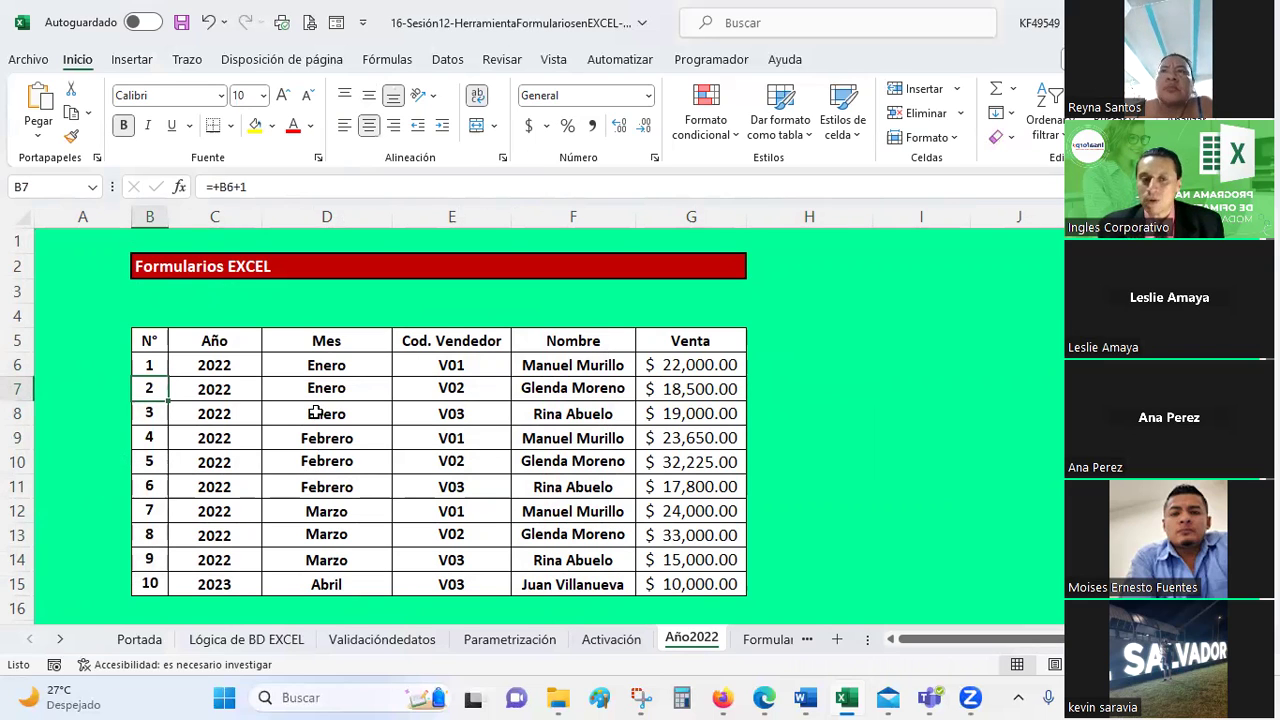
left_click(201, 367)
left_click(355, 364)
left_click(478, 364)
left_click(605, 363)
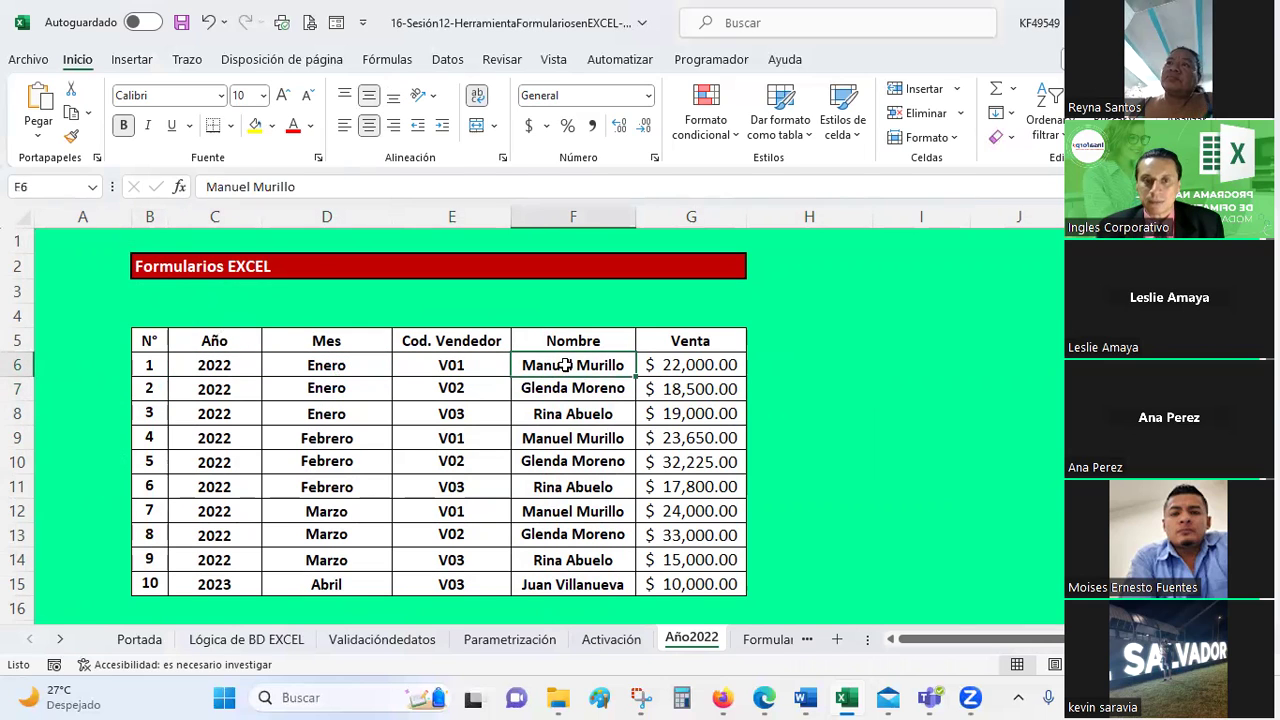
left_click(732, 363)
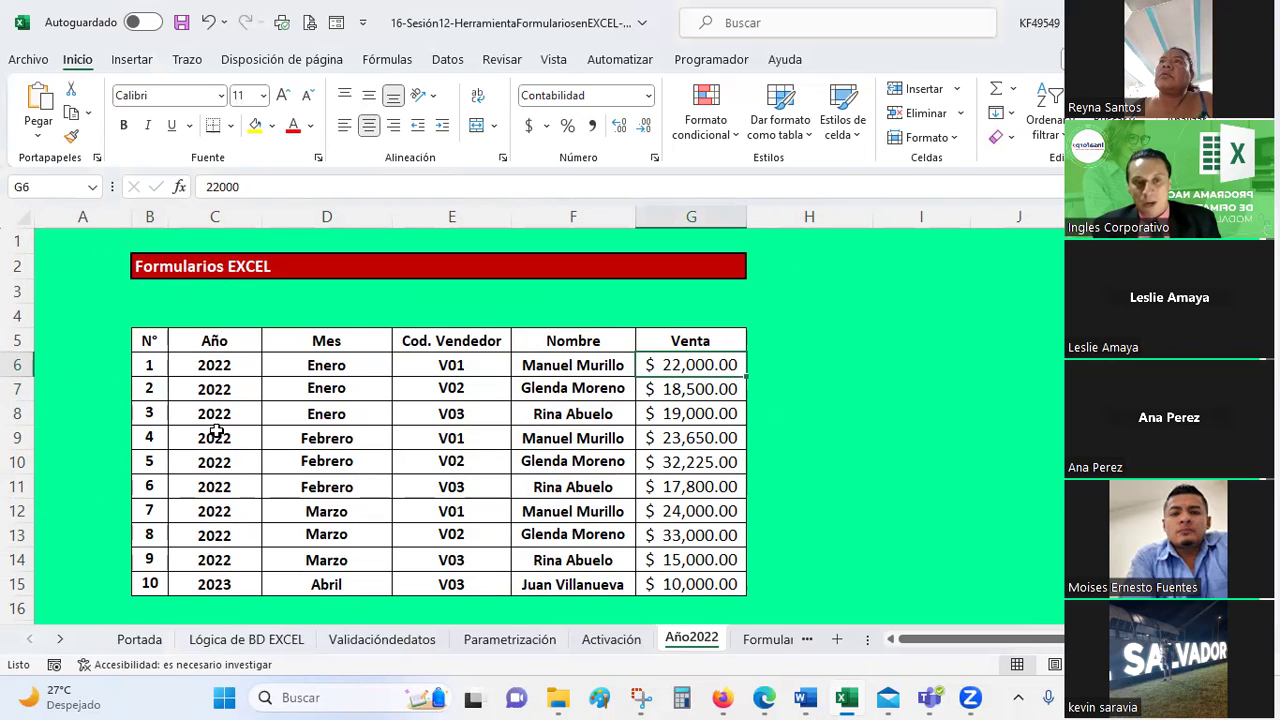
left_click(149, 364)
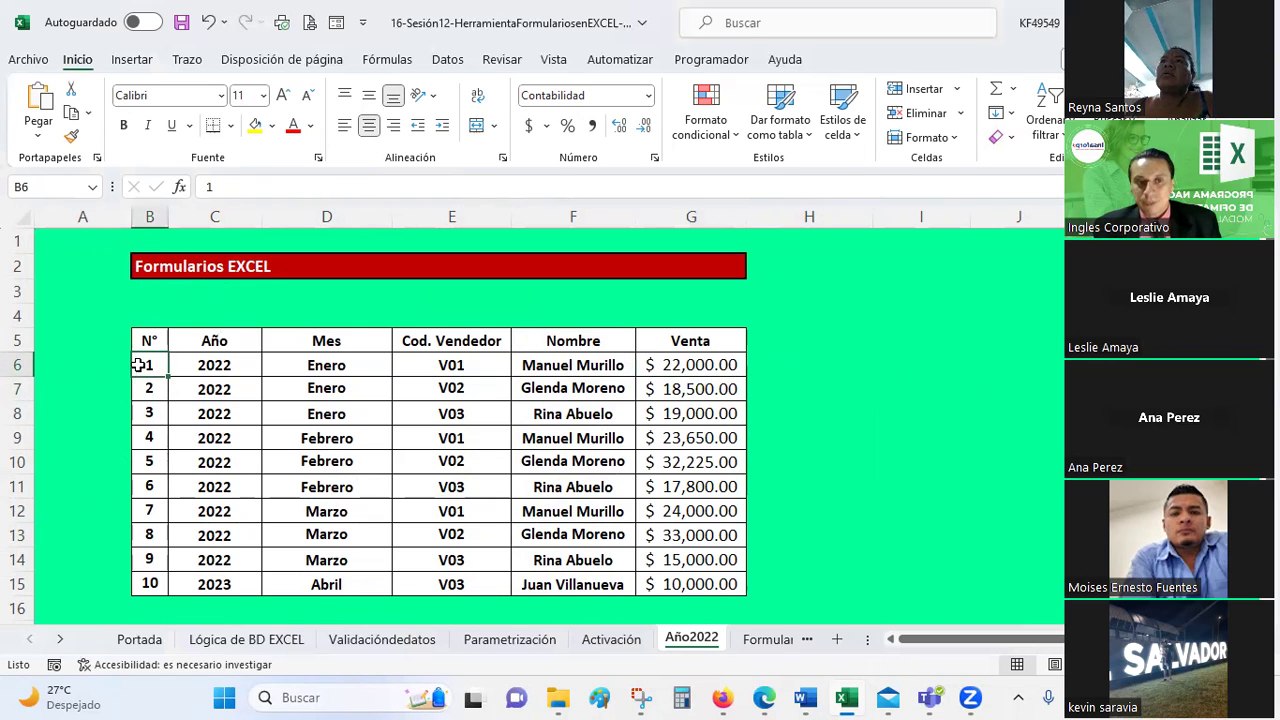
left_click(214, 388)
left_click(326, 388)
left_click(451, 388)
left_click(580, 344)
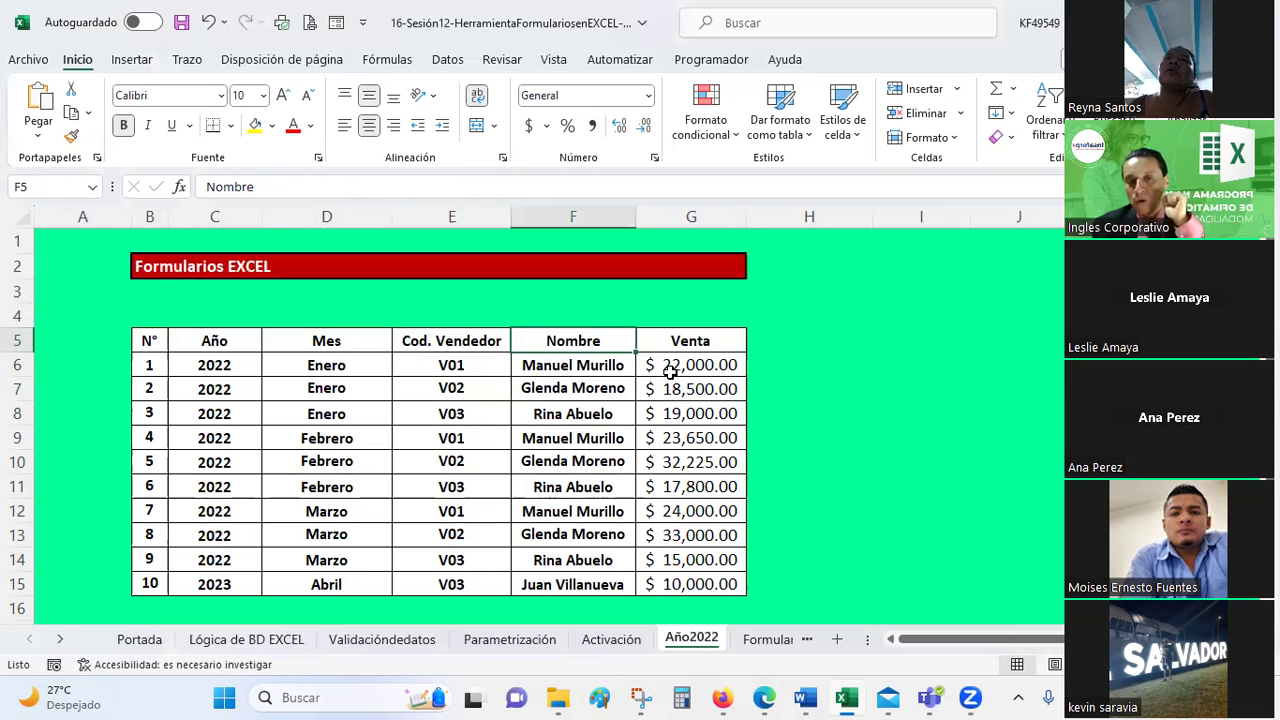
left_click(669, 371)
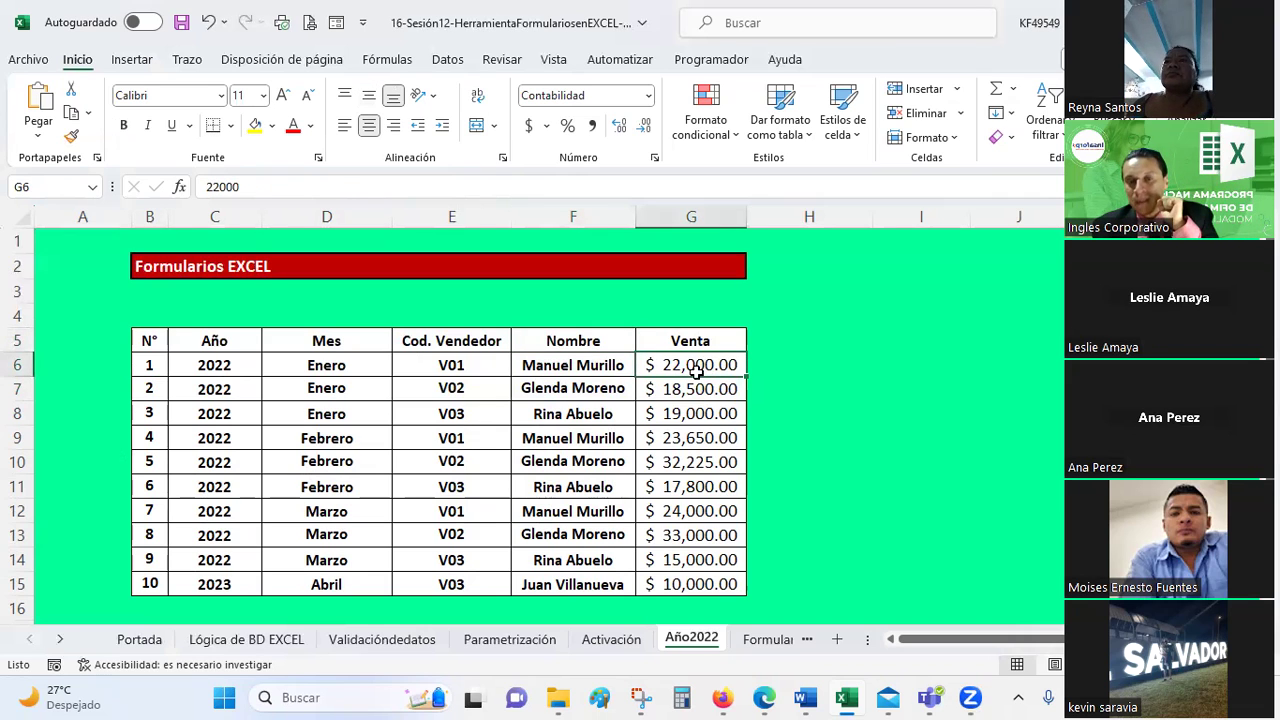
left_click(545, 366)
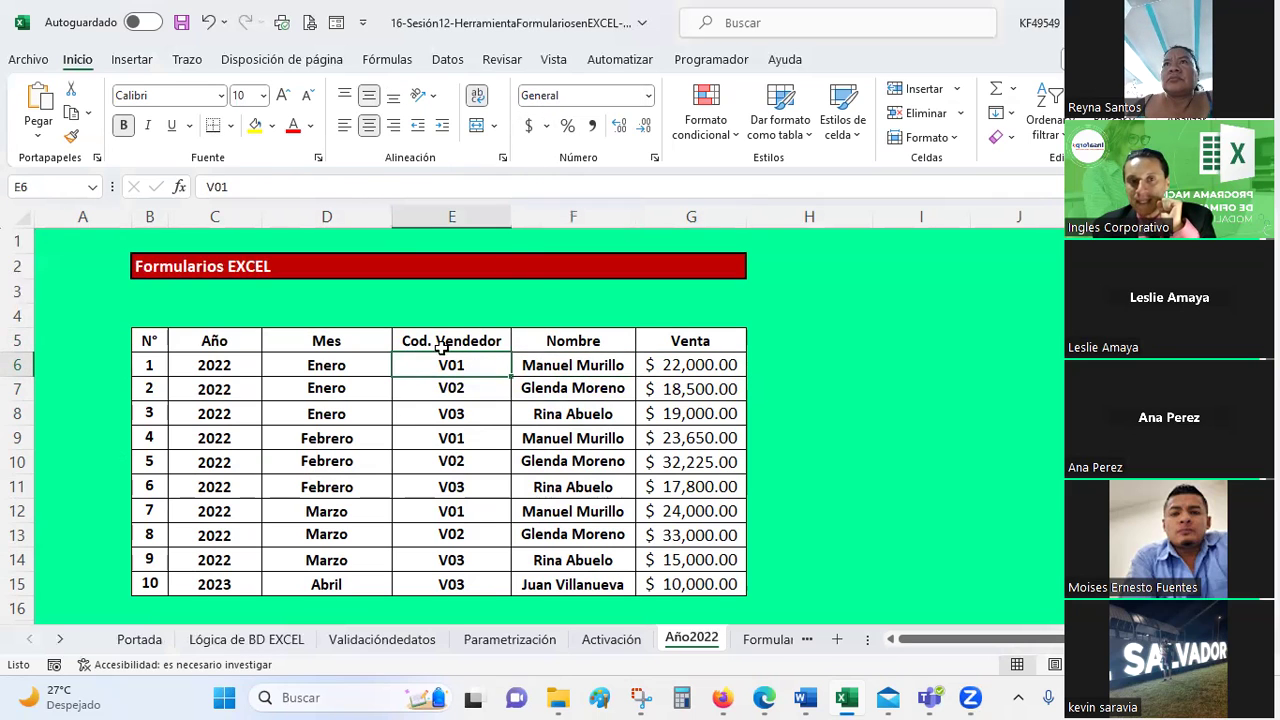
left_click(357, 371)
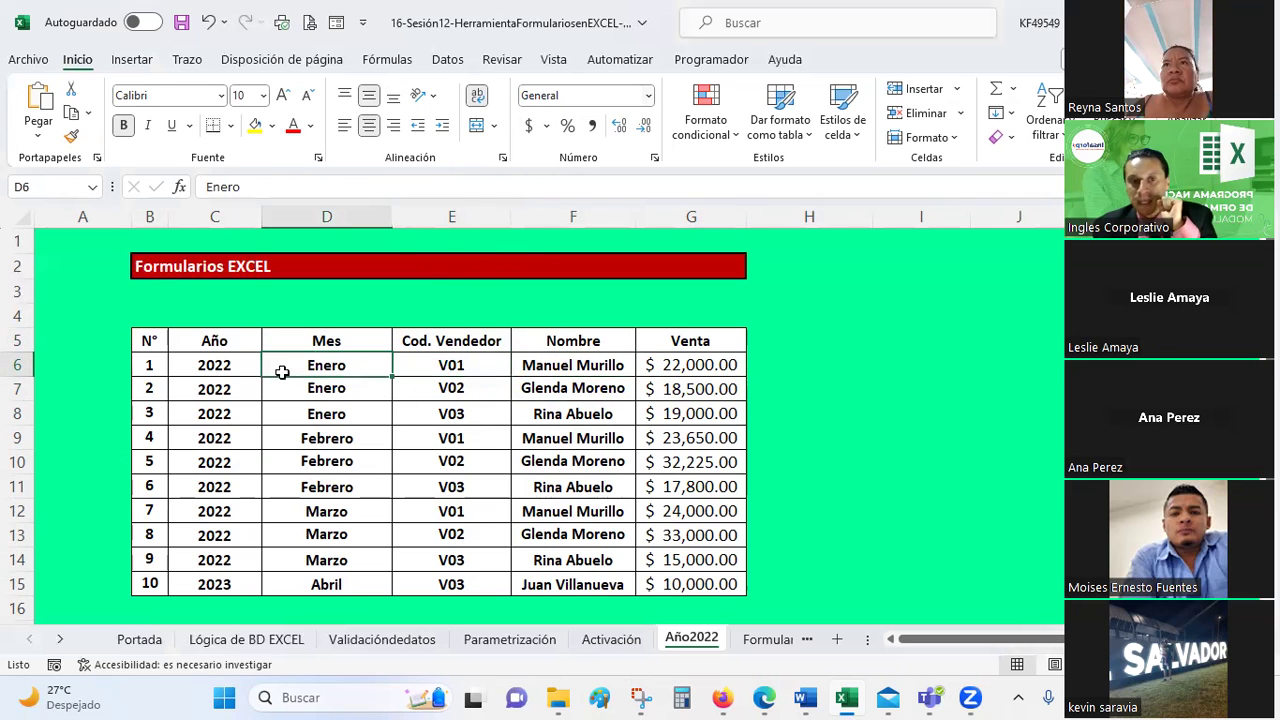
left_click(231, 368)
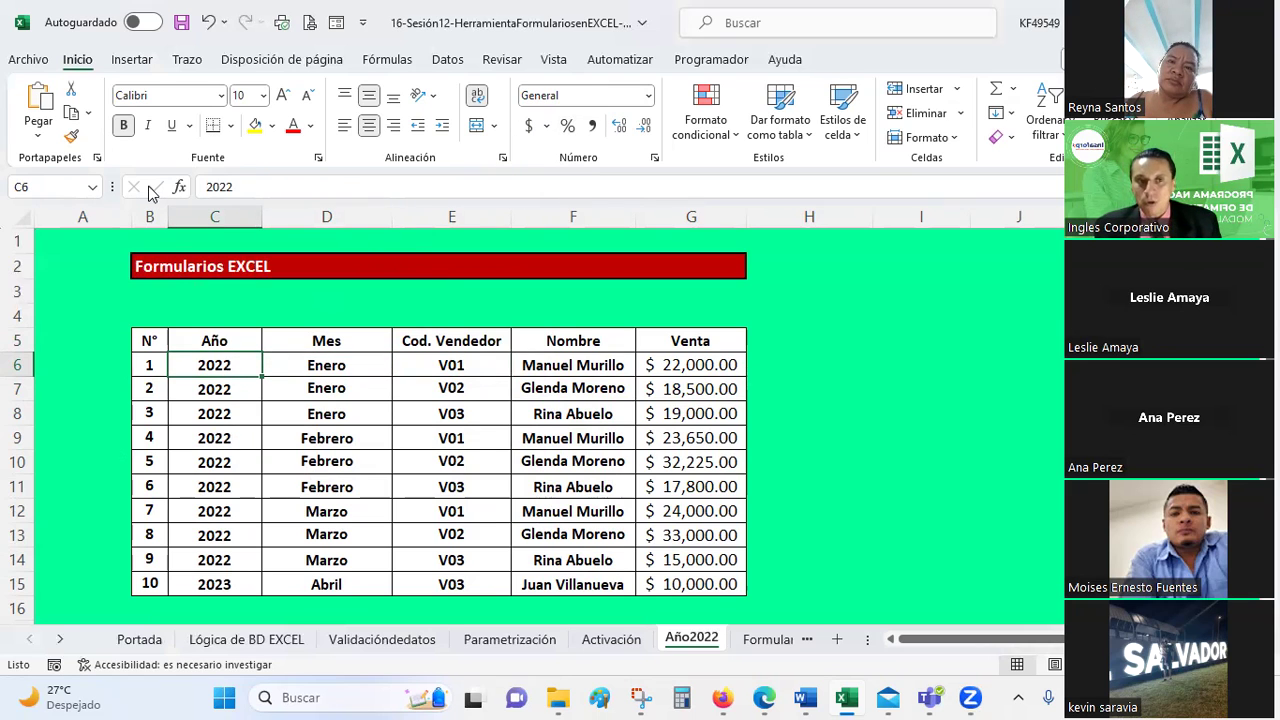
left_click(153, 388)
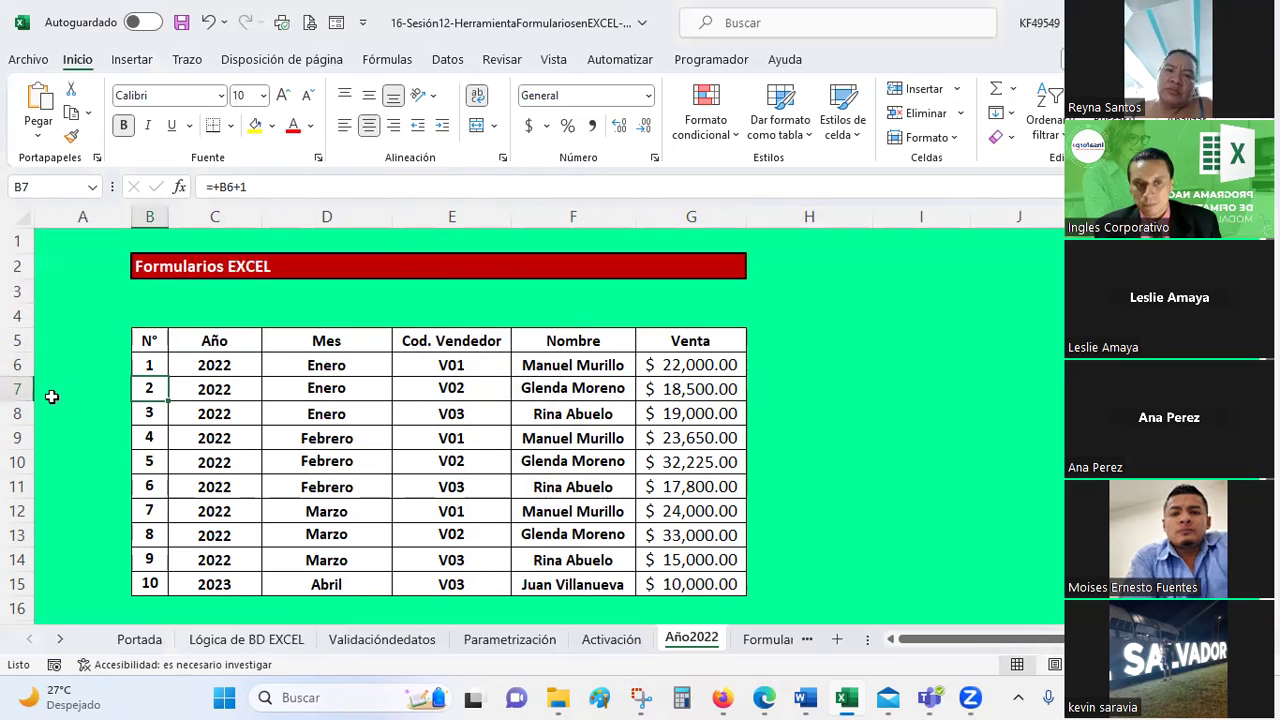
left_click_drag(150, 338, 240, 341)
left_click_drag(358, 359, 680, 580)
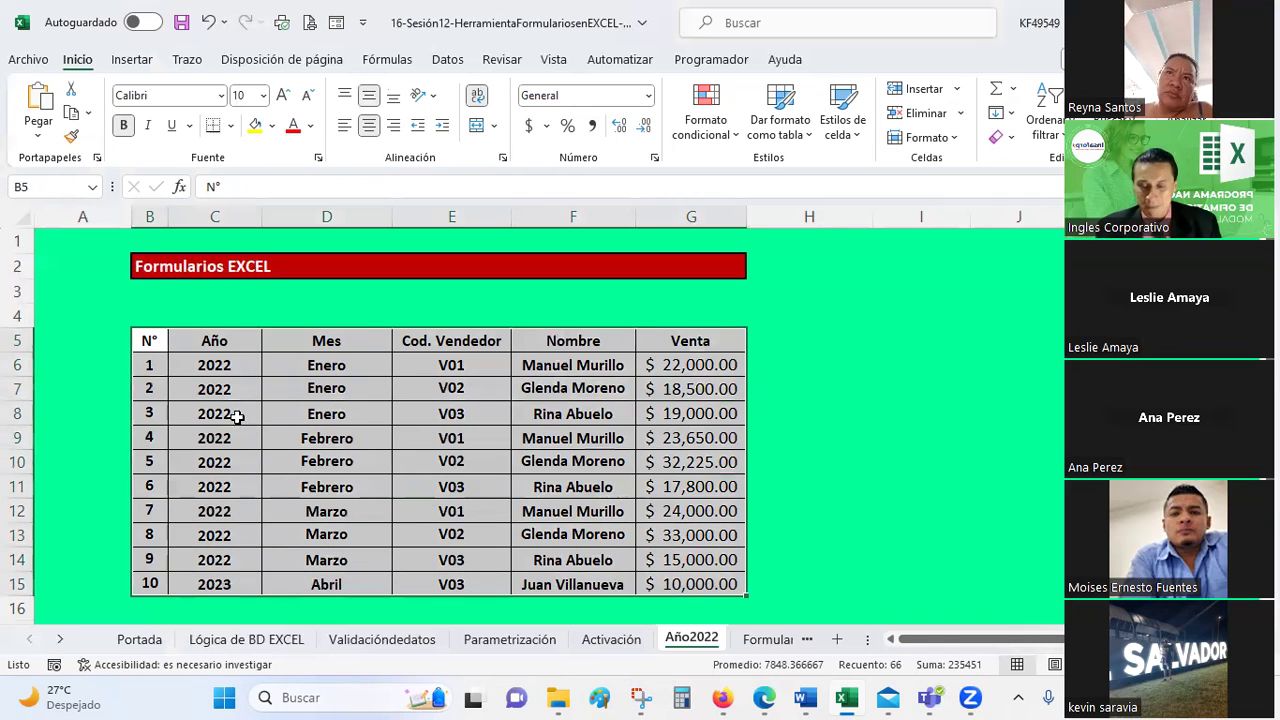
left_click(149, 380)
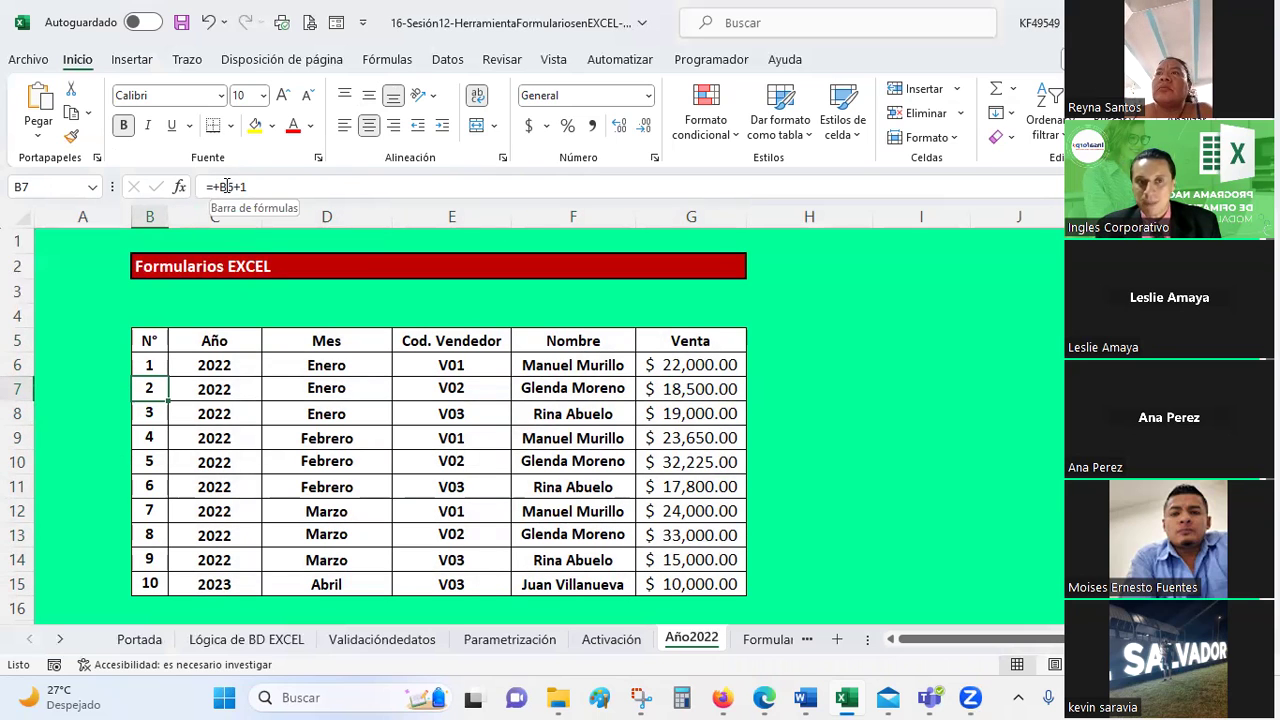
left_click(150, 418)
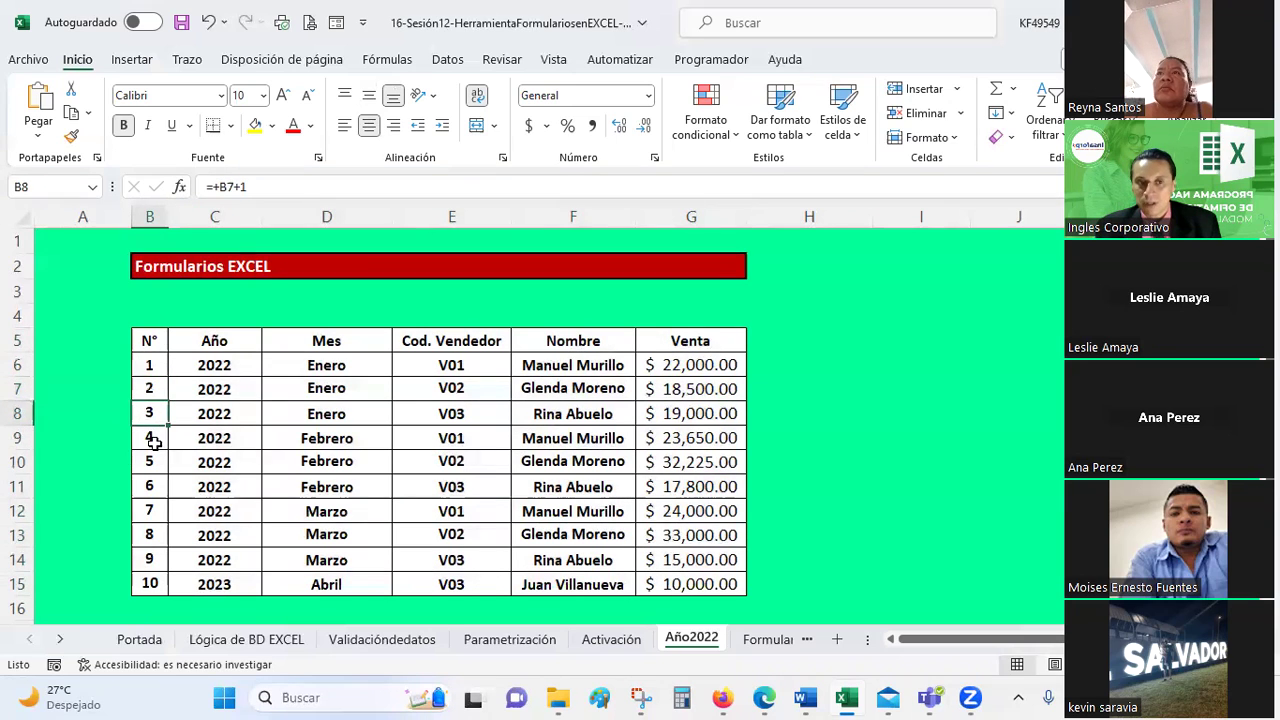
left_click(152, 440)
left_click(150, 463)
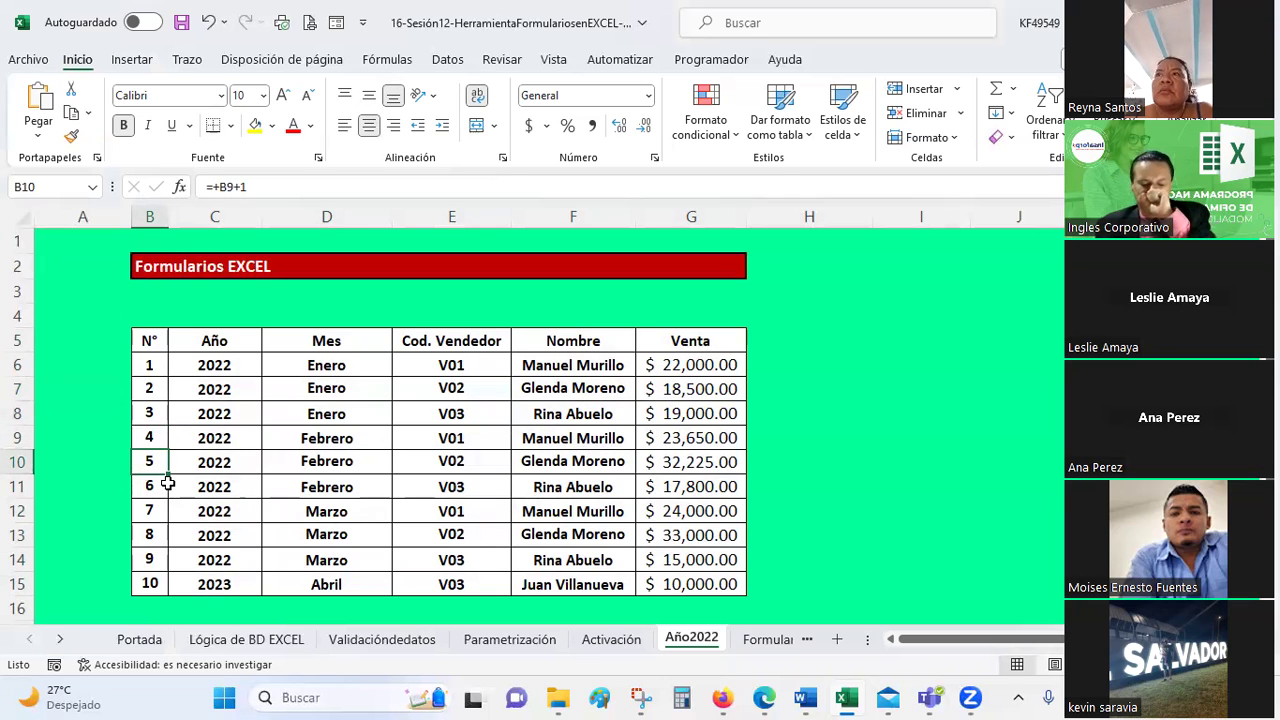
left_click(157, 487)
left_click(150, 511)
left_click(150, 535)
left_click(150, 560)
left_click(150, 584)
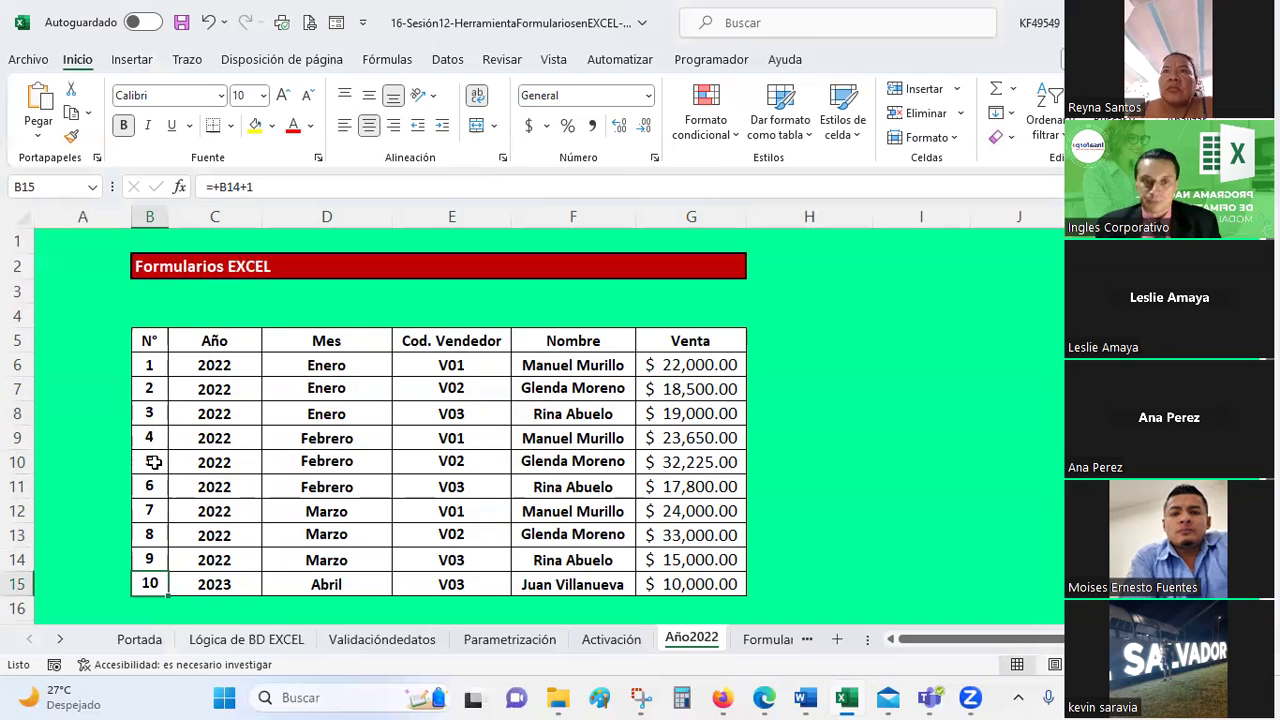
left_click(185, 382)
left_click(334, 392)
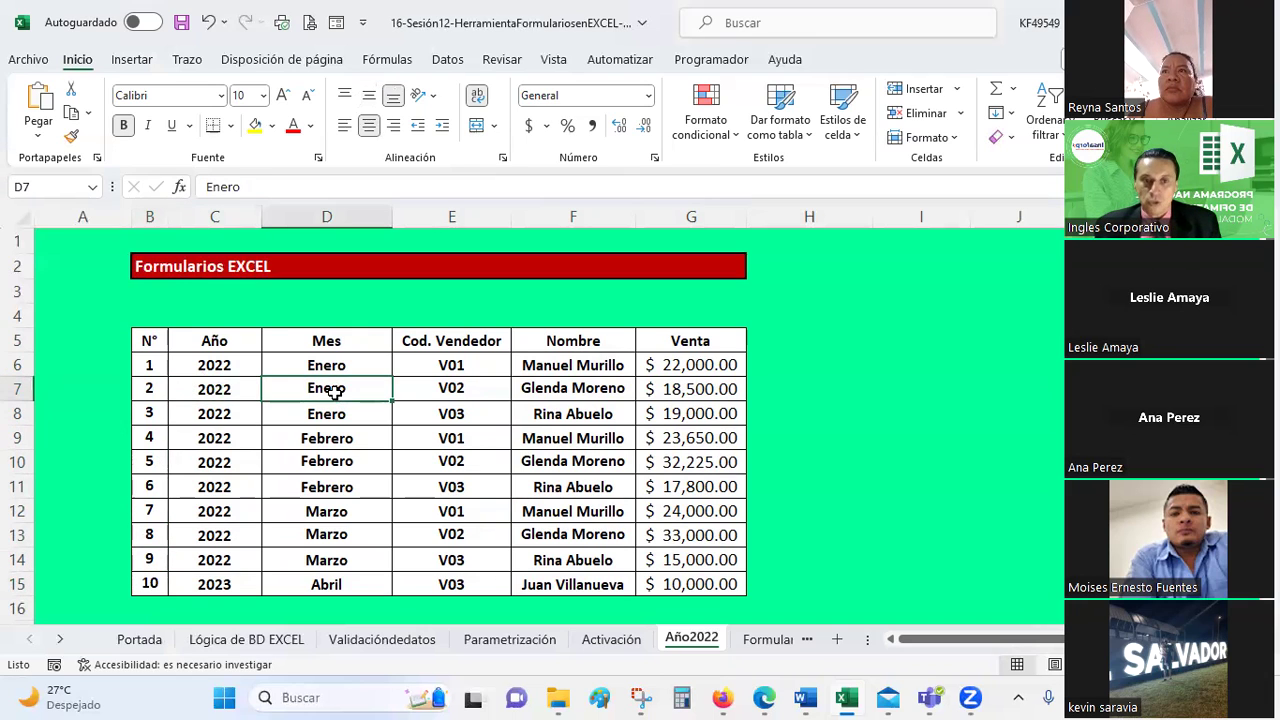
left_click(433, 391)
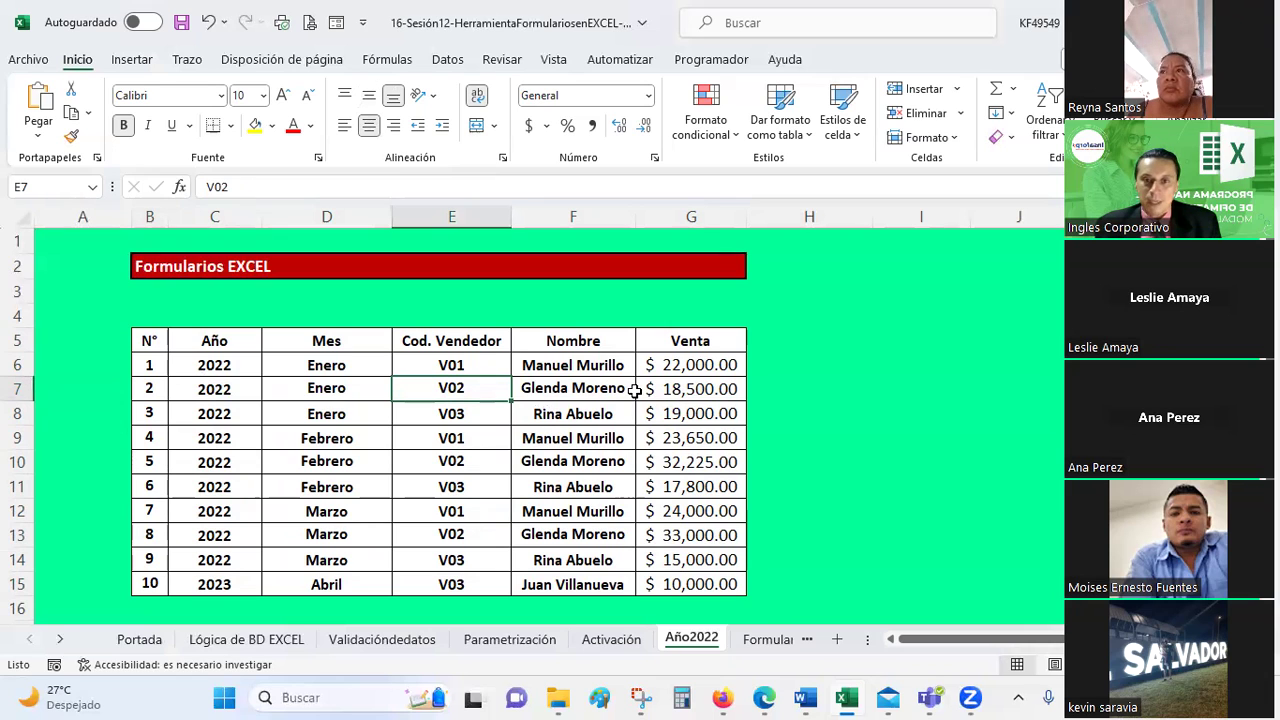
left_click(243, 389)
left_click(330, 389)
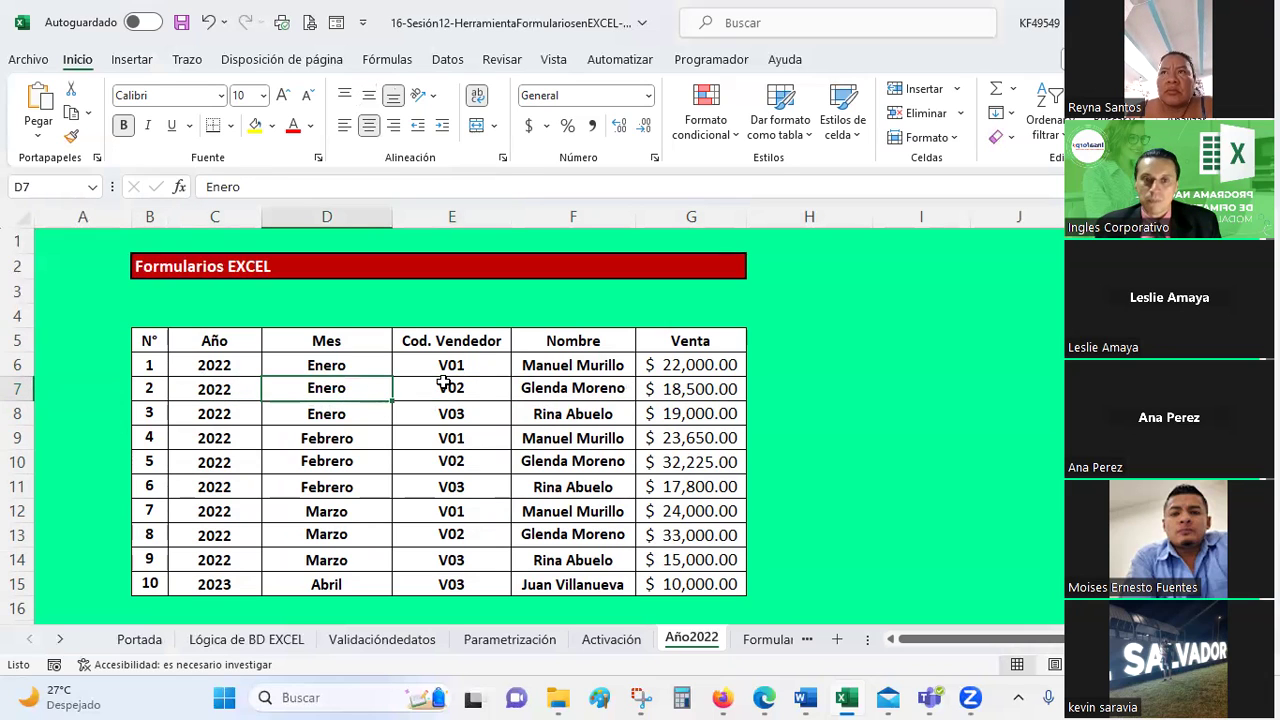
left_click(443, 385)
left_click(531, 369)
left_click(540, 390)
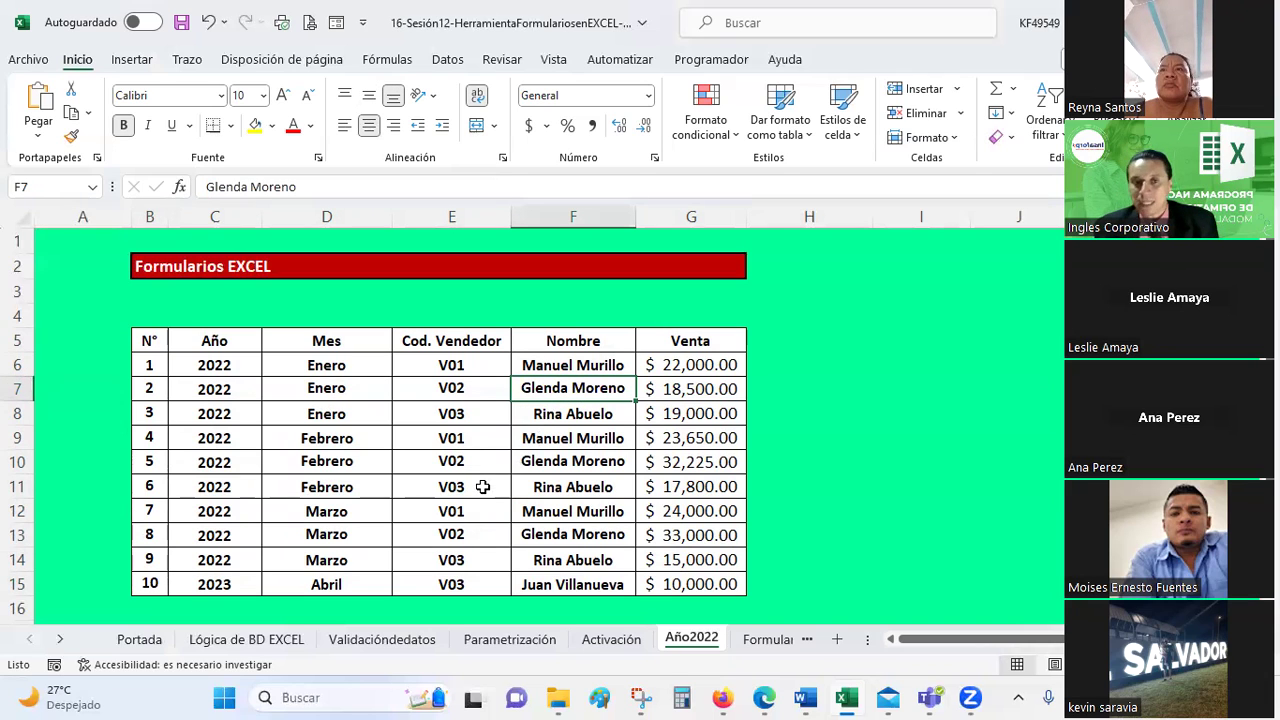
left_click(382, 499)
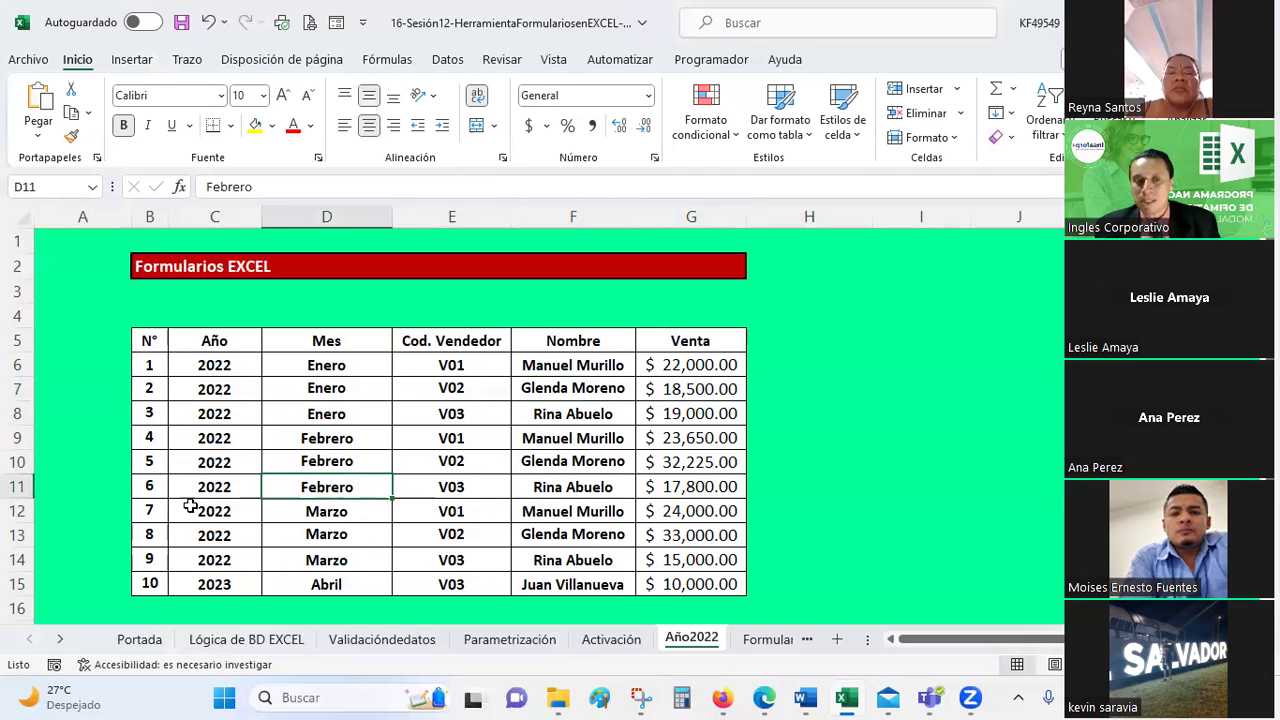
left_click(149, 340)
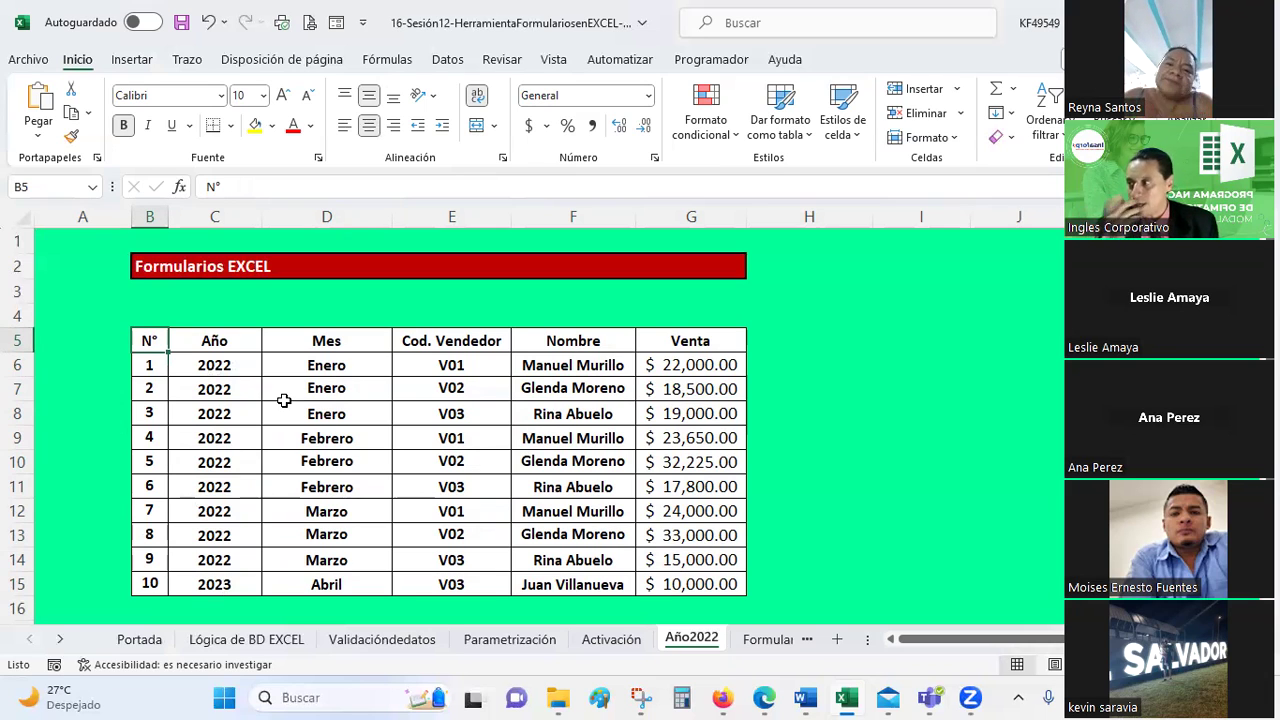
mouse_move(145, 340)
left_mouse_down()
mouse_move(712, 353)
mouse_move(722, 342)
left_mouse_up()
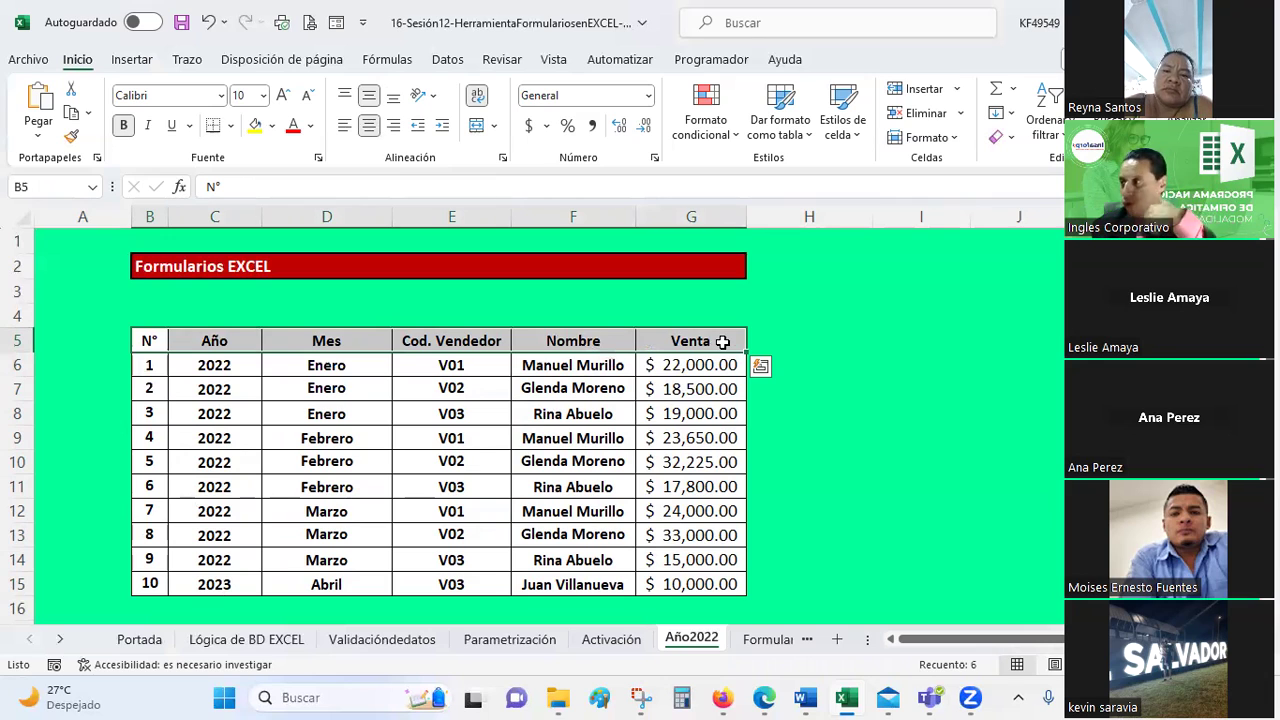
left_click(240, 442)
left_click(151, 341)
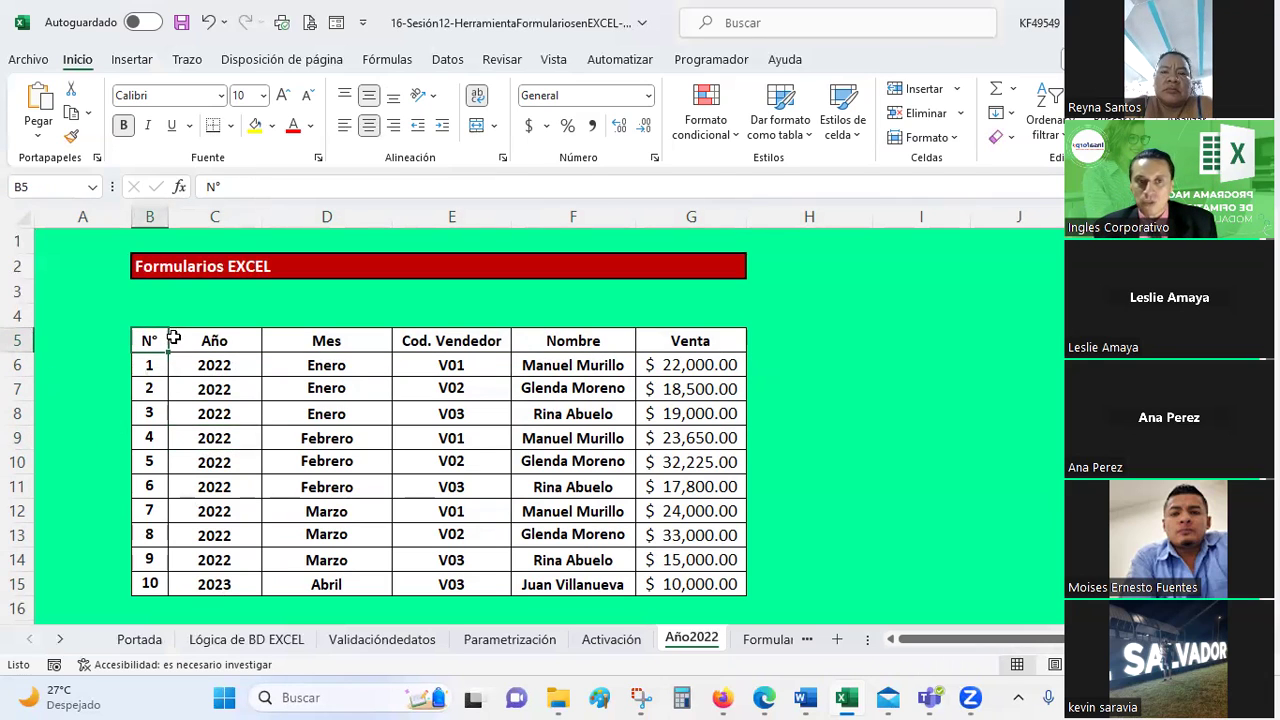
left_click(336, 24)
left_click(713, 188)
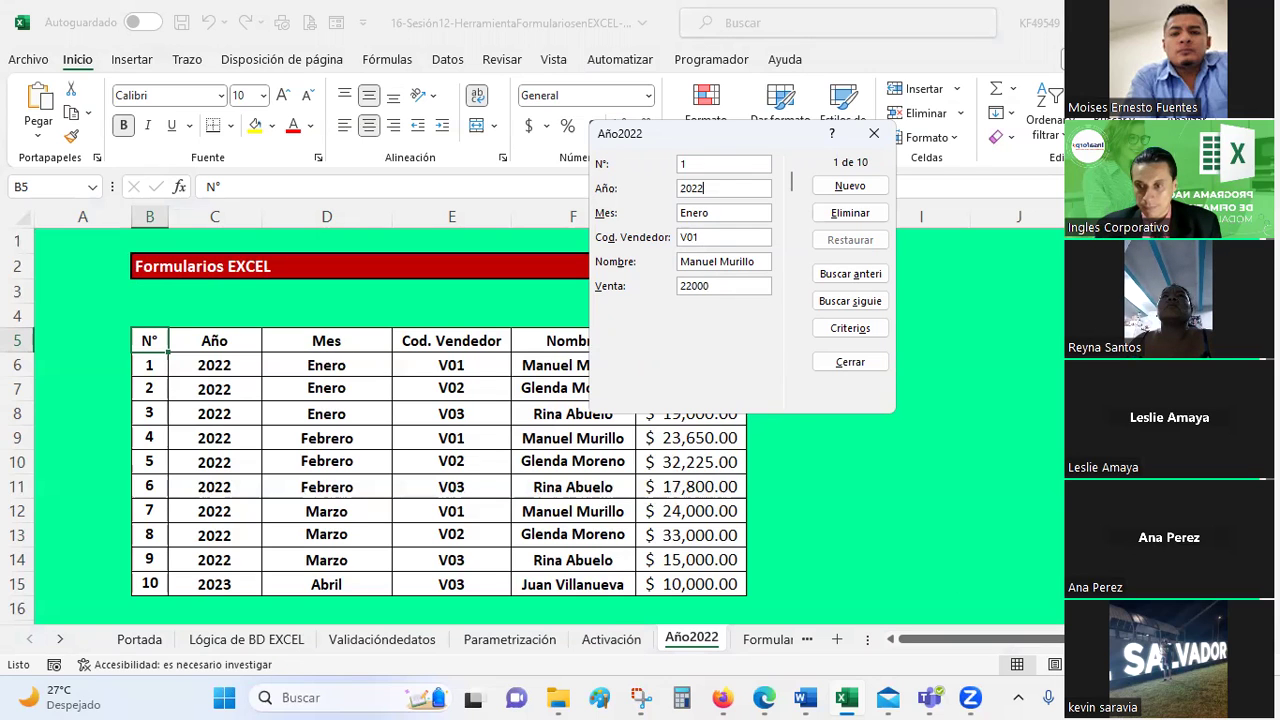
key("super+a")
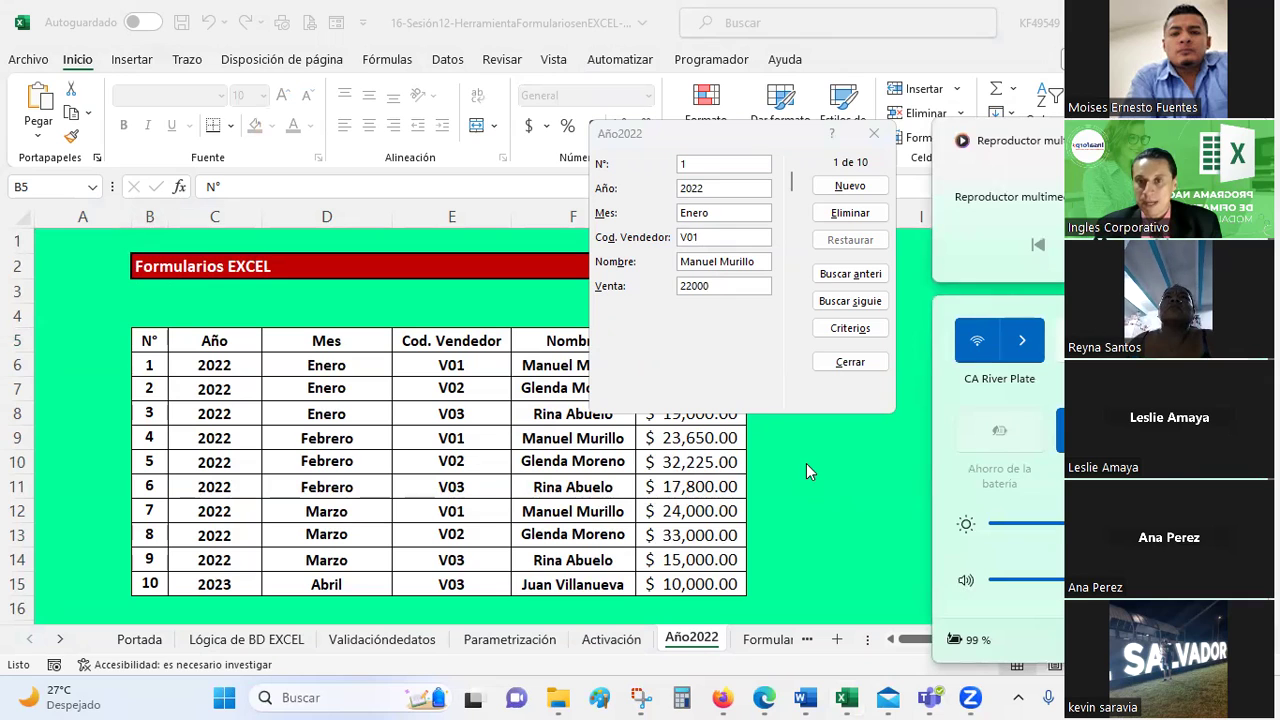
left_click(845, 366)
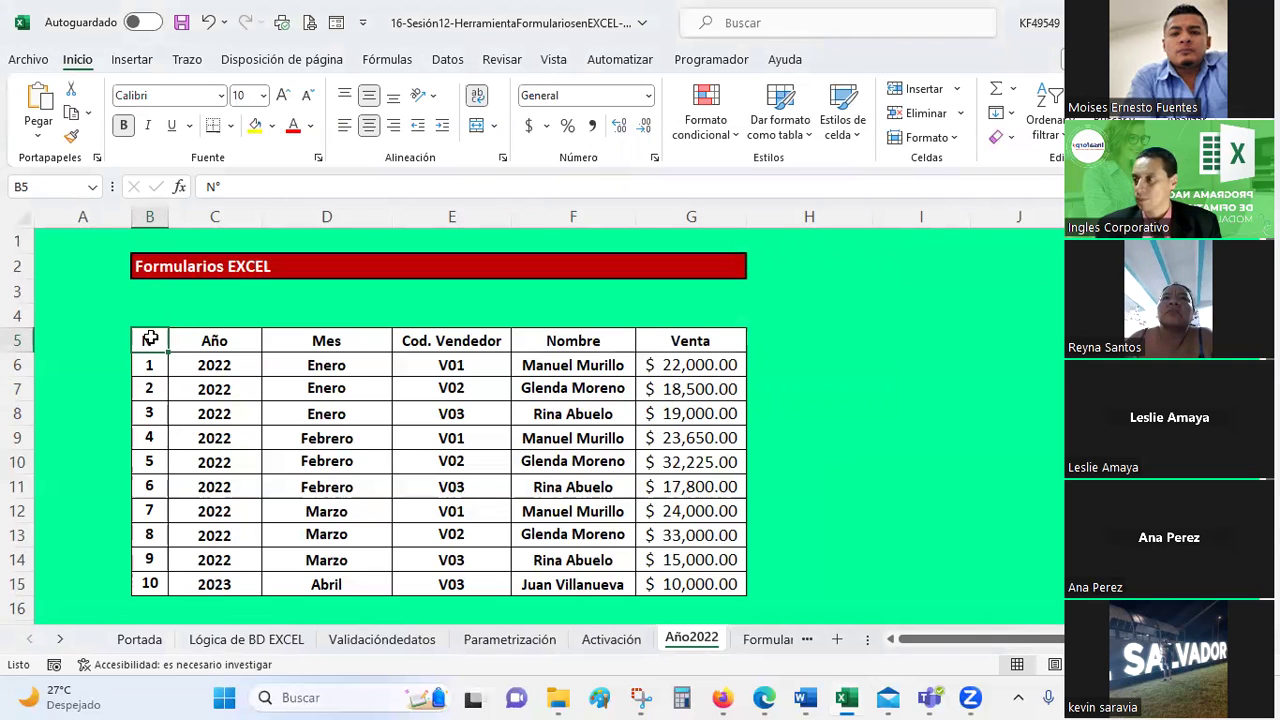
left_click(920, 340)
left_click(976, 330)
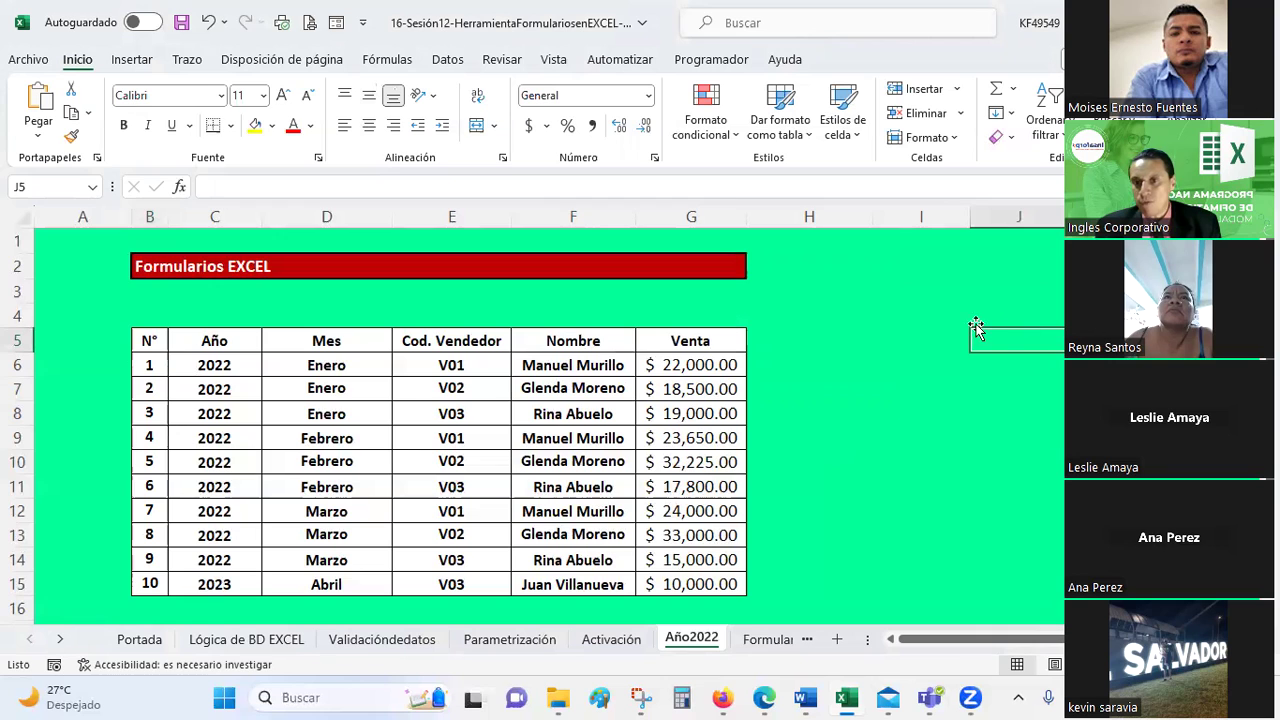
left_click(336, 22)
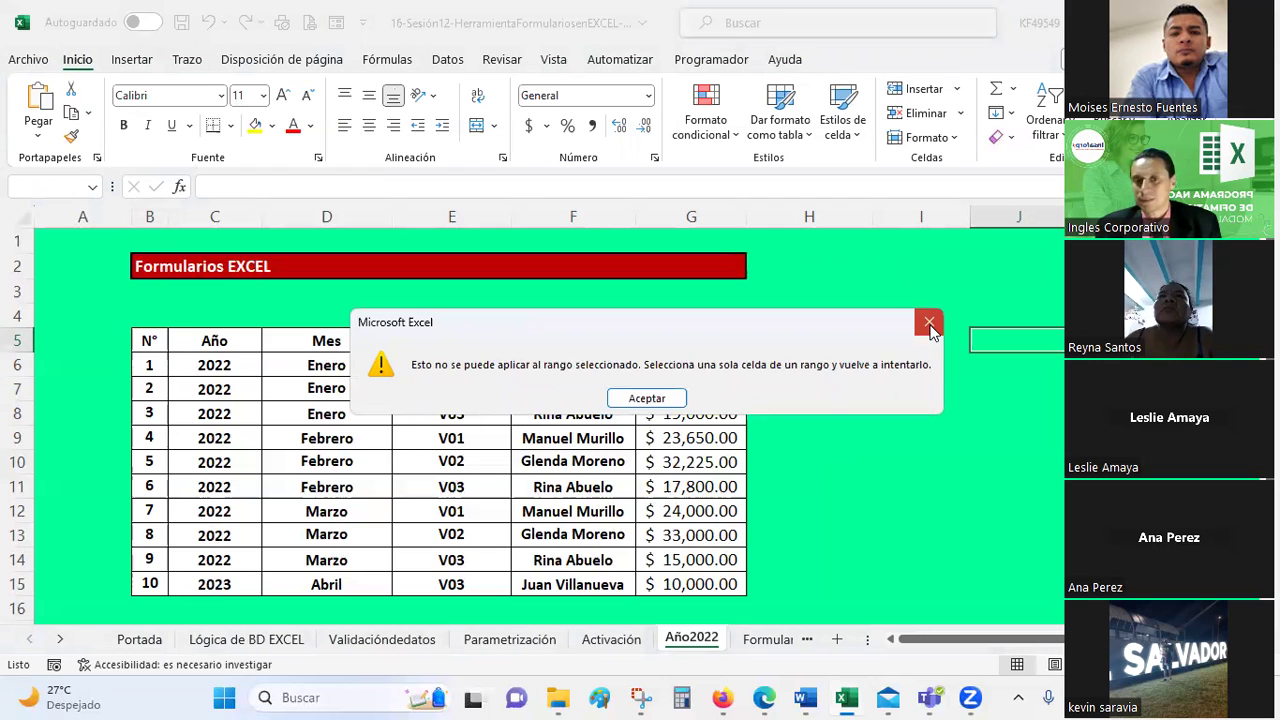
left_click(929, 323)
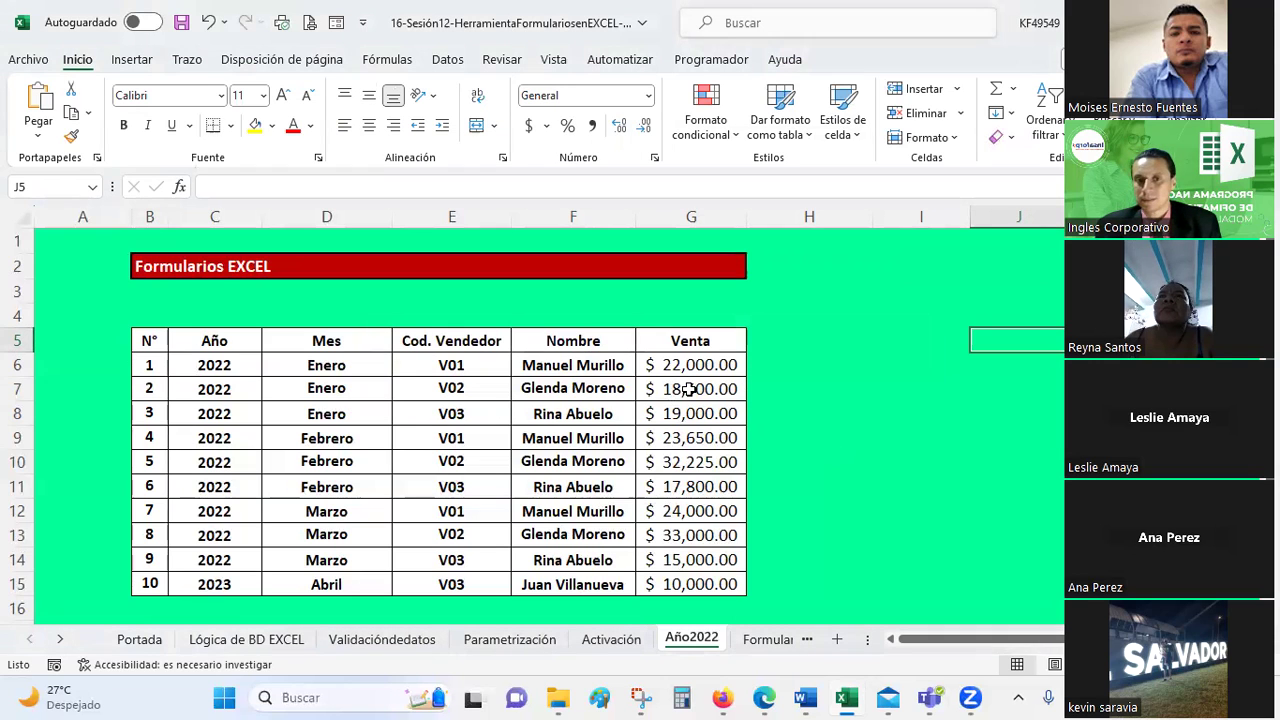
left_click(336, 22)
left_click(660, 405)
left_click(1050, 376)
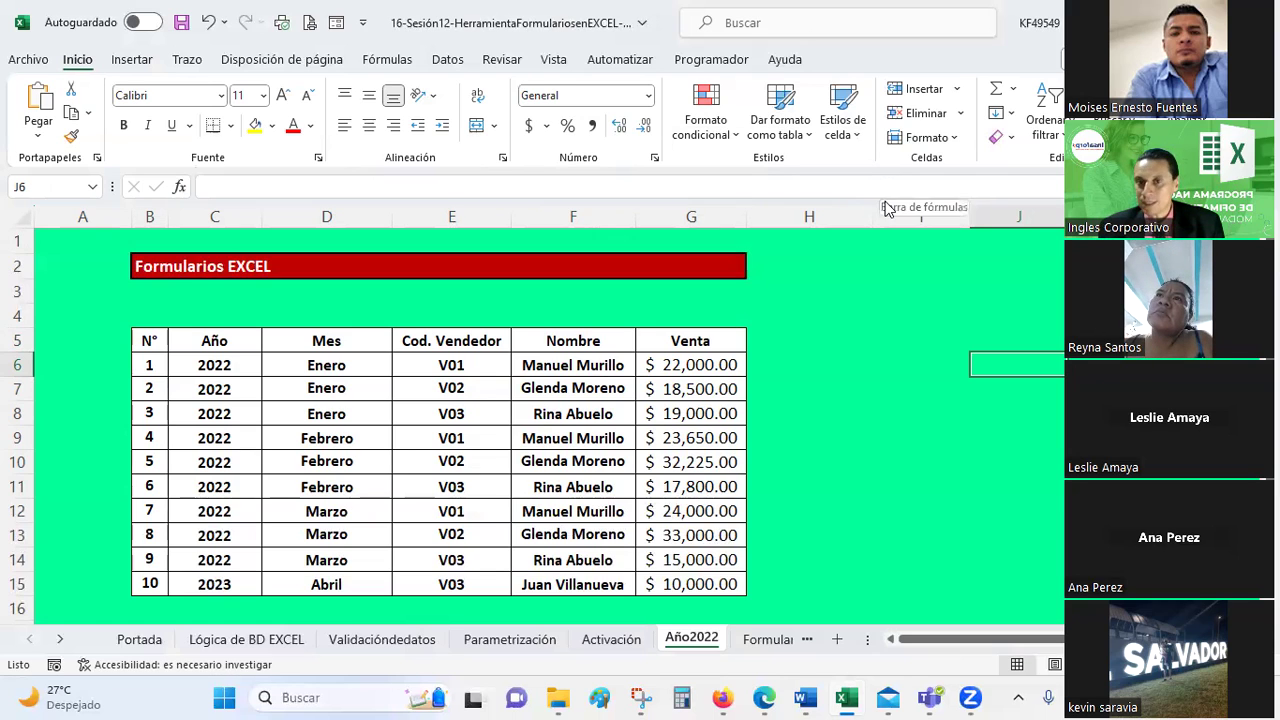
left_click(845, 366)
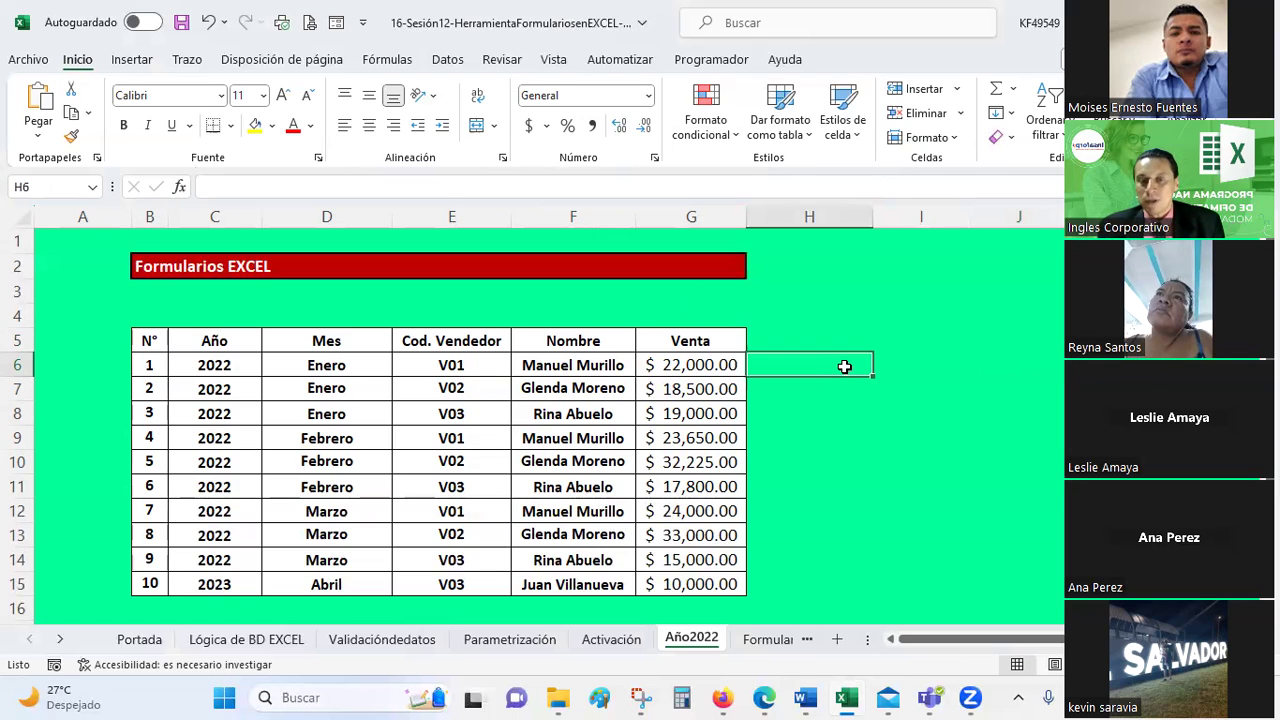
left_click(923, 362)
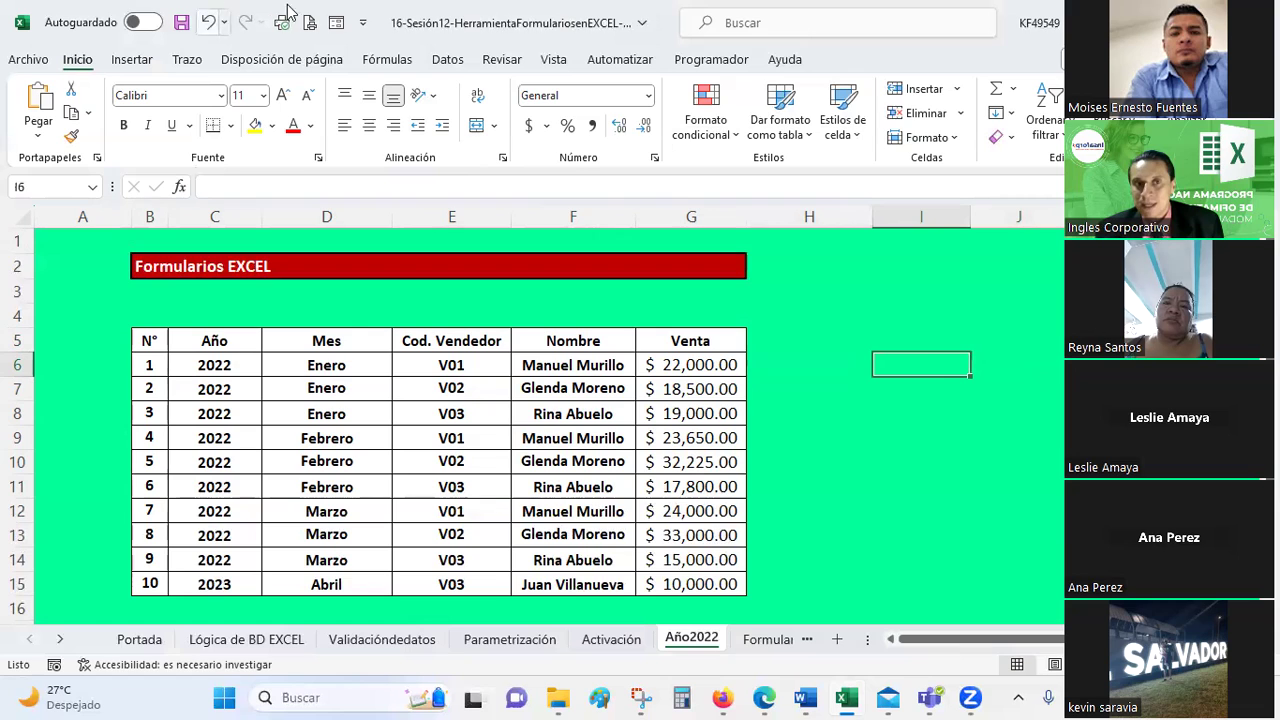
left_click(337, 22)
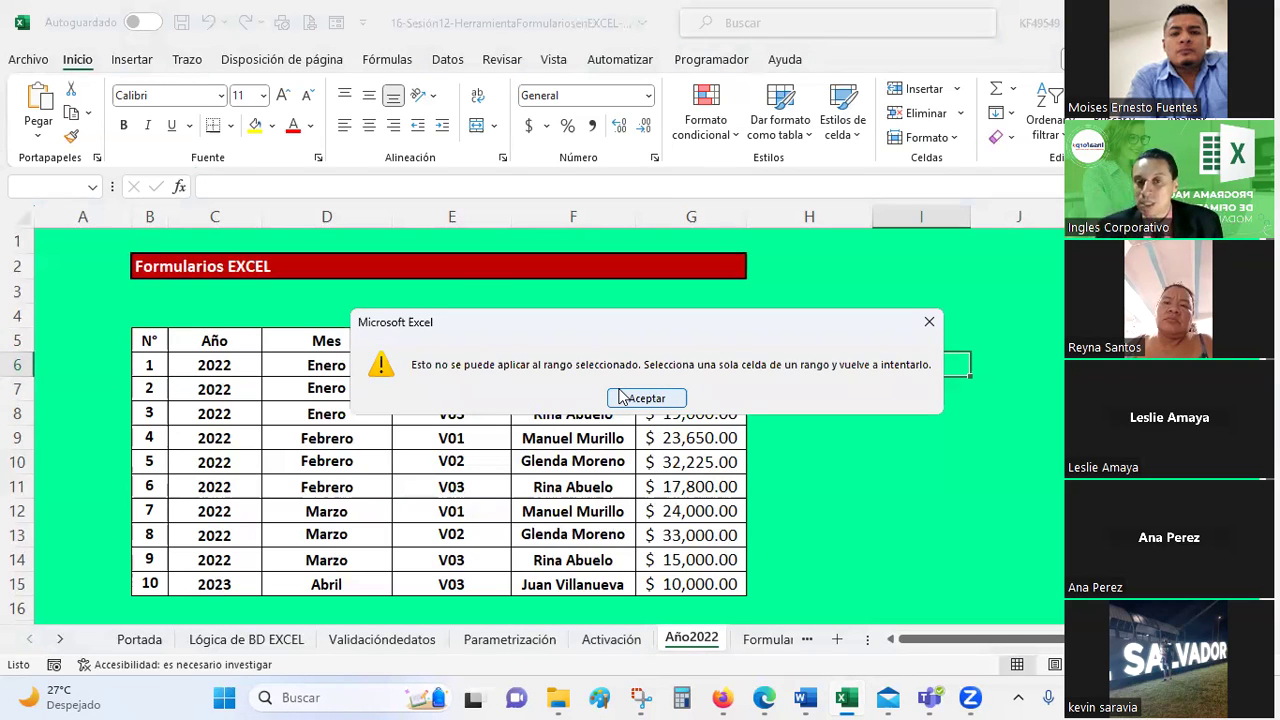
left_click(638, 400)
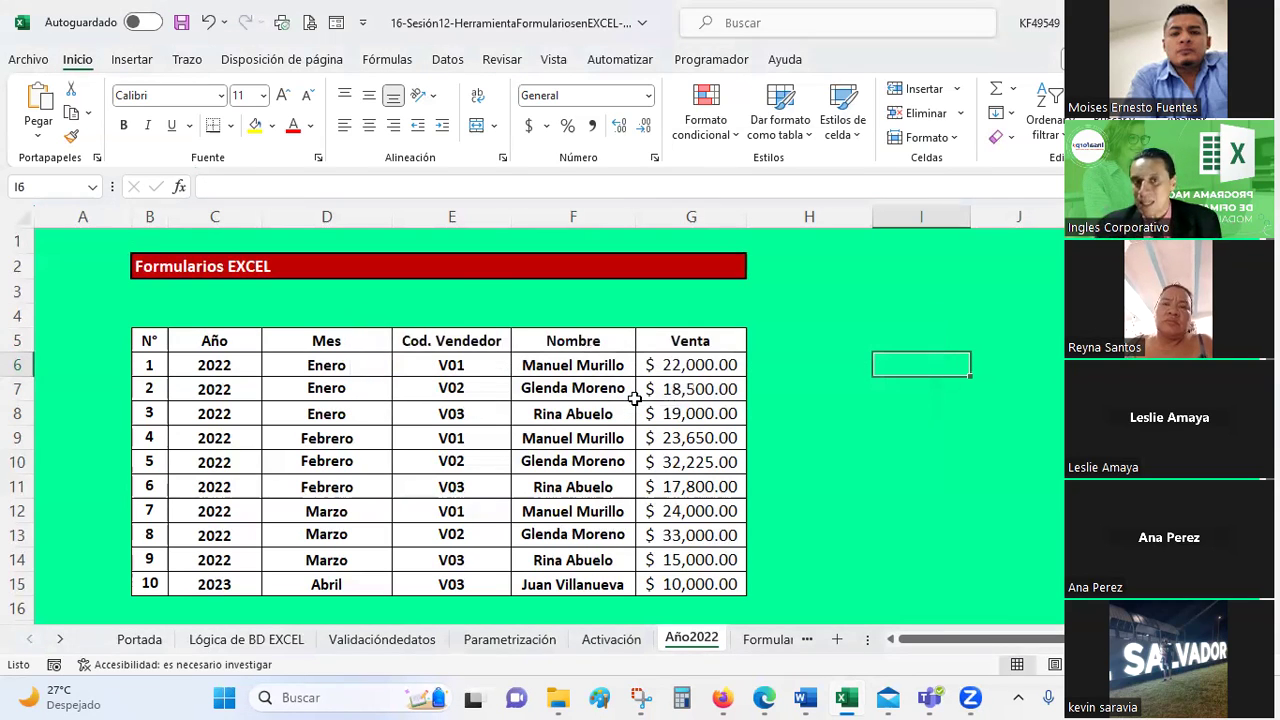
left_click_drag(149, 341, 674, 340)
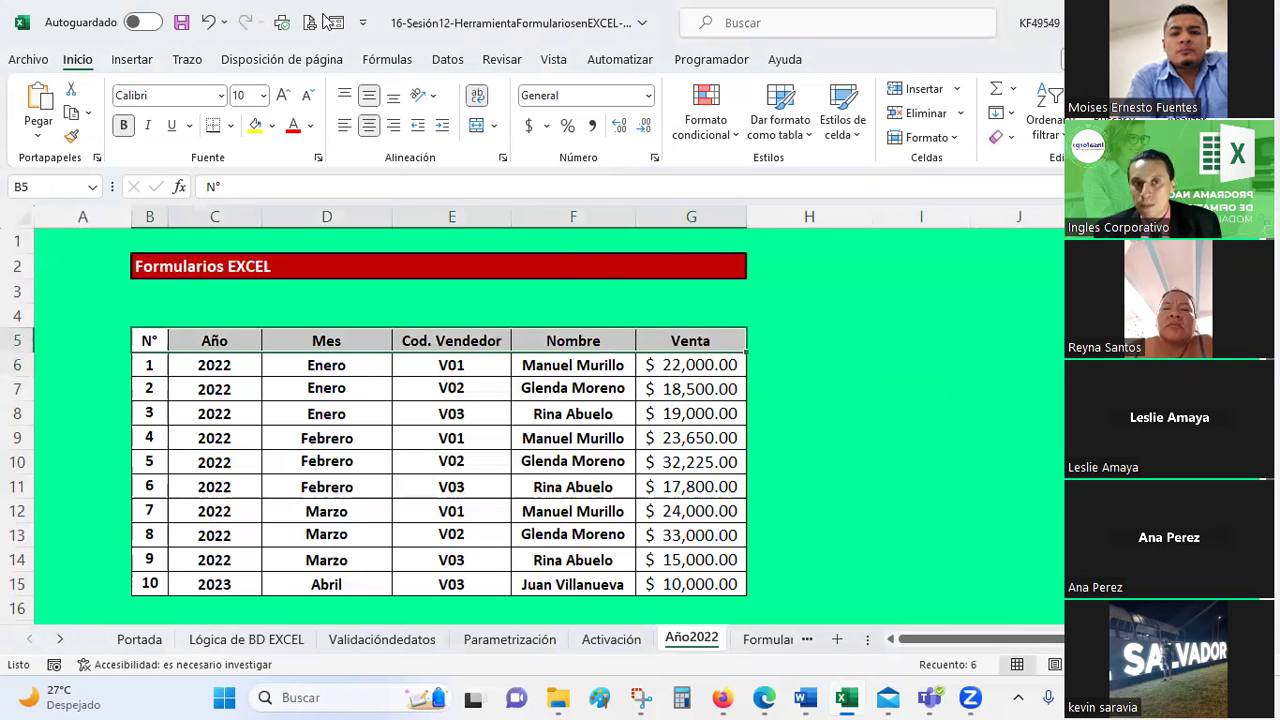
left_click(336, 30)
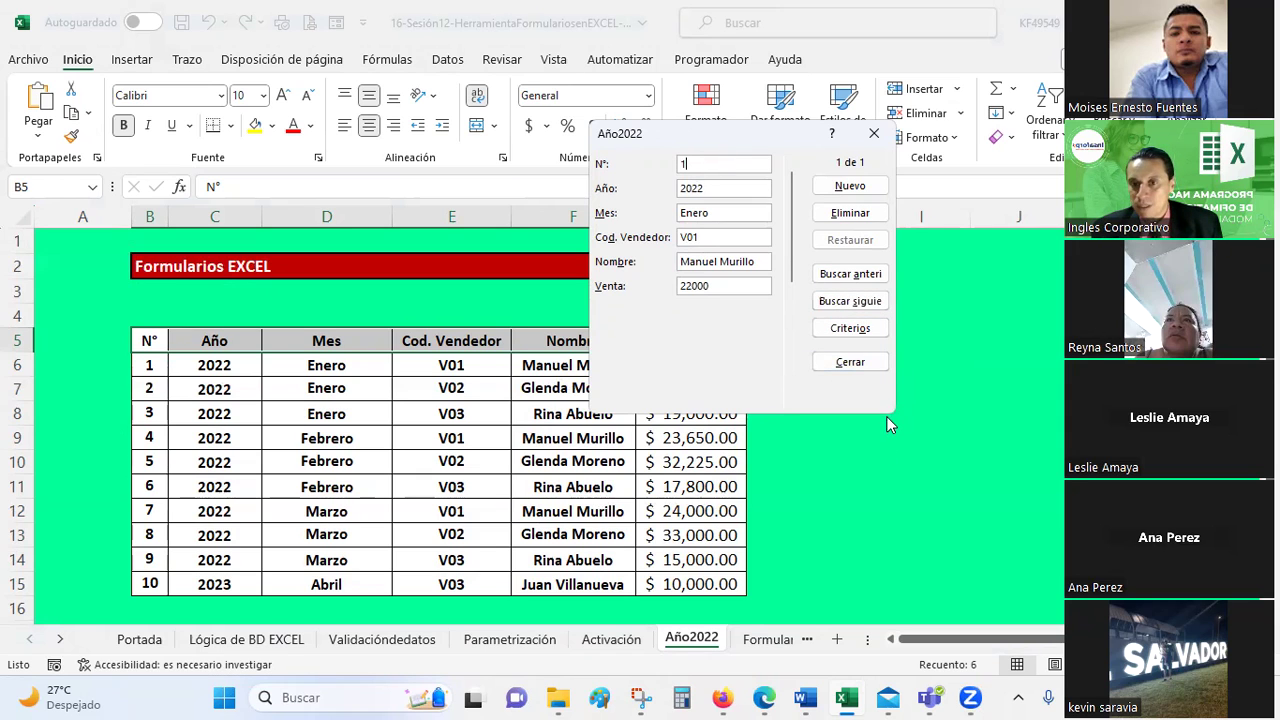
left_click(850, 300)
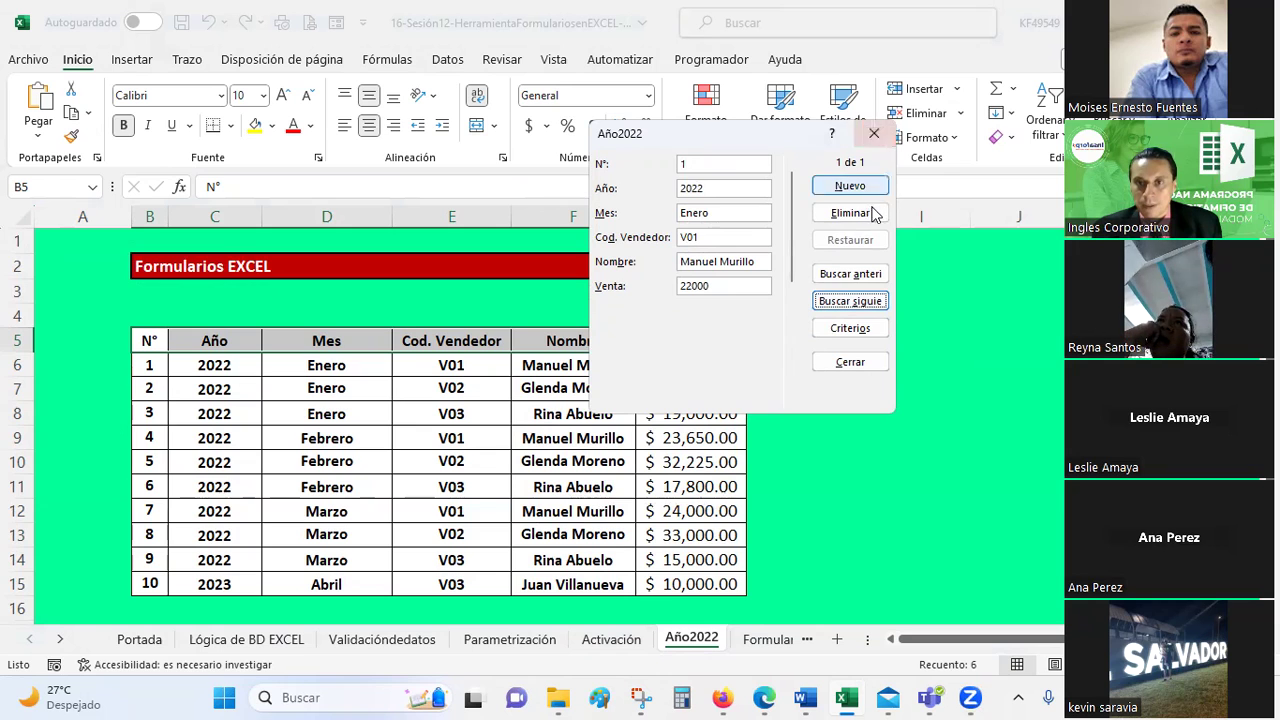
left_click(850, 274)
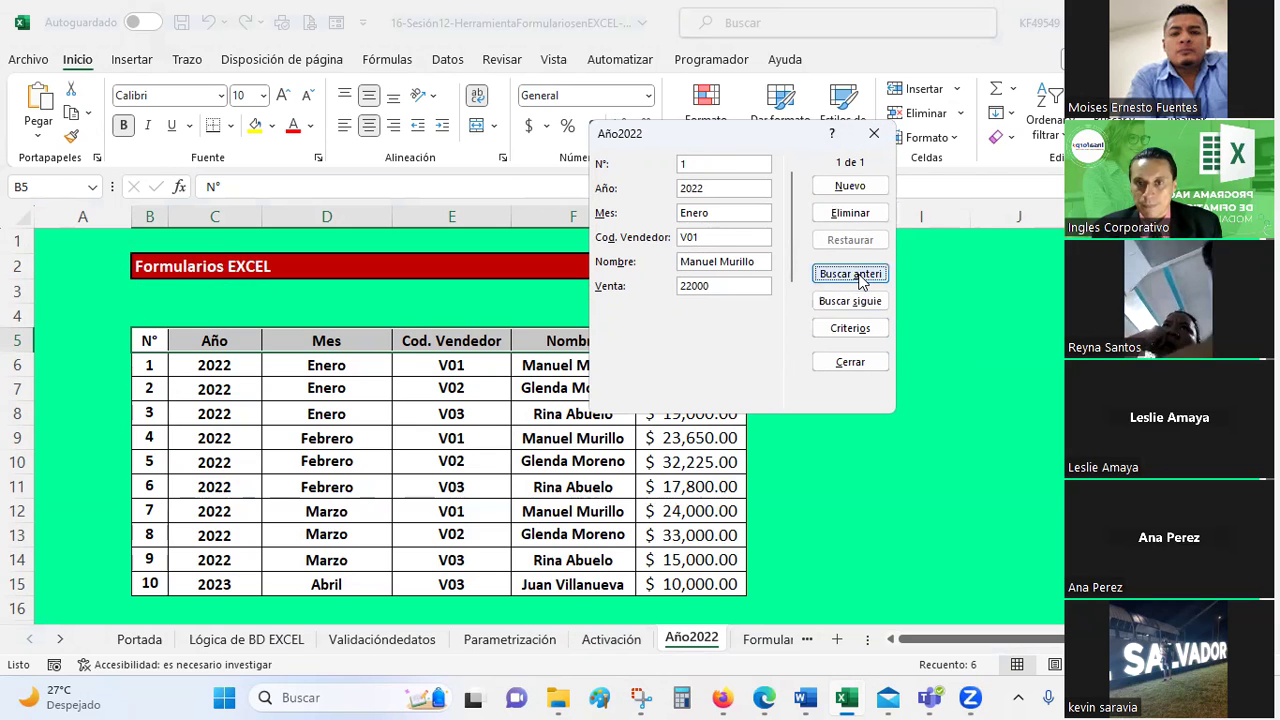
left_click(848, 362)
Select the table's N° header cell and open the data form on record 1
left_click(438, 411)
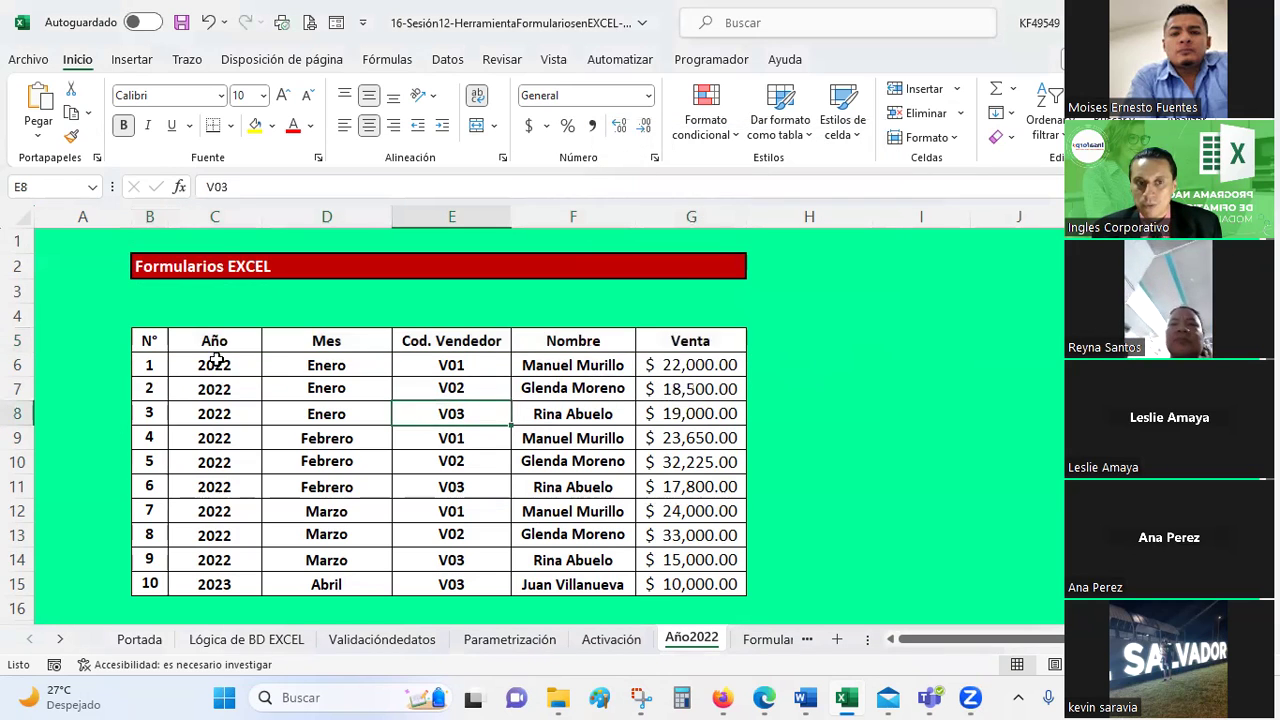
left_click(149, 341)
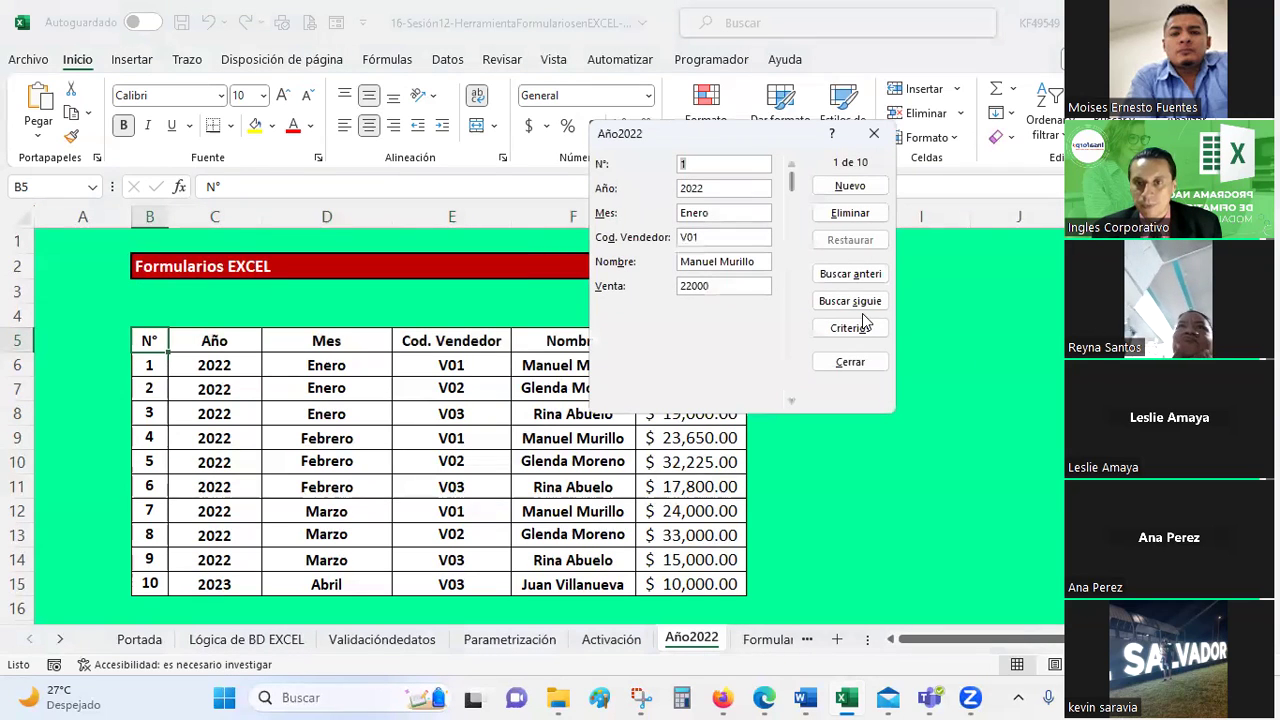
left_click(850, 301)
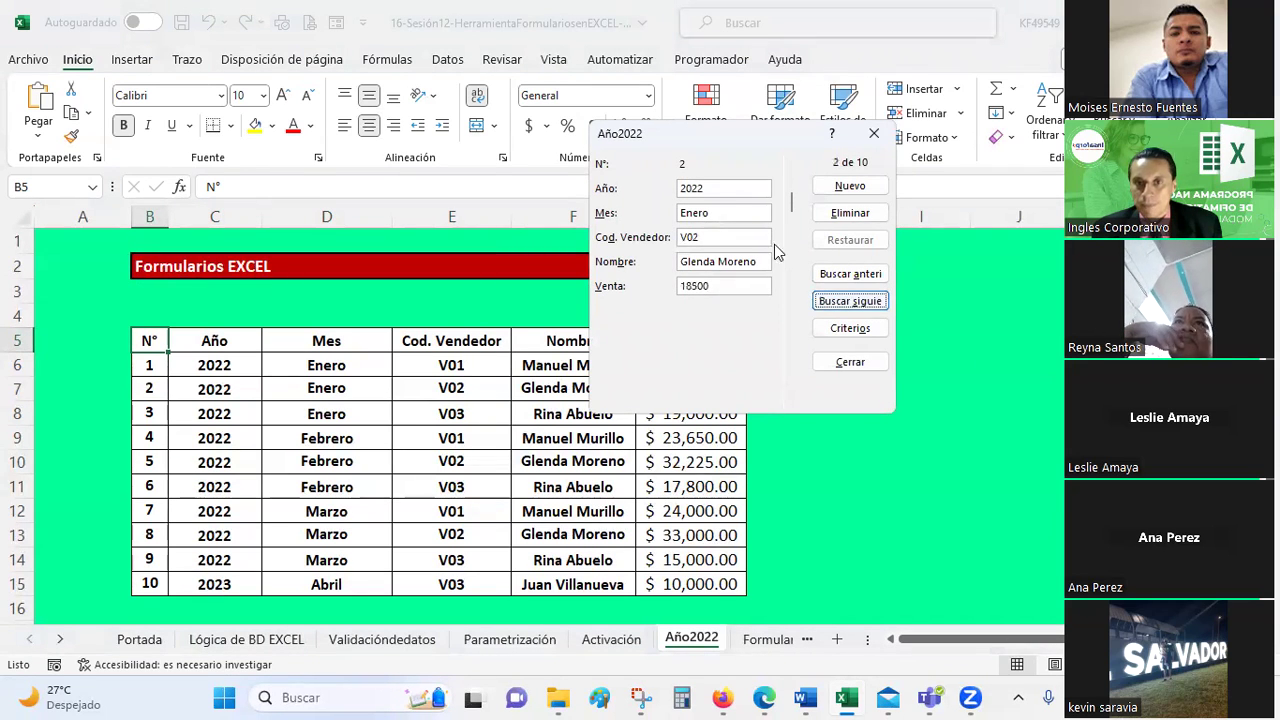
left_click(845, 279)
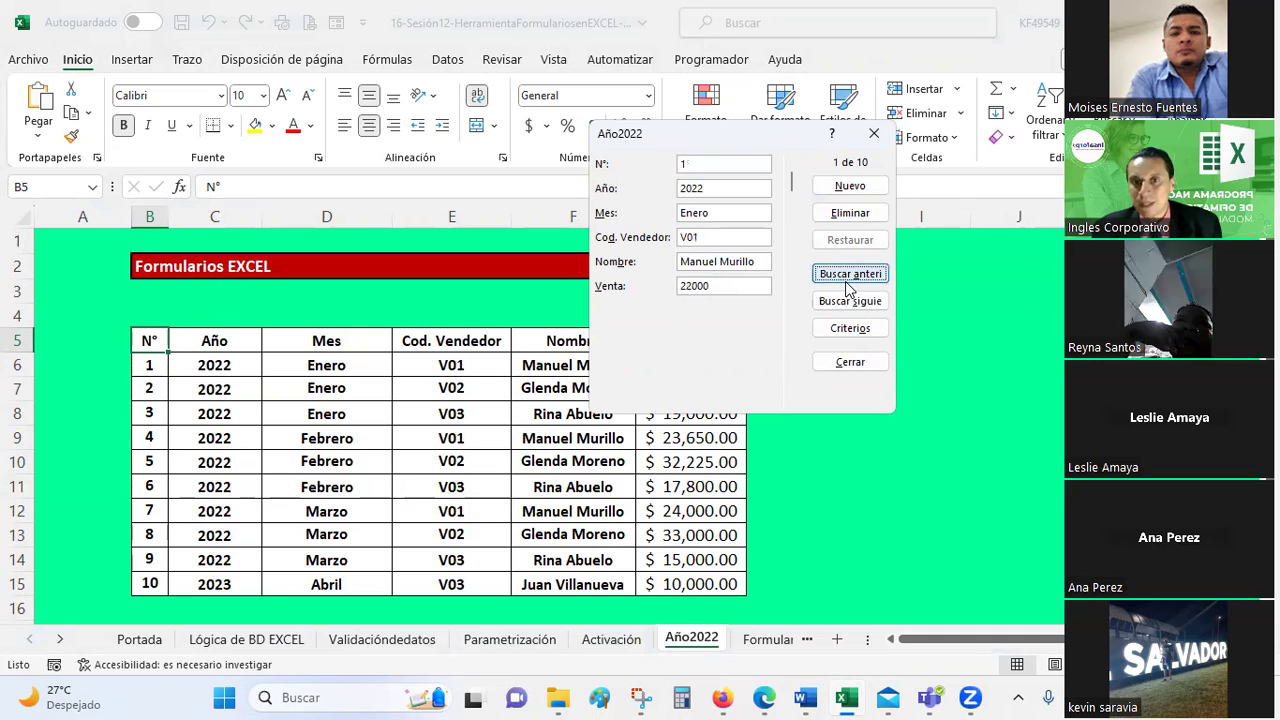
Step through records 2 and 3, back to record 1, then move the form aside and close it
left_click(840, 305)
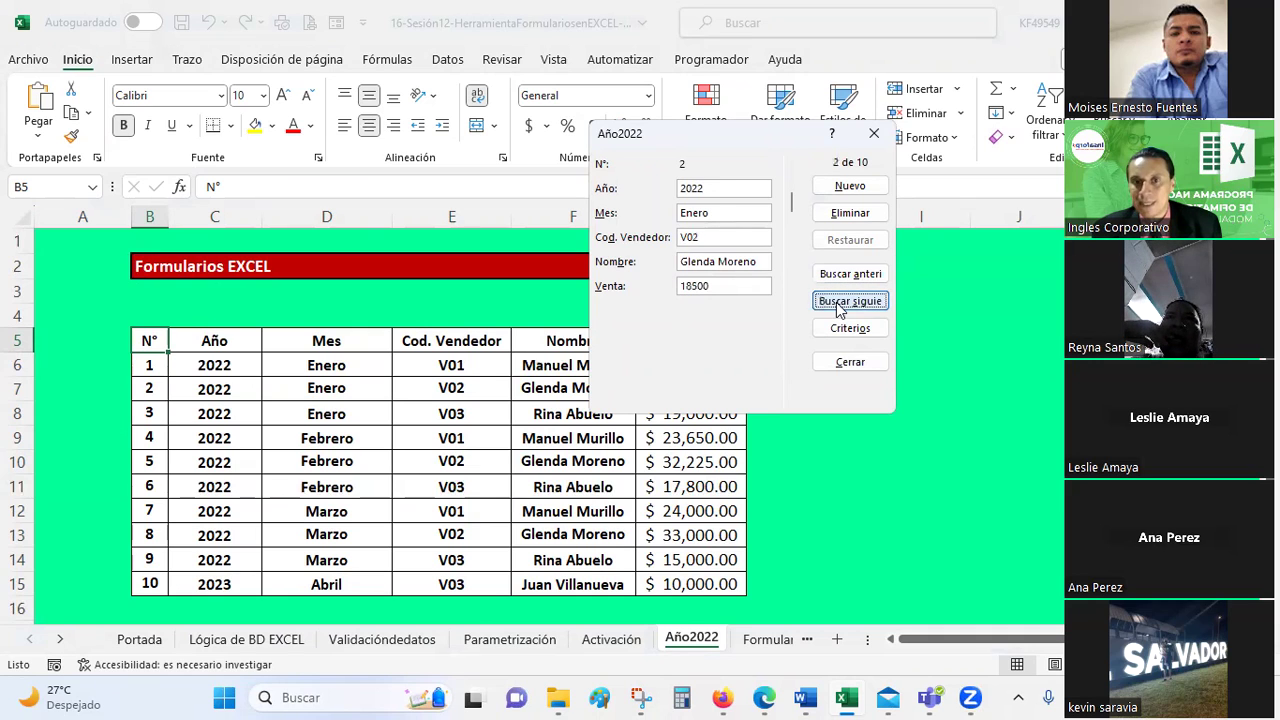
left_click(838, 304)
left_click(828, 286)
left_click(828, 288)
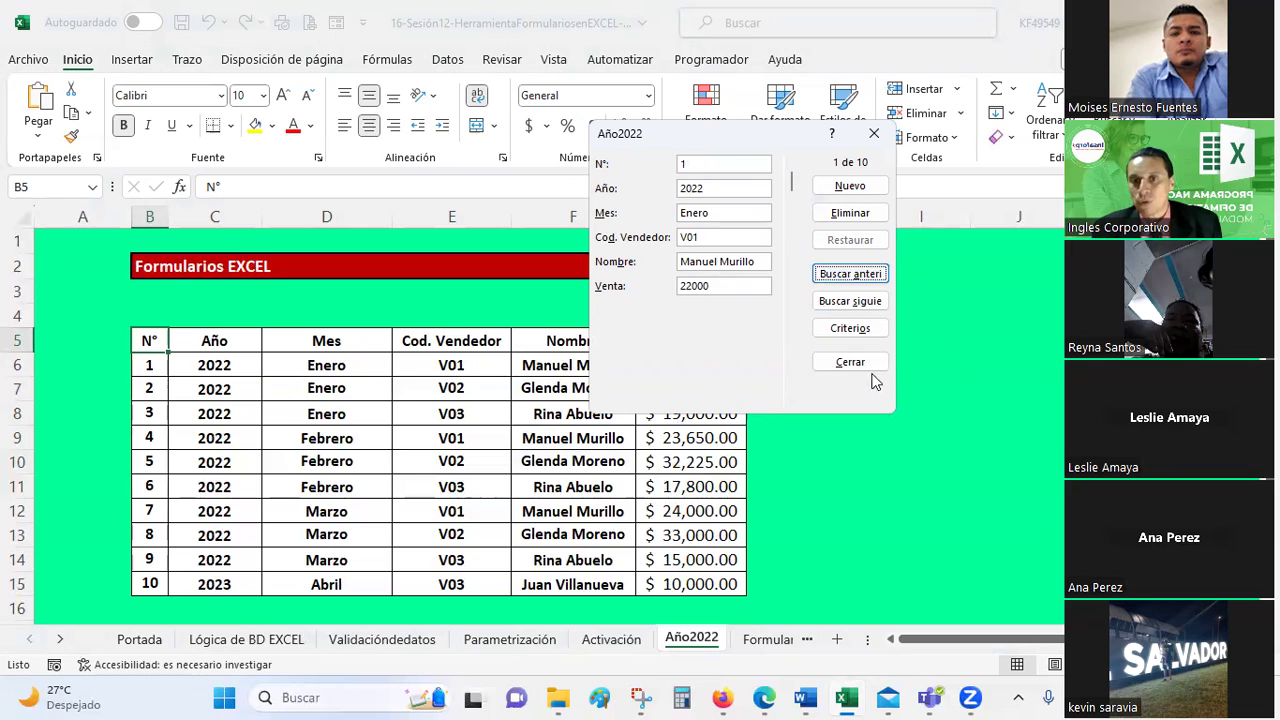
left_click_drag(730, 135, 598, 208)
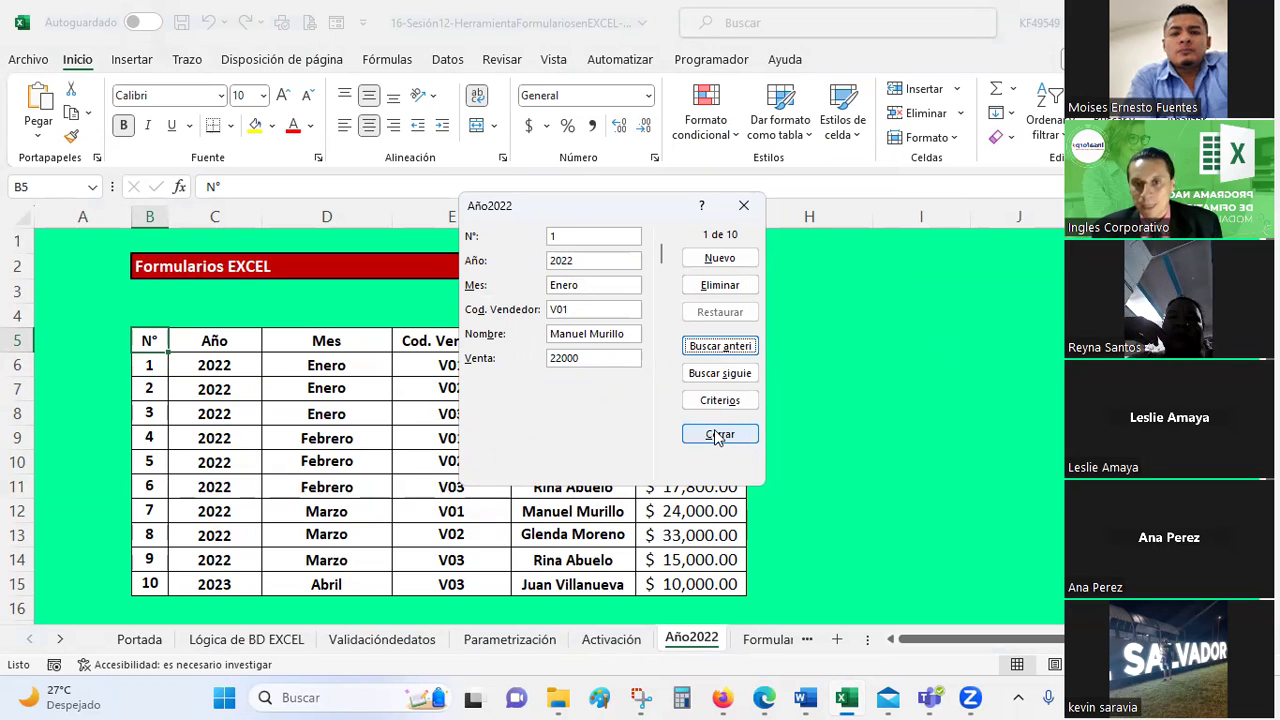
left_click(717, 437)
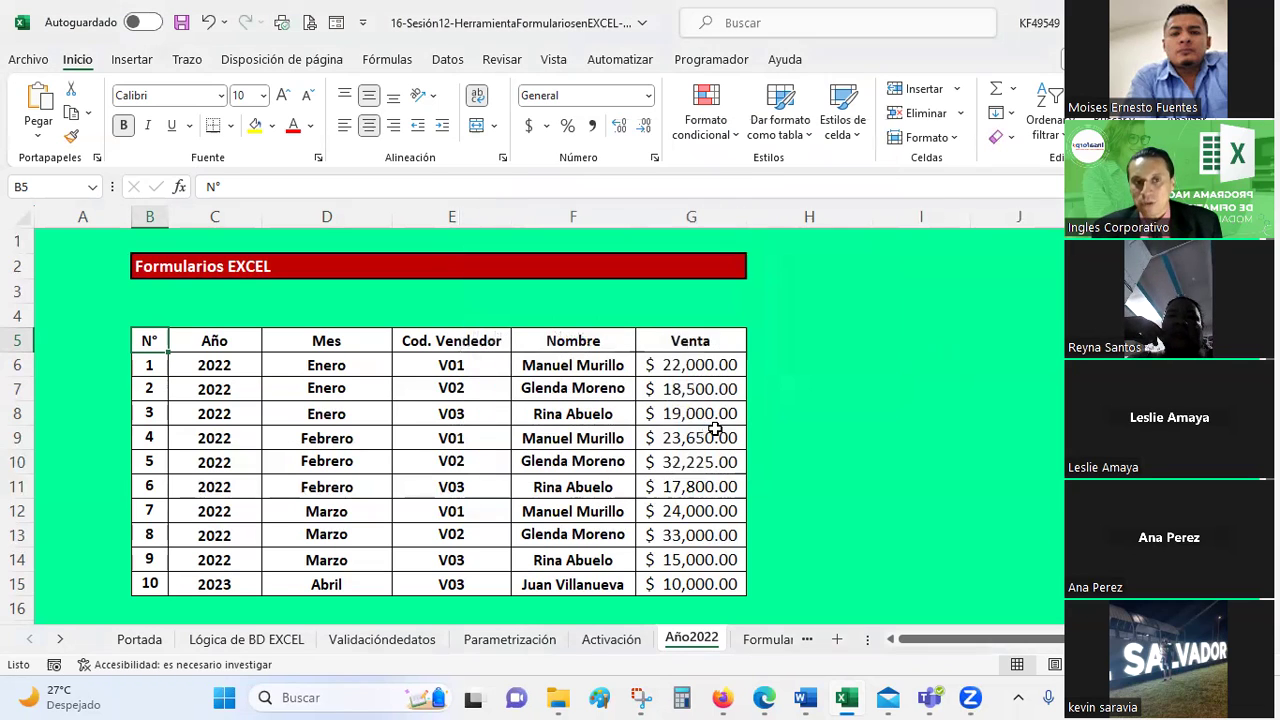
Select and check record 1's values across row 6, from B6 to G6
left_click(148, 370)
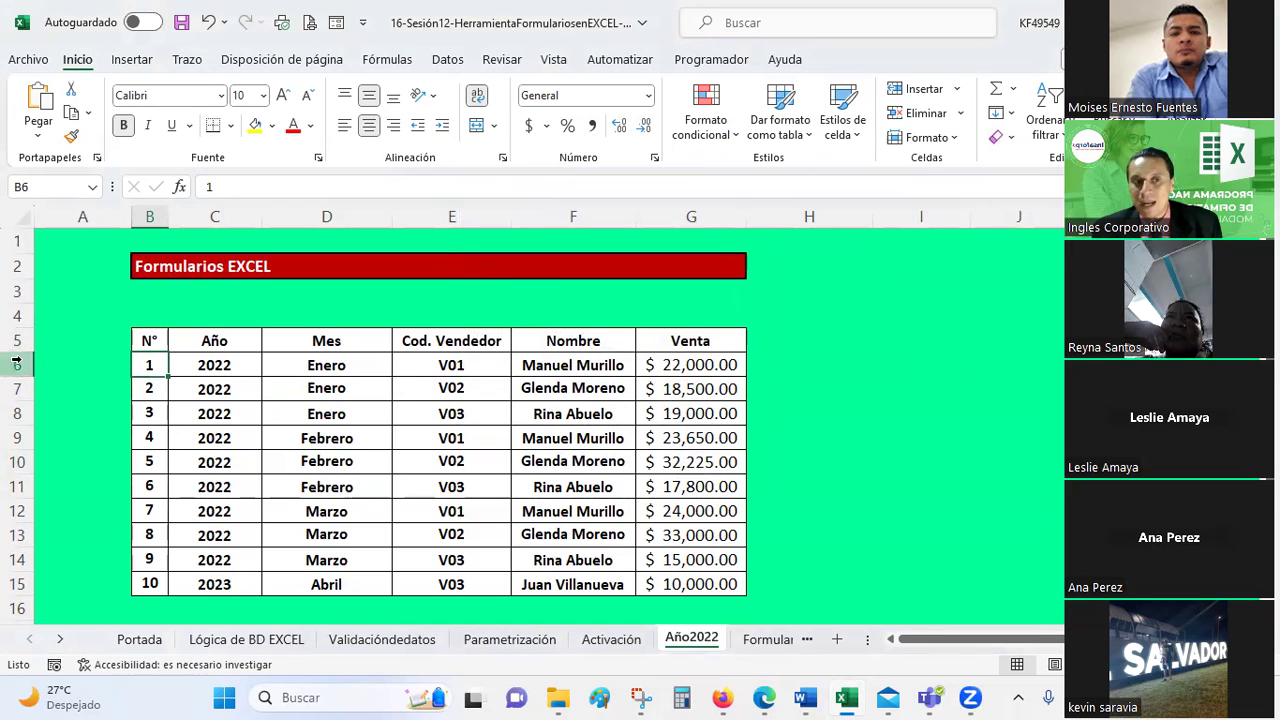
left_click(135, 370)
mouse_move(151, 365)
left_mouse_down()
mouse_move(525, 376)
mouse_move(706, 365)
left_mouse_up()
left_click(214, 365)
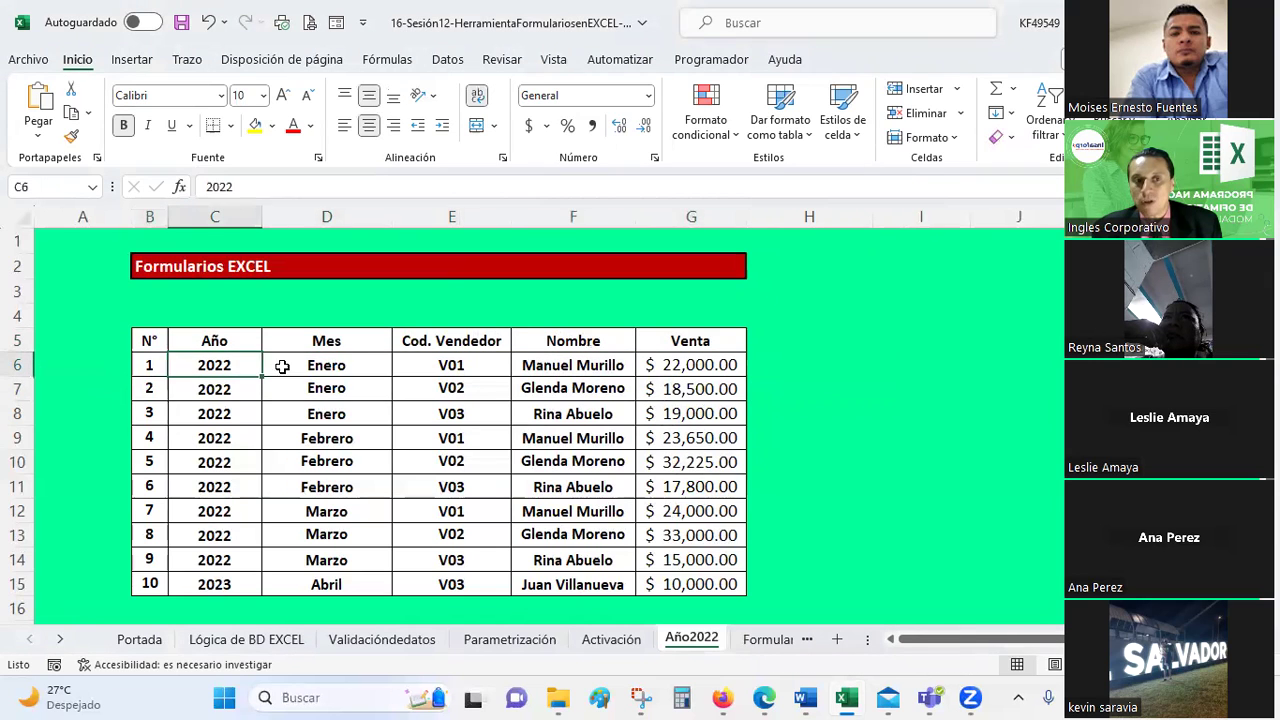
left_click(340, 362)
left_click(466, 360)
left_click(580, 365)
left_click(660, 367)
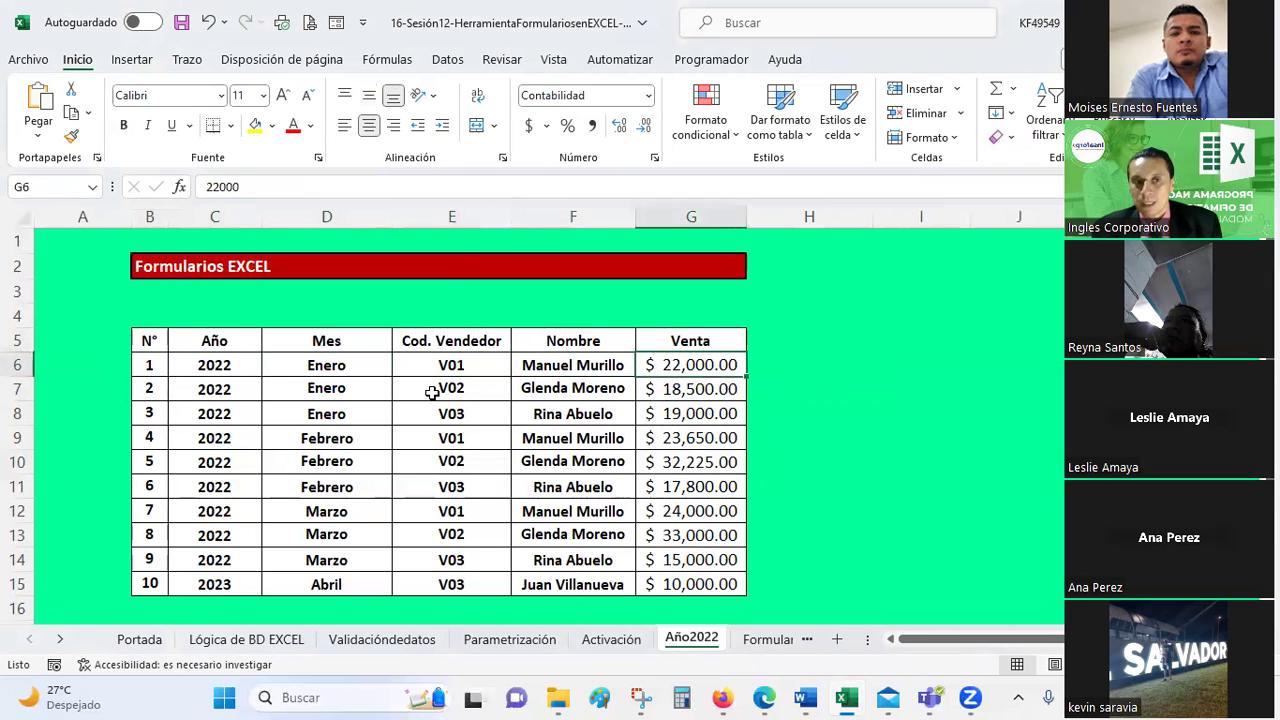
Inspect B6's starting number and B7's numbering formula, then open Formulario for the table
left_click(152, 386)
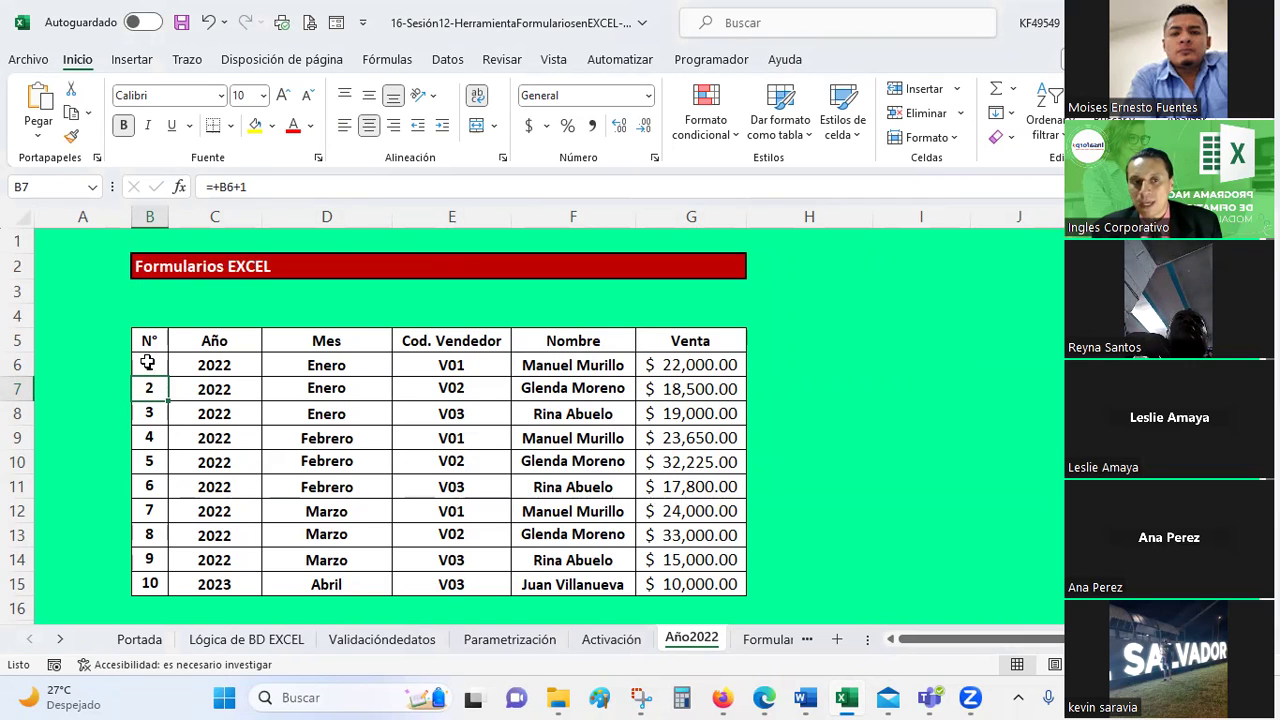
left_click(145, 362)
left_click(145, 388)
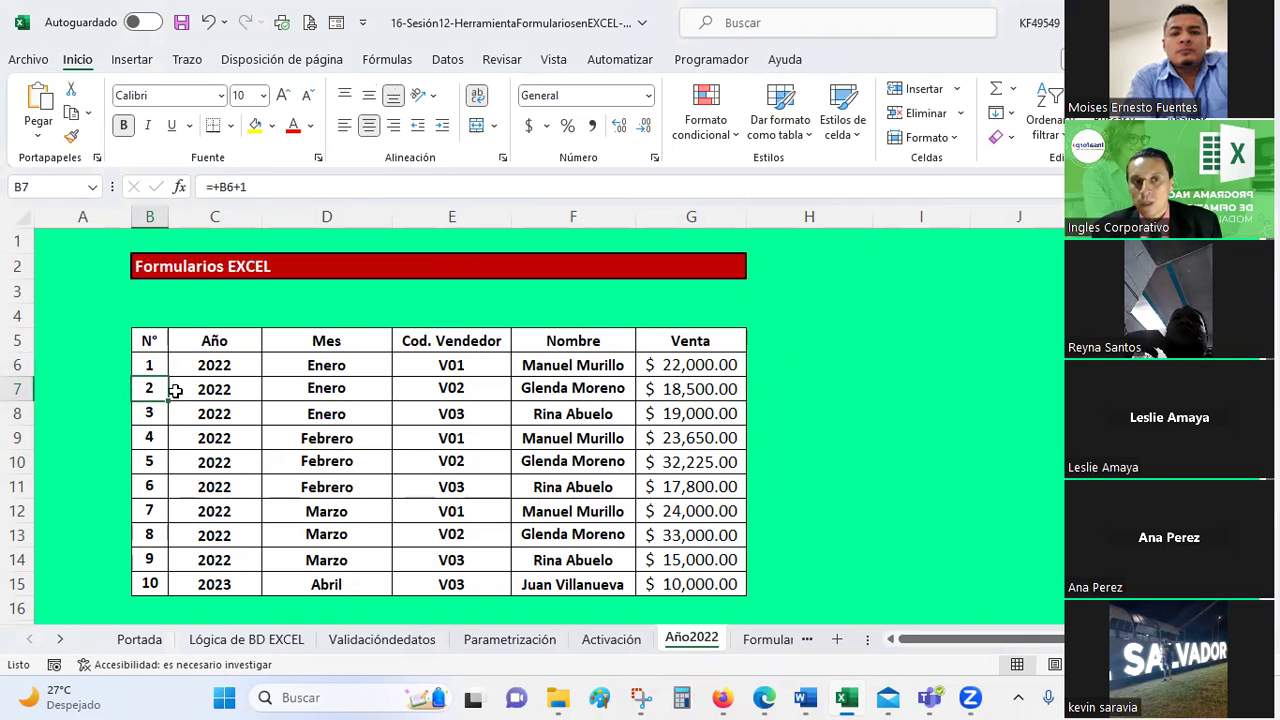
left_click(152, 366)
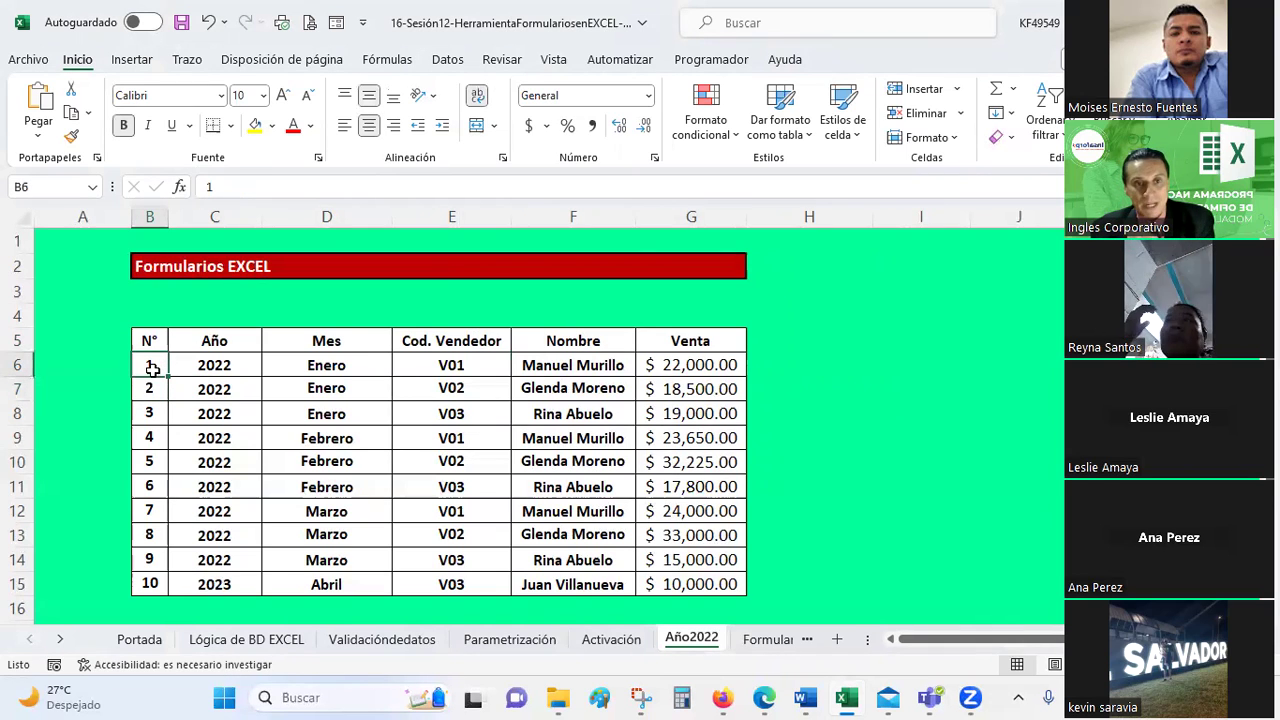
left_click(337, 22)
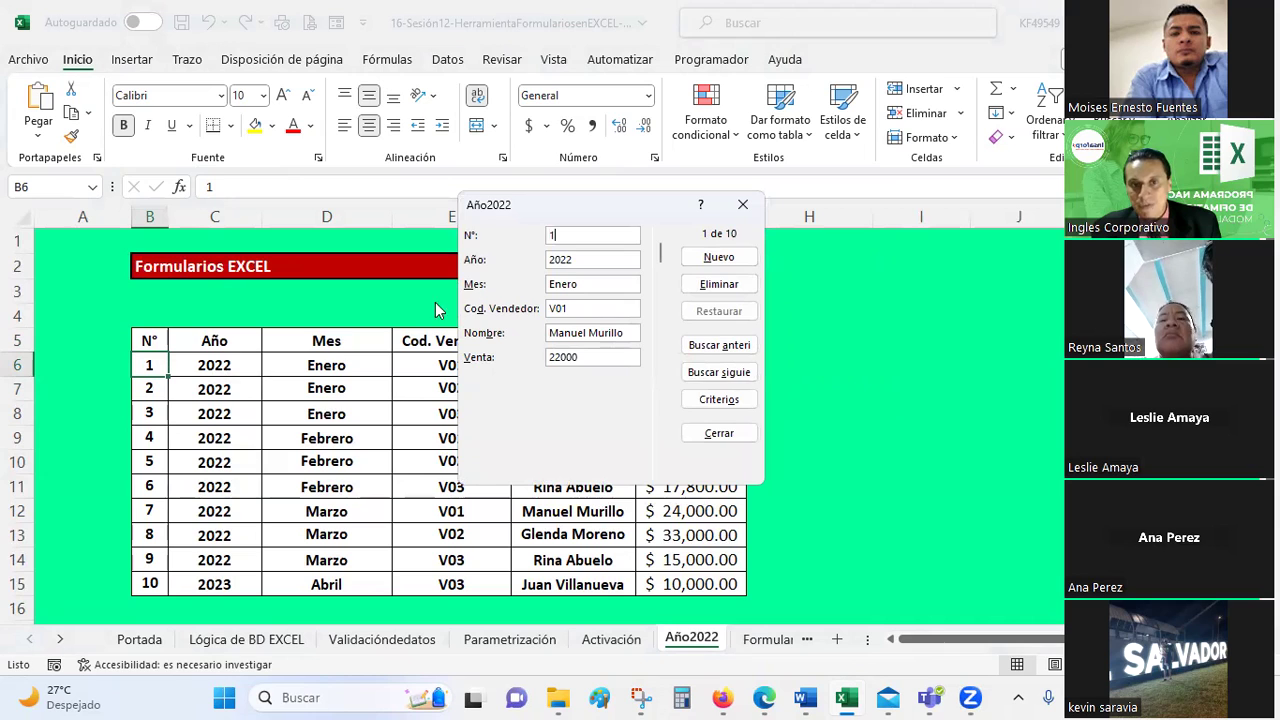
Move the data form beside the table, advance to record 10 (2023 Abril), and request its deletion
left_click_drag(577, 214, 989, 276)
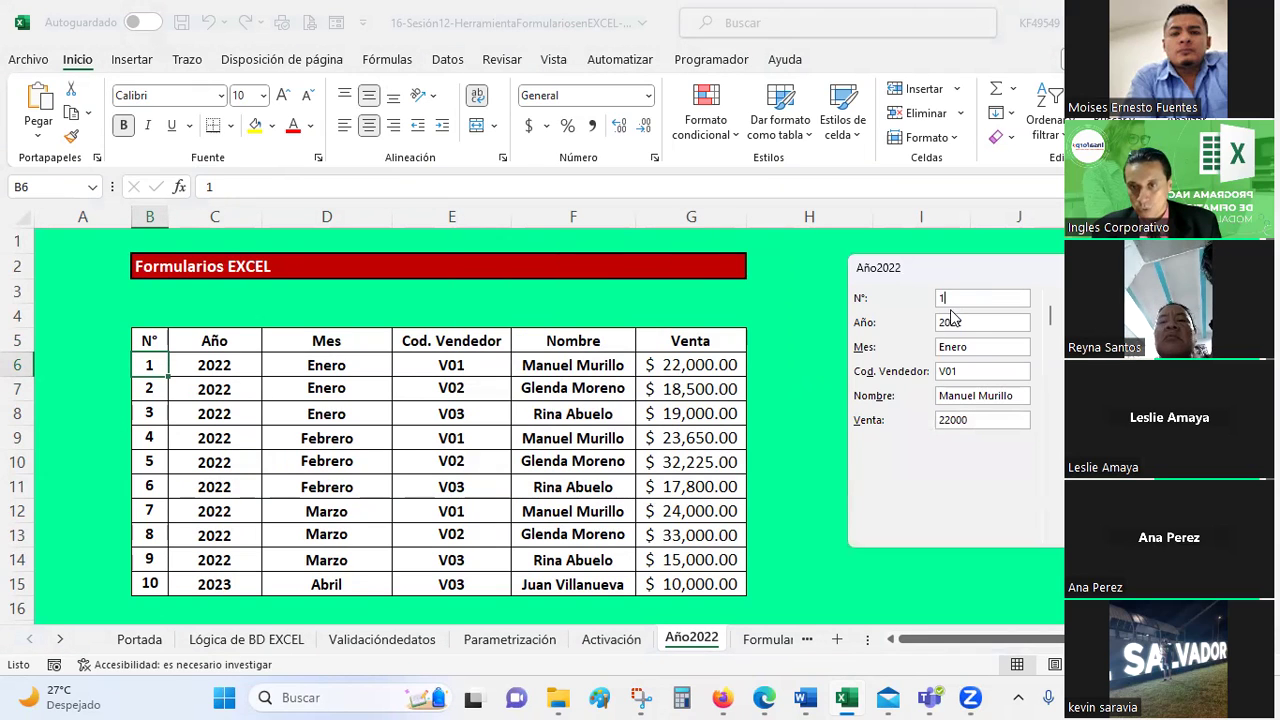
left_click(978, 326)
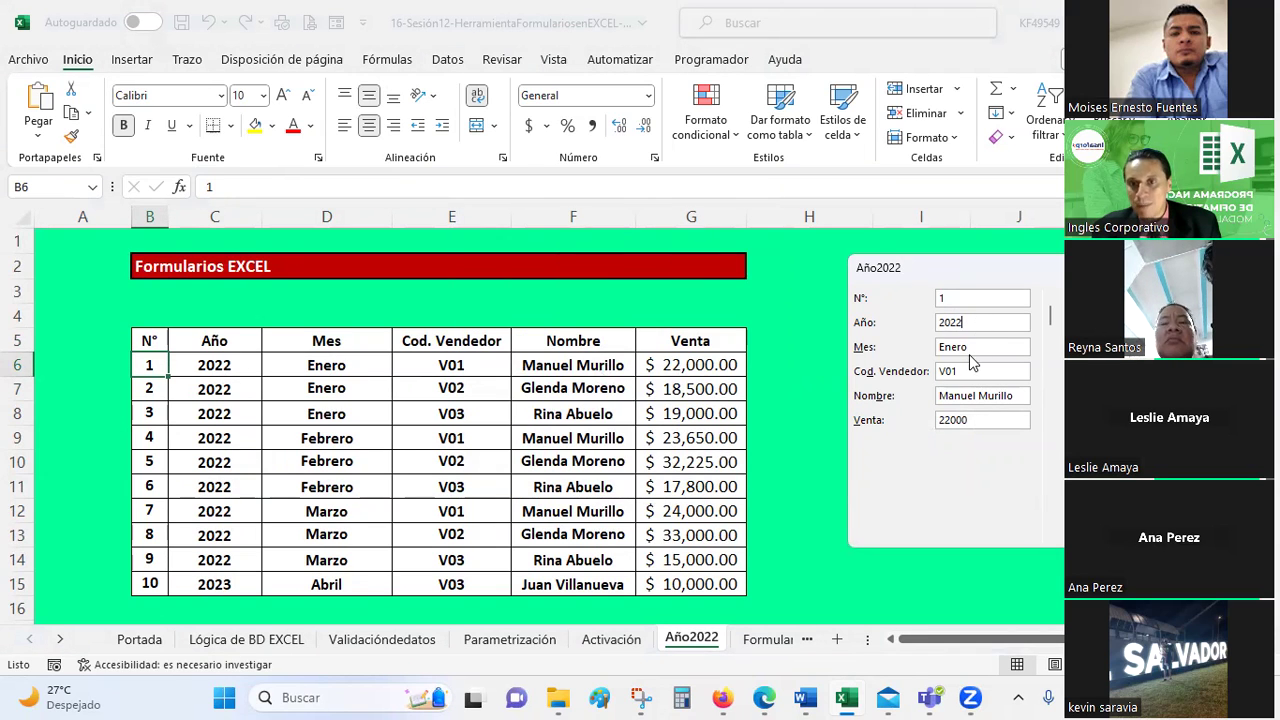
left_click(995, 421)
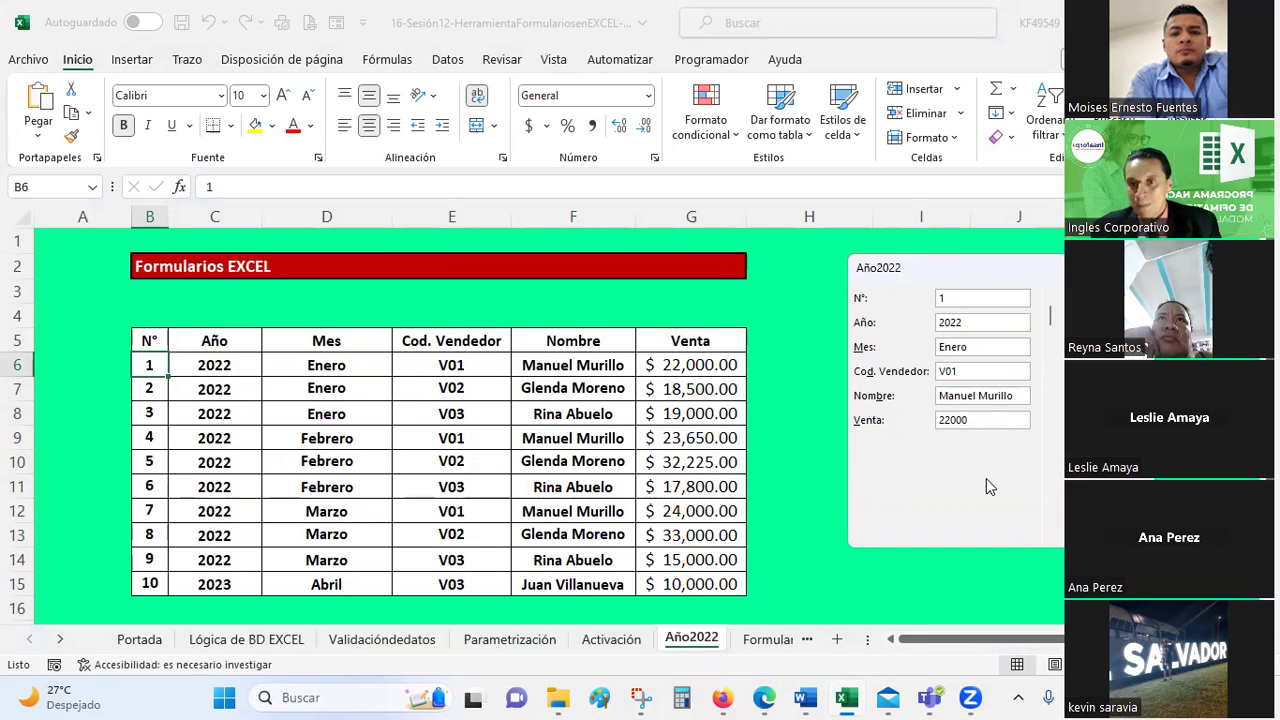
left_click(1052, 470)
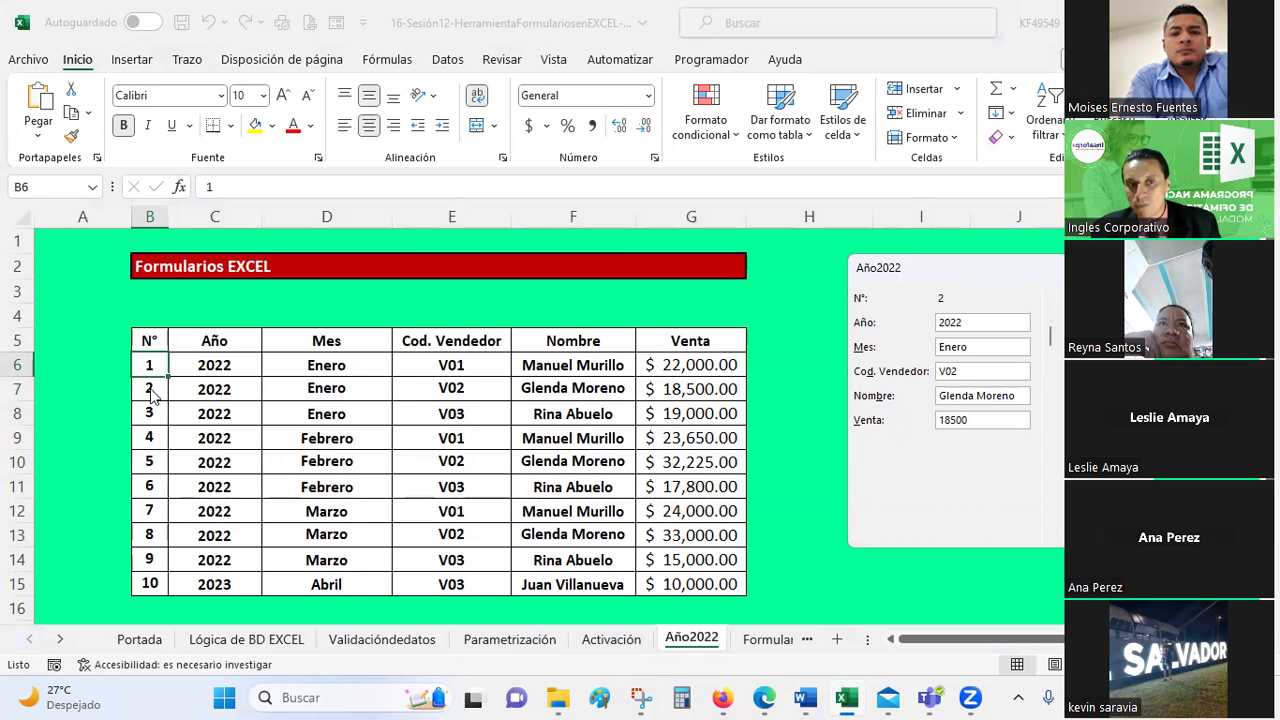
left_click(984, 321)
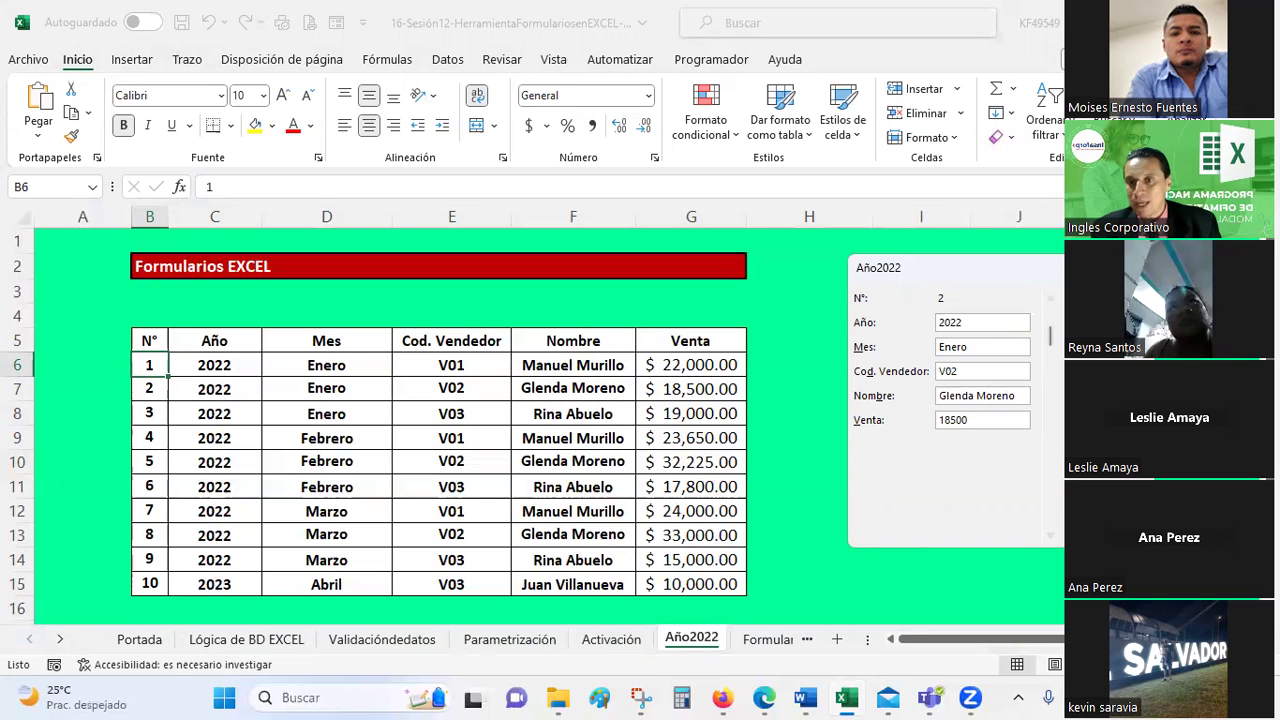
key("Return")
key("Return")
key("Return")
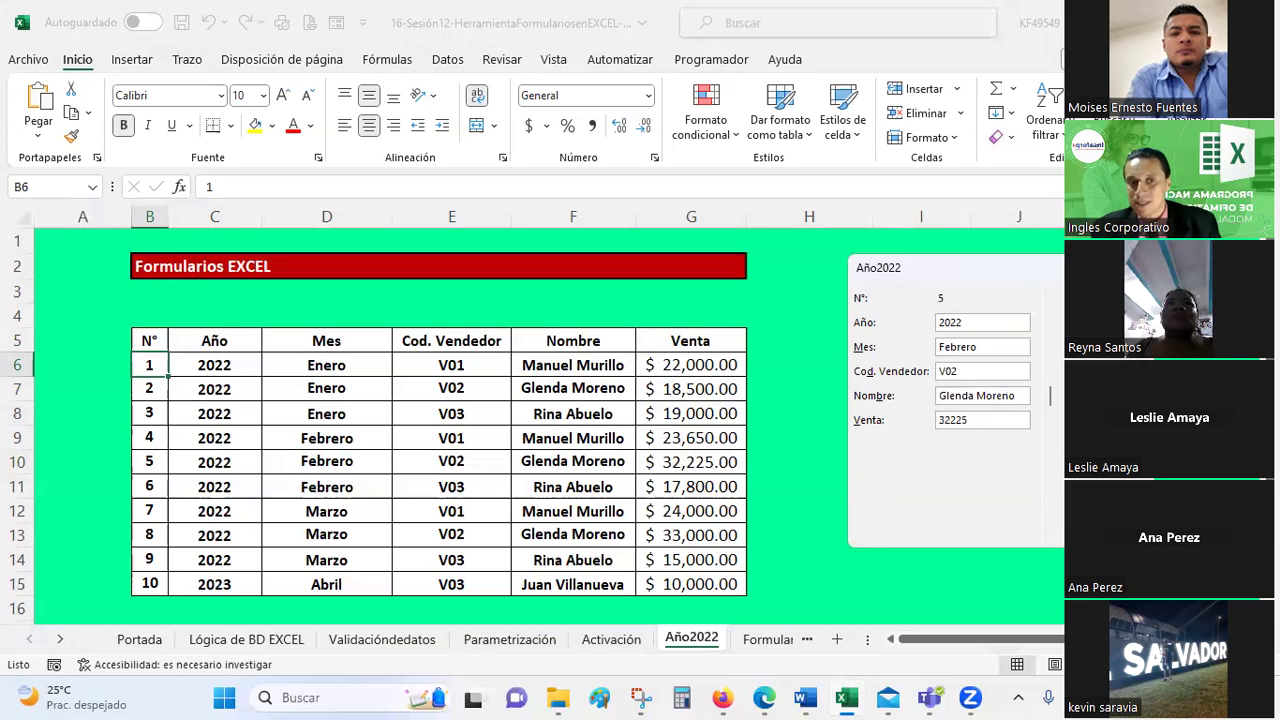
key("Return")
key("Return")
key("Return")
key("Return")
key("Return")
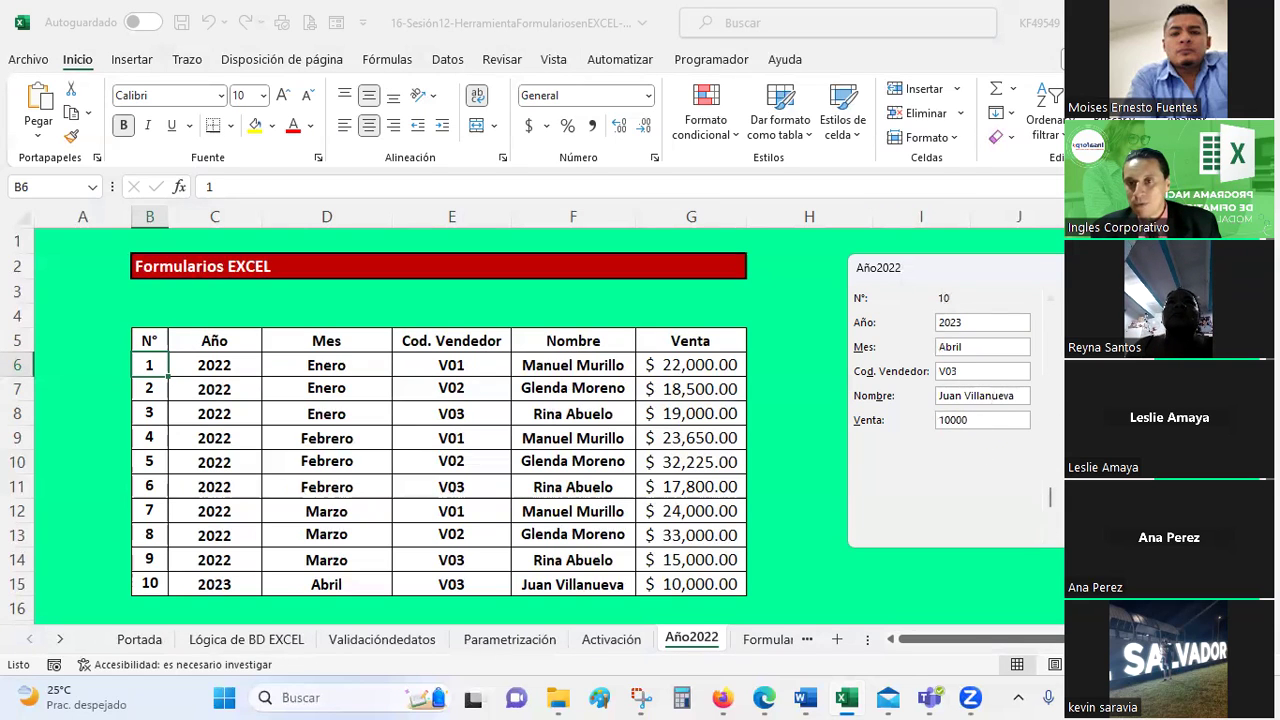
left_click(1100, 322)
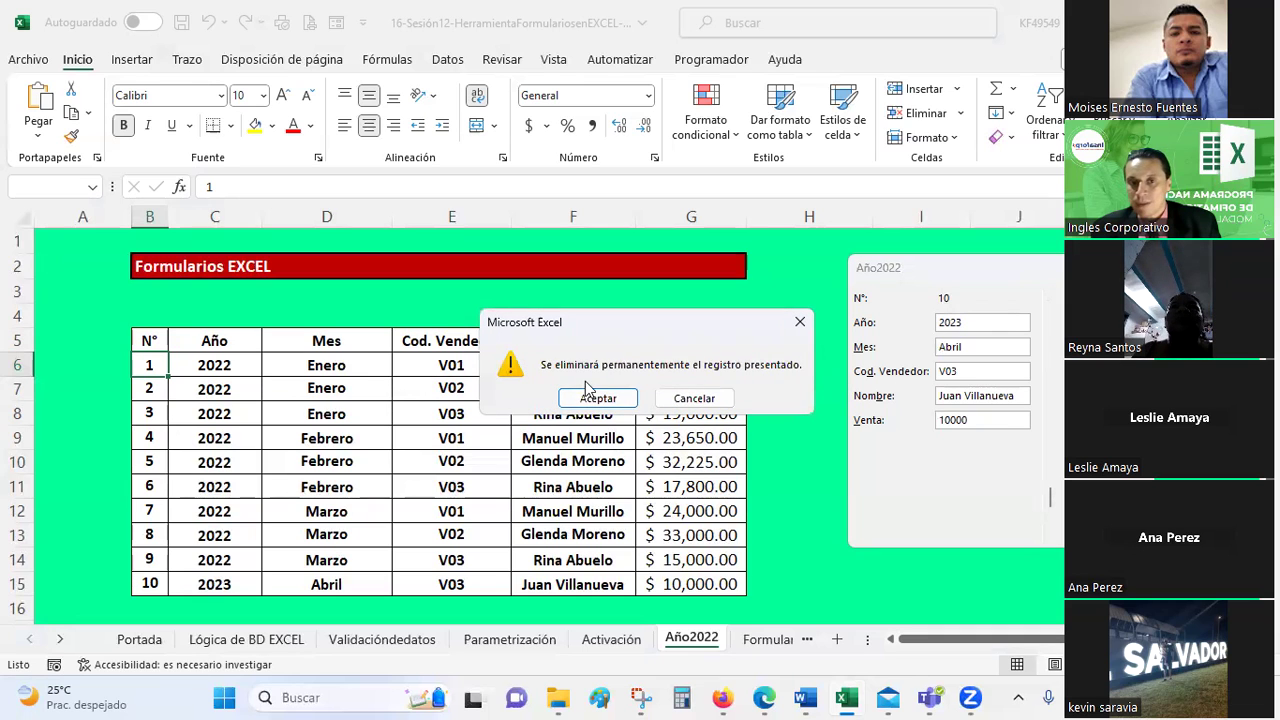
Confirm permanently deleting record 10, the 2023 Abril sale of 10000
left_click(612, 399)
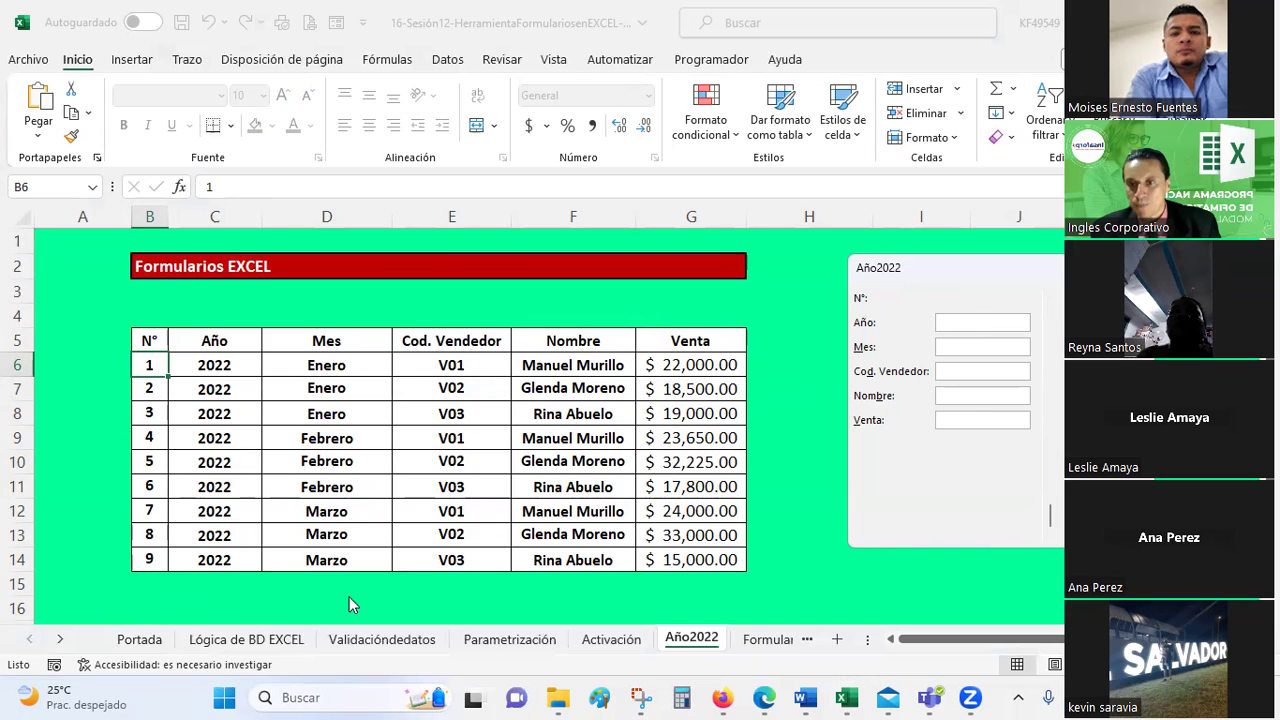
Try editing record 9's seller code and name, discard the edits, and show record 8 (V02, 33000)
key("Up")
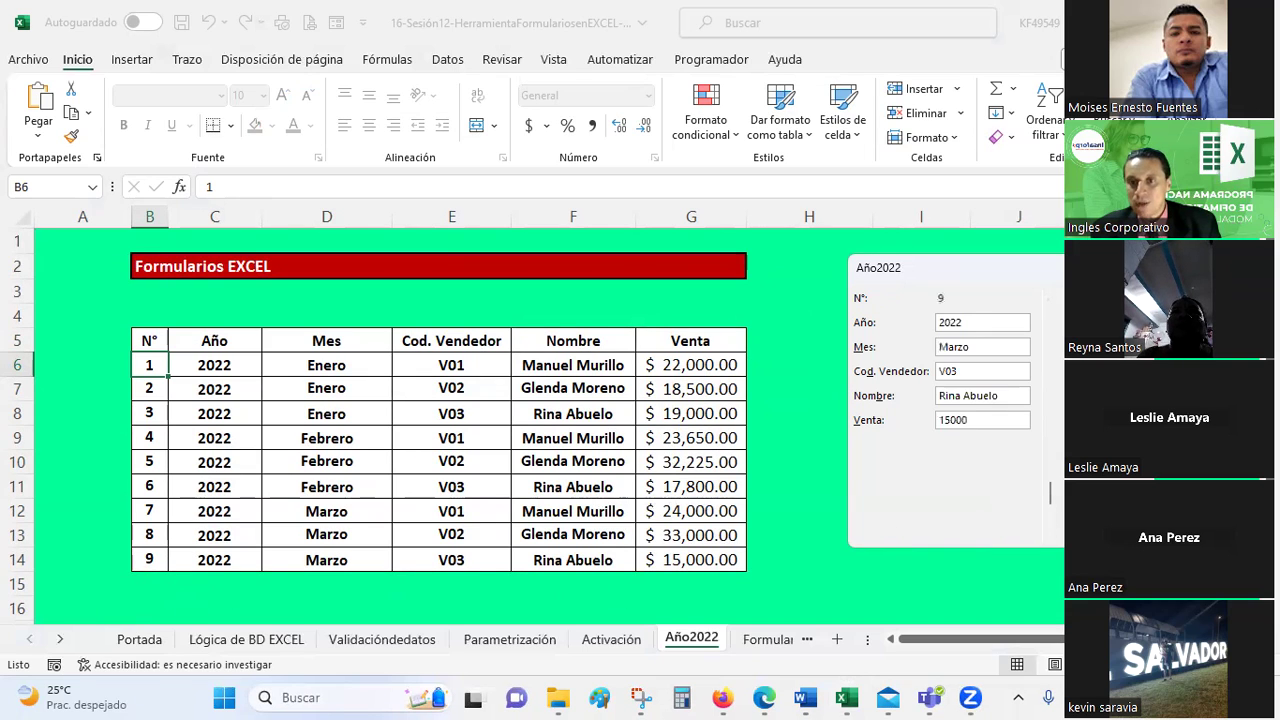
left_click(972, 373)
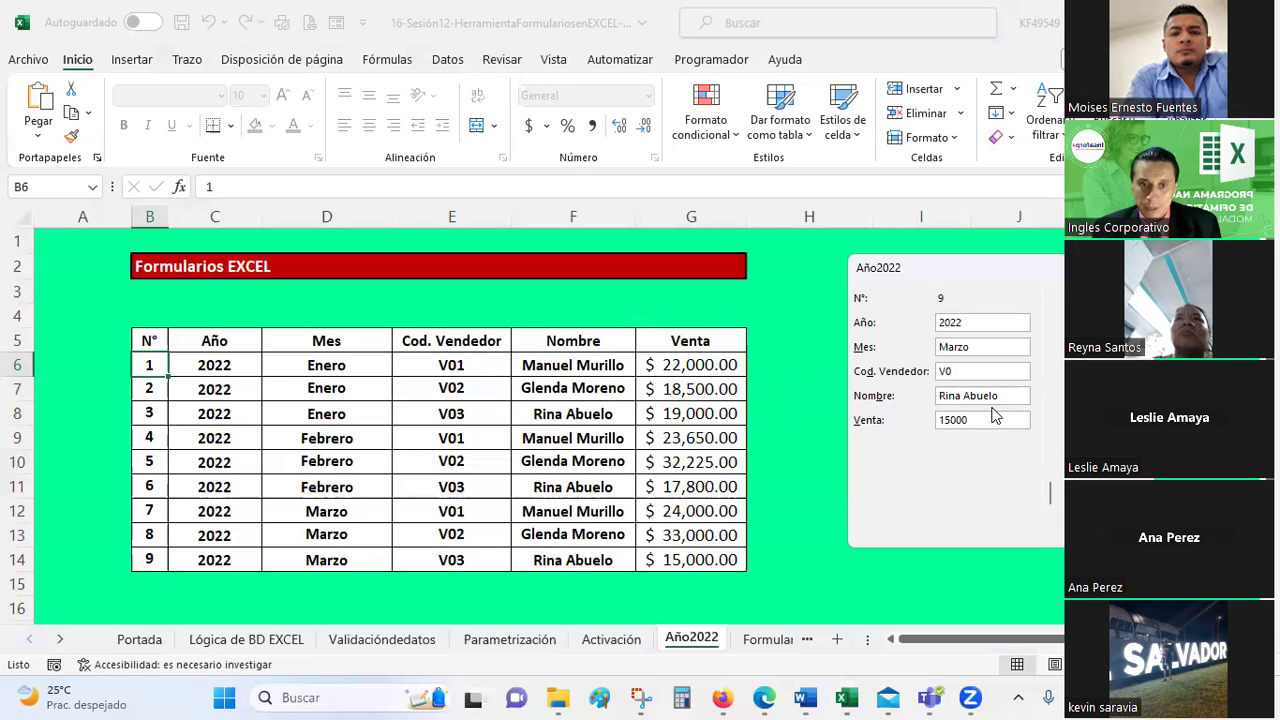
type("1")
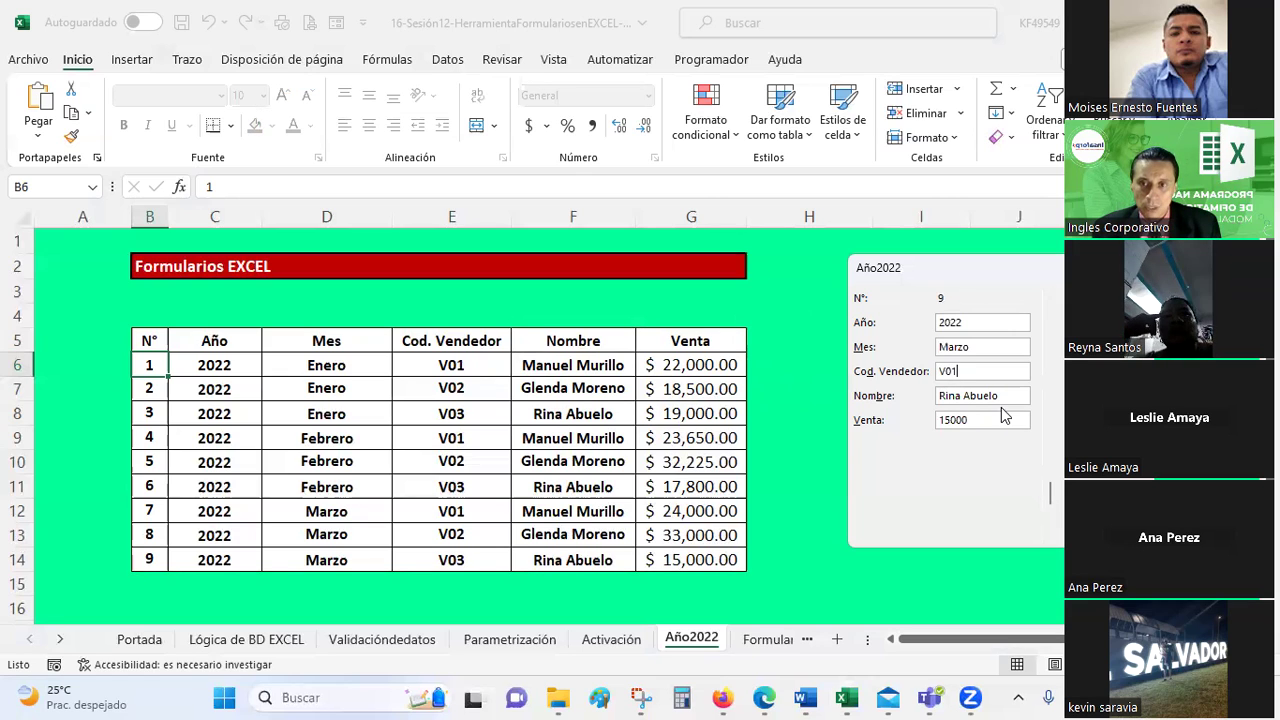
key("Tab")
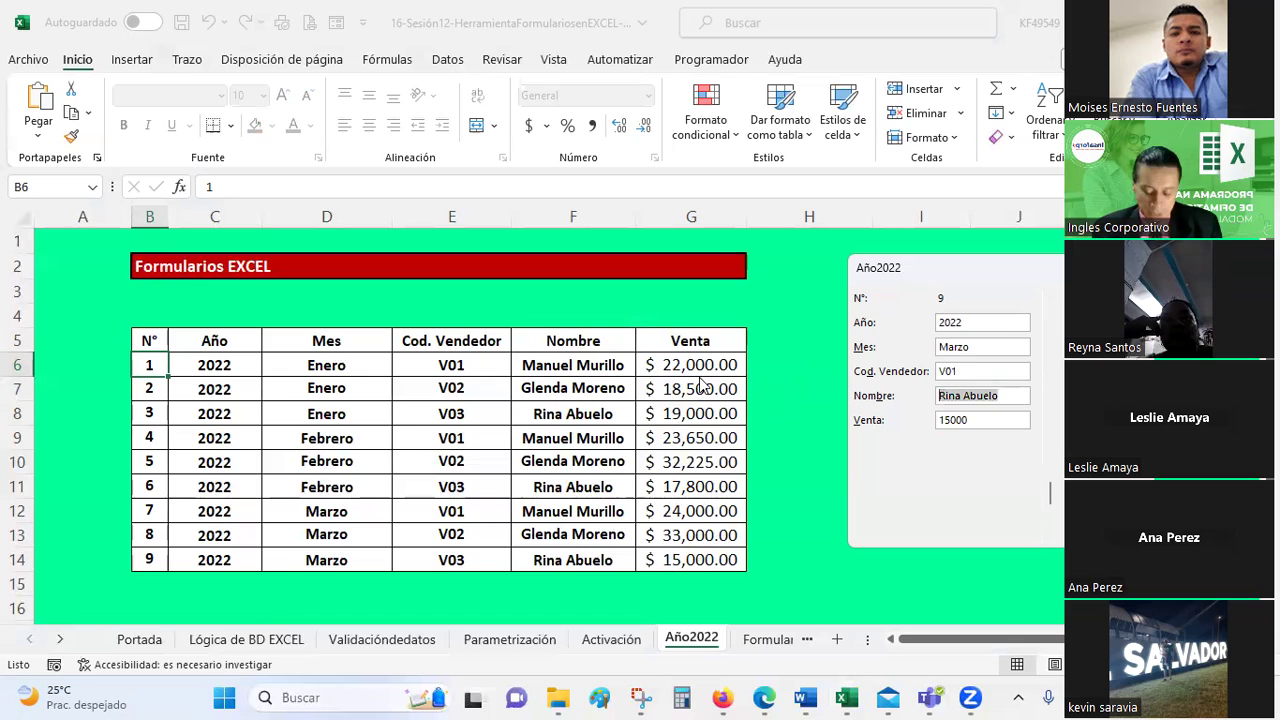
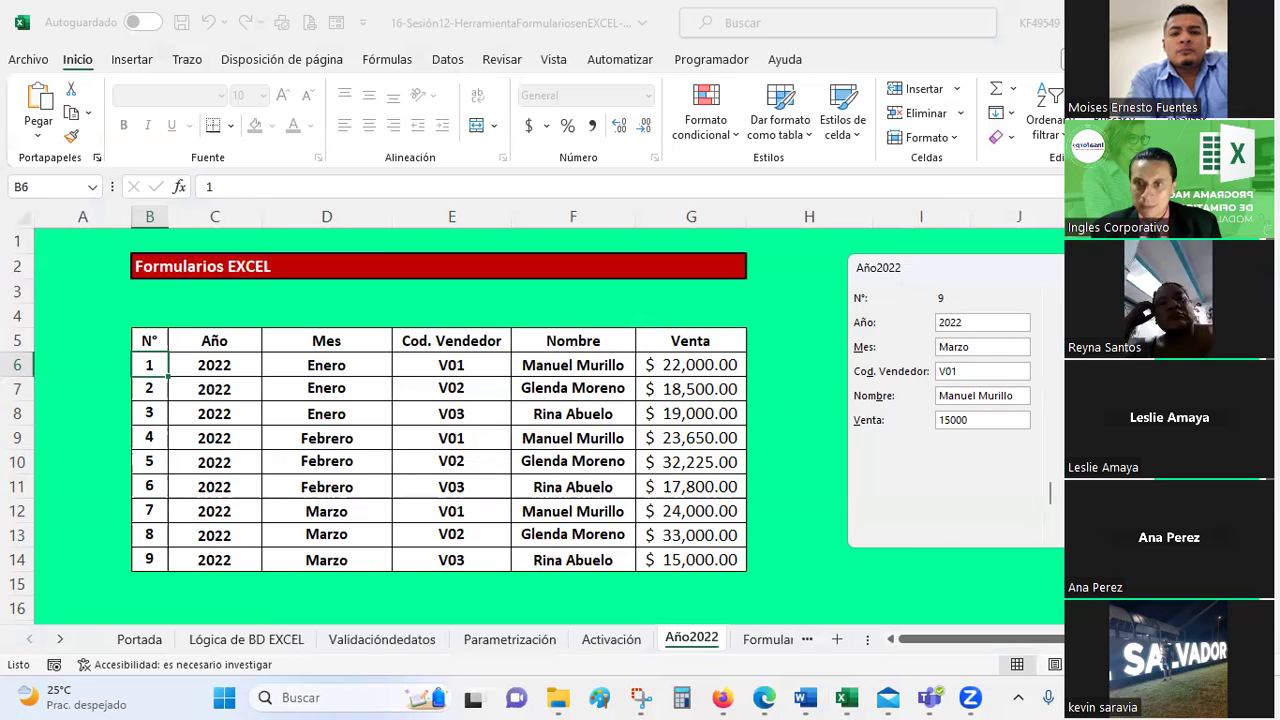
key("Down")
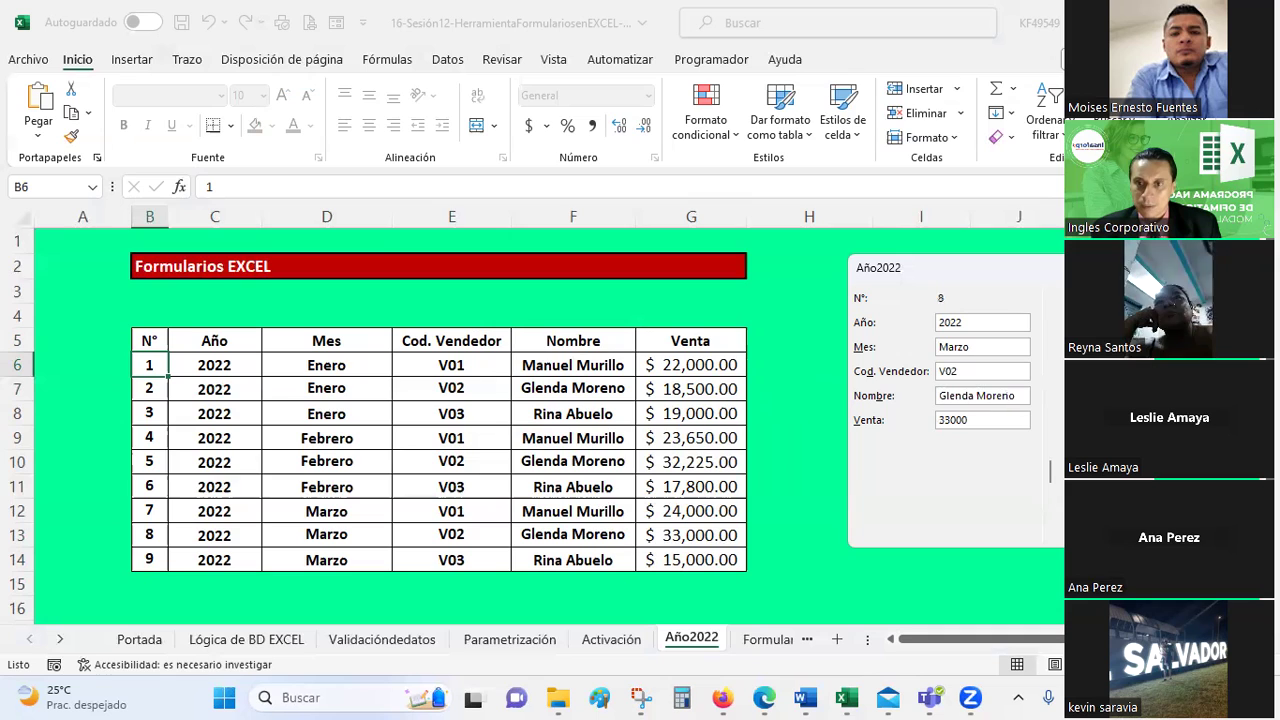
key("Down")
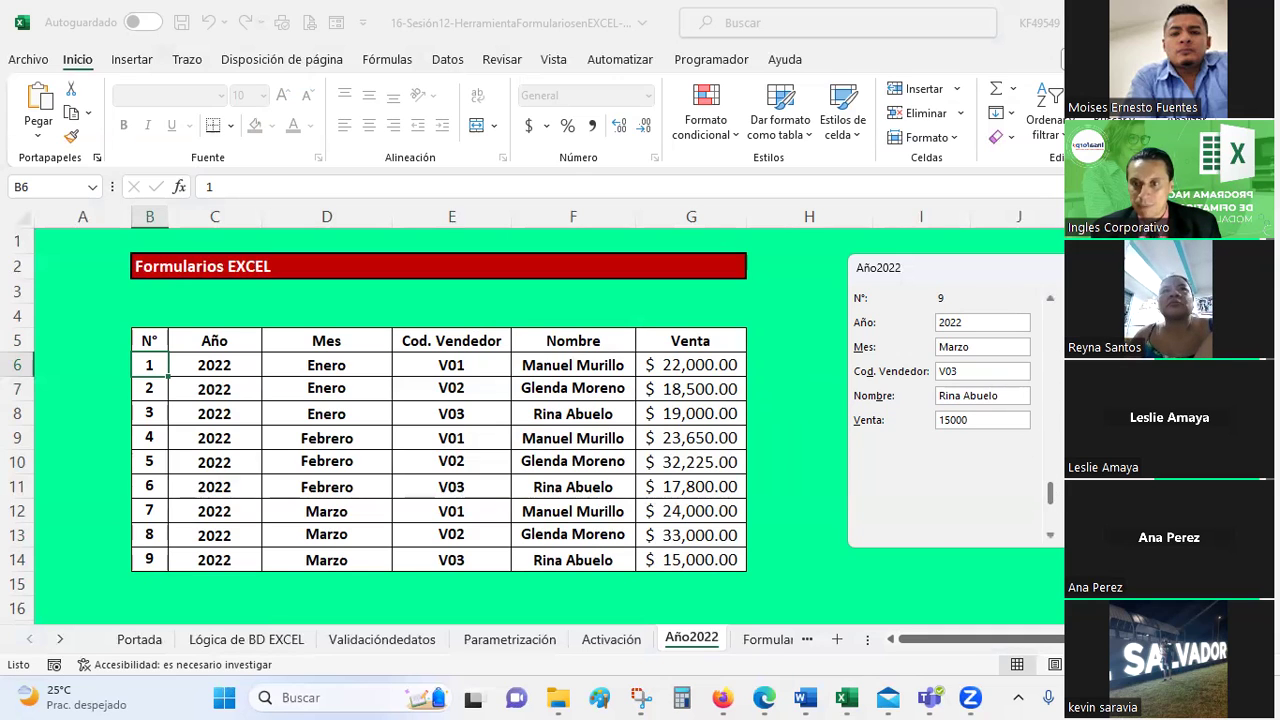
left_click(998, 418)
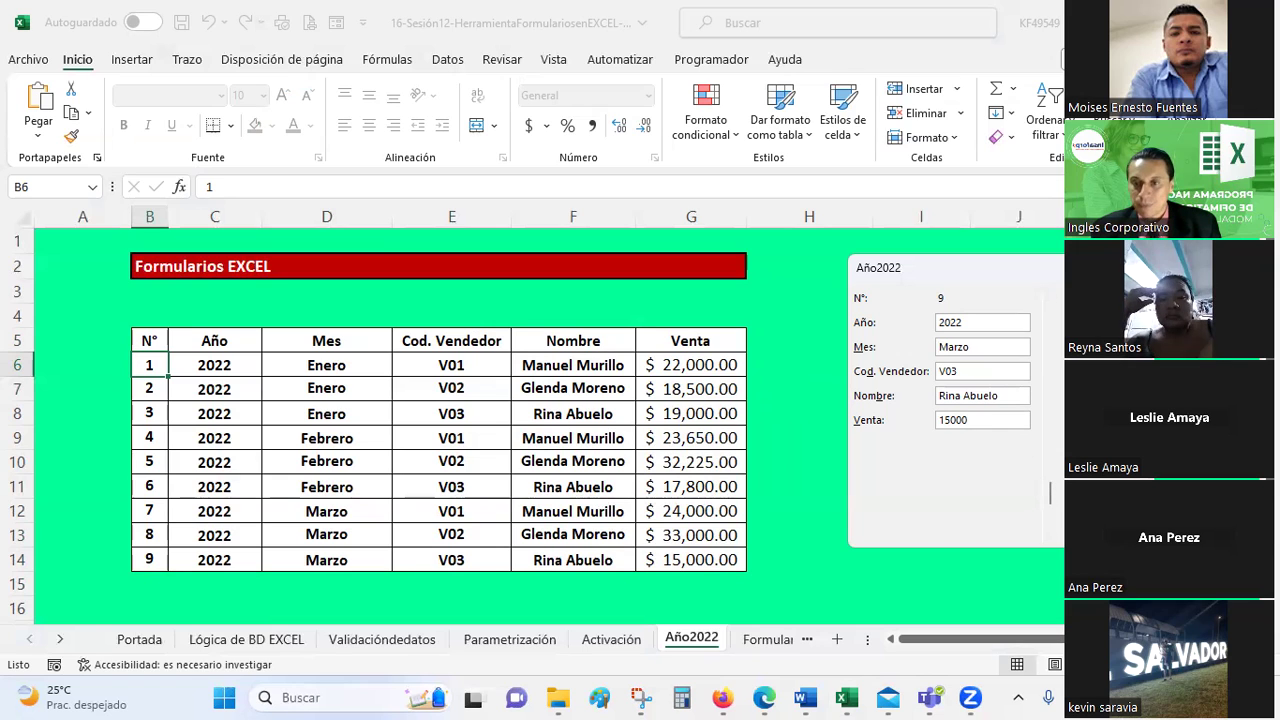
key("Up")
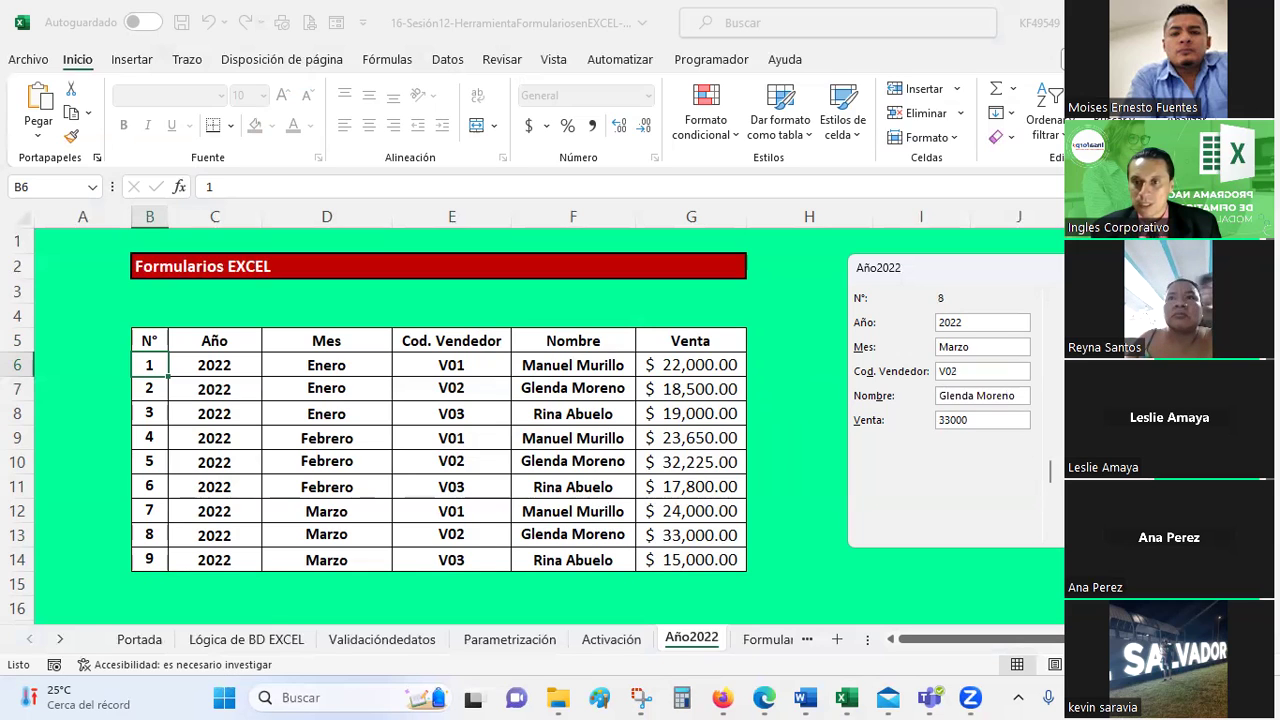
Replace record 9's sale of 15000 with 17000 and save it
key("Down")
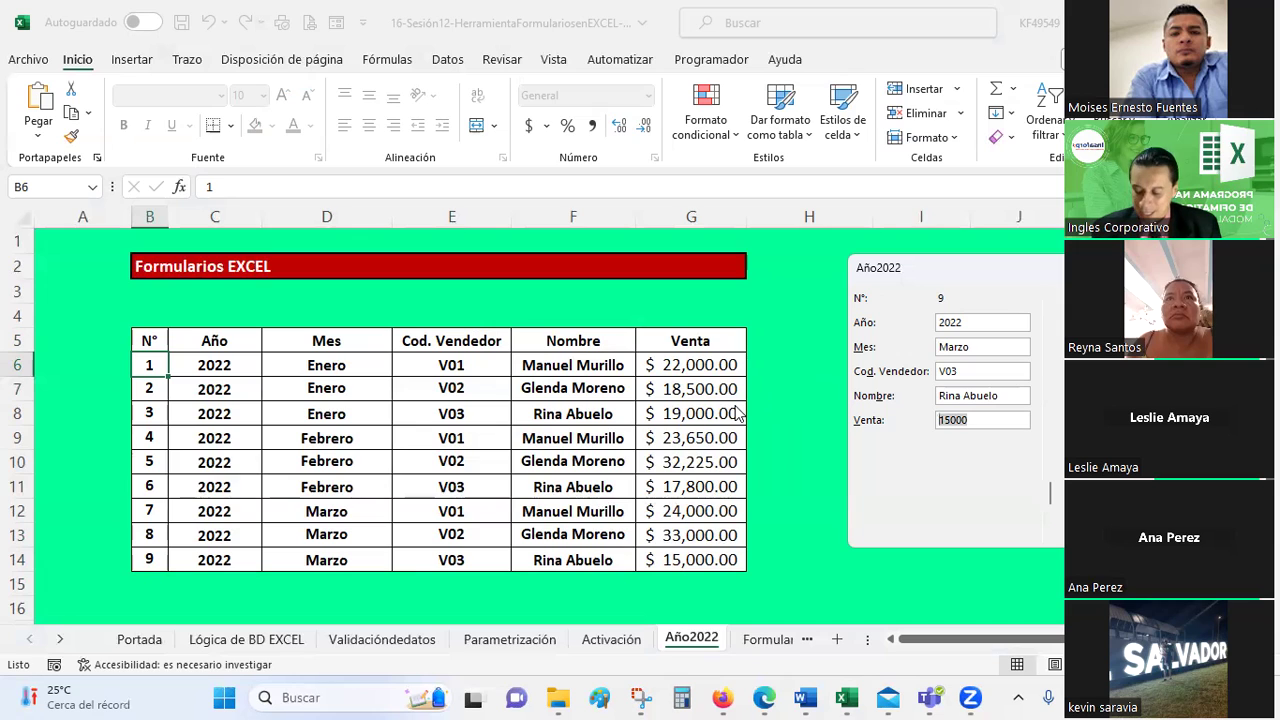
type("17")
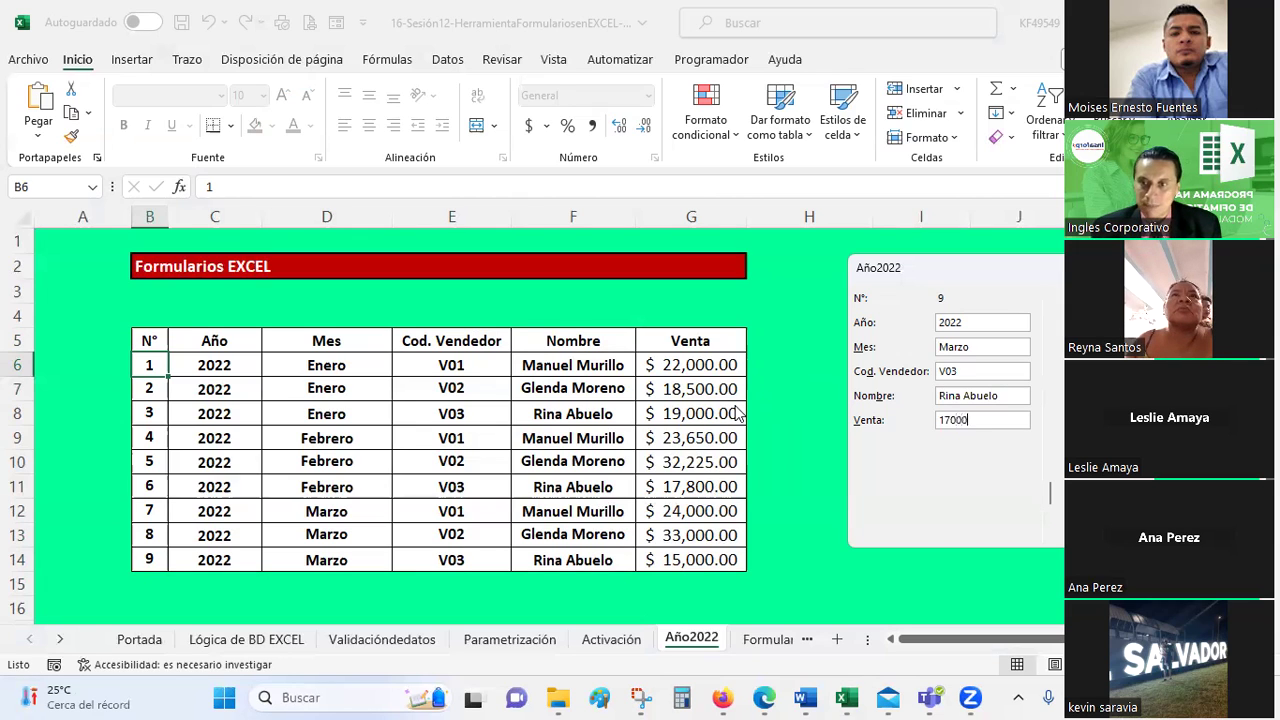
key("Escape")
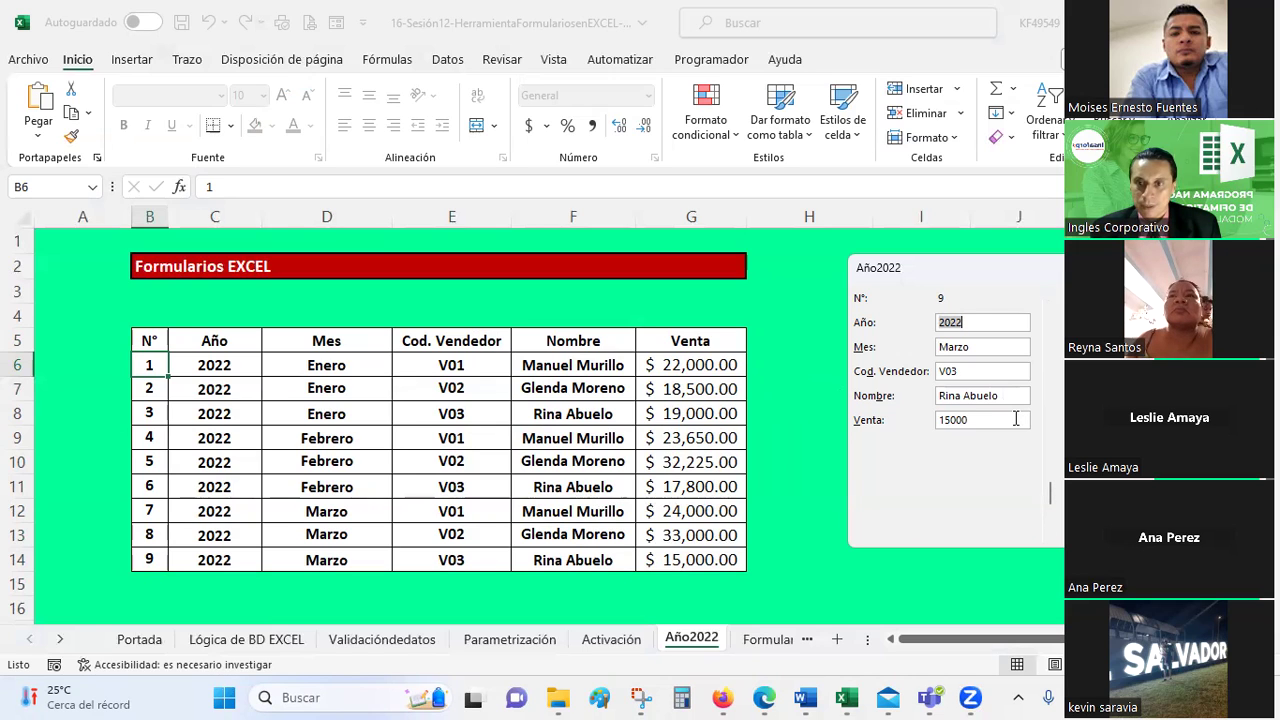
left_click_drag(1016, 419, 932, 419)
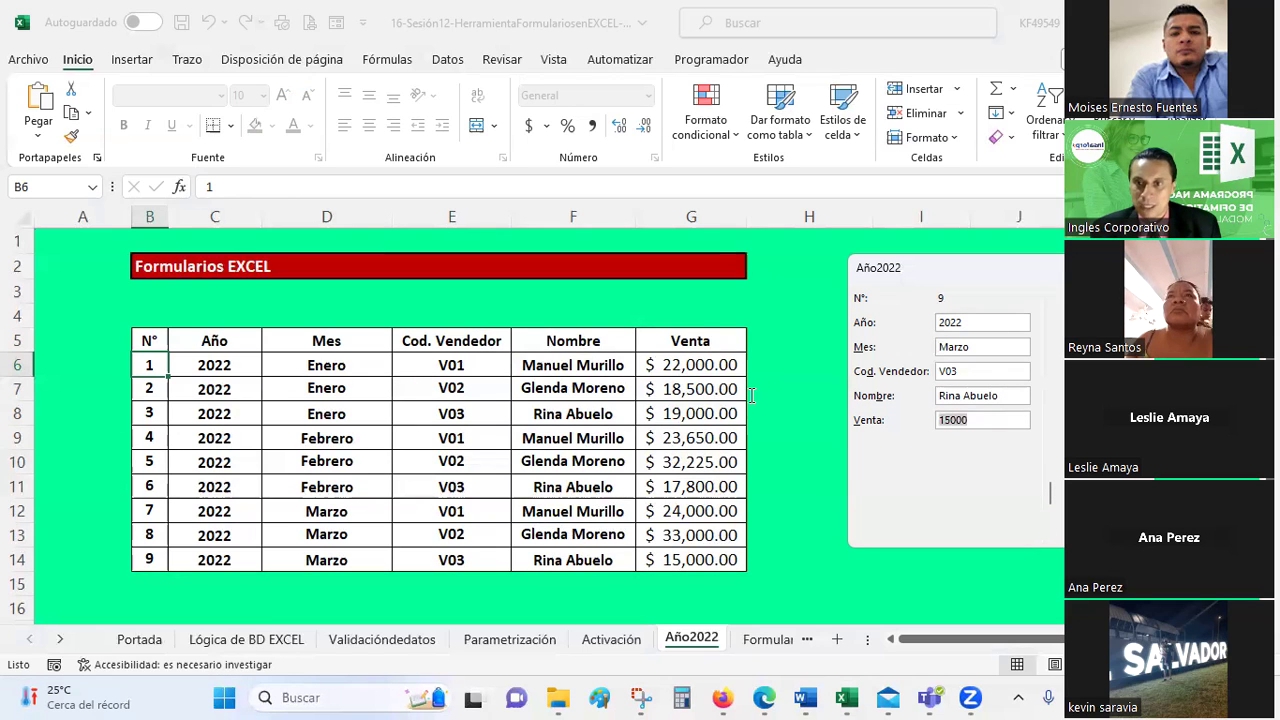
key("BackSpace")
type("17000")
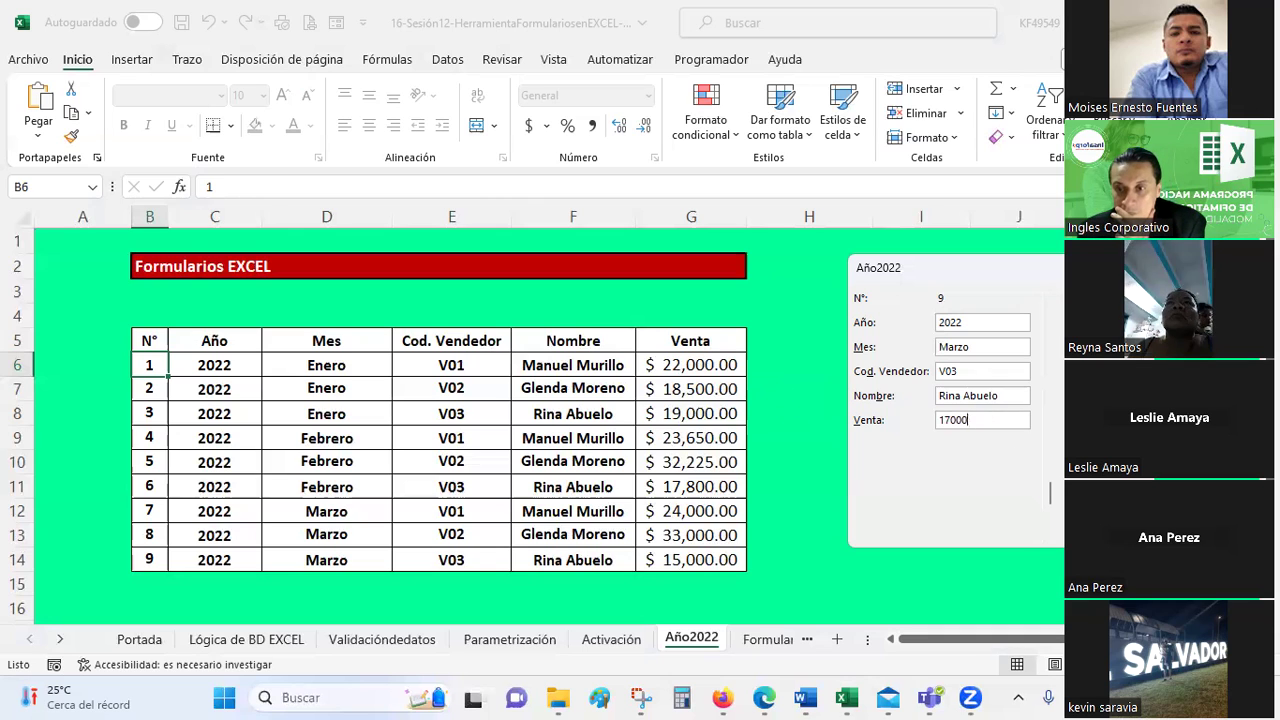
key("Return")
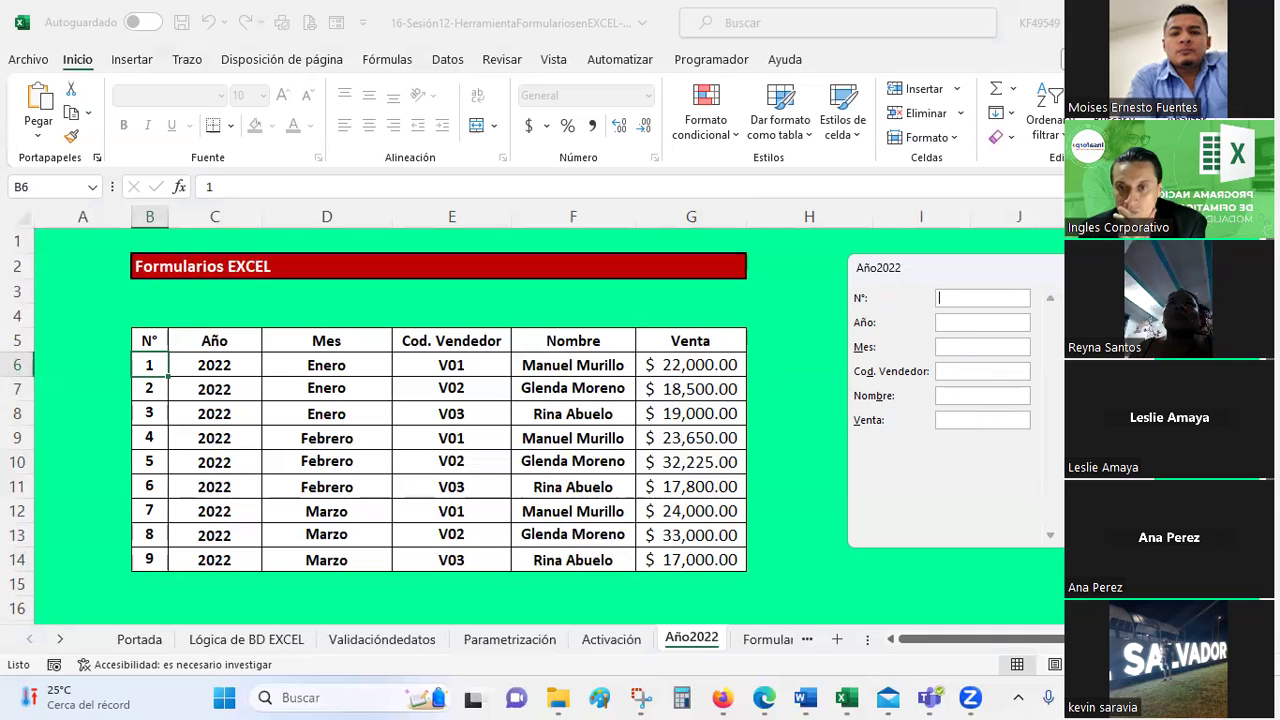
Revisit record 9, type 18000 over its Venta value, then step away and back to record 9
key("Up")
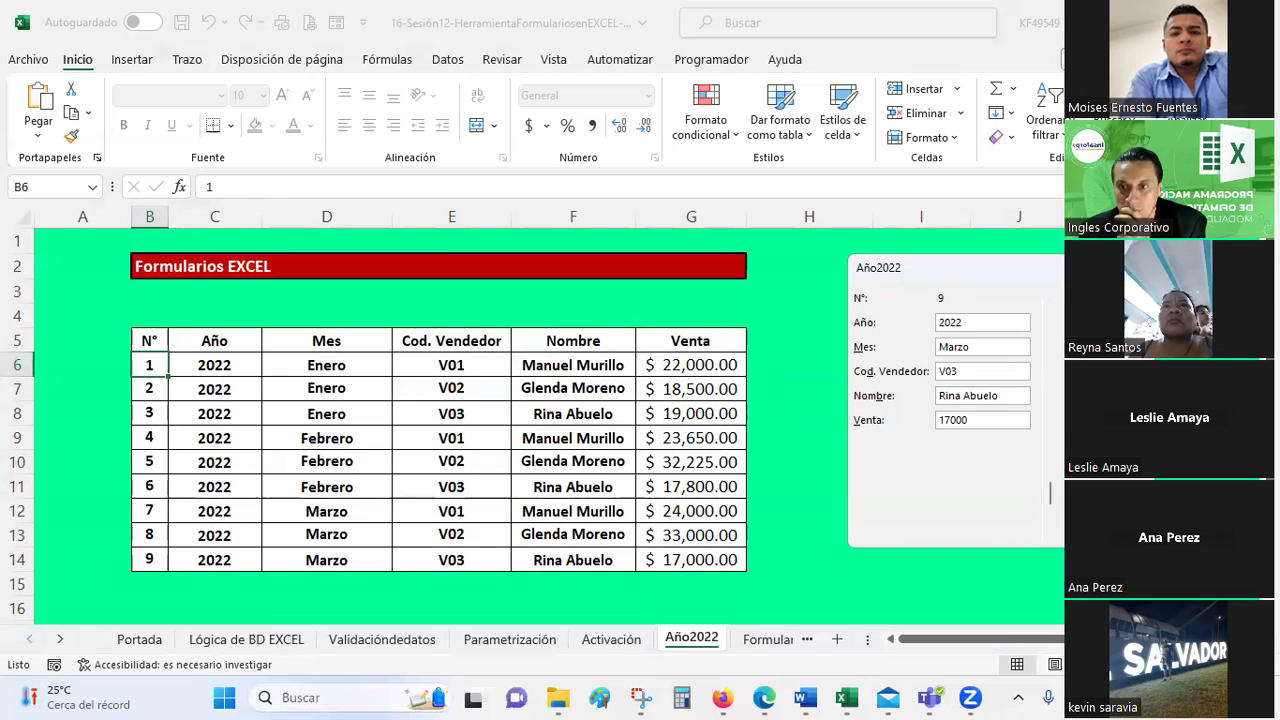
key("Up")
left_click(1100, 405)
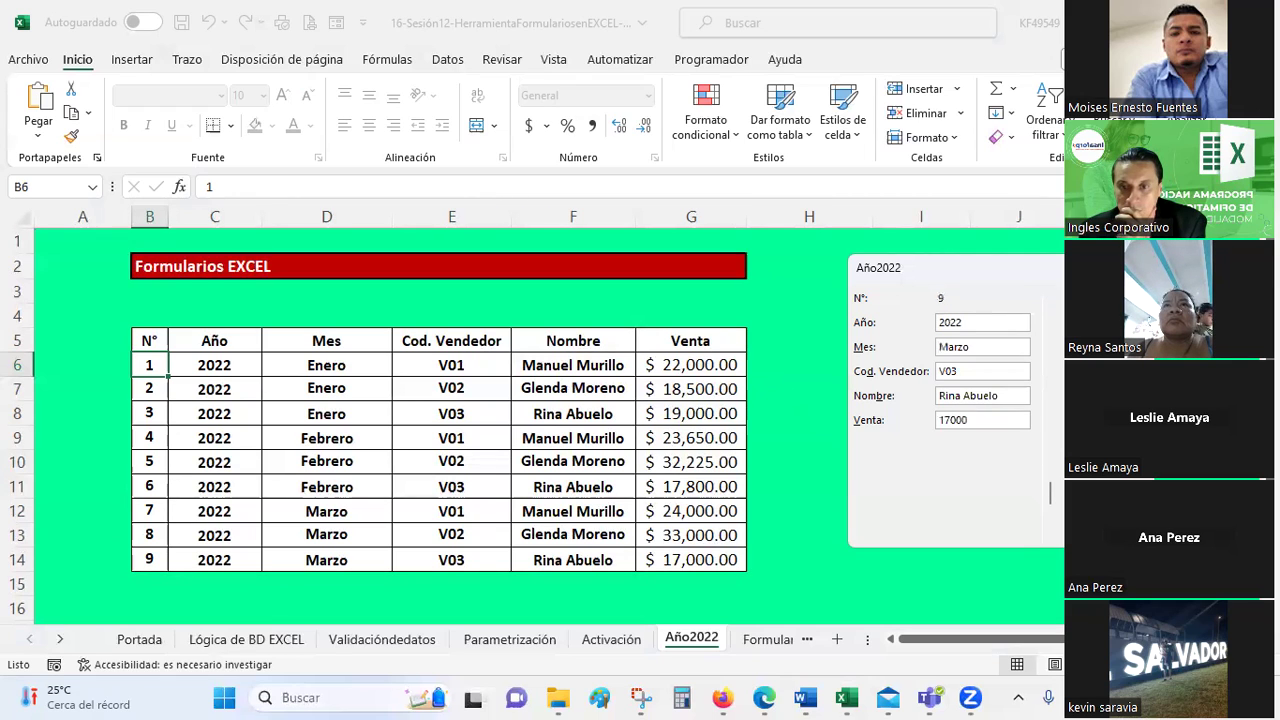
left_click_drag(975, 420, 920, 408)
type("18000")
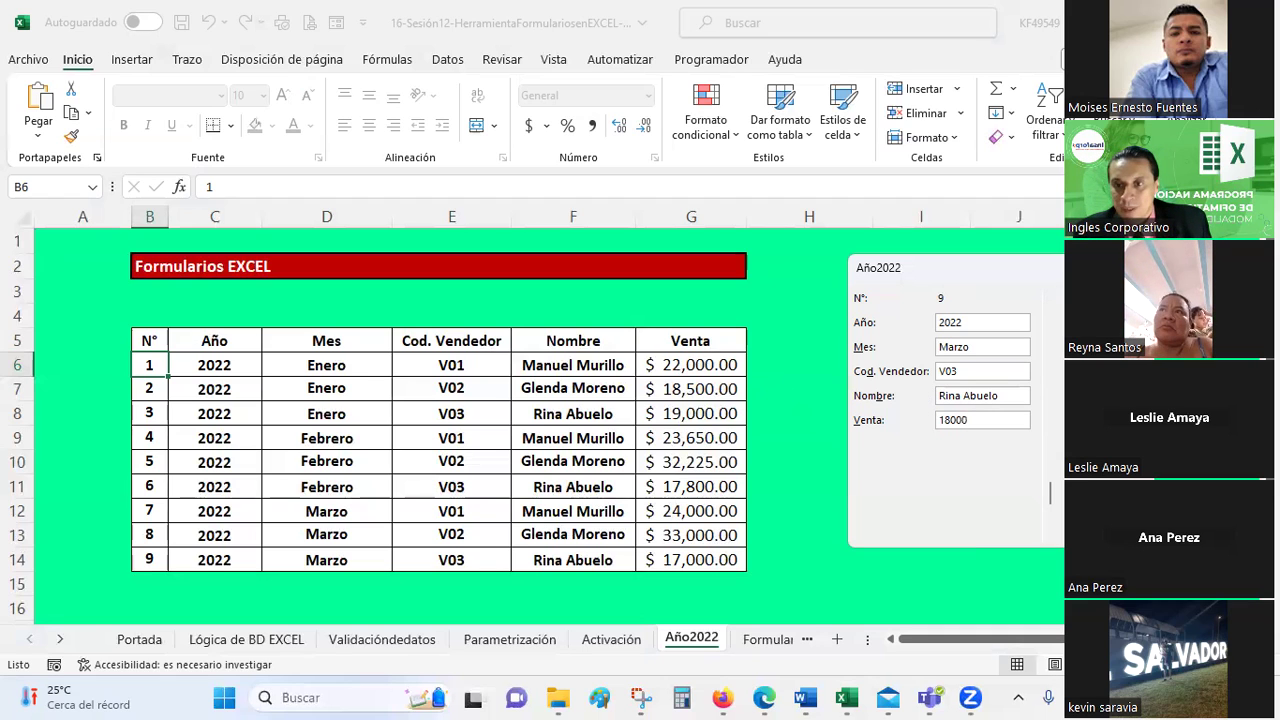
key("Up")
key("Down")
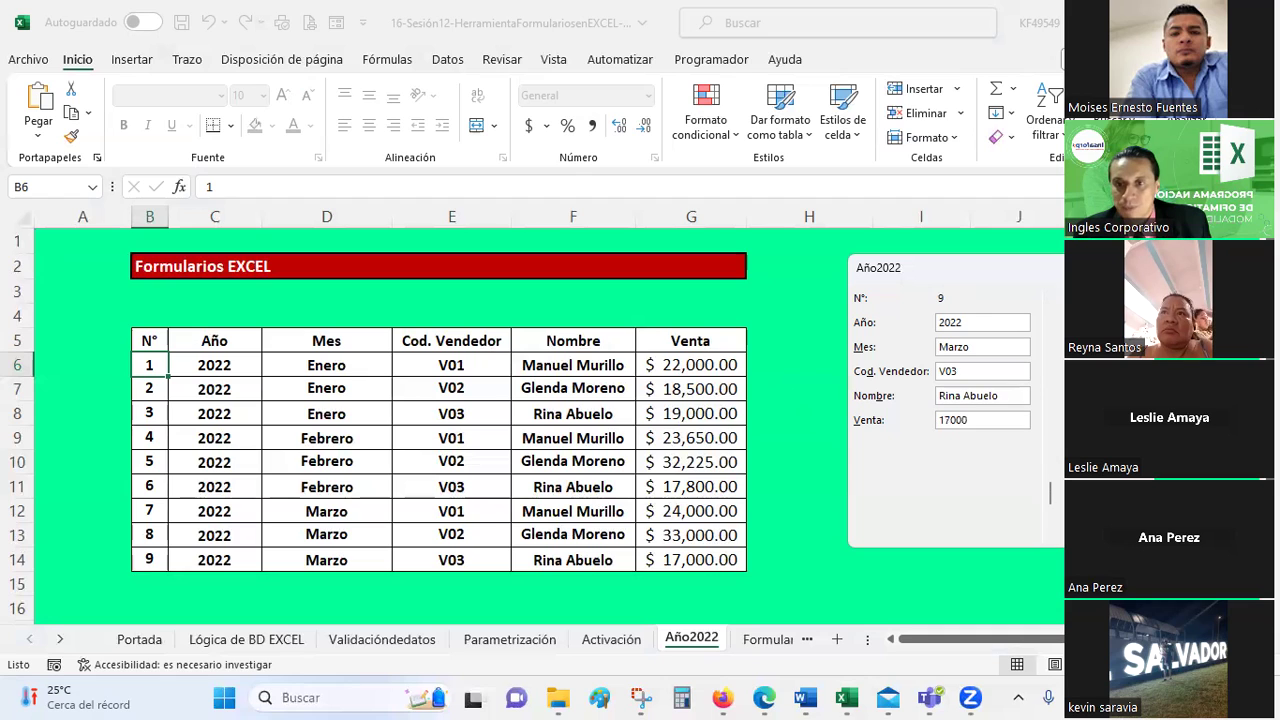
Change record 9's Venta from 17000 to 18000 and save it
left_click(893, 419)
type("180")
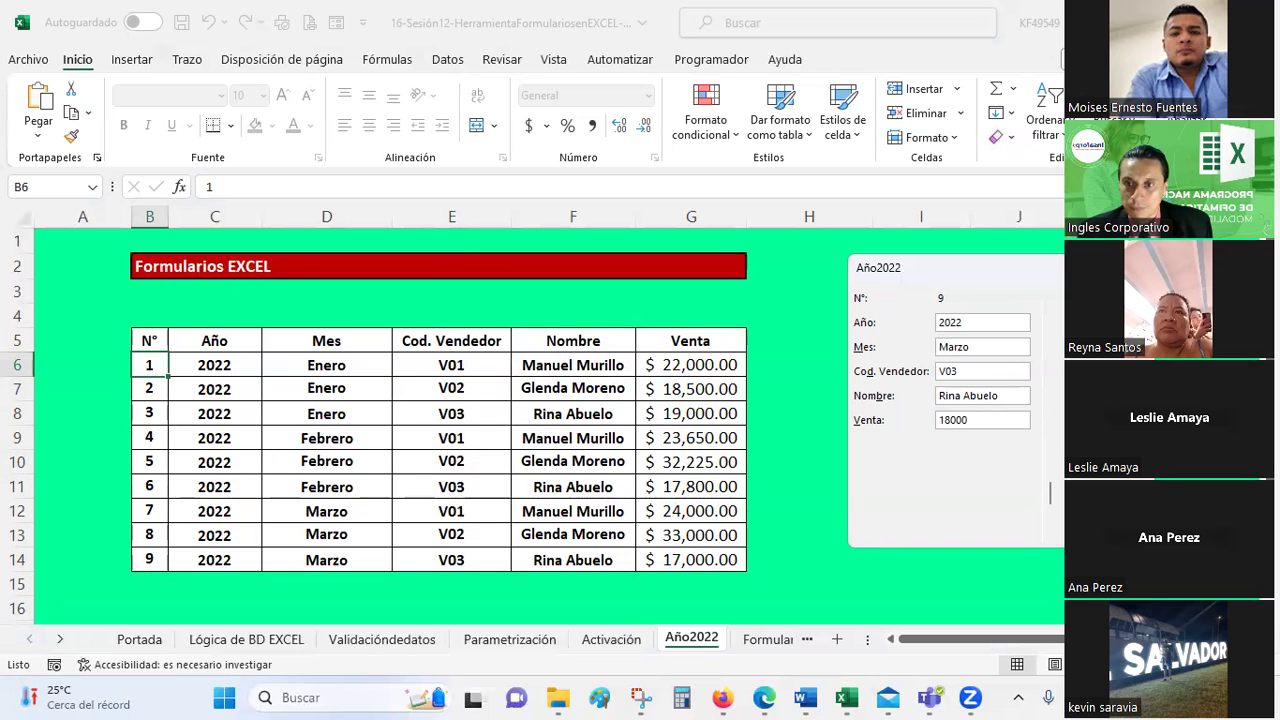
key("Up")
key("Down")
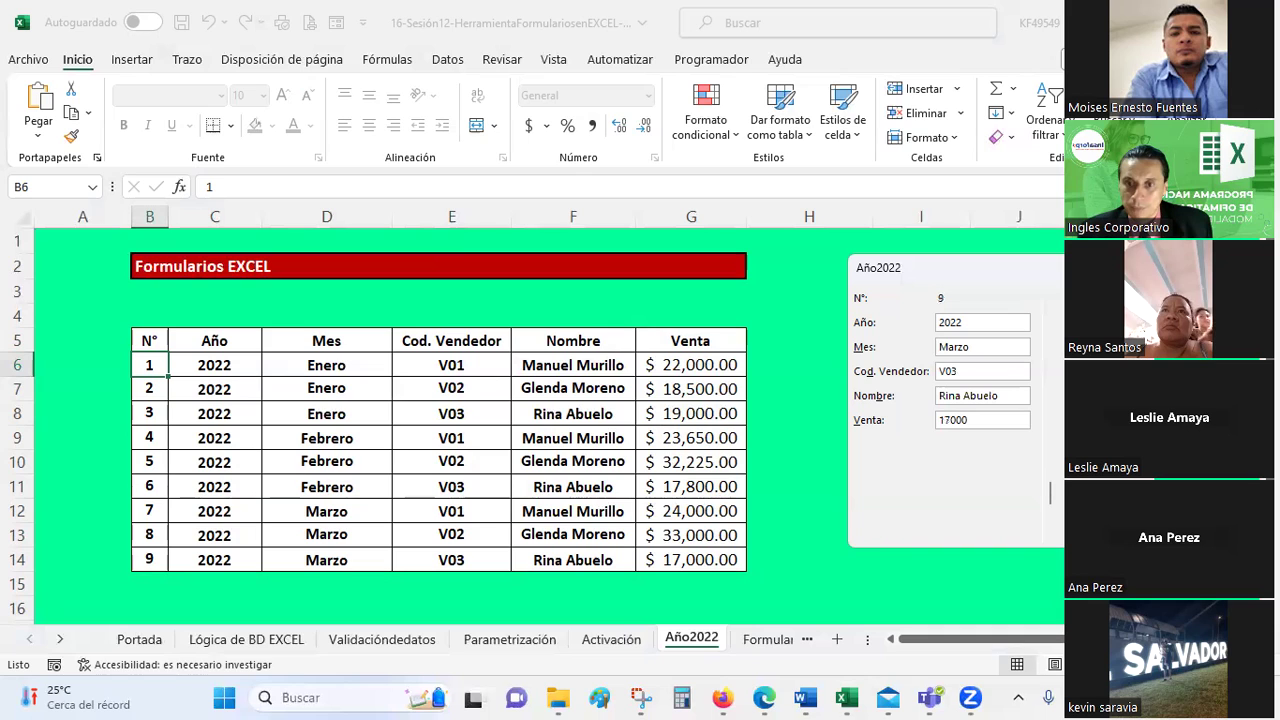
double_click(946, 420)
type("18000")
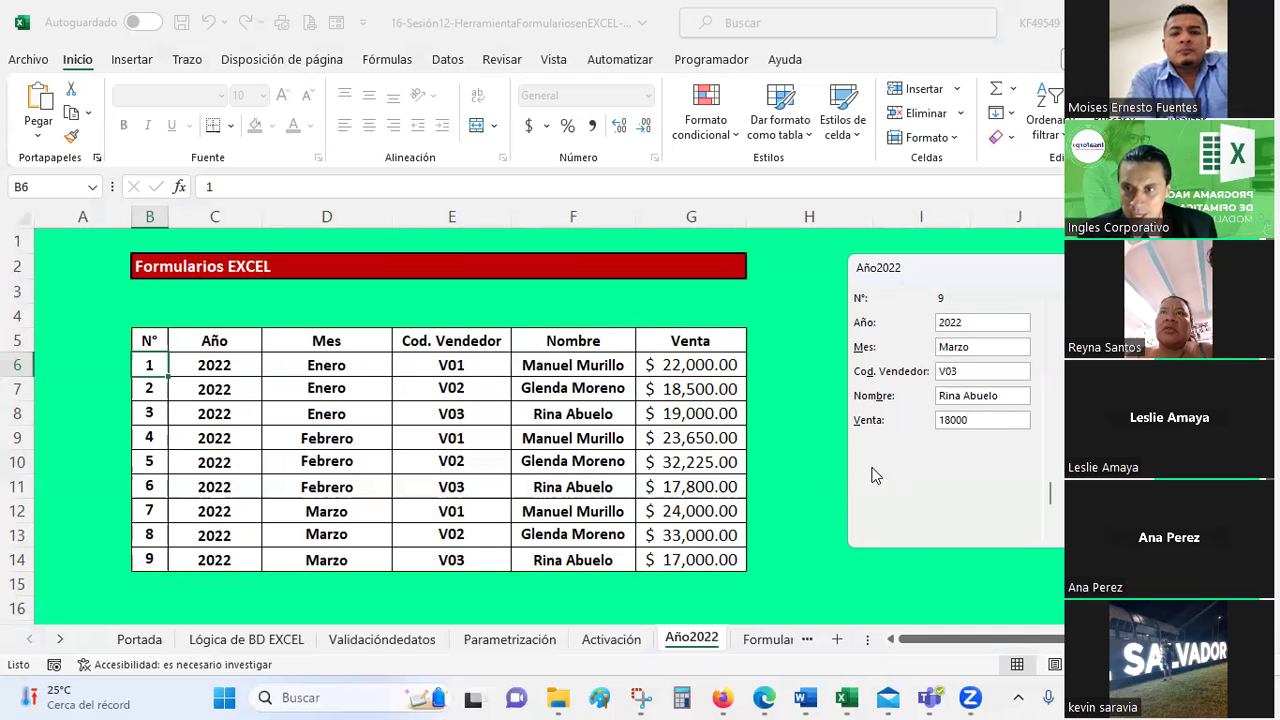
left_click(1100, 350)
left_click(1000, 418)
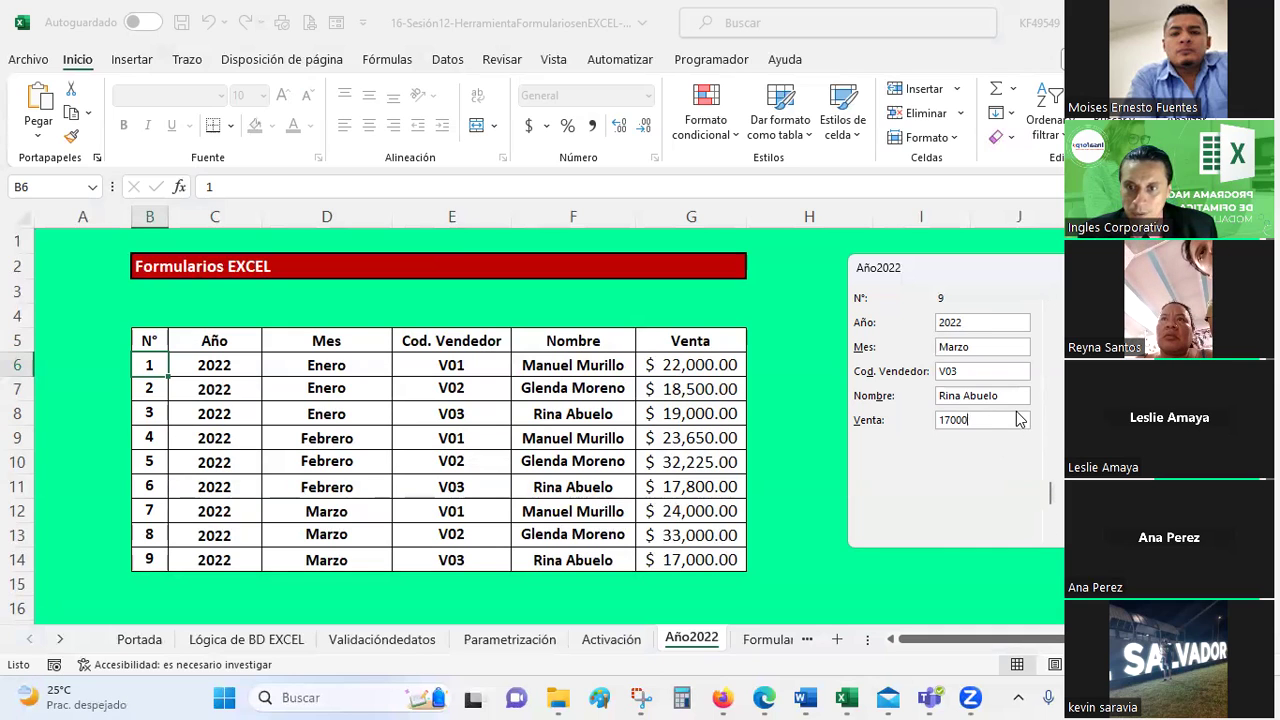
double_click(946, 420)
type("18000")
key("Up")
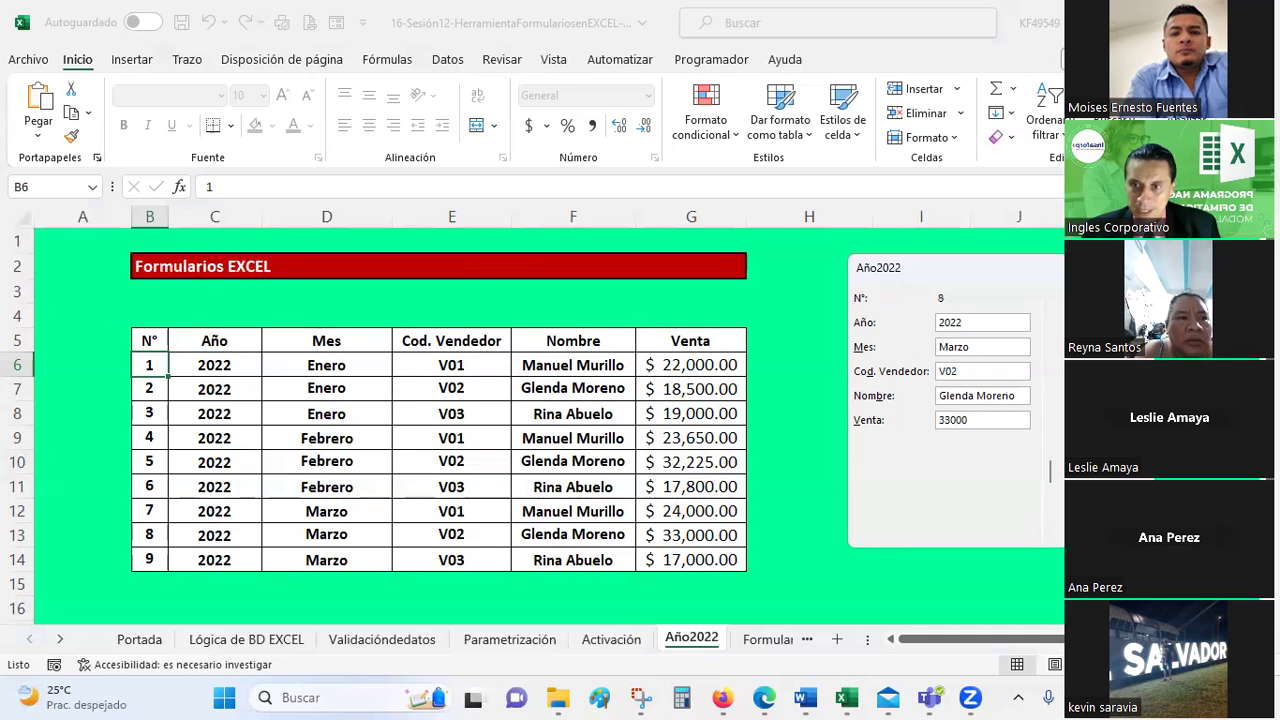
key("Down")
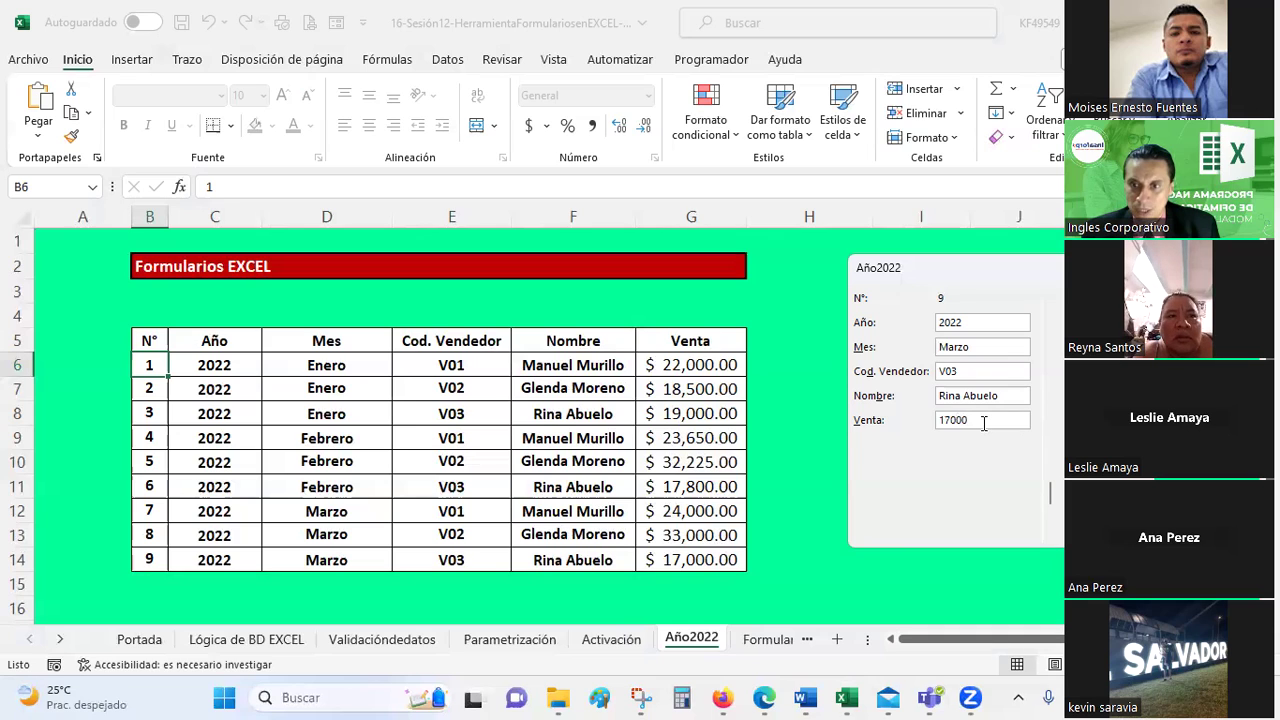
type("18000")
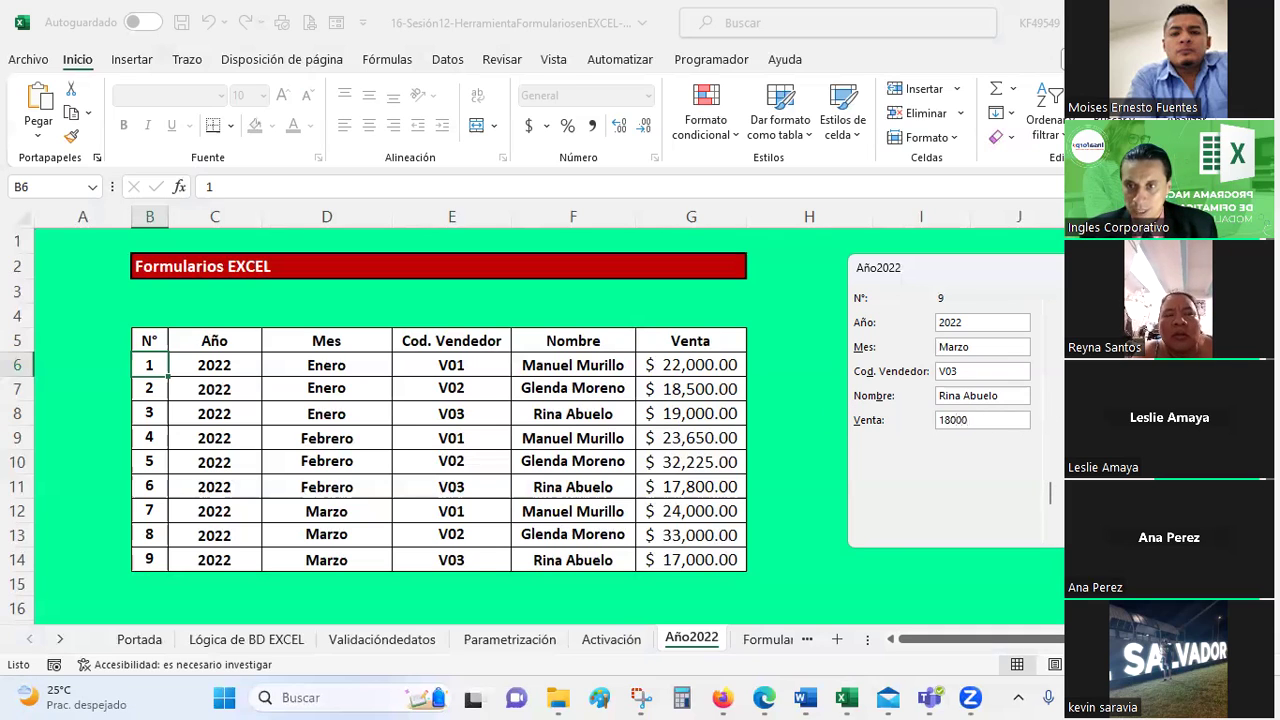
key("Return")
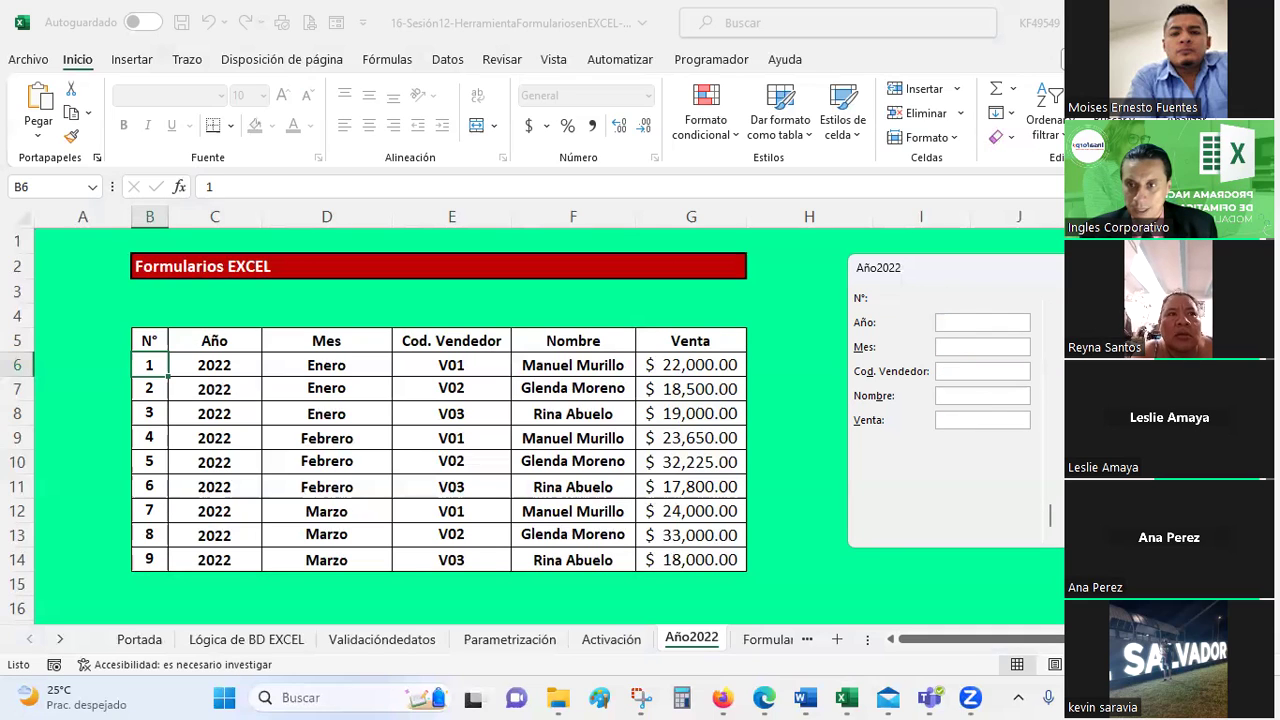
Raise record 9's Venta to 20000, then to 25000, saving each value
scroll(980, 423, "up", 1)
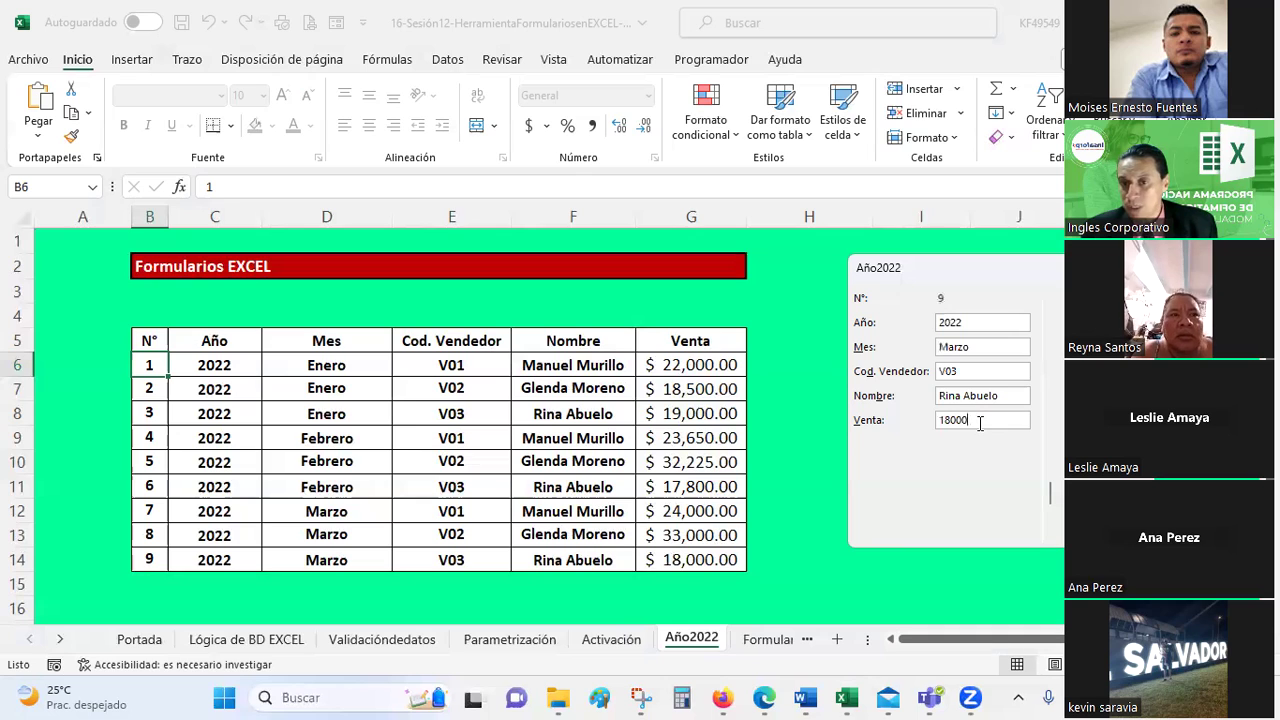
double_click(980, 423)
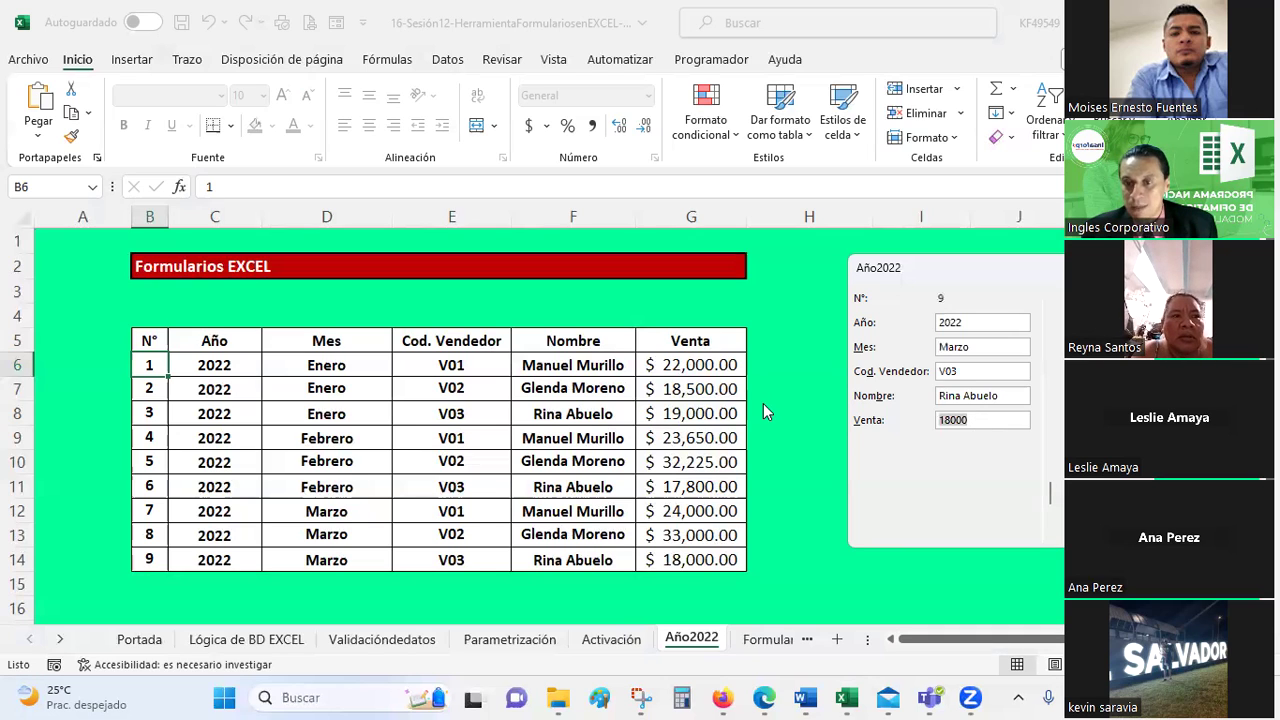
type("20000")
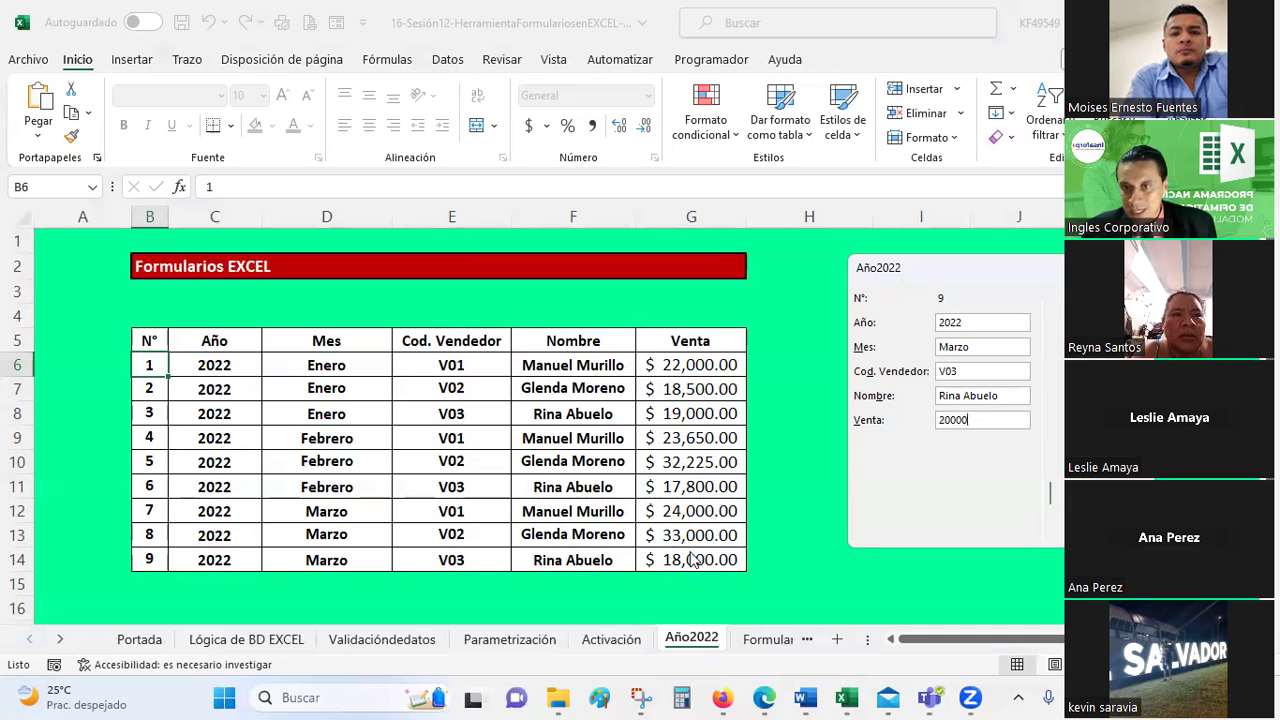
key("Return")
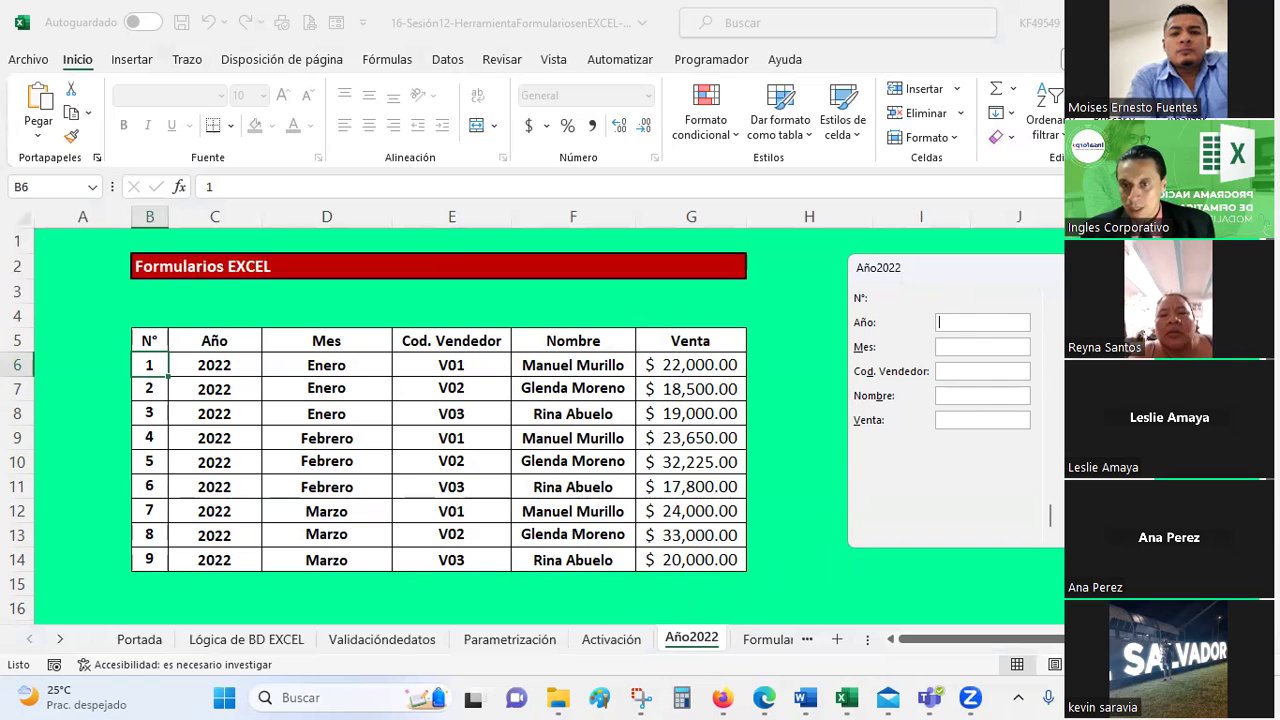
left_click(994, 419)
type("25000")
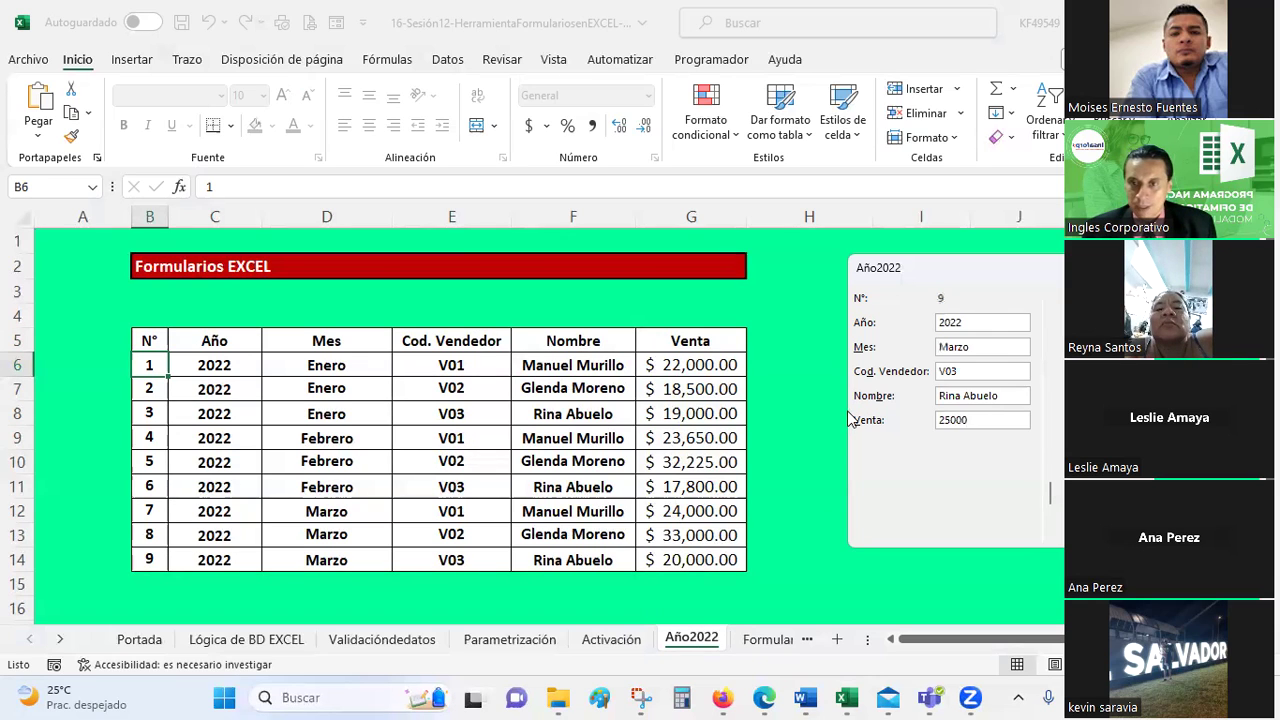
key("Return")
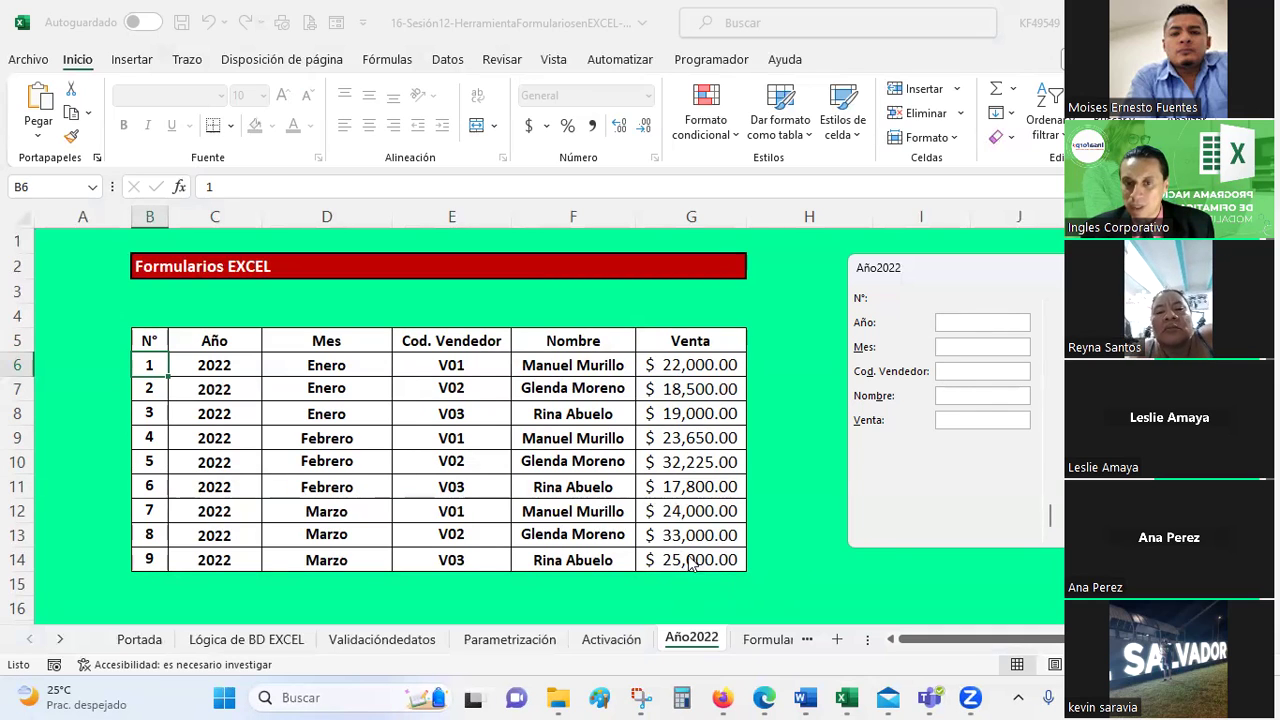
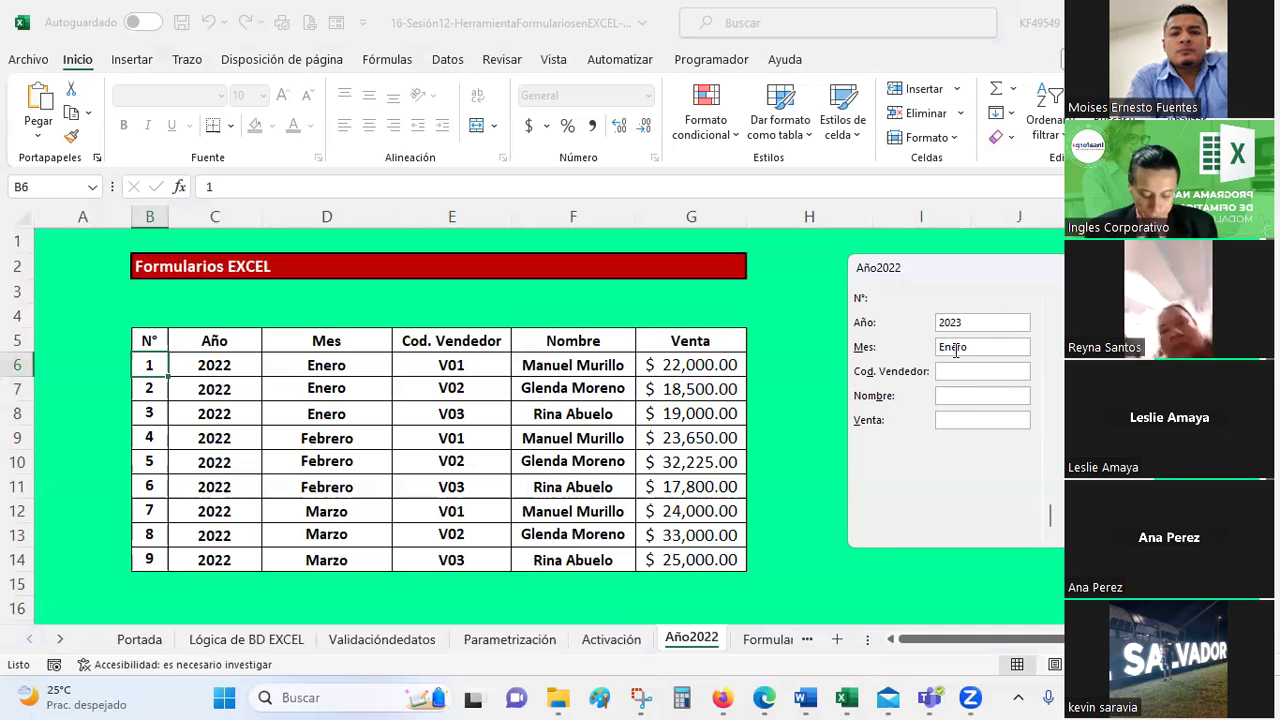
Fill the new record with 2023, Enero, seller code V04 and the seller's name
key("Tab")
key("Tab")
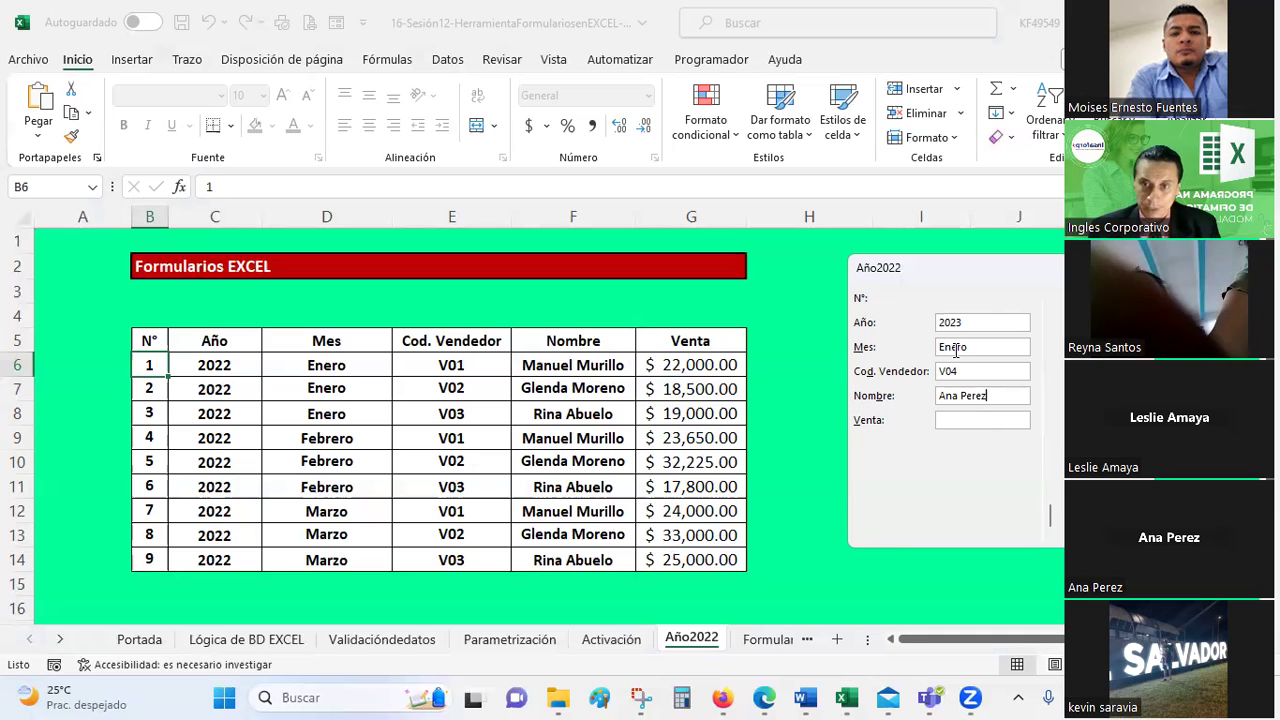
left_click(993, 420)
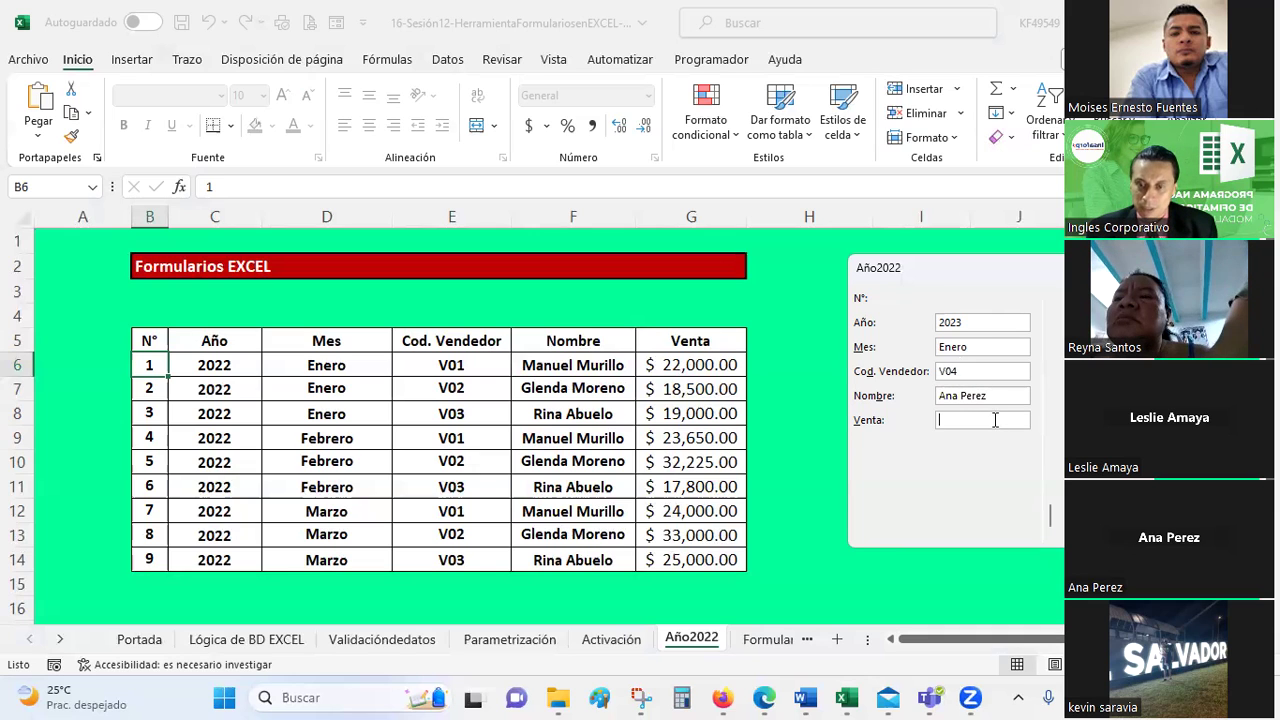
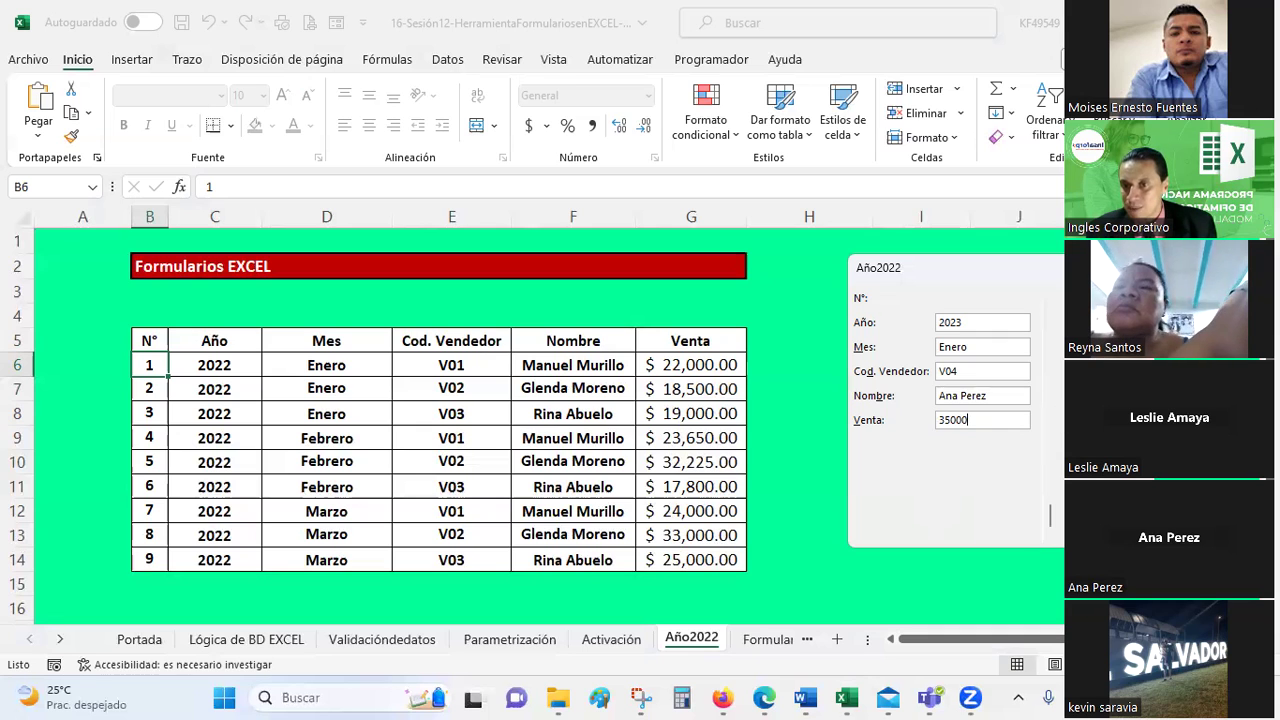
Add the 2023, Enero, V04, $35,000.00 record as row 10, then move the form left
key("Return")
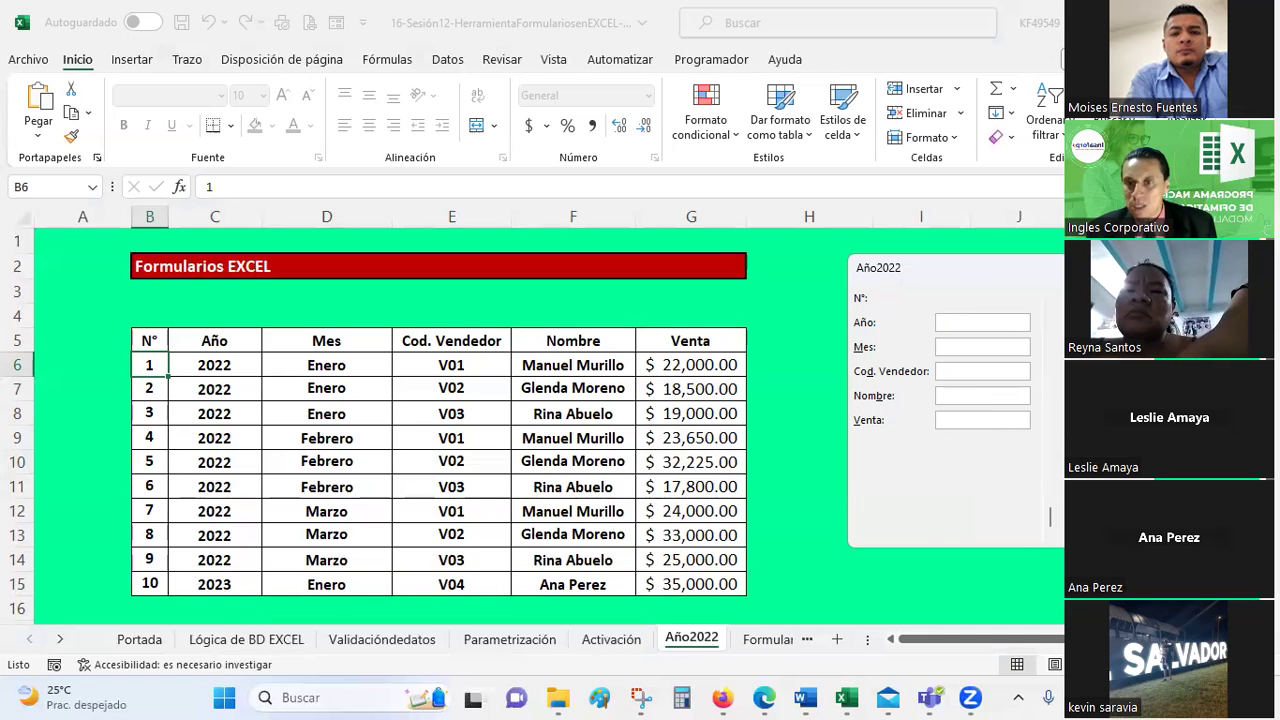
left_click(961, 421)
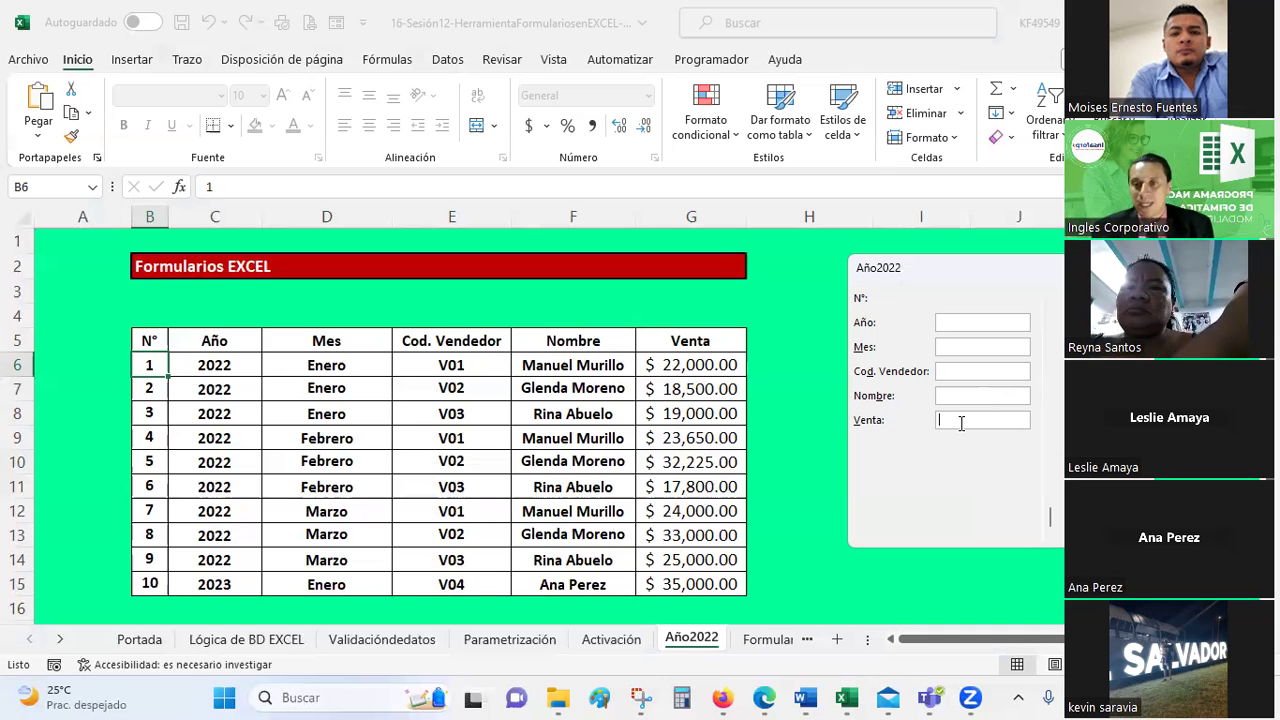
left_click(954, 346)
left_click_drag(930, 268, 864, 260)
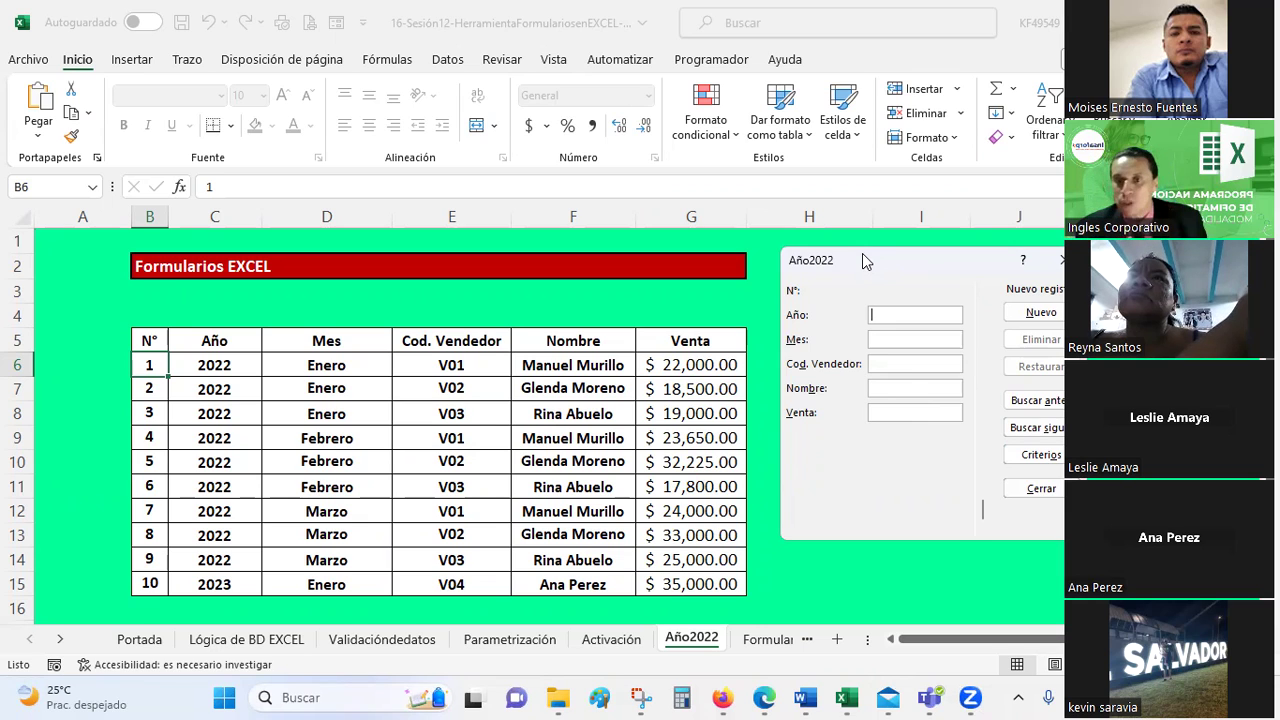
Browse back and forth to record 9, then try Criterios mode and return to the records
left_click(1040, 400)
left_click(1040, 400)
left_click(1040, 400)
left_click(1040, 400)
left_click(1040, 427)
left_click(1040, 427)
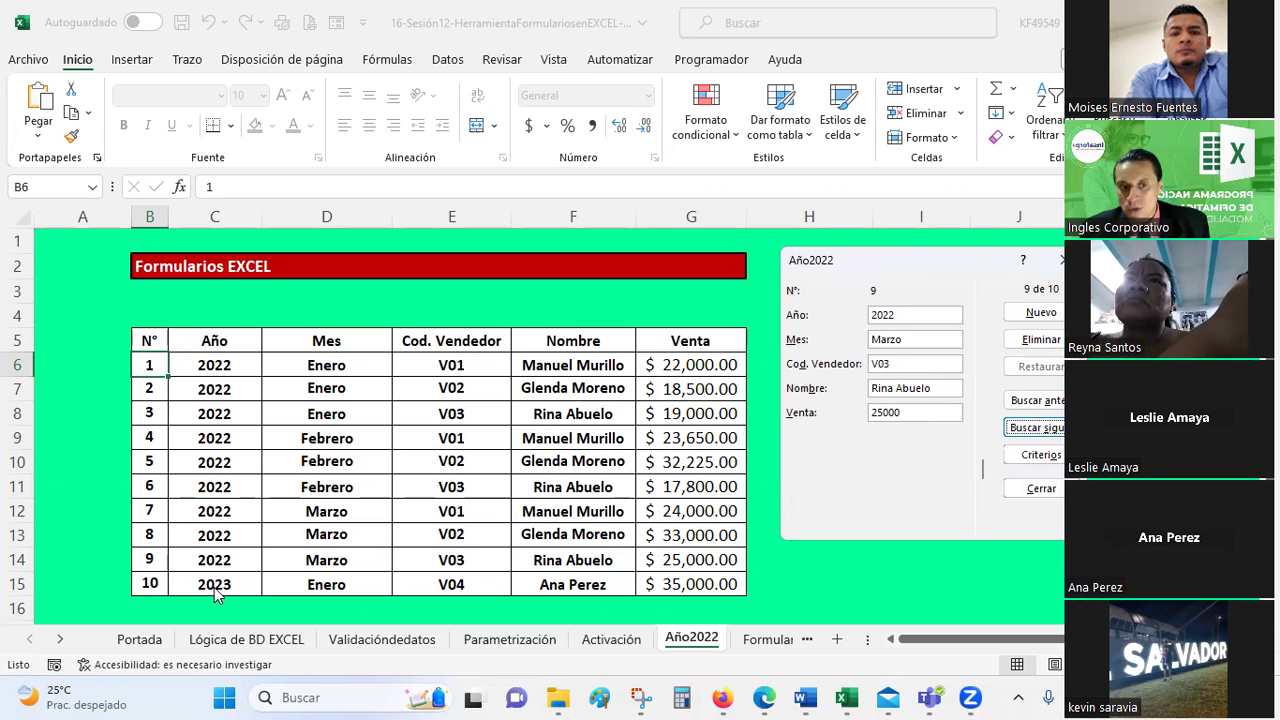
left_click(1041, 455)
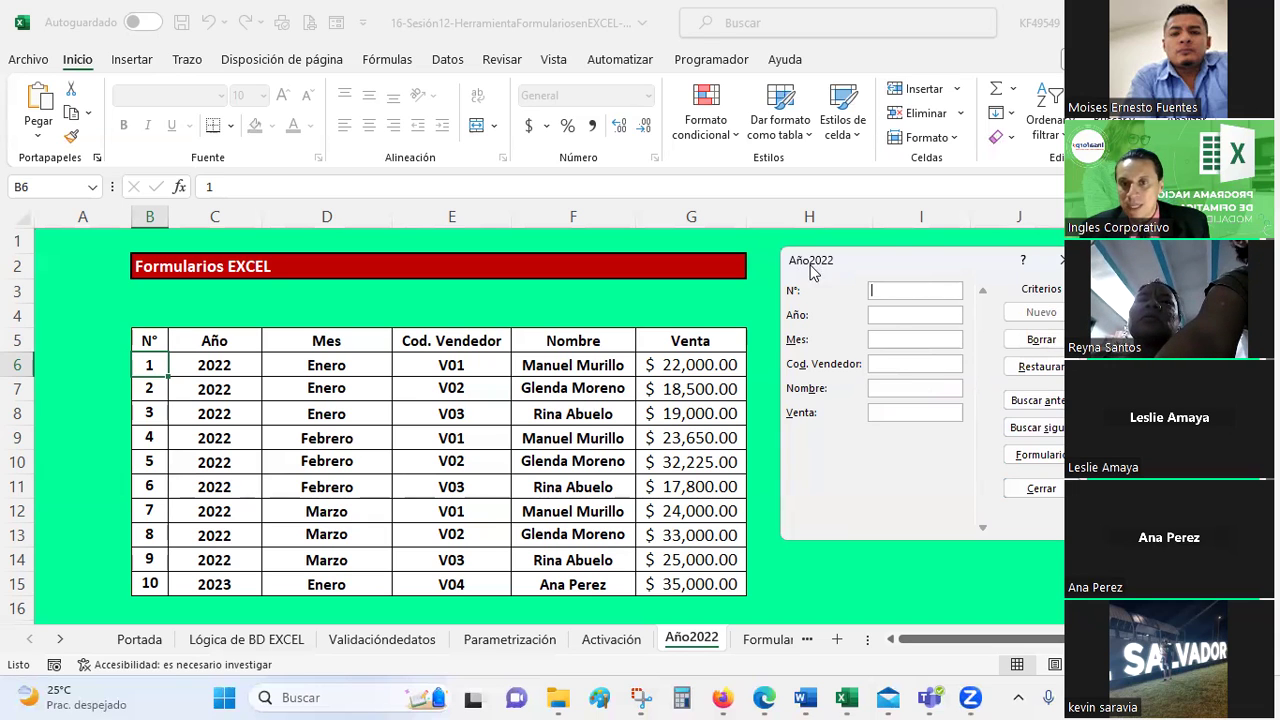
left_click(1059, 450)
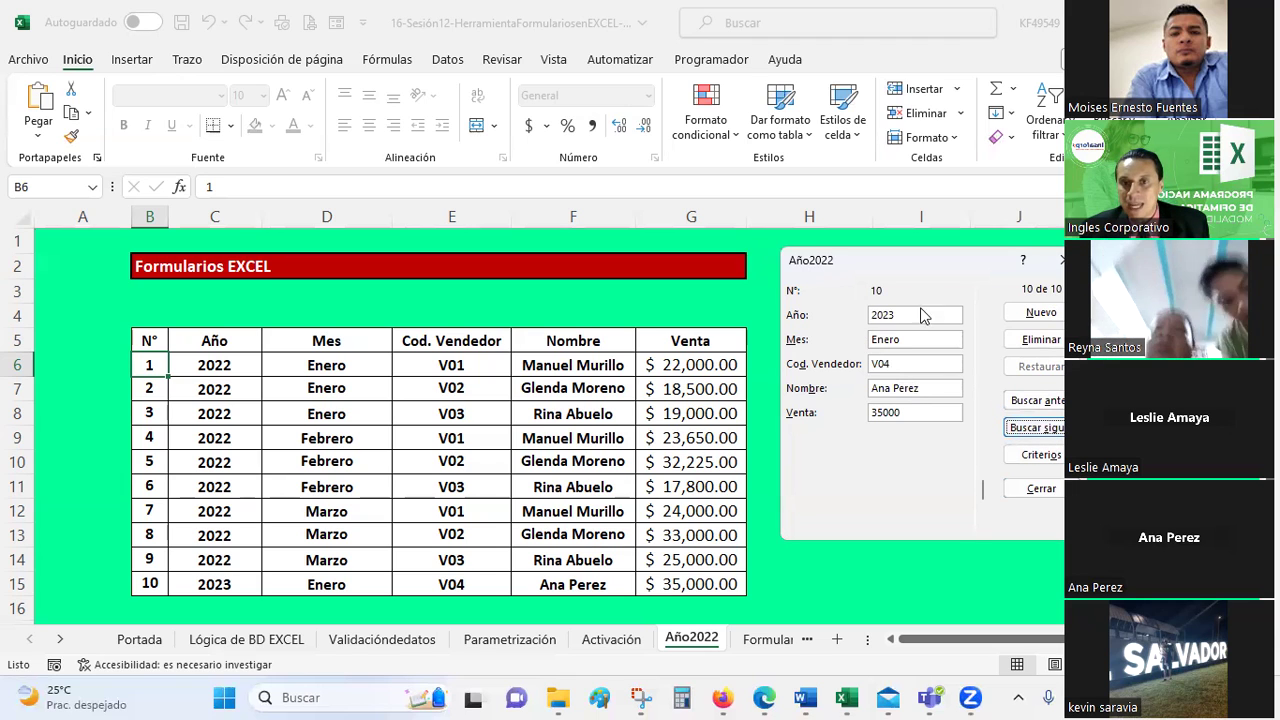
Step back through the records to the first record
left_click(1050, 401)
left_click(1052, 401)
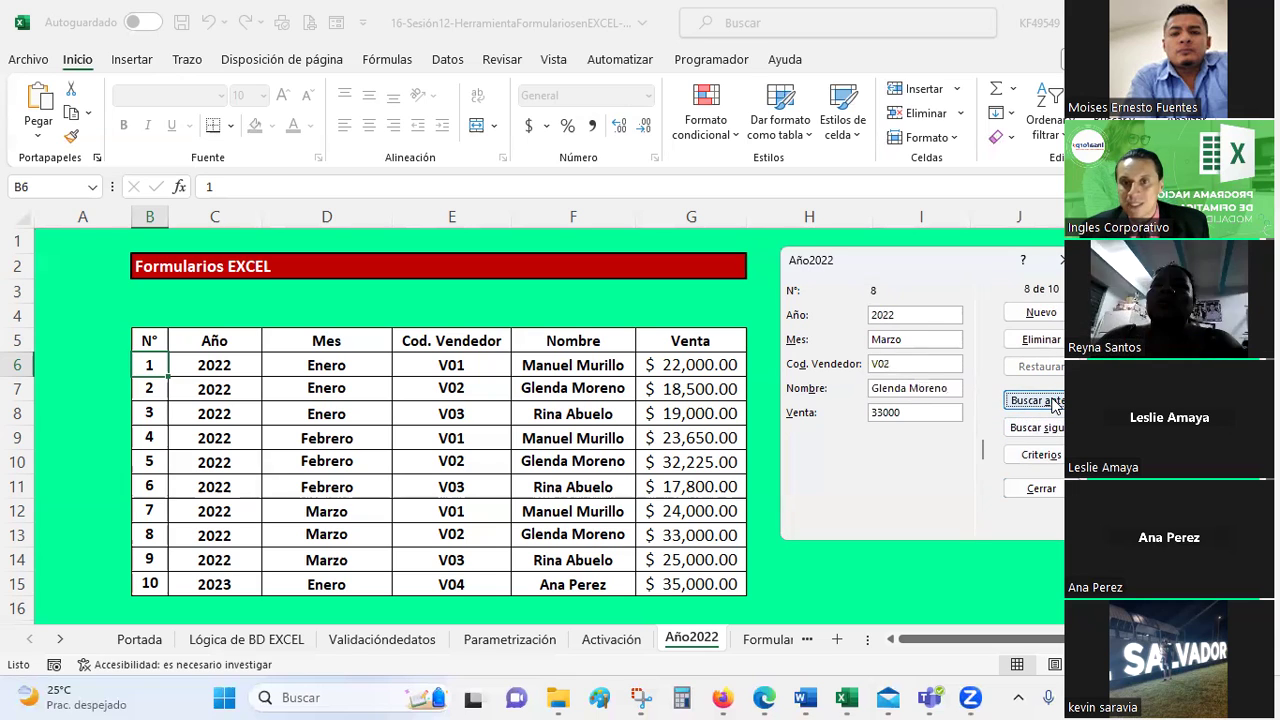
left_click(1052, 401)
left_click(1052, 401)
left_click(1040, 430)
left_click(1043, 430)
left_click(1026, 402)
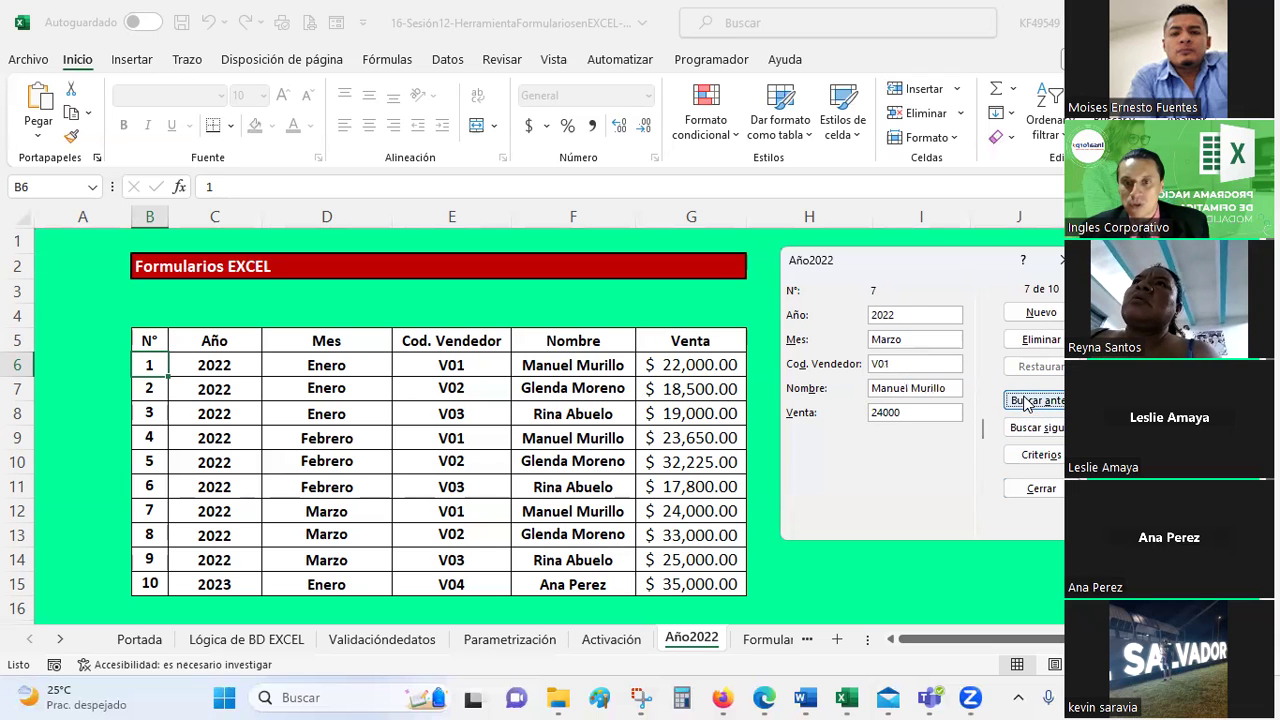
left_click(1026, 402)
left_click(1026, 402)
left_click(1026, 402)
left_click(1026, 402)
left_click(1026, 402)
left_click(1026, 402)
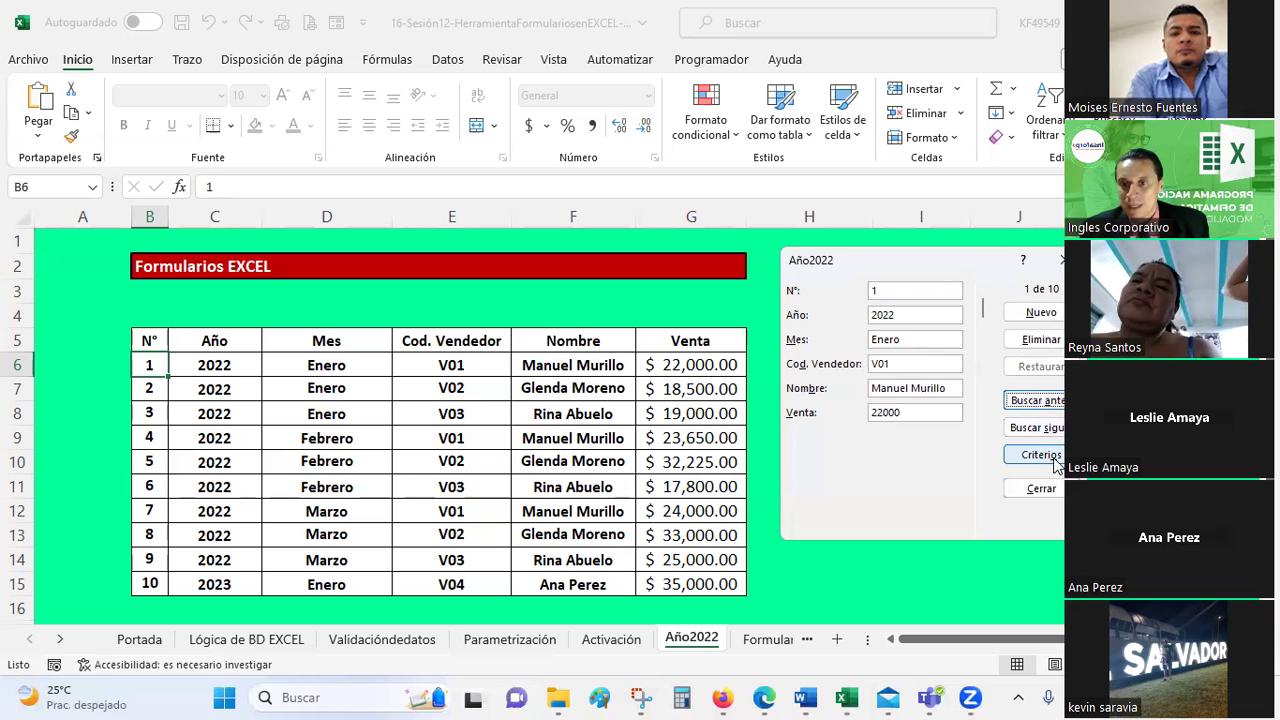
Switch the form into Criterios mode and back to record view twice
left_click(1040, 455)
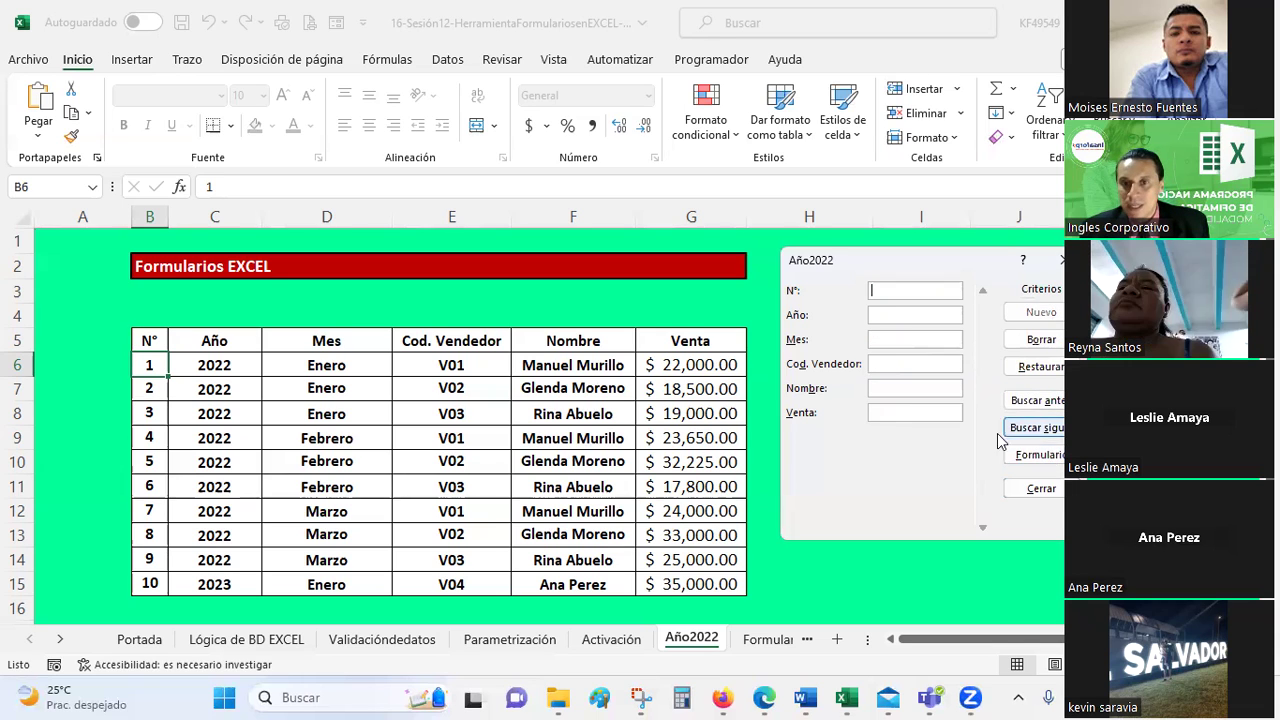
left_click(1040, 455)
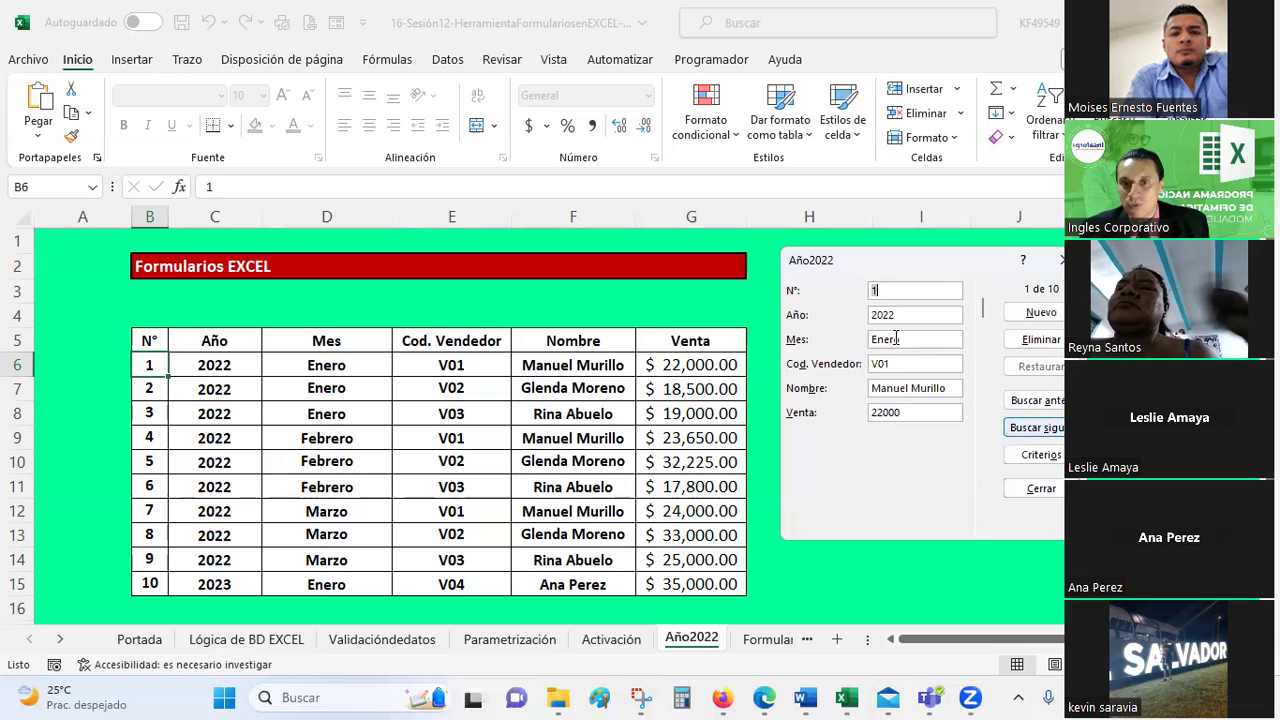
left_click(1032, 455)
left_click(1040, 455)
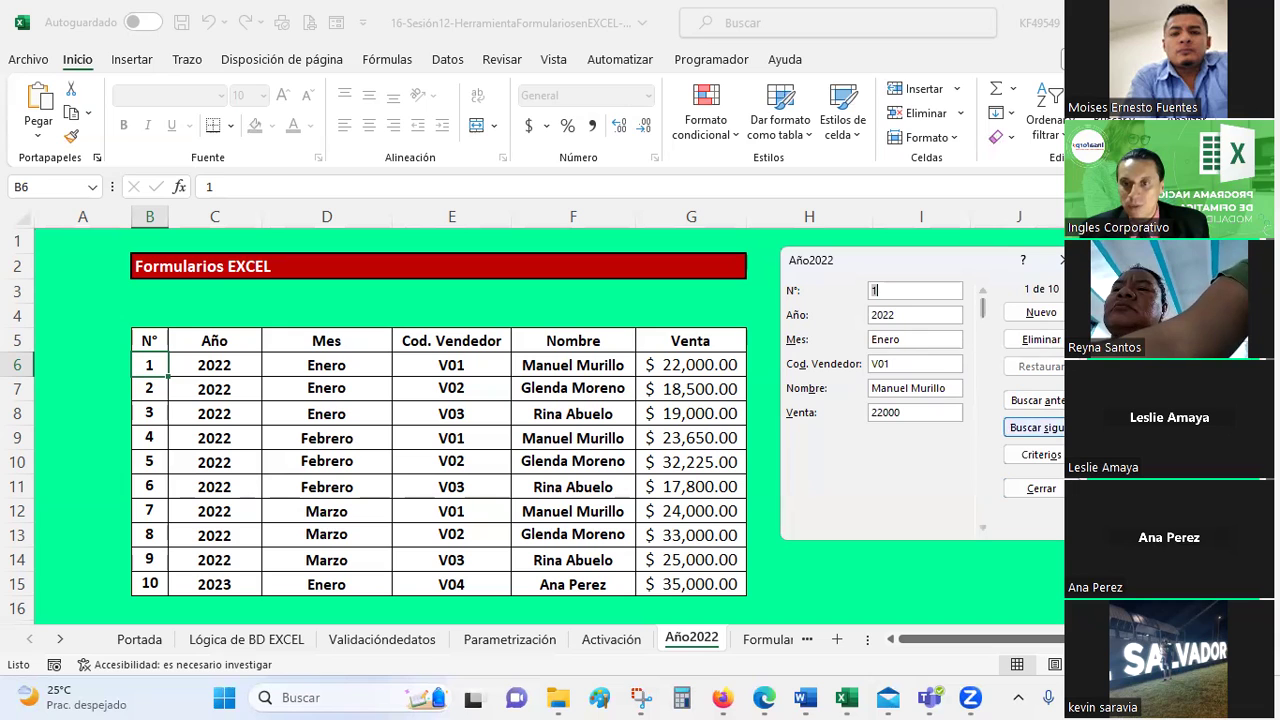
Advance through the records from the first to the last
left_click(1040, 428)
left_click(1040, 428)
left_click(1040, 428)
left_click(1040, 428)
left_click(1040, 428)
left_click(1040, 428)
left_click(1040, 428)
left_click(1040, 428)
left_click(1040, 428)
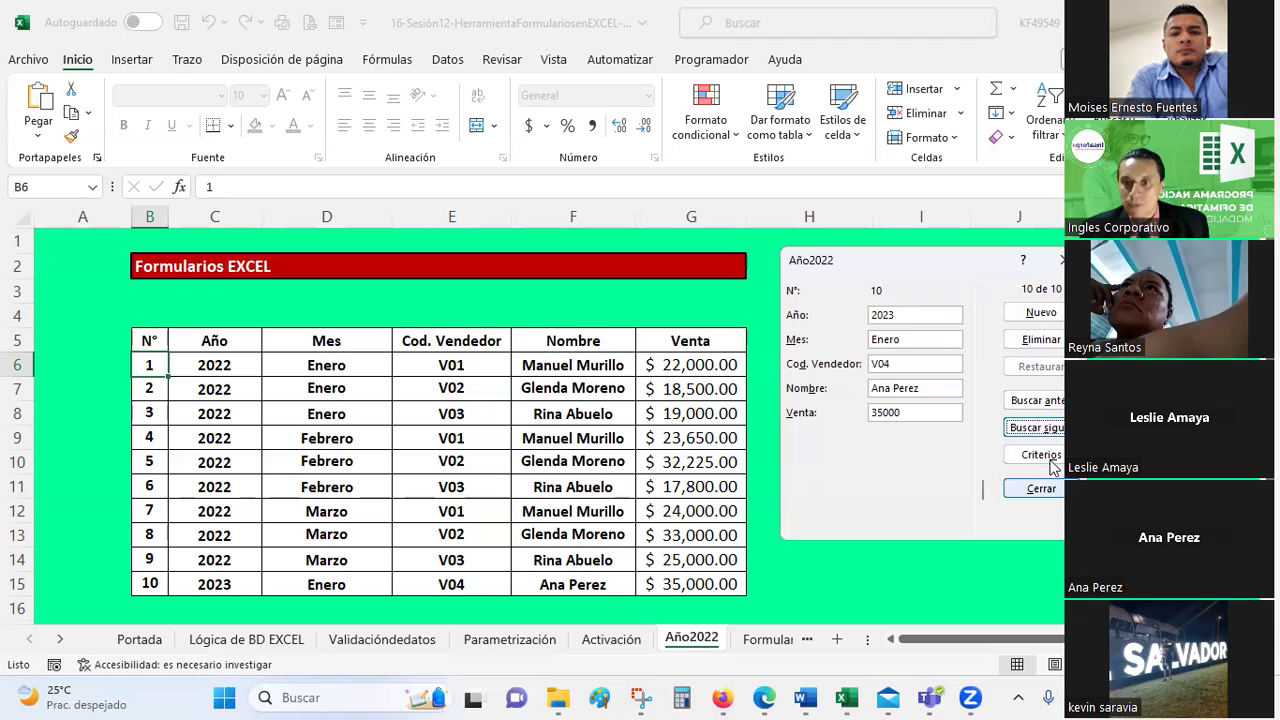
Close the data form, select a seller code cell, and switch to the browser
left_click(1050, 492)
left_click(995, 487)
left_click(665, 535)
left_click(488, 440)
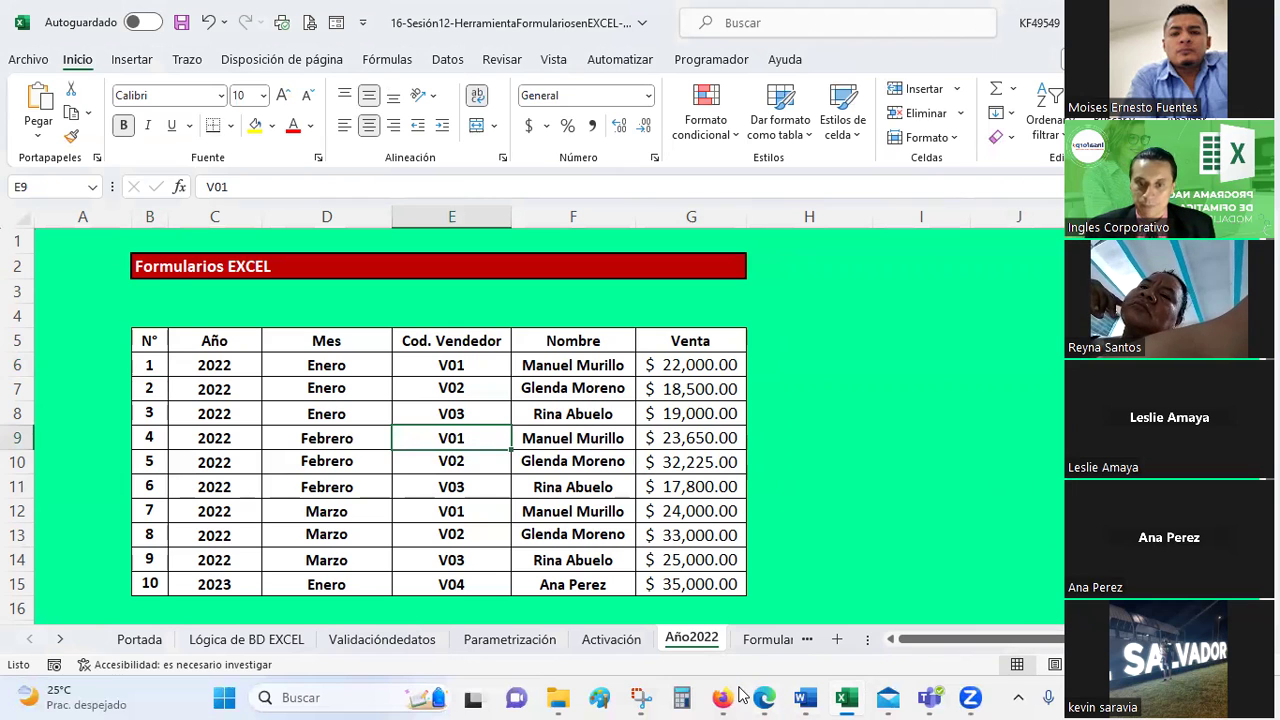
key("alt+Tab")
Reopen the Zoom tab in Firefox and return to the meeting's shared Formulario sheet
left_click(920, 12)
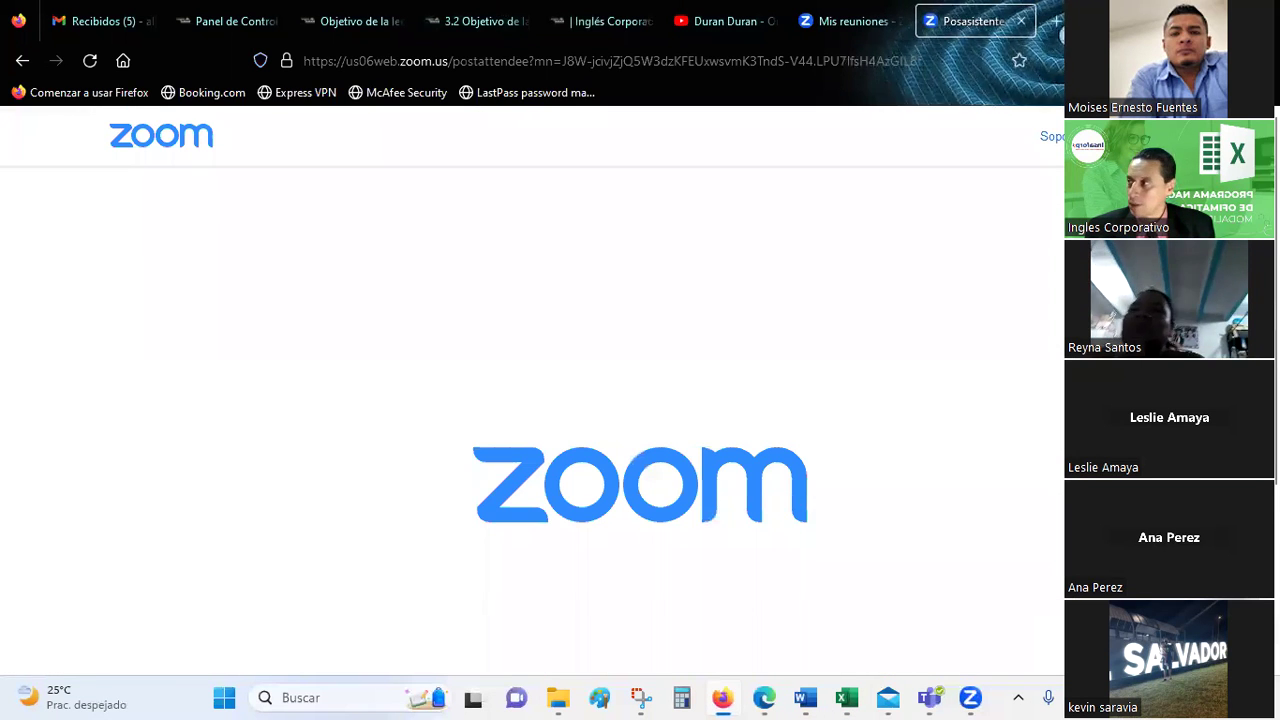
left_click(970, 697)
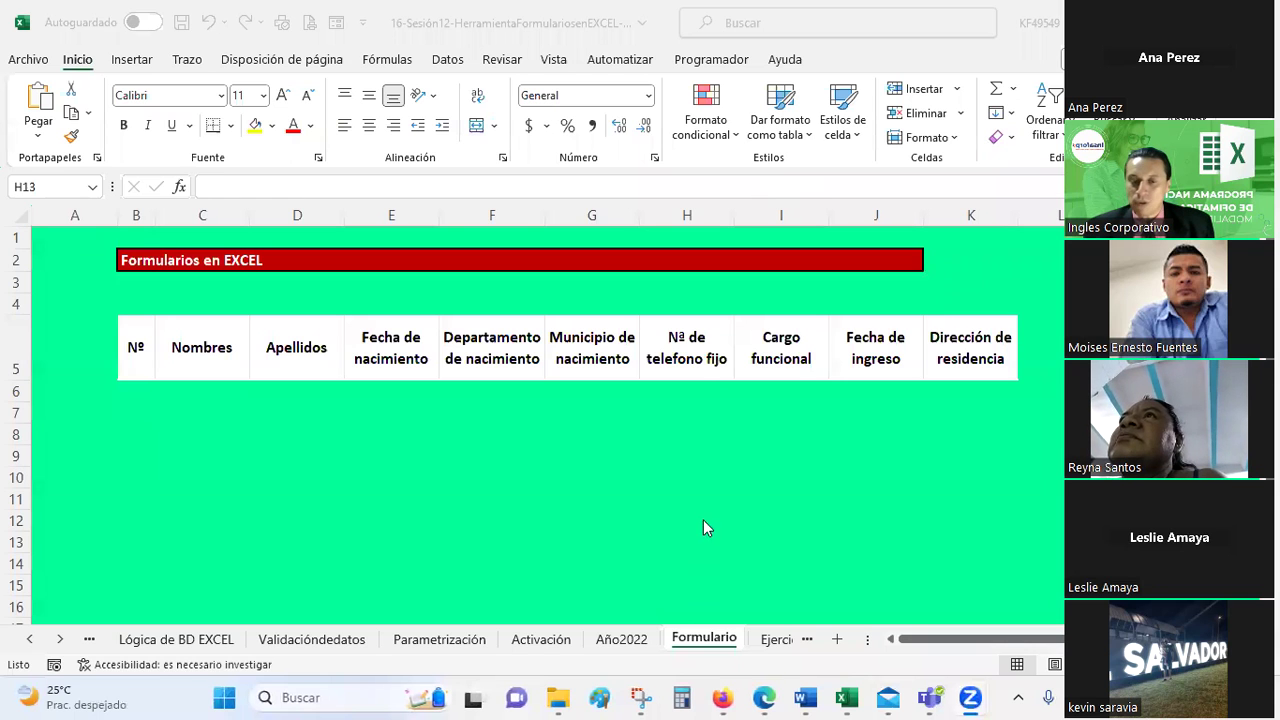
left_click(686, 540)
left_click(621, 640)
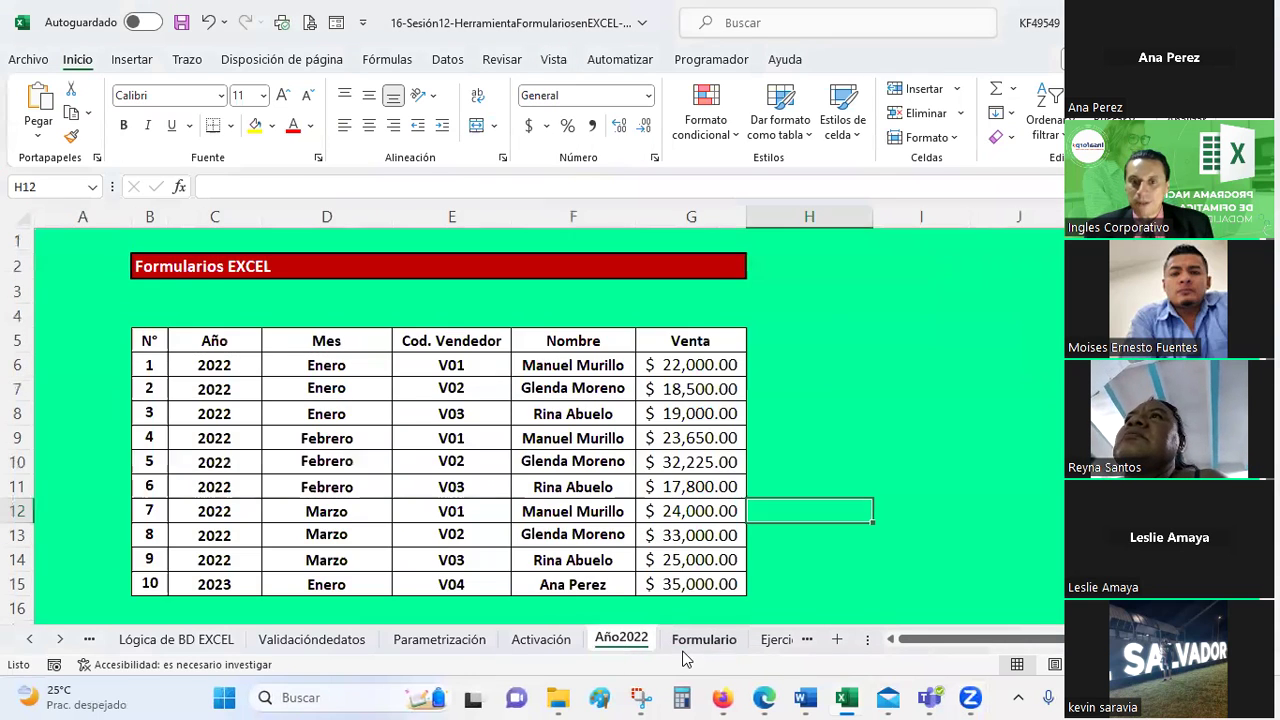
left_click(700, 638)
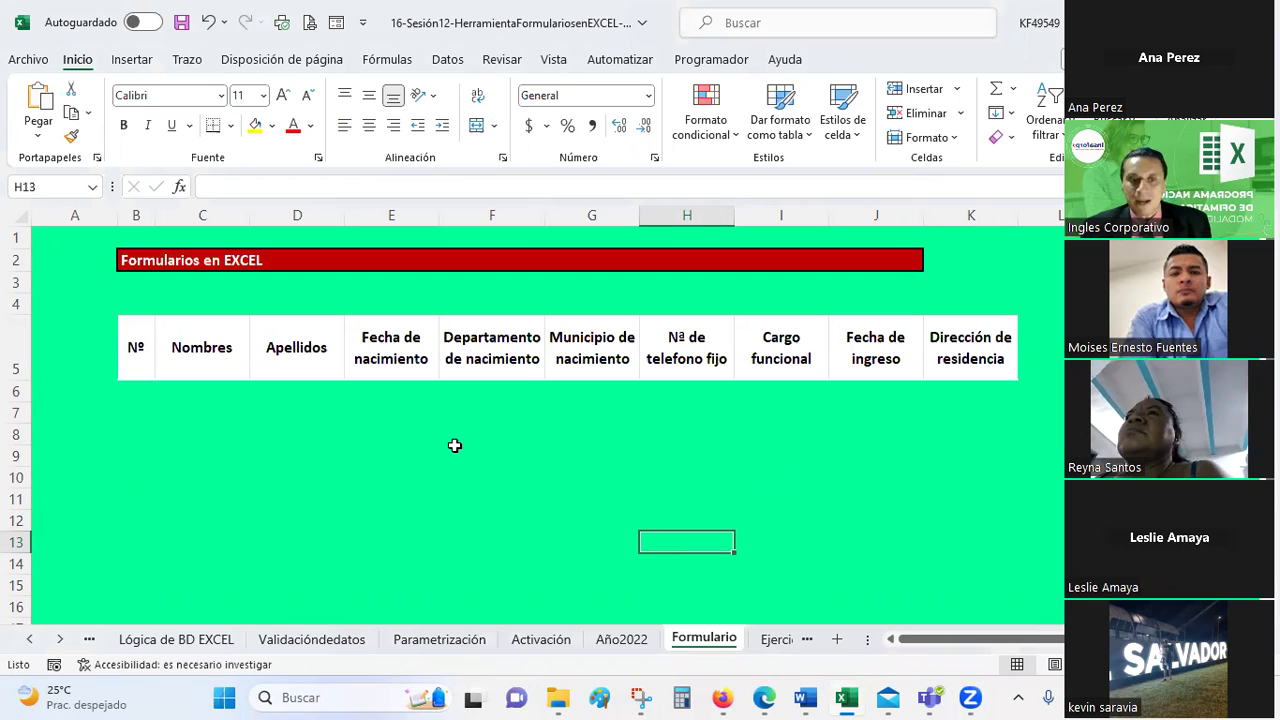
mouse_move(128, 333)
left_mouse_down()
mouse_move(760, 294)
mouse_move(983, 333)
left_mouse_up()
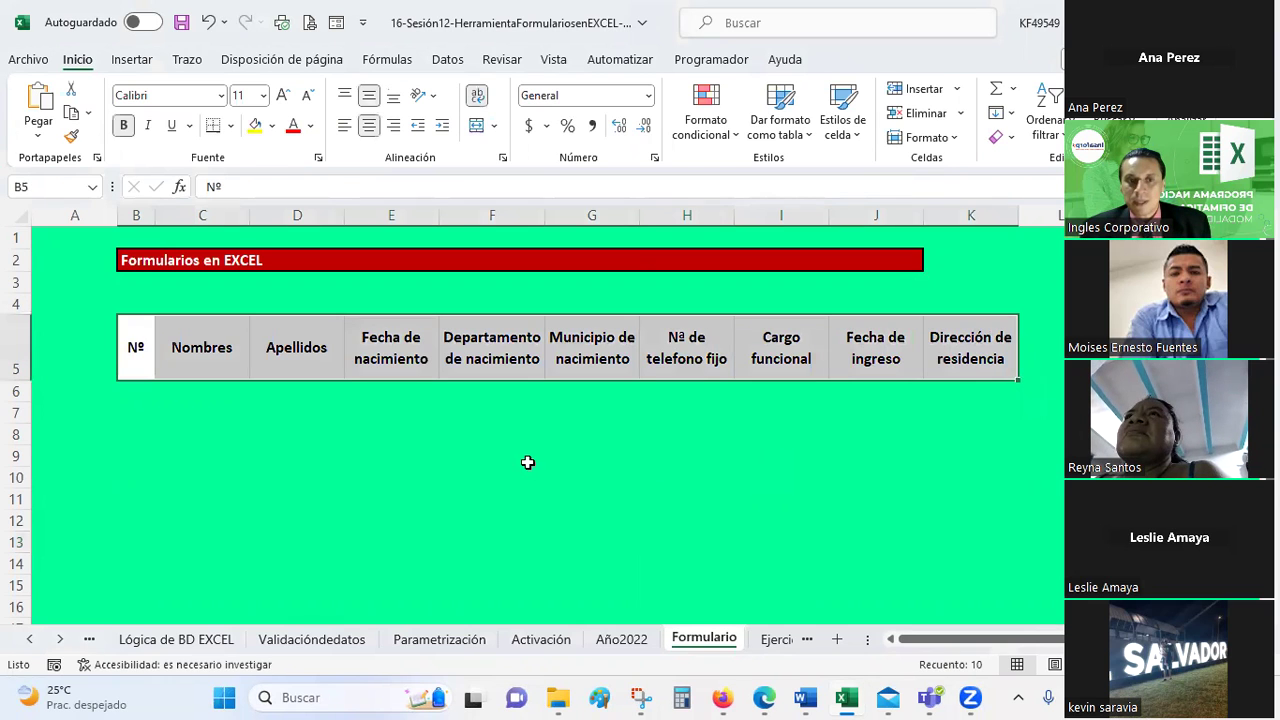
left_click(526, 460)
scroll(528, 467, "down", 2)
scroll(528, 467, "up", 1)
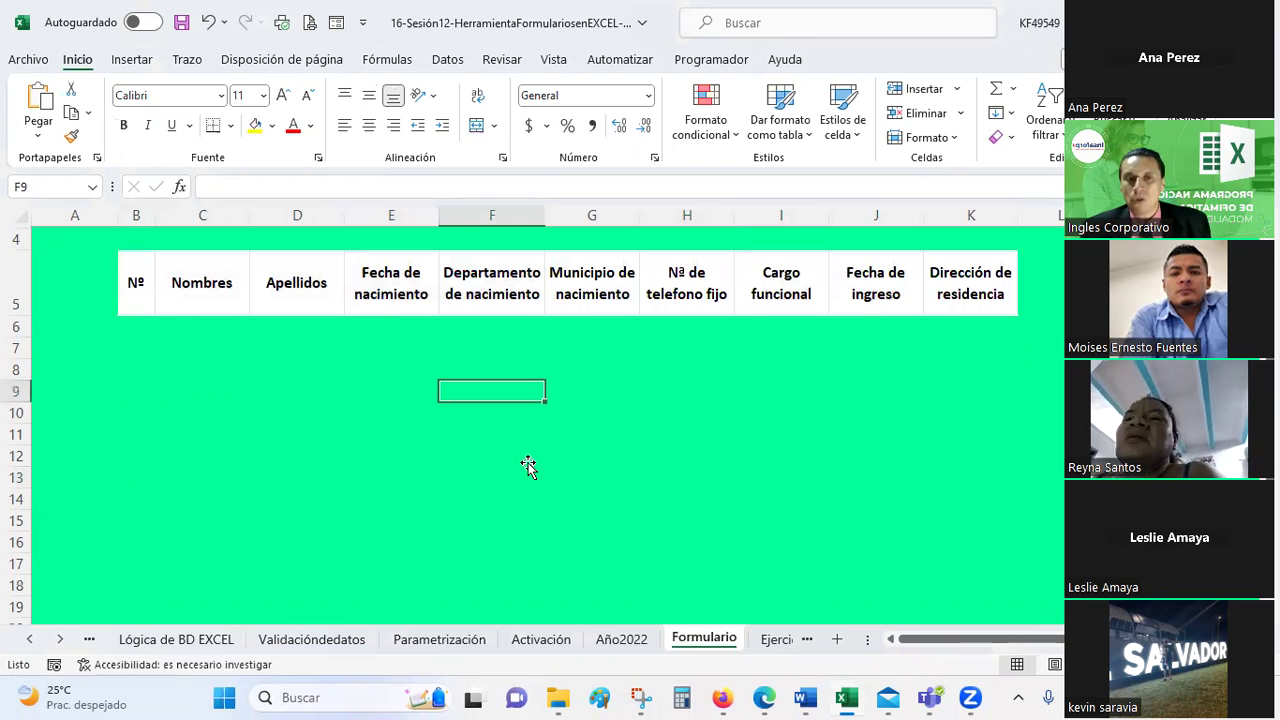
left_click(138, 324)
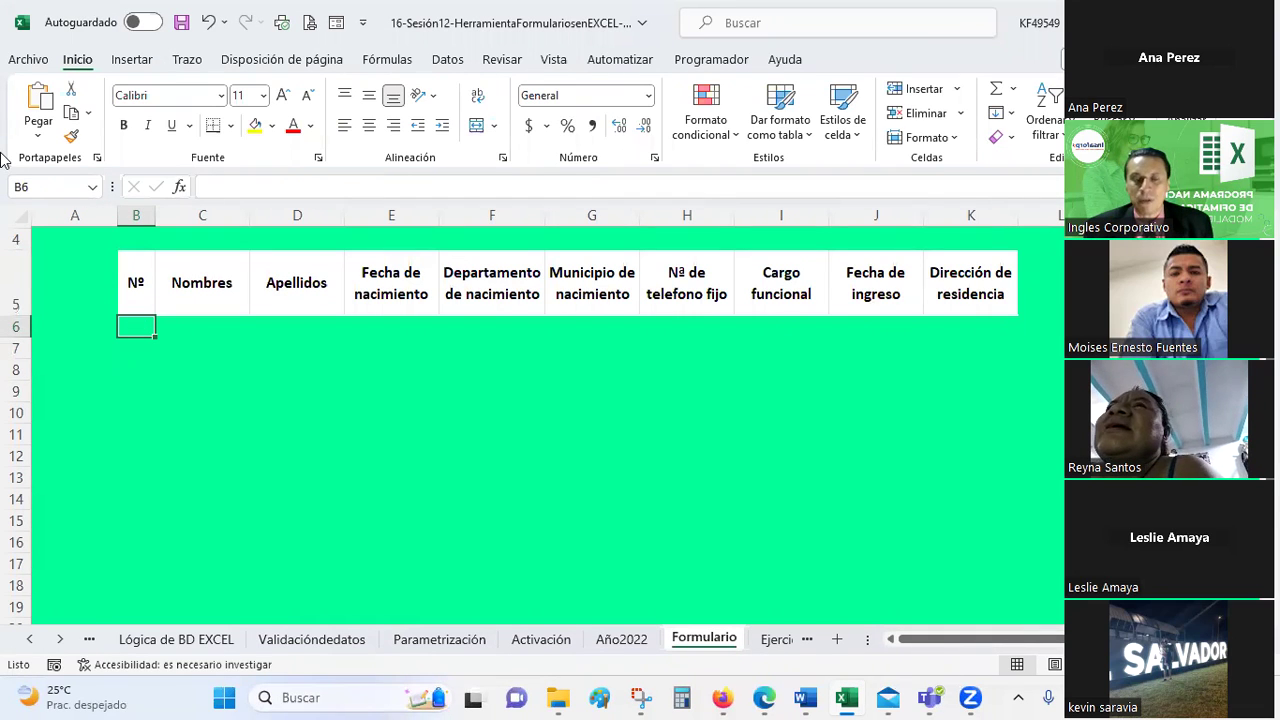
Enter 1 in B6 and =+B6+1 in B7, fill it down, and delete the surplus in row 16
type("1")
key("Return")
type("+")
key("Up")
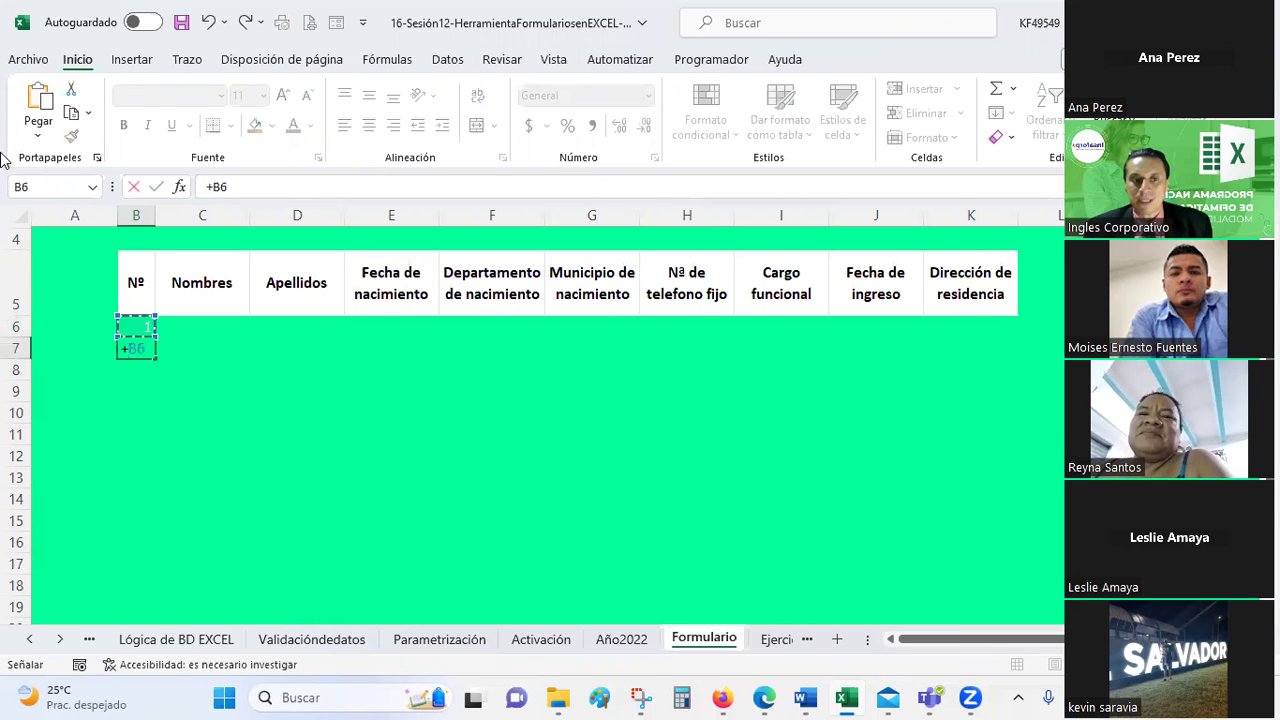
type("+1")
key("Return")
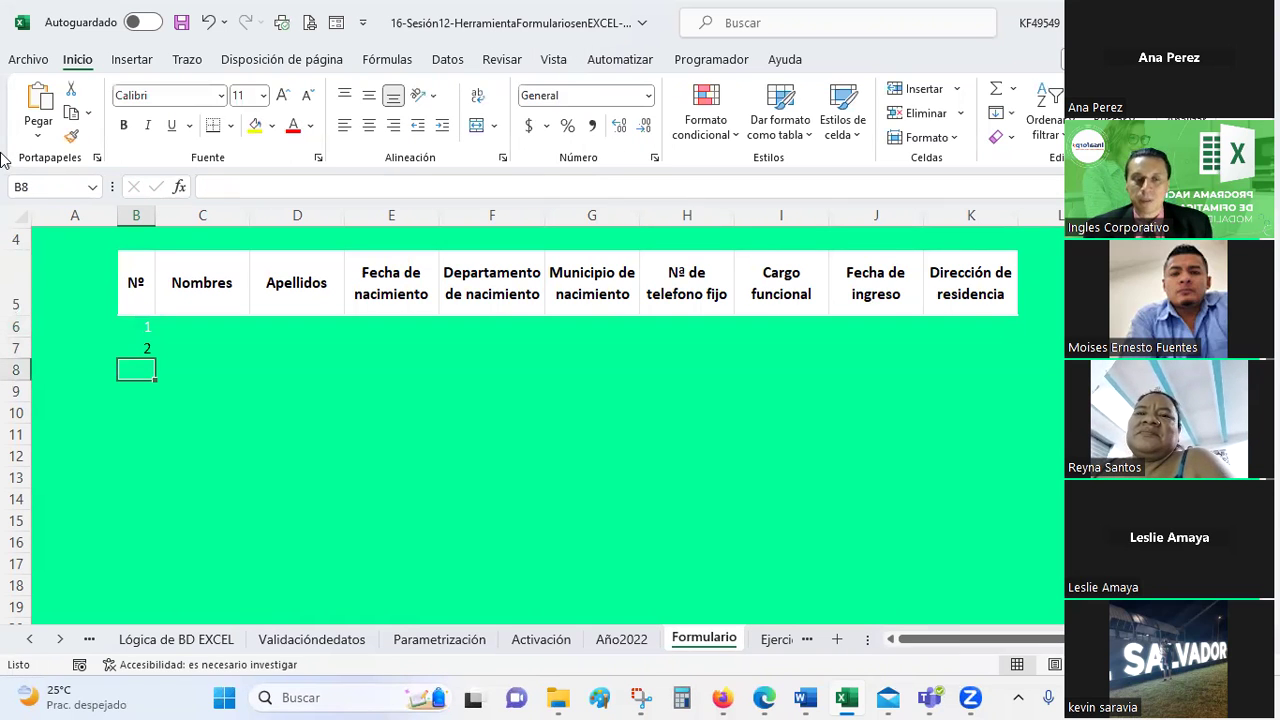
left_click(137, 348)
left_click_drag(155, 358, 159, 551)
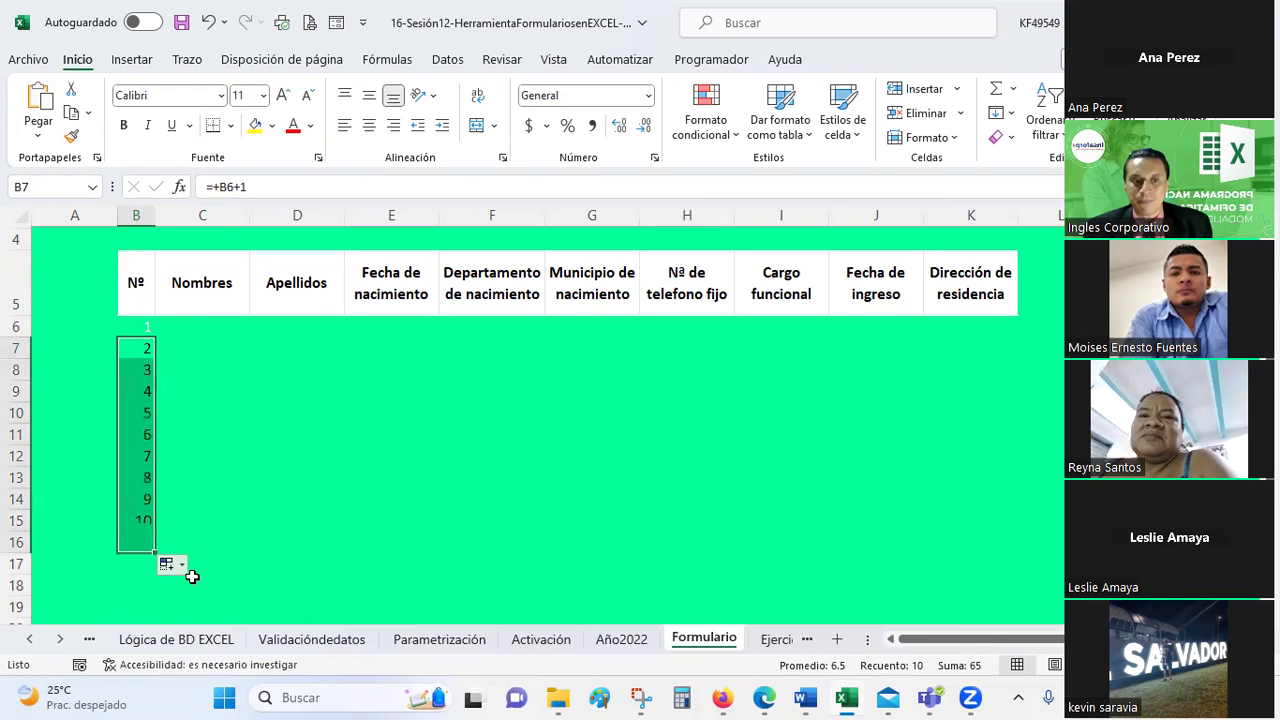
left_click(145, 540)
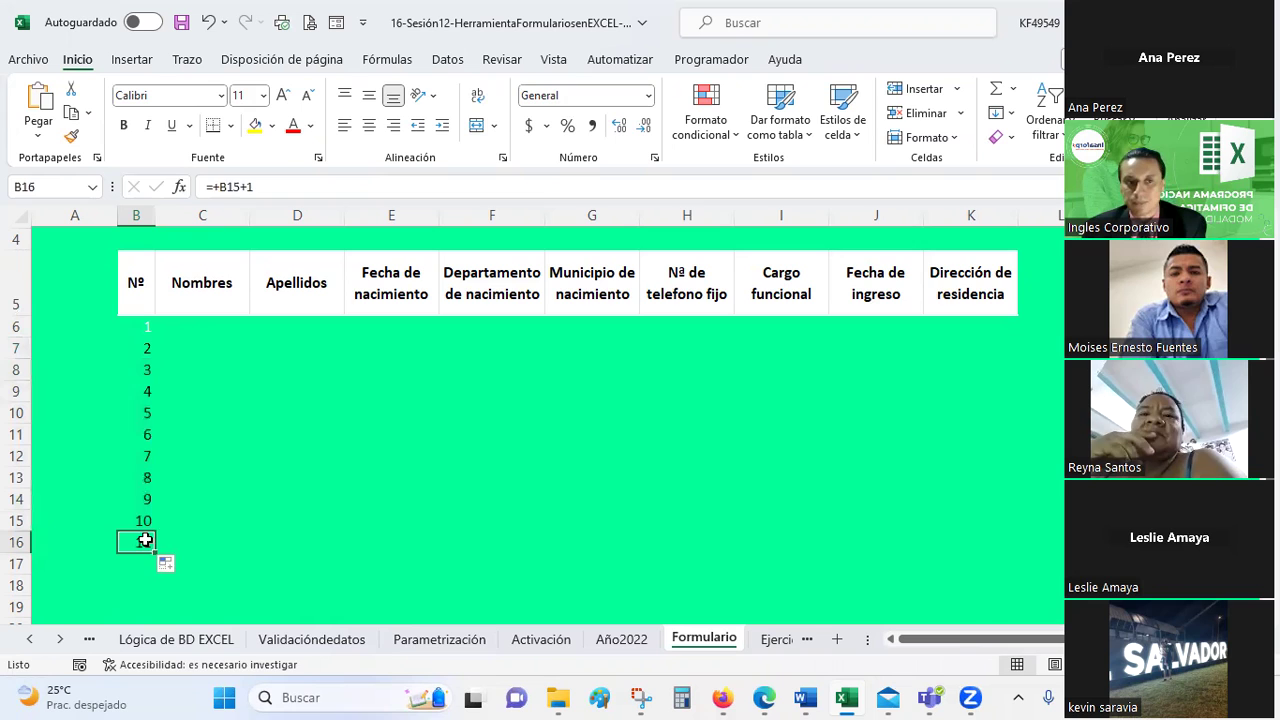
key("Delete")
Centre the numbers 1–10, check B6 and B7, and refill the formula down to row 15
left_click_drag(122, 326, 145, 520)
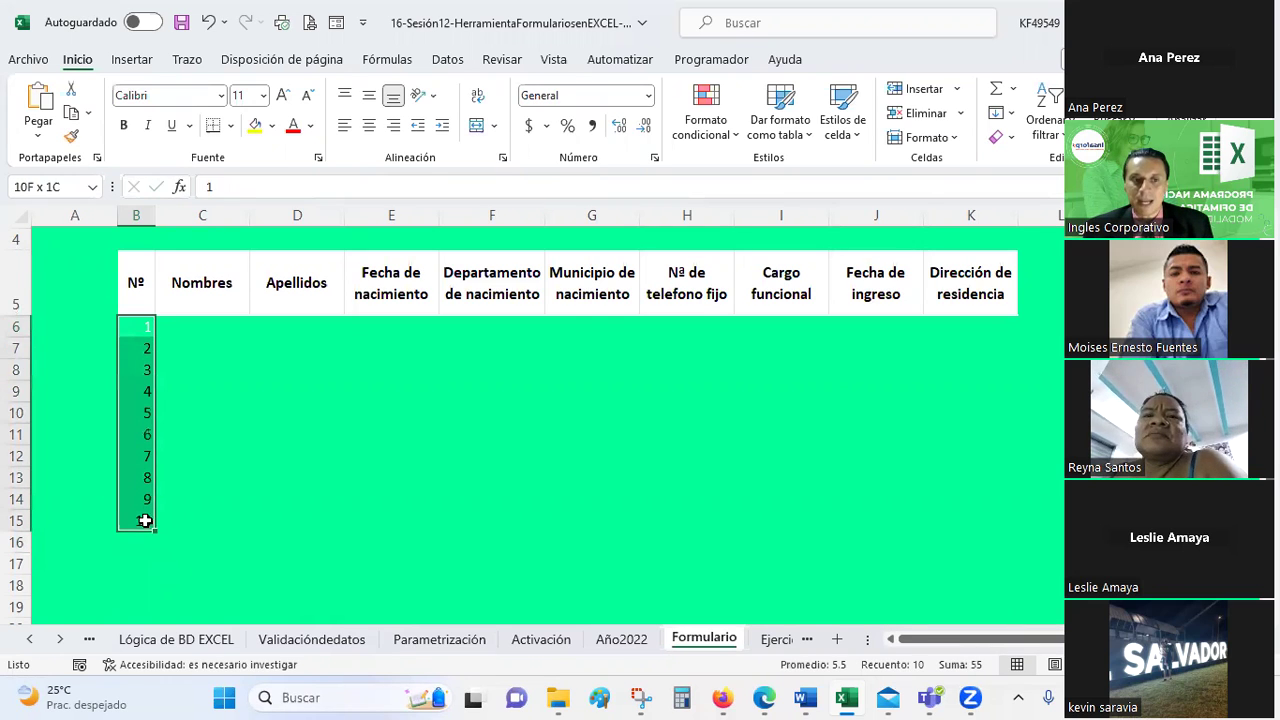
left_click(369, 127)
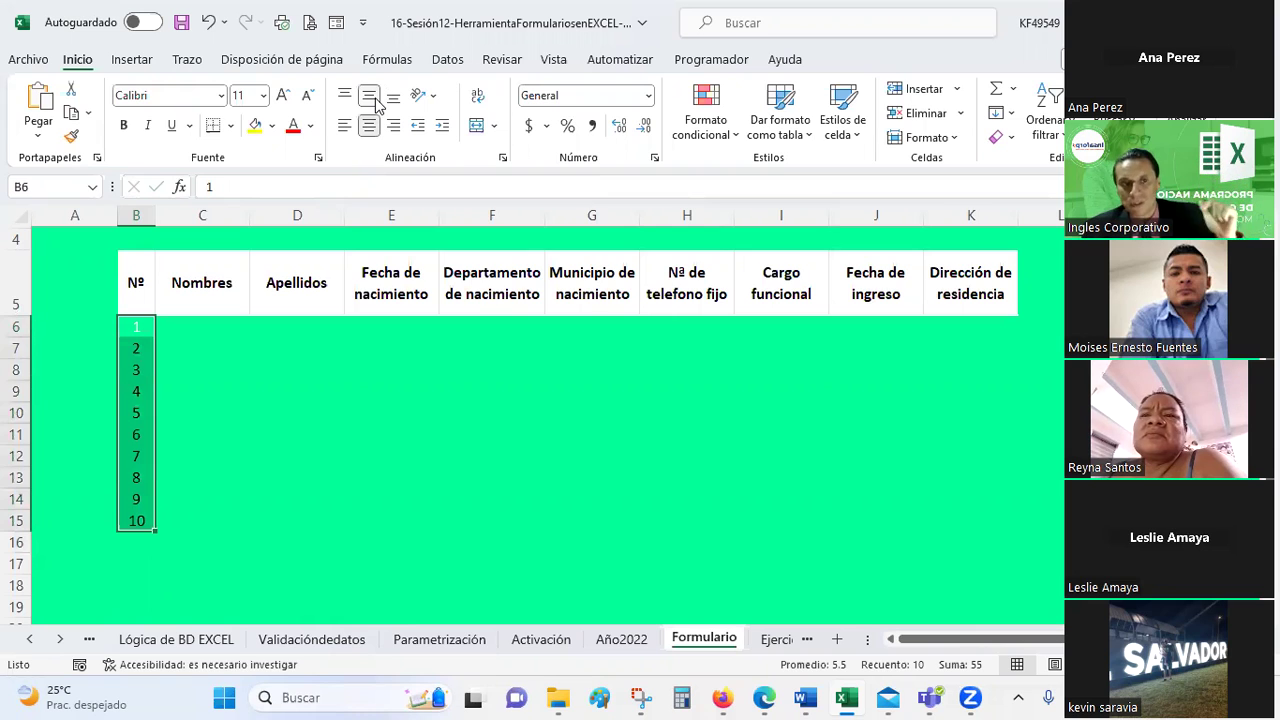
left_click(320, 368)
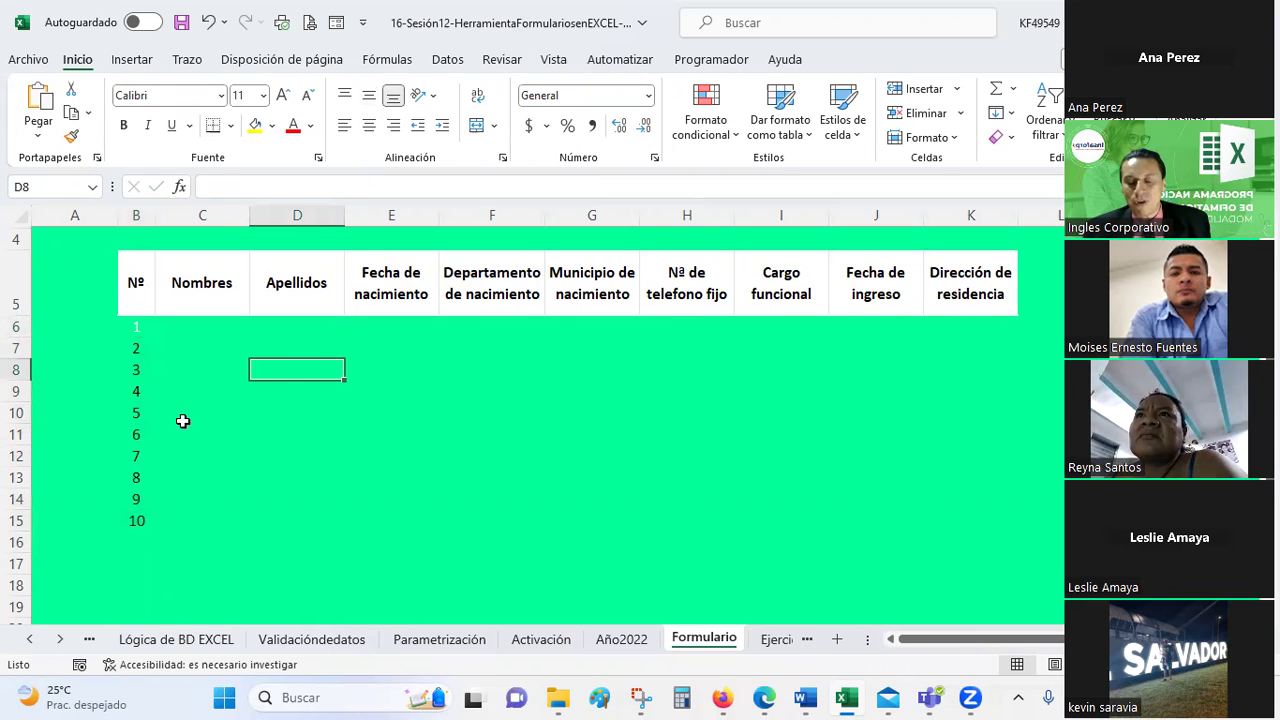
left_click(138, 325)
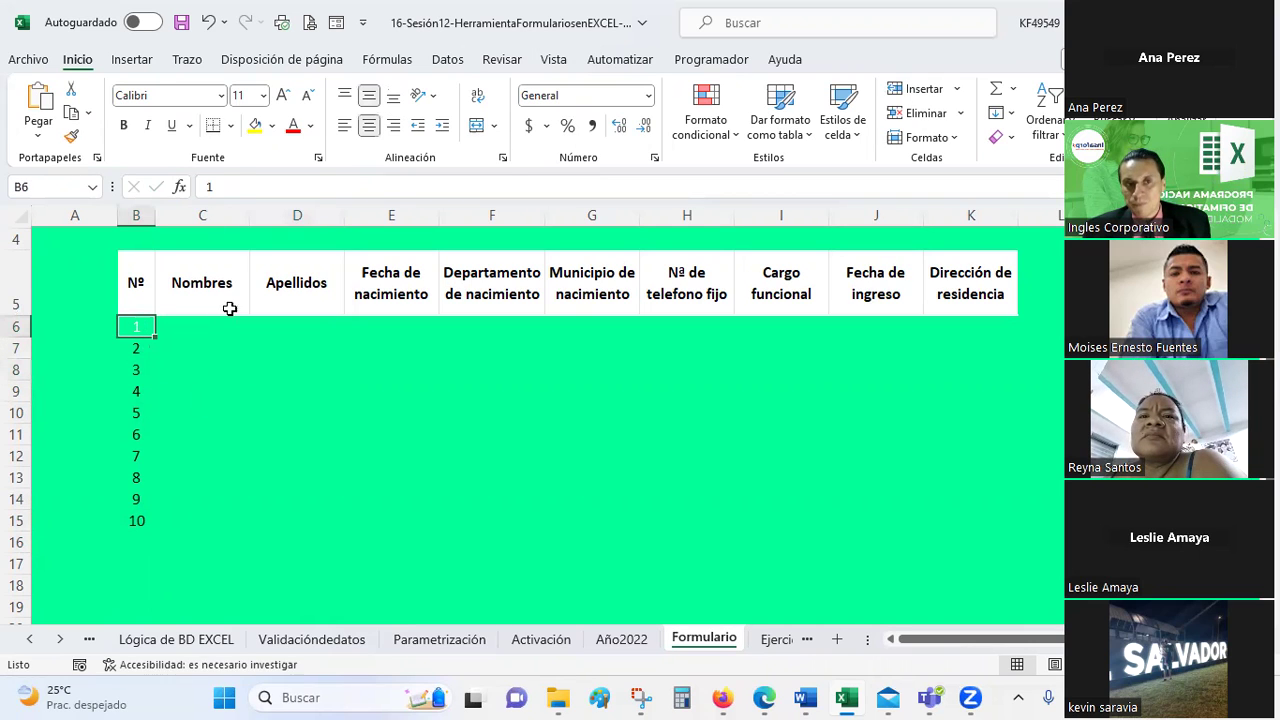
left_click(143, 351)
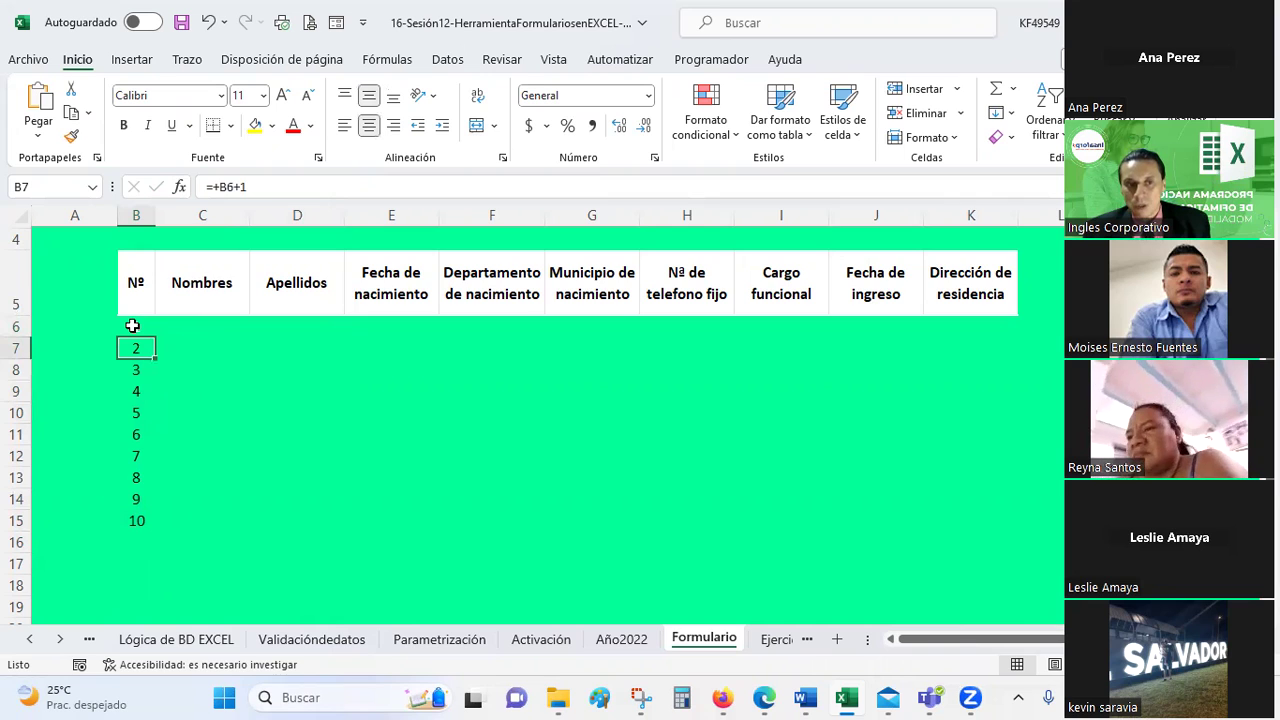
left_click(132, 325)
left_click(148, 349)
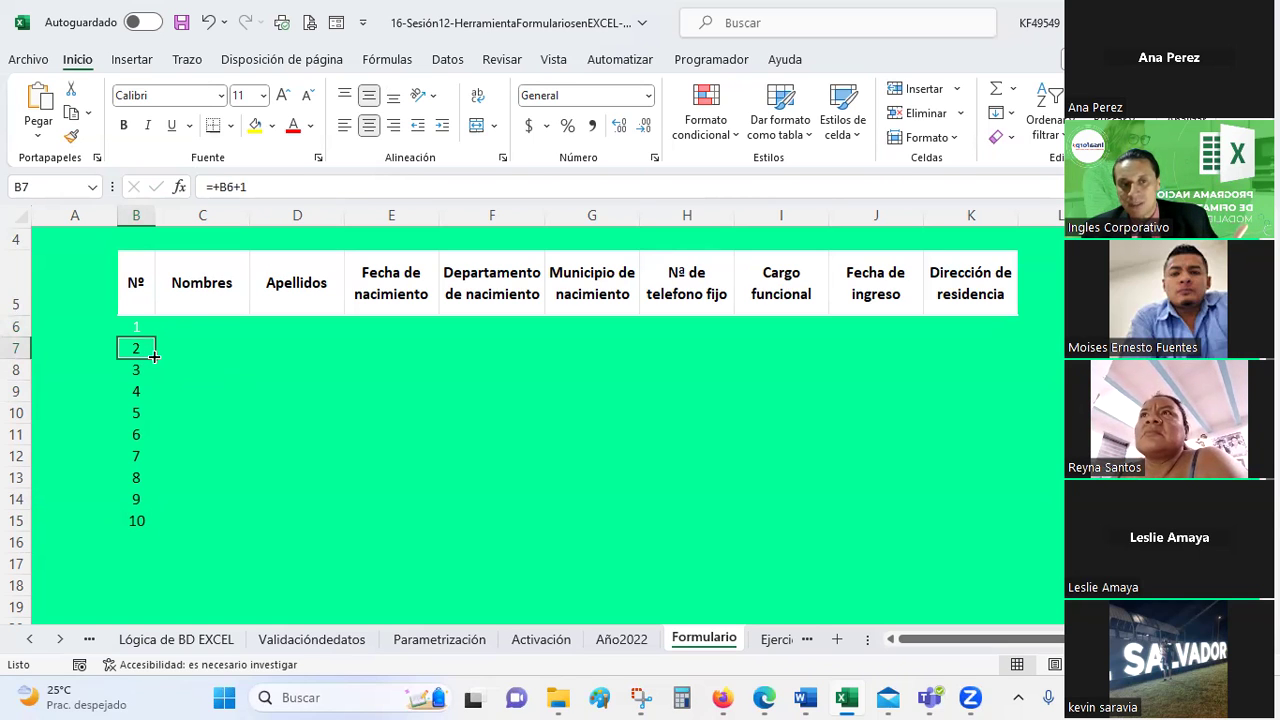
left_click_drag(154, 356, 150, 530)
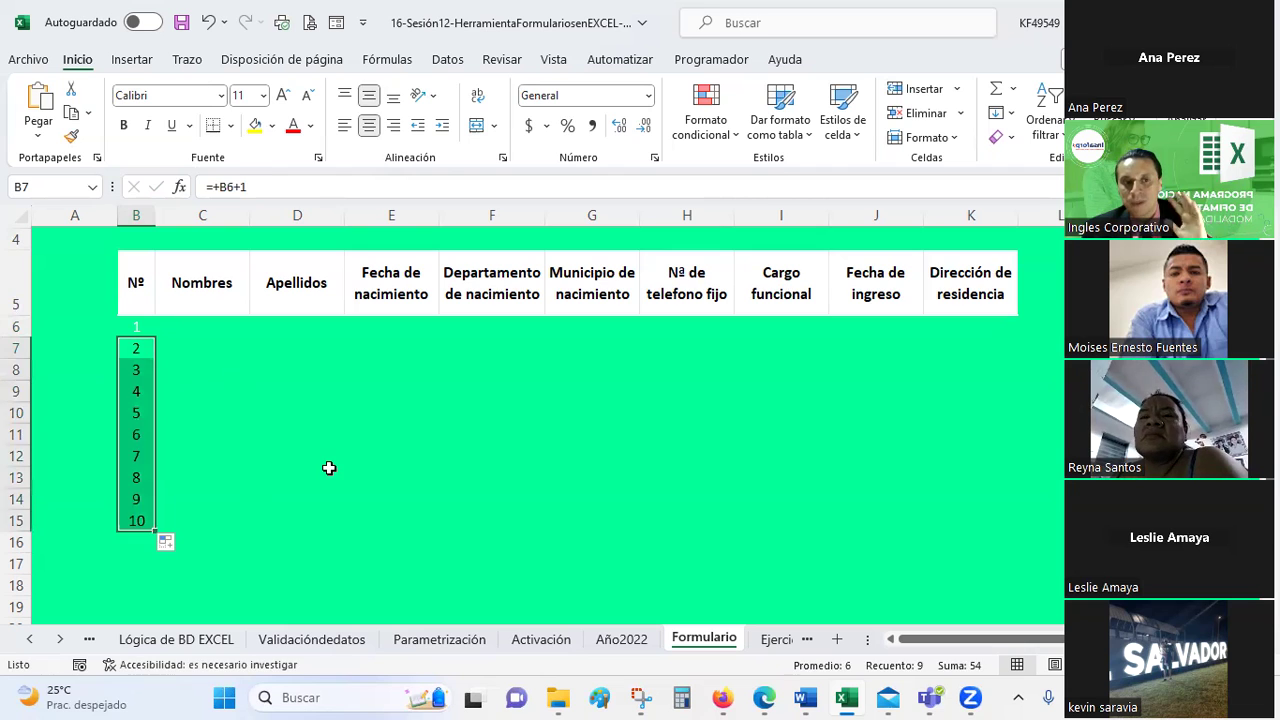
left_click(330, 472)
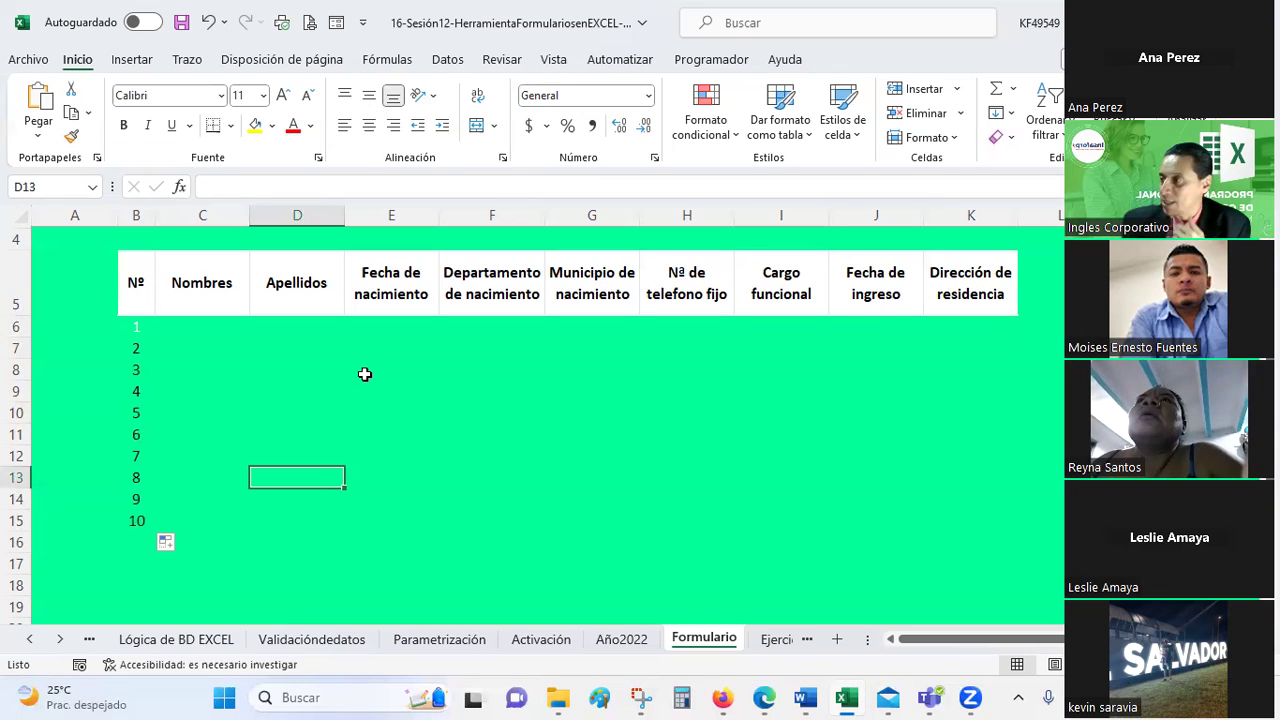
left_click(137, 517)
left_click(143, 493)
left_click(138, 472)
left_click(136, 455)
left_click(131, 434)
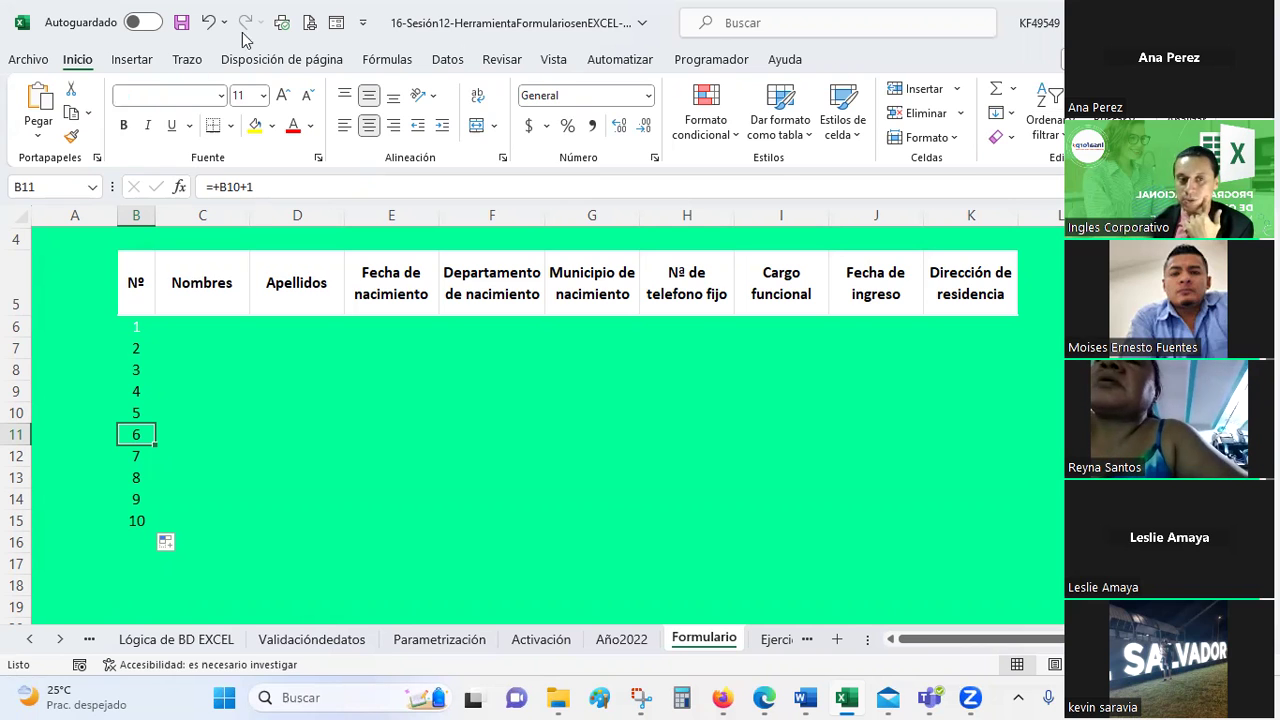
left_click(254, 429)
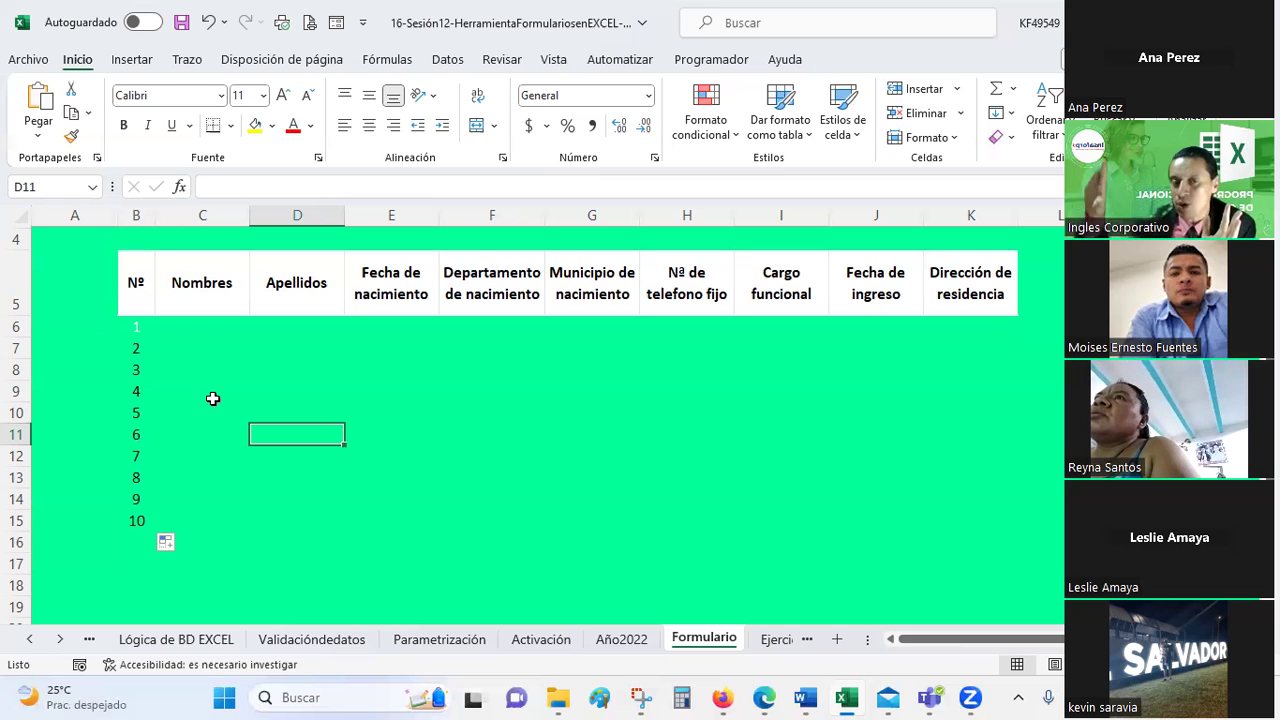
scroll(213, 400, "up", 1)
scroll(213, 400, "down", 1)
scroll(213, 400, "up", 1)
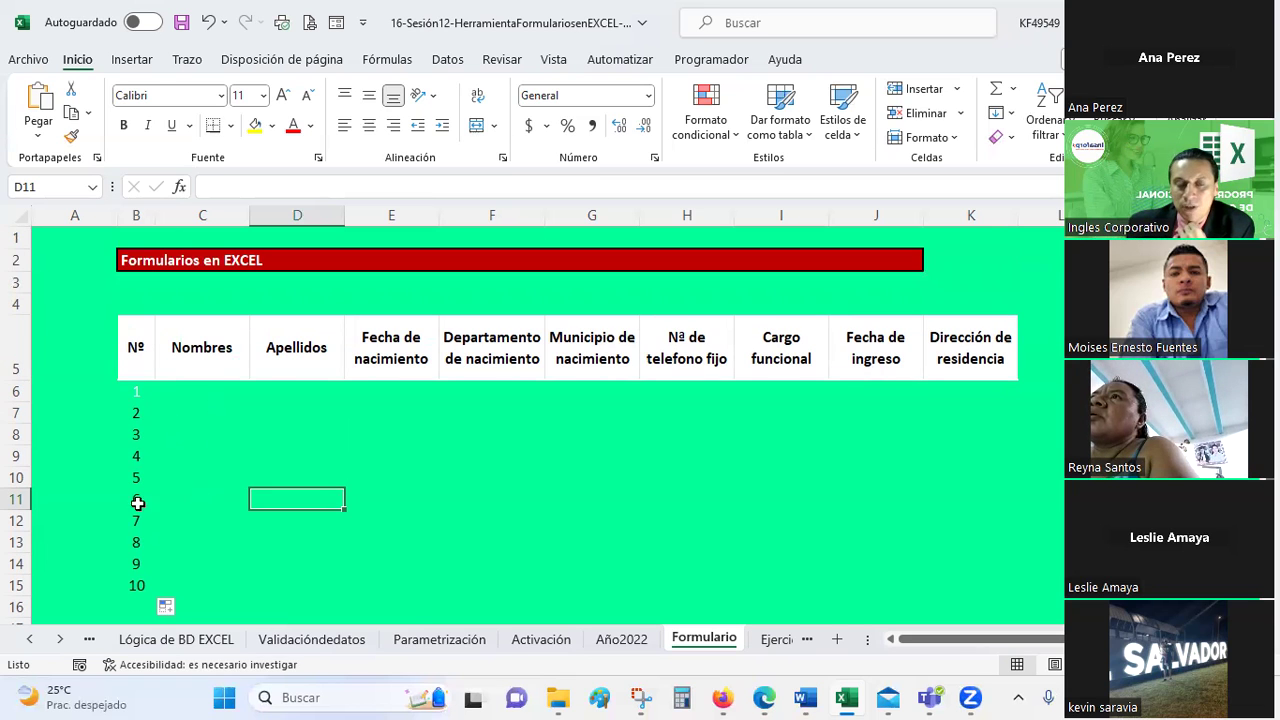
Select B5:K15 and set its fill colour to Sin relleno
left_click(134, 366)
left_click_drag(201, 389, 1001, 582)
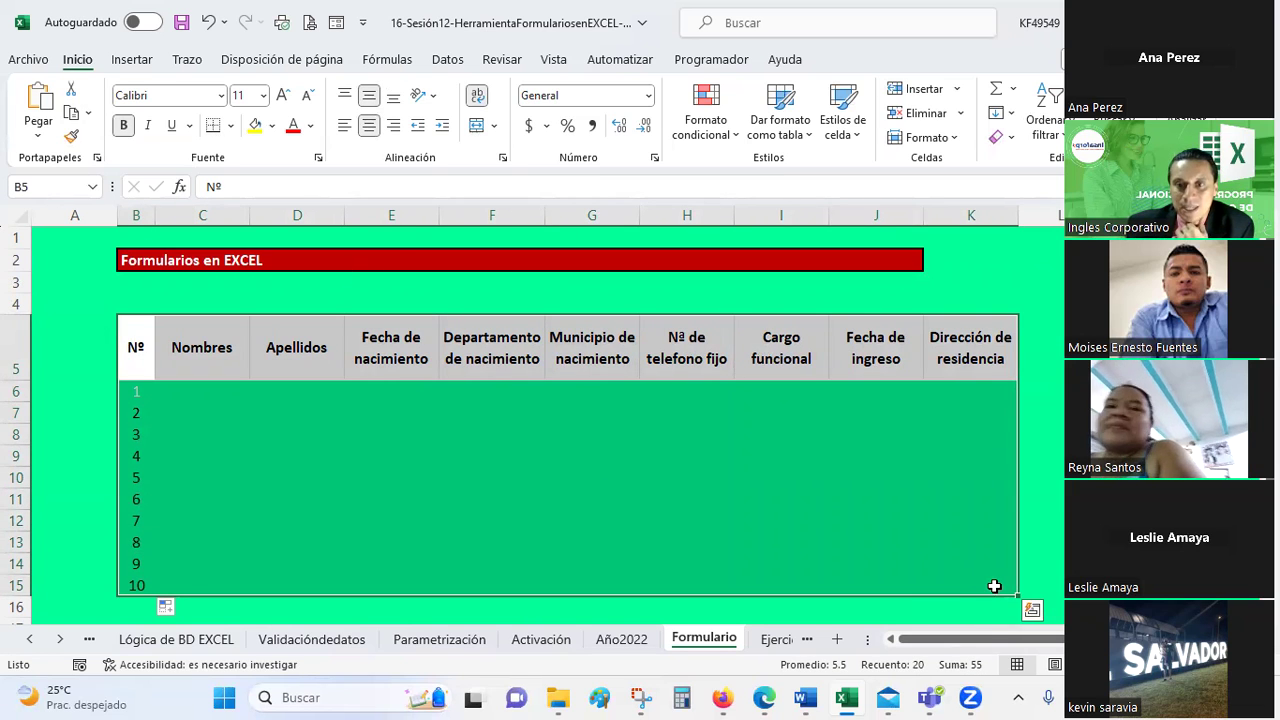
left_click(271, 125)
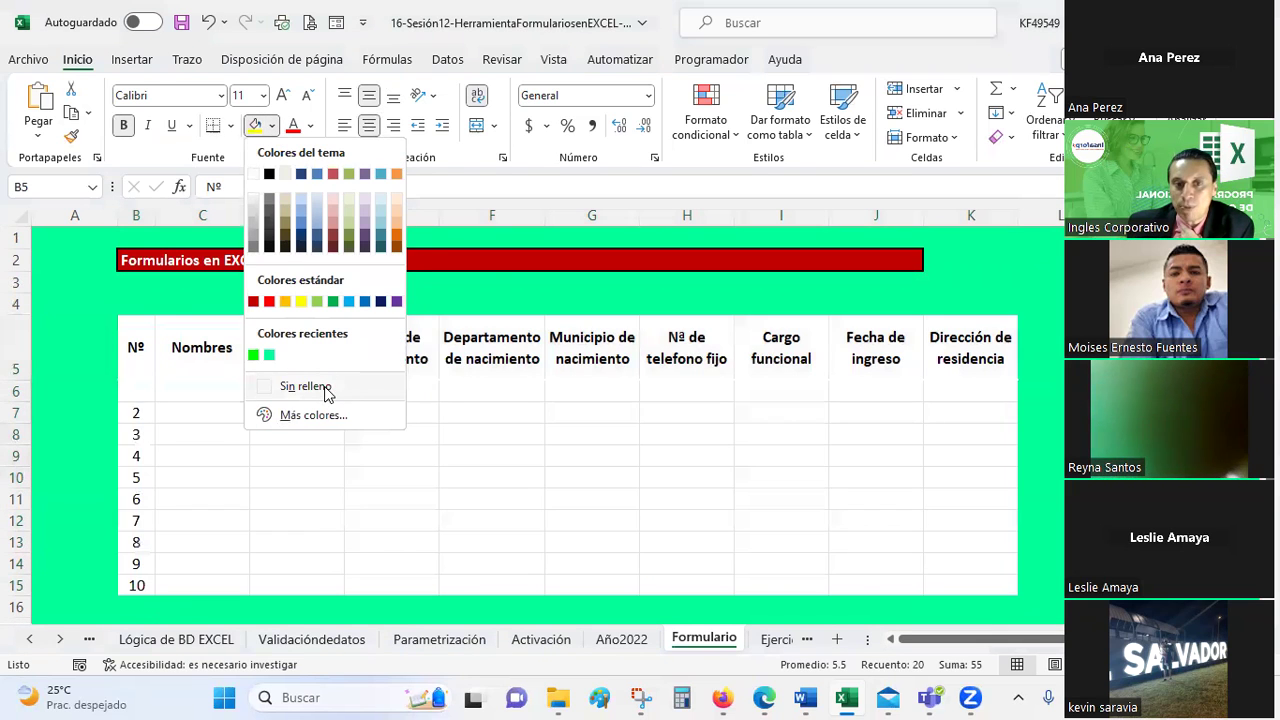
left_click(330, 387)
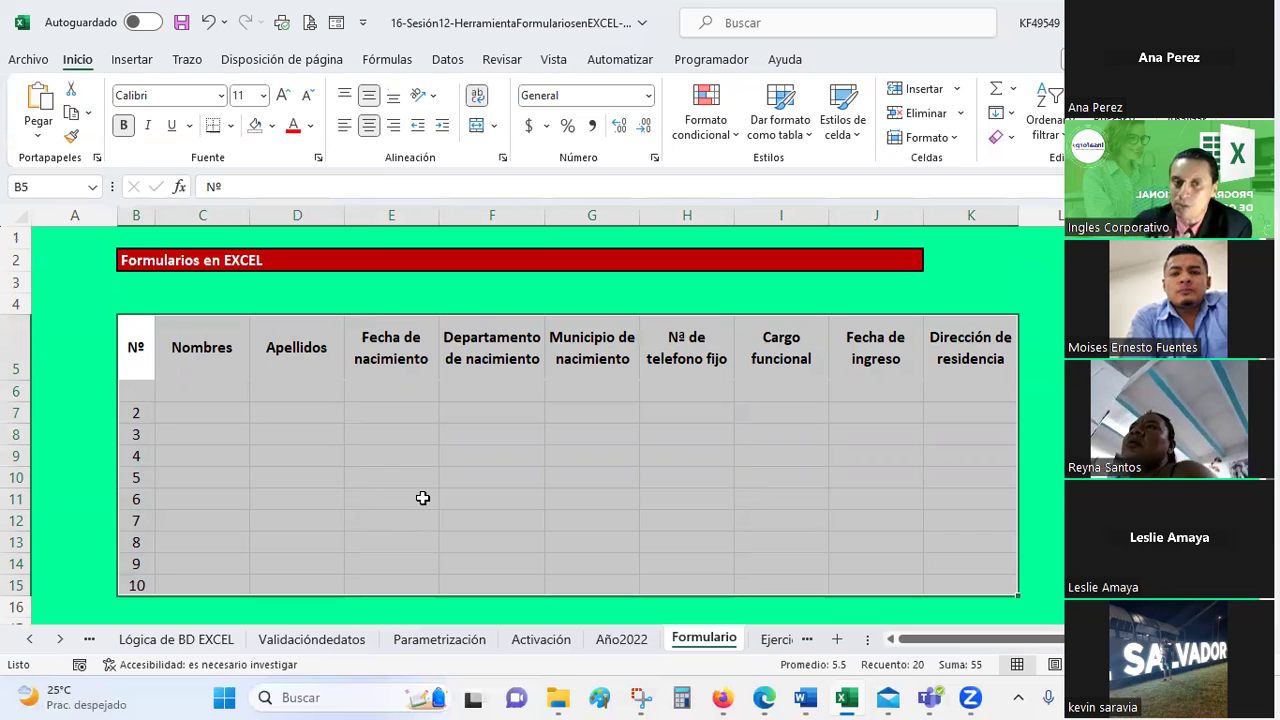
Edit H5, replacing ª with ° so the header reads 'N° de telefono fijo'
left_click(423, 498)
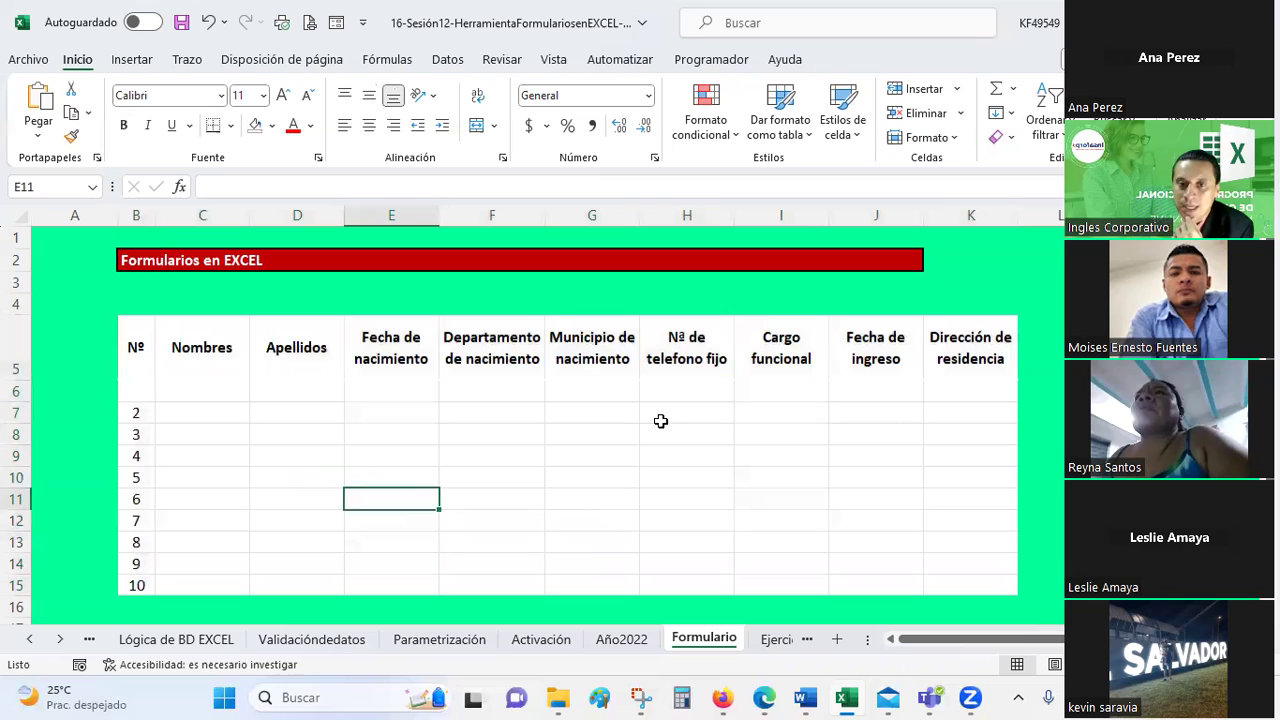
double_click(683, 338)
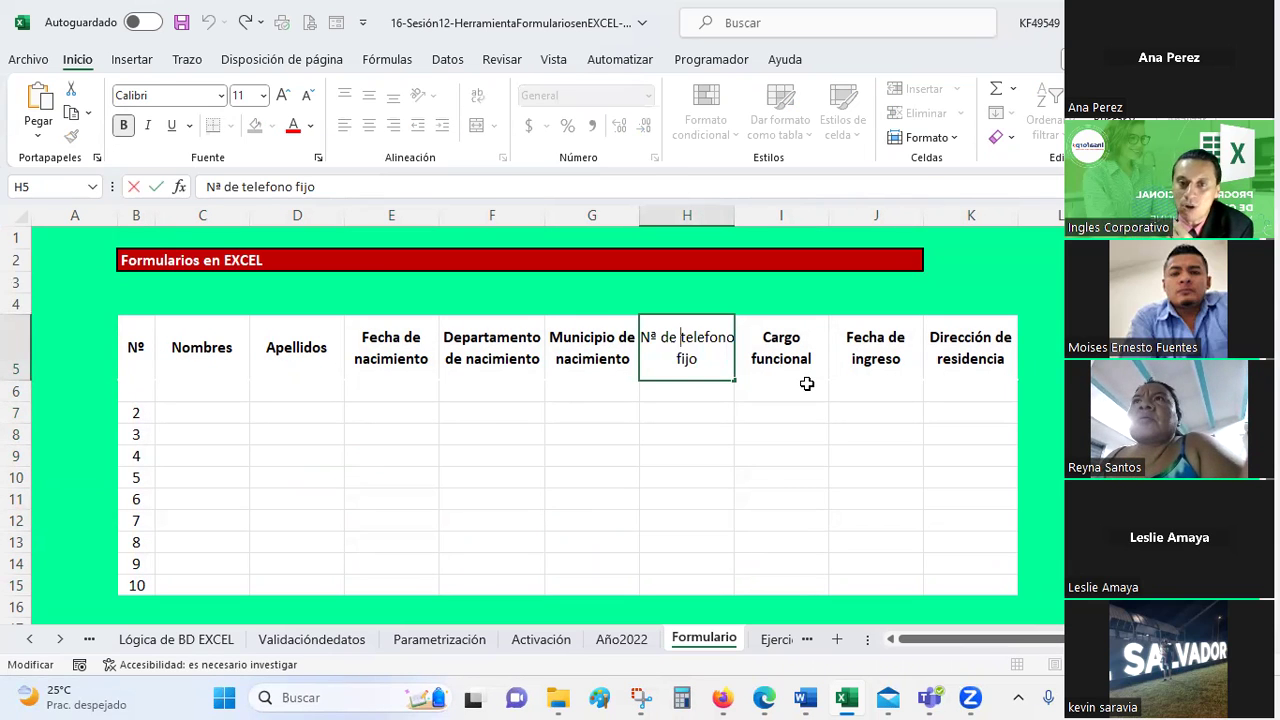
key("BackSpace")
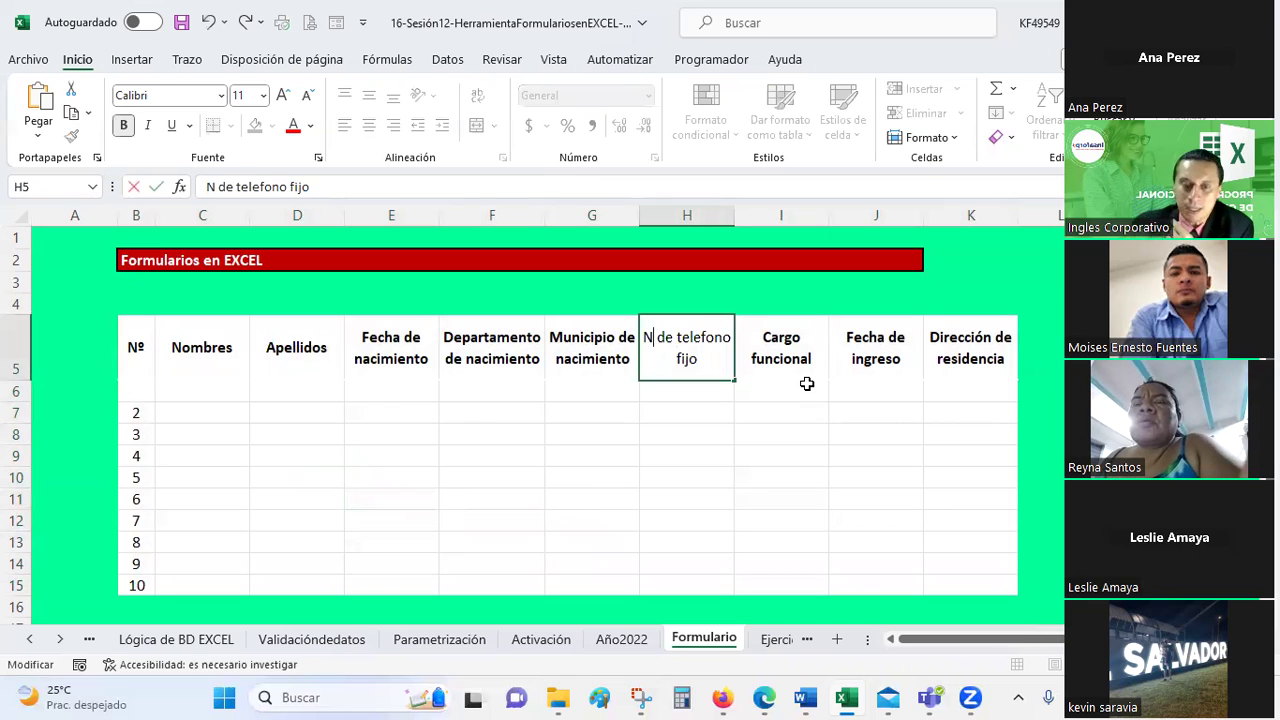
type("|")
key("BackSpace")
type("°")
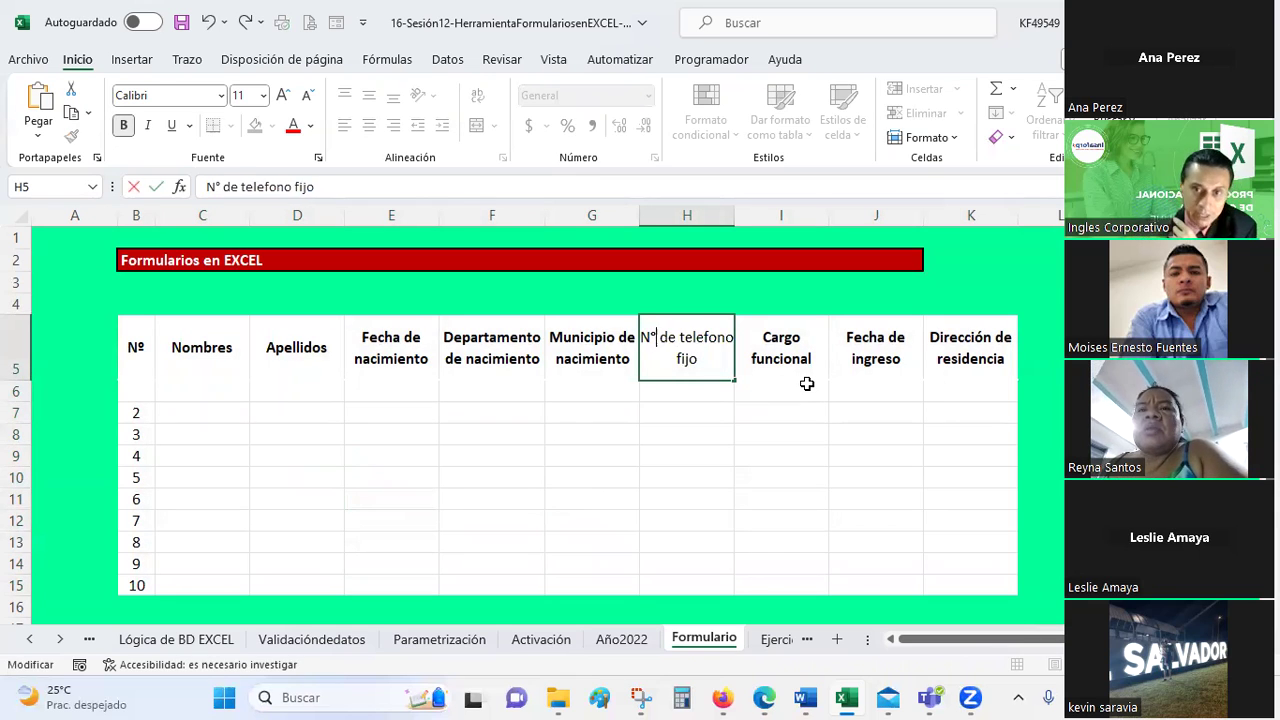
key("Return")
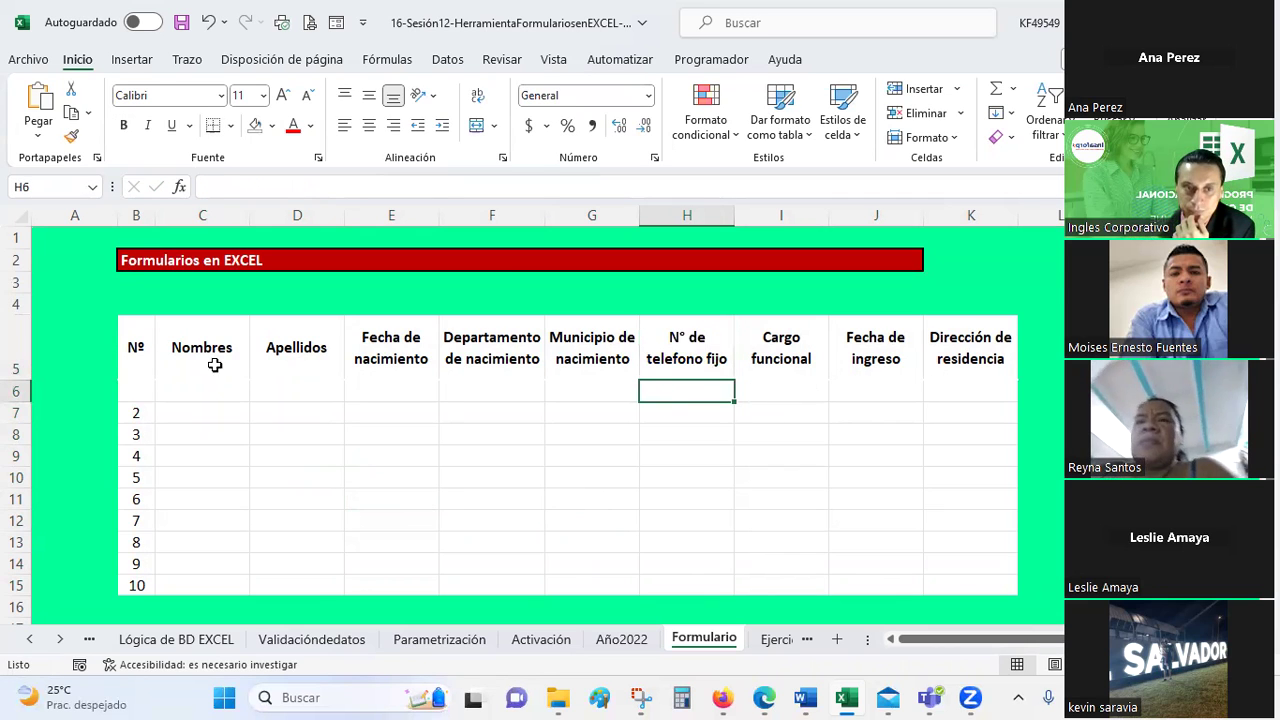
left_click_drag(141, 336, 986, 578)
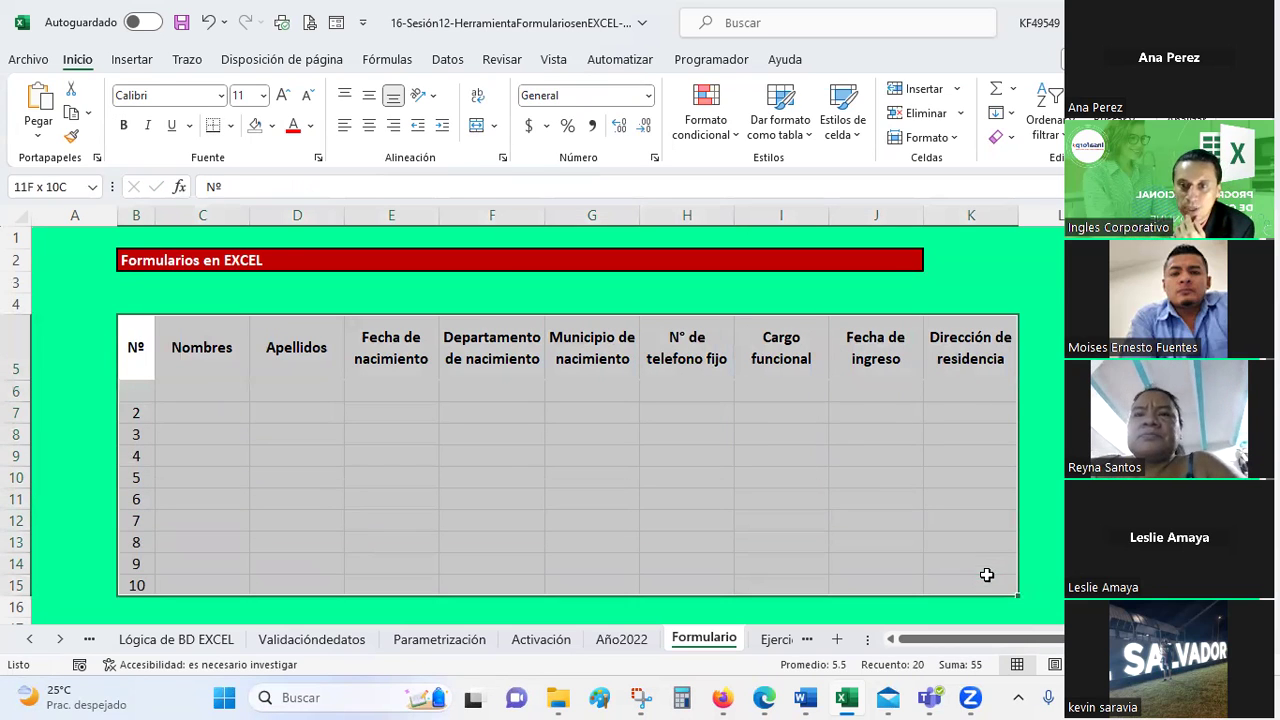
left_click(272, 126)
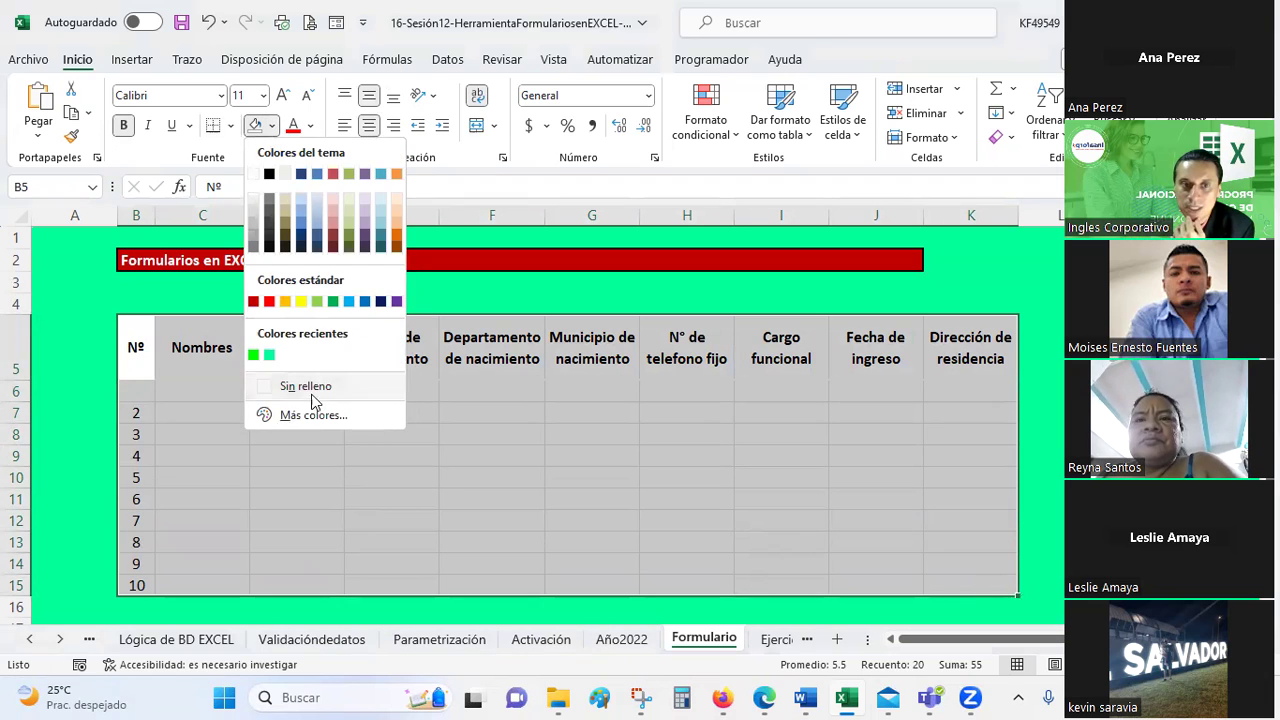
left_click(313, 388)
left_click(331, 432)
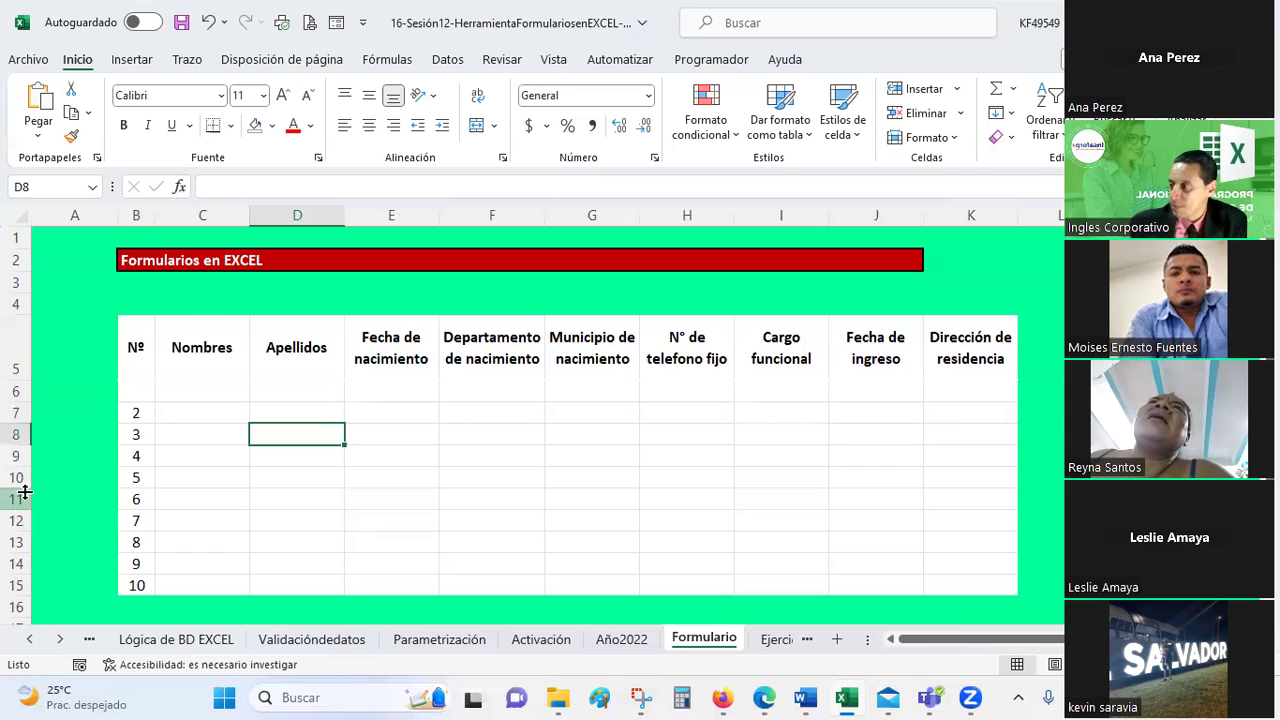
left_click(657, 536)
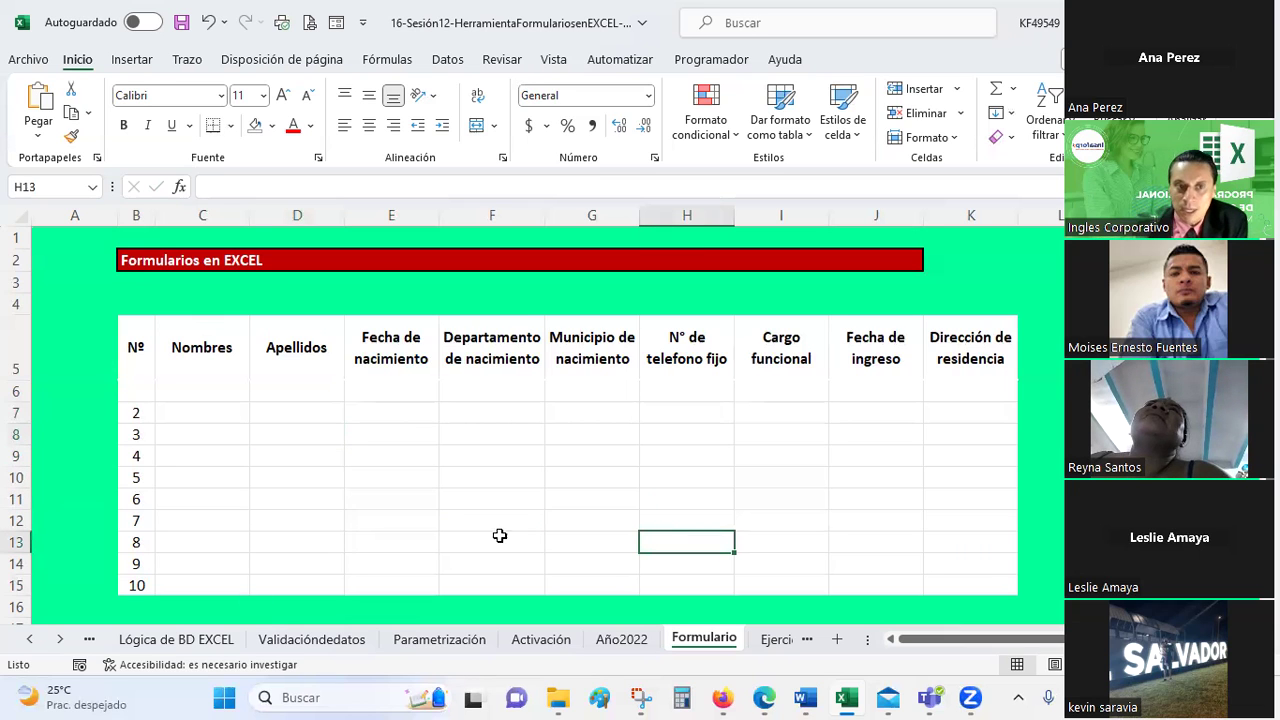
mouse_move(137, 370)
left_mouse_down()
mouse_move(679, 451)
mouse_move(962, 577)
left_mouse_up()
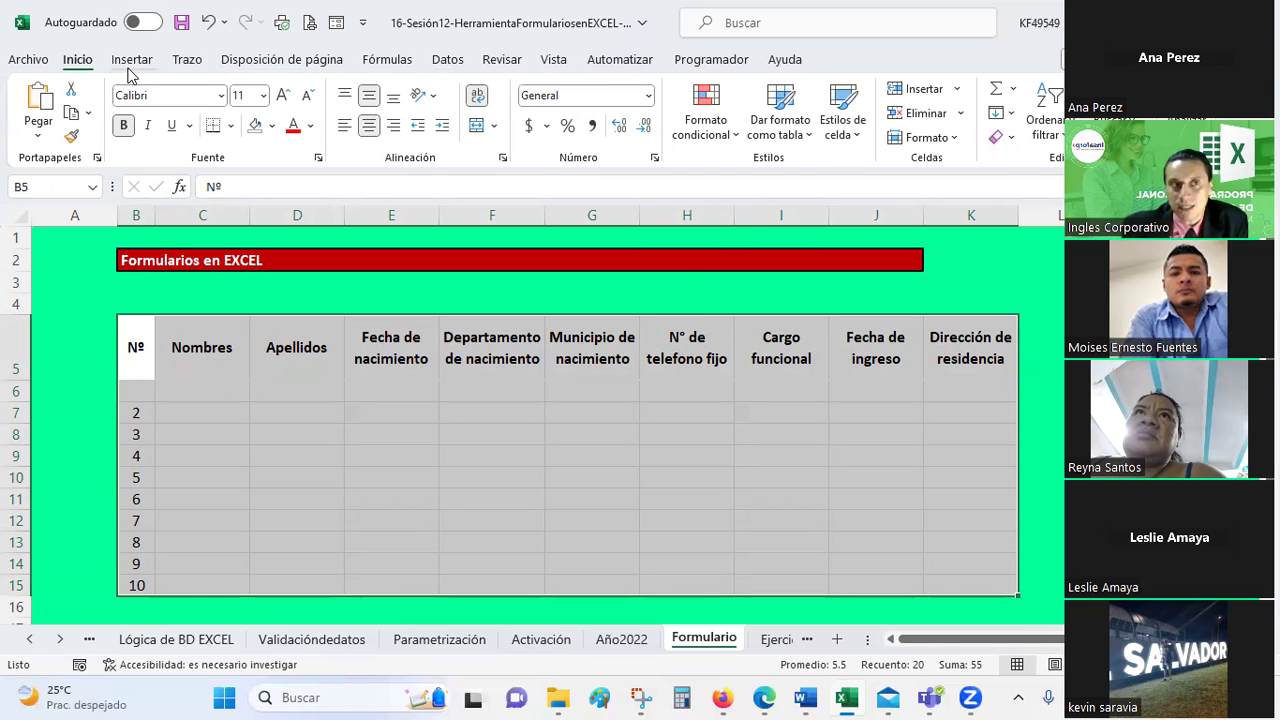
Insert a table from B5:K15 with 'La tabla tiene encabezados' unticked, adding Columna1–Columna10 headers
left_click(128, 62)
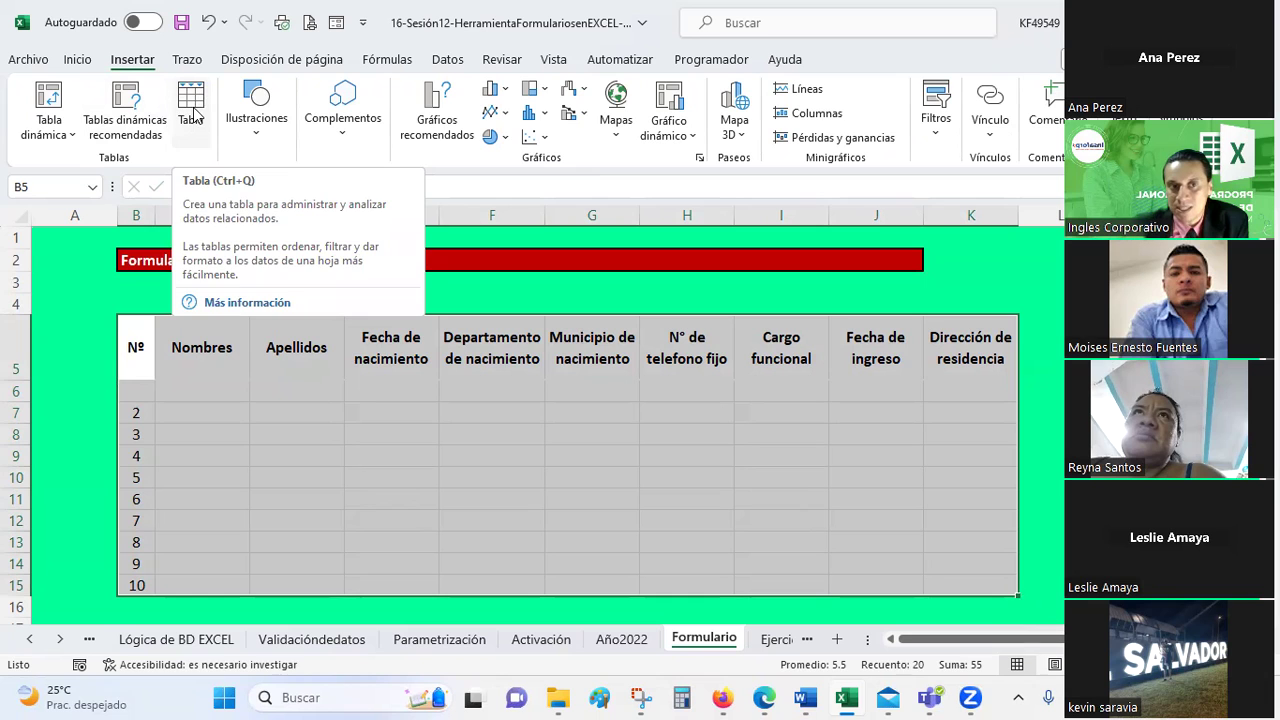
left_click(195, 113)
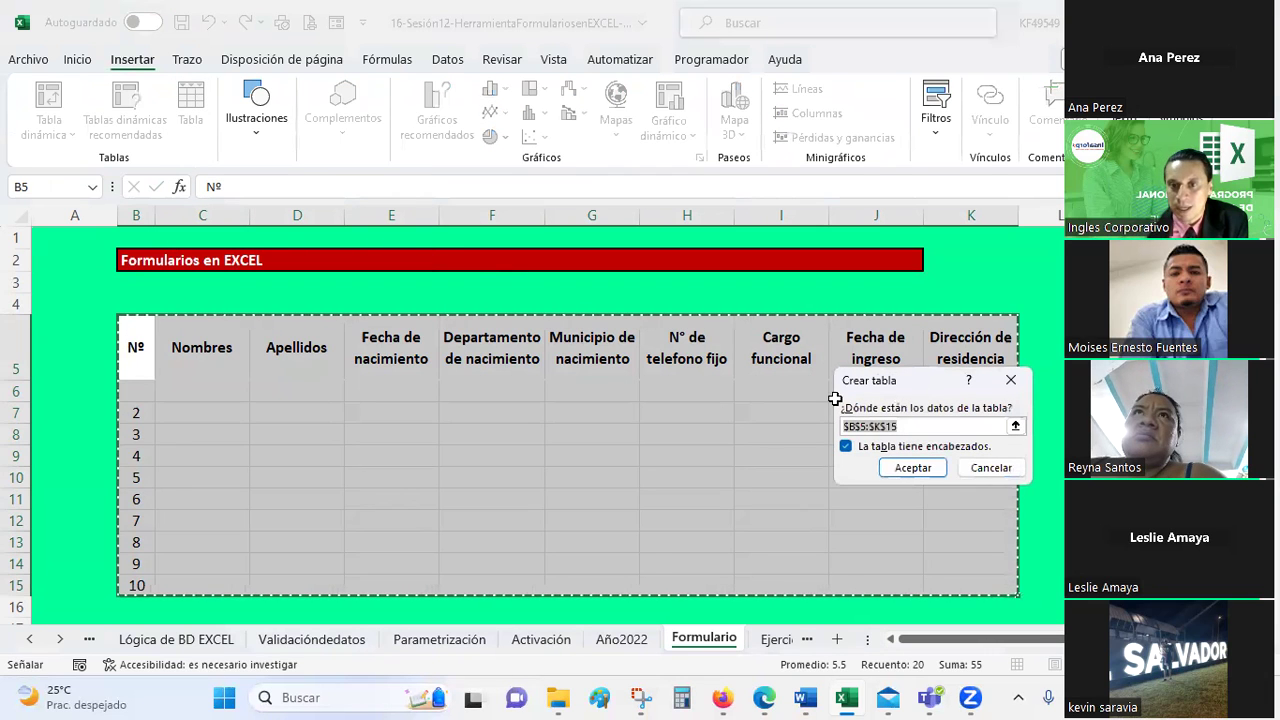
left_click_drag(909, 378, 528, 200)
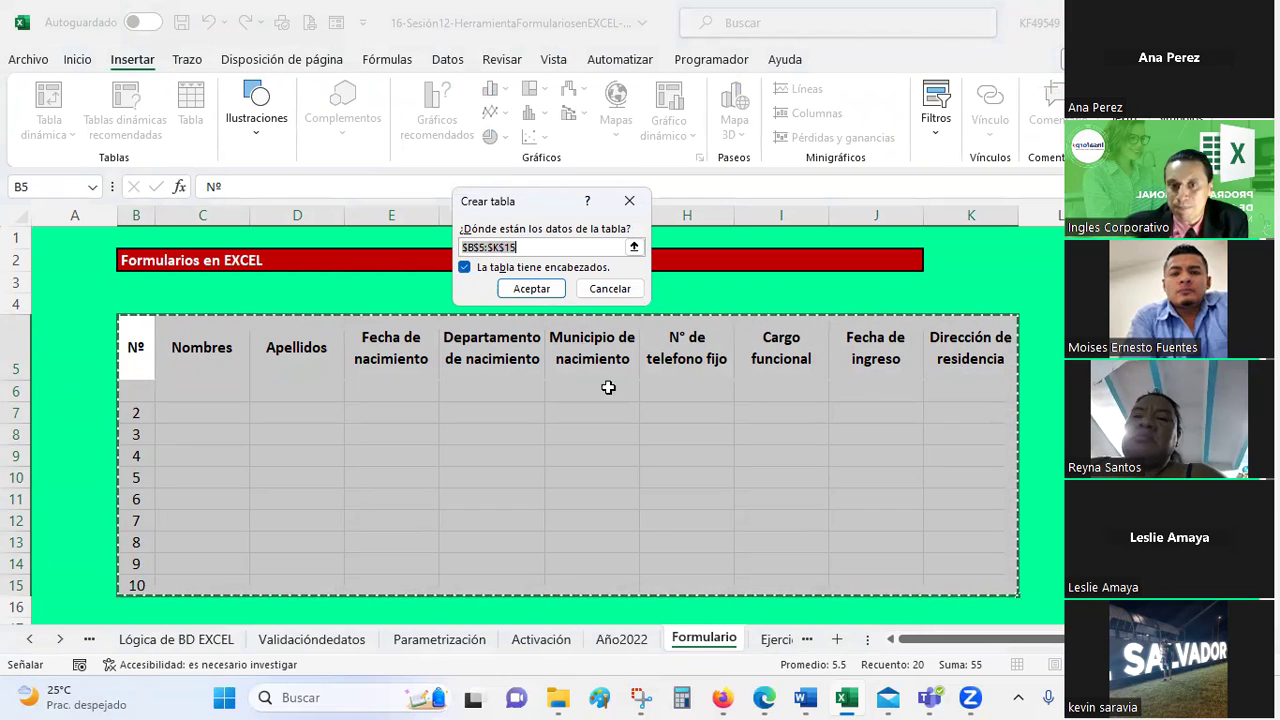
left_click(465, 268)
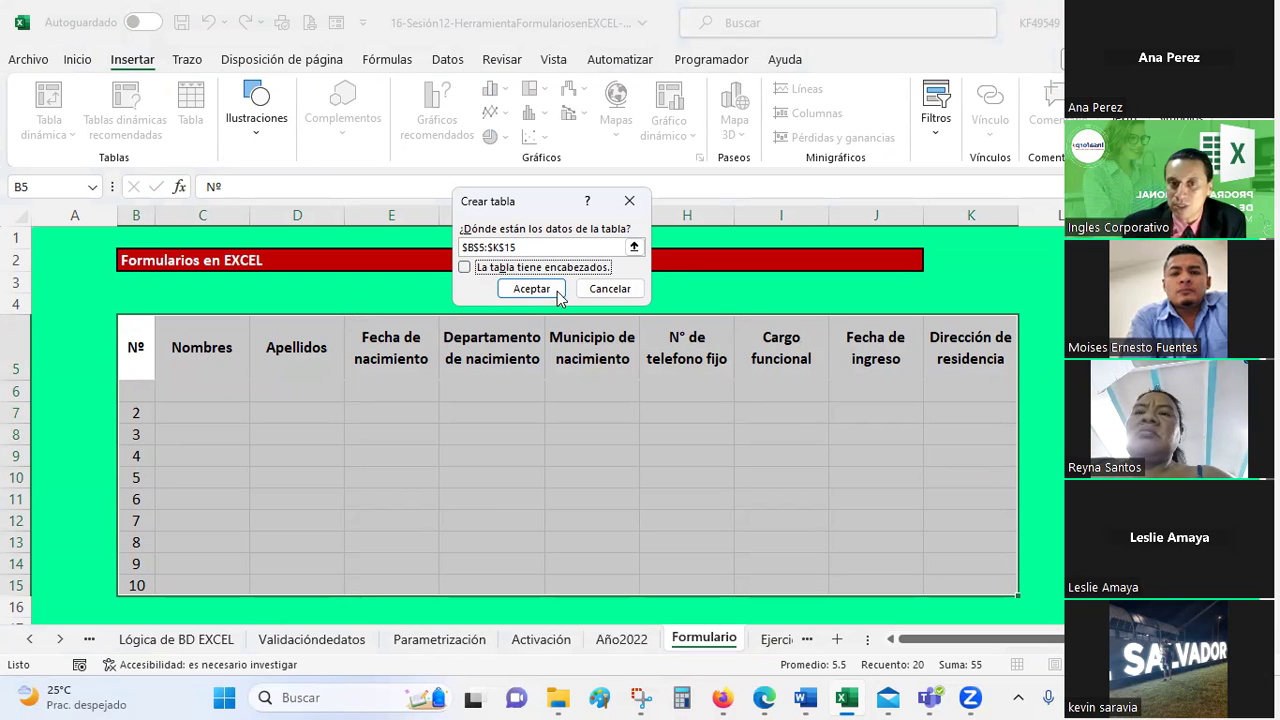
left_click(515, 292)
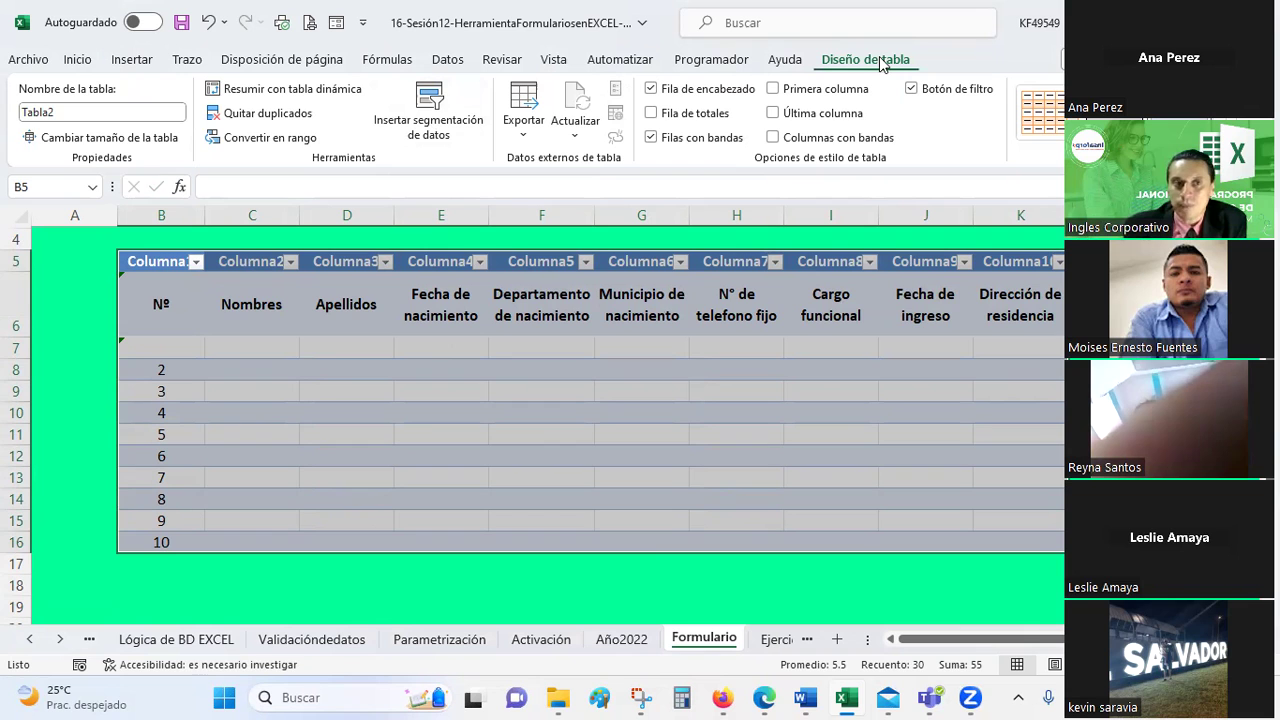
Undo the headerless table and recreate it from $B$5:$K$15 using the existing header row
key("ctrl+z")
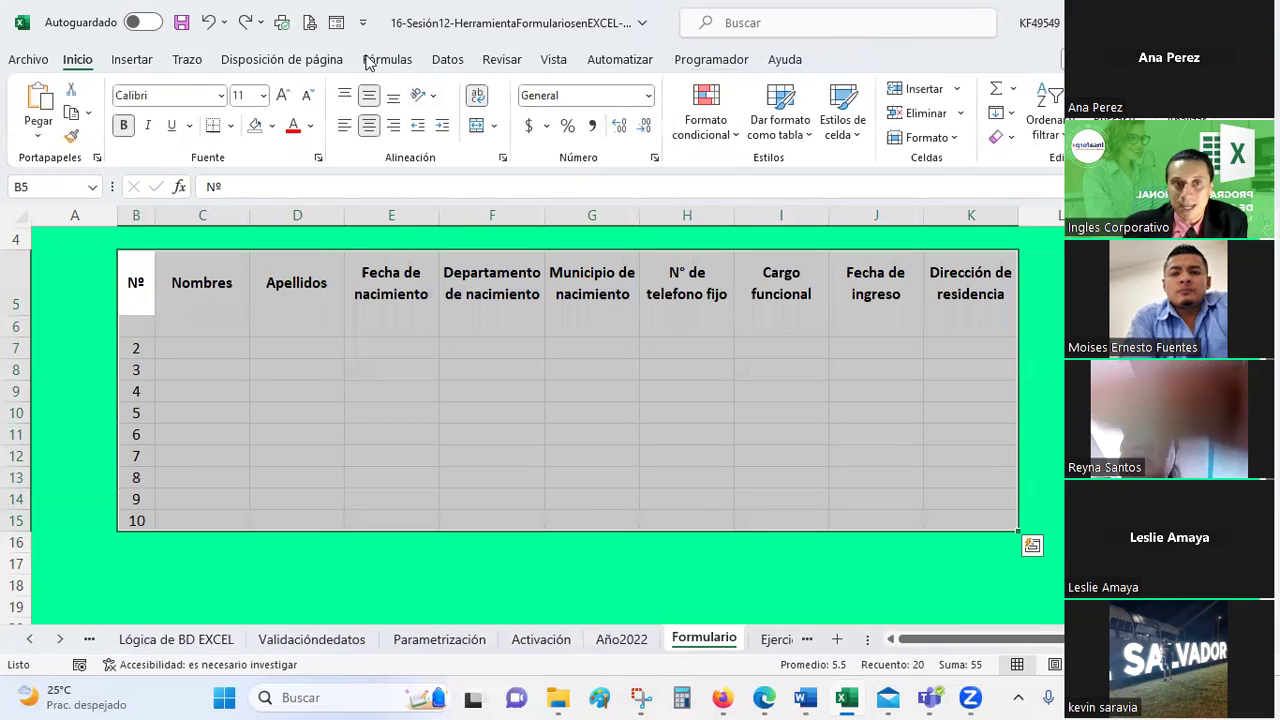
left_click(132, 59)
left_click(190, 108)
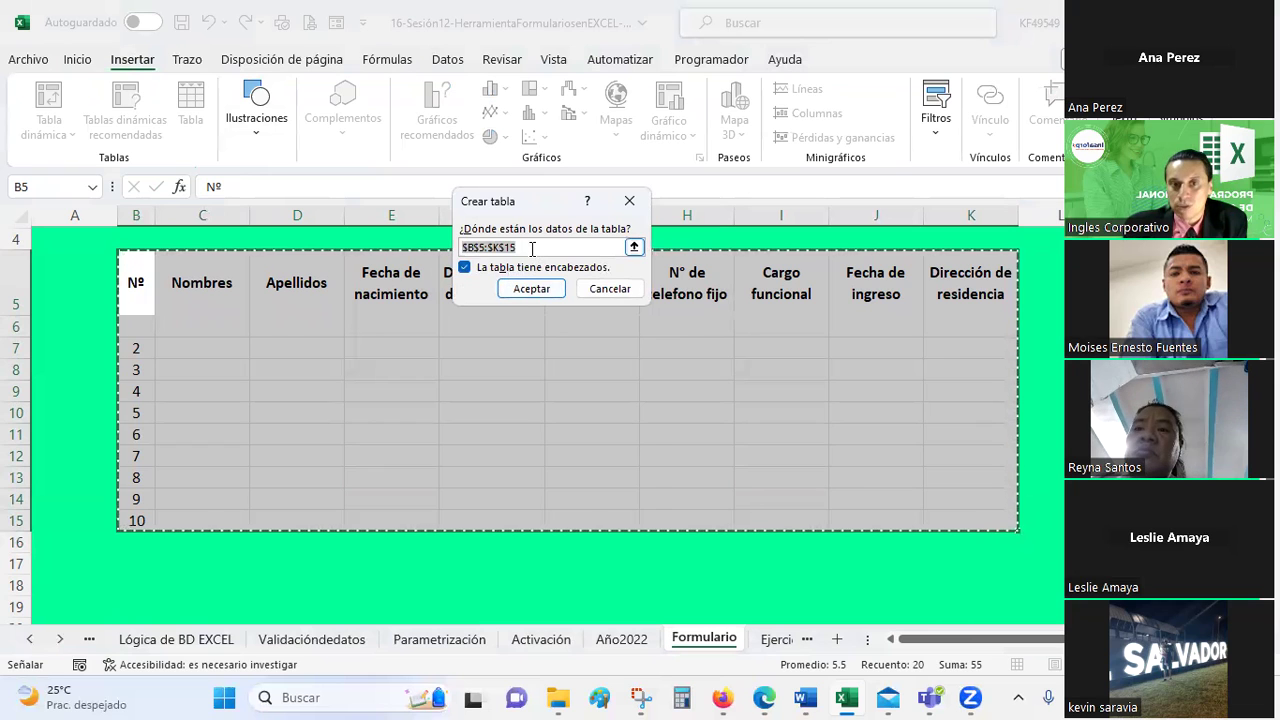
left_click(522, 289)
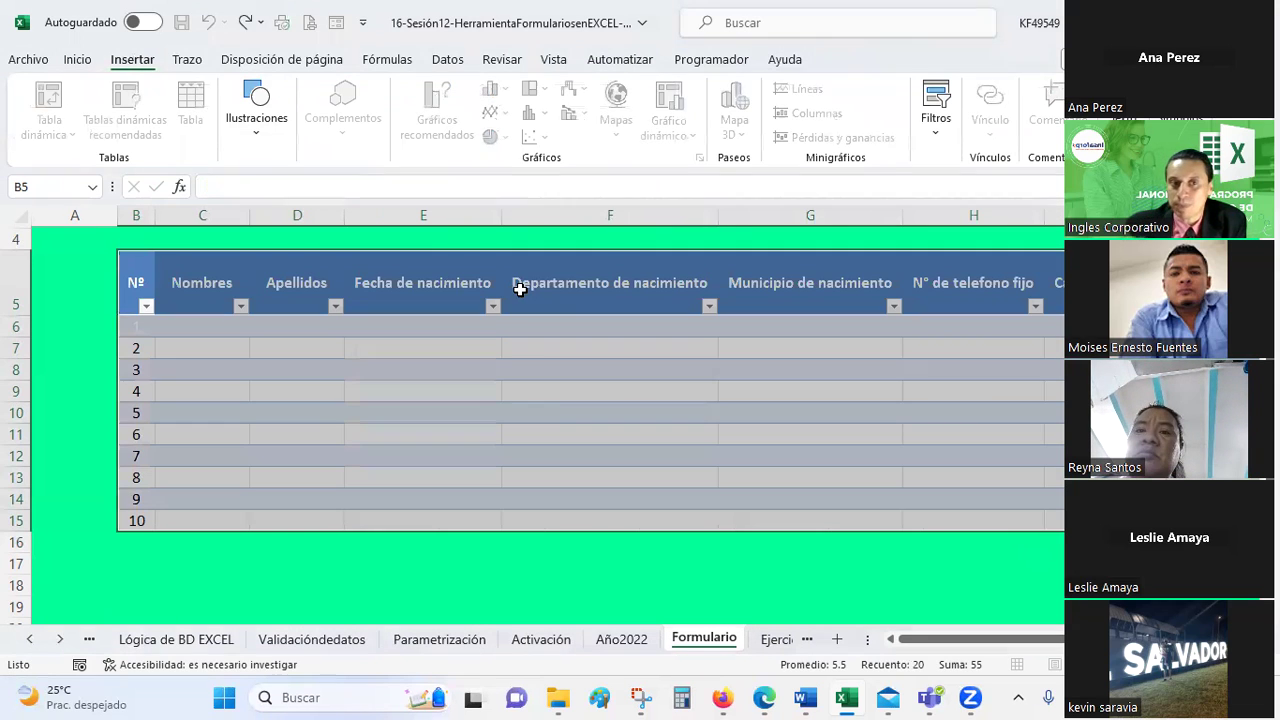
mouse_move(1005, 643)
left_mouse_down()
mouse_move(1043, 643)
mouse_move(1026, 643)
left_mouse_up()
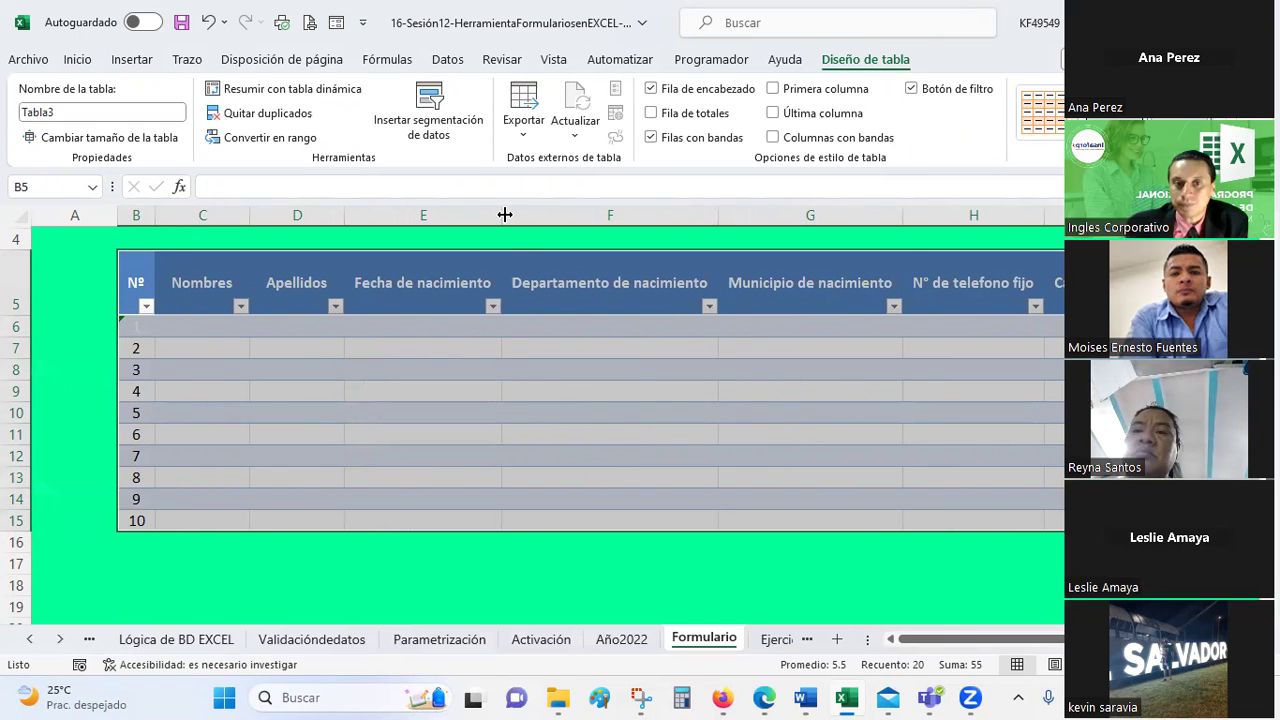
mouse_move(934, 643)
left_mouse_down()
mouse_move(1013, 647)
mouse_move(905, 647)
left_mouse_up()
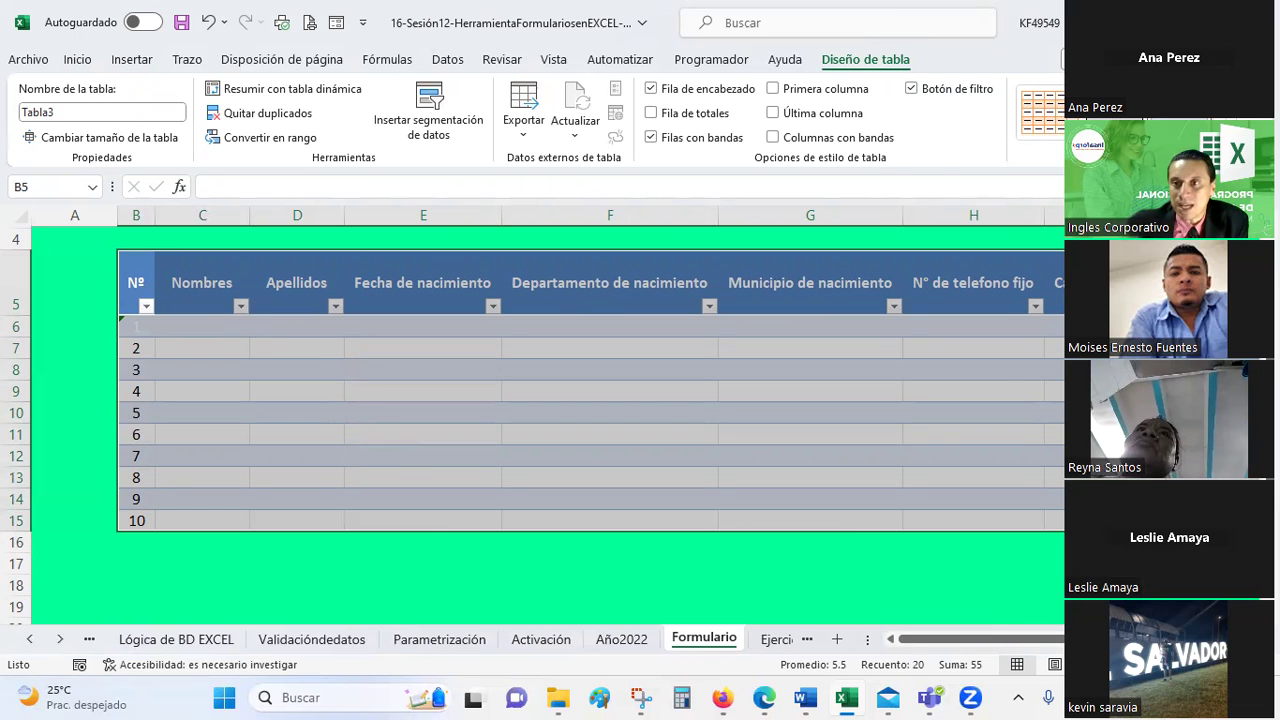
Apply the dark blue table style and narrow columns F–J so their long headers wrap
left_click(1060, 140)
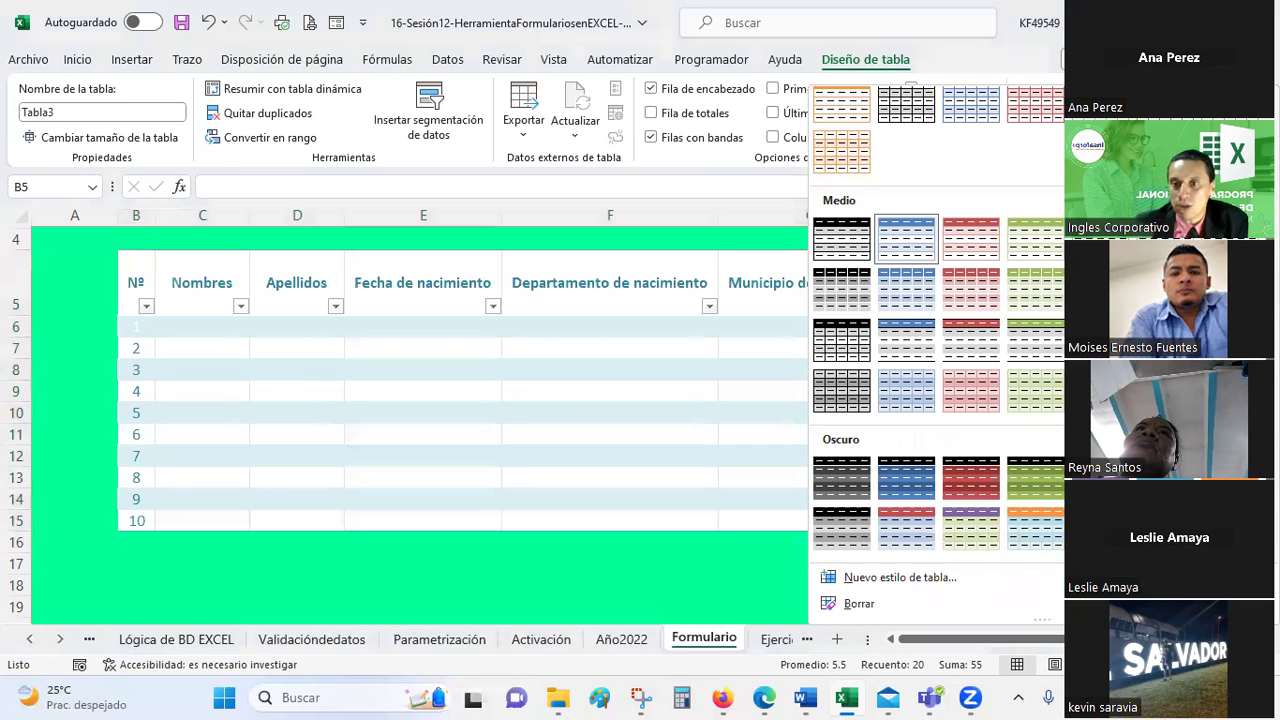
left_click(904, 479)
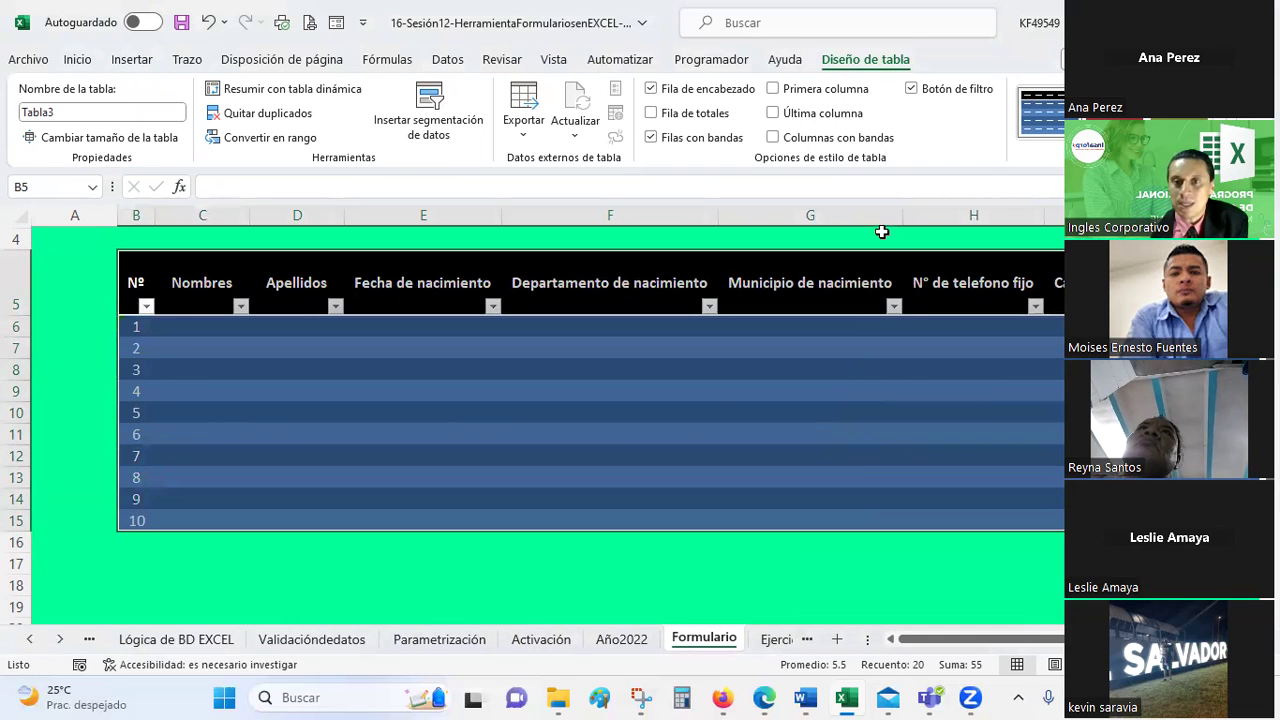
left_click_drag(900, 211, 843, 211)
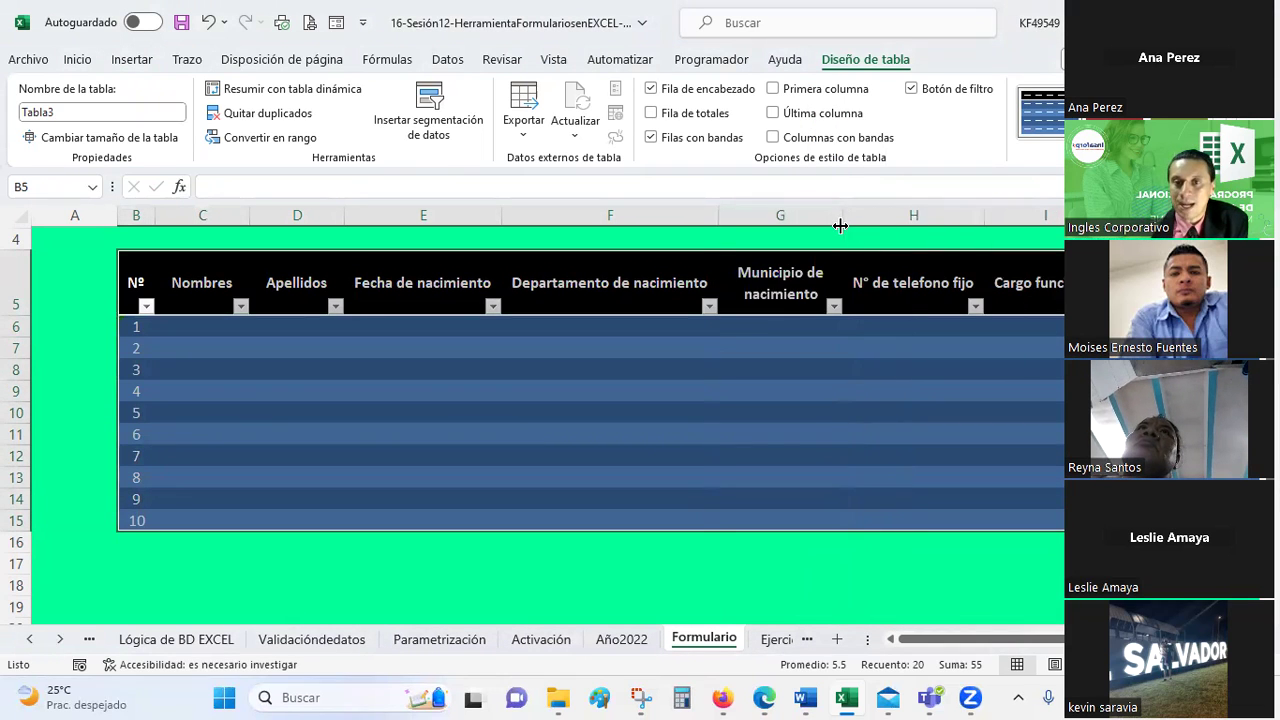
left_click_drag(722, 214, 620, 215)
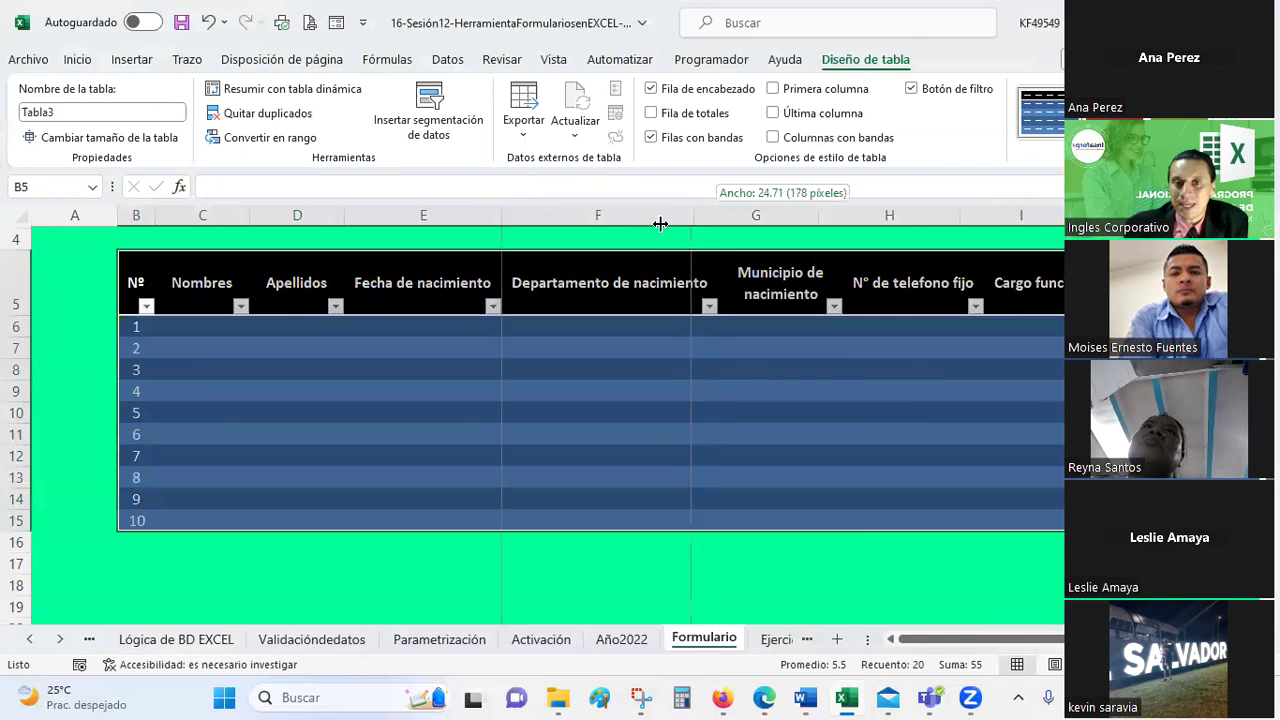
left_click_drag(881, 213, 859, 217)
left_click_drag(960, 216, 949, 217)
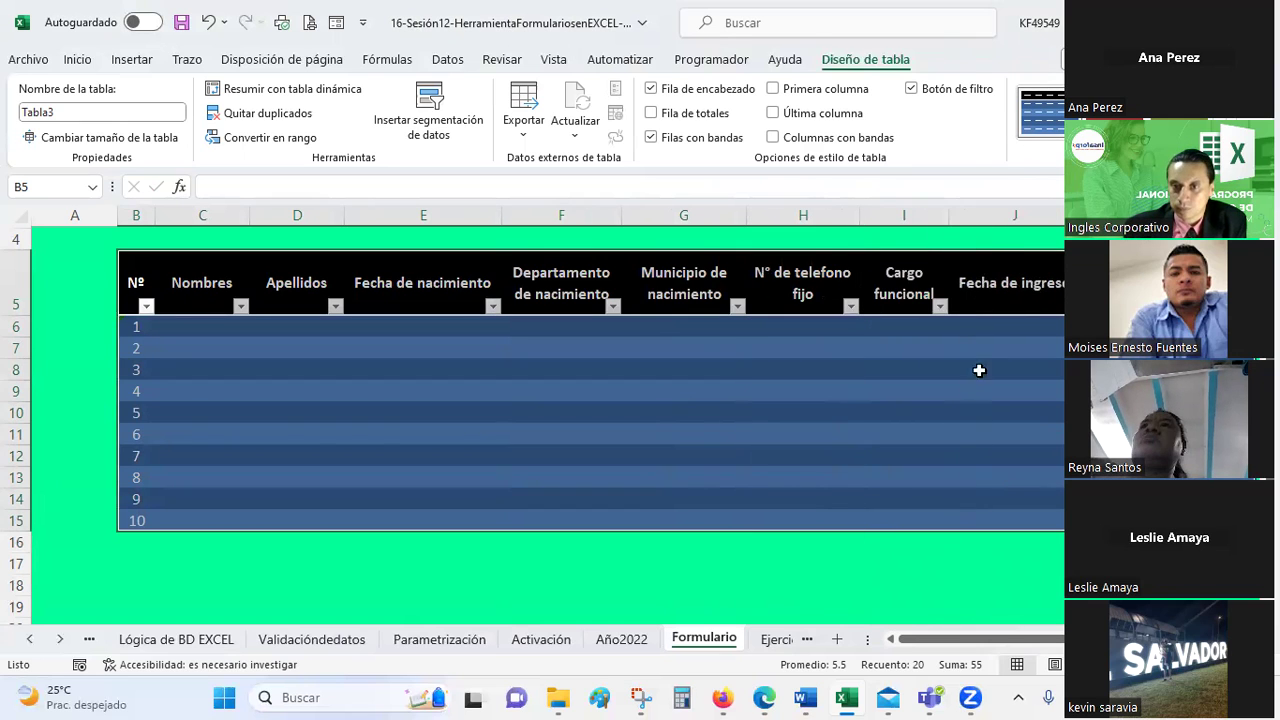
left_click_drag(950, 639, 1014, 639)
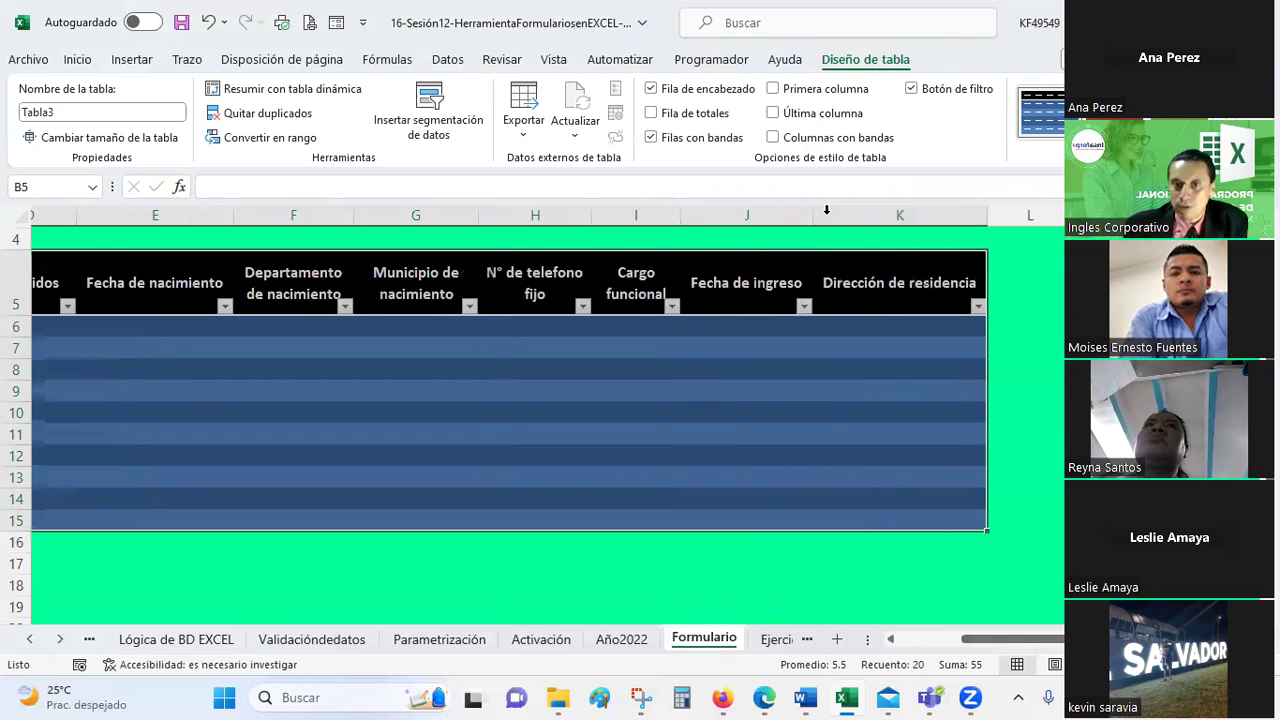
left_click_drag(813, 214, 764, 214)
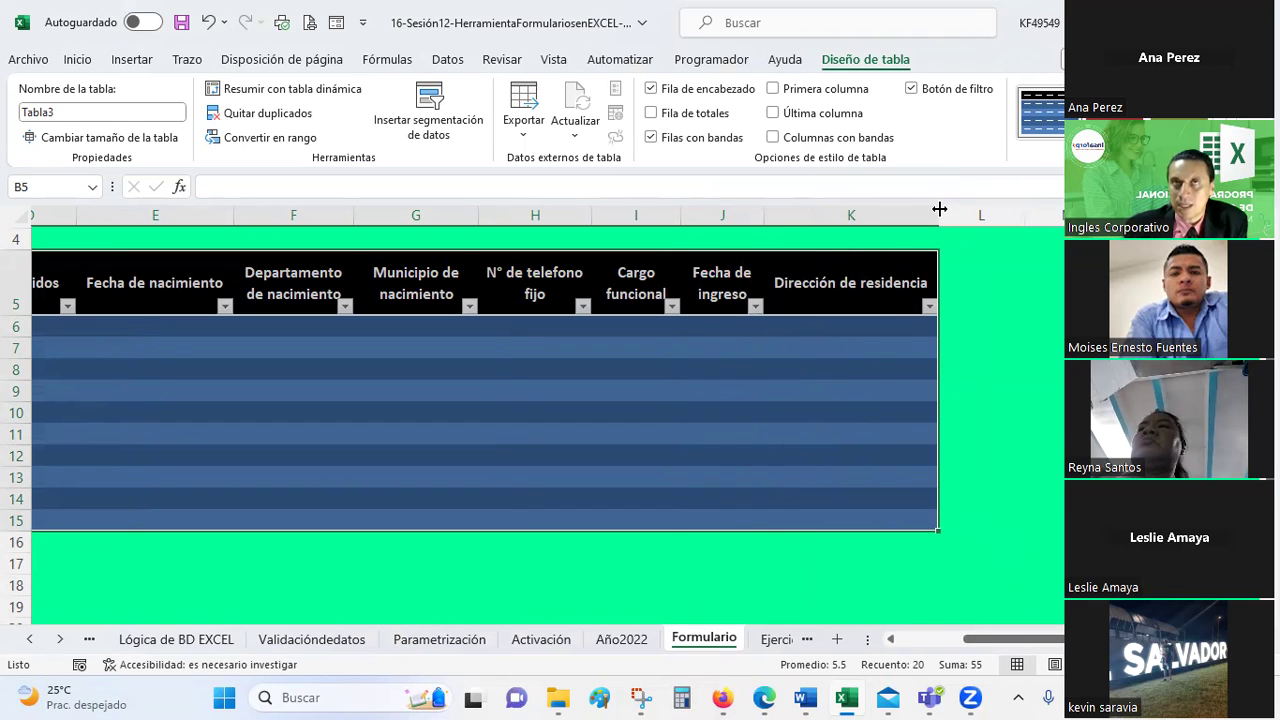
left_click_drag(940, 208, 905, 214)
left_click_drag(1015, 640, 897, 643)
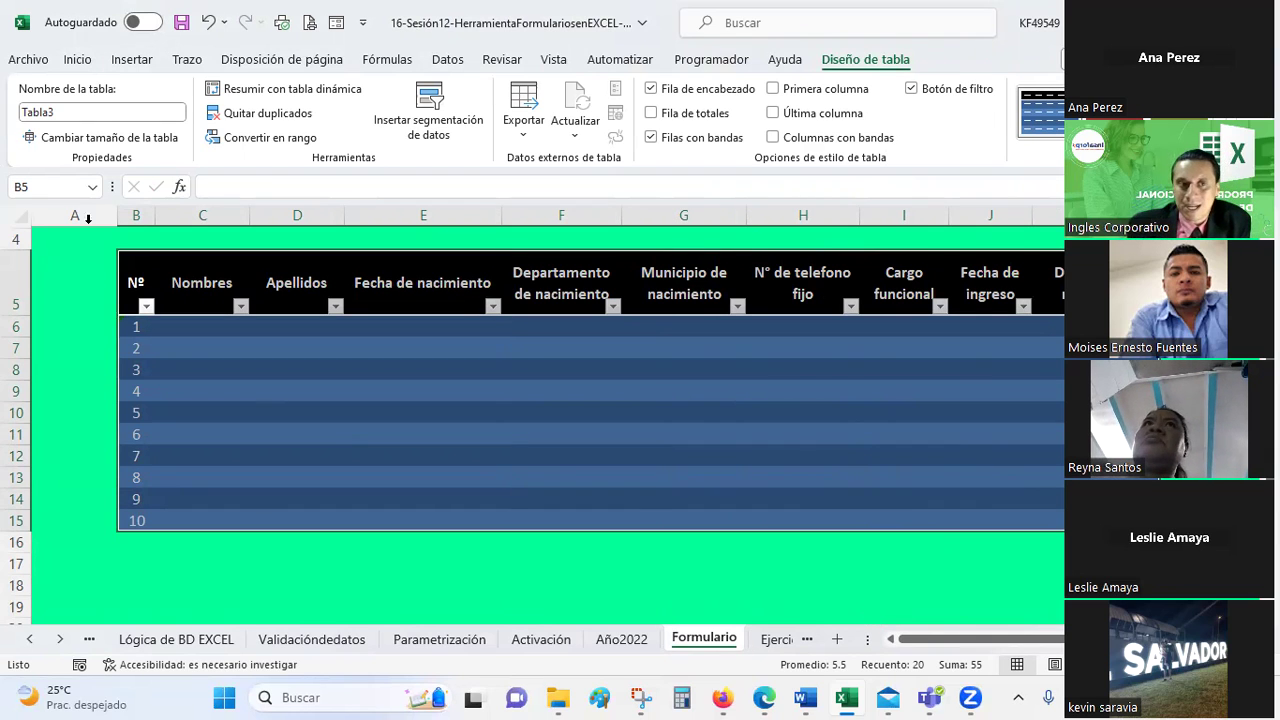
Select Tabla3 in the table name box, type 'tablafic', then start correcting it
left_click(50, 112)
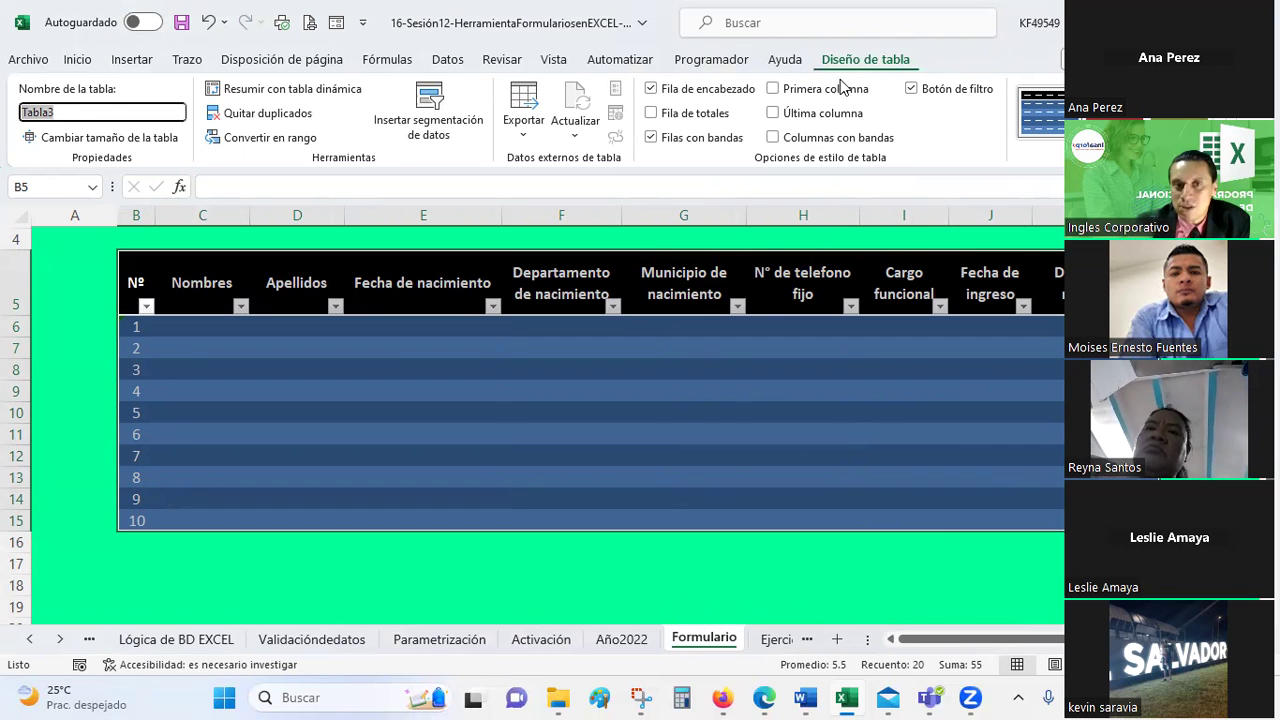
left_click(86, 111)
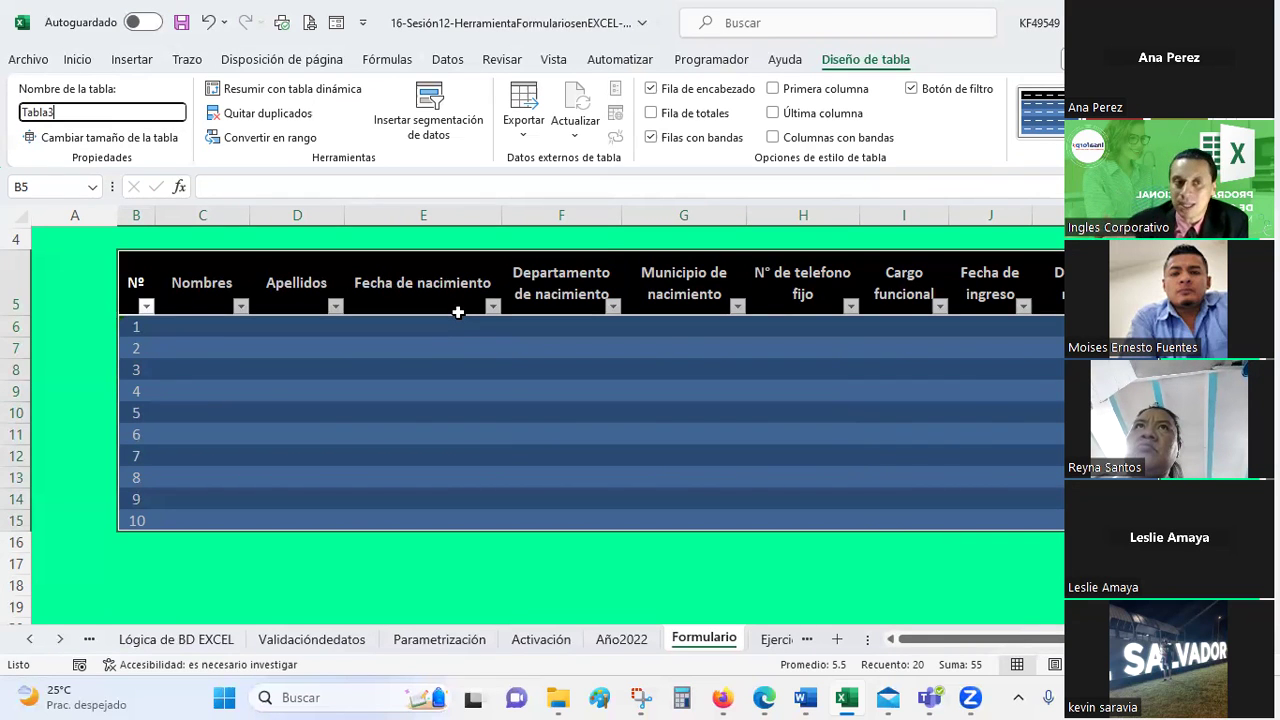
left_click(61, 111)
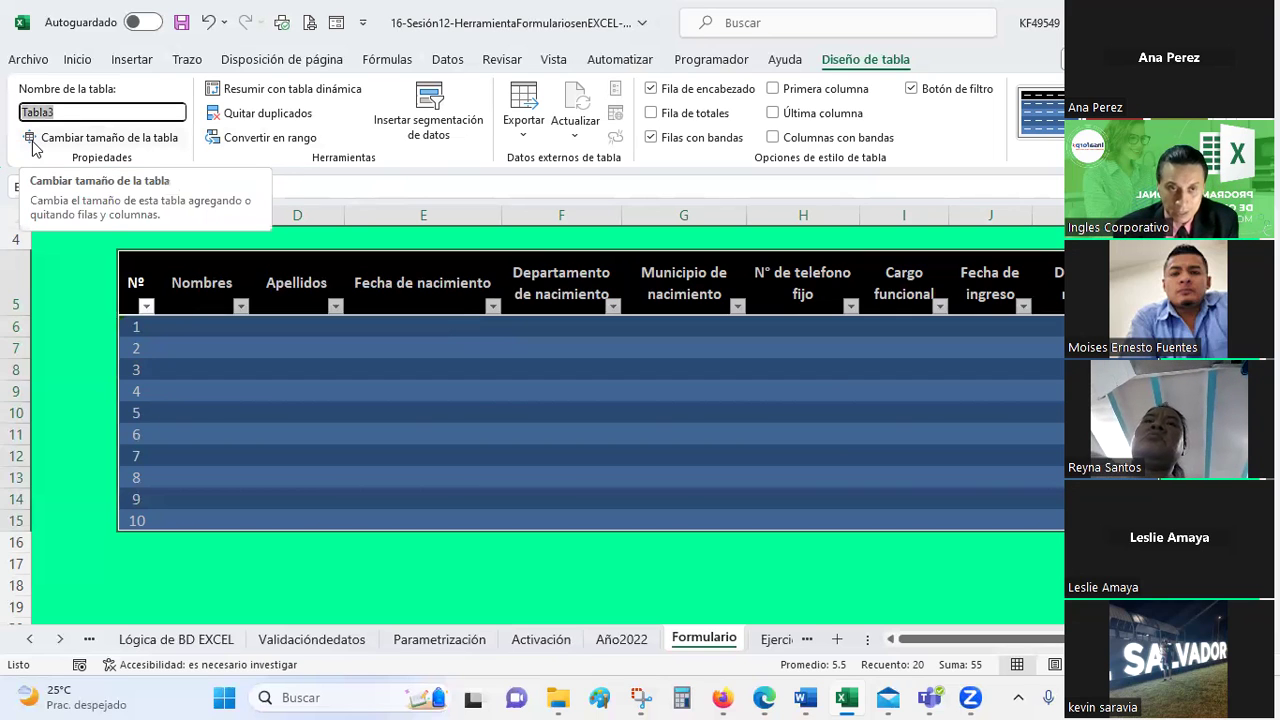
type("tablaficadeempleados")
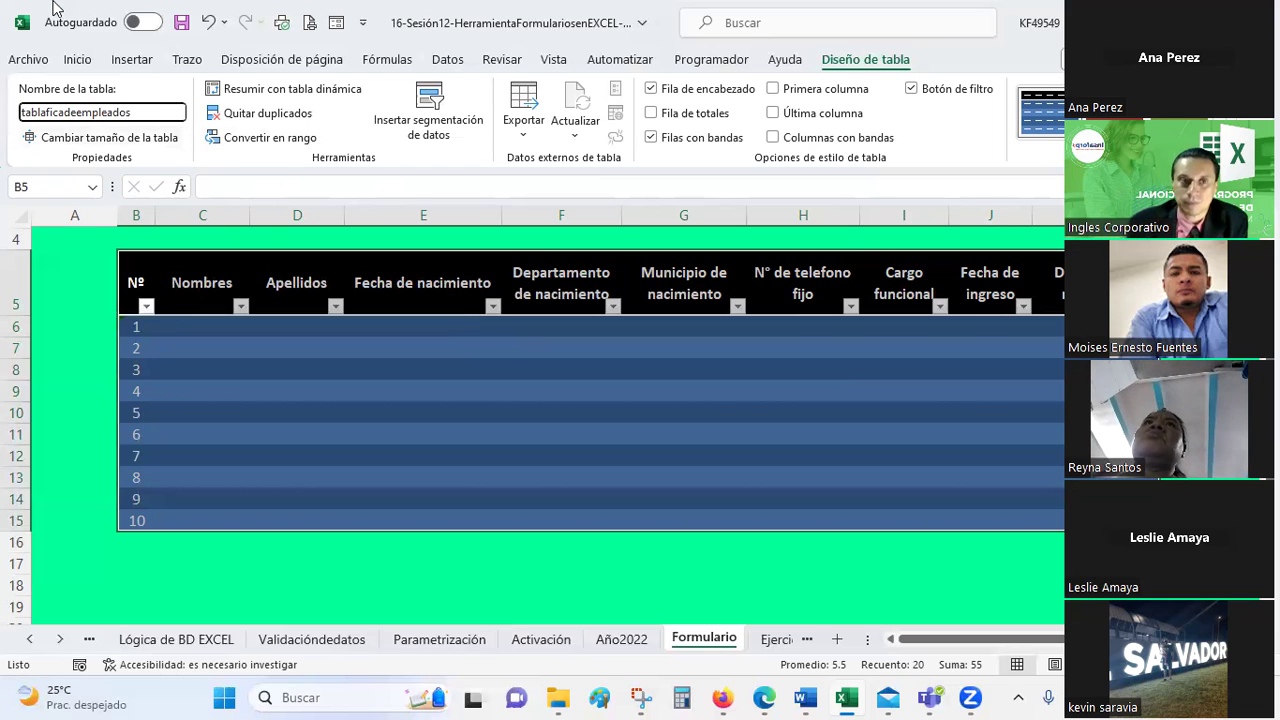
key("BackSpace")
key("BackSpace")
key("BackSpace")
key("BackSpace")
key("BackSpace")
key("BackSpace")
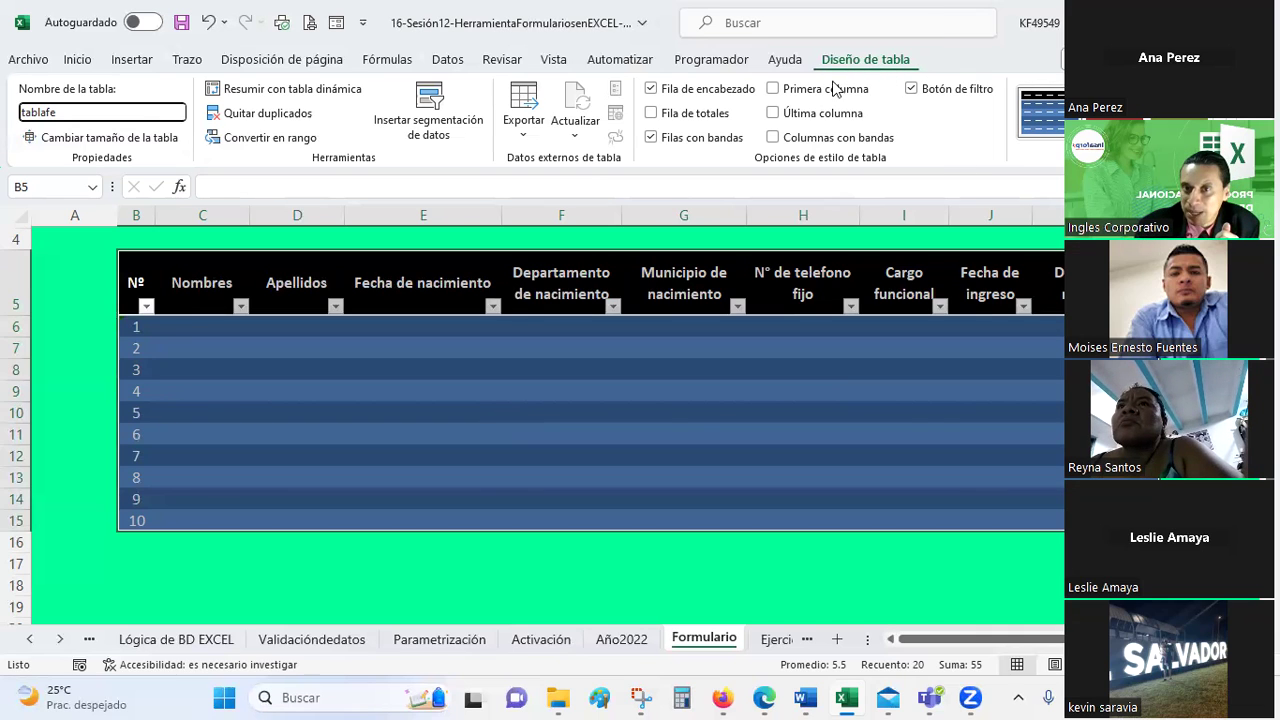
Apply a teal banded style to the employee table from the table styles gallery
left_click(1075, 135)
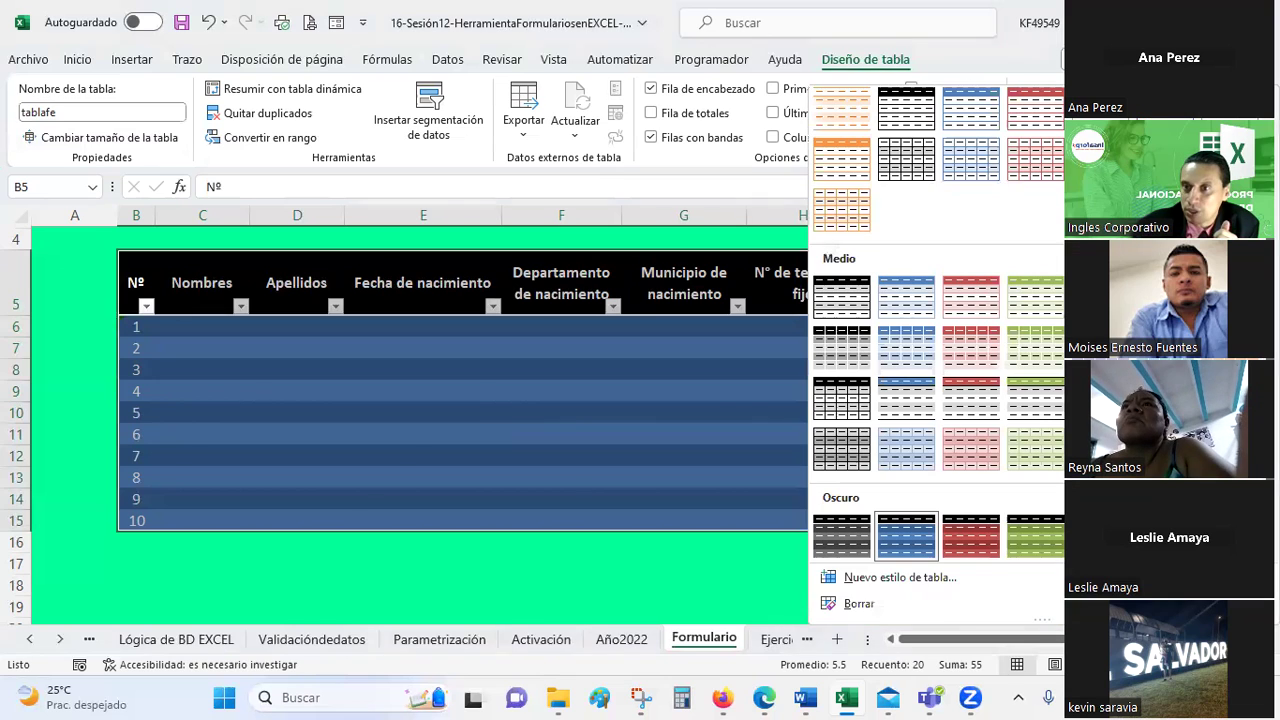
scroll(965, 460, "down", 1)
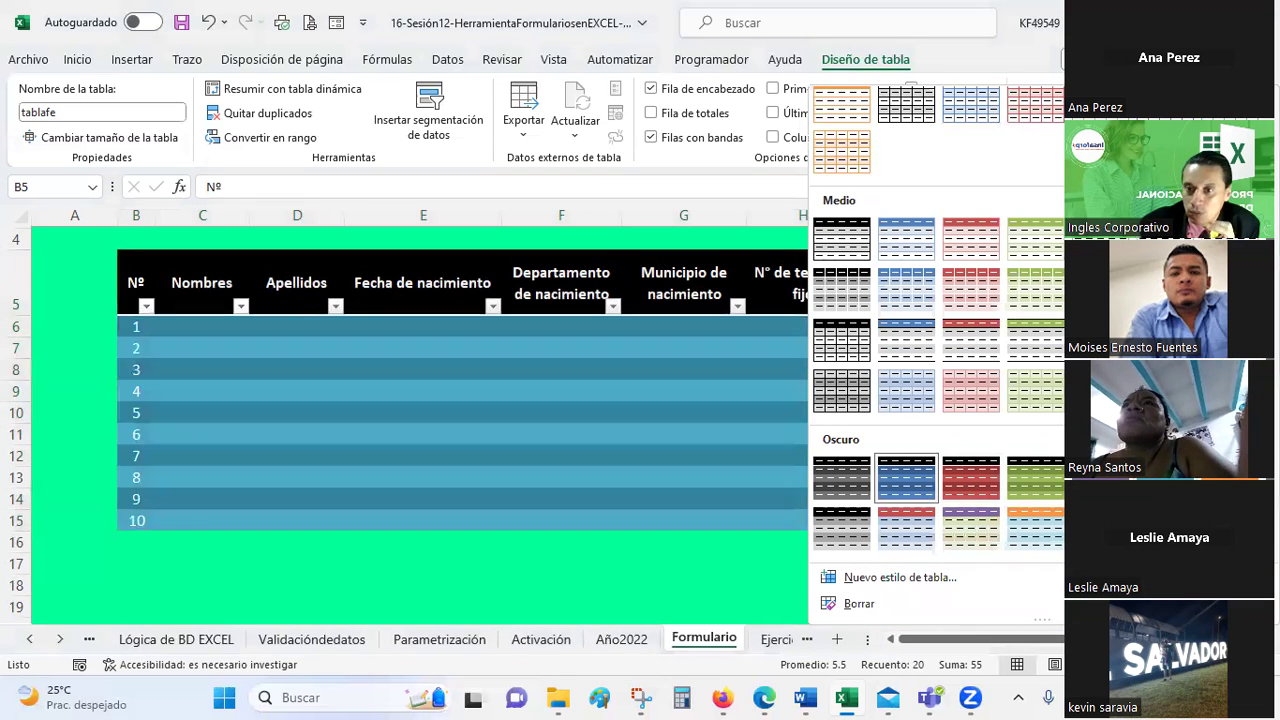
left_click(906, 477)
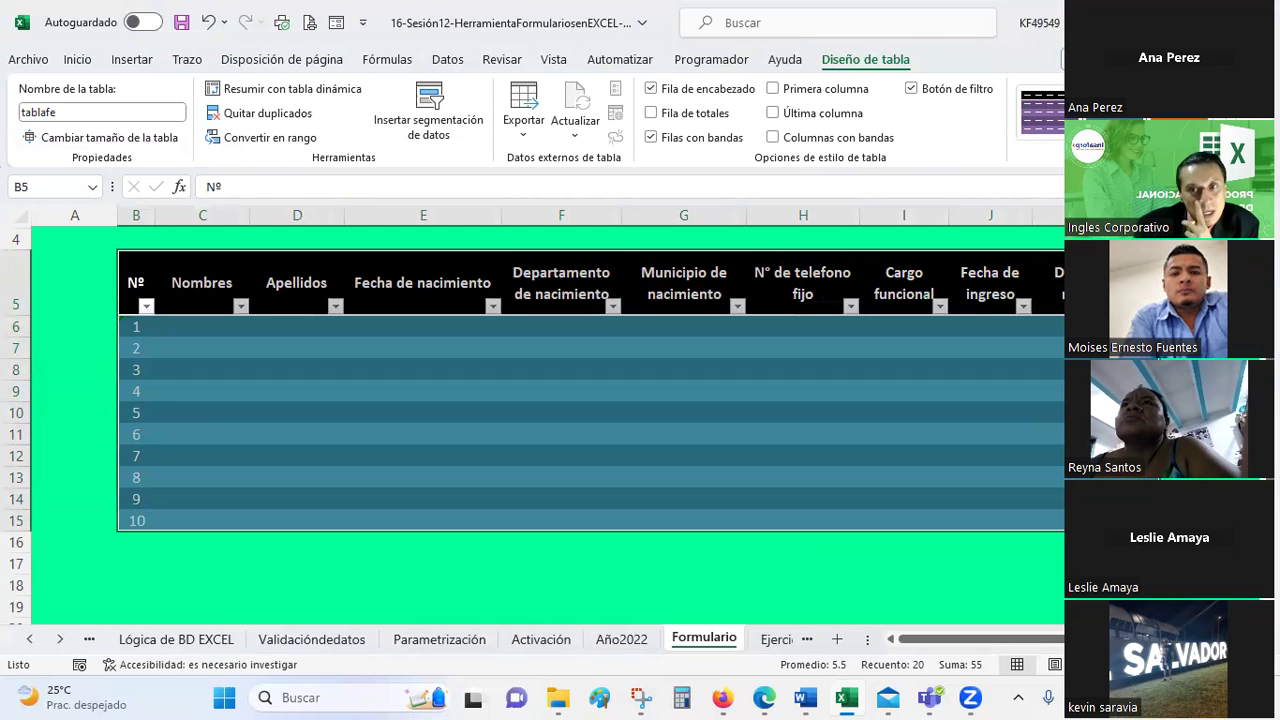
Select the Nº header cell B5, scroll back up to the title, and open the Formulario data form
left_click(74, 113)
left_click(73, 110)
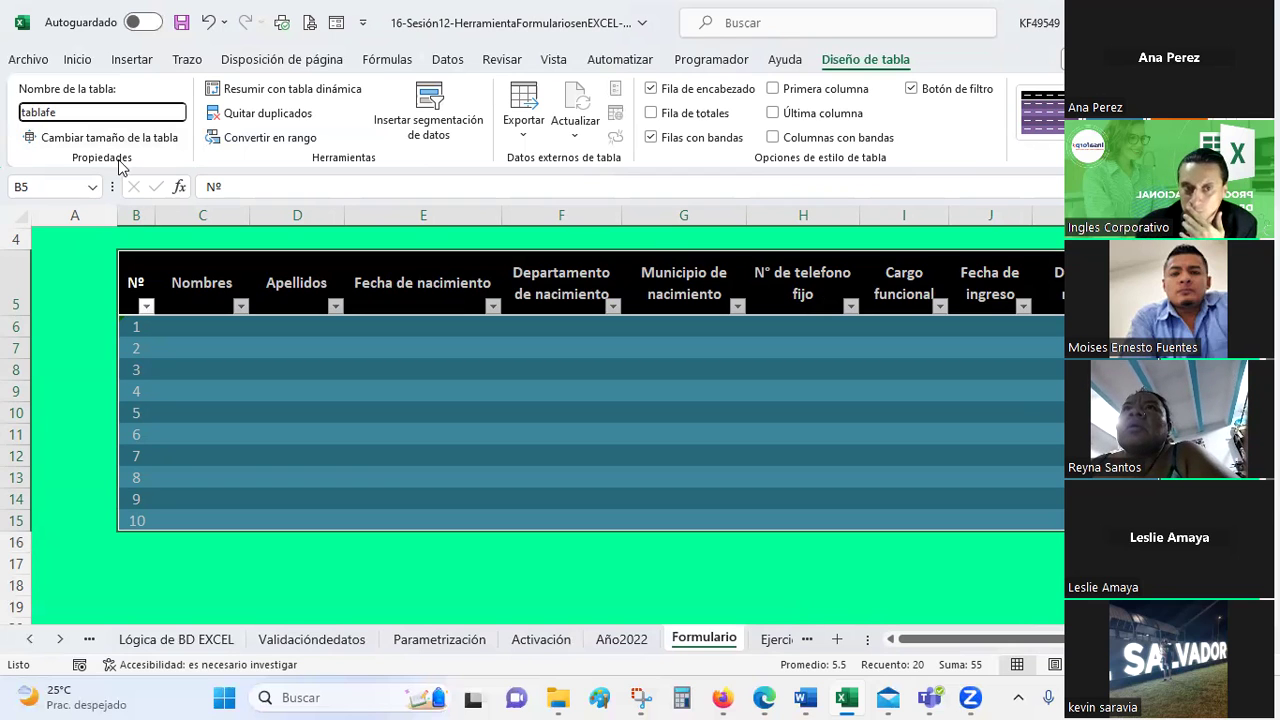
left_click(481, 476)
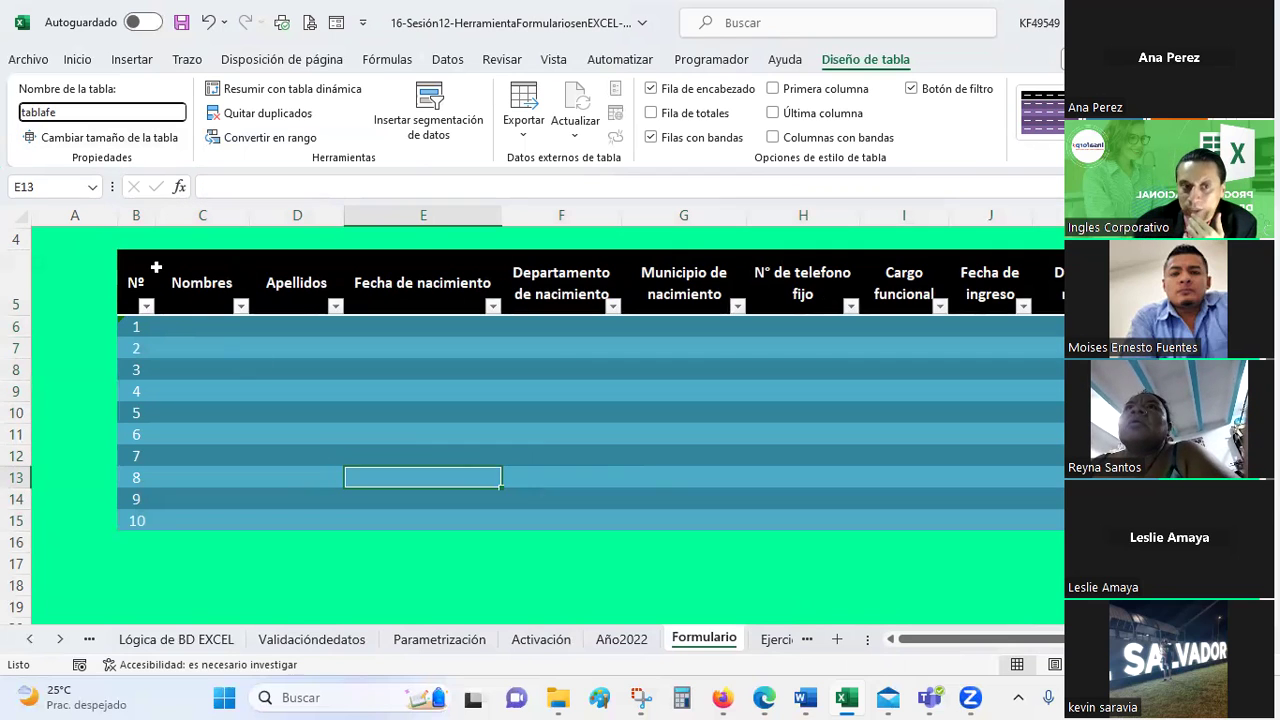
left_click(134, 274)
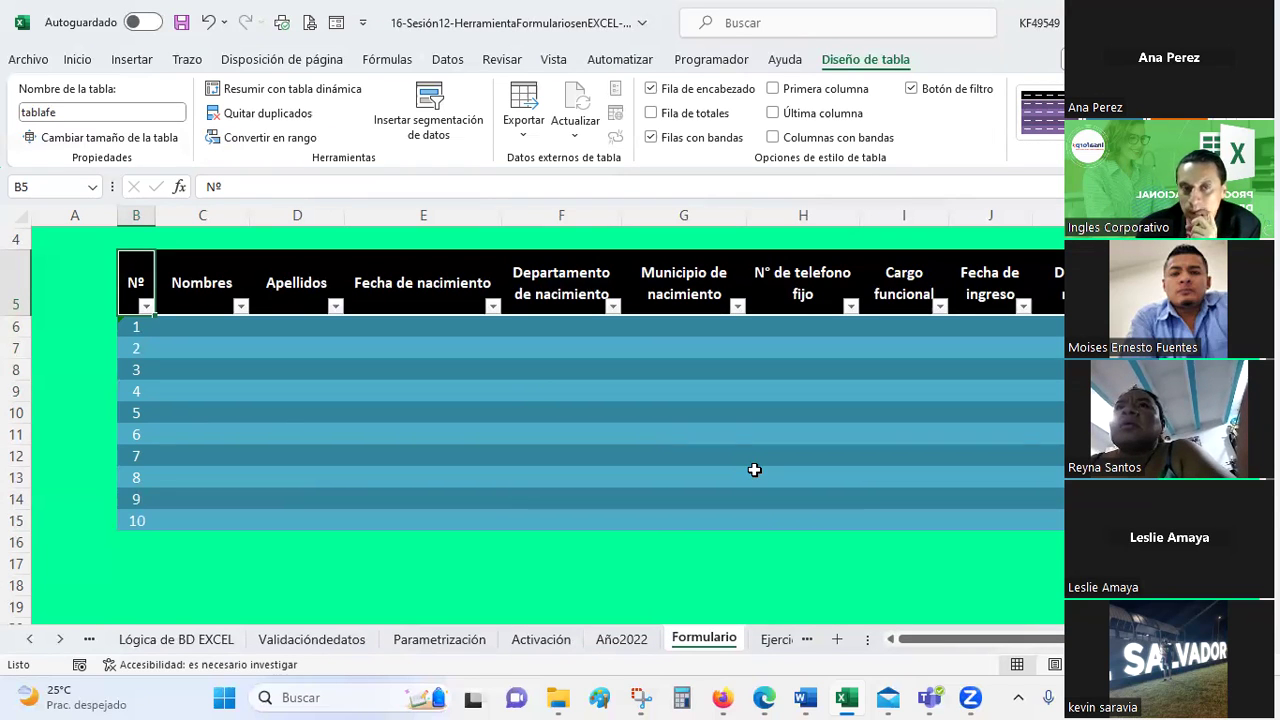
scroll(340, 398, "up", 1)
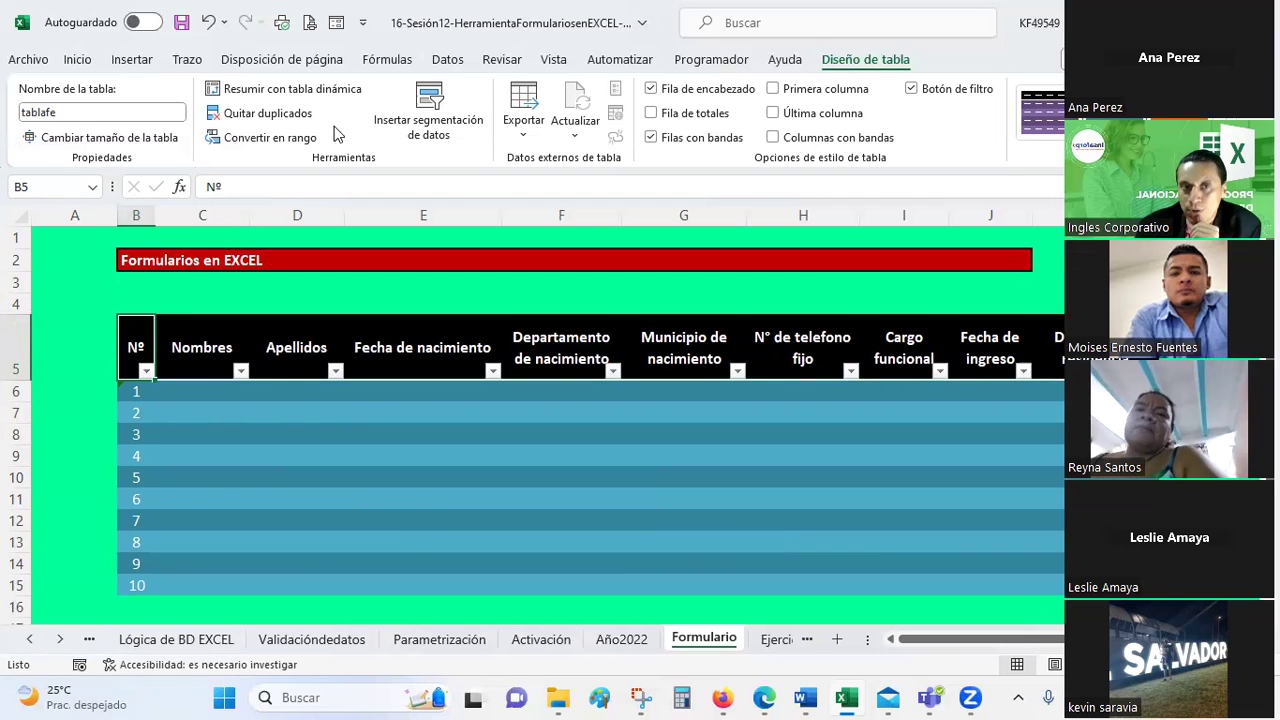
left_click(336, 22)
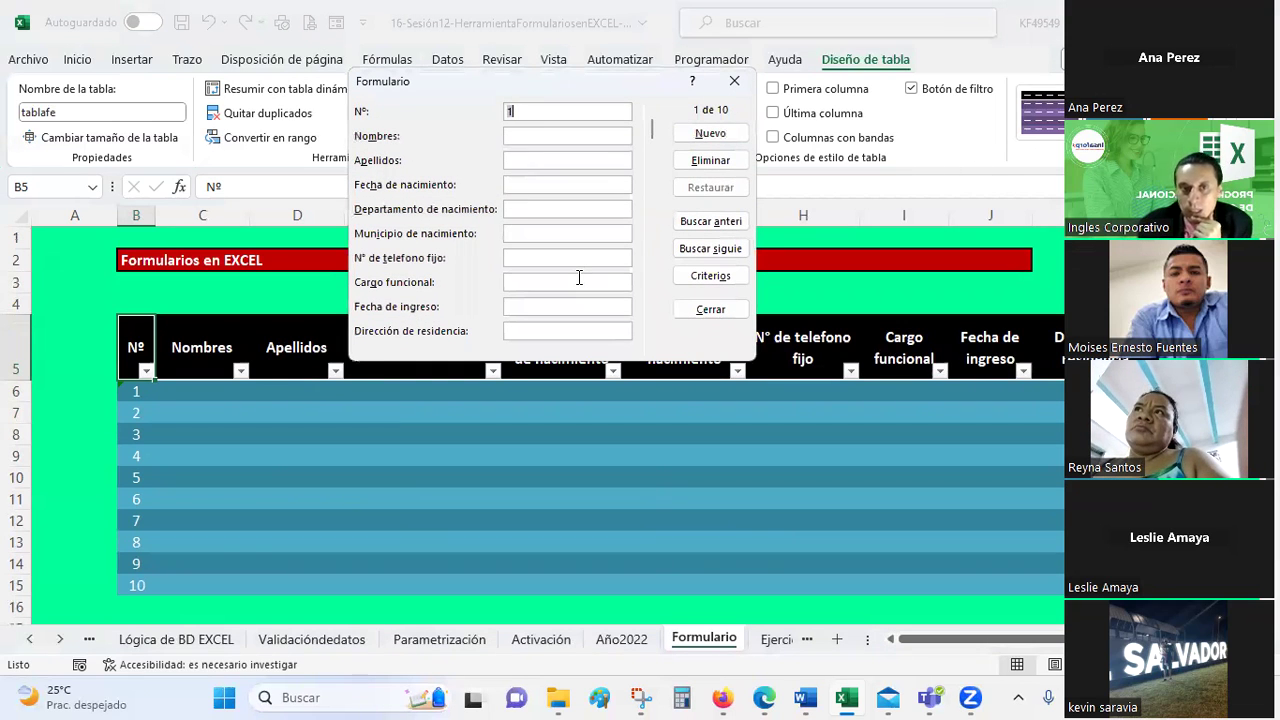
Enter the first employee's names, surname, birth date and birth department San Salvador
left_click(518, 113)
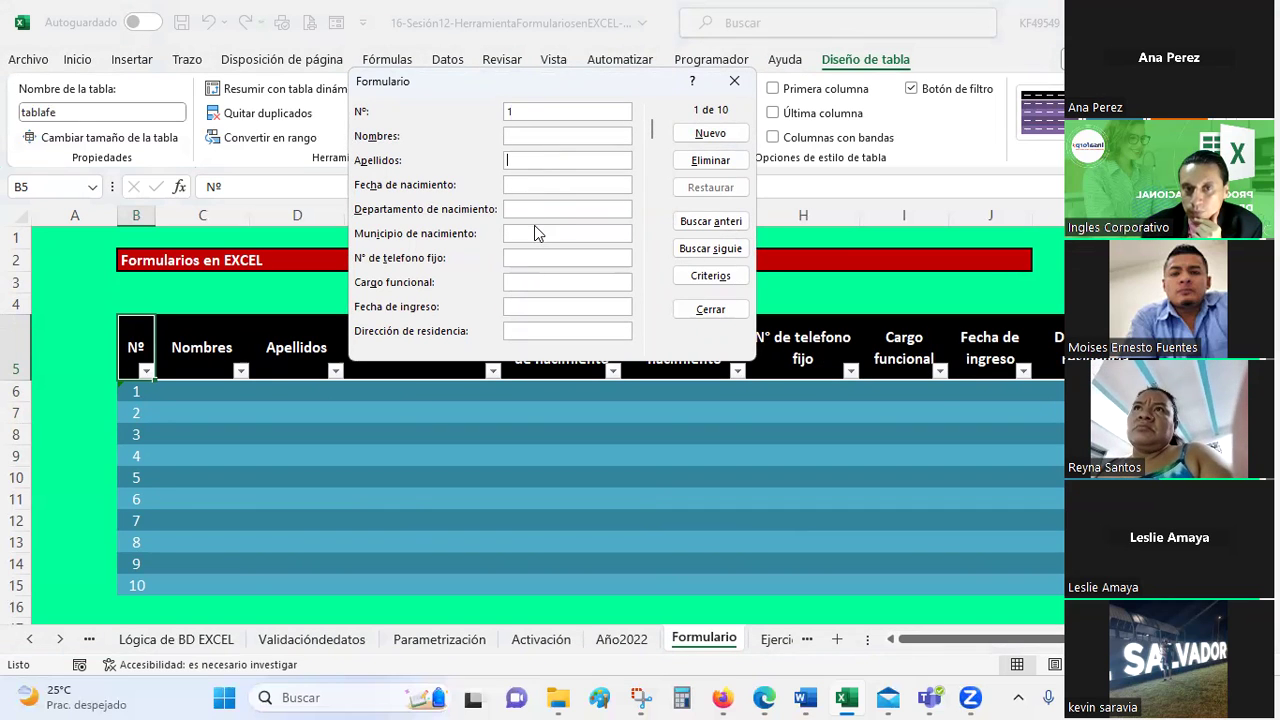
left_click(532, 136)
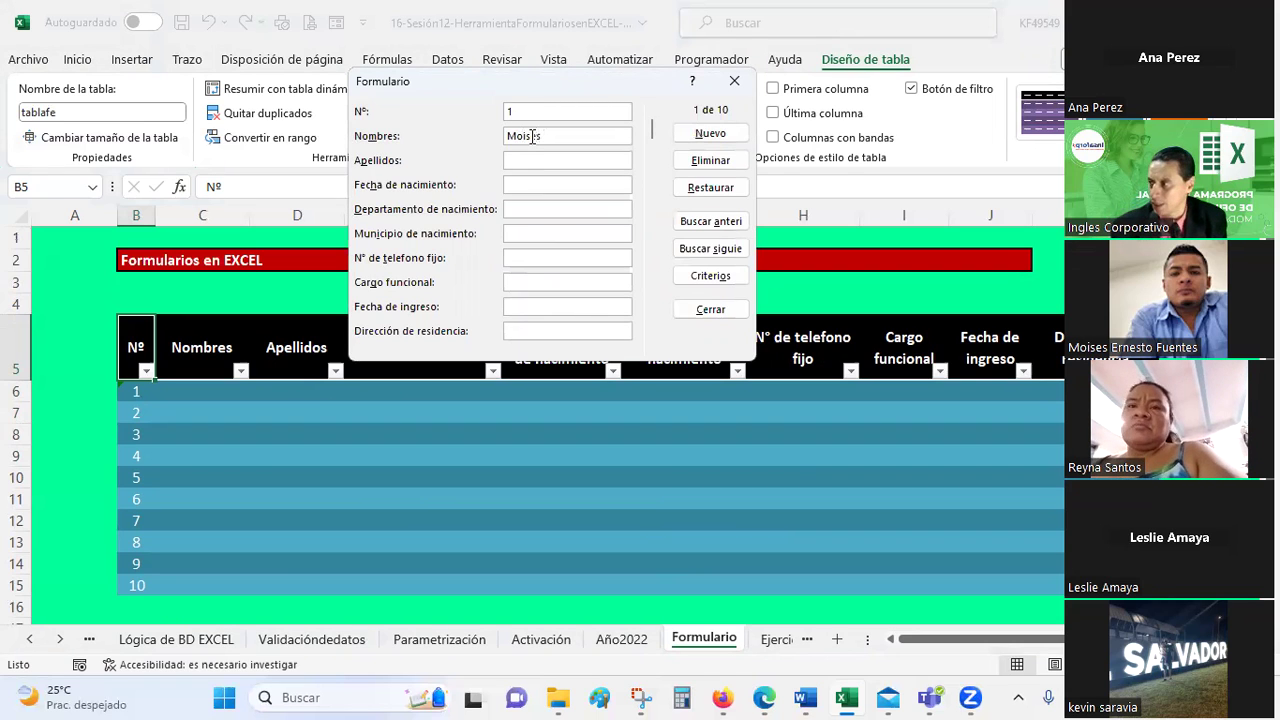
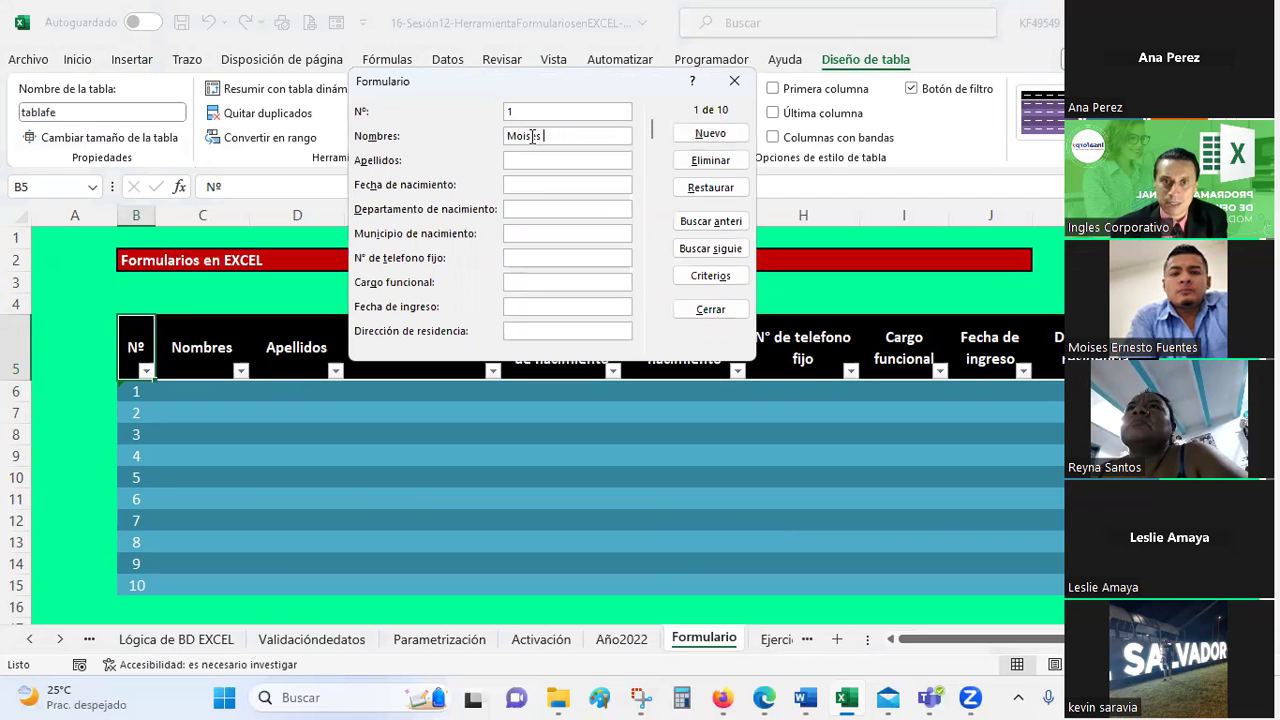
left_click(567, 160)
type("Fuentes")
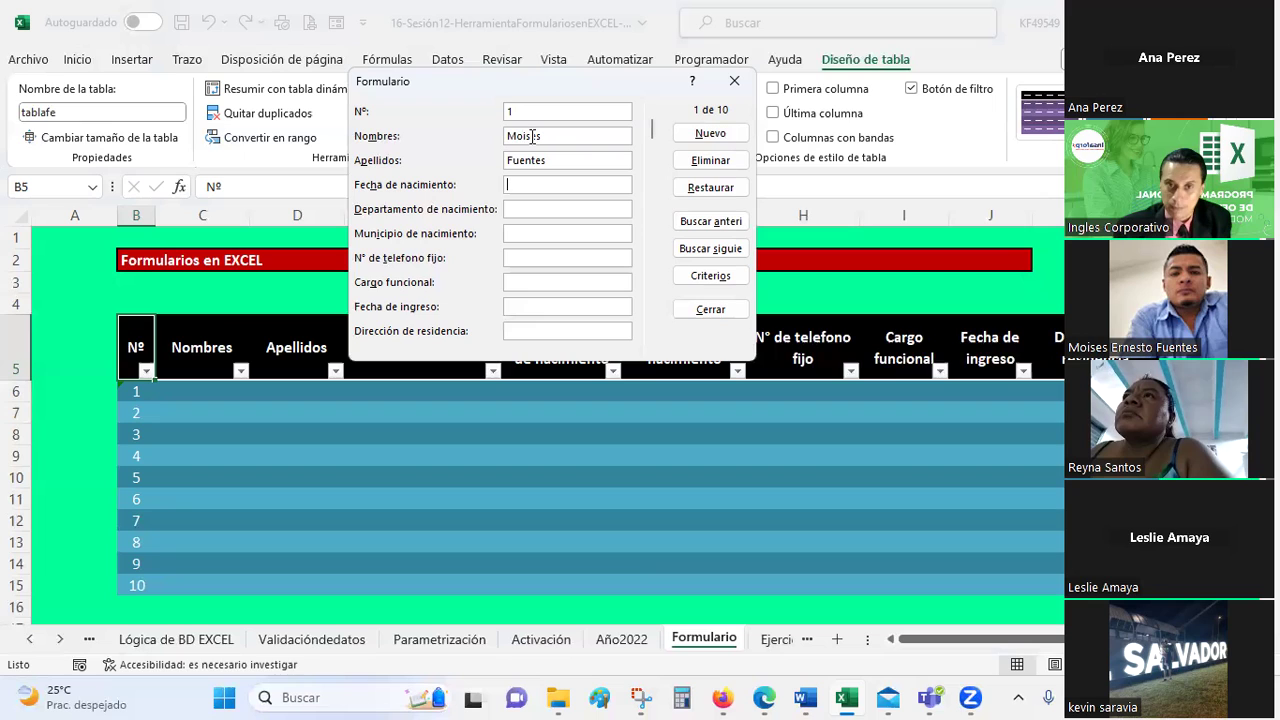
type("1-")
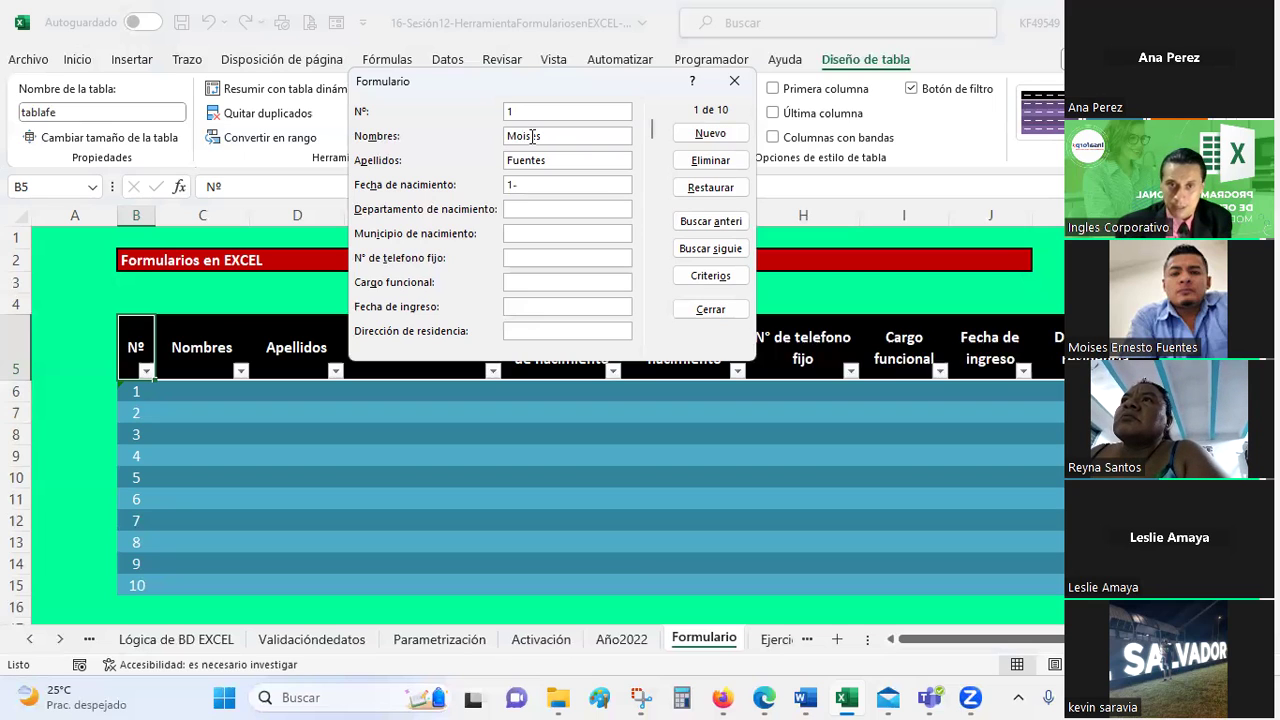
type("06-")
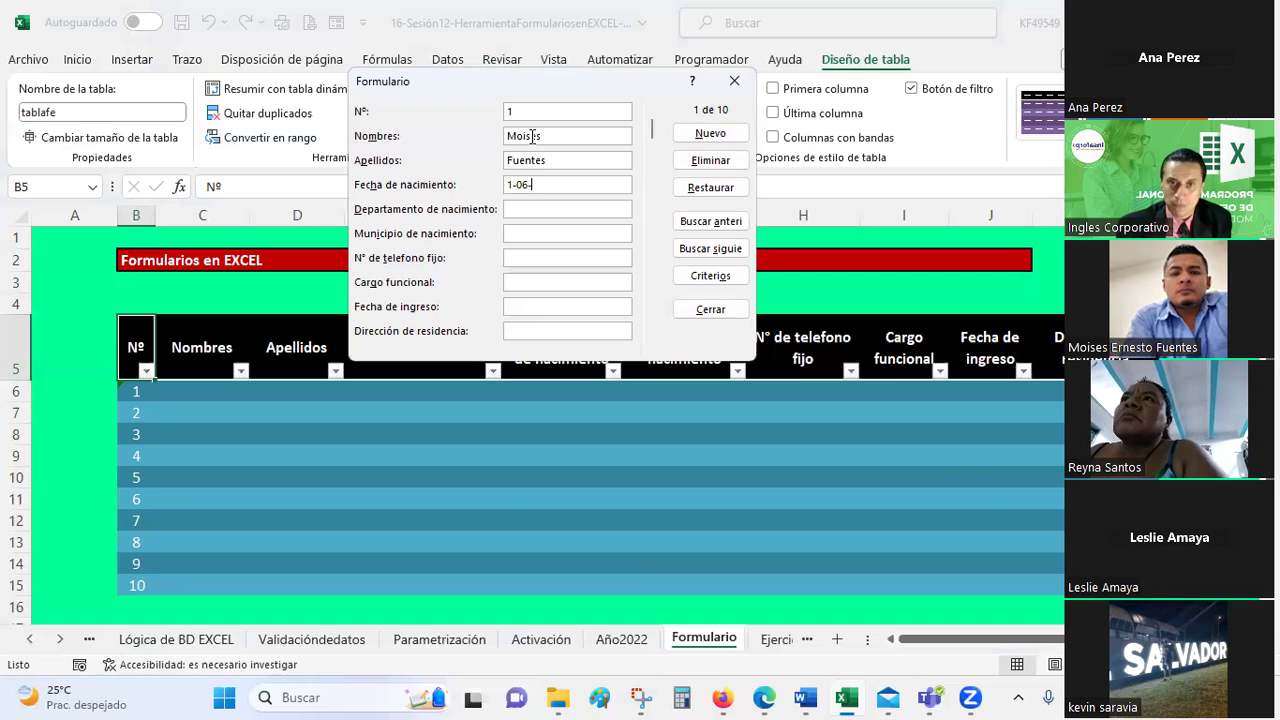
type("1989")
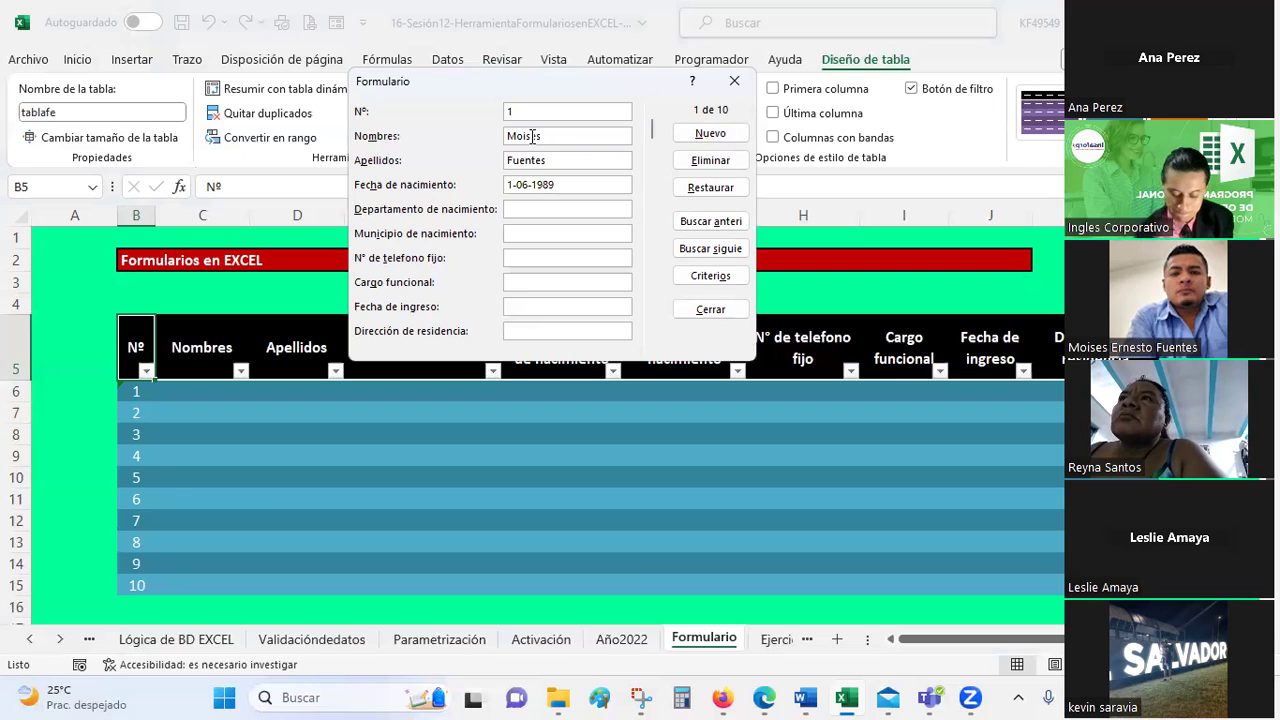
type("SAn")
key("BackSpace")
type("an s")
key("BackSpace")
type("Salvador")
Fill municipality San Salvador, phone, Gerente General, hire date 01-01-2009 and Residencia 1, then save the record
key("Tab")
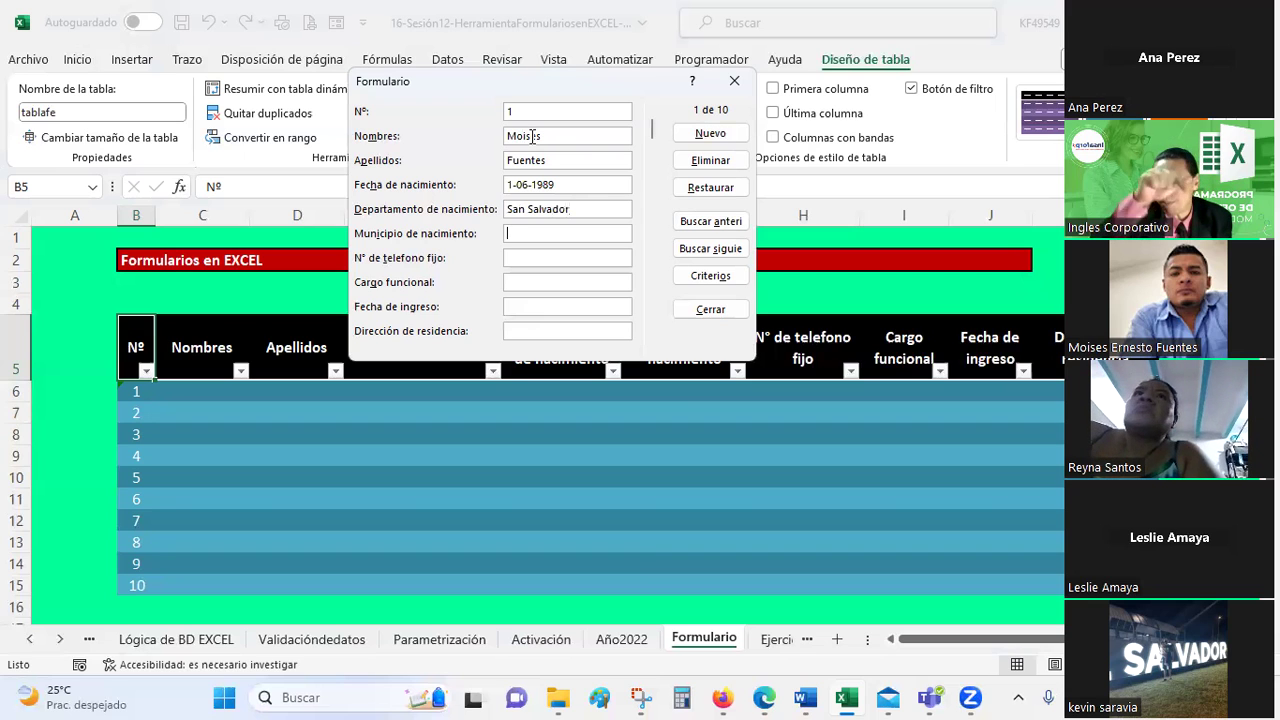
type("San Salvador")
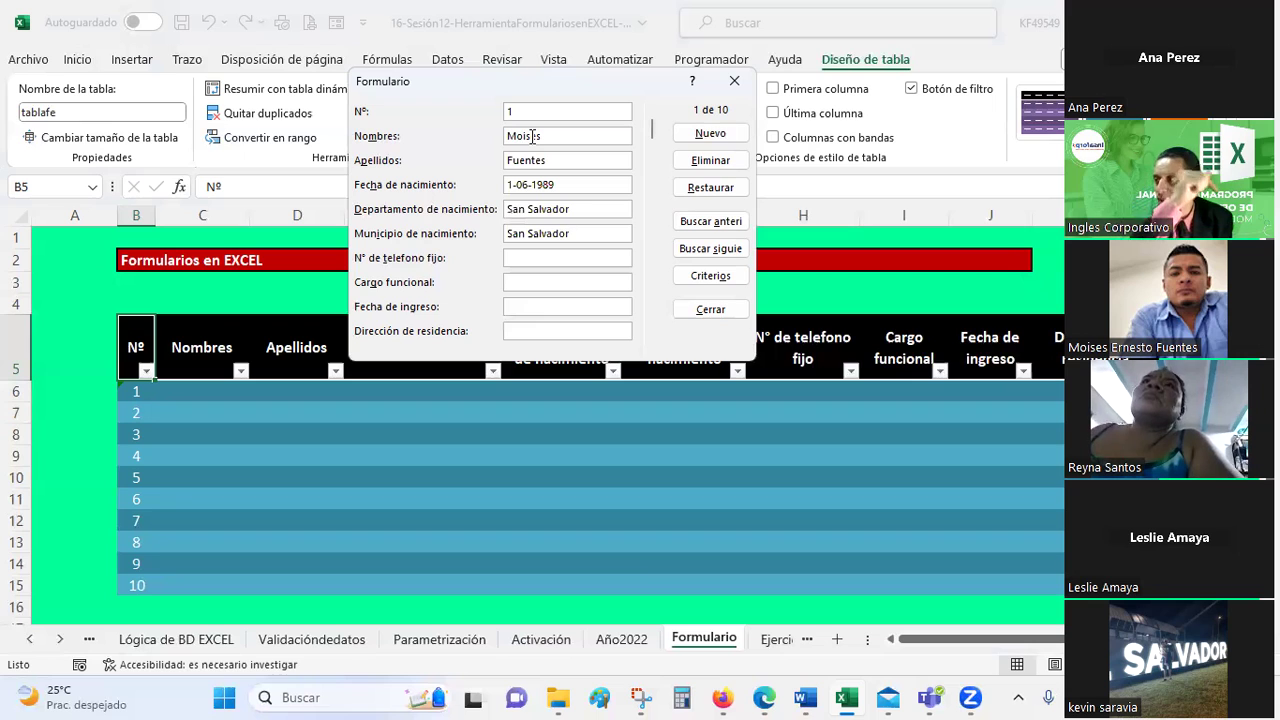
key("Tab")
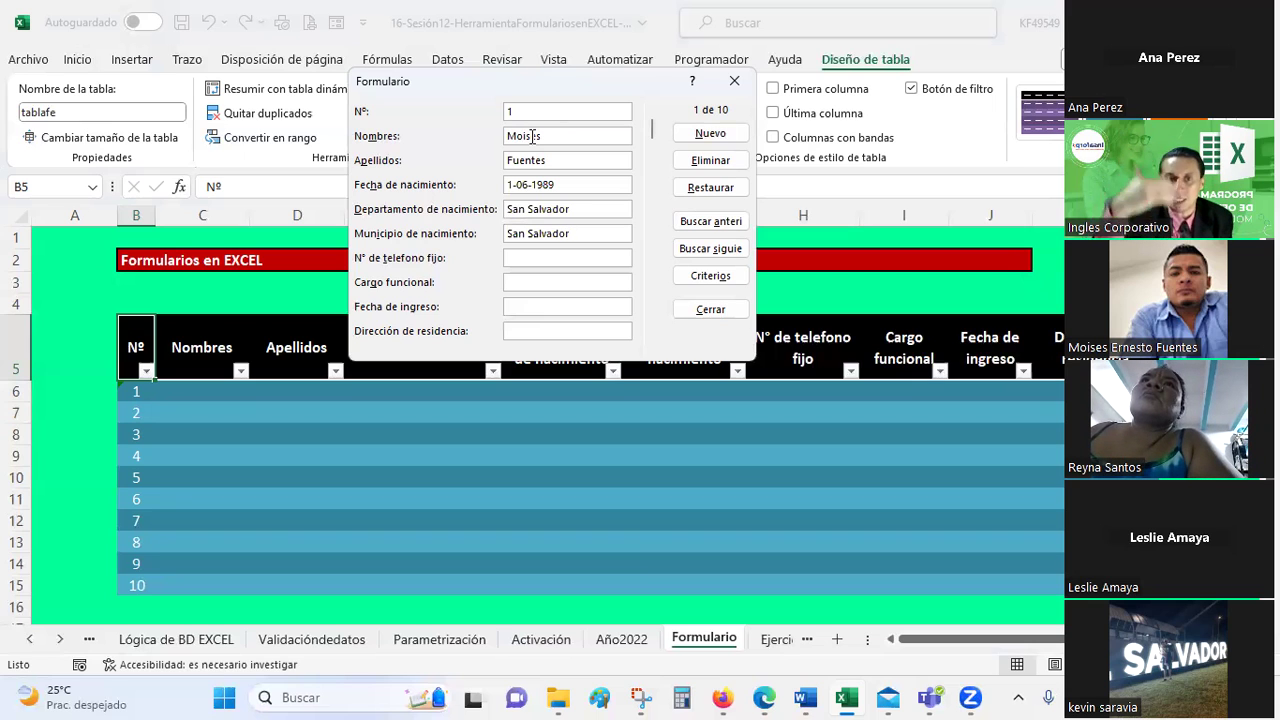
type("3")
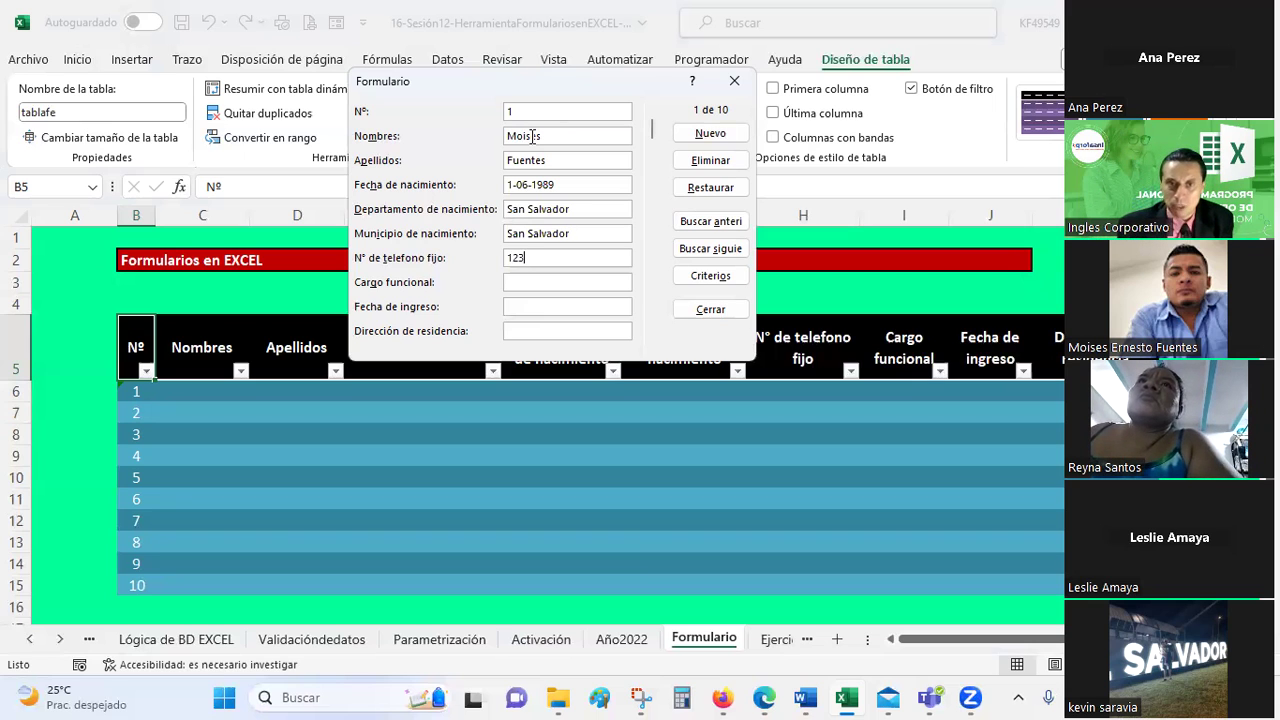
type("9")
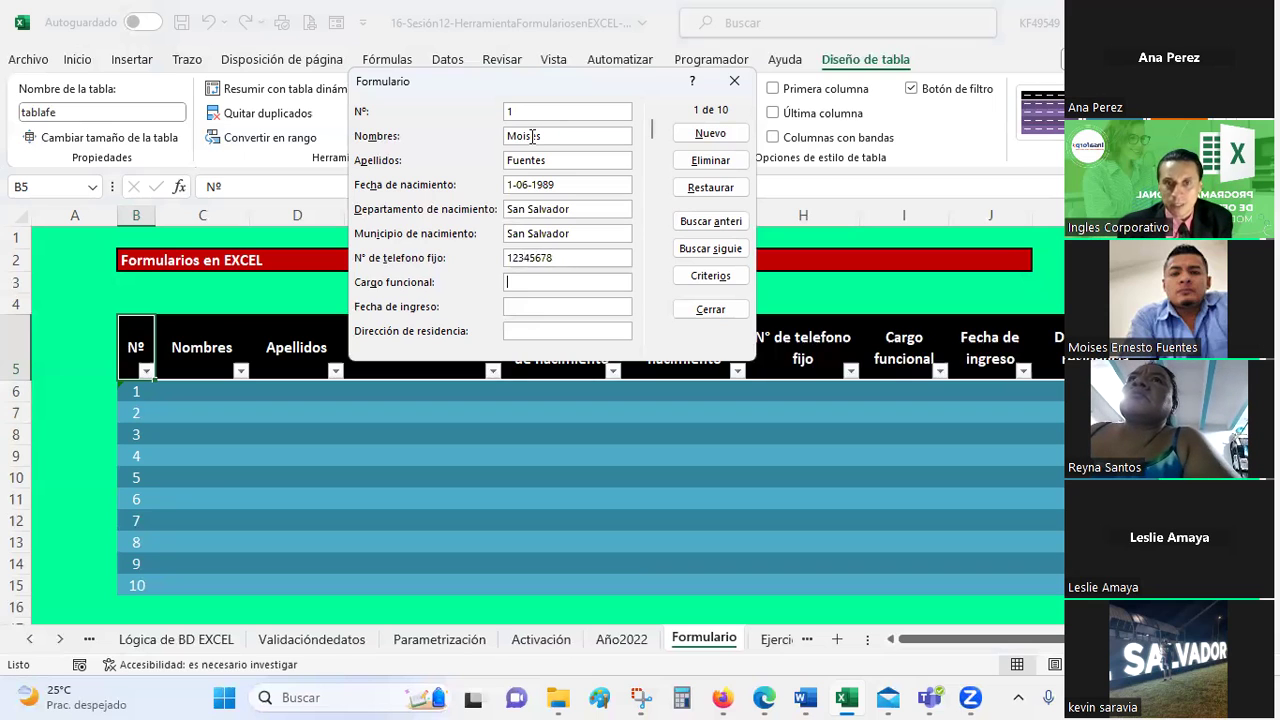
type("Gerente")
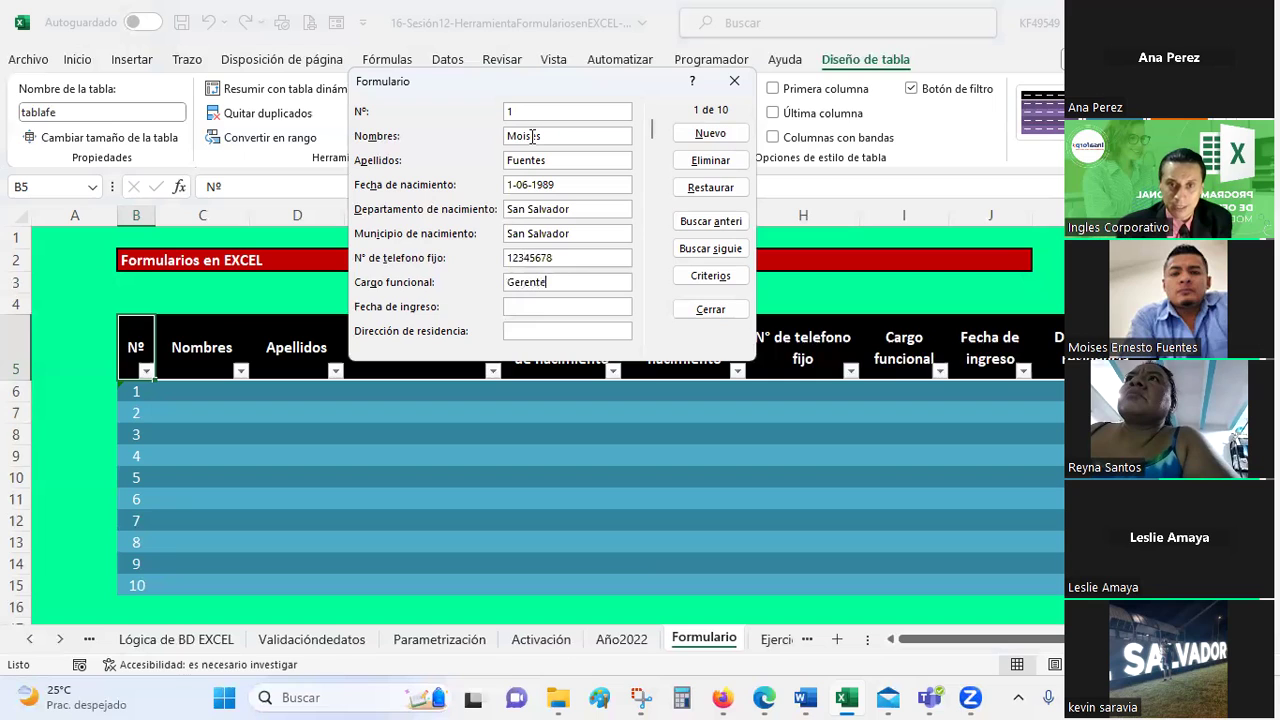
type(" General")
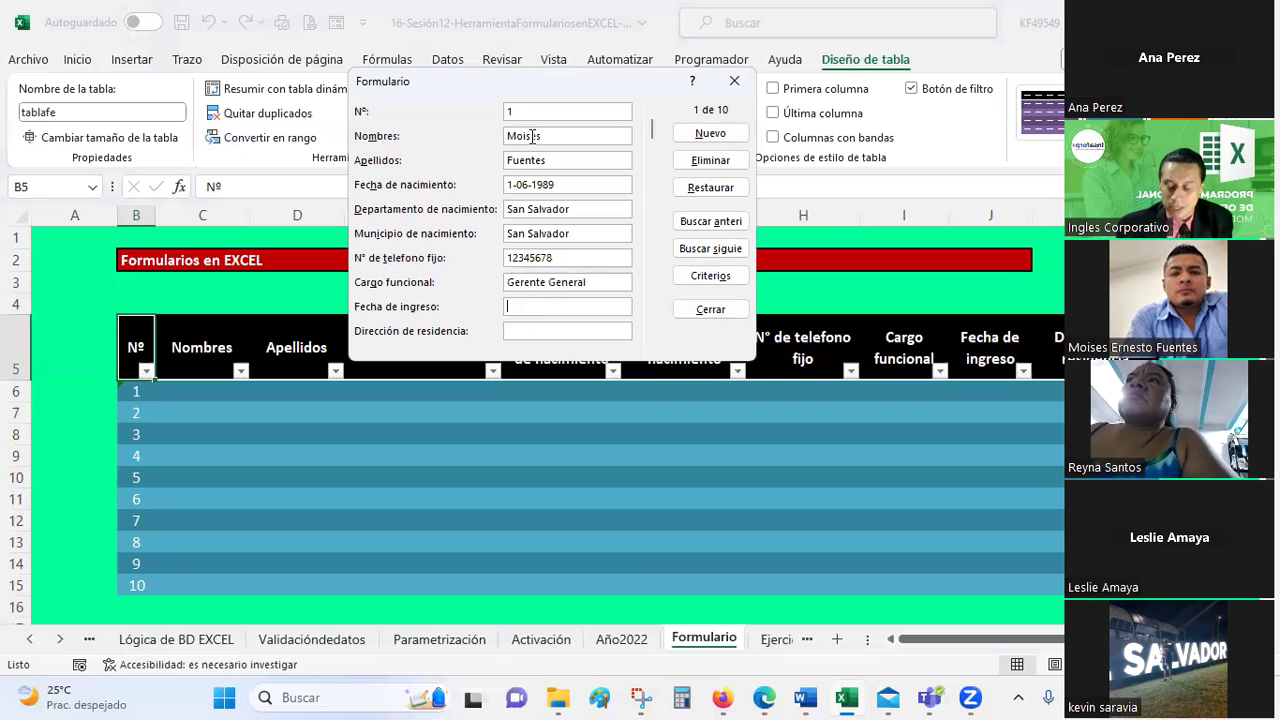
key("Tab")
type("01")
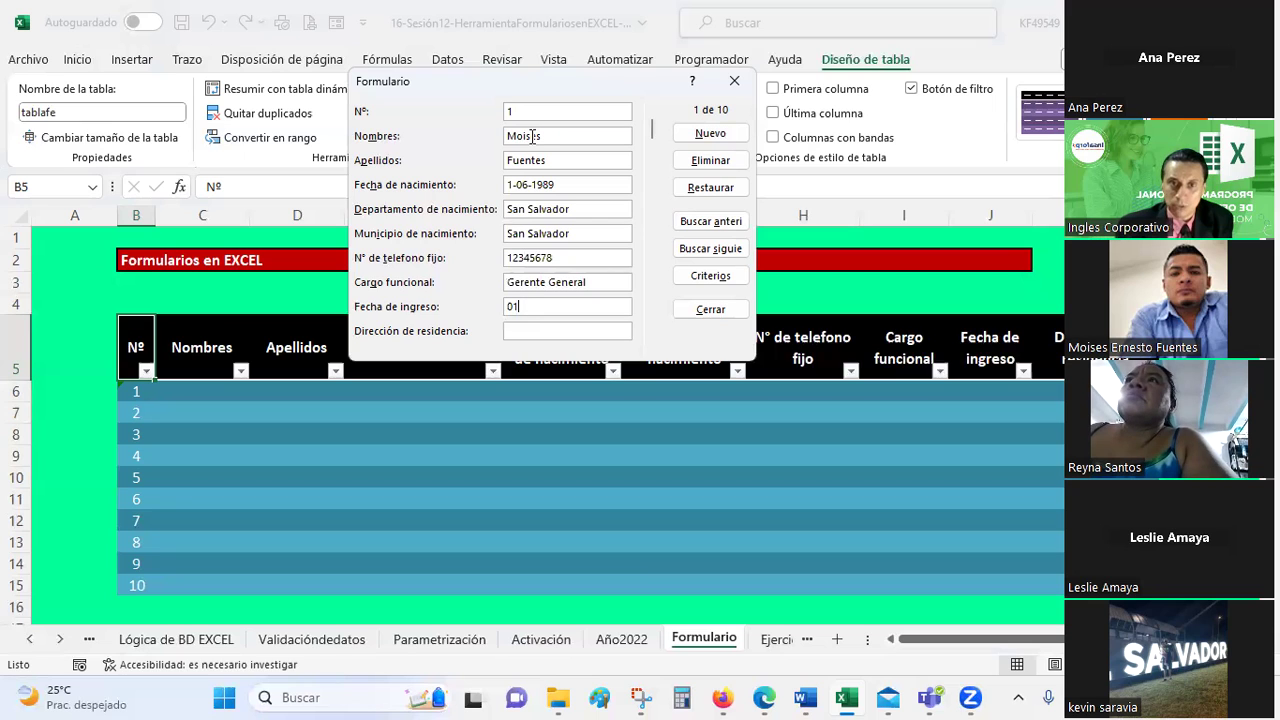
type("2007")
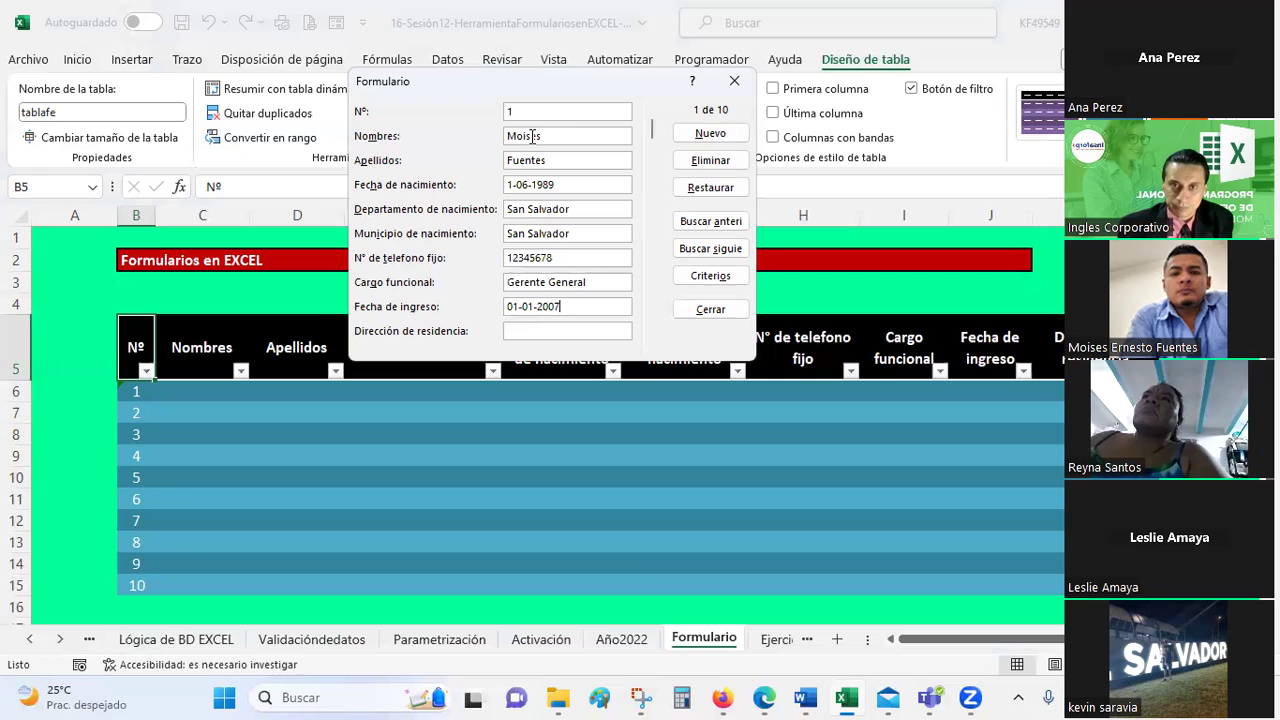
key("BackSpace")
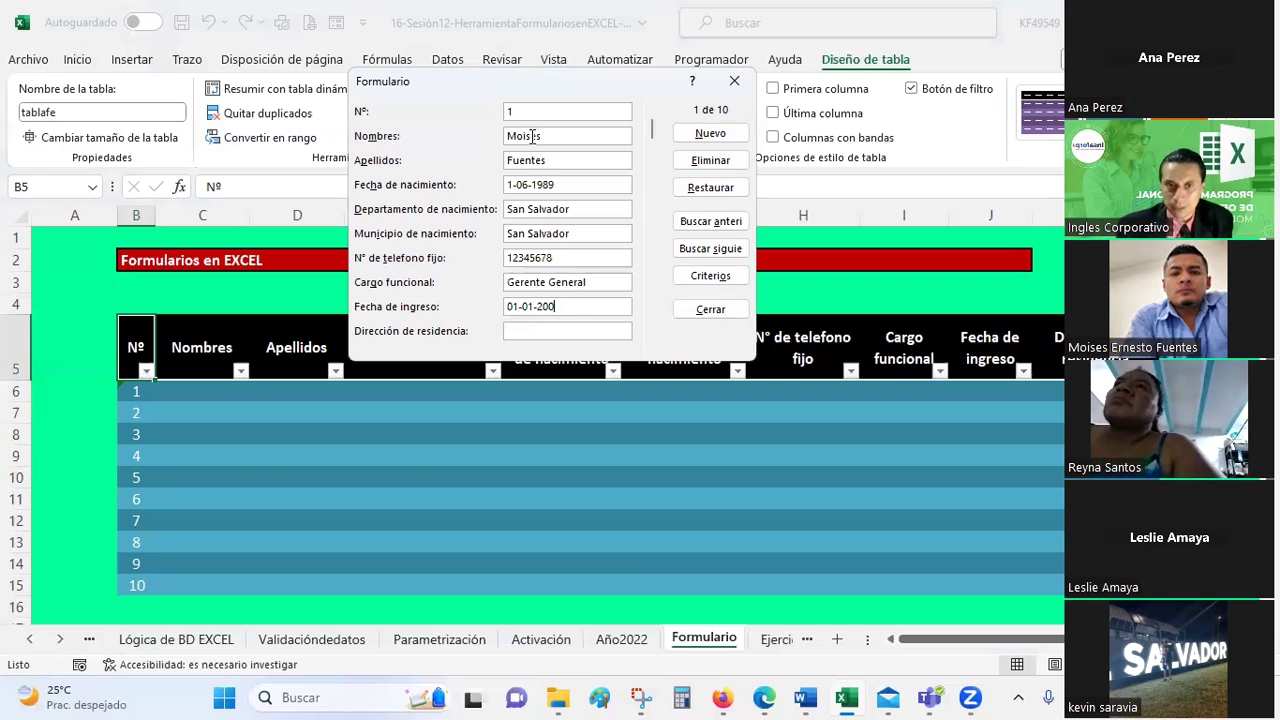
type("9")
key("Tab")
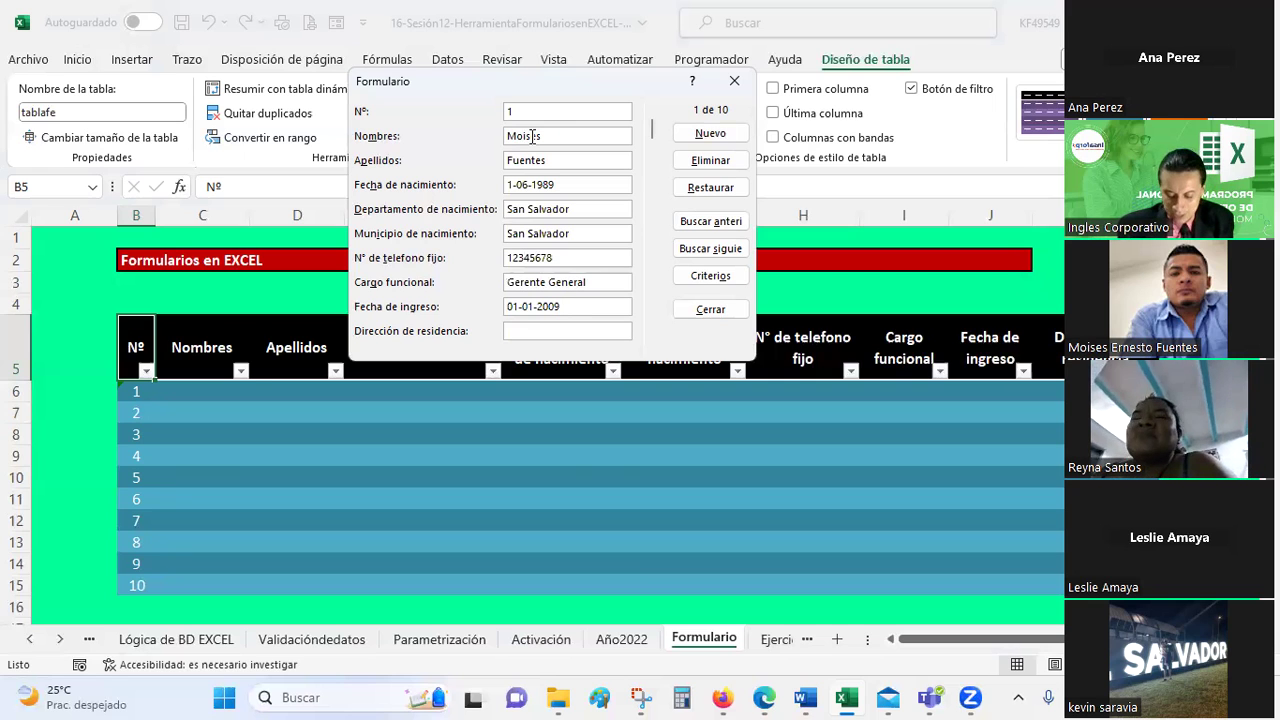
type("Res")
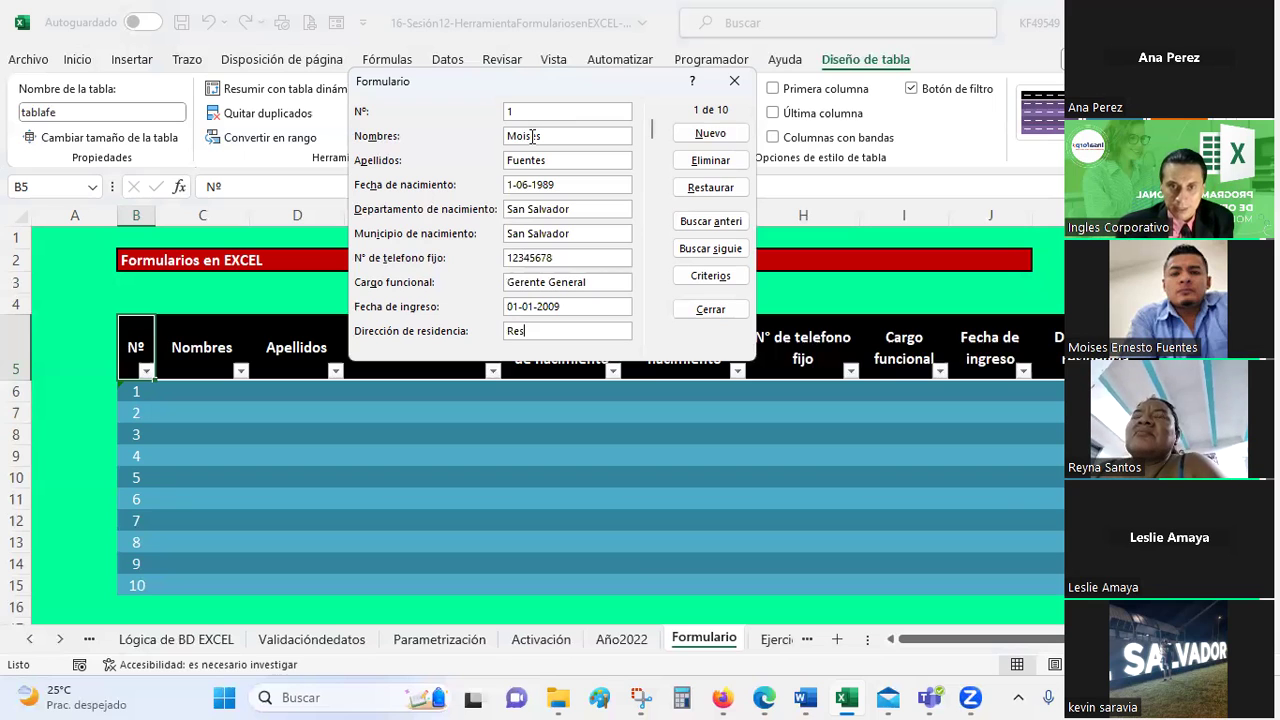
type("idencia 1")
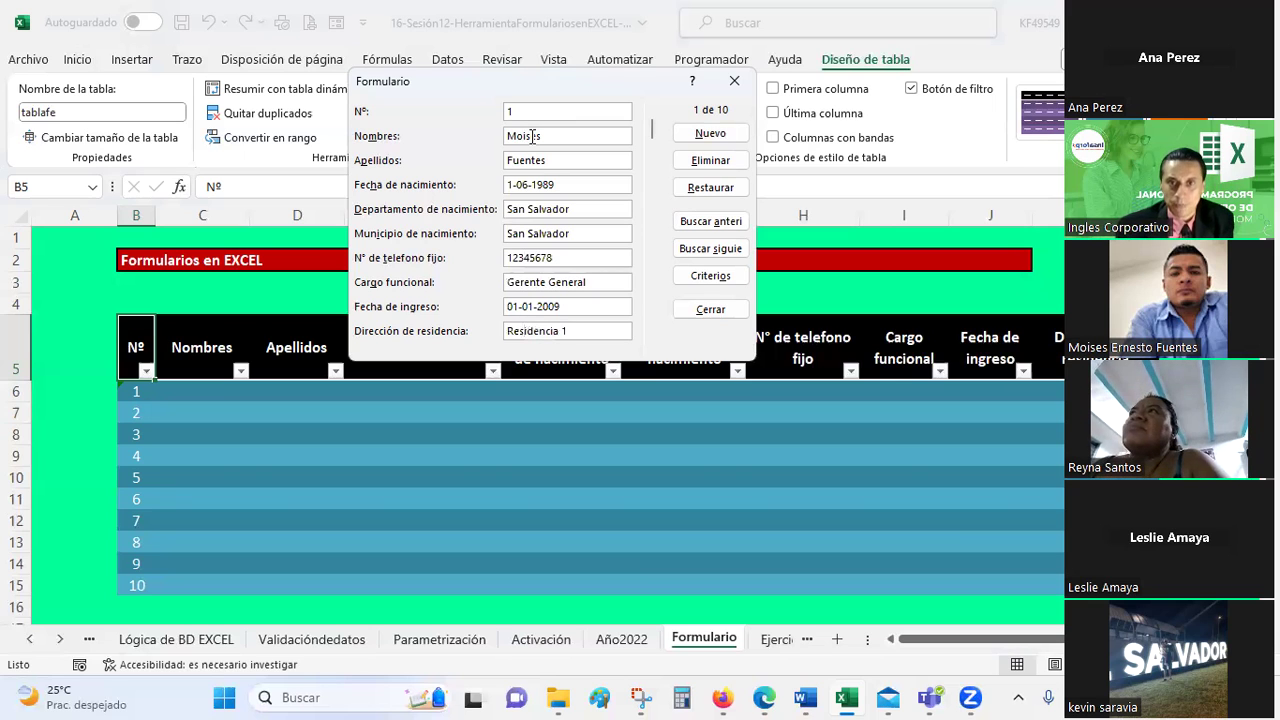
left_click(730, 140)
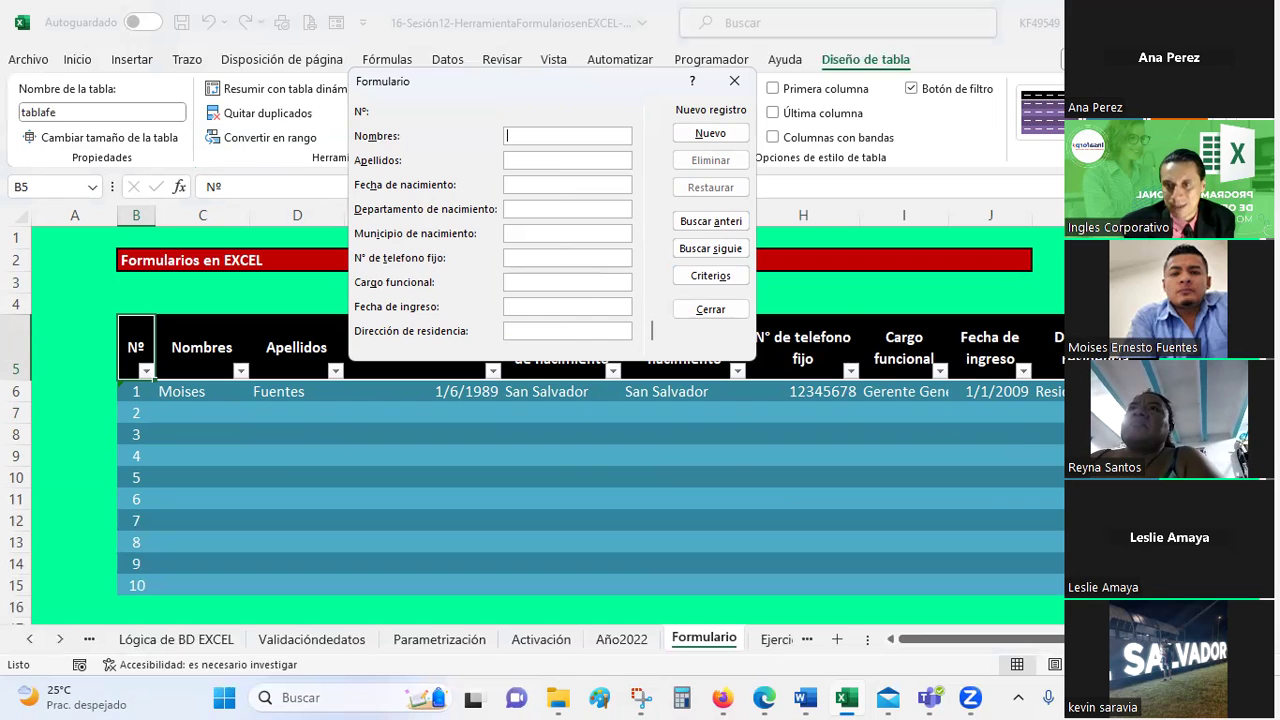
Move the data form aside, close it, and reopen it on saved record 1 of 10
left_click_drag(498, 78, 566, 12)
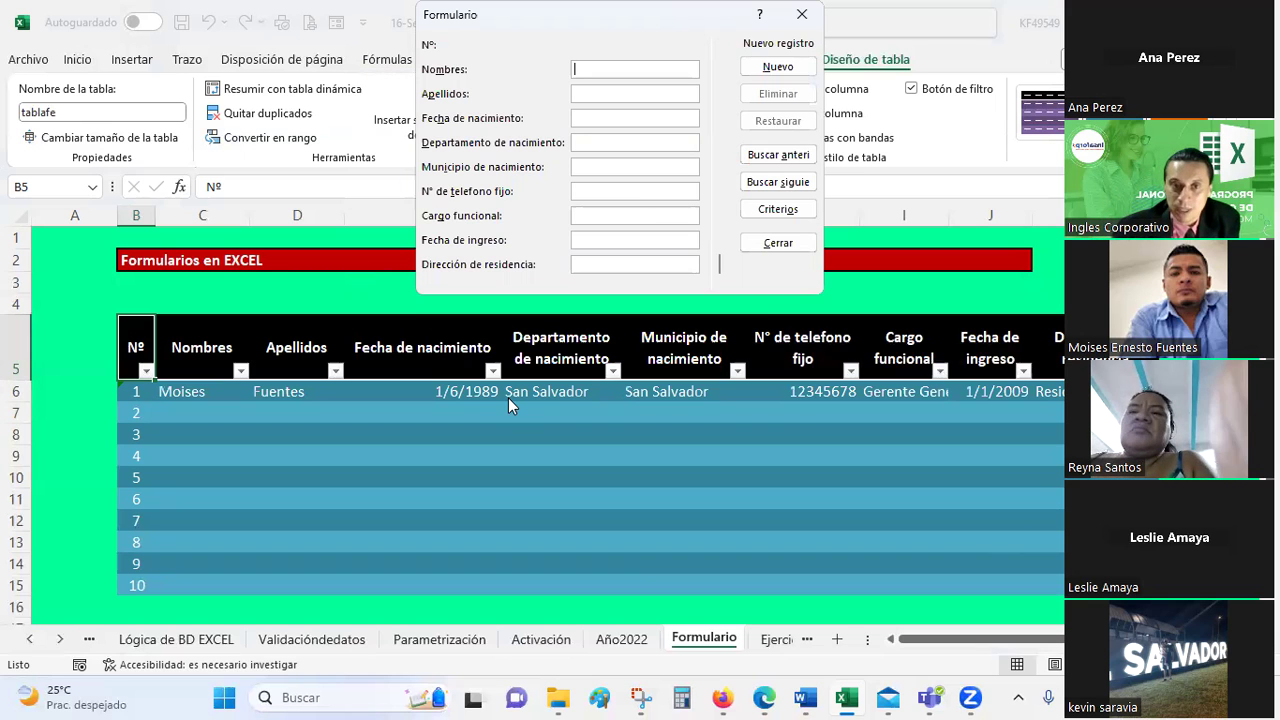
left_click_drag(531, 22, 541, 58)
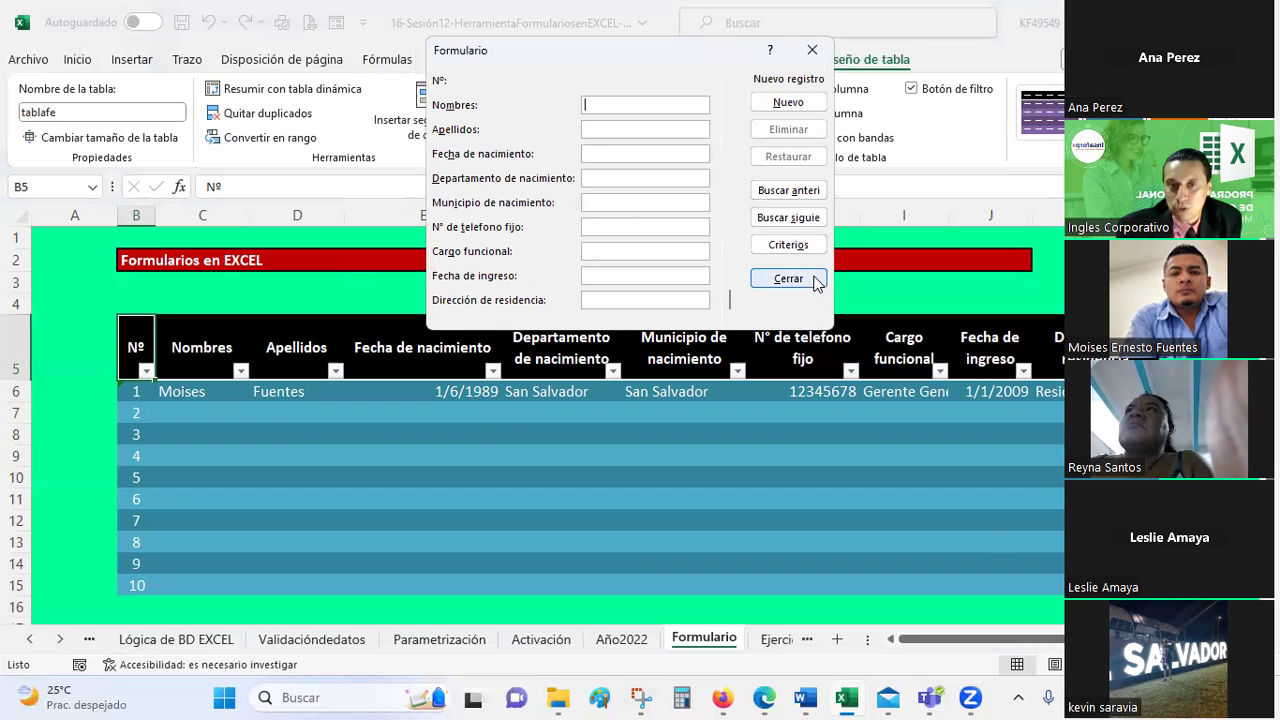
left_click(788, 279)
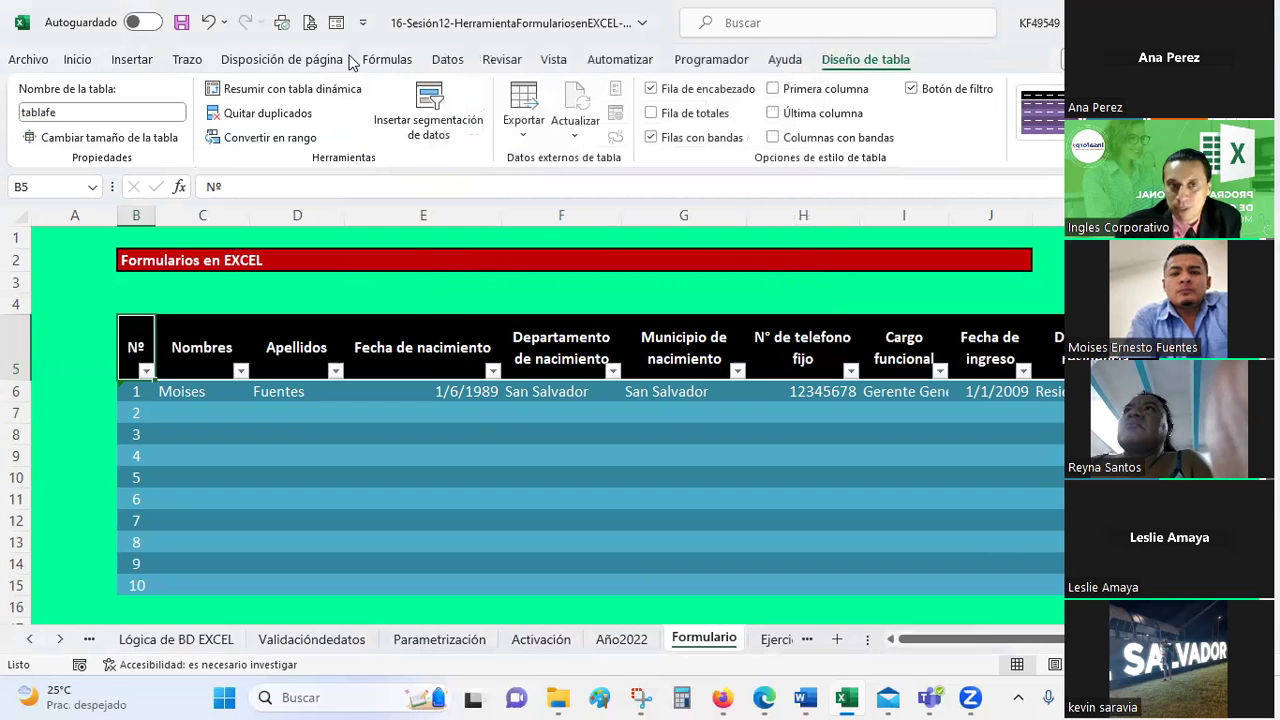
left_click(337, 23)
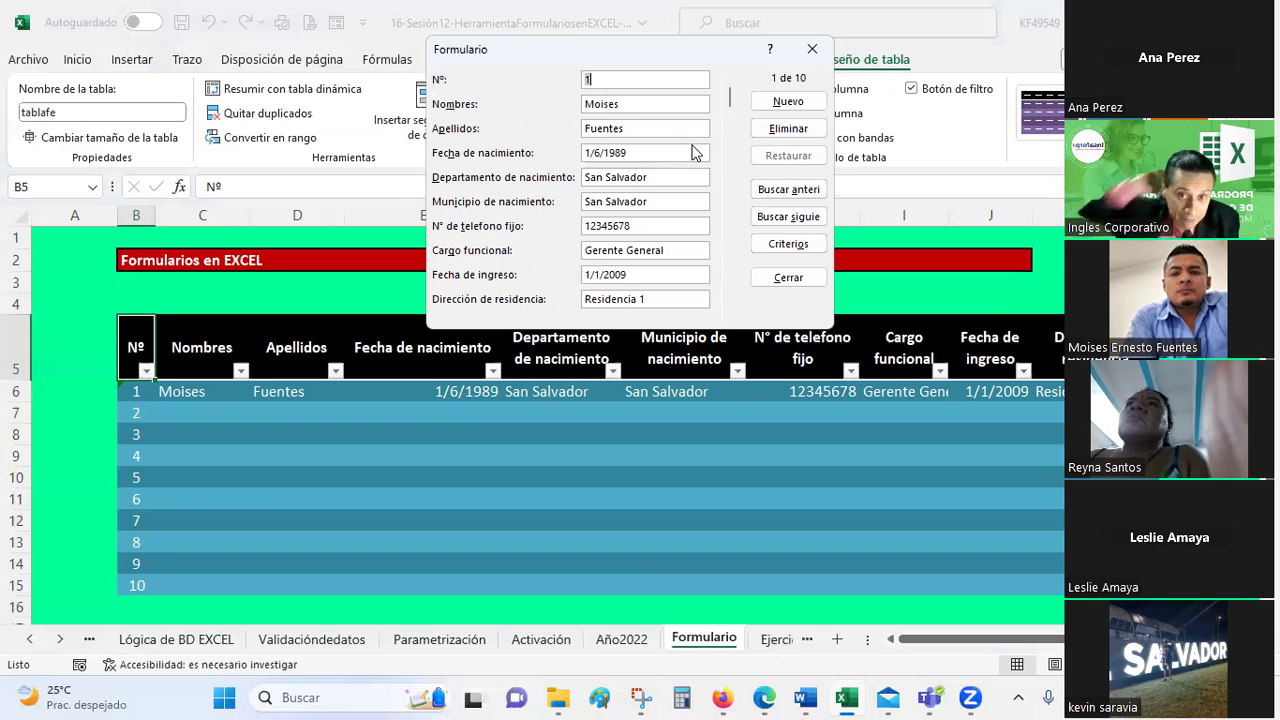
Start a new record and enter the employee's name, surname and birth date 12/12/2000
left_click(813, 104)
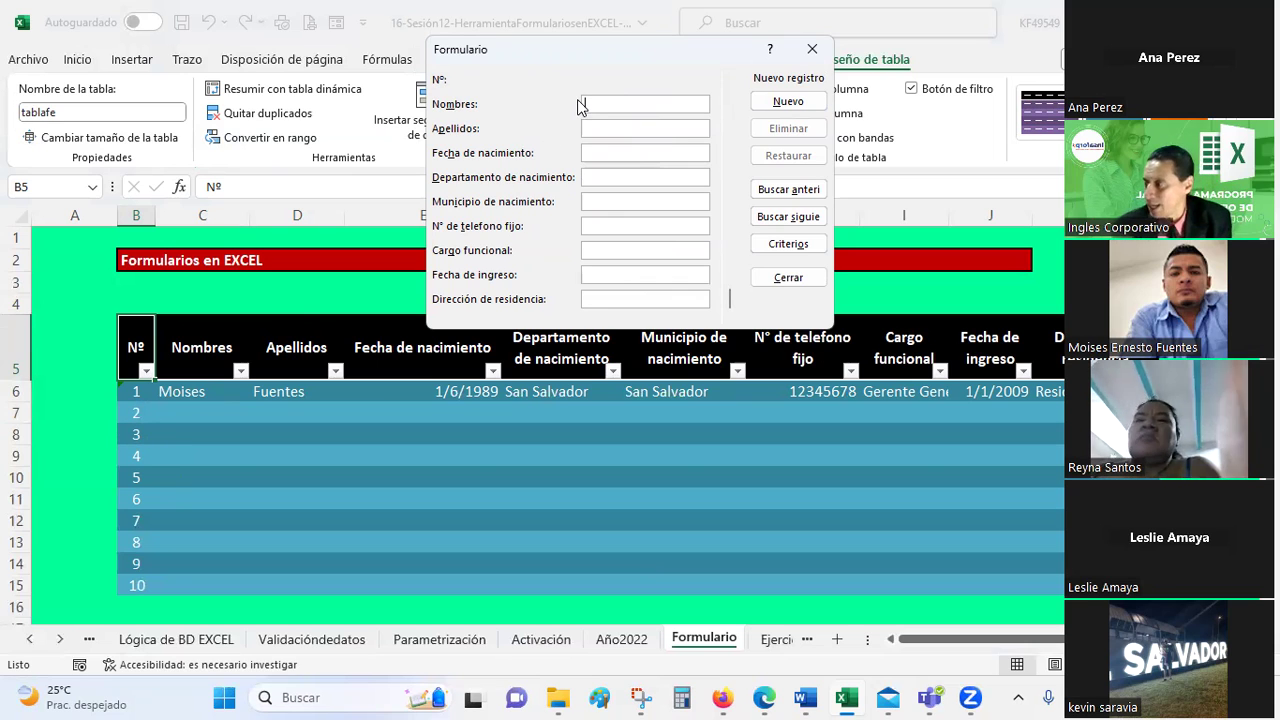
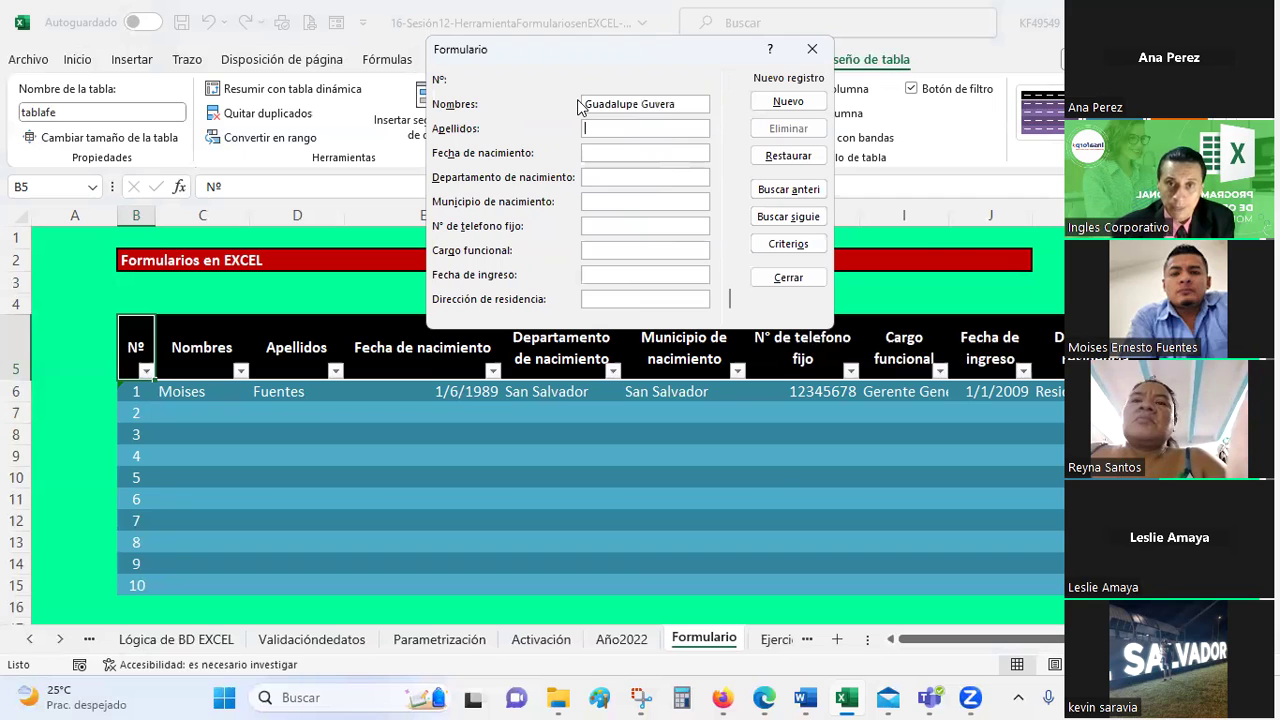
key("shift+Home")
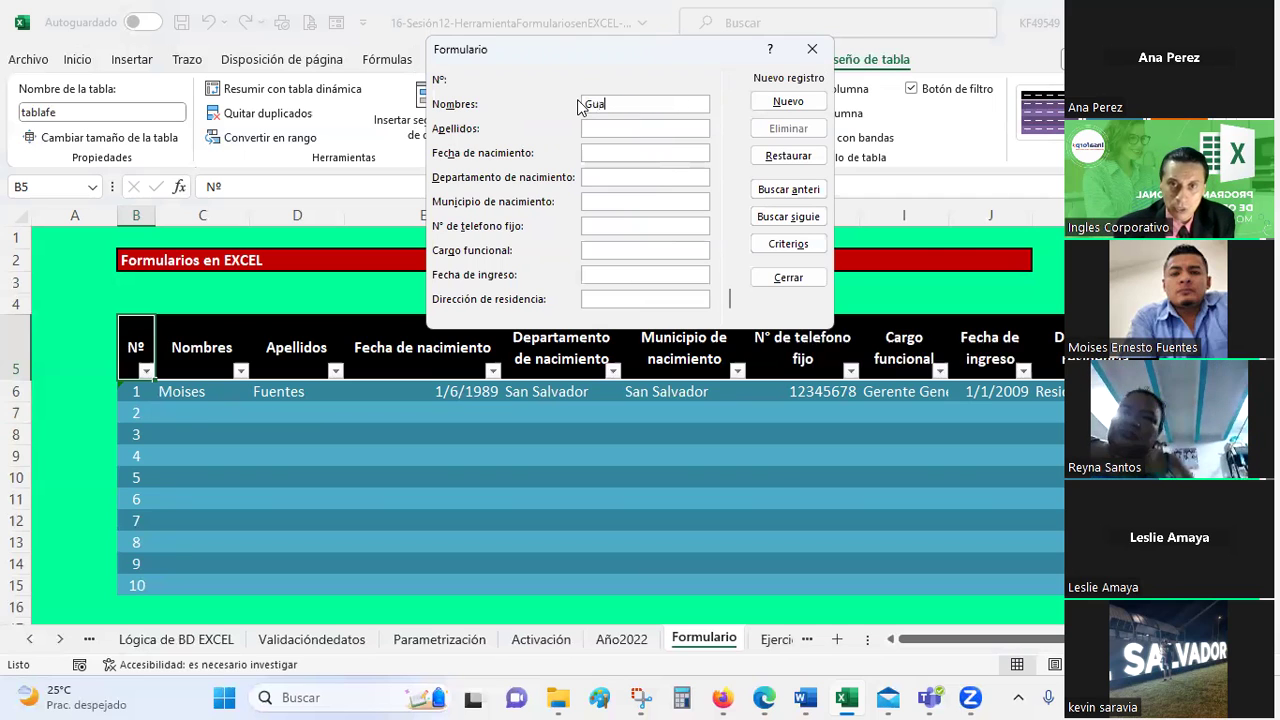
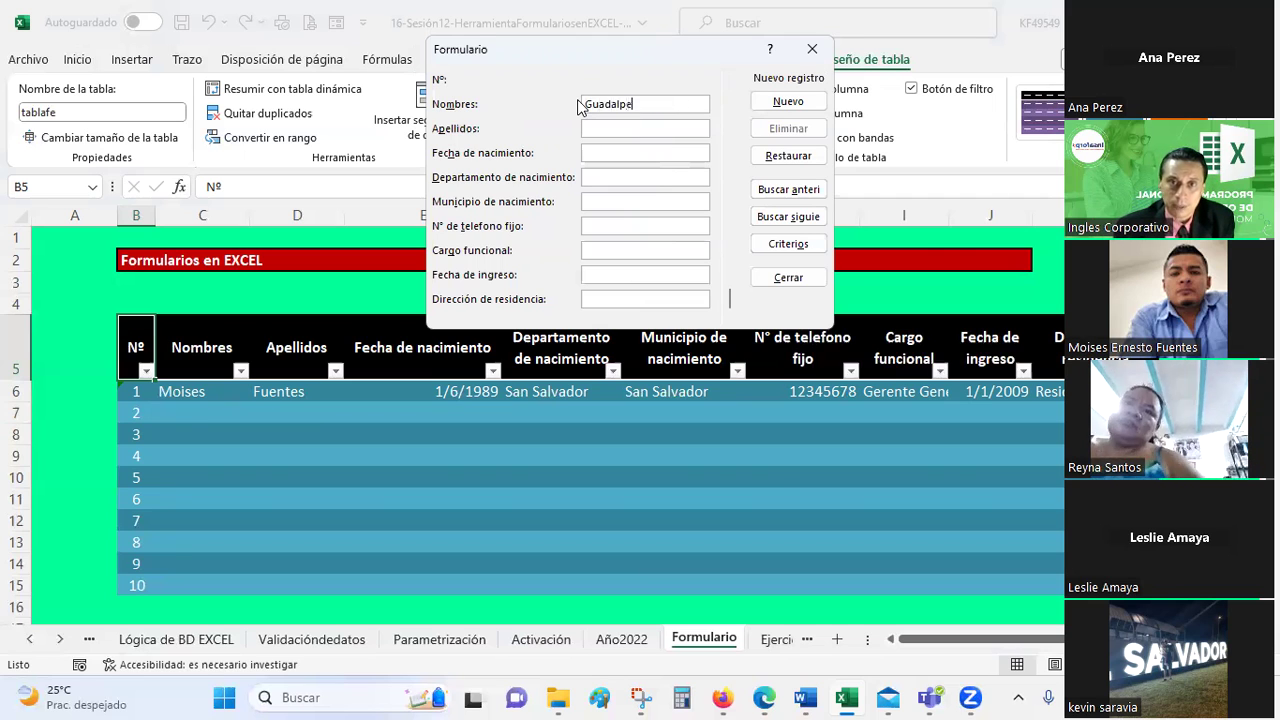
key("Tab")
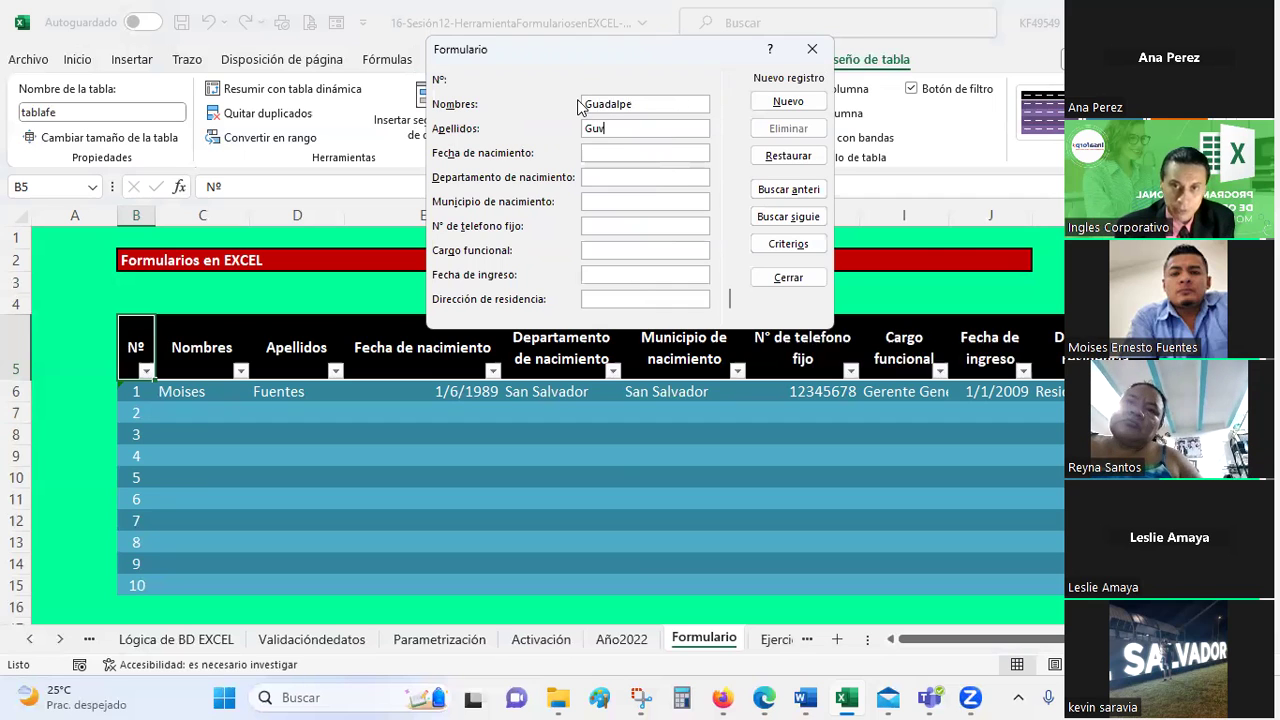
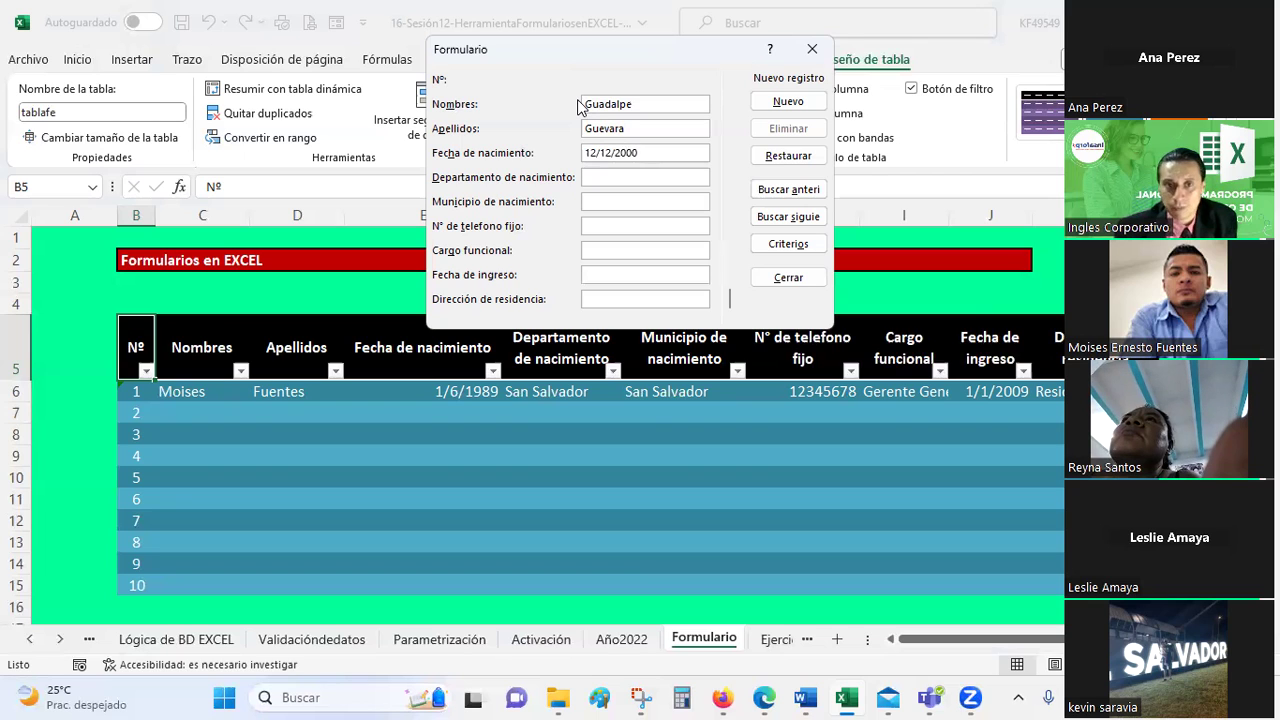
key("Tab")
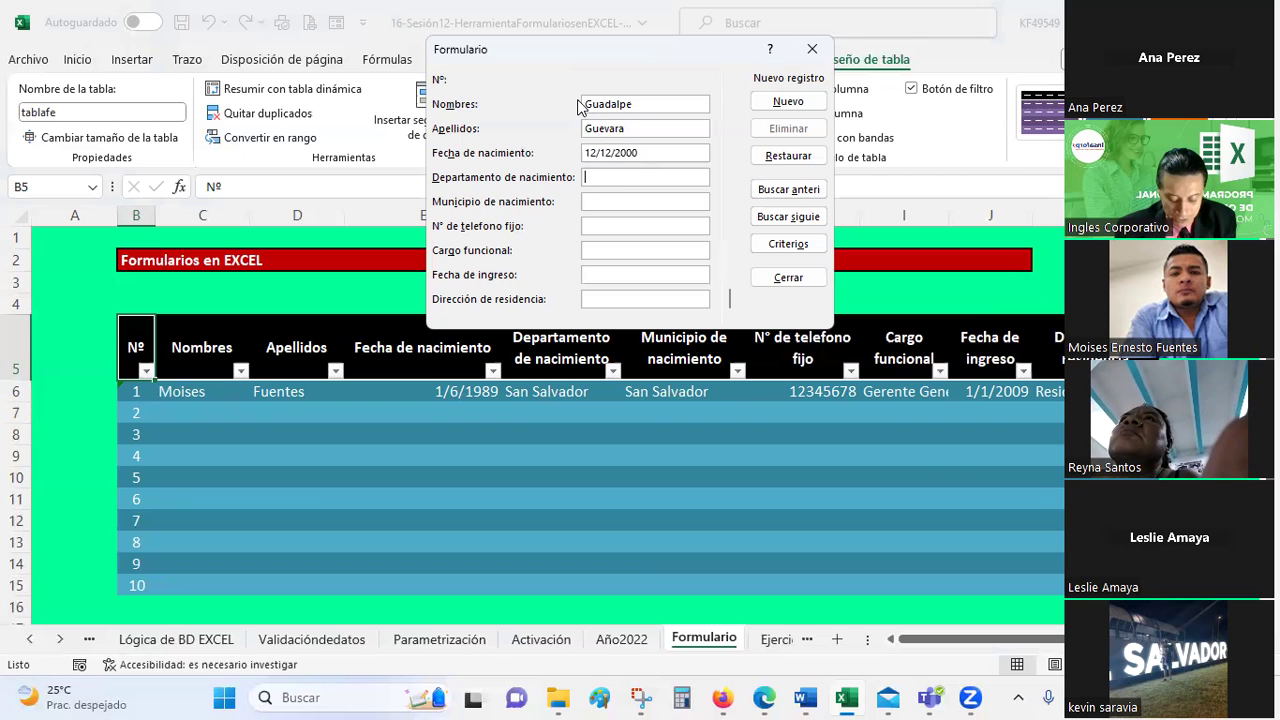
Add Chalatenango, La Reina, a landline phone, Atención al cliente, hire date 1-03-2022 and residence, then save
type("halat")
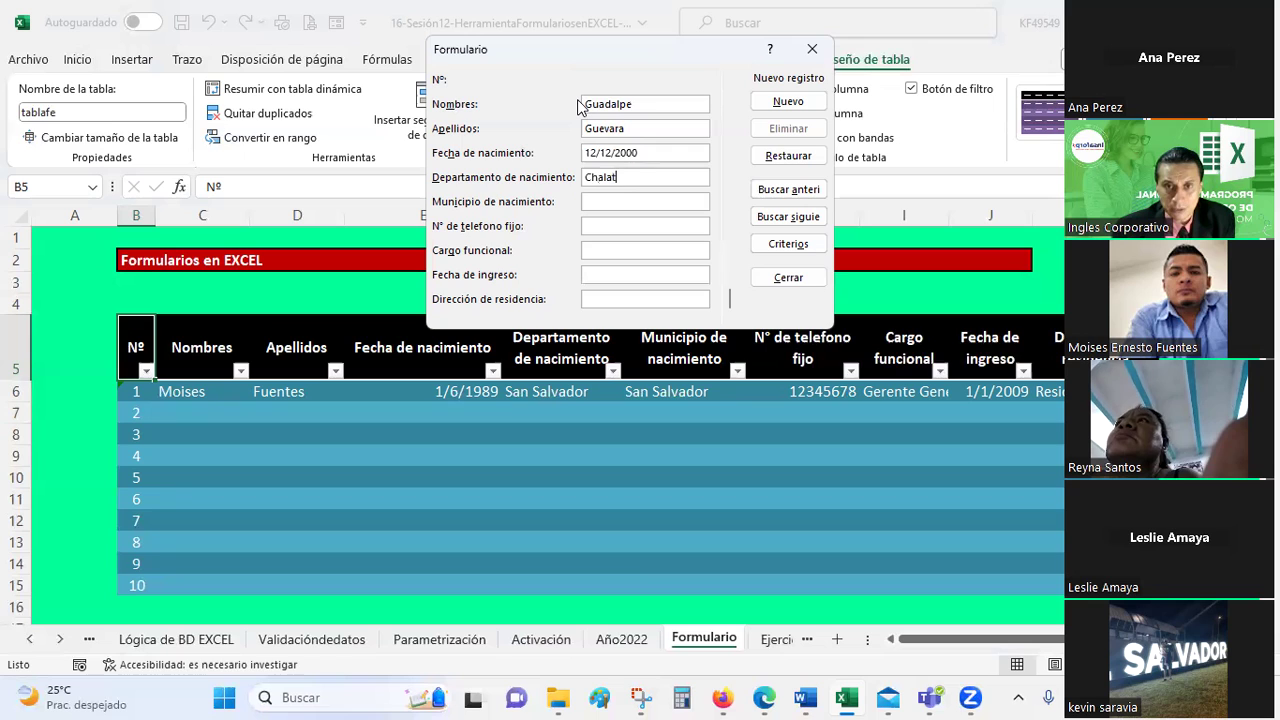
type("nango")
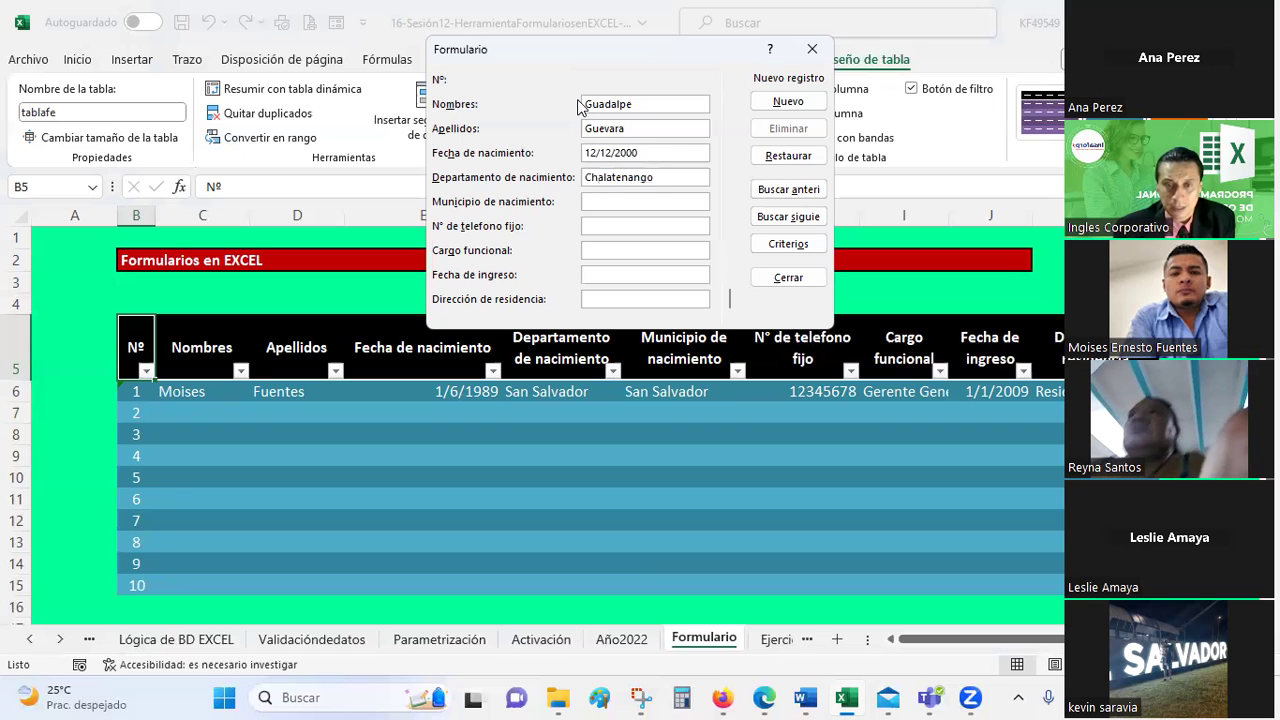
type("La Reina")
key("Tab")
type("12345678")
key("Tab")
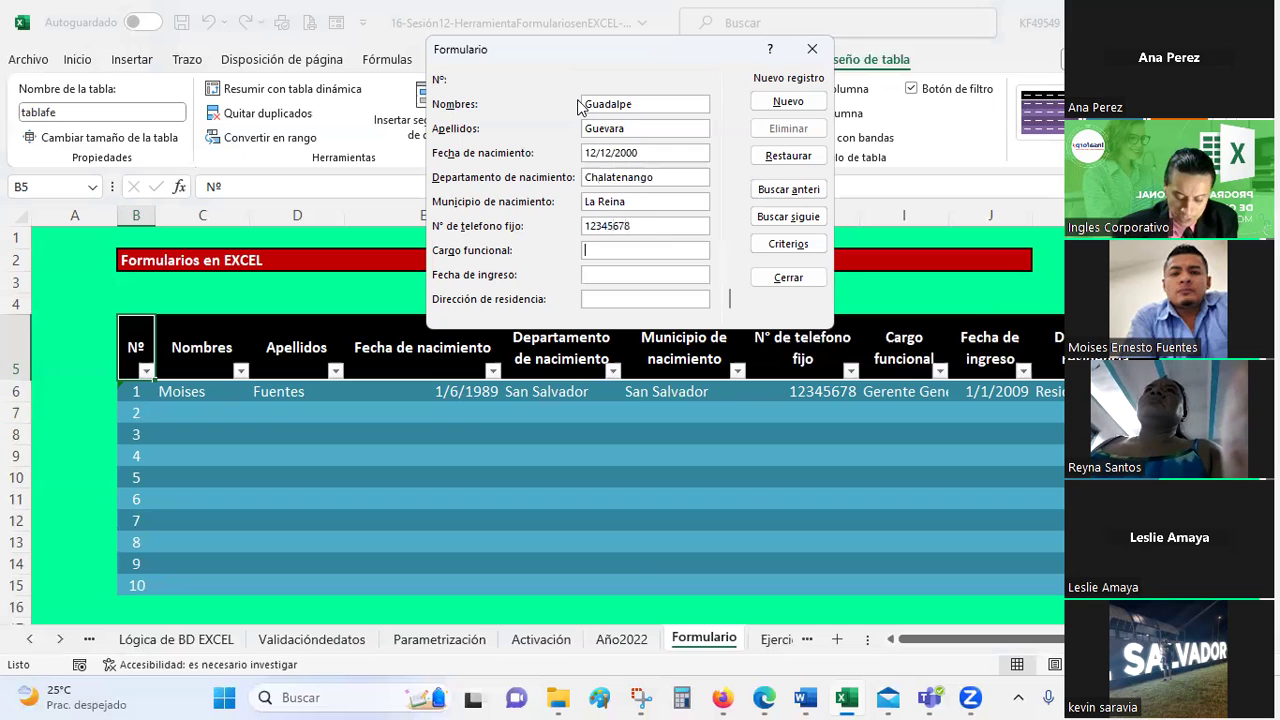
type("Atenció")
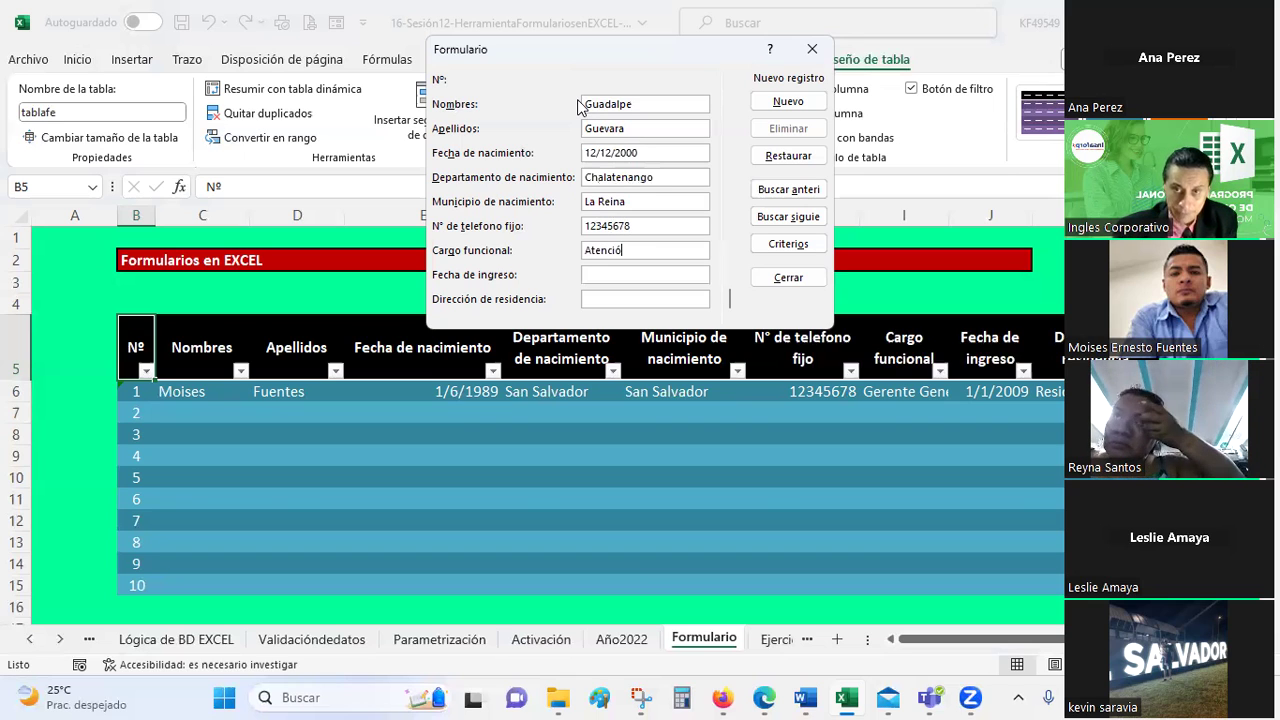
type("l cliente")
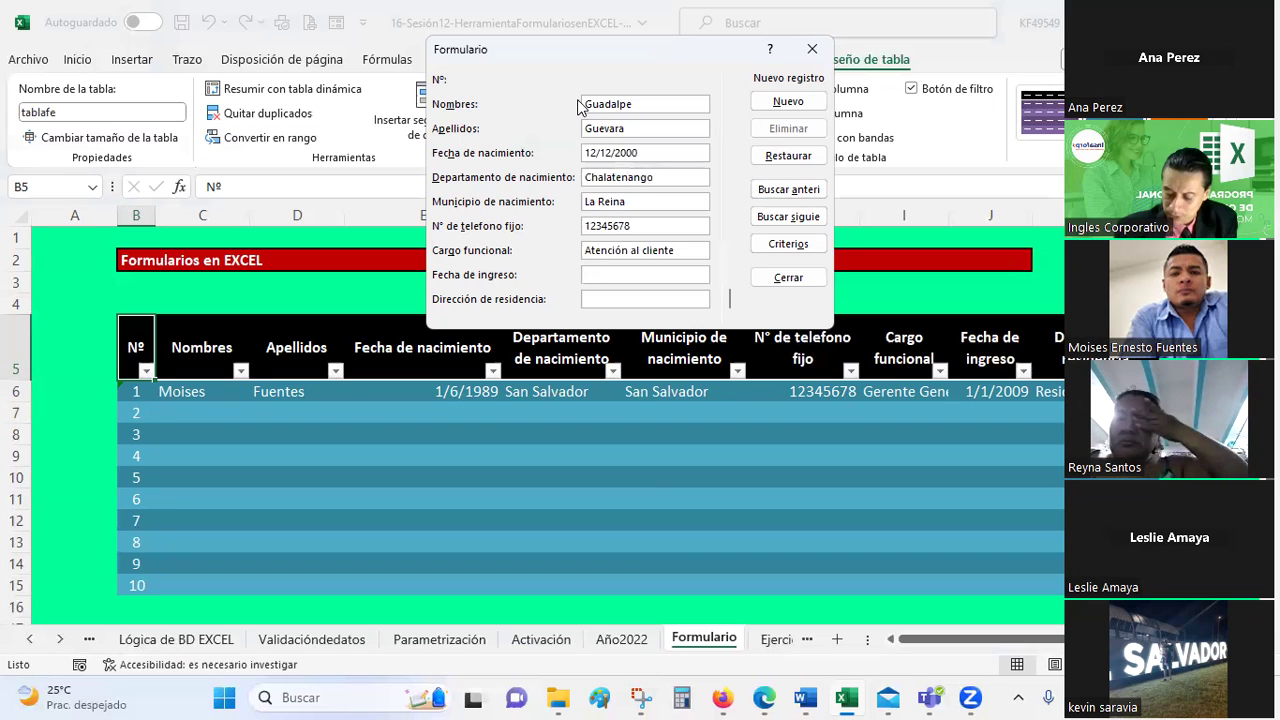
type("3-2")
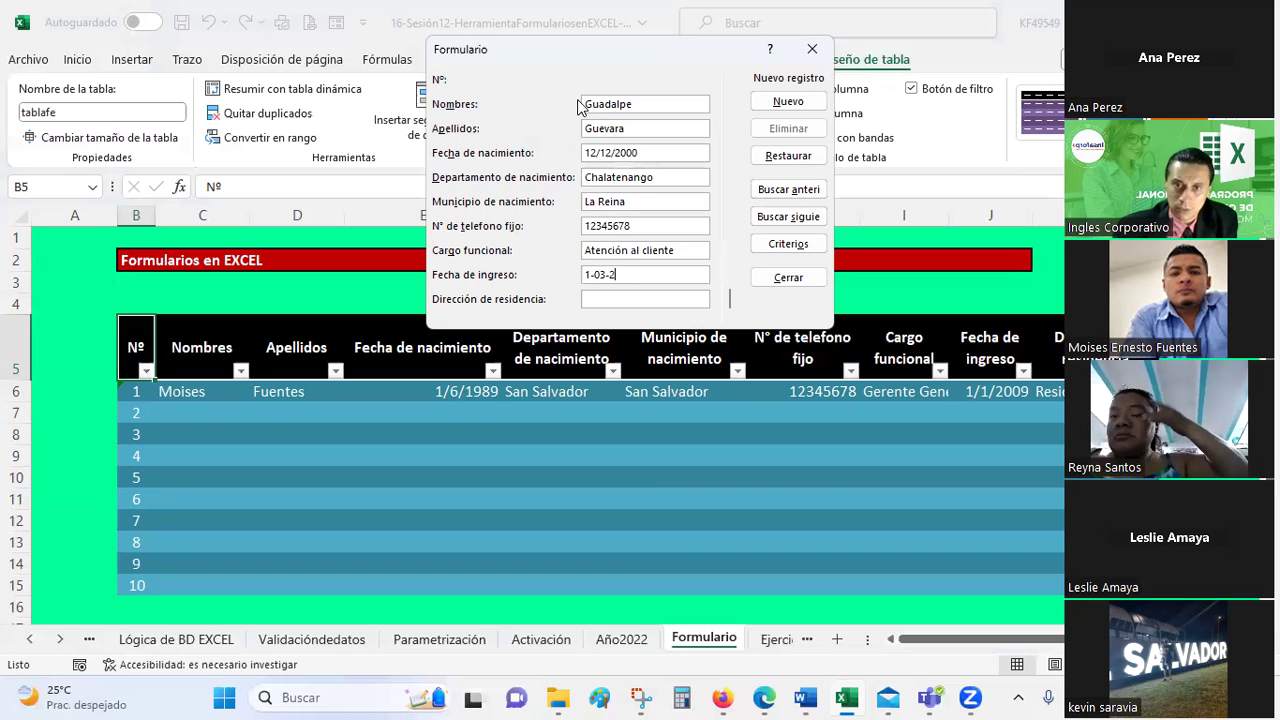
type("012")
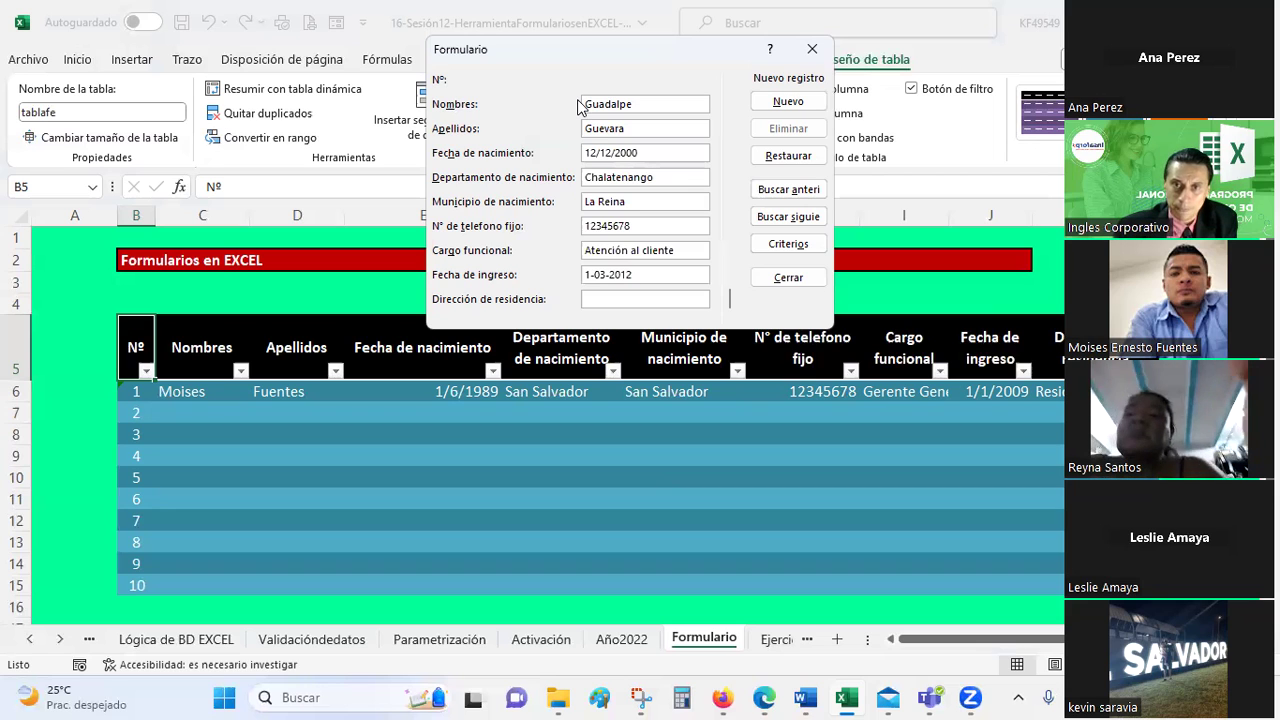
key("shift+Tab")
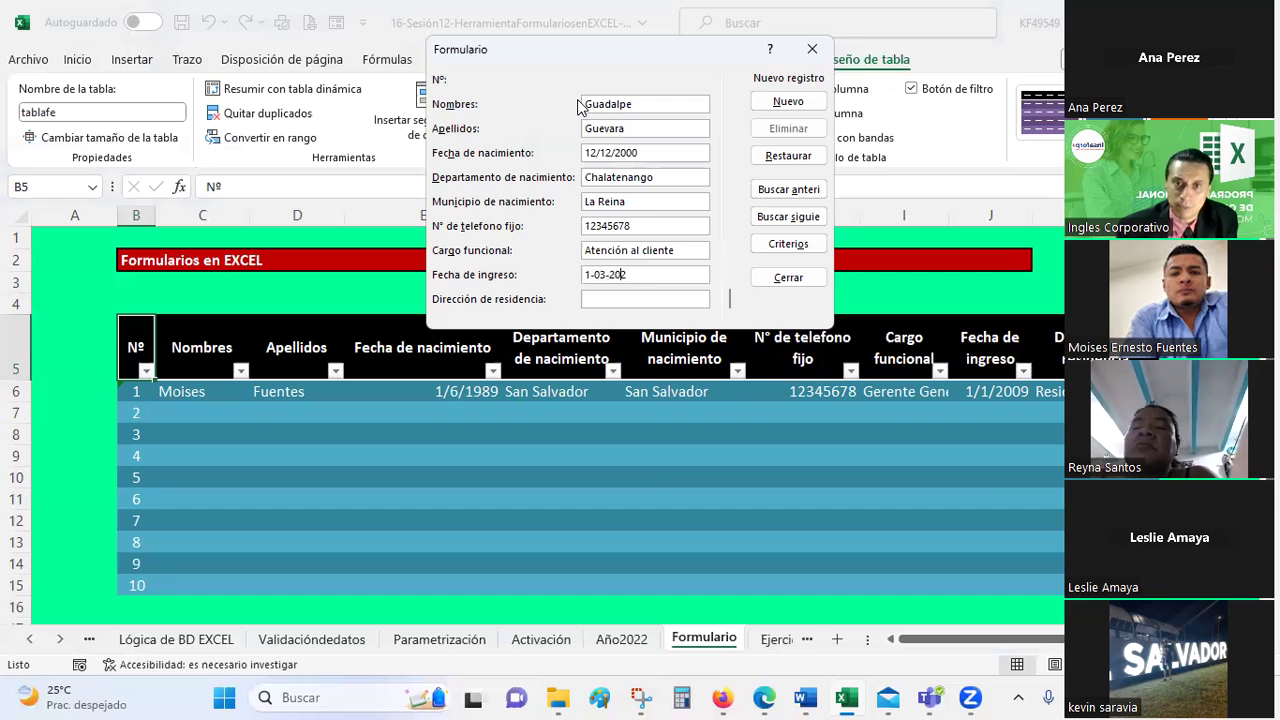
type("2")
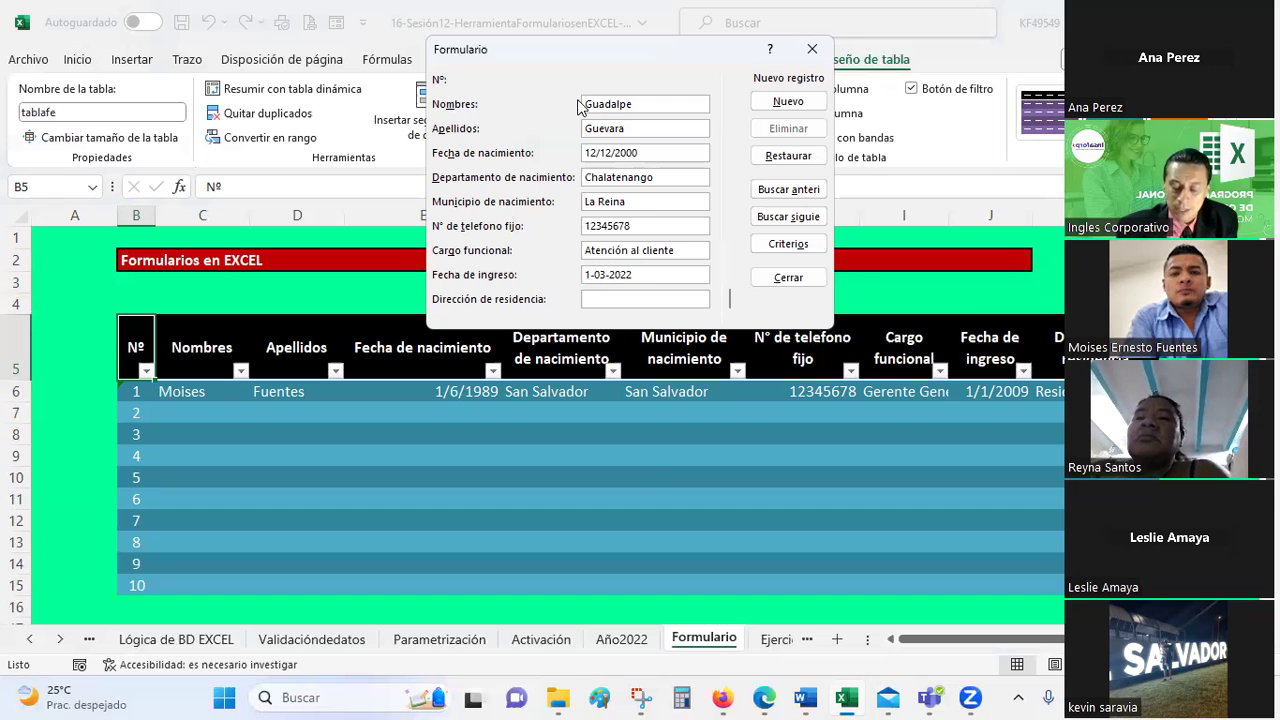
type("Residencia 2")
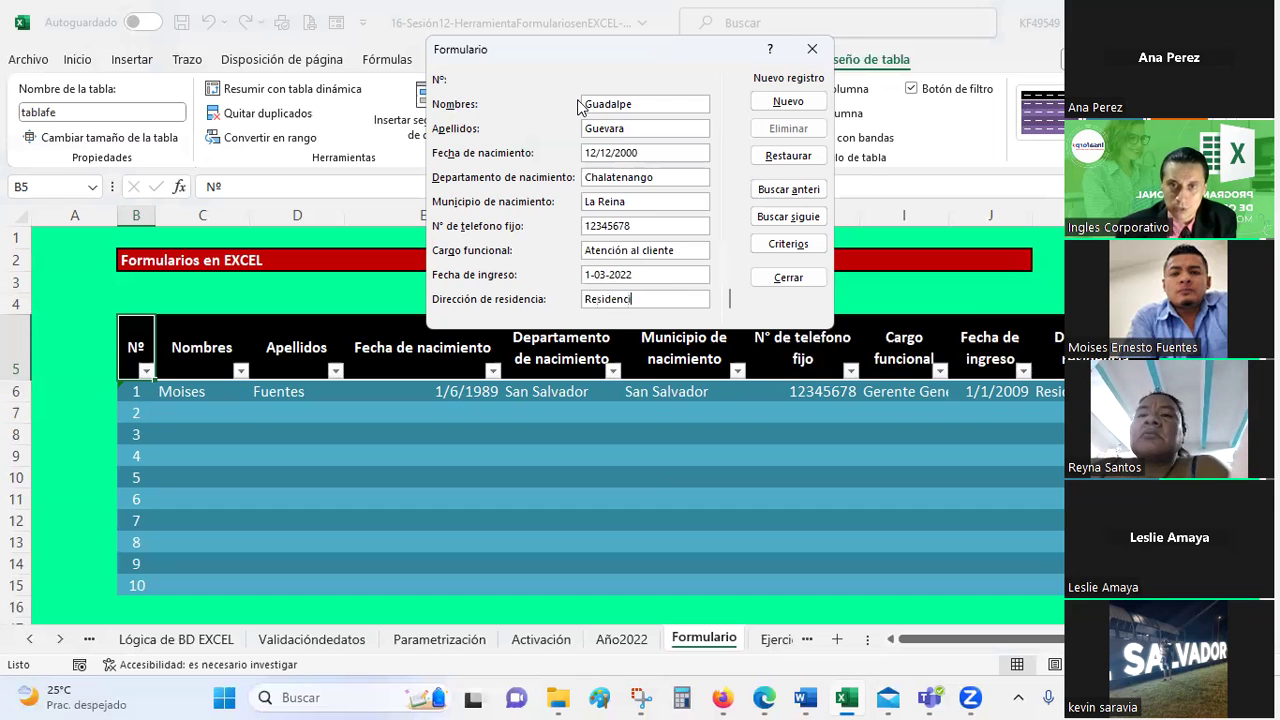
left_click(788, 101)
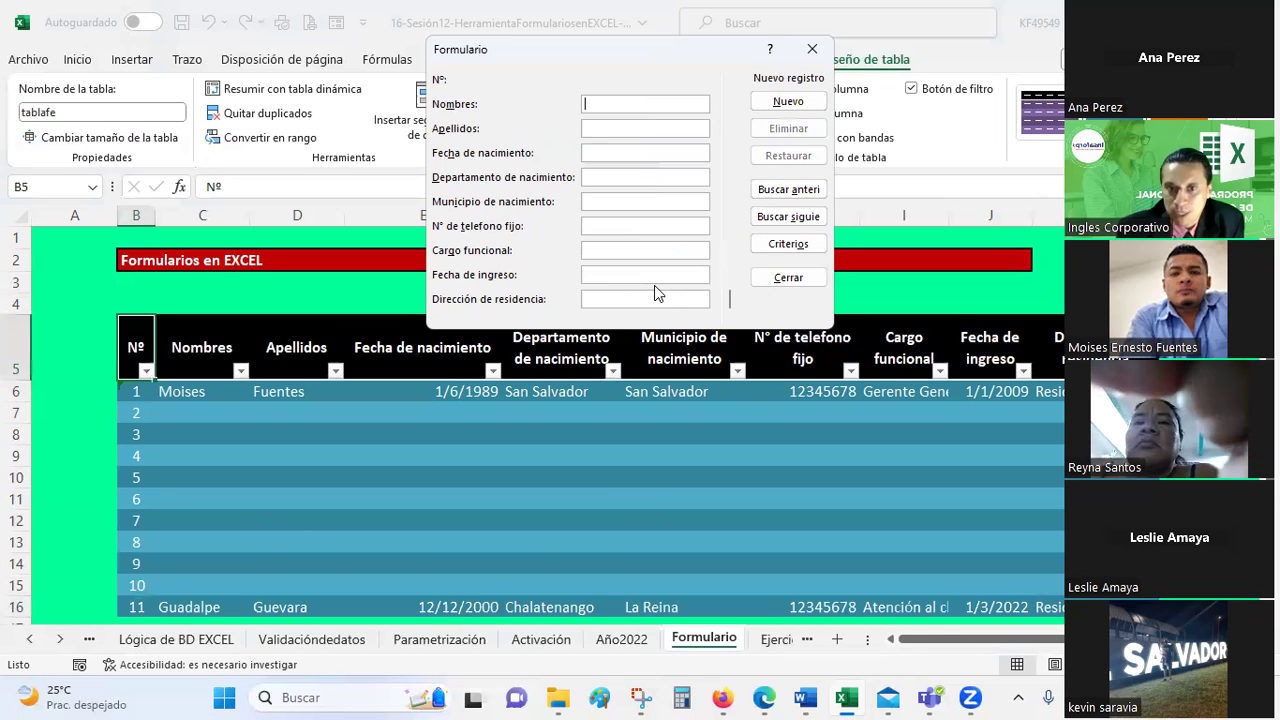
Close the form, select cell C7 in the table, and reopen the data form on record 1 of 11
left_click(789, 277)
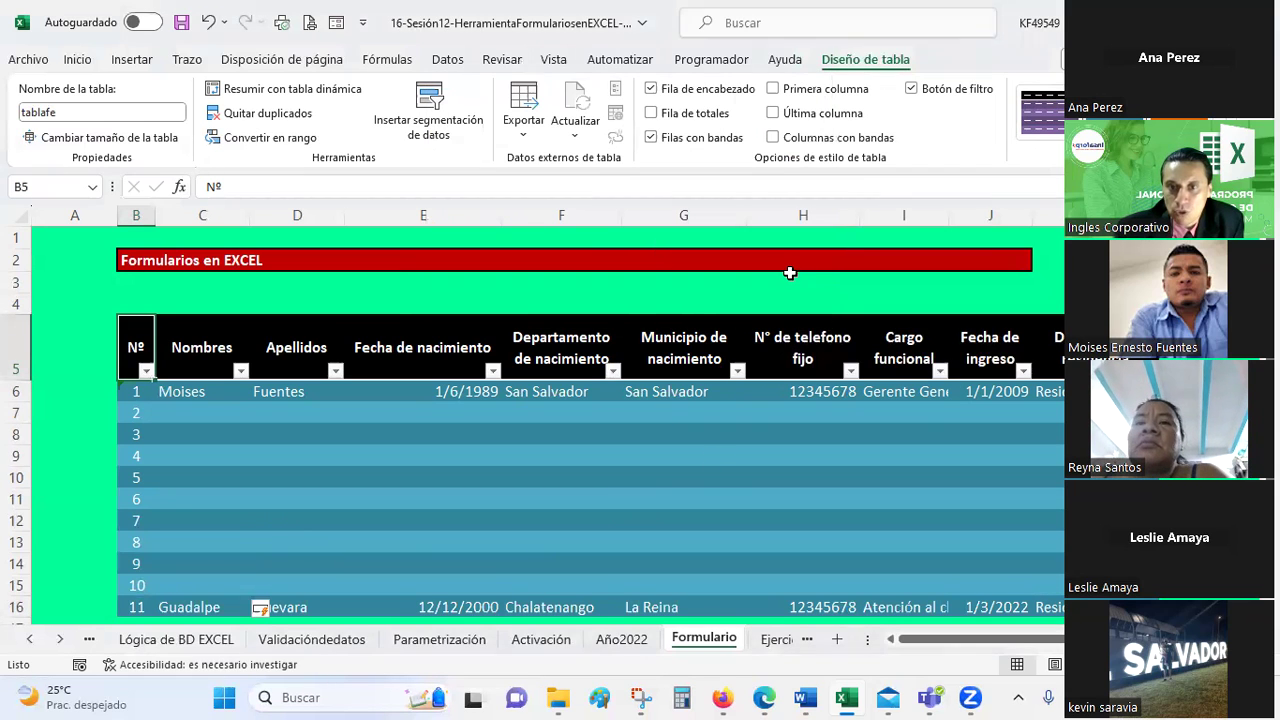
scroll(473, 441, "down", 1)
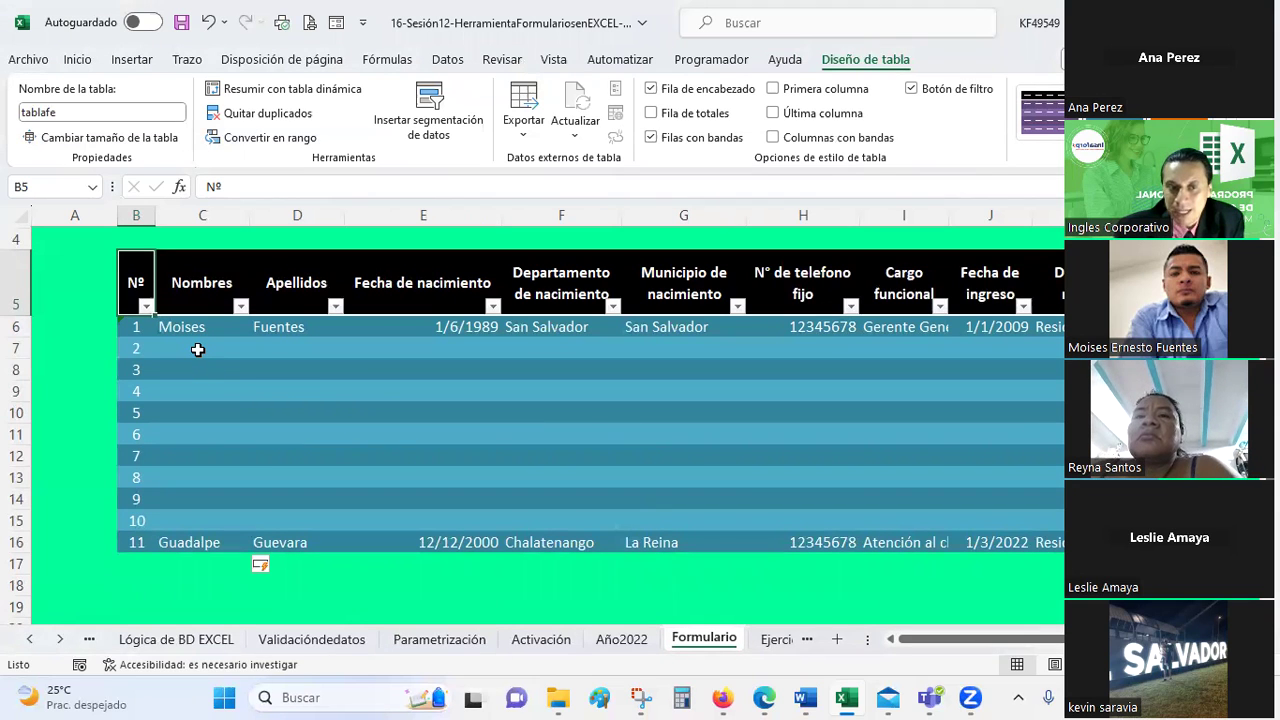
left_click(198, 349)
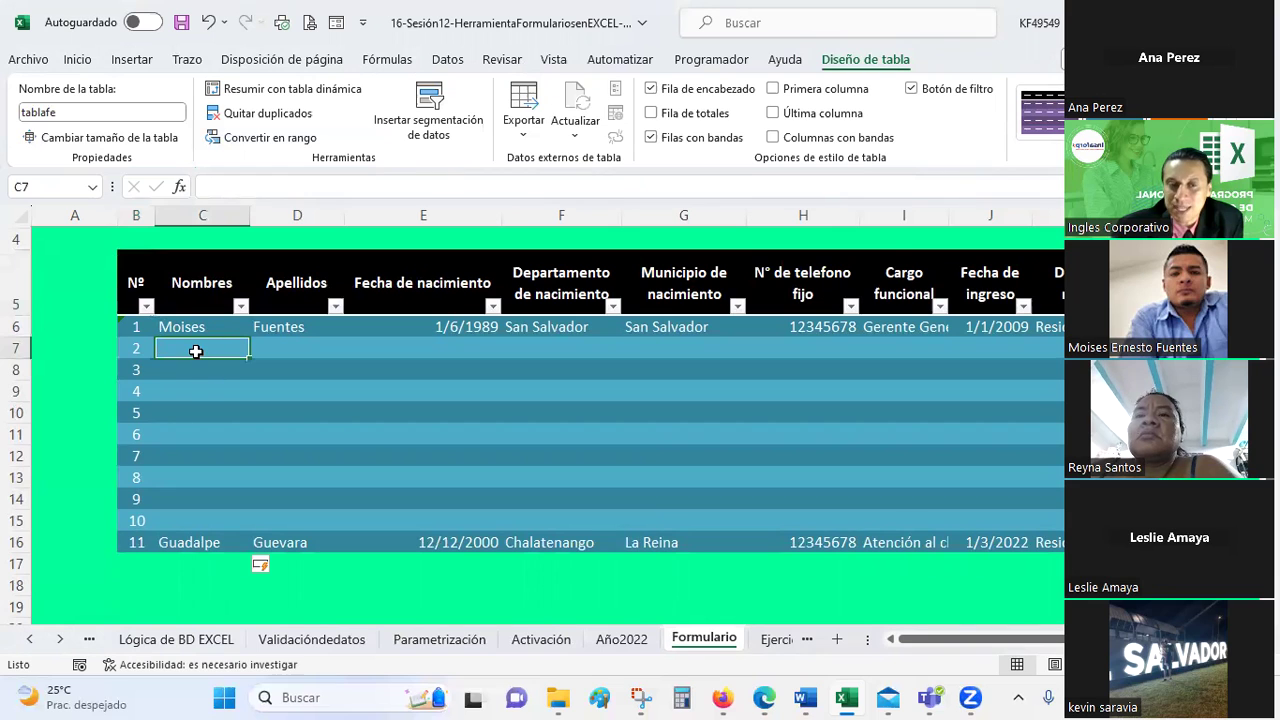
left_click(336, 22)
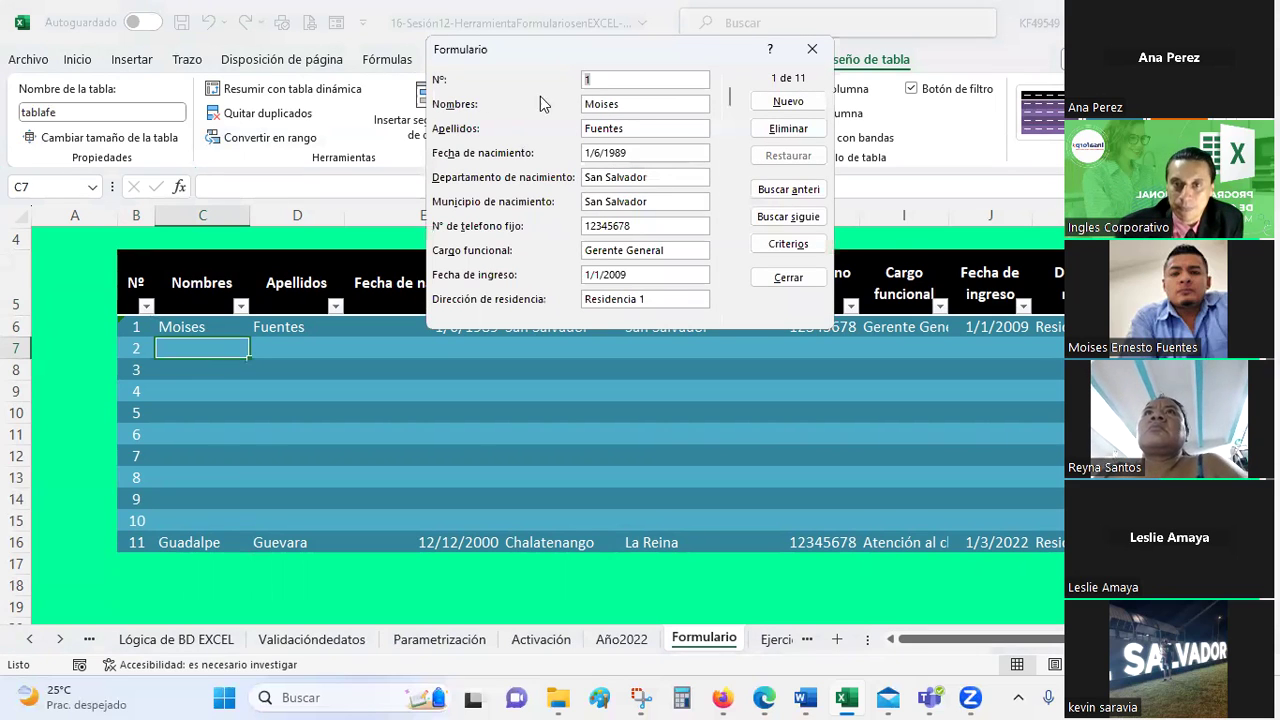
Enter a third employee with hire date 1/3/2022 and a residence address, saving it as row 12
left_click(788, 102)
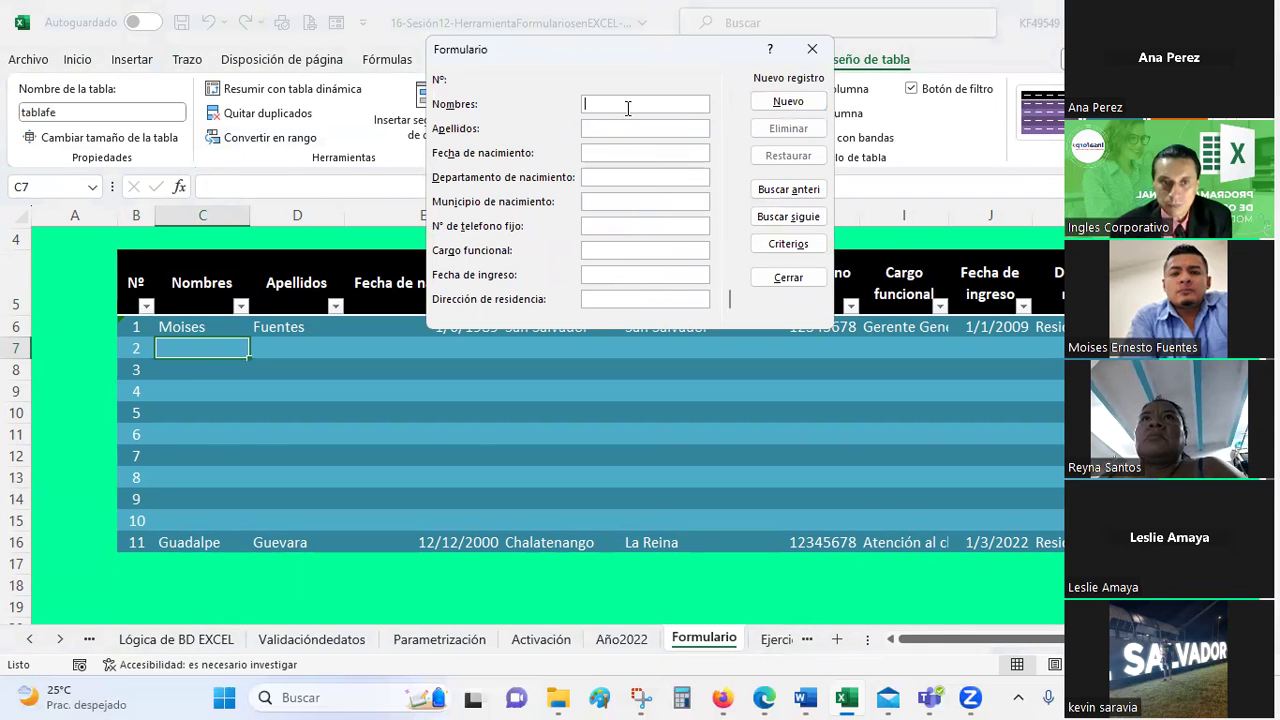
type("Guadl")
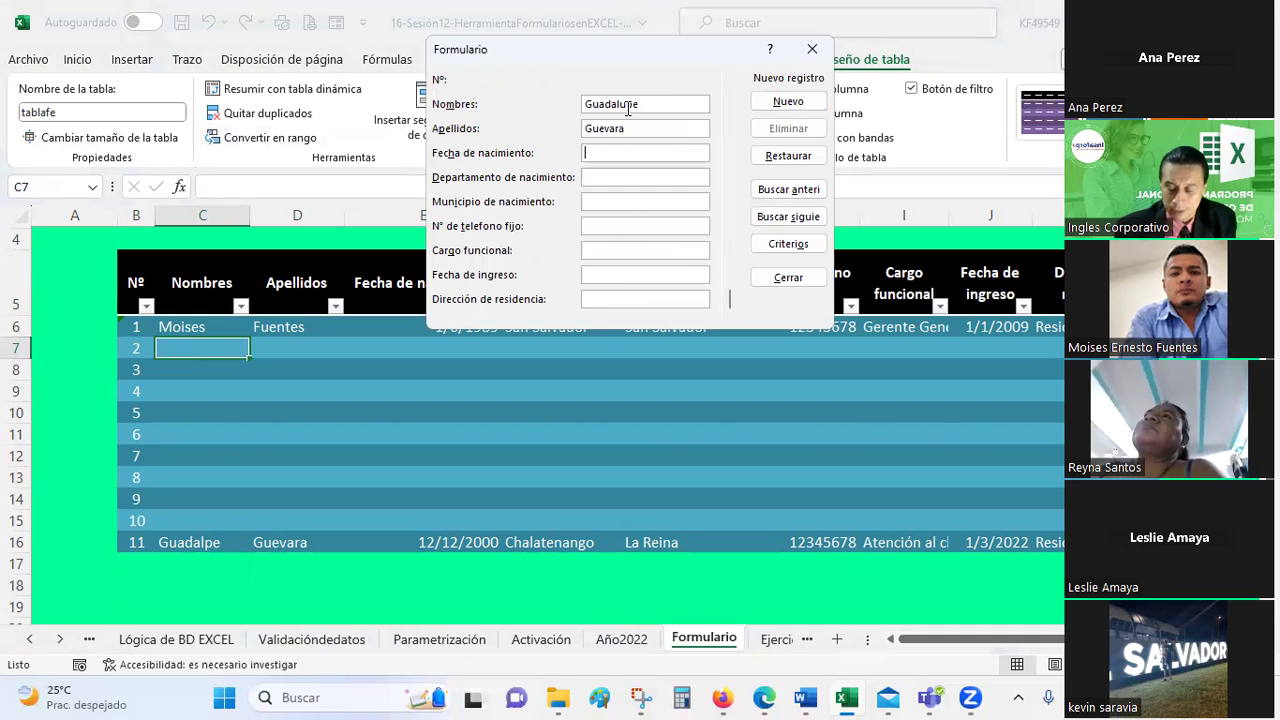
type("12/12/2")
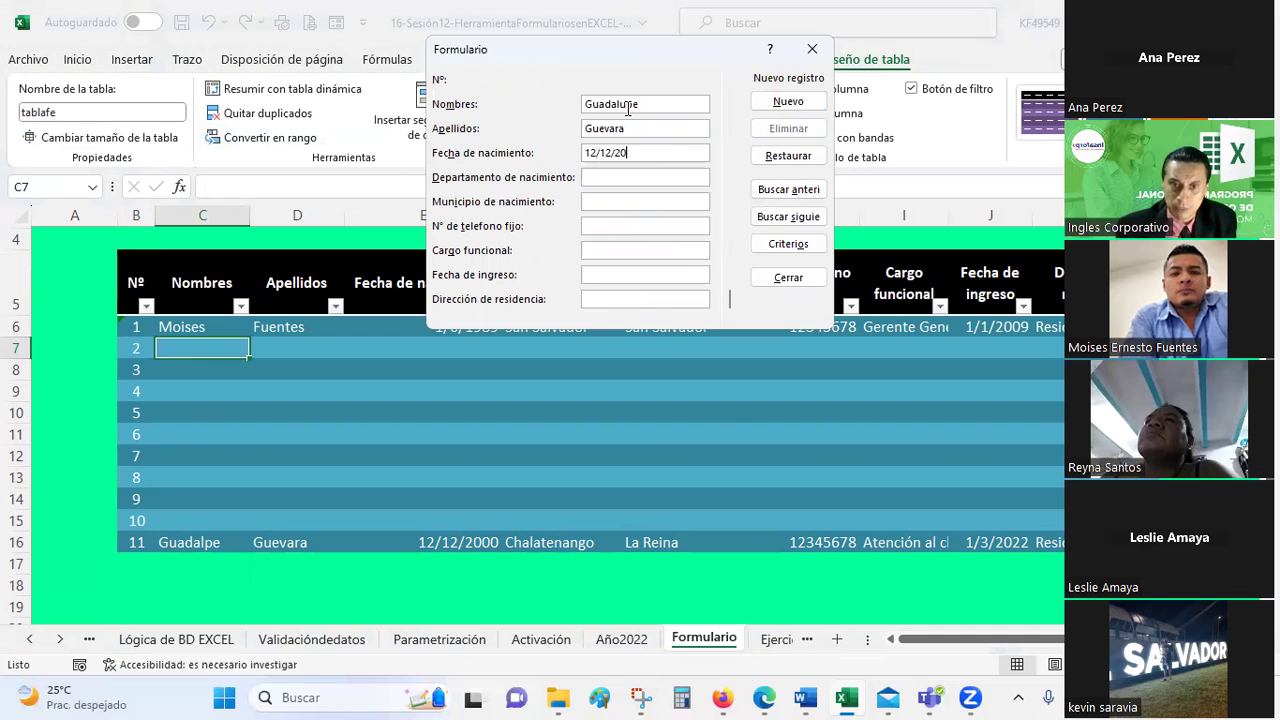
type("00")
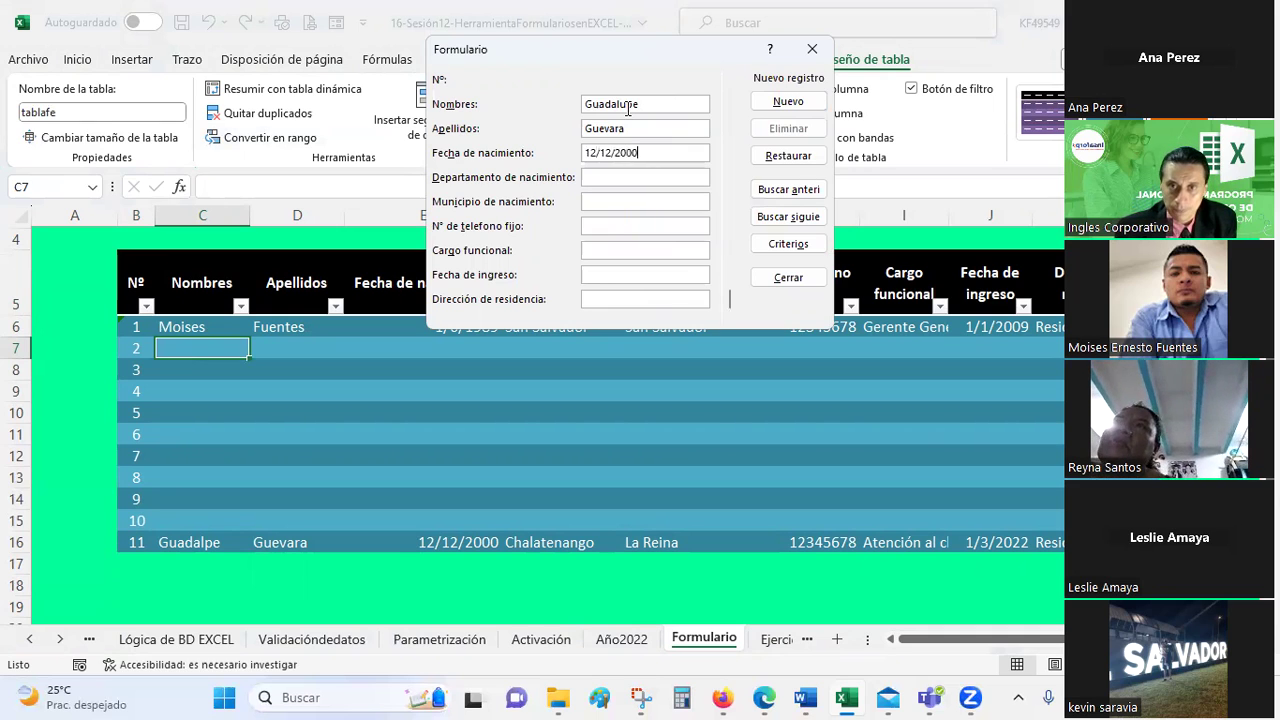
type("Chalatenango")
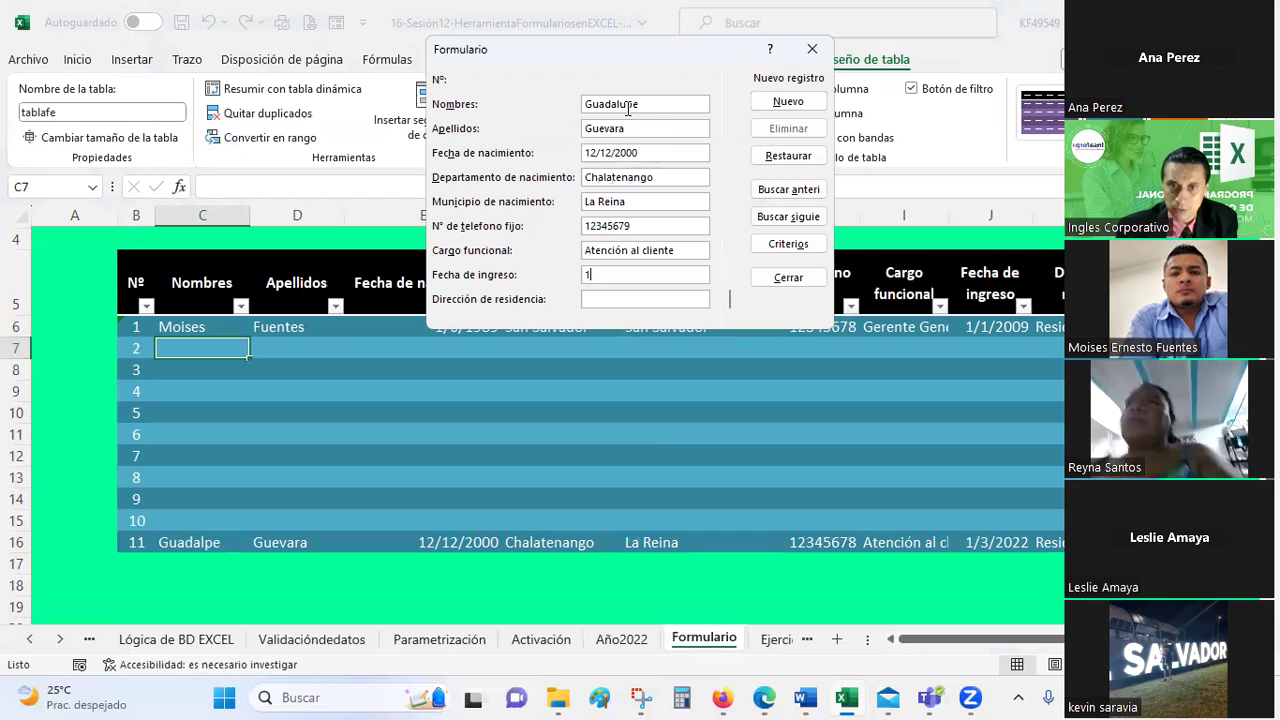
type("-2022")
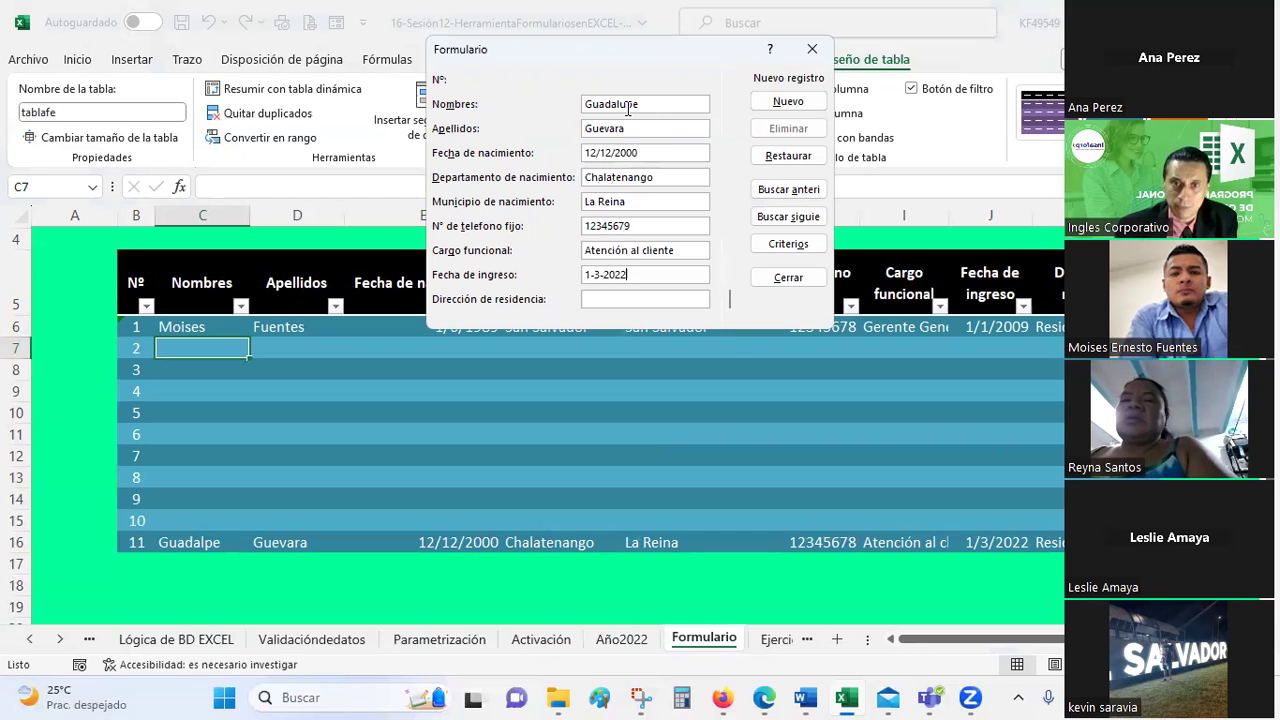
key("Tab")
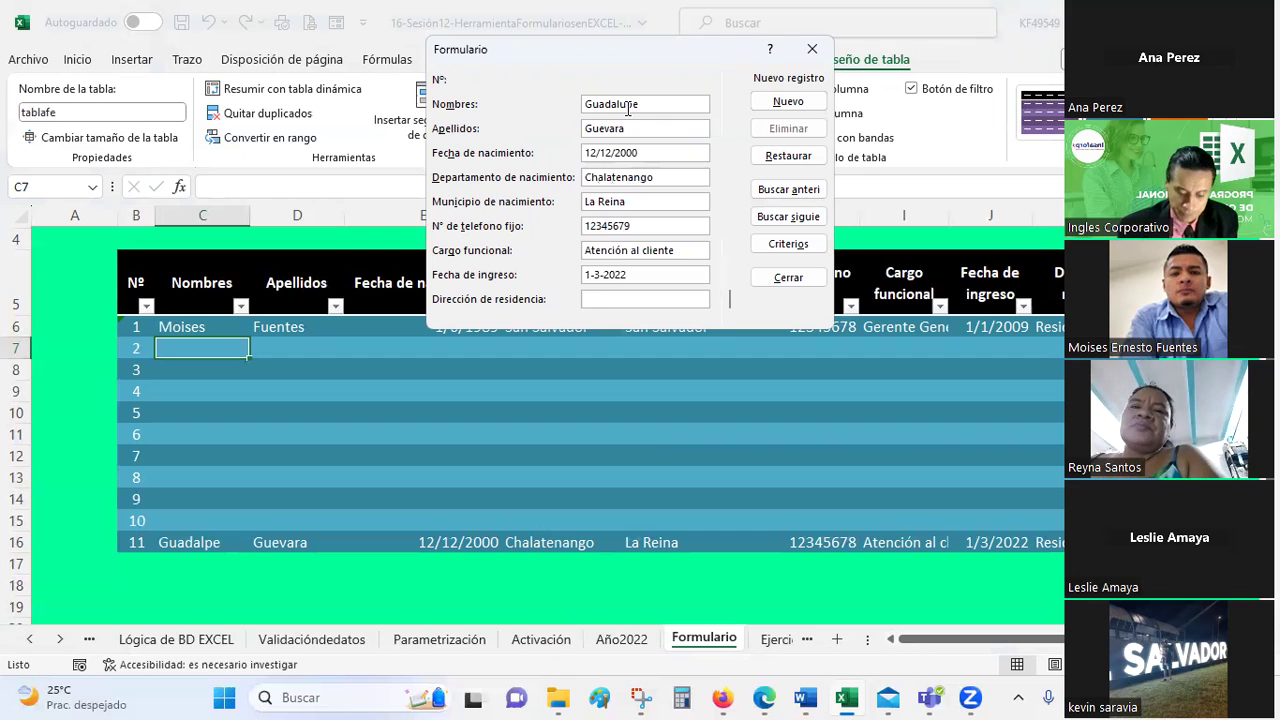
type("Residenci")
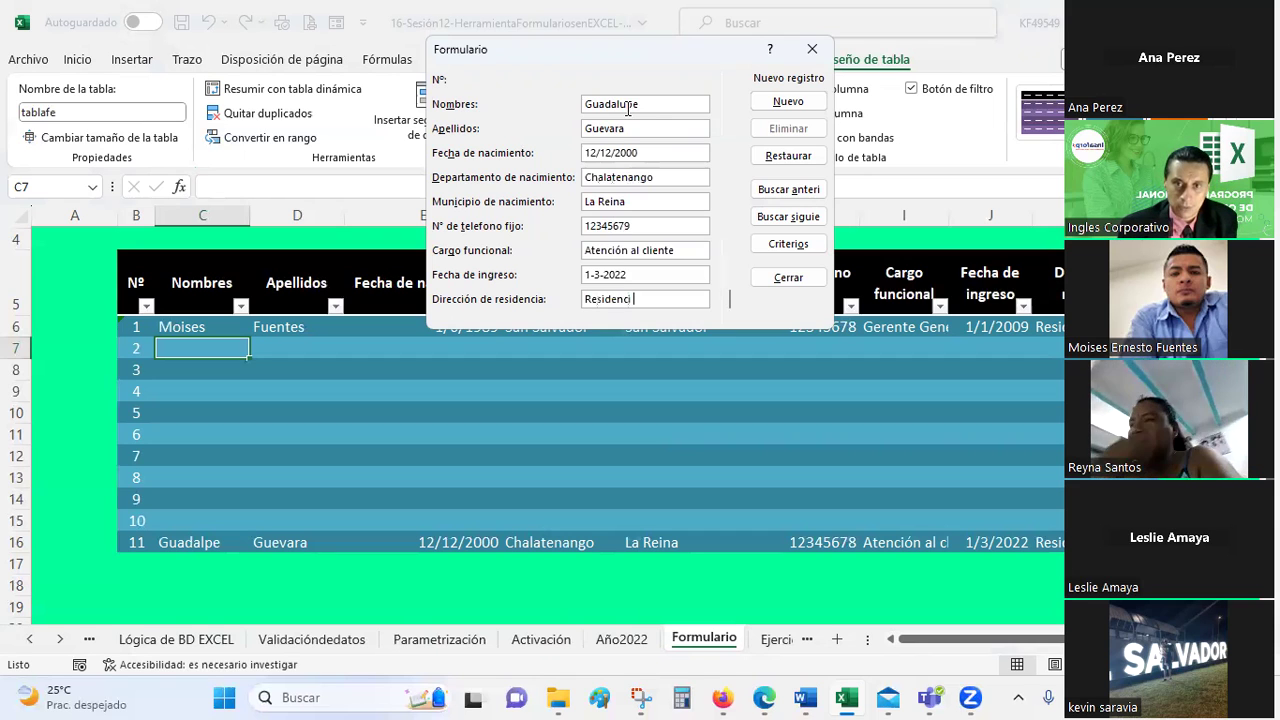
type("a 2")
left_click(788, 101)
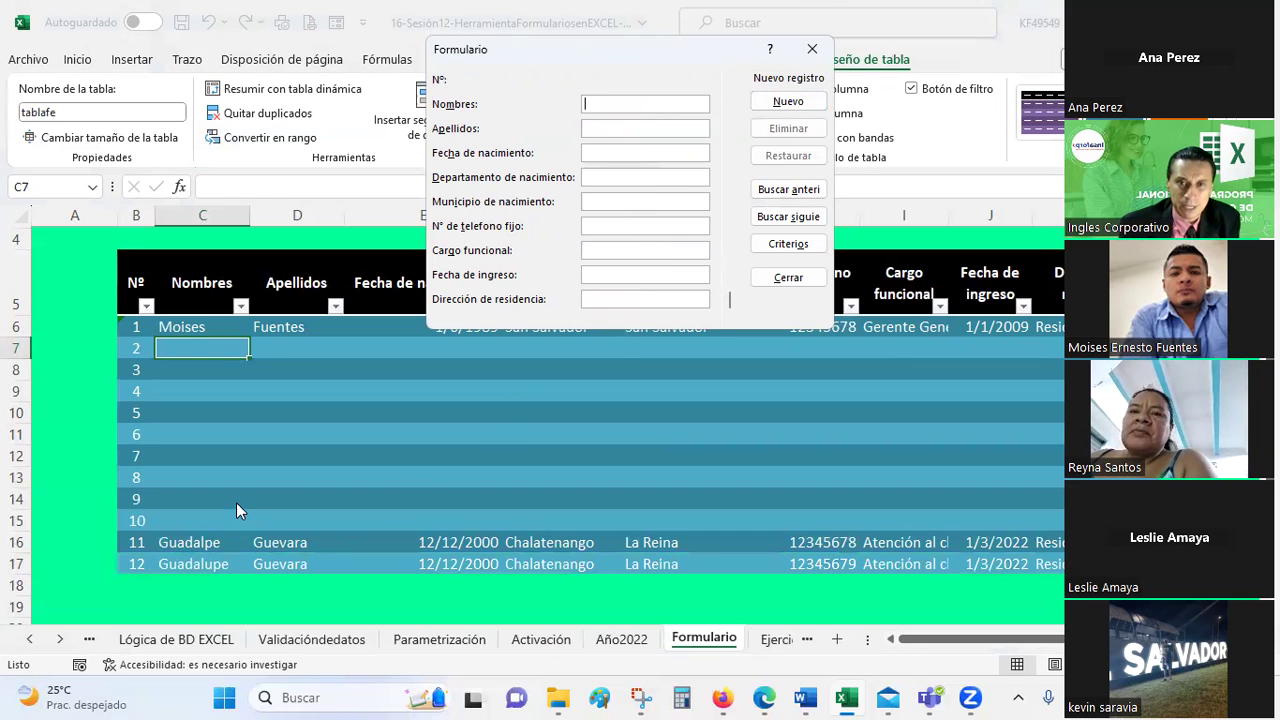
Close the form, clear the duplicate entries in C16:K17, and select cell C7
left_click(812, 277)
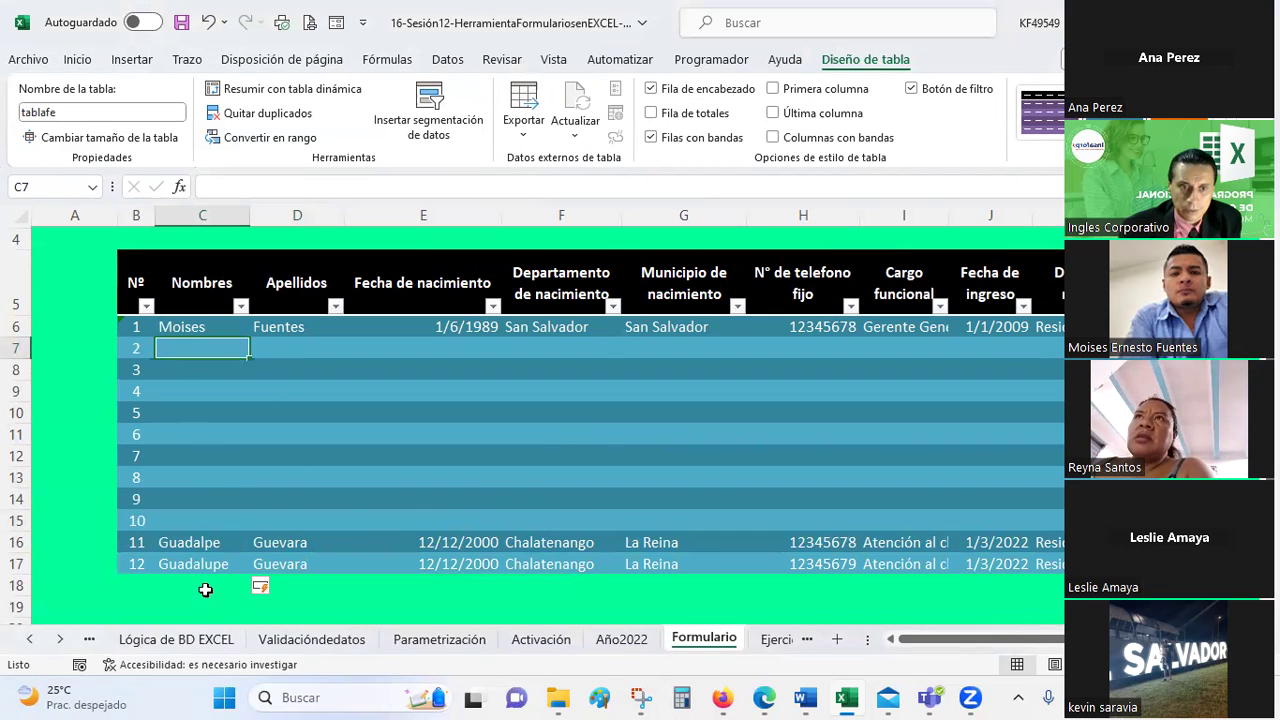
left_click(194, 548)
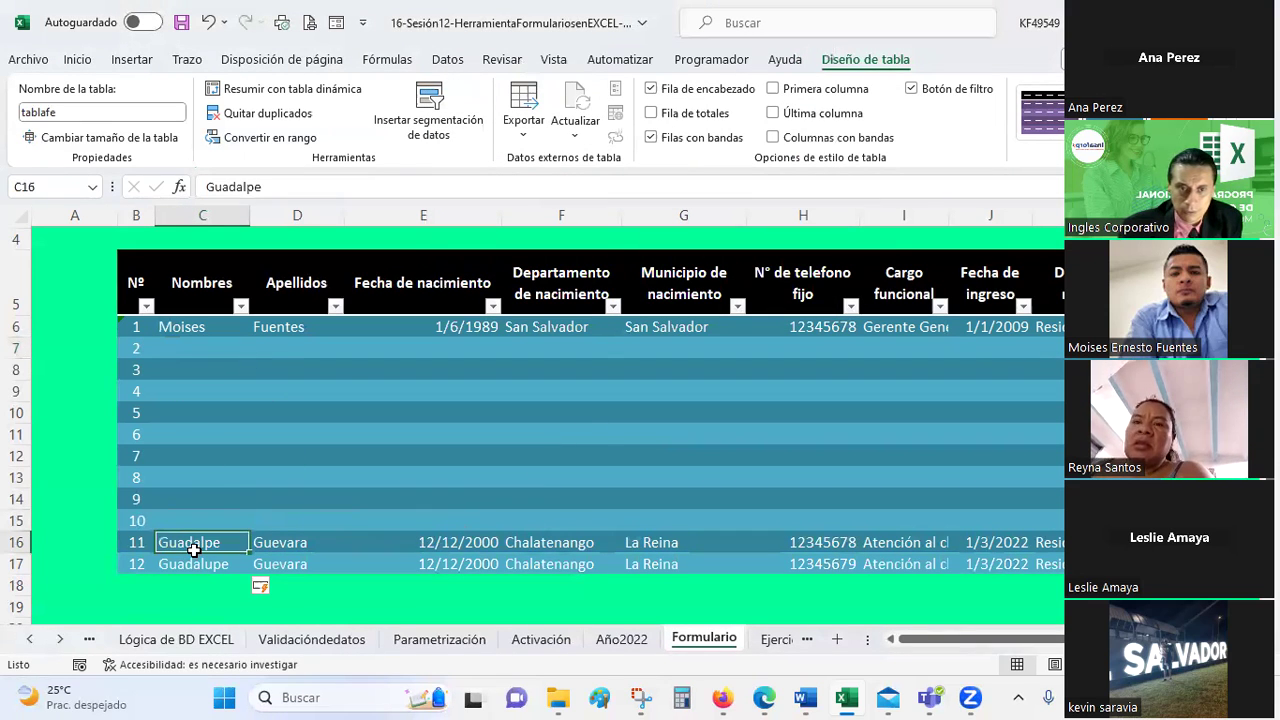
left_click_drag(194, 548, 1090, 564)
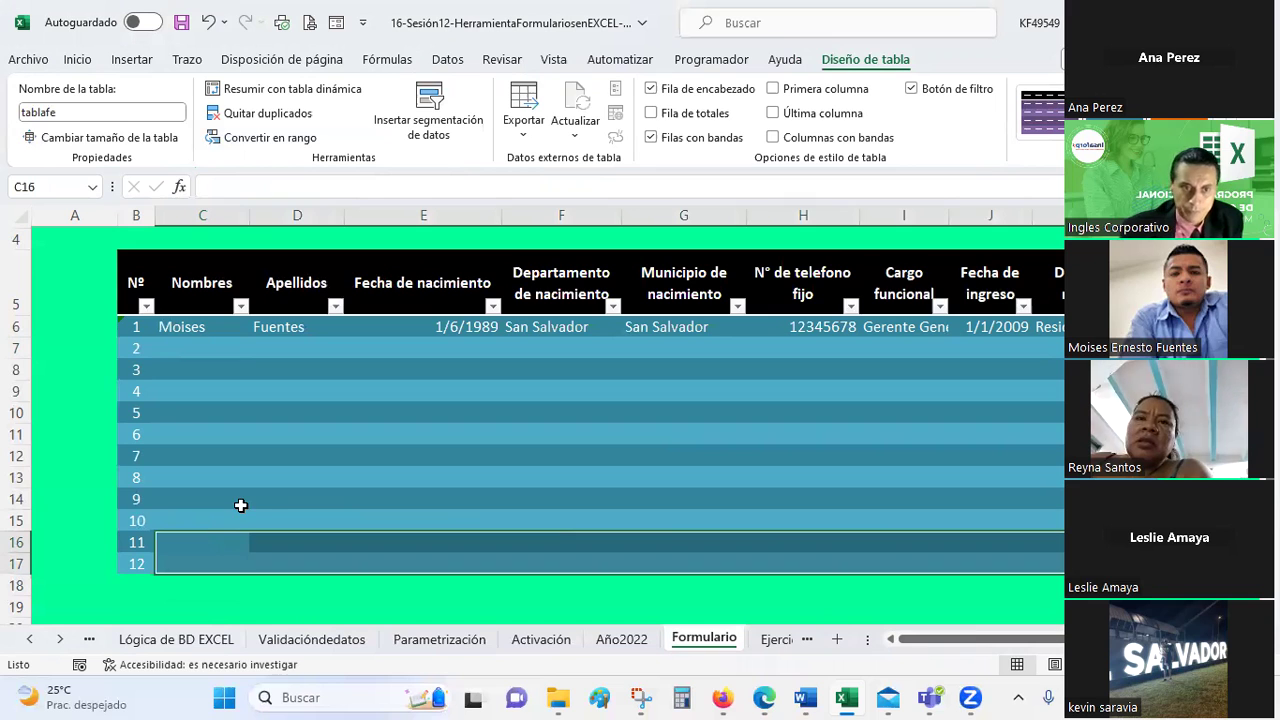
key("Delete")
left_click(180, 410)
left_click(161, 348)
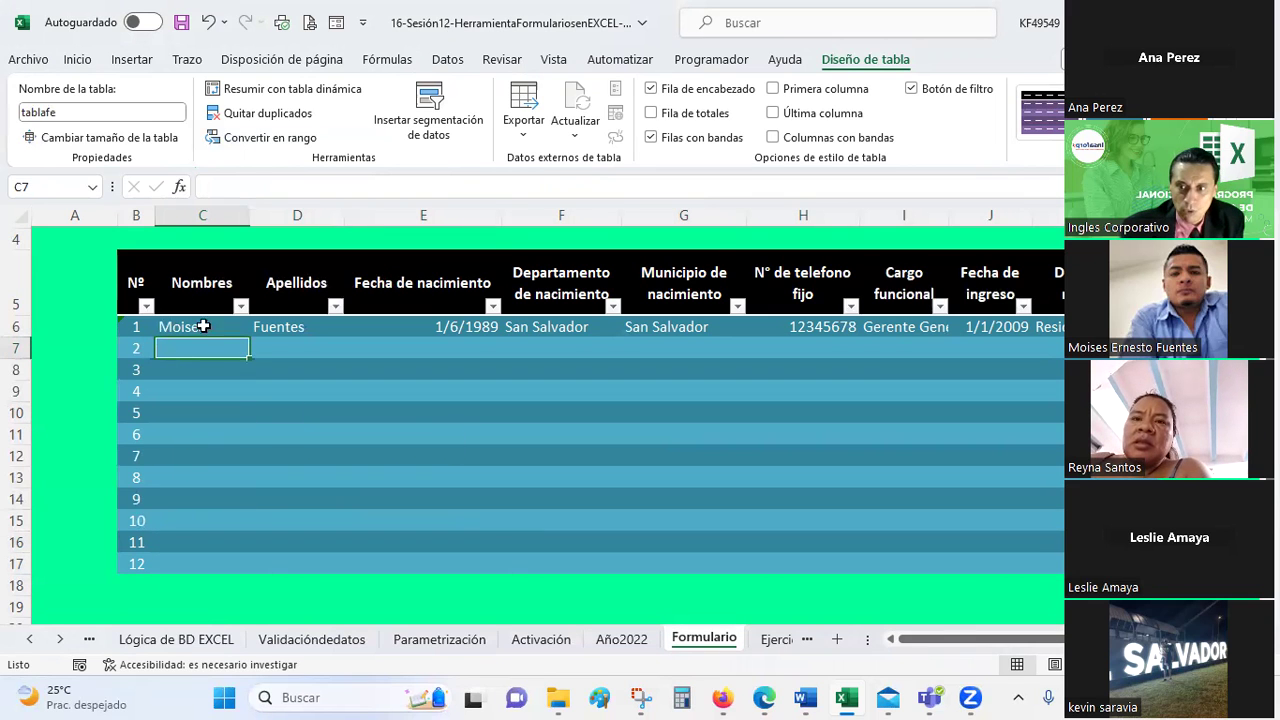
On record 2 of 12, enter name, surname, birth date 1/12/2000 and Chalatenango, then save
left_click(340, 21)
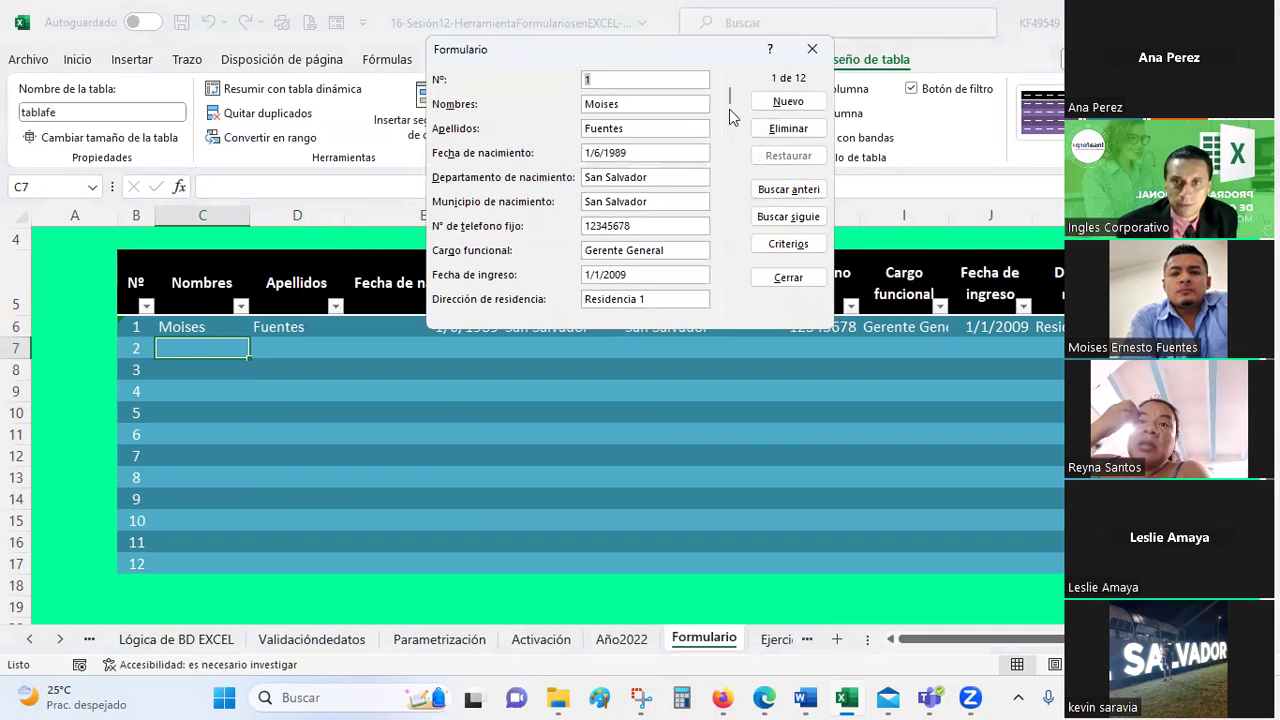
left_click(792, 222)
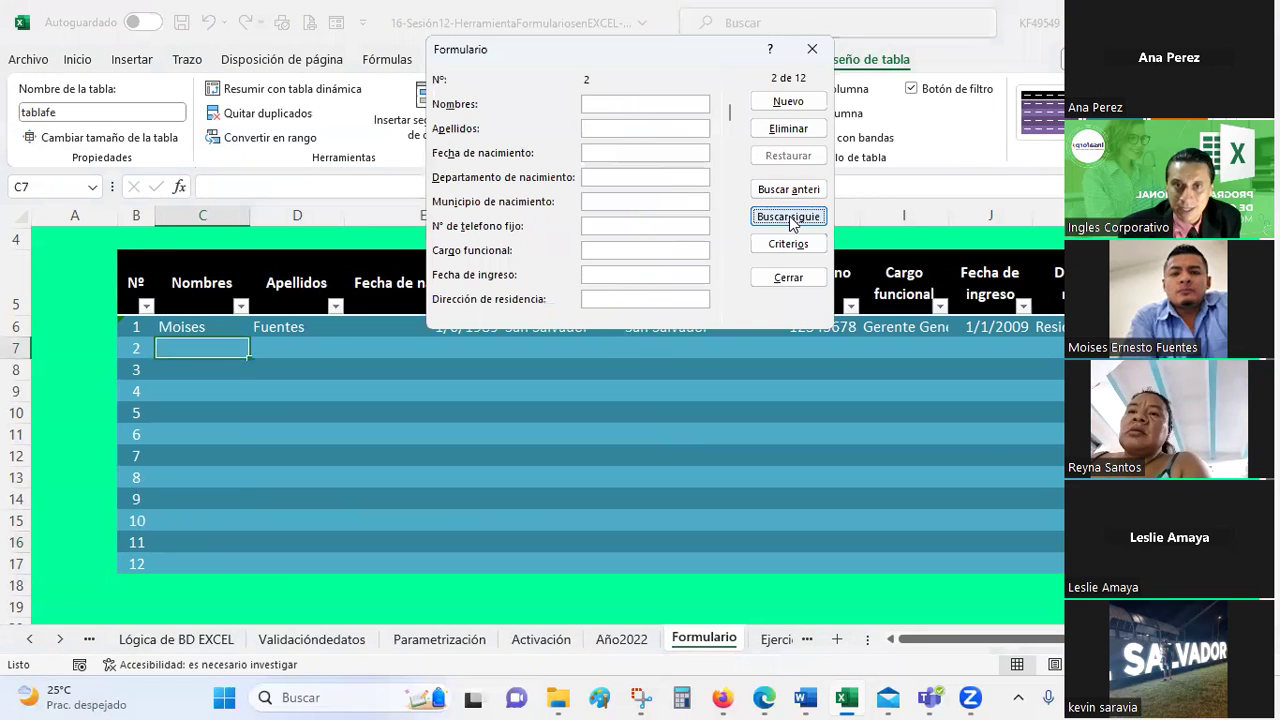
left_click(618, 106)
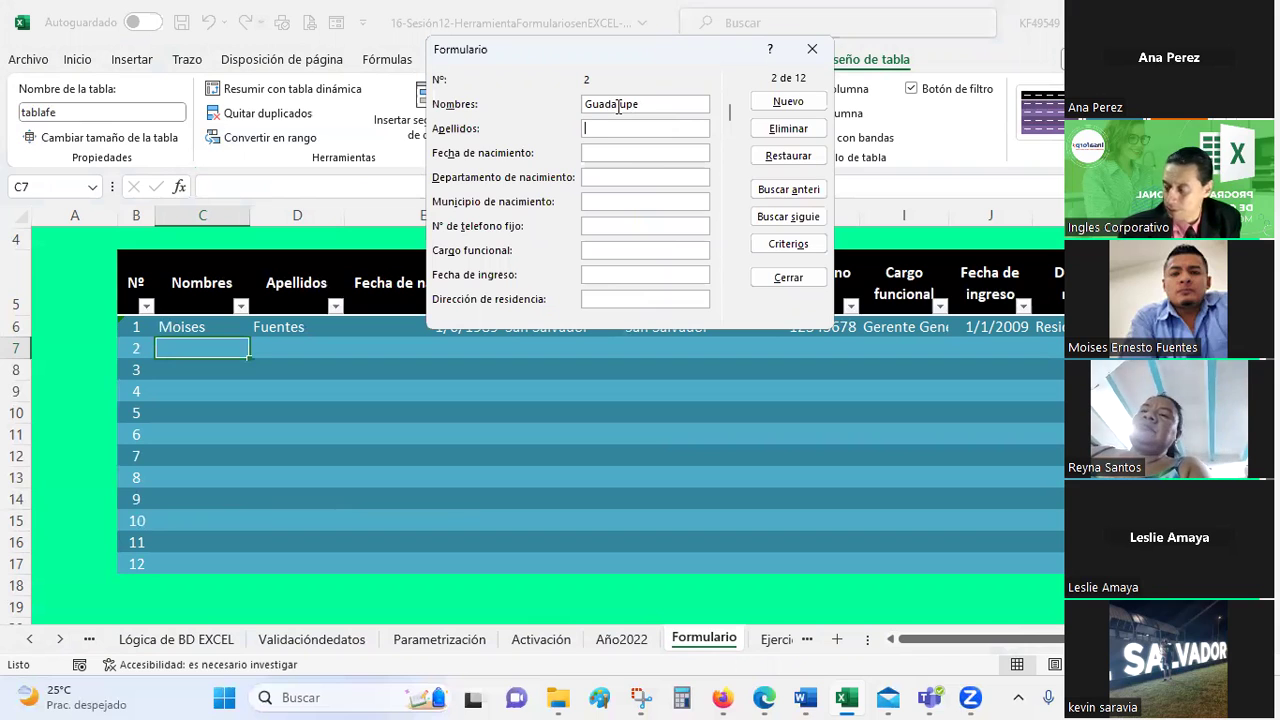
key("Tab")
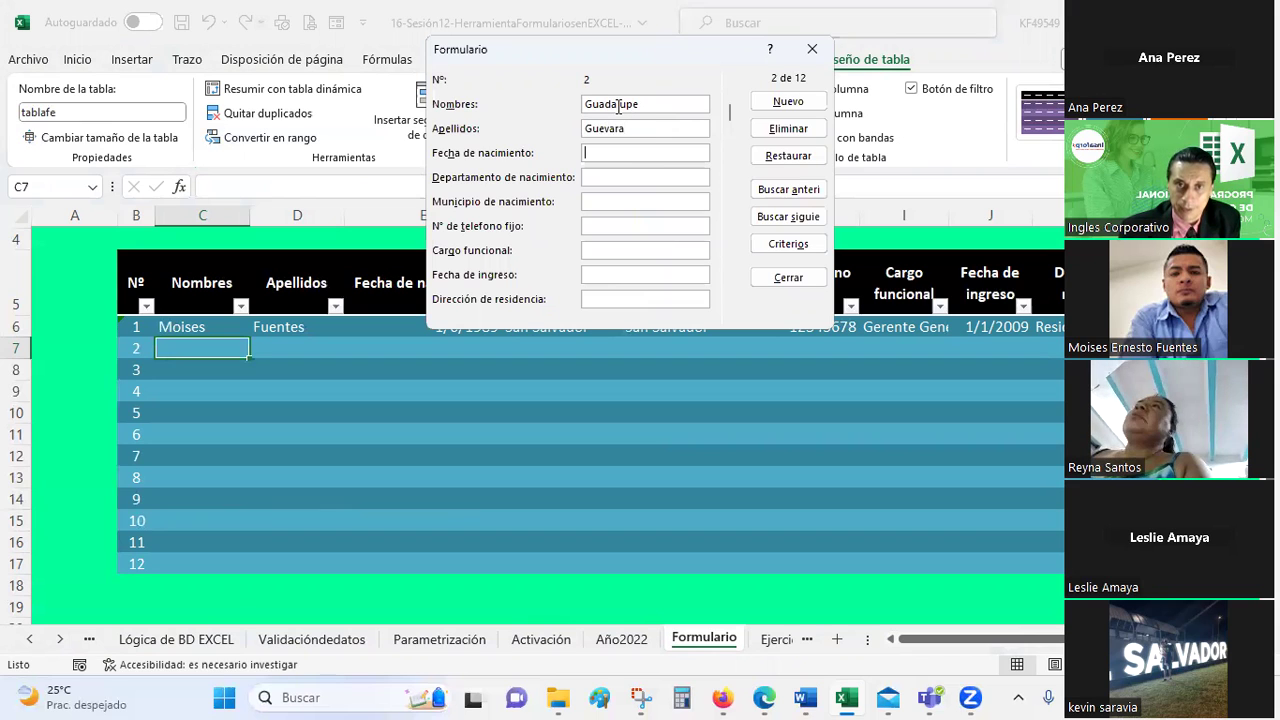
type("1")
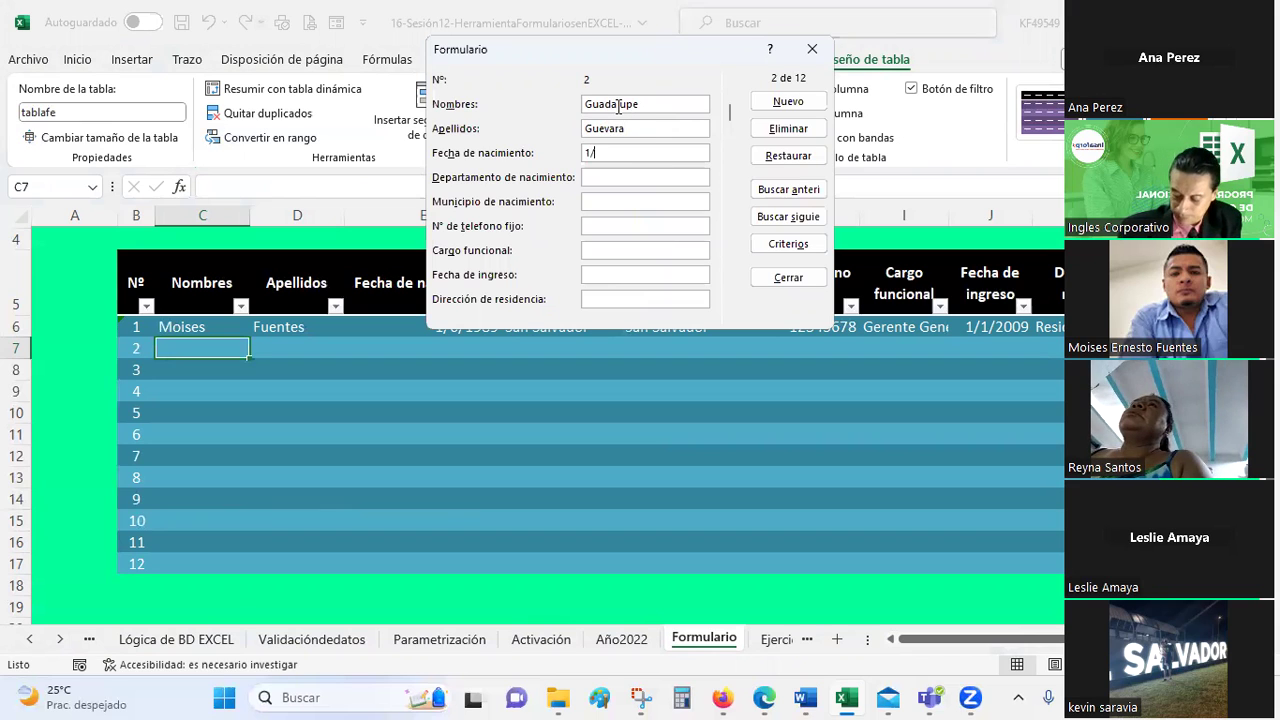
type("/2000")
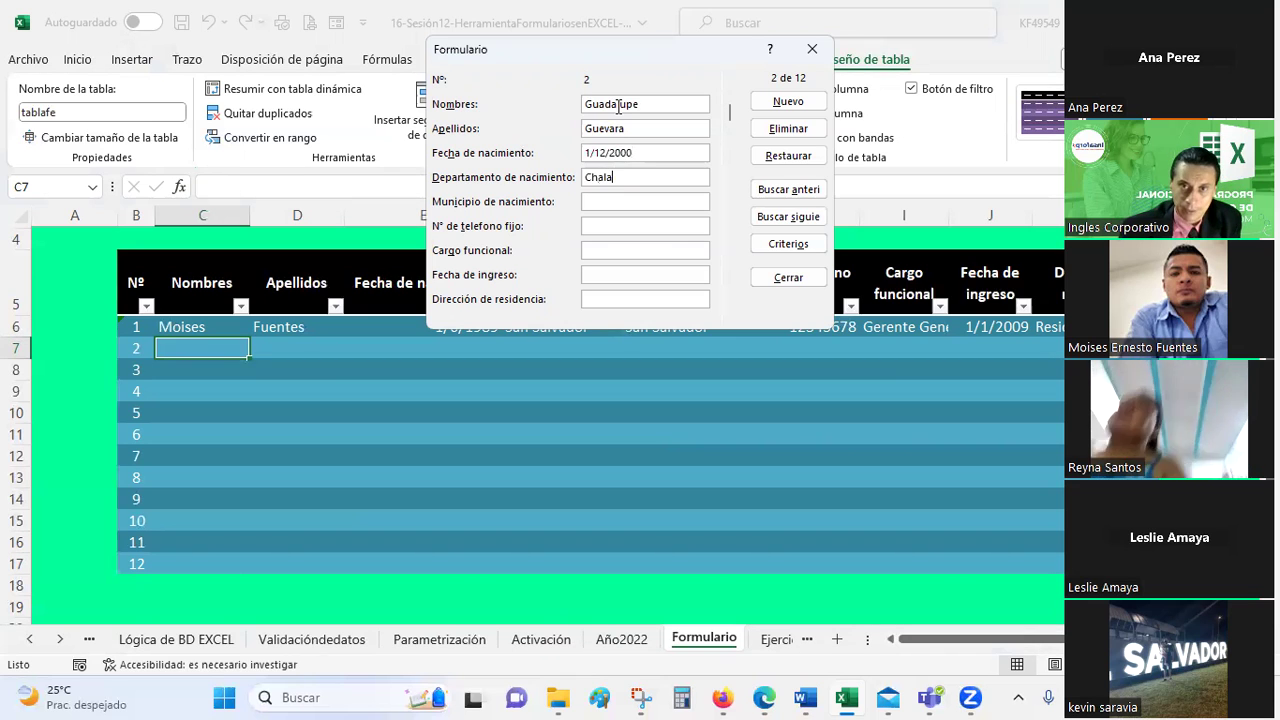
type("nango")
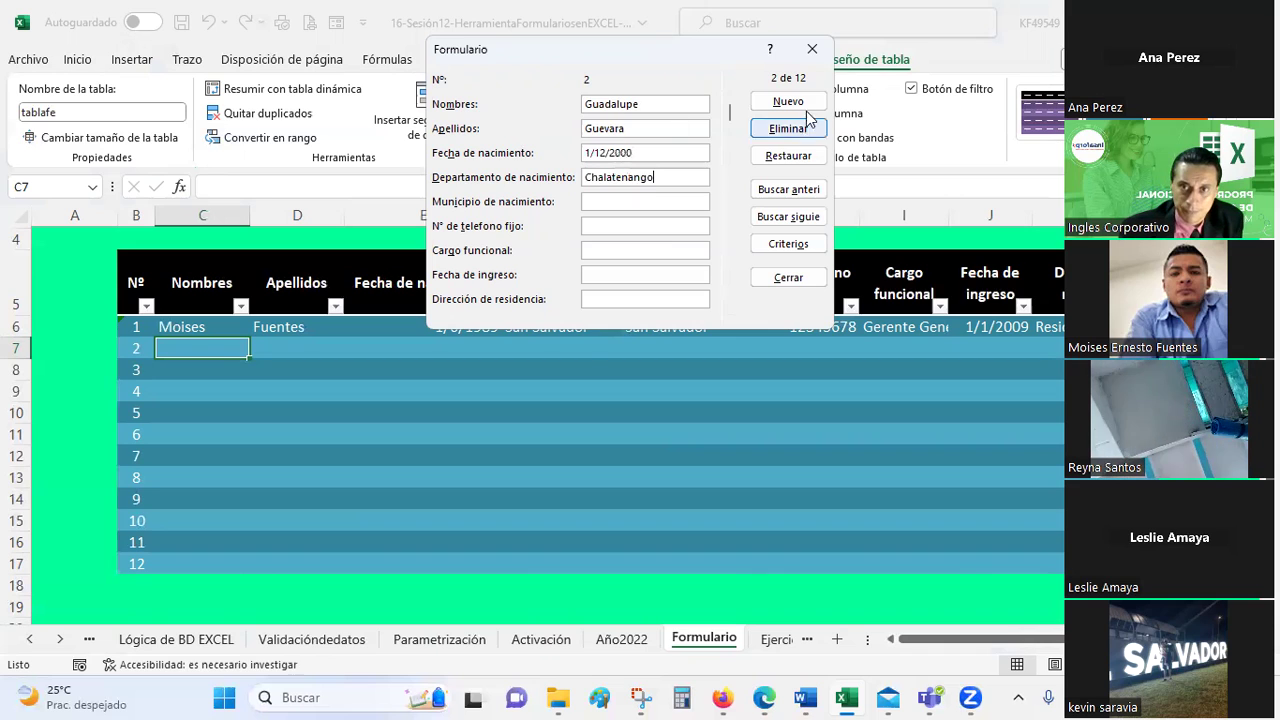
left_click(806, 104)
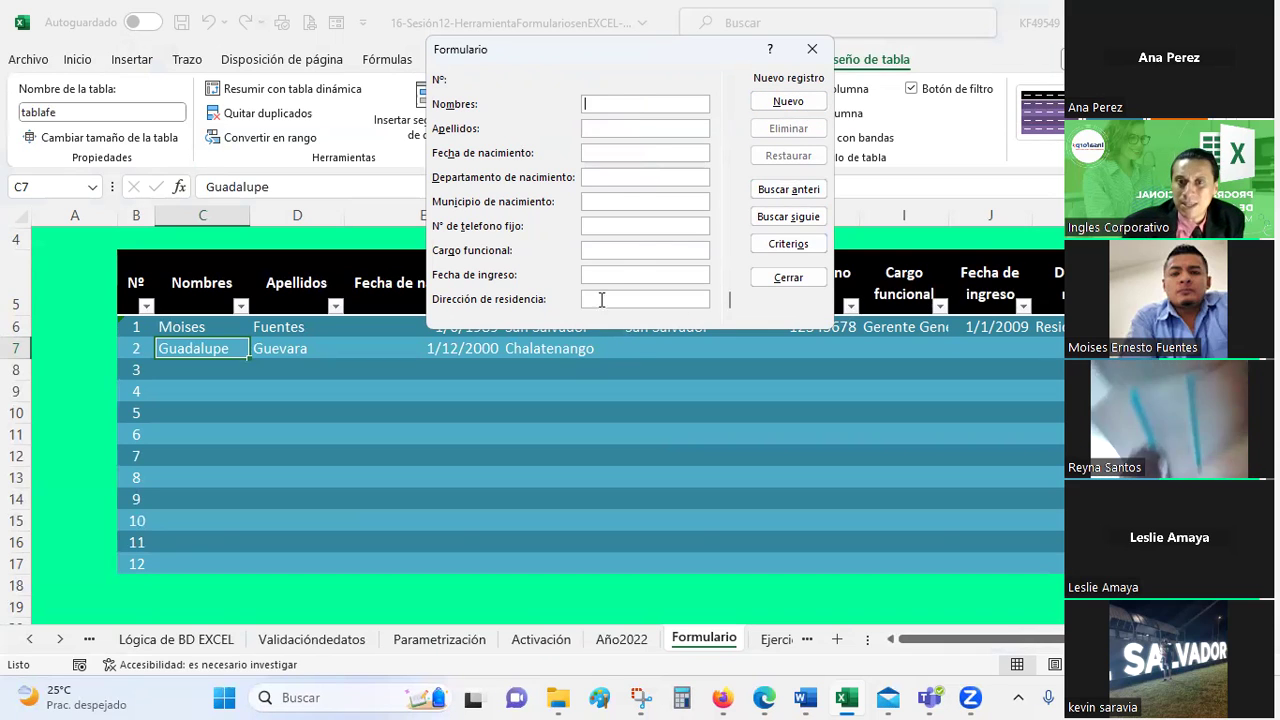
Browse from record 12 back to record 2 to check the saved second employee
left_click(788, 216)
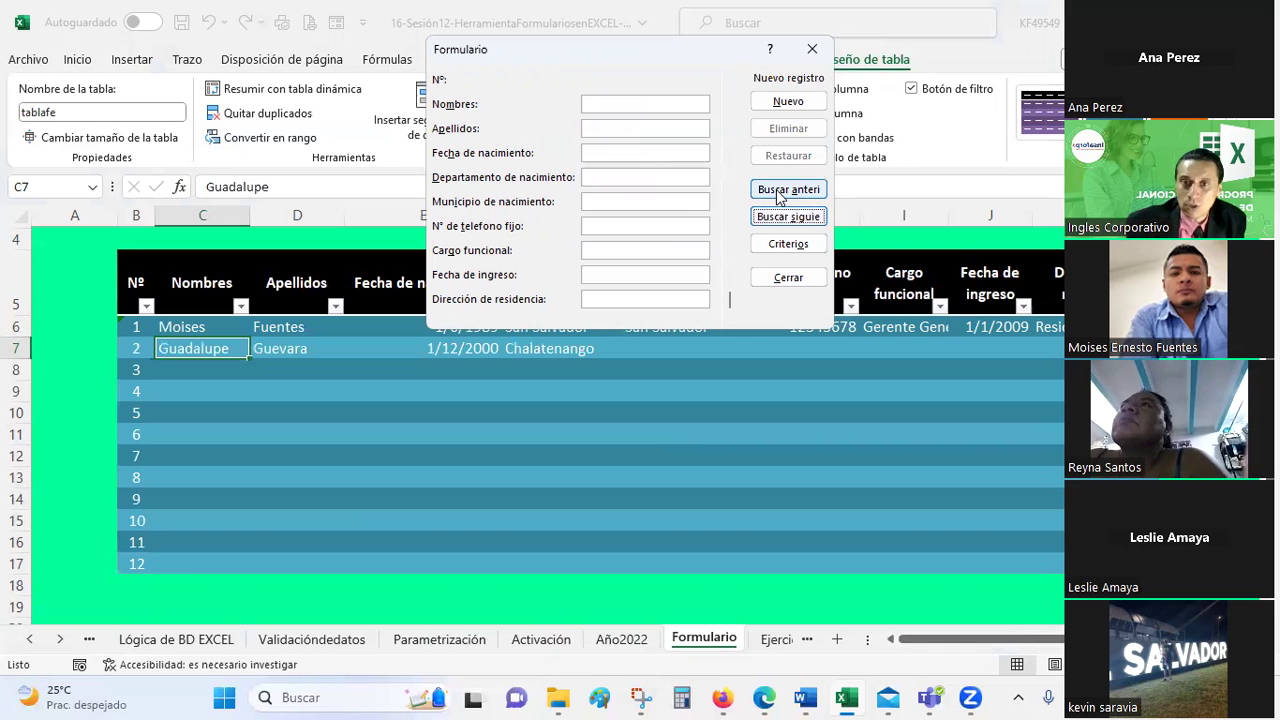
left_click(780, 193)
left_click(770, 216)
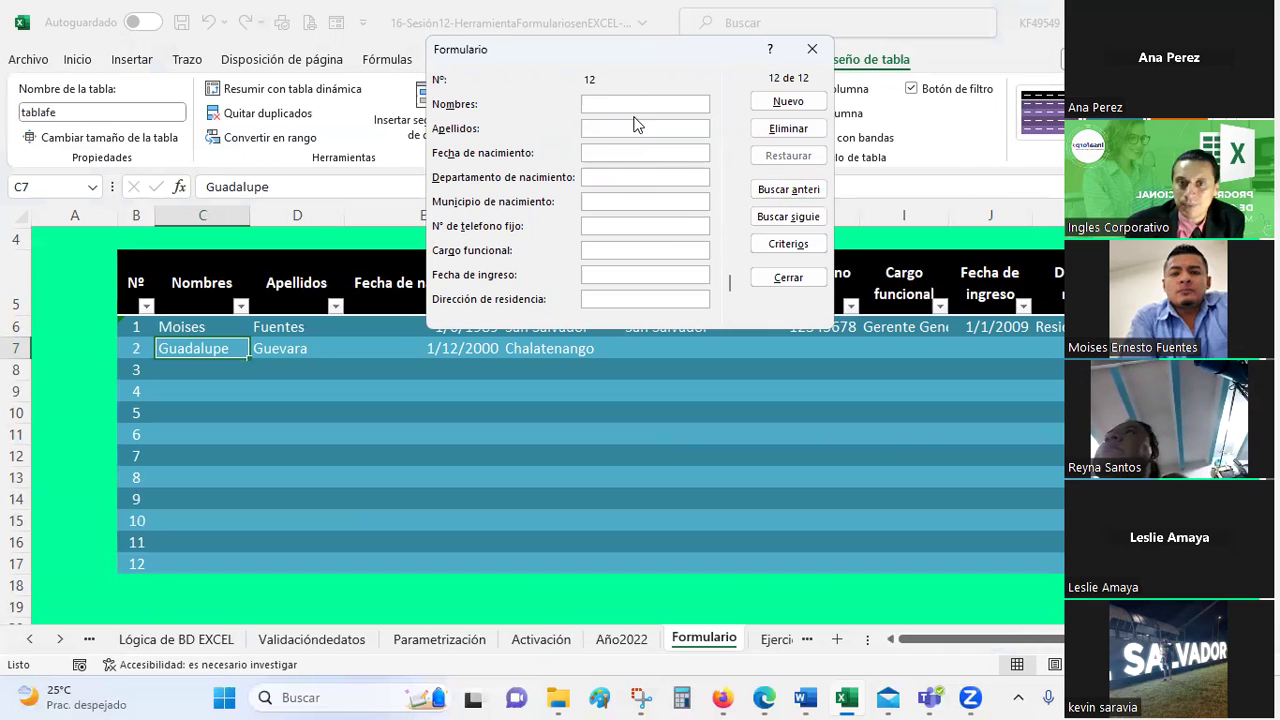
left_click(794, 195)
left_click(796, 196)
left_click(796, 196)
left_click(796, 196)
left_click(796, 196)
left_click(795, 197)
left_click(795, 197)
left_click(795, 197)
left_click(795, 197)
left_click(795, 197)
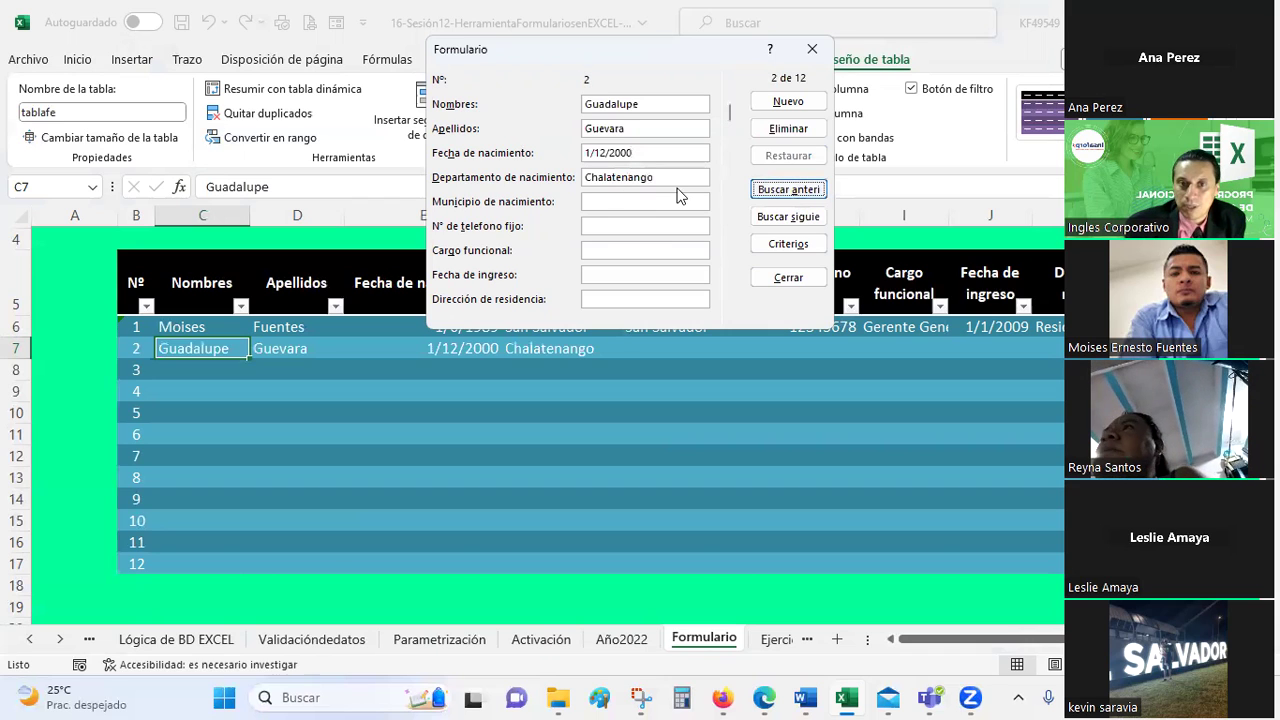
left_click(673, 176)
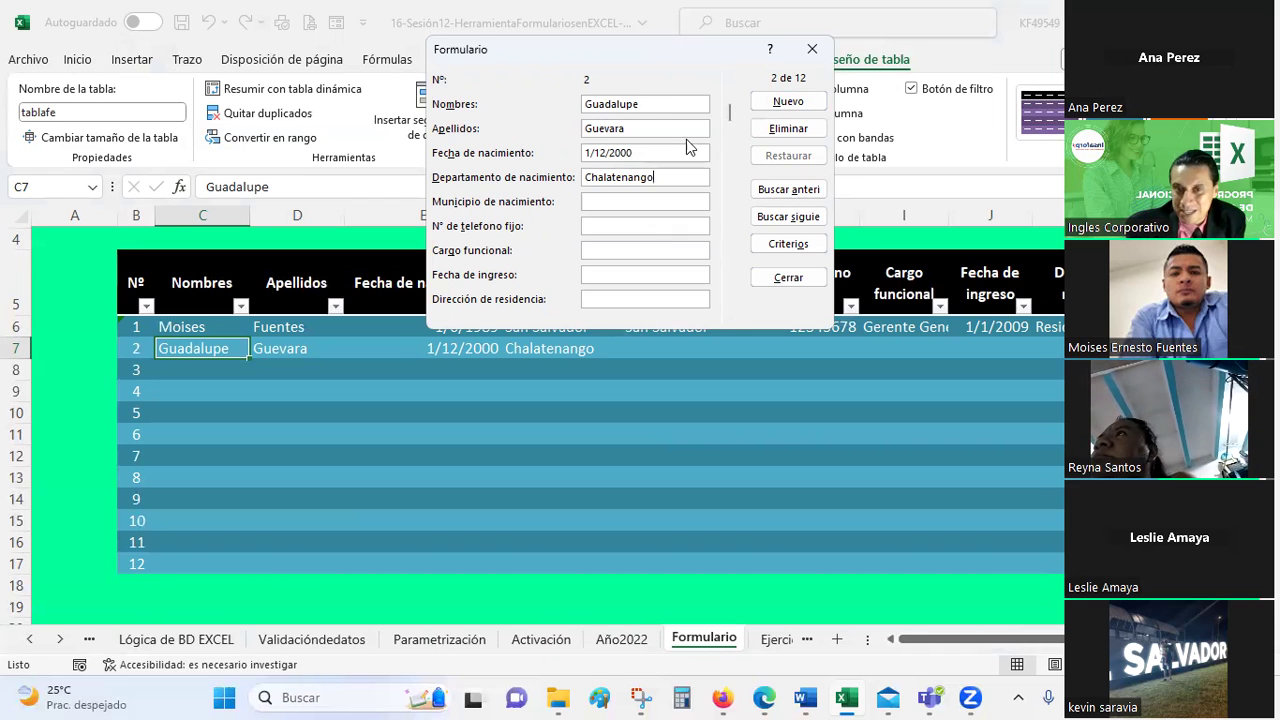
left_click(788, 216)
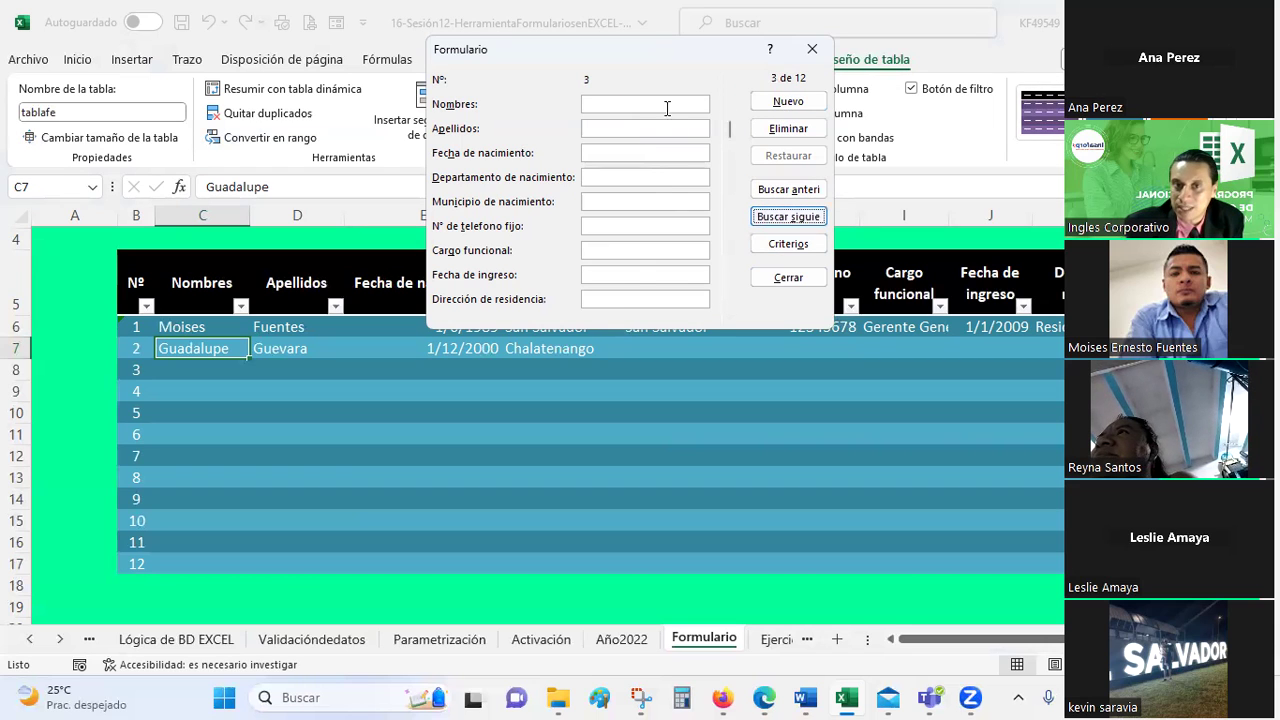
left_click(788, 189)
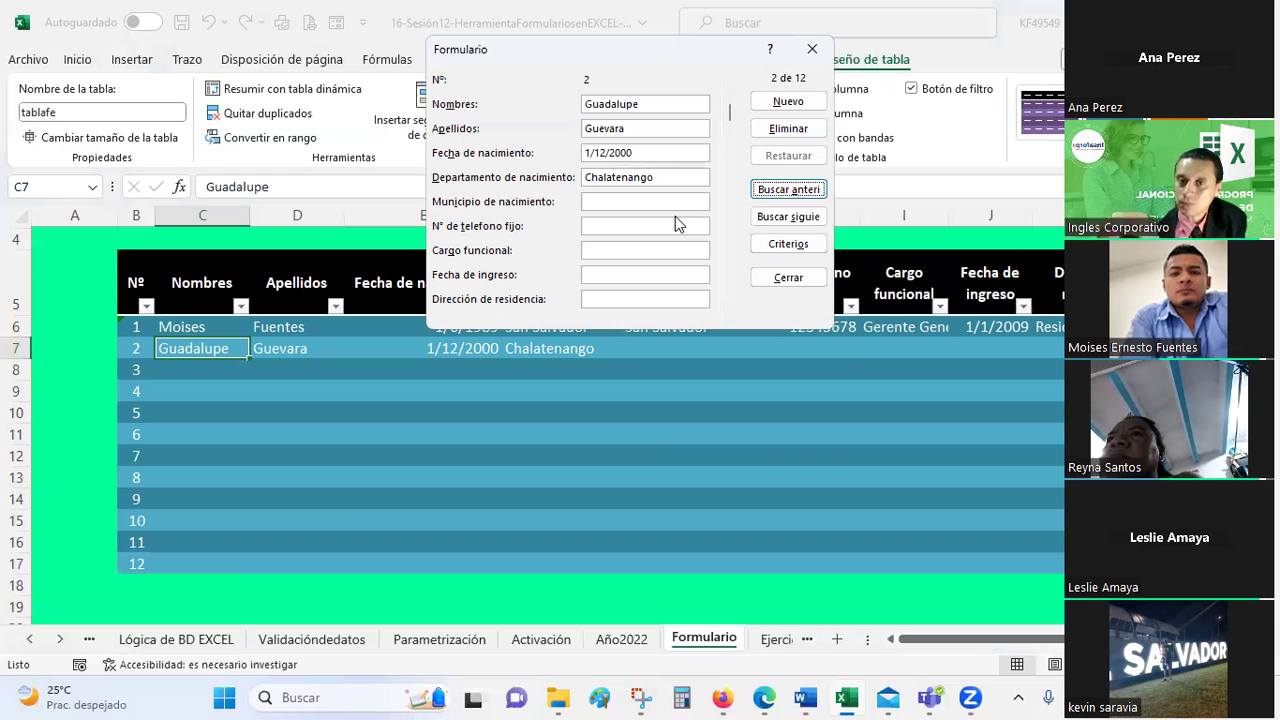
Start a new record, then step back to record 2 and on to empty record 3's hire date
left_click(808, 101)
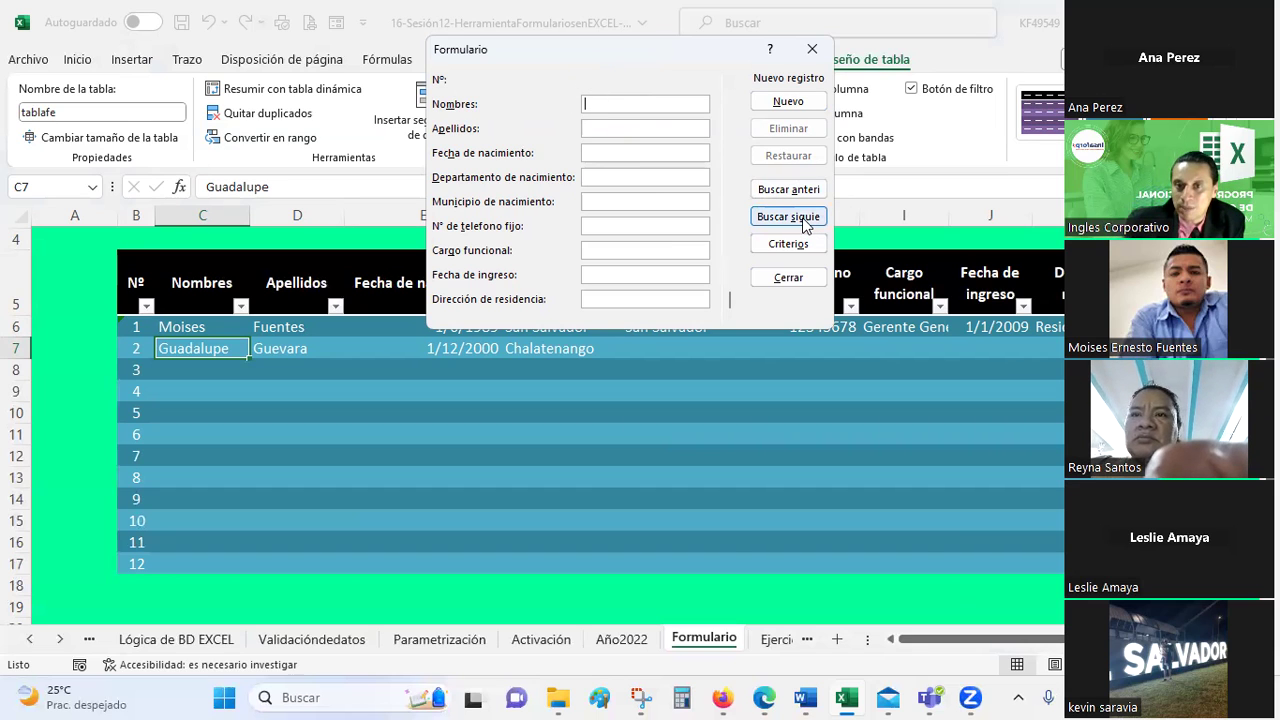
left_click(795, 190)
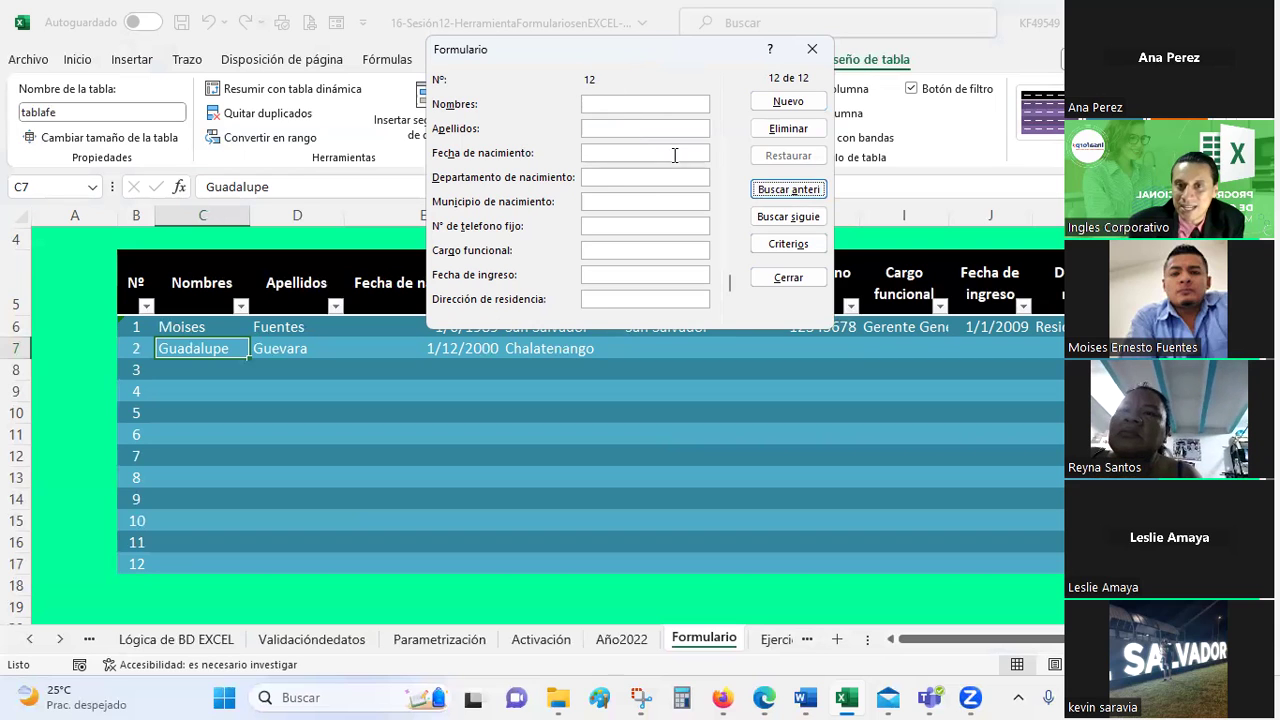
double_click(788, 190)
left_click(786, 190)
double_click(785, 190)
left_click(785, 190)
left_click(785, 190)
left_click(785, 190)
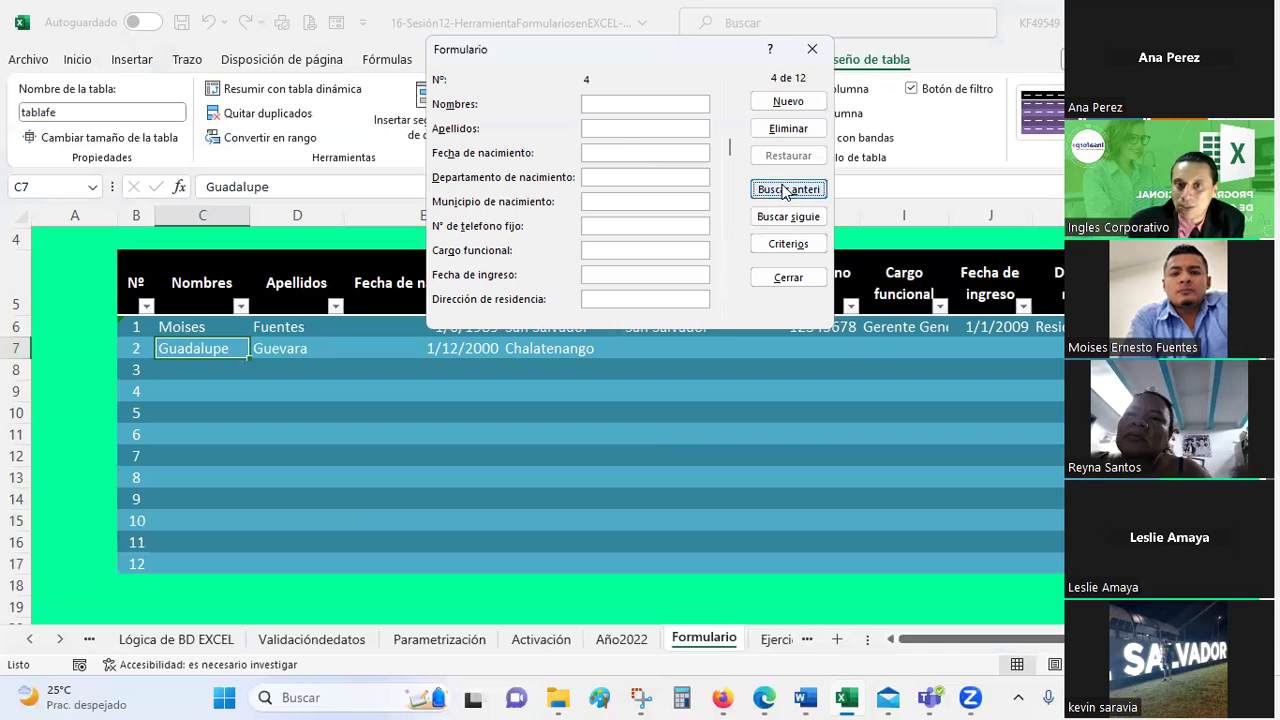
left_click(785, 190)
left_click(785, 190)
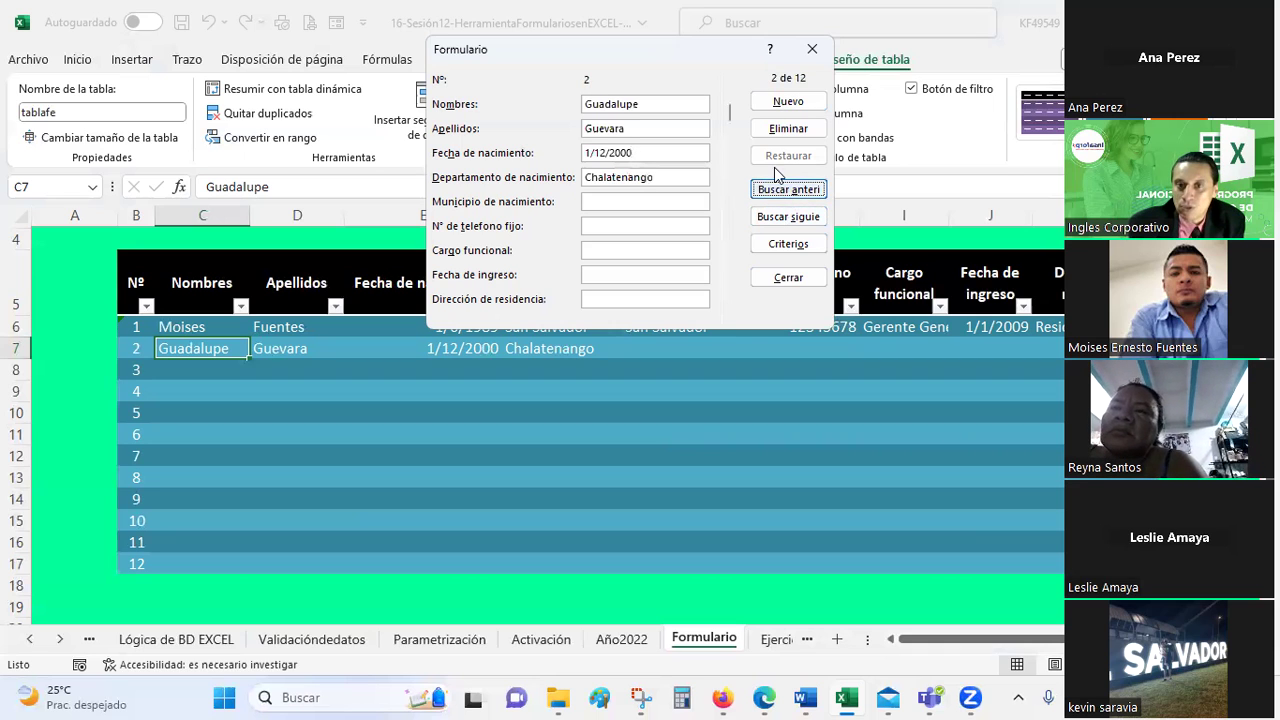
left_click(787, 217)
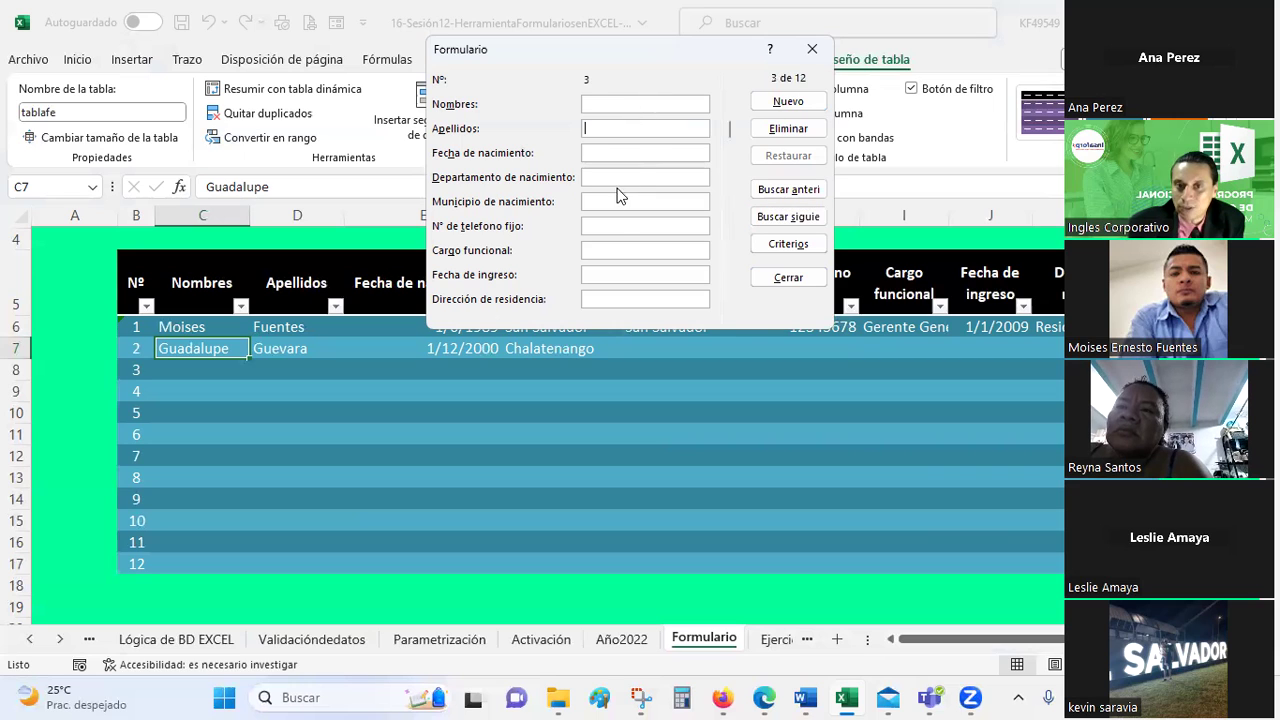
left_click(675, 282)
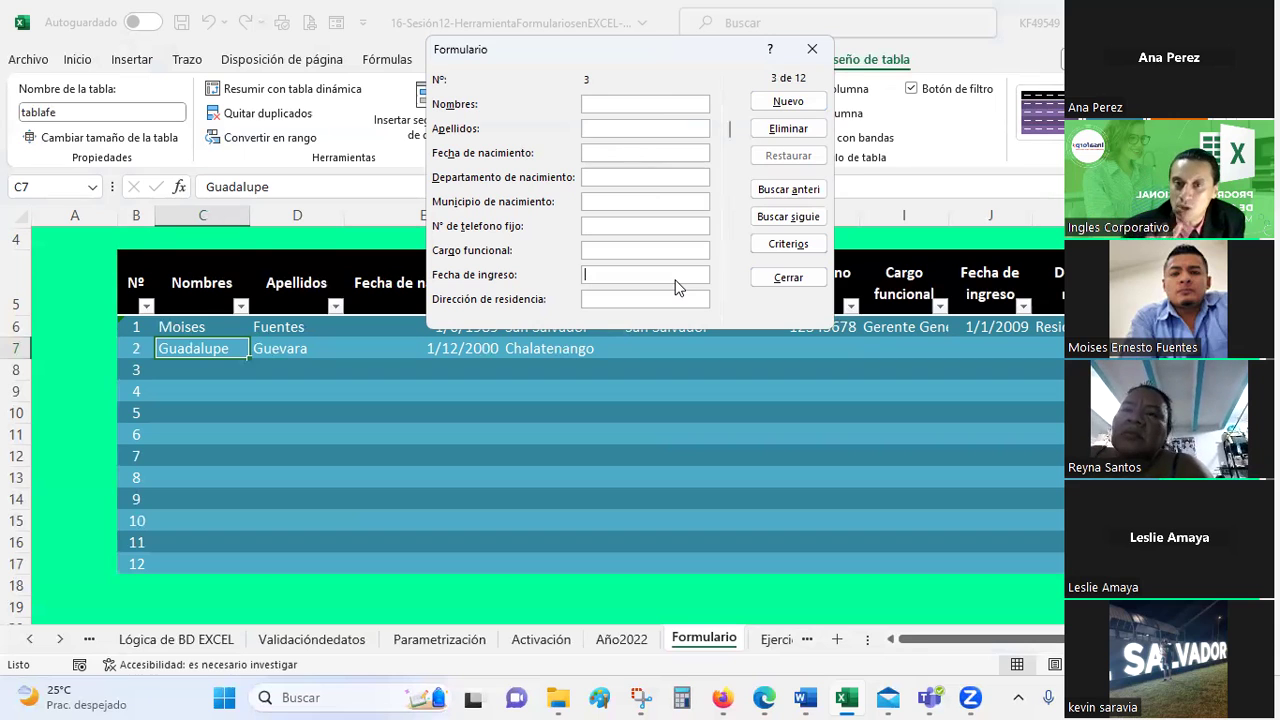
Start another new record, then browse back to record 8 and forward to record 12
left_click(797, 110)
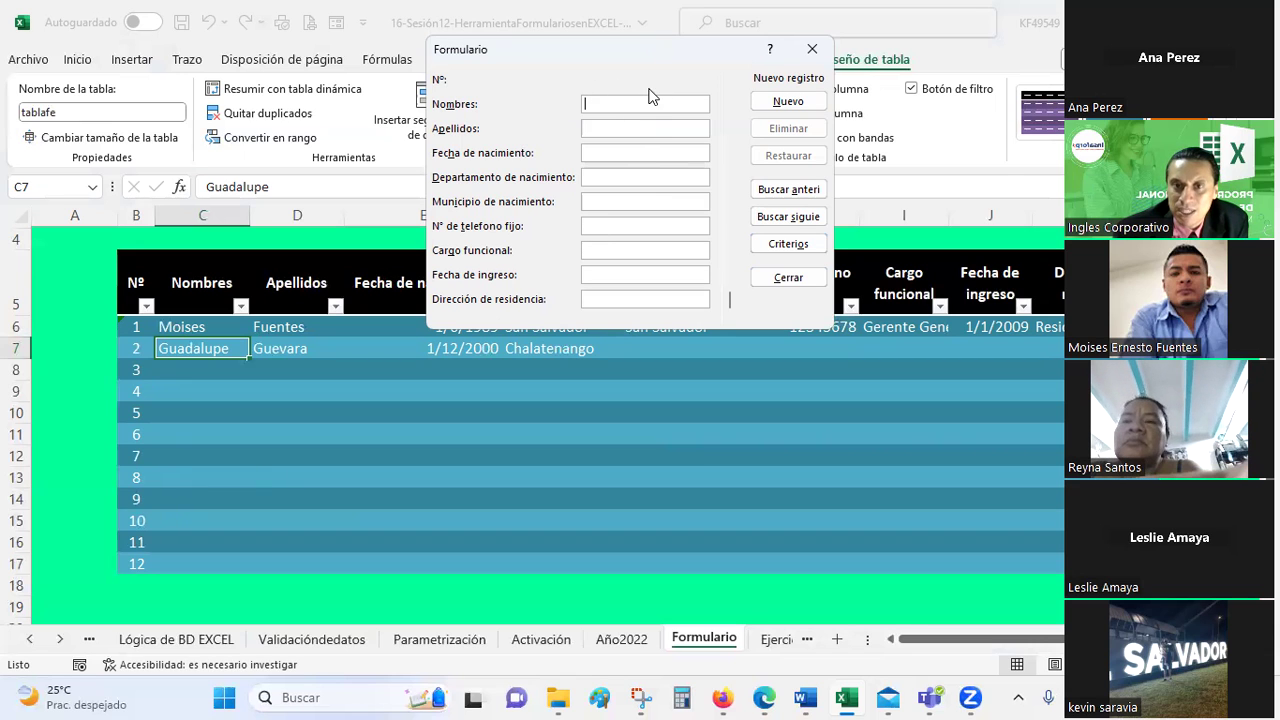
left_click(795, 191)
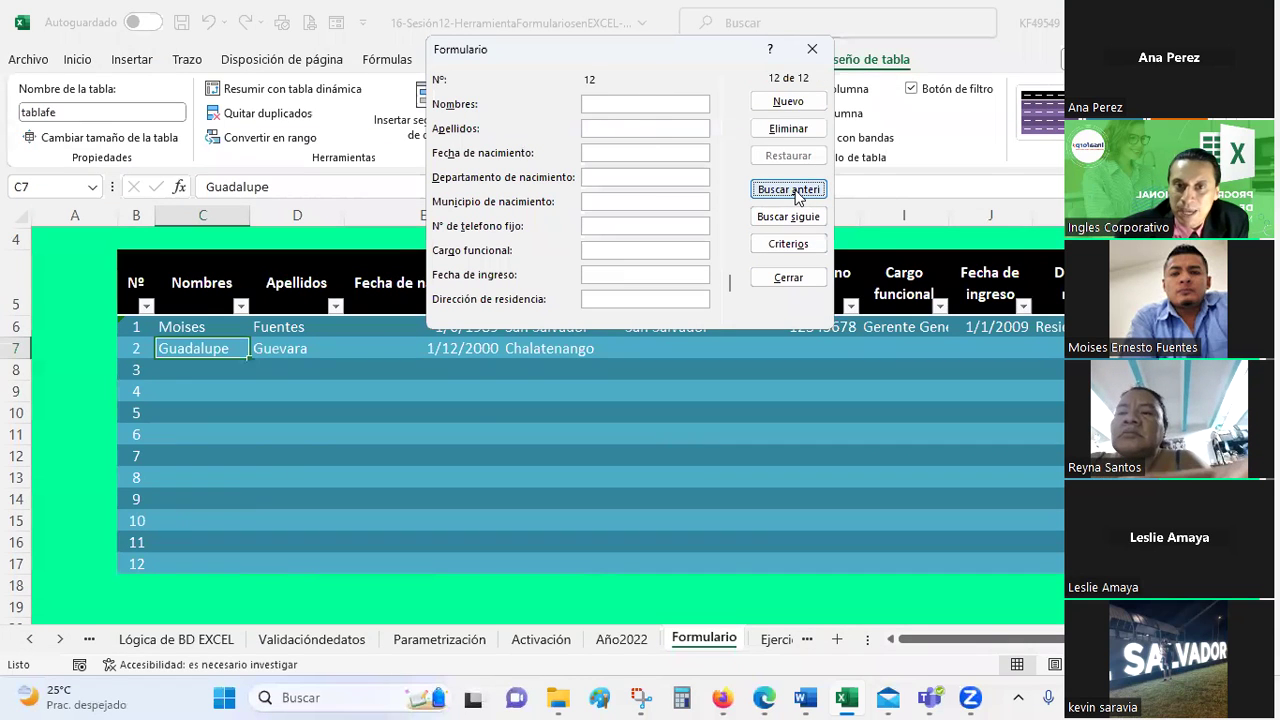
left_click(790, 190)
left_click(790, 190)
left_click(790, 190)
left_click(790, 190)
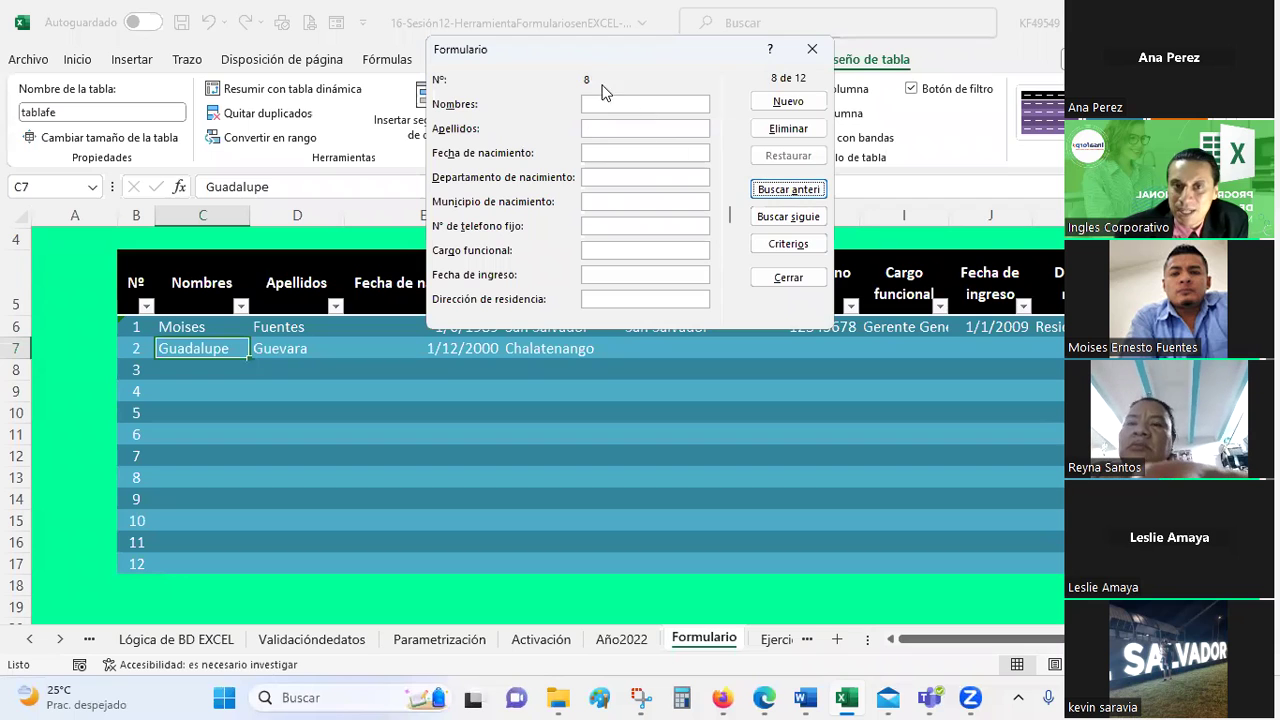
left_click(790, 217)
left_click(790, 217)
left_click(790, 217)
left_click(790, 217)
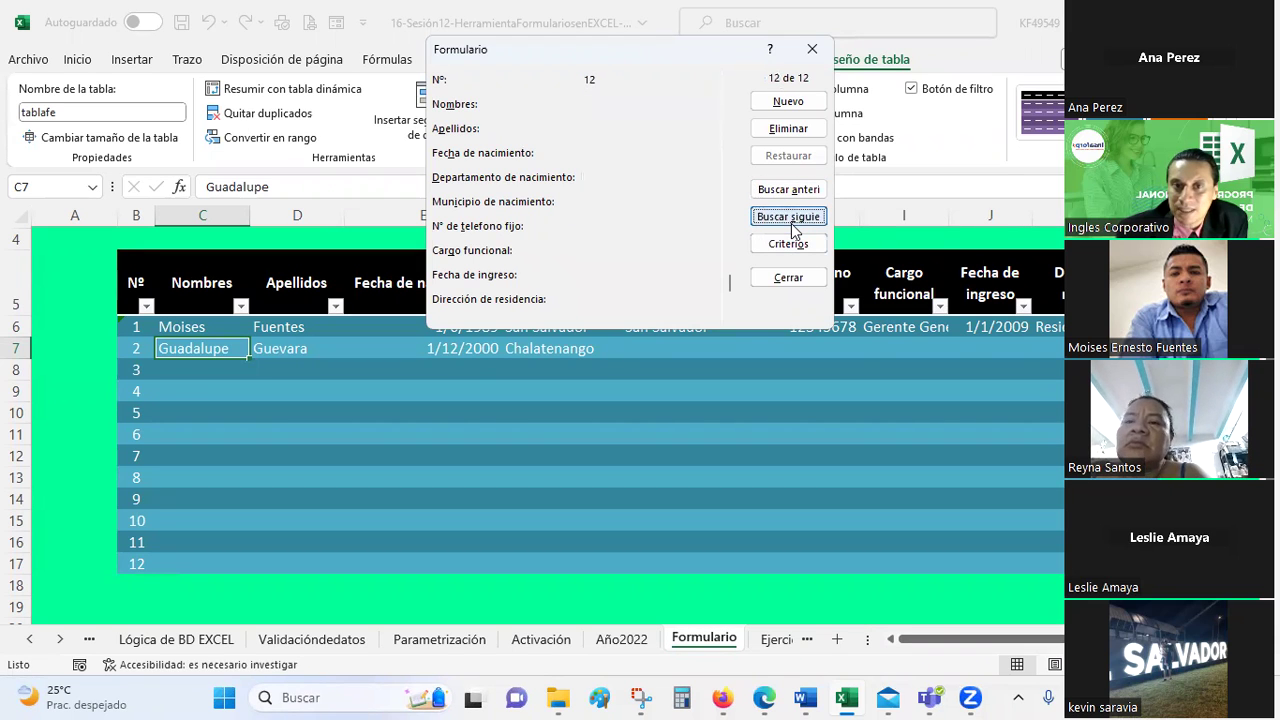
Open a blank new record, then step back through earlier records to the second employee's
left_click(787, 102)
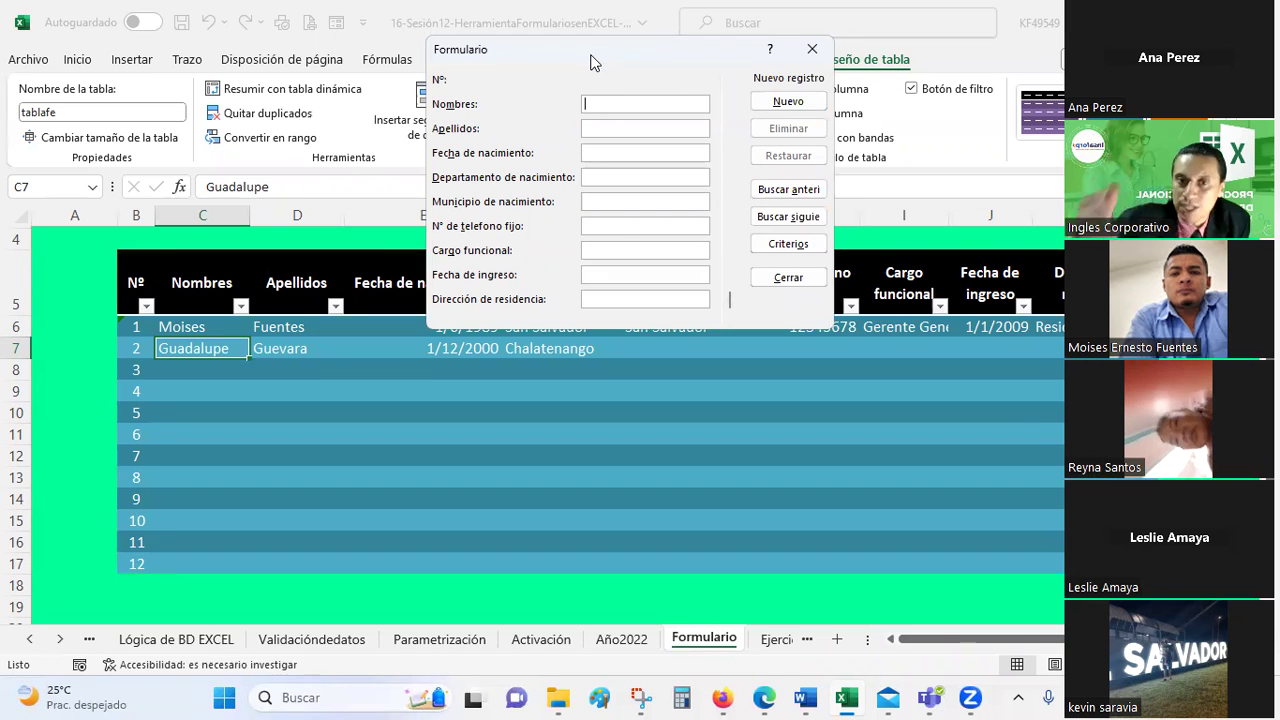
left_click(815, 192)
left_click(812, 191)
left_click(812, 191)
left_click(812, 191)
left_click(812, 191)
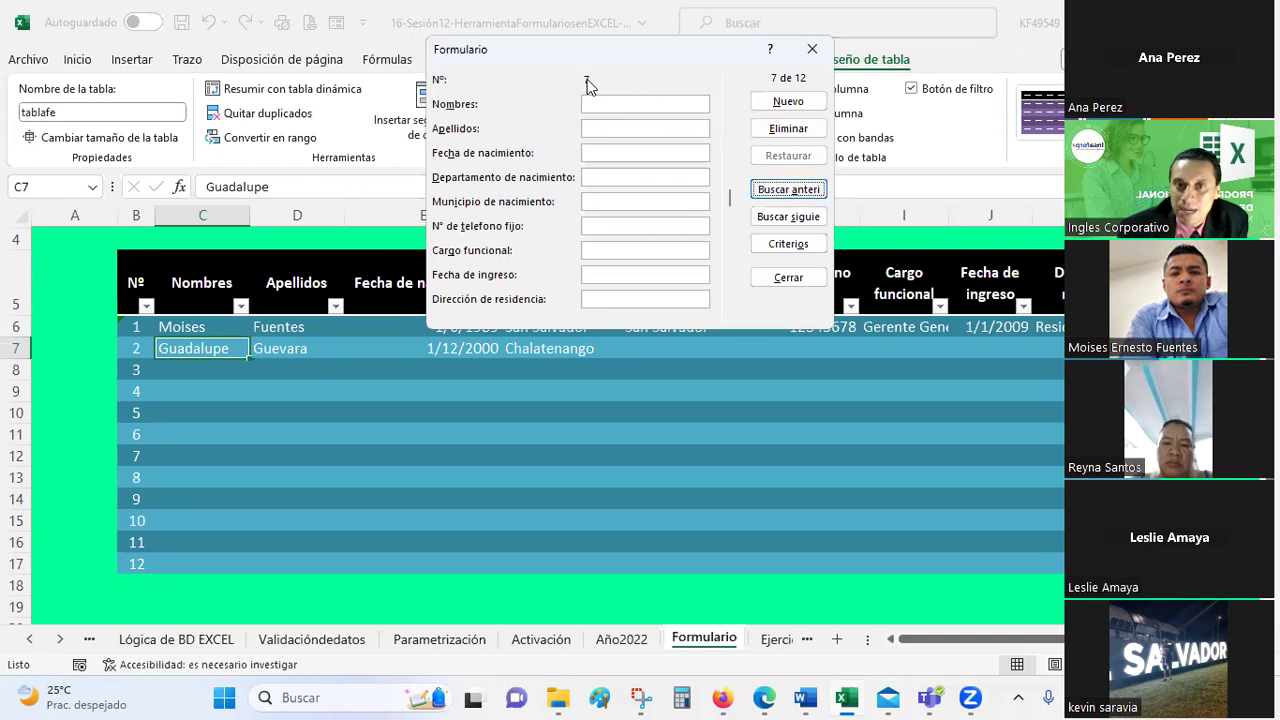
left_click(806, 199)
left_click(803, 196)
left_click(801, 194)
left_click(798, 192)
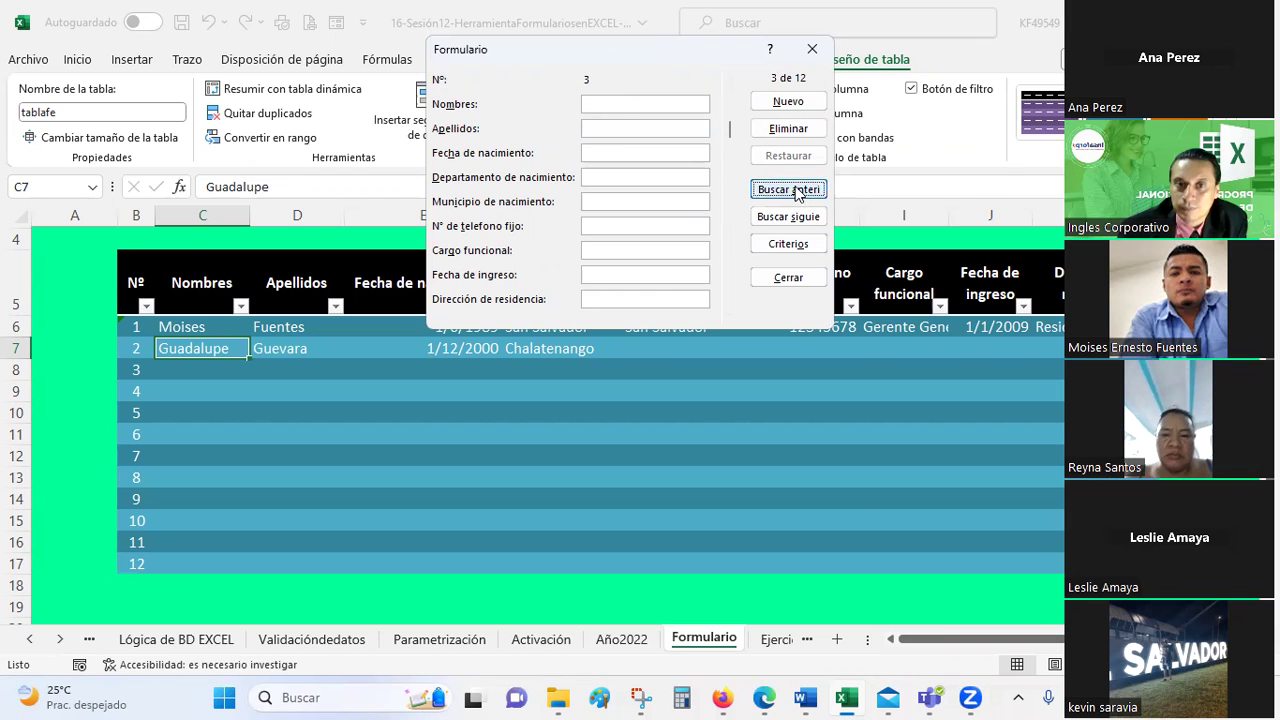
left_click(797, 193)
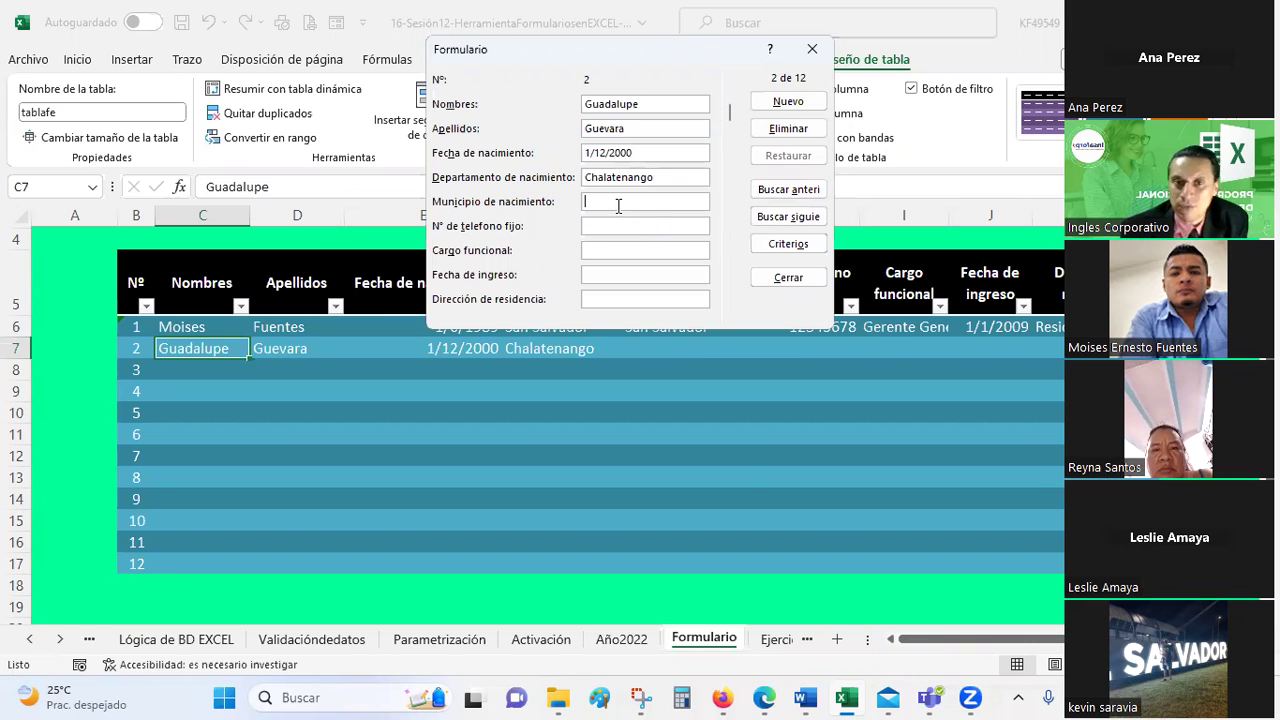
Enter Municipio La Reina, a landline number, job Ejecutiva de Atención al cliente, hire date 2/2/2022, home address, and save
type("La Reina")
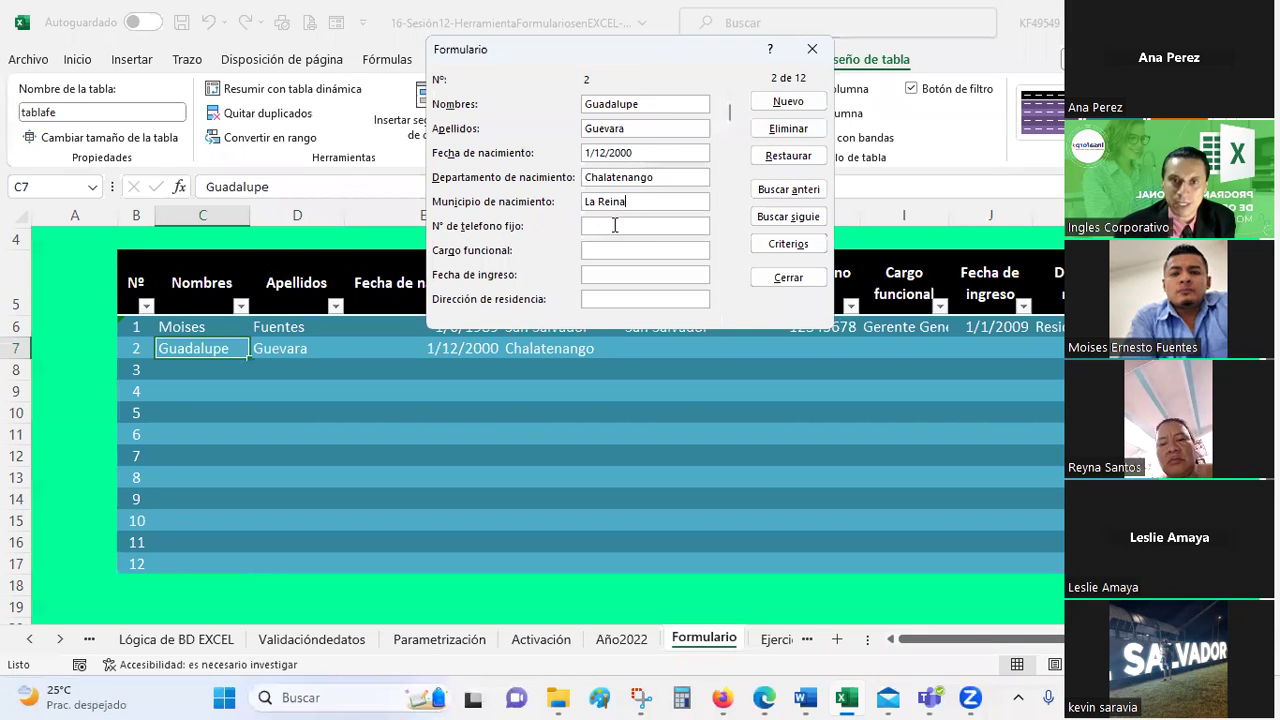
left_click(615, 226)
type("12345678")
key("Tab")
type("En")
key("BackSpace")
type("jecutiva de")
key("BackSpace")
key("BackSpace")
key("BackSpace")
type("de Atenci")
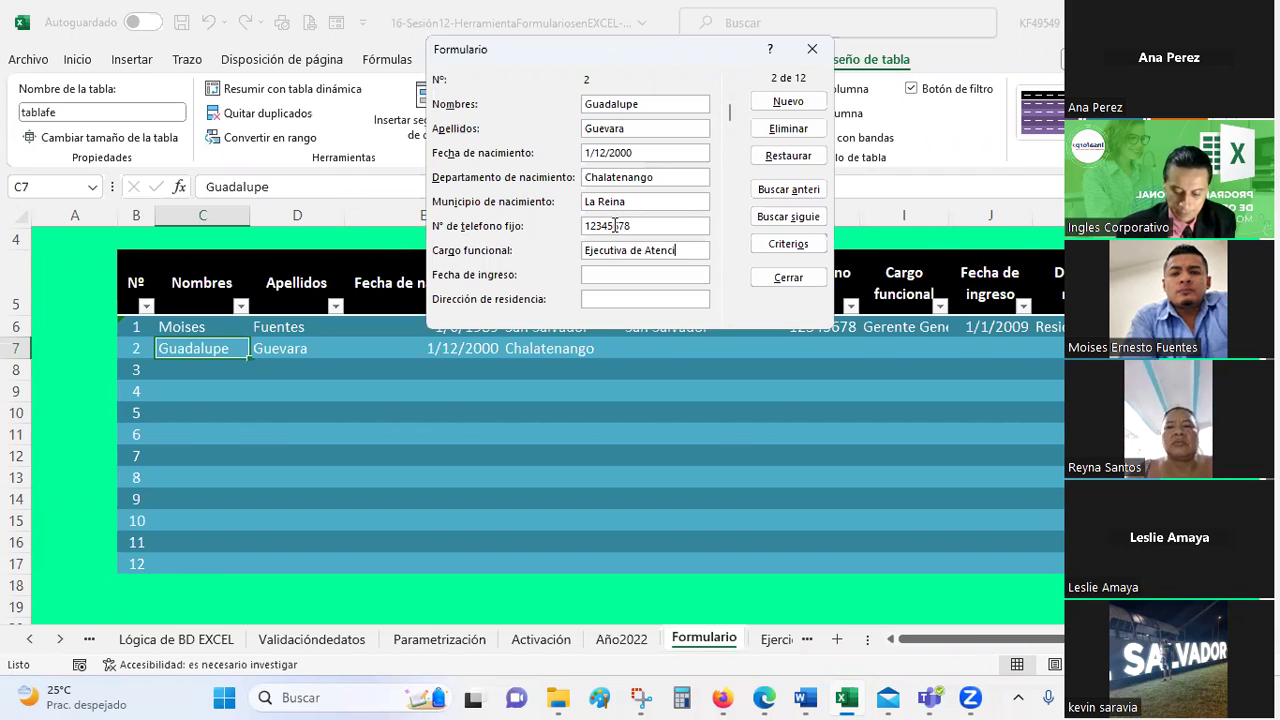
type("ón al cliente")
type("2/2/2")
type("022")
key("Tab")
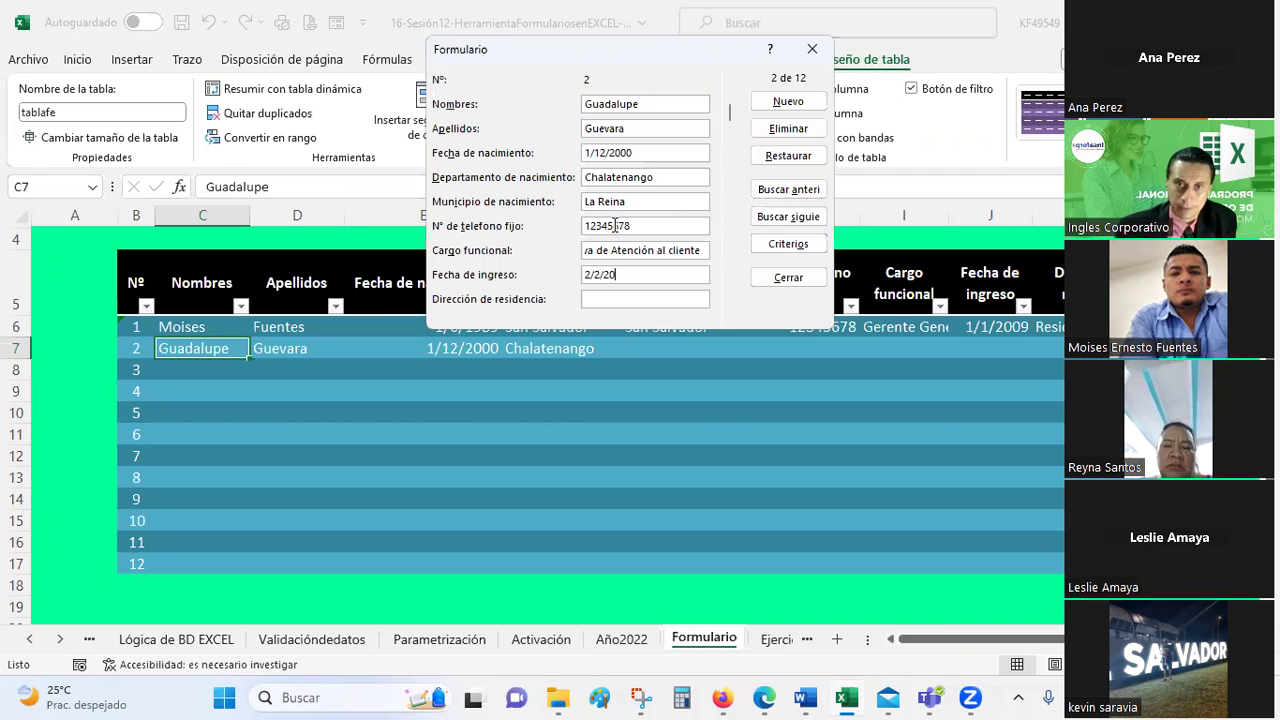
type("Residencia 2")
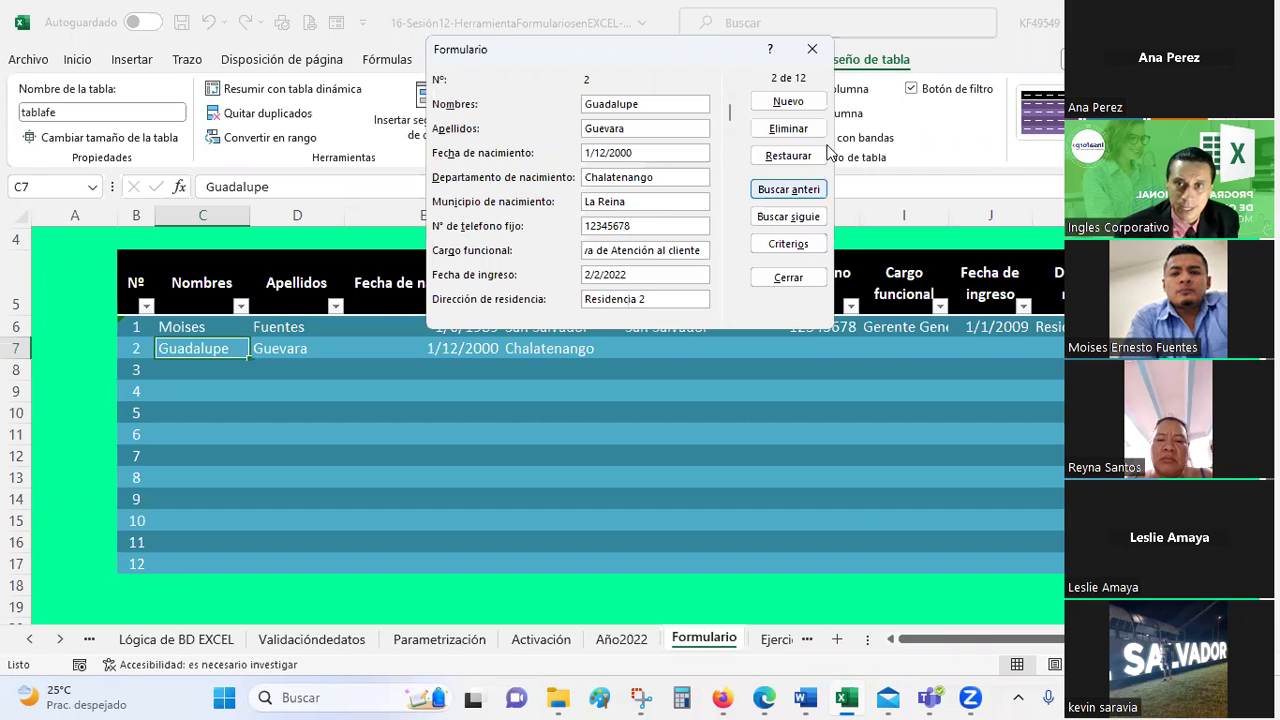
left_click(788, 101)
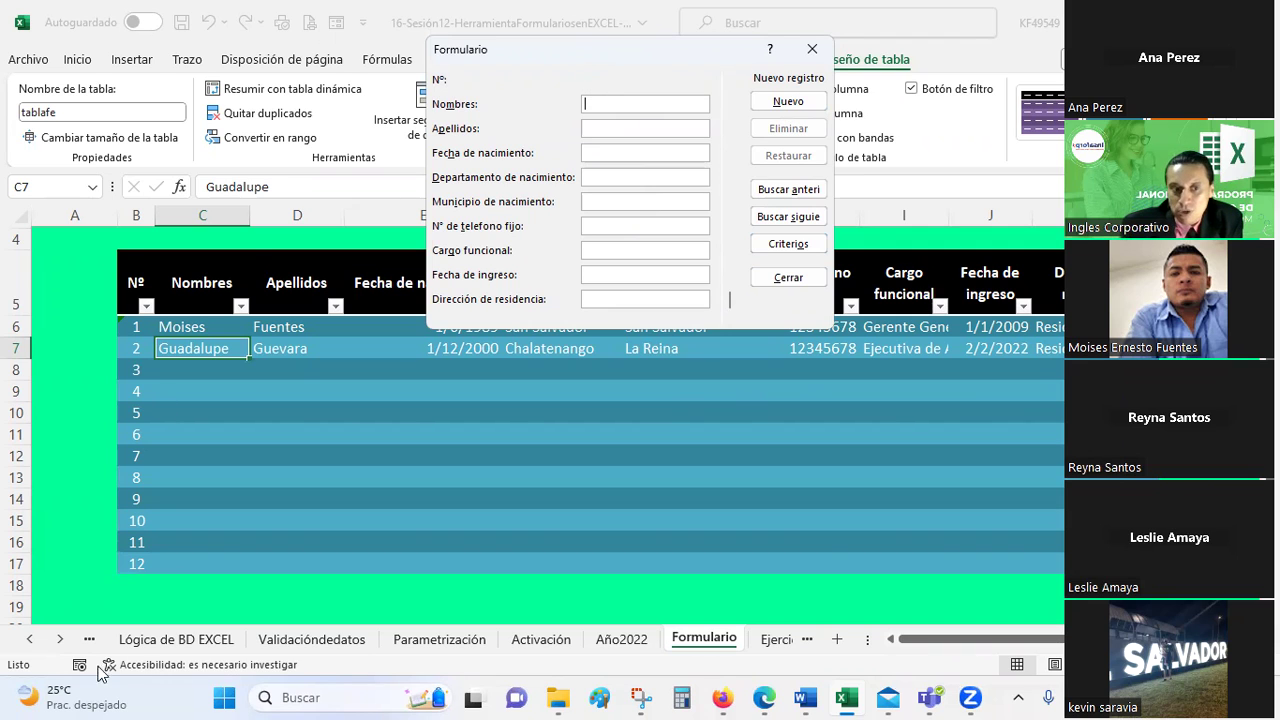
Browse back through earlier records to the second employee, then forward to a blank record
double_click(775, 189)
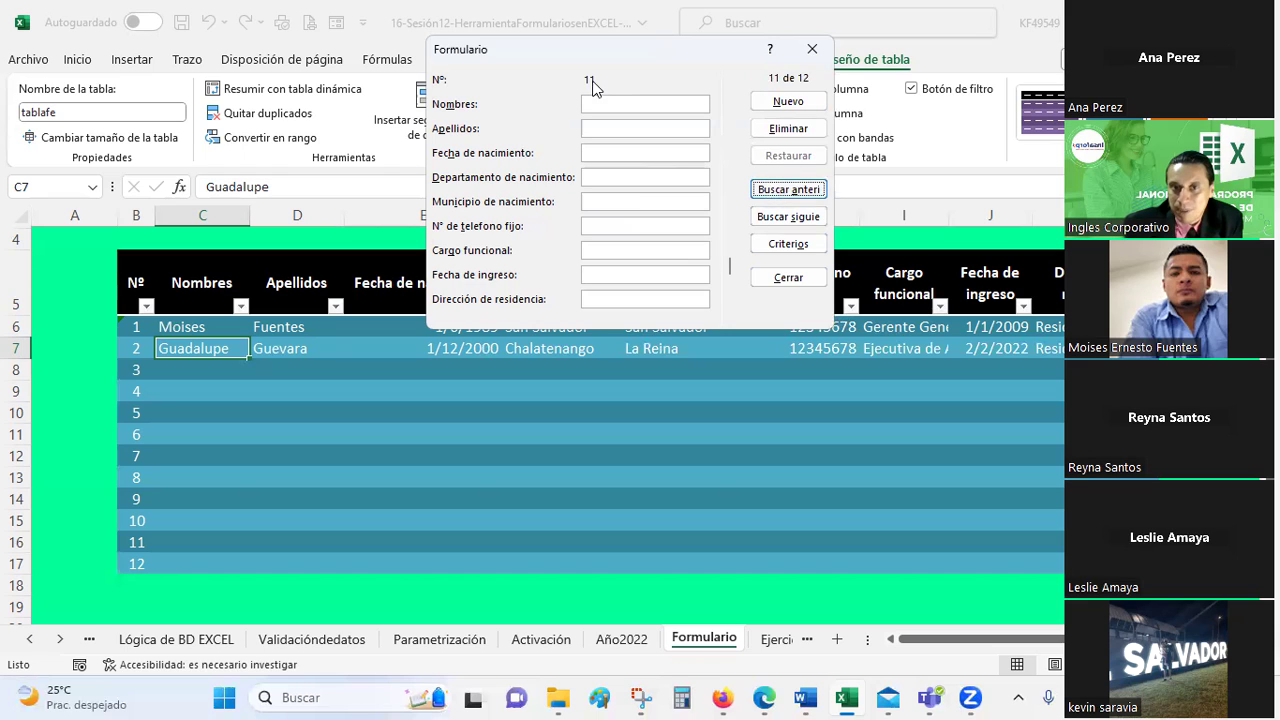
left_click(818, 190)
left_click(820, 190)
left_click(821, 191)
left_click(821, 193)
left_click(821, 193)
left_click(821, 193)
left_click(821, 193)
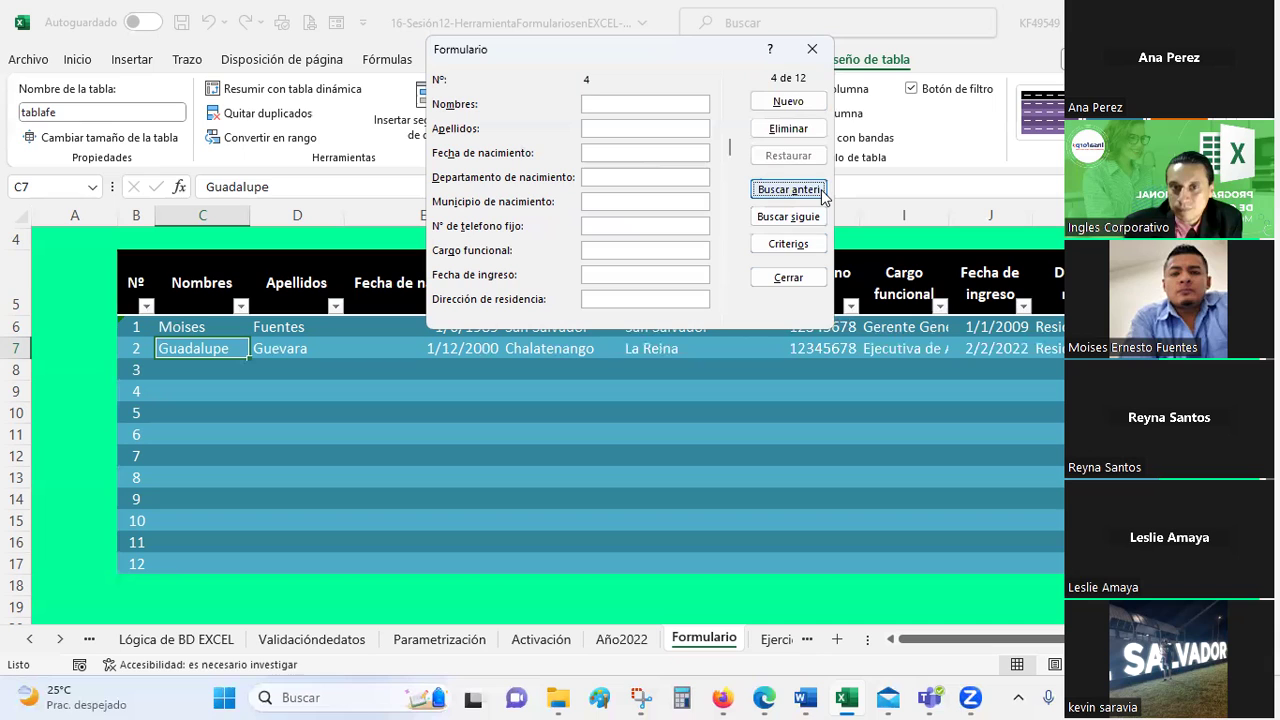
left_click(821, 193)
left_click(806, 190)
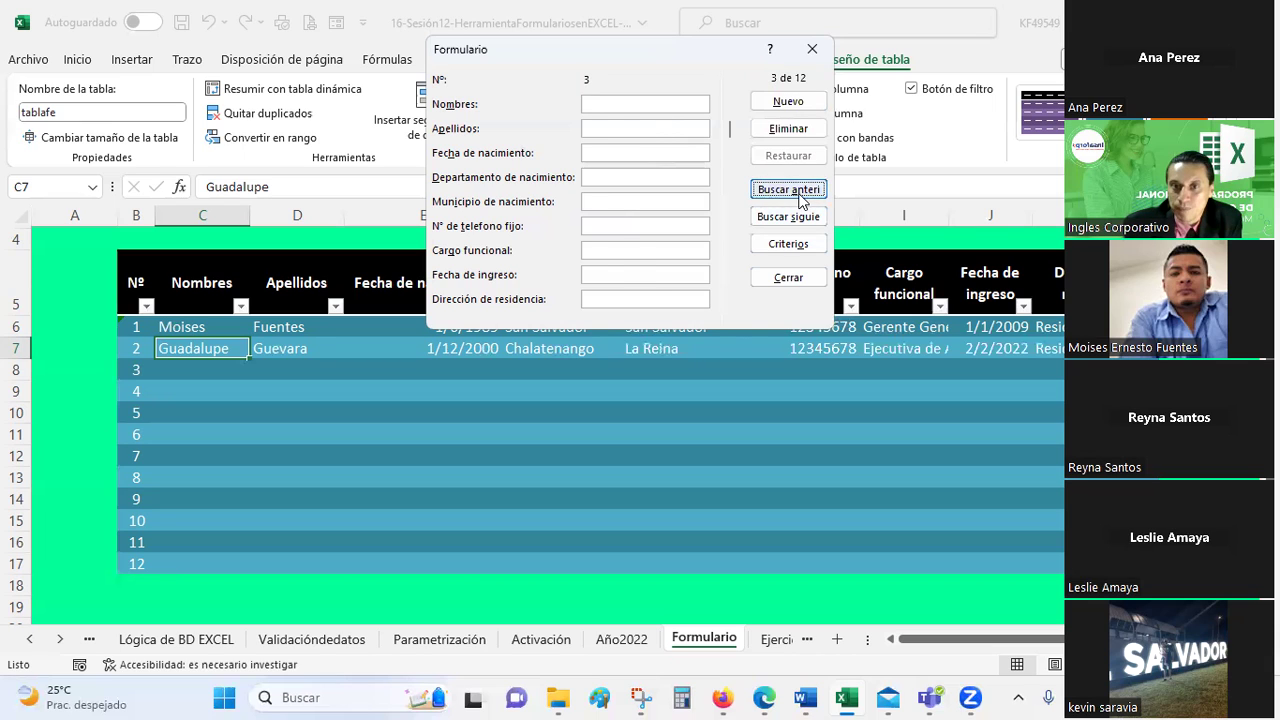
left_click(795, 218)
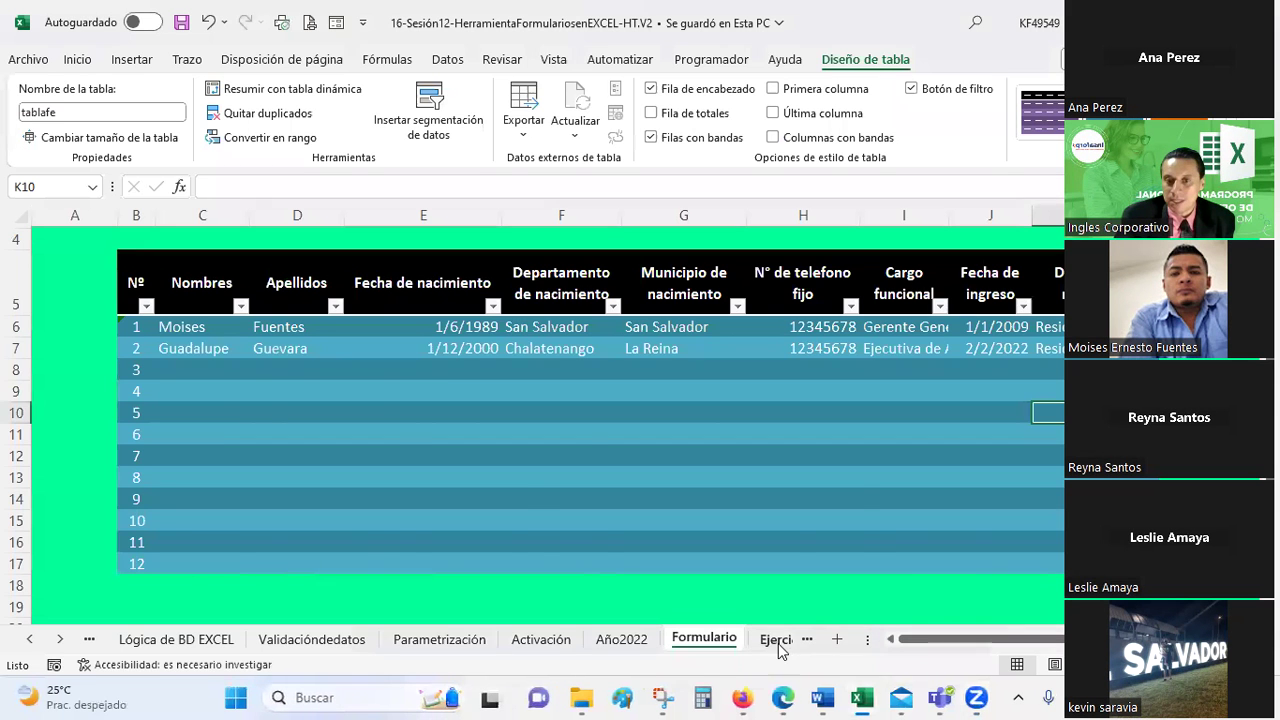
Switch to the Ejercicio sheet and select the box length value in row 11
left_click(777, 640)
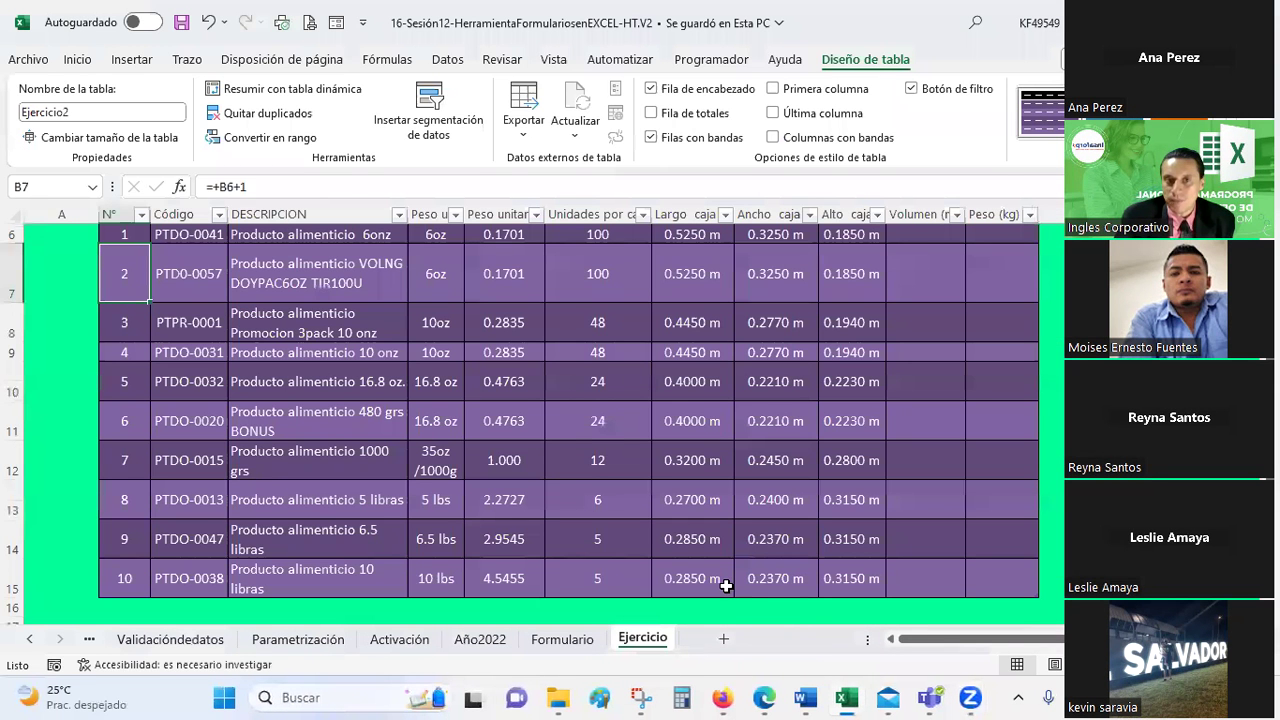
left_click(692, 410)
scroll(683, 403, "up", 2)
scroll(683, 403, "down", 2)
scroll(683, 403, "down", 3)
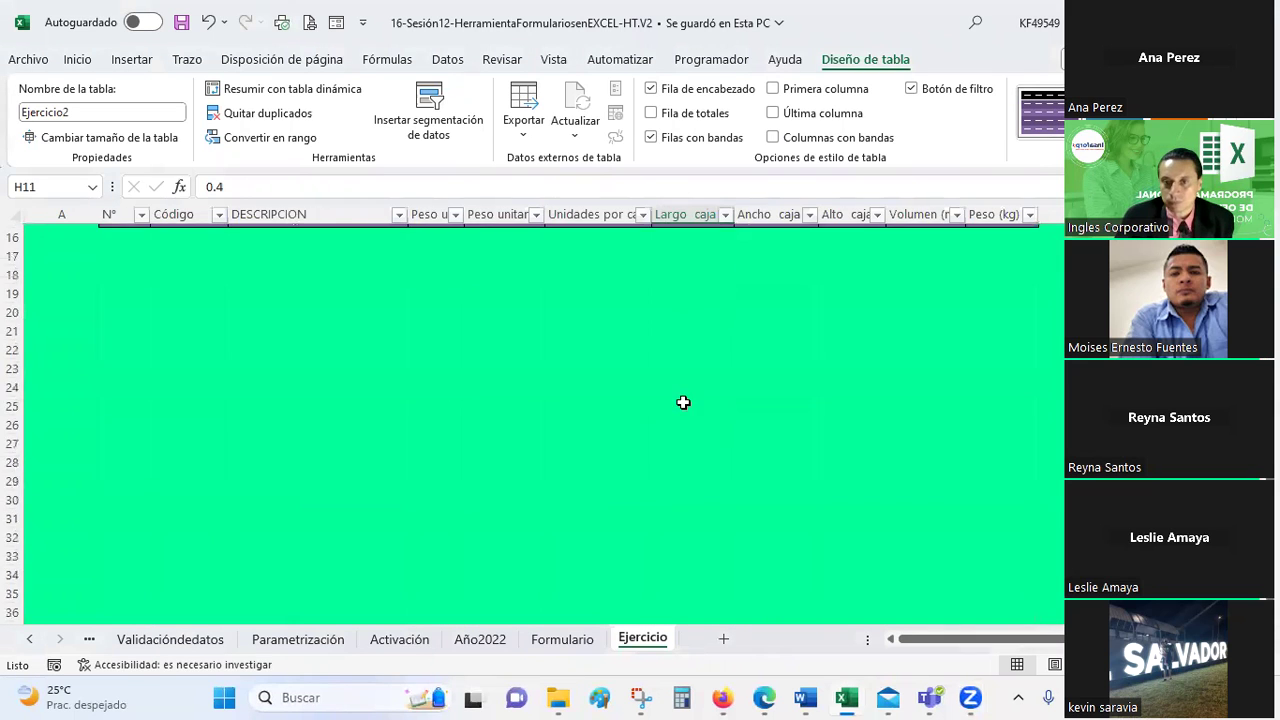
scroll(681, 402, "up", 5)
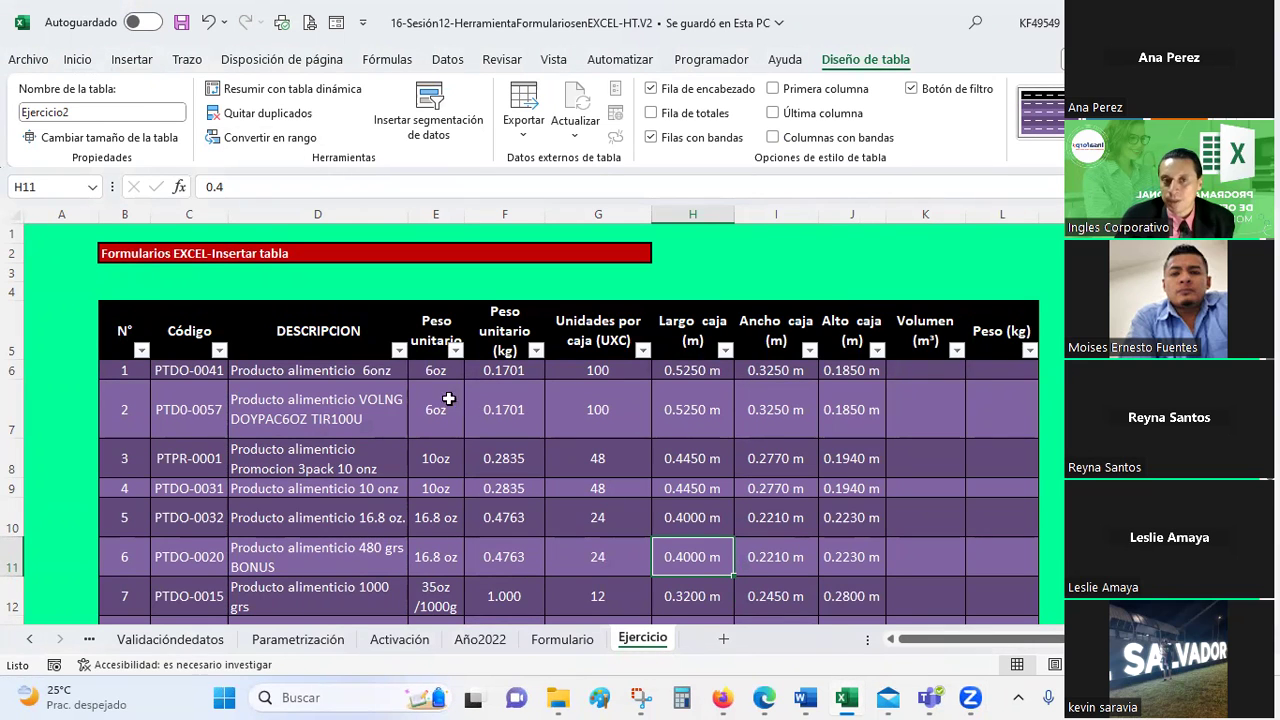
scroll(911, 408, "down", 2)
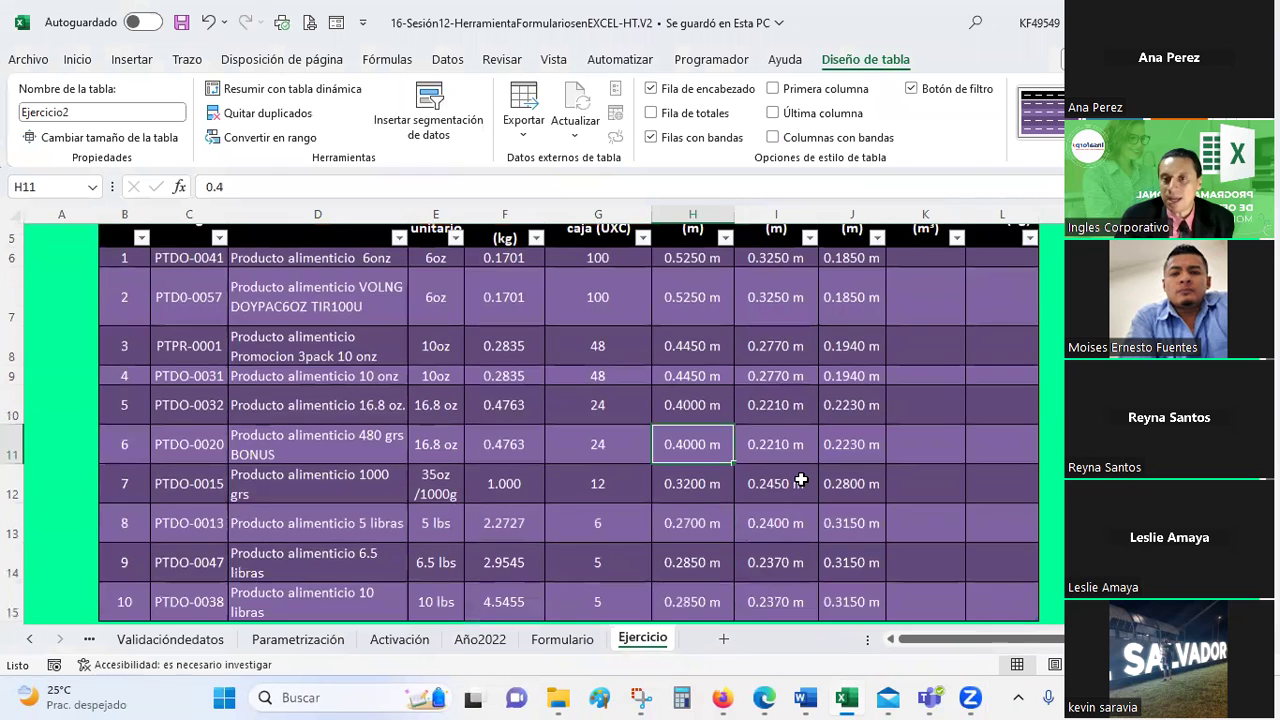
scroll(915, 330, "up", 1)
Inspect the product table's volume, second-product description and box width cells
left_click(922, 328)
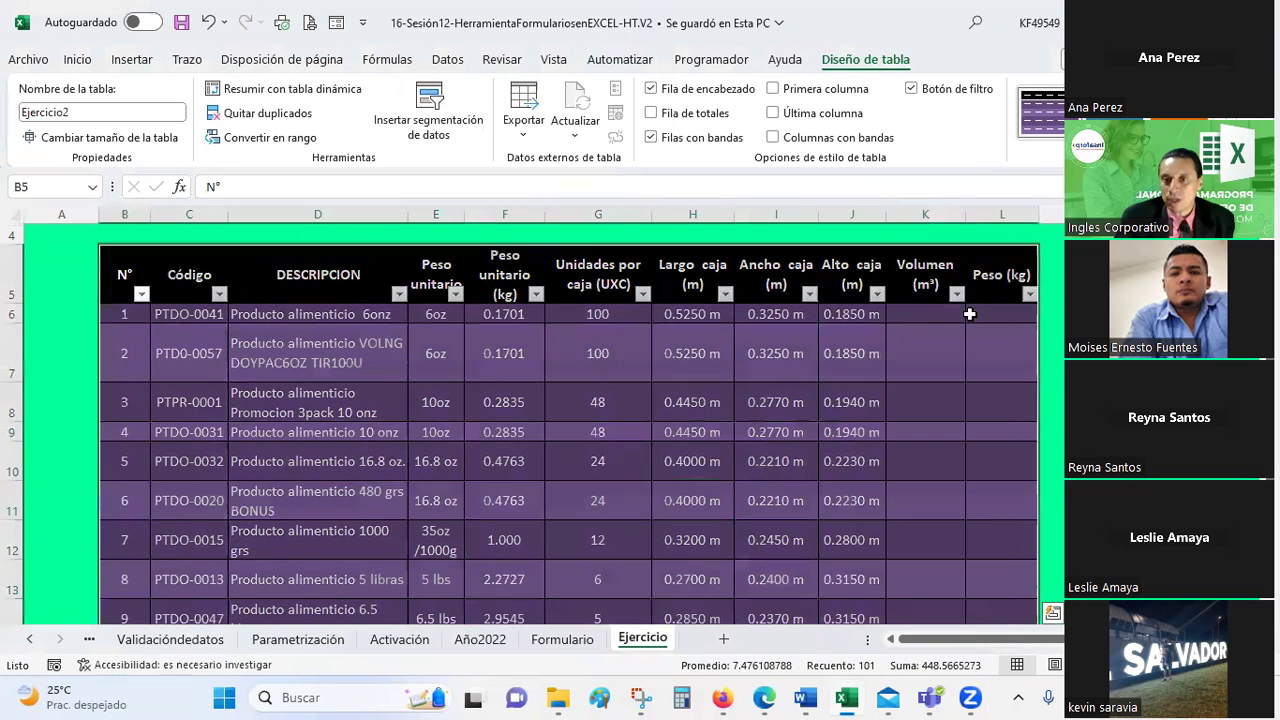
left_click(344, 342)
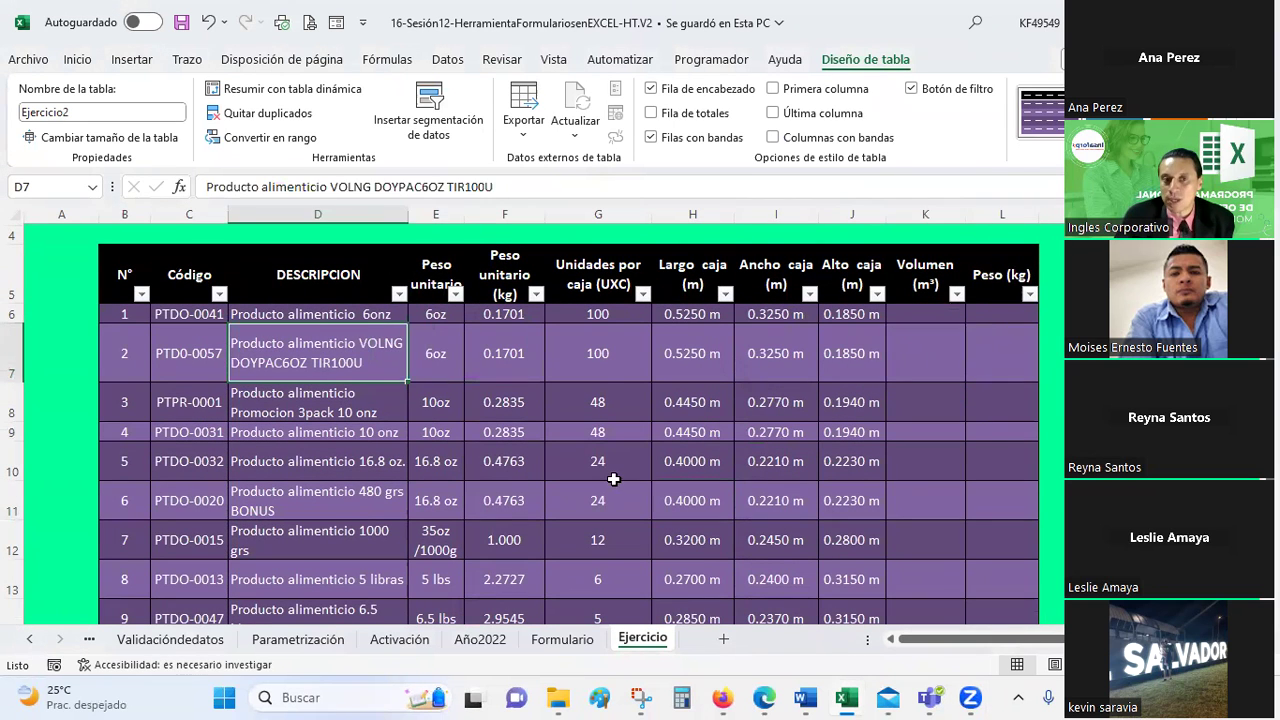
left_click(775, 432)
scroll(773, 434, "down", 2)
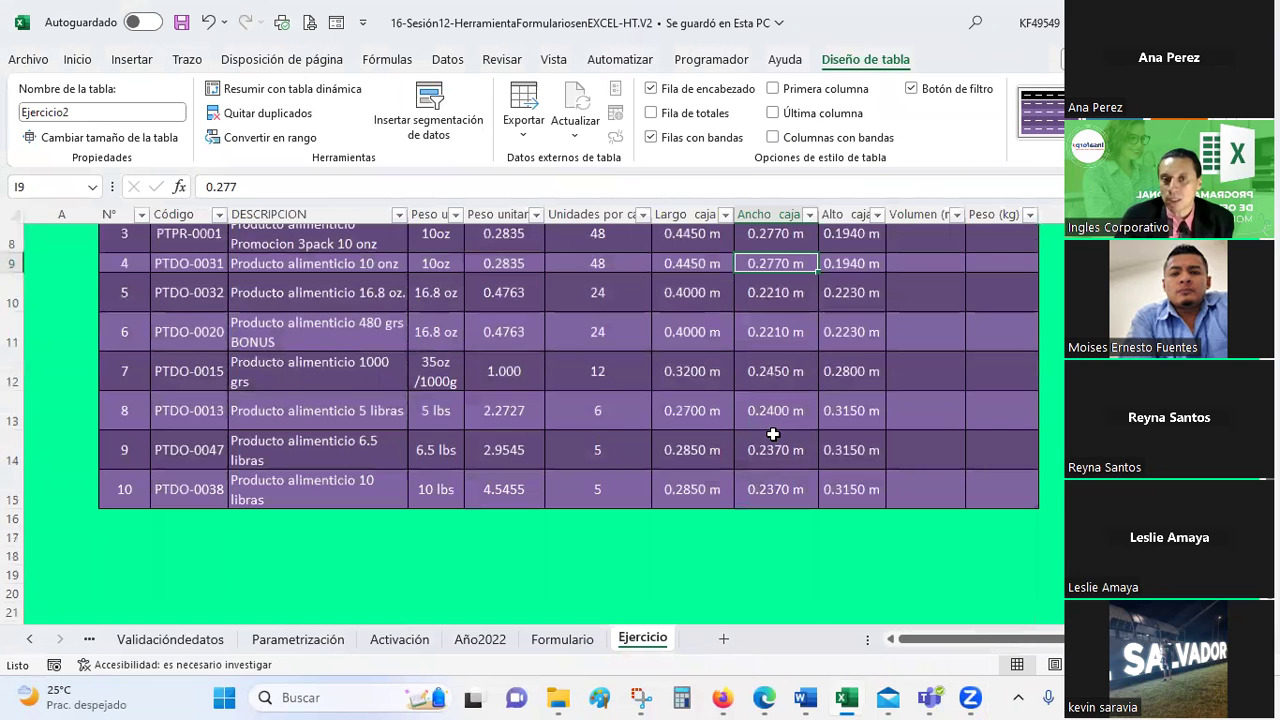
scroll(773, 434, "up", 1)
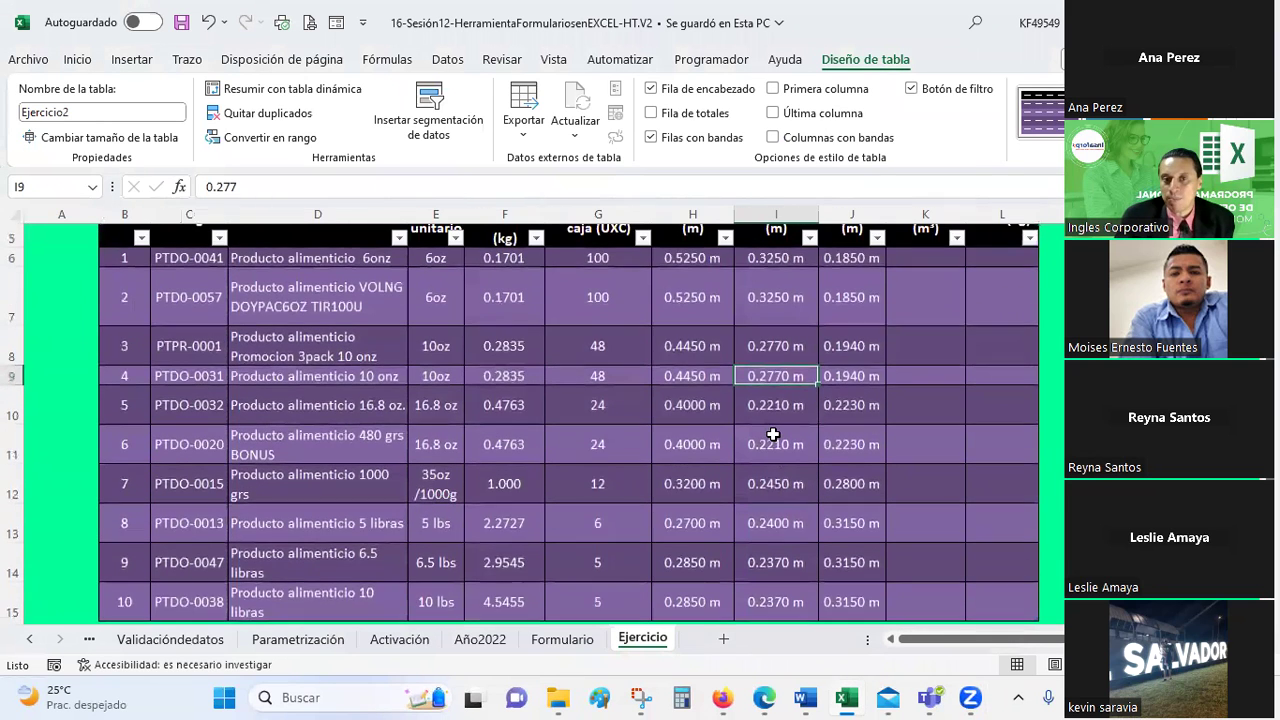
scroll(773, 434, "up", 1)
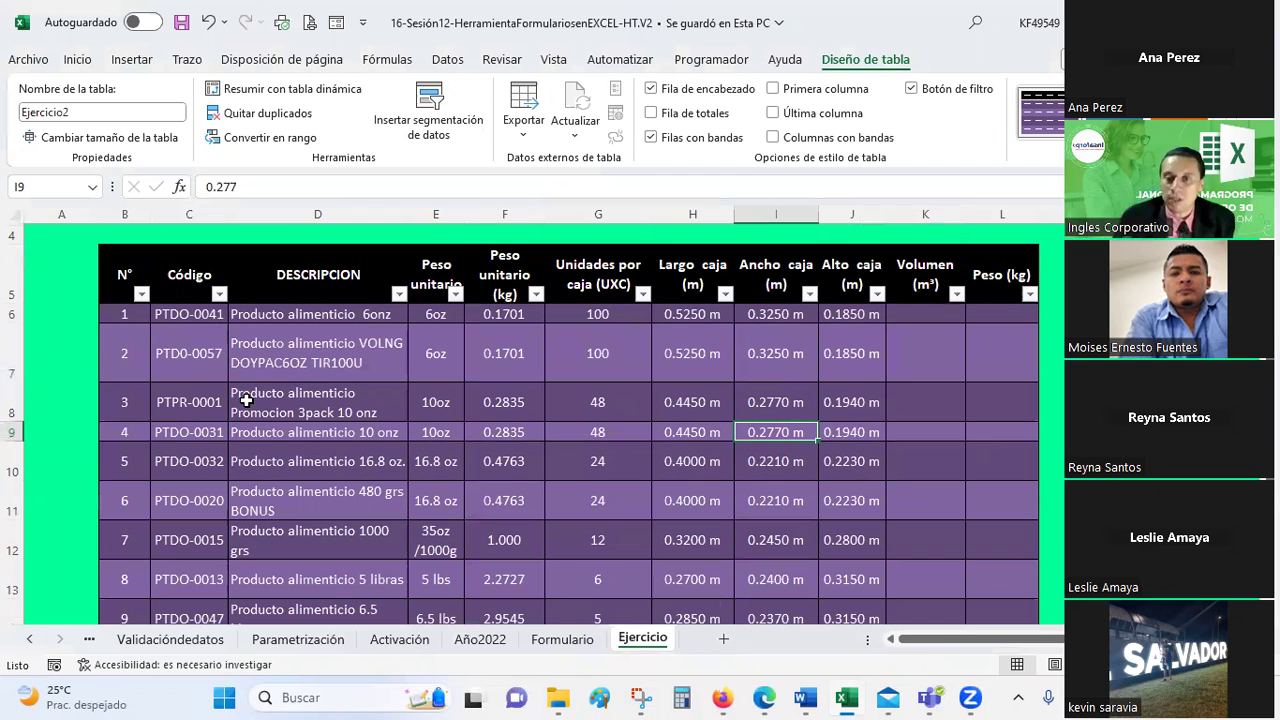
Review the first product PTDO-0041's row from its code across to the box height
left_click(190, 312)
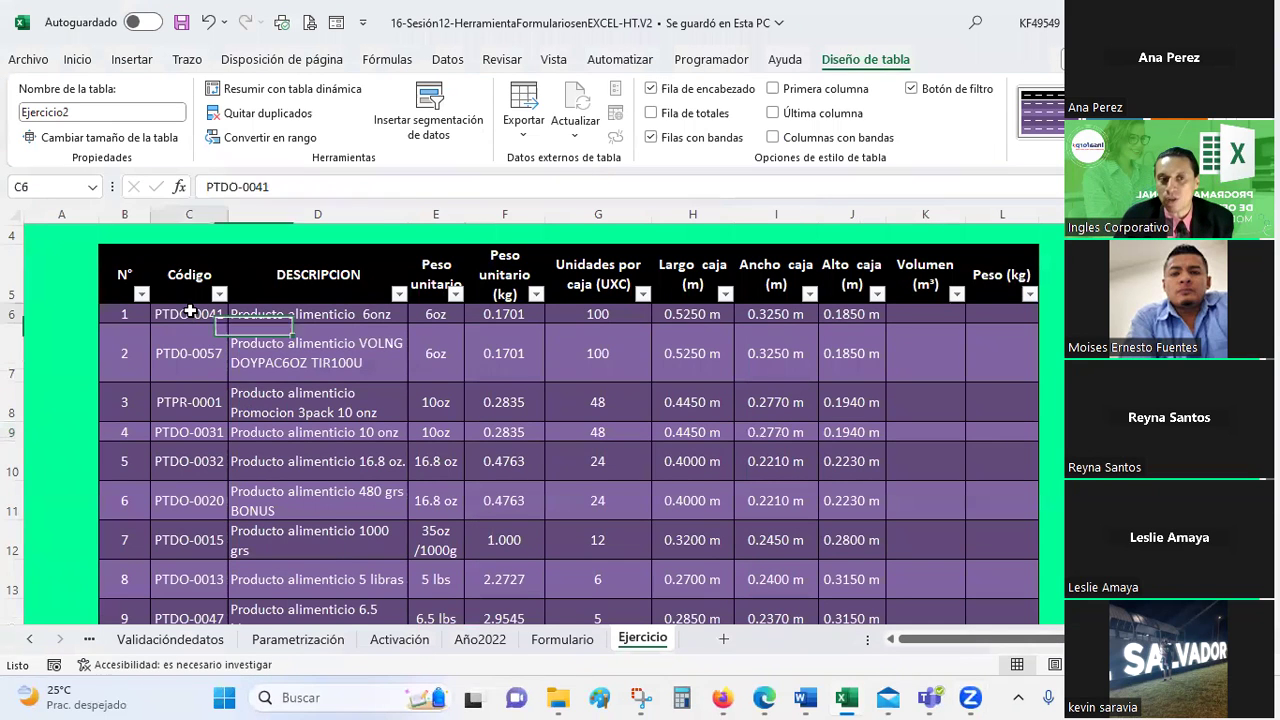
left_click(285, 314)
left_click(432, 314)
left_click(492, 314)
left_click(602, 316)
left_click(720, 314)
left_click(776, 314)
left_click(828, 314)
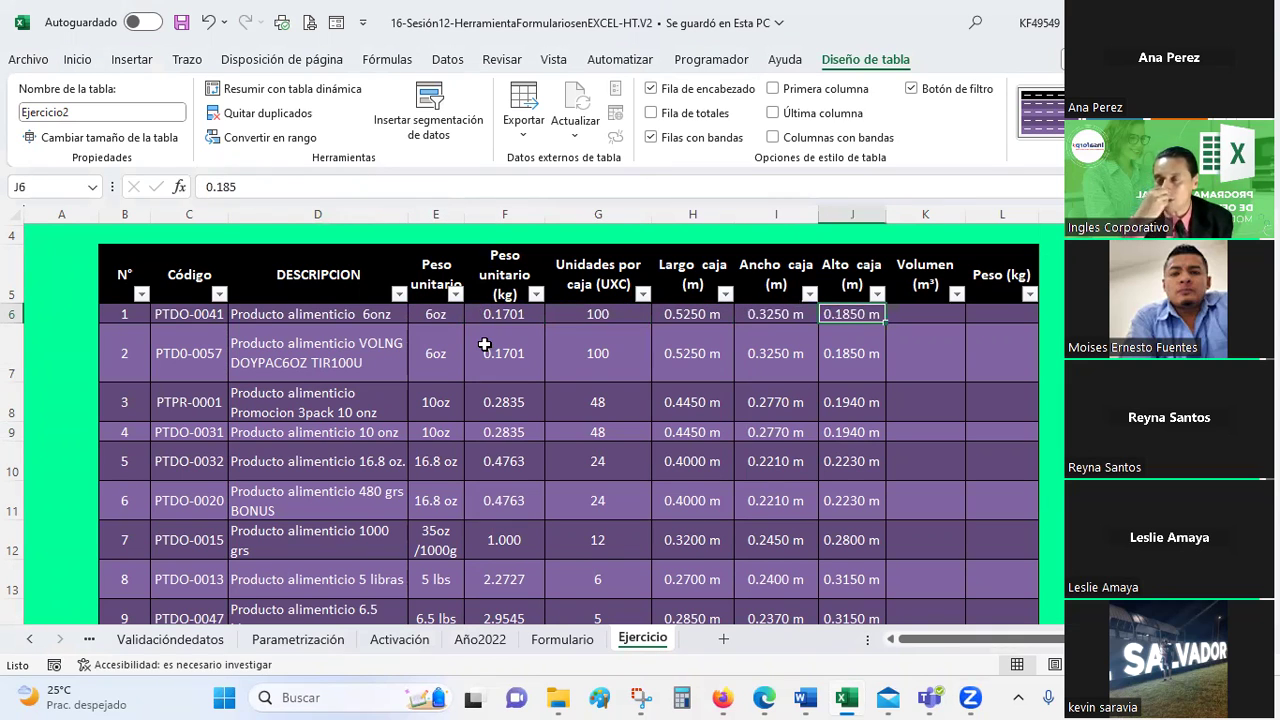